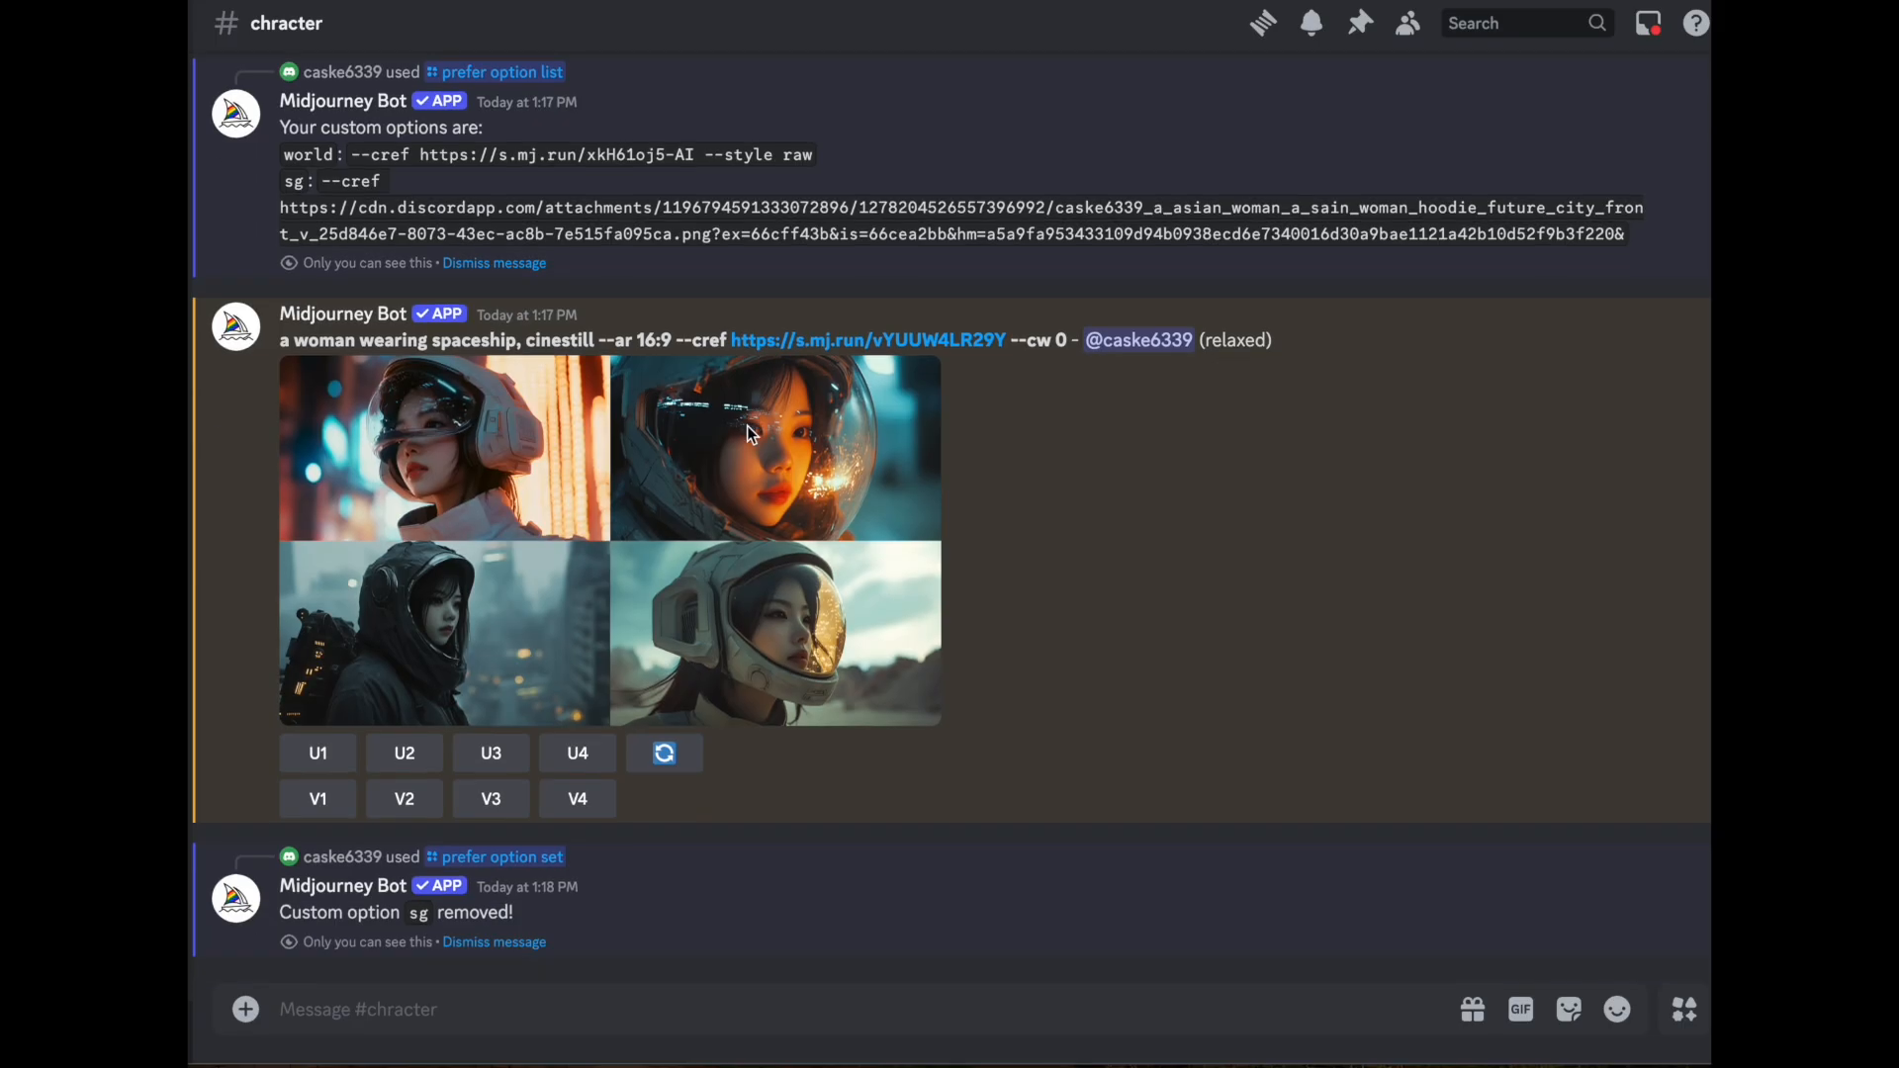
- Examine the earlier hooded-woman images in the channel to find a suitable character reference
scroll(747, 426, up, 15)
scroll(745, 424, up, 15)
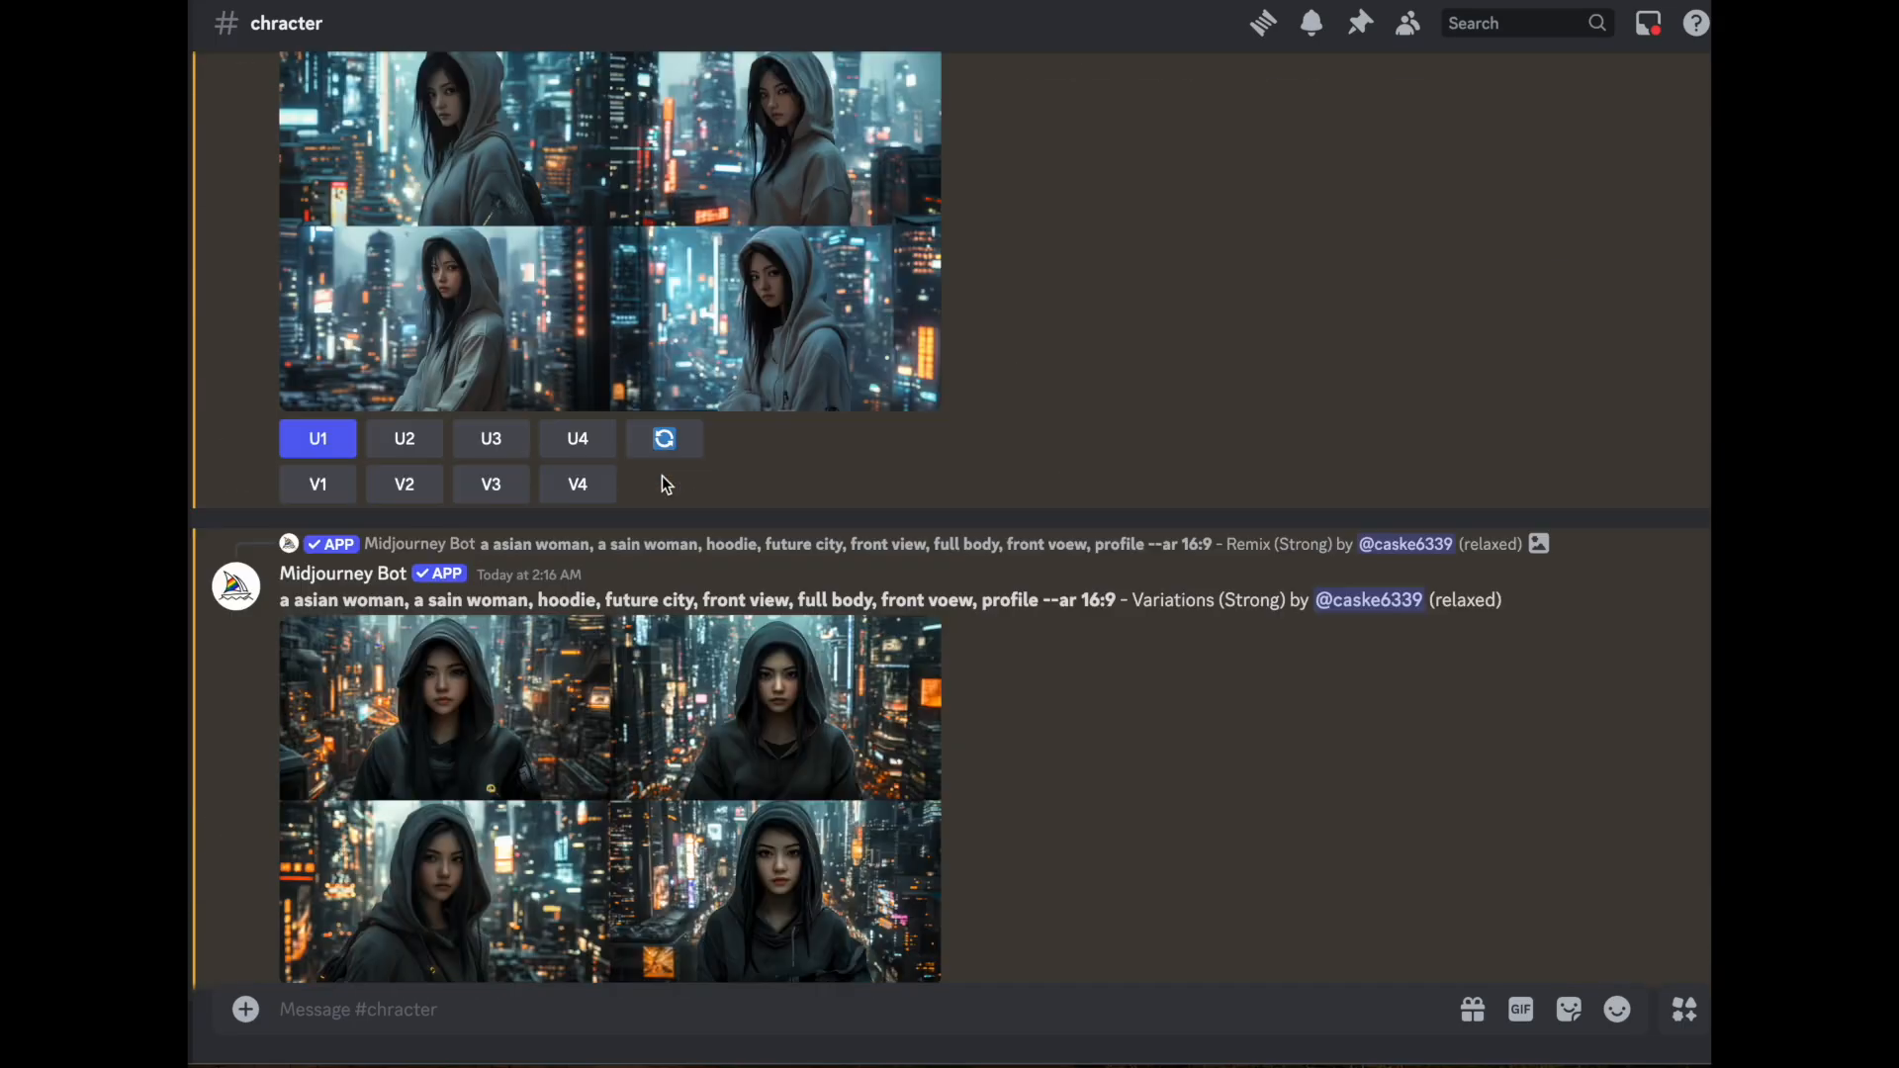
click(661, 477)
click(1458, 479)
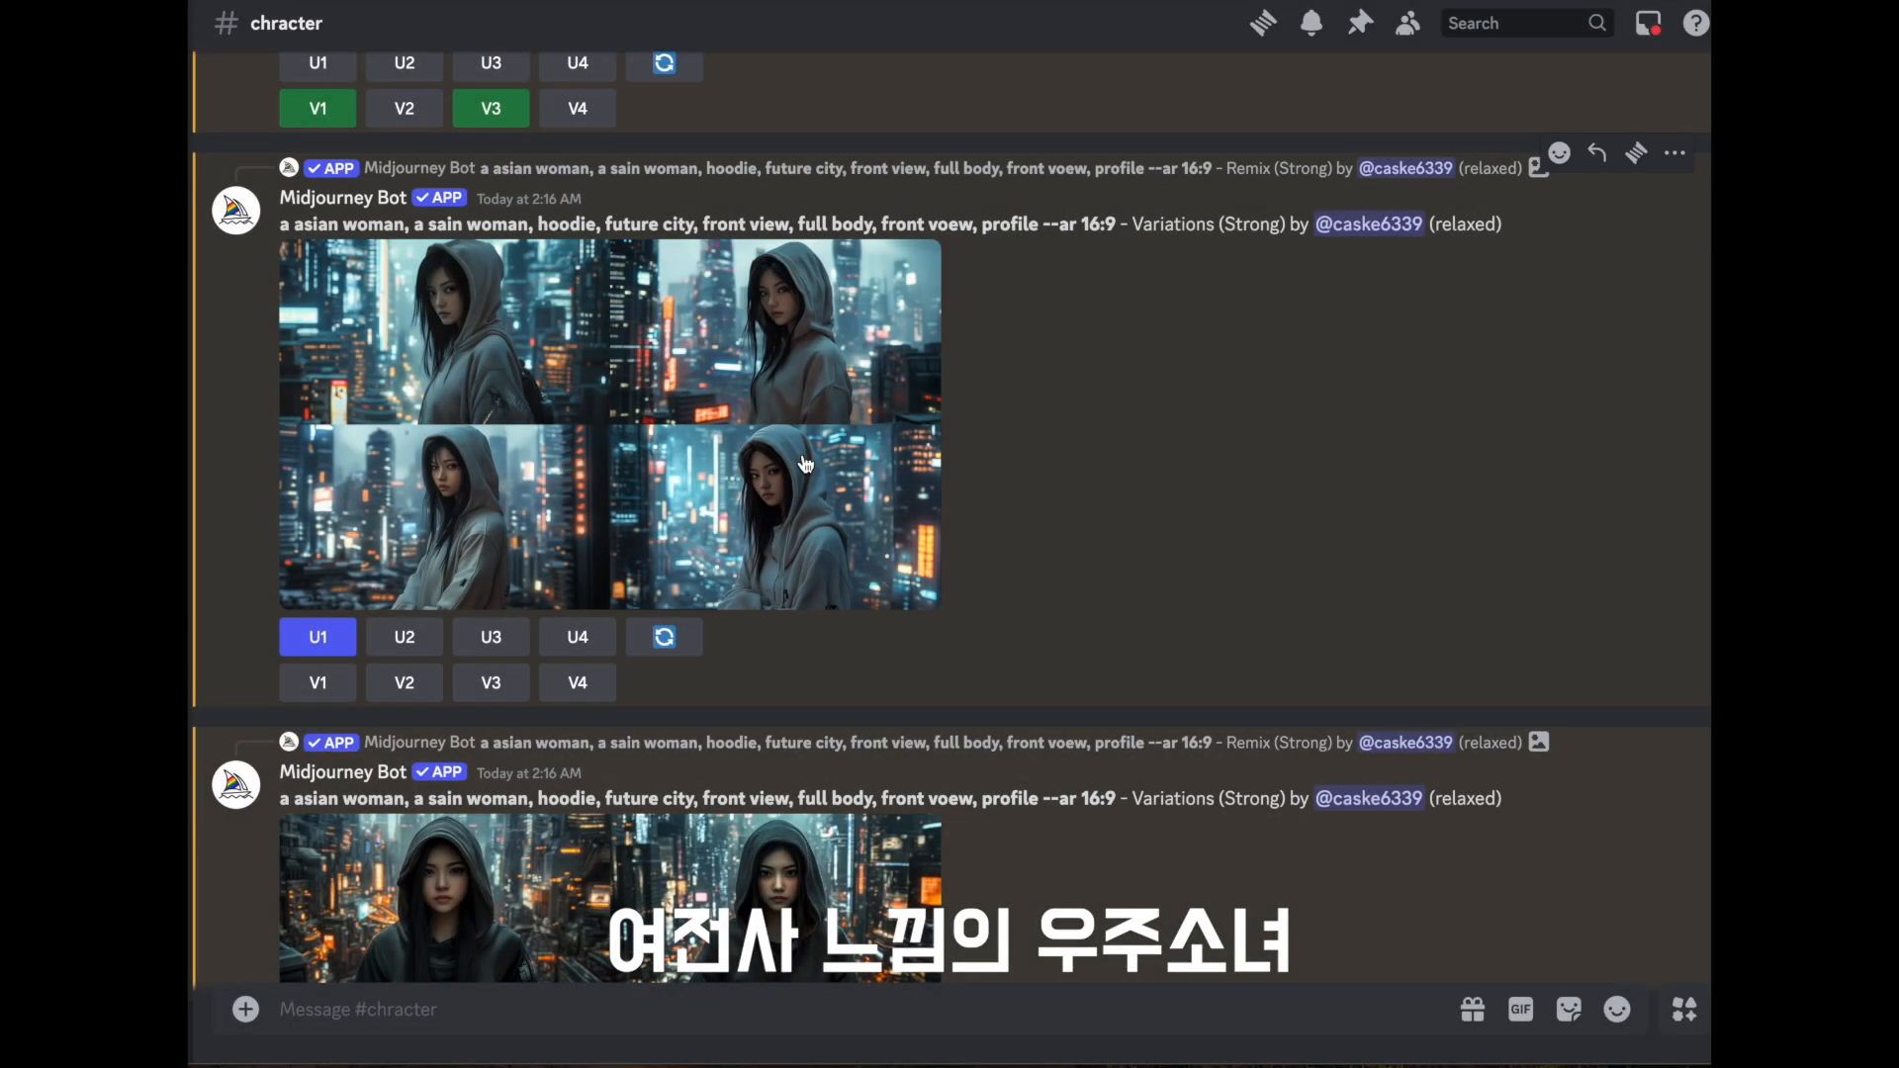
scroll(803, 454, up, 5)
click(803, 454)
click(1467, 461)
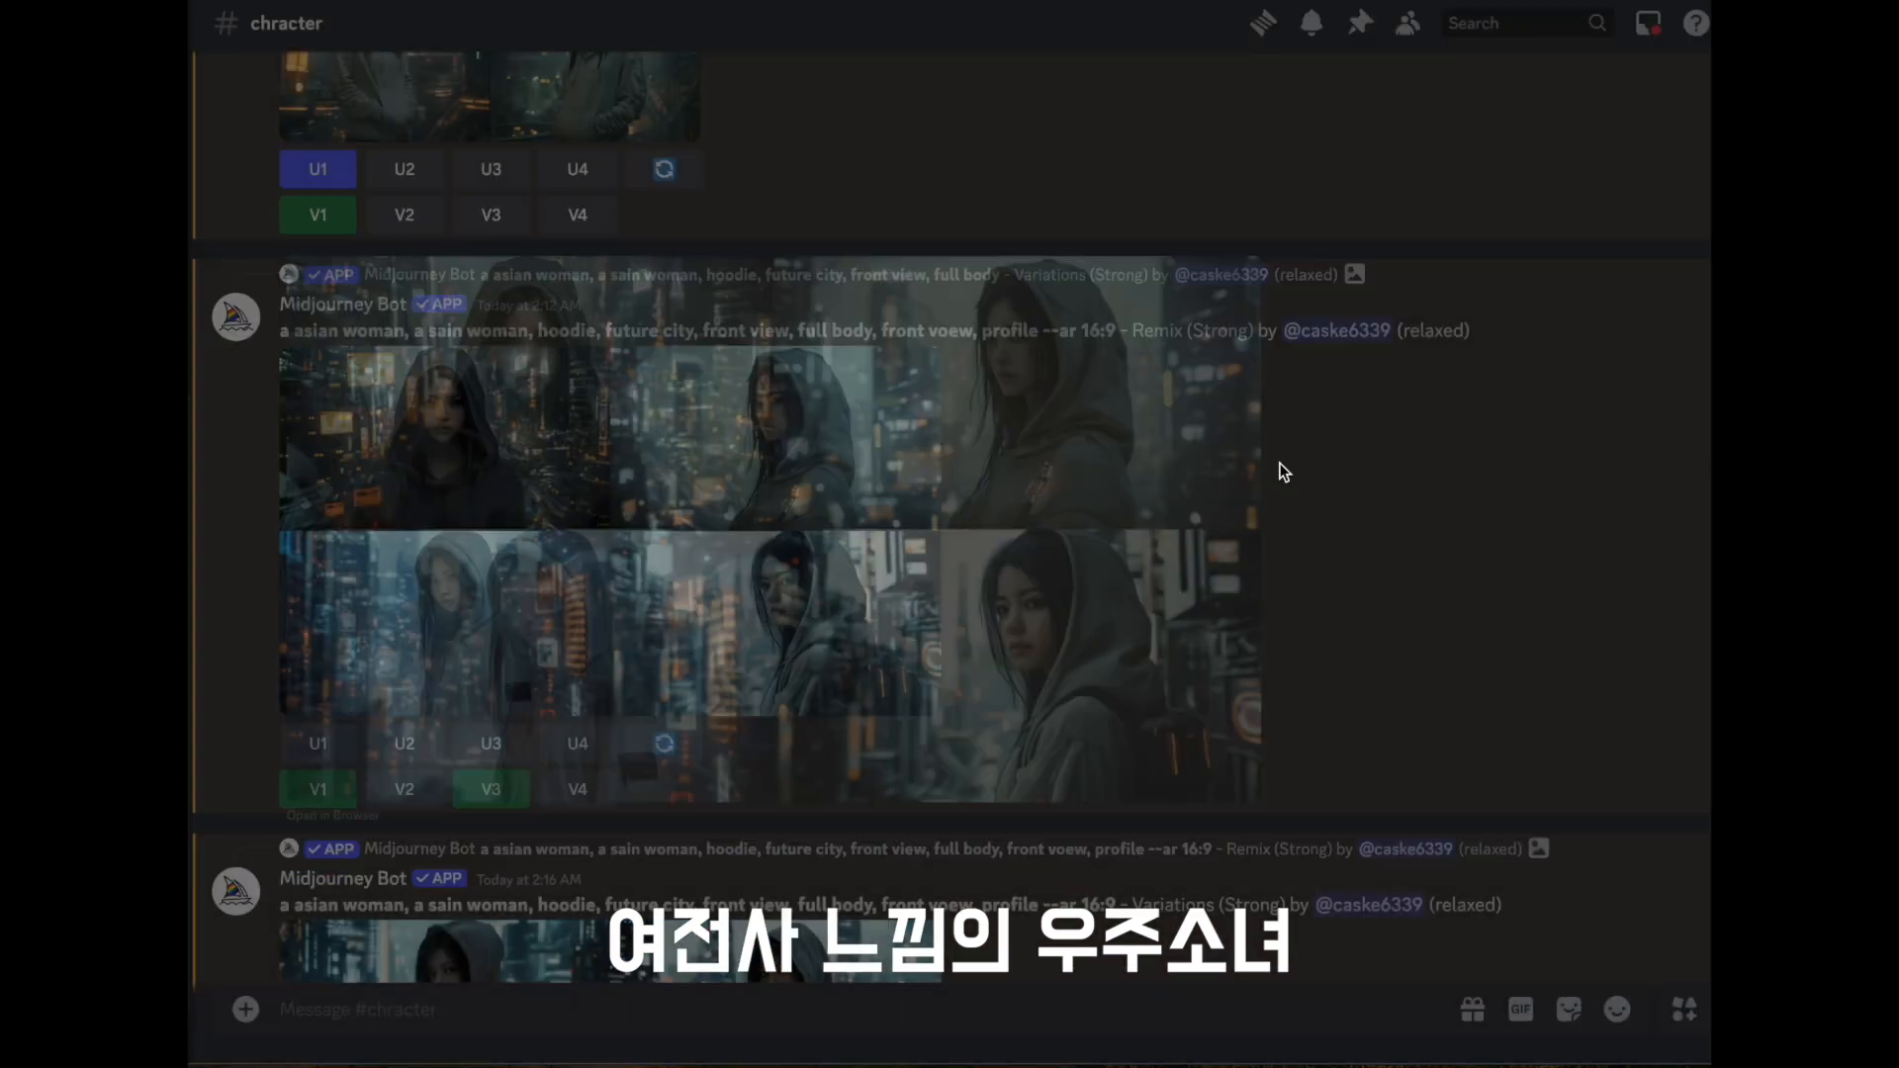
scroll(621, 463, up, 10)
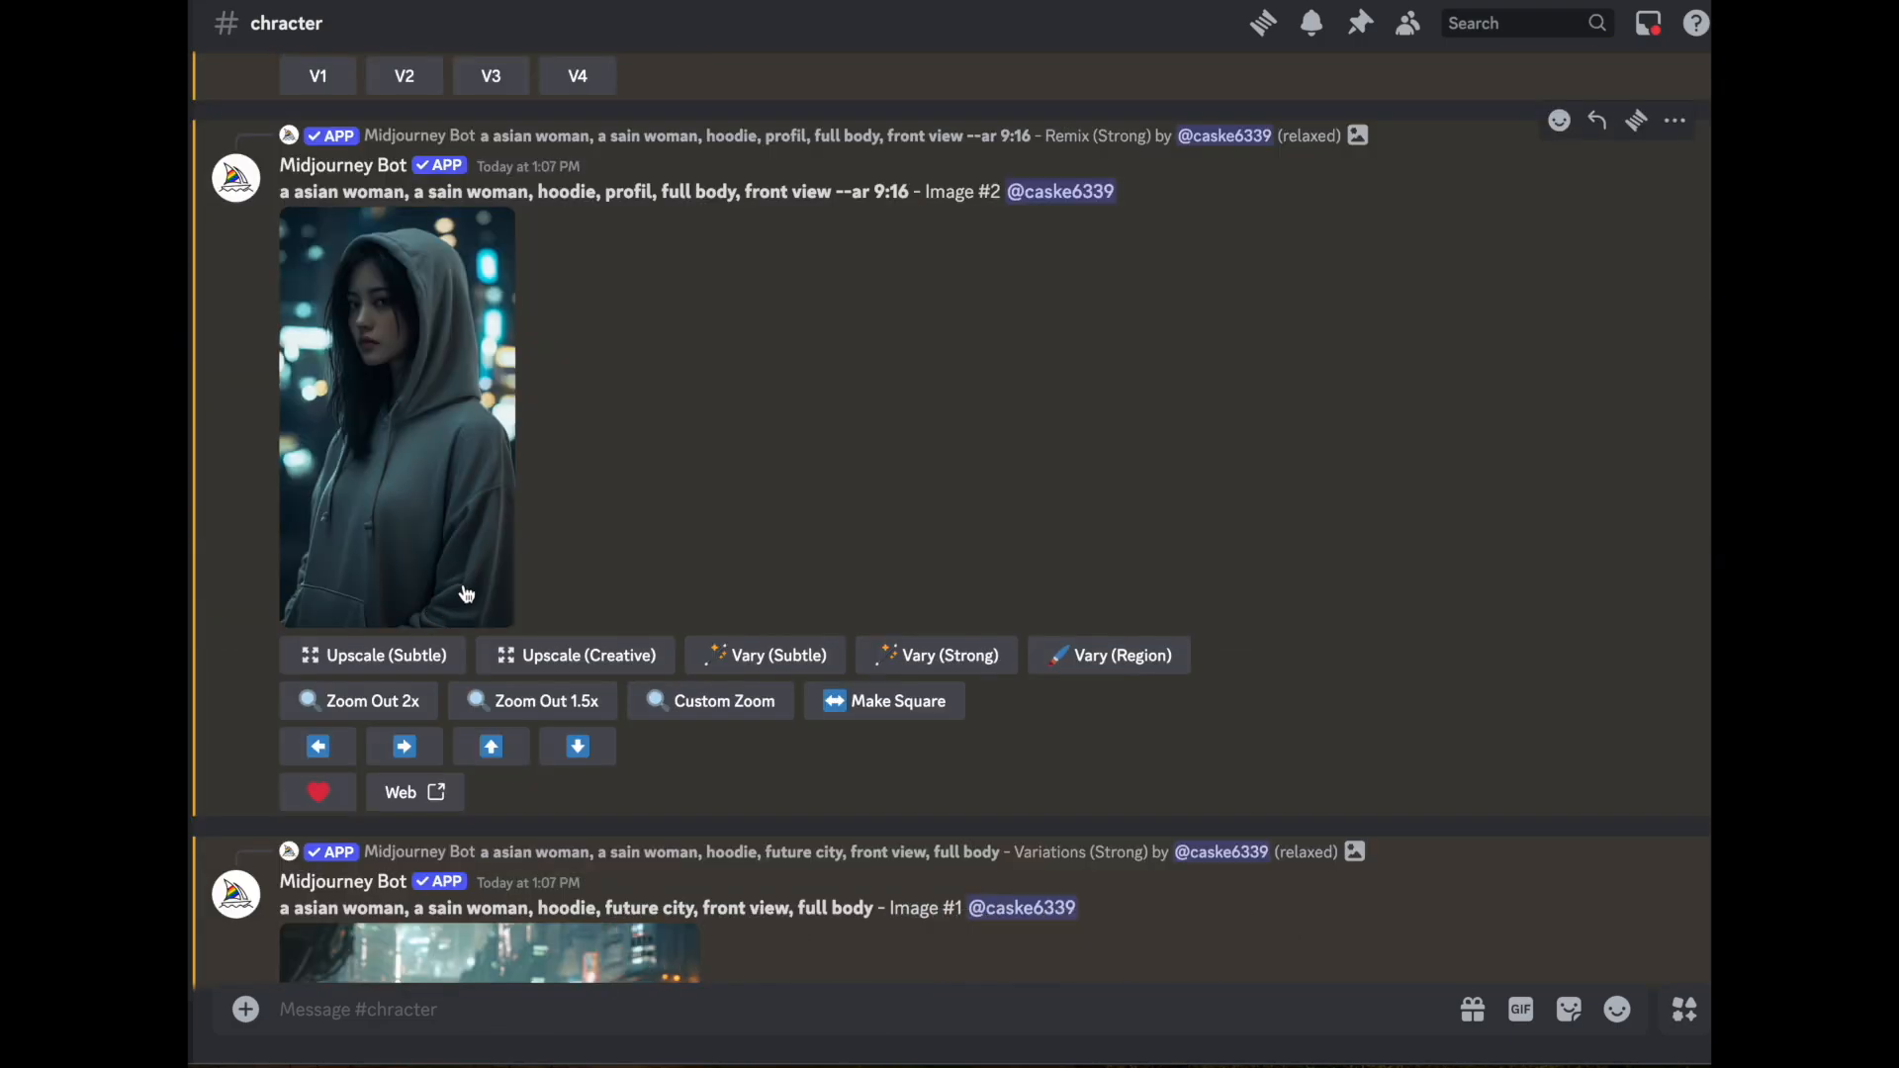
- Begin a Midjourney /imagine prompt reading "girl in space suit, cinestill --ar 16:9 --cref"
scroll(721, 624, down, 20)
text(/c)
key(BackSpace)
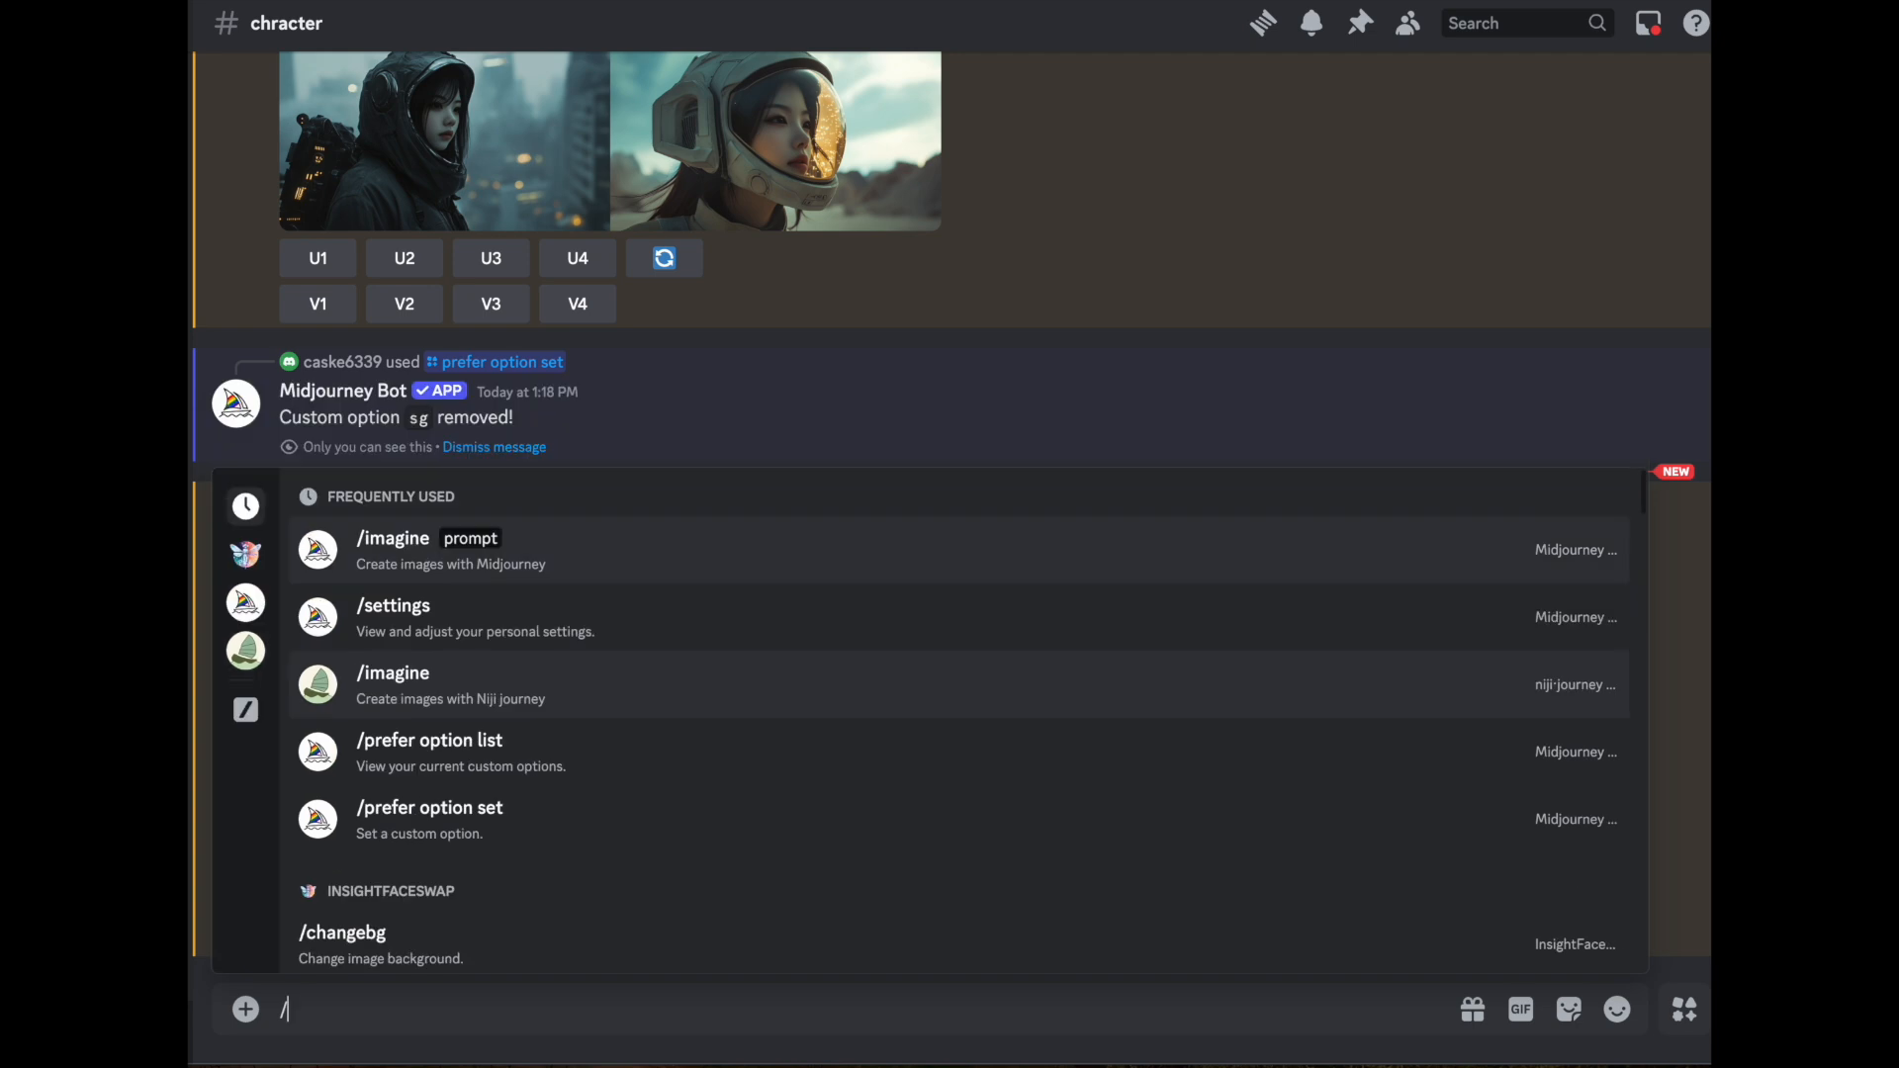
key(Tab)
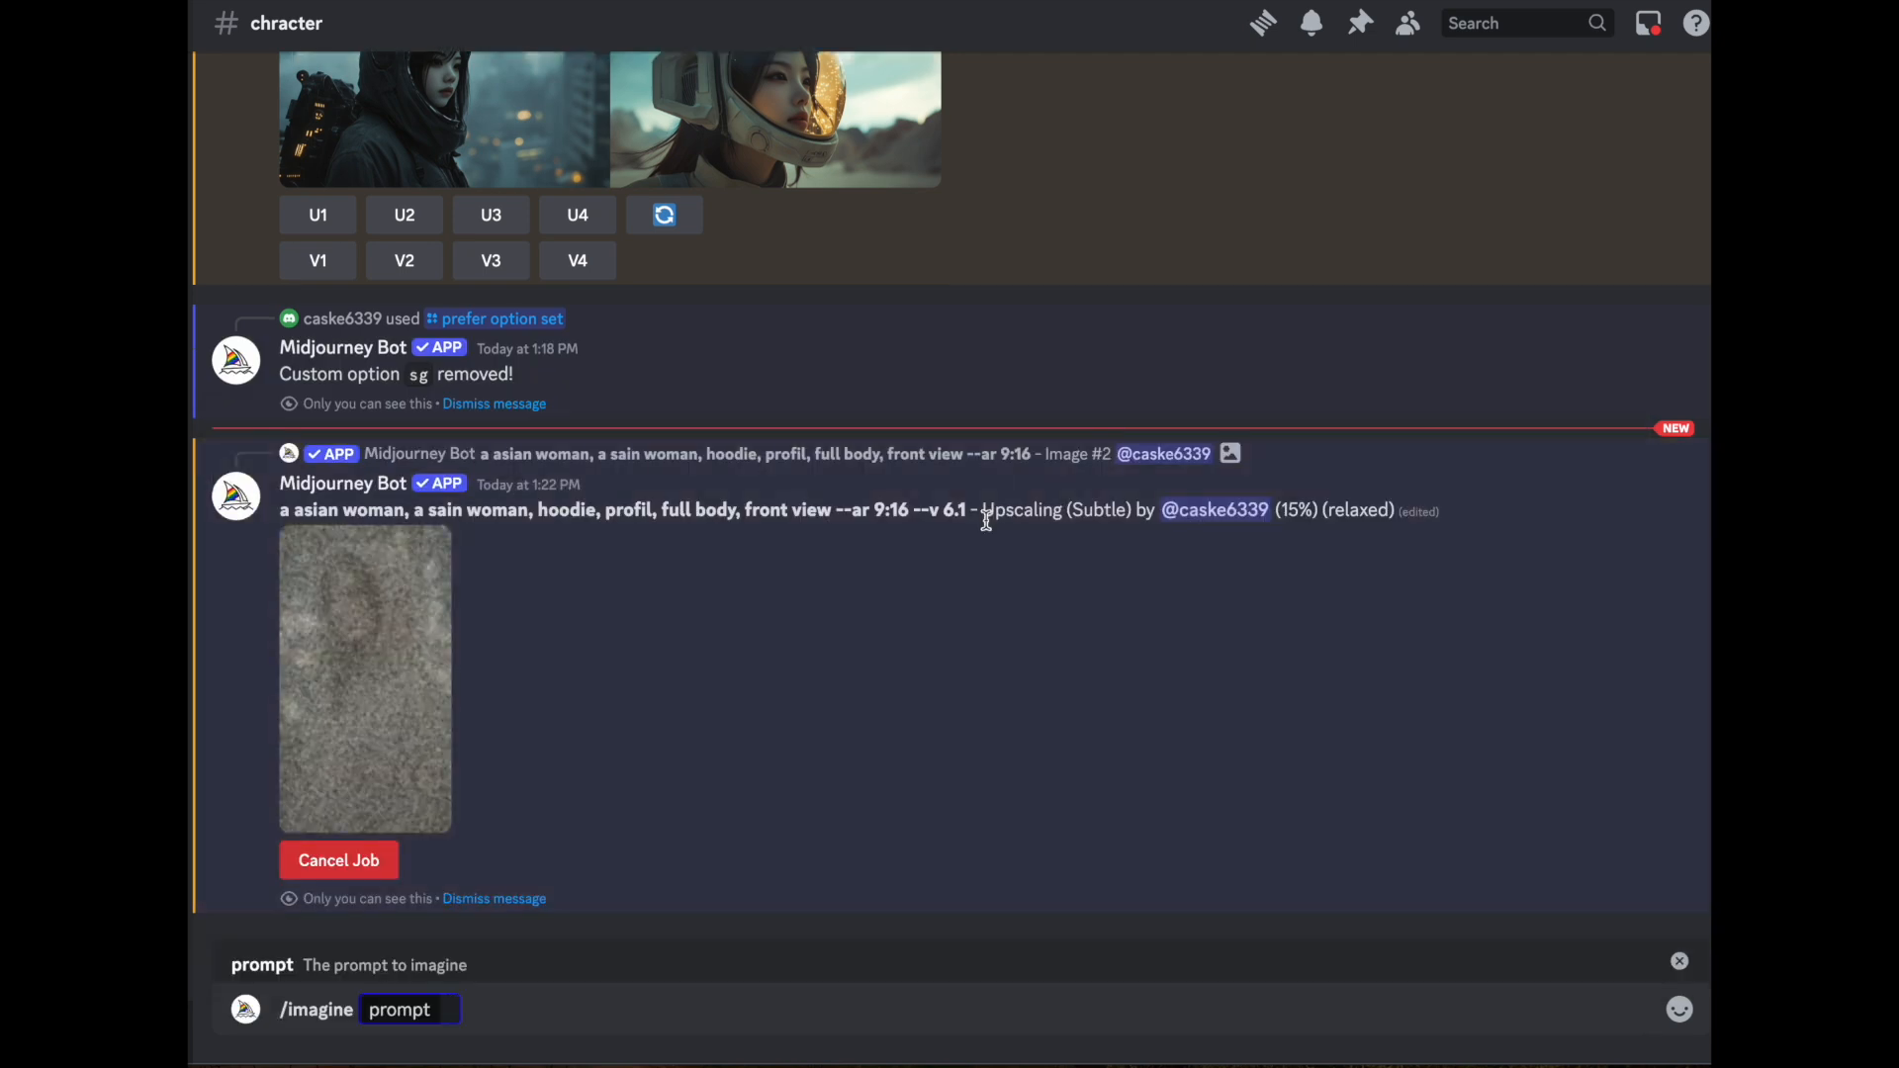
text(girl in space suit)
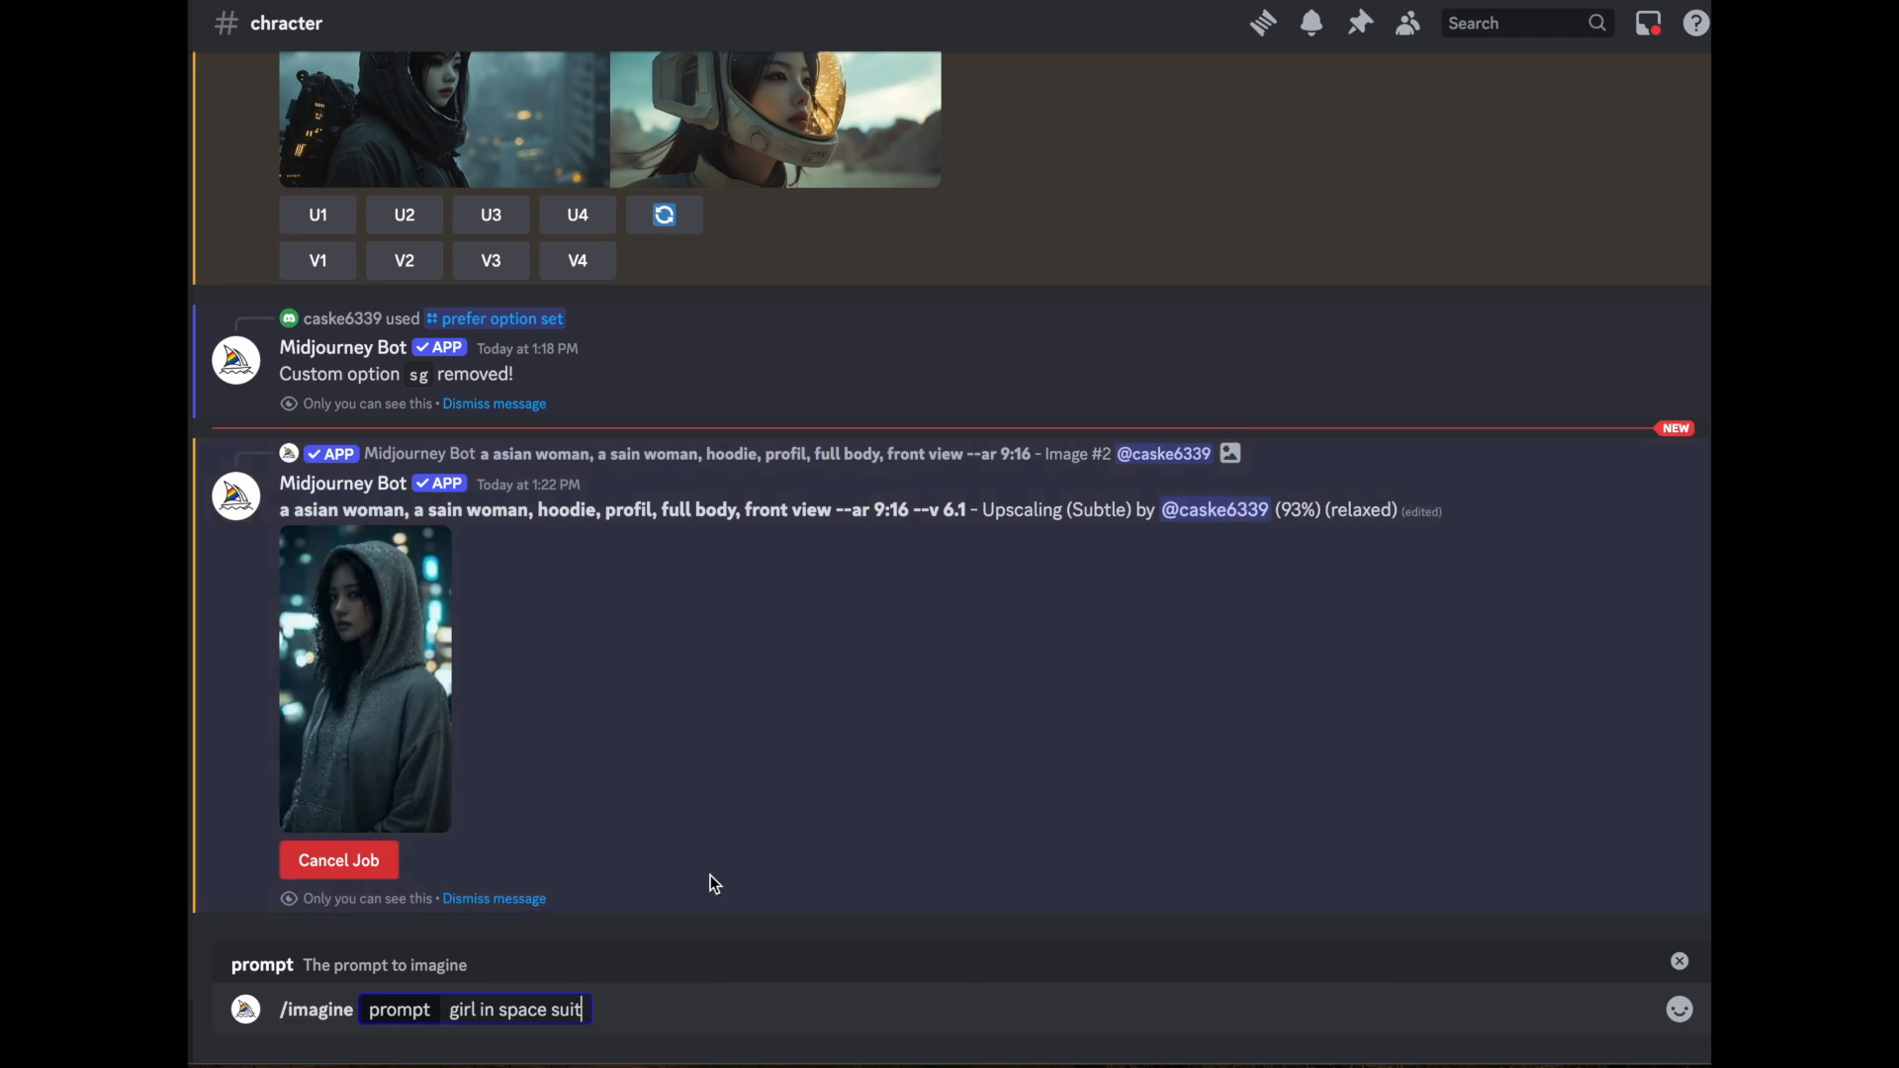
text(,)
text(cinestill --ar 16:9 --)
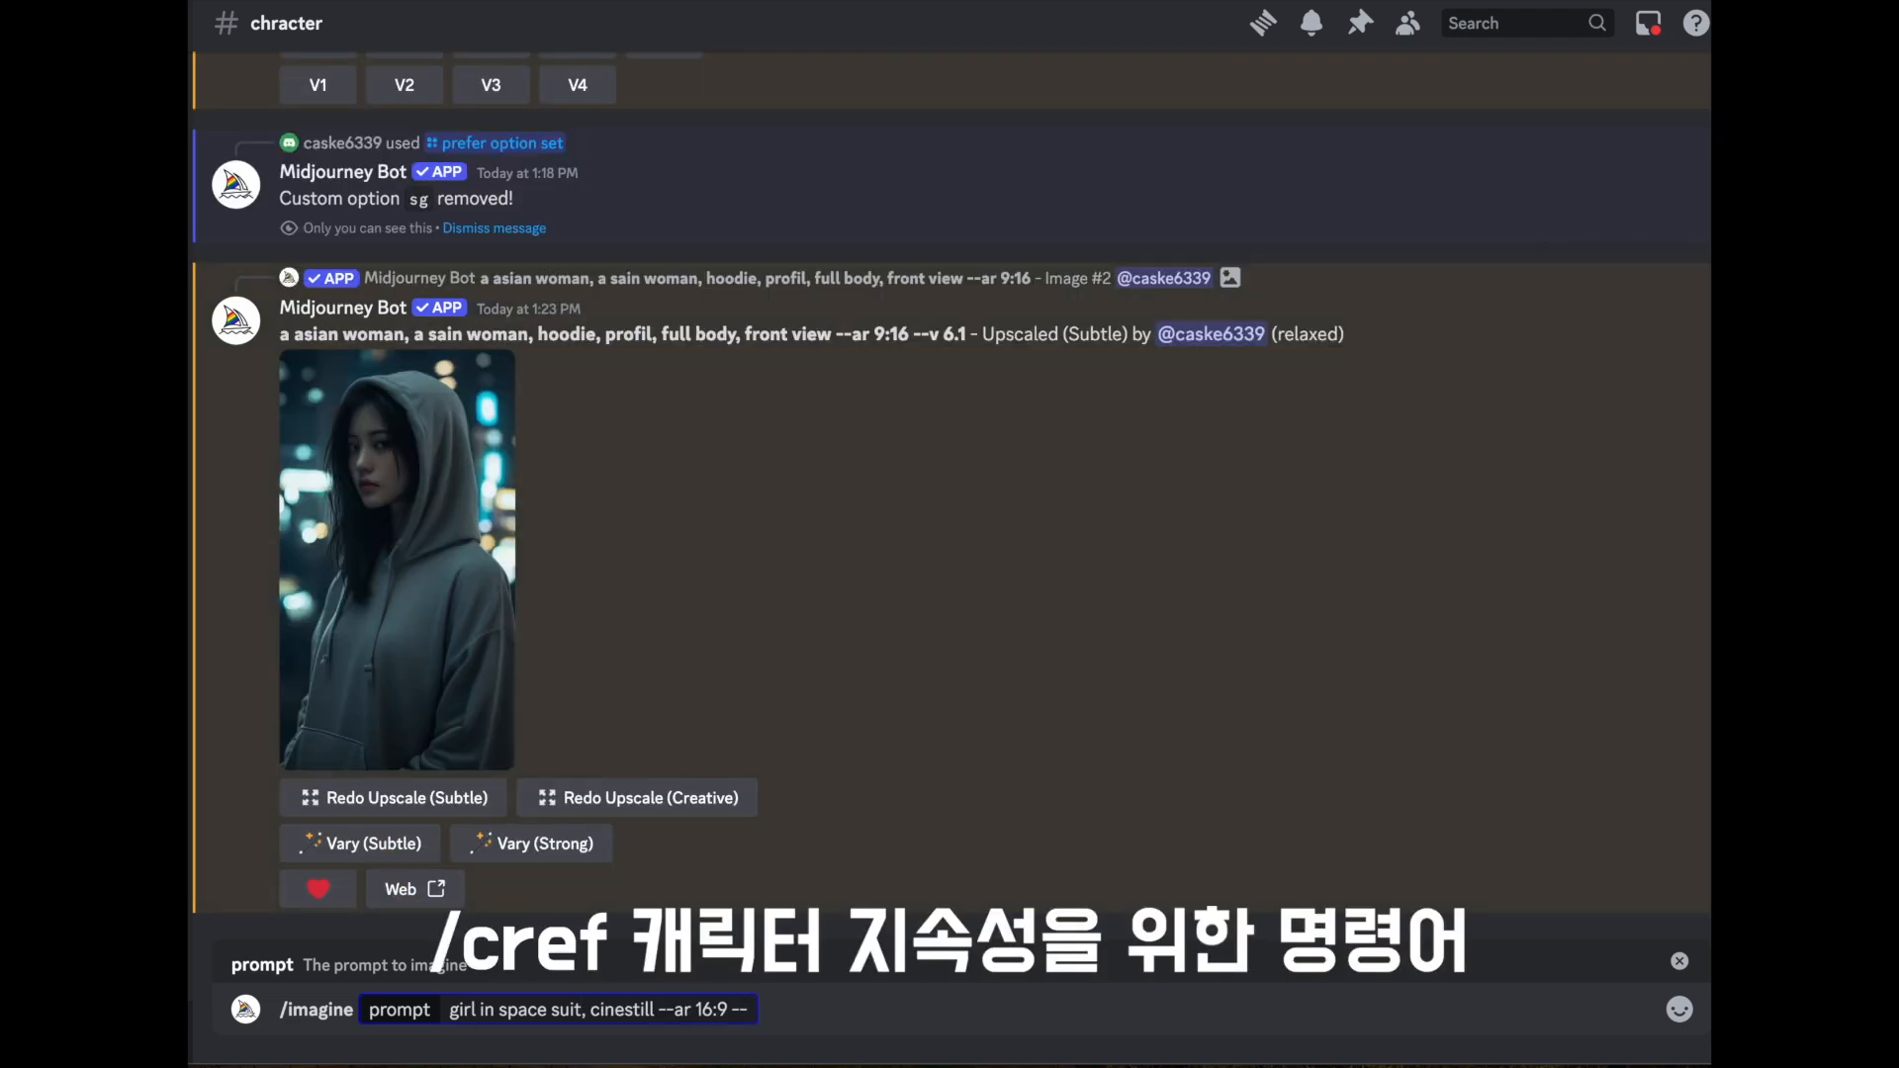
text(cref)
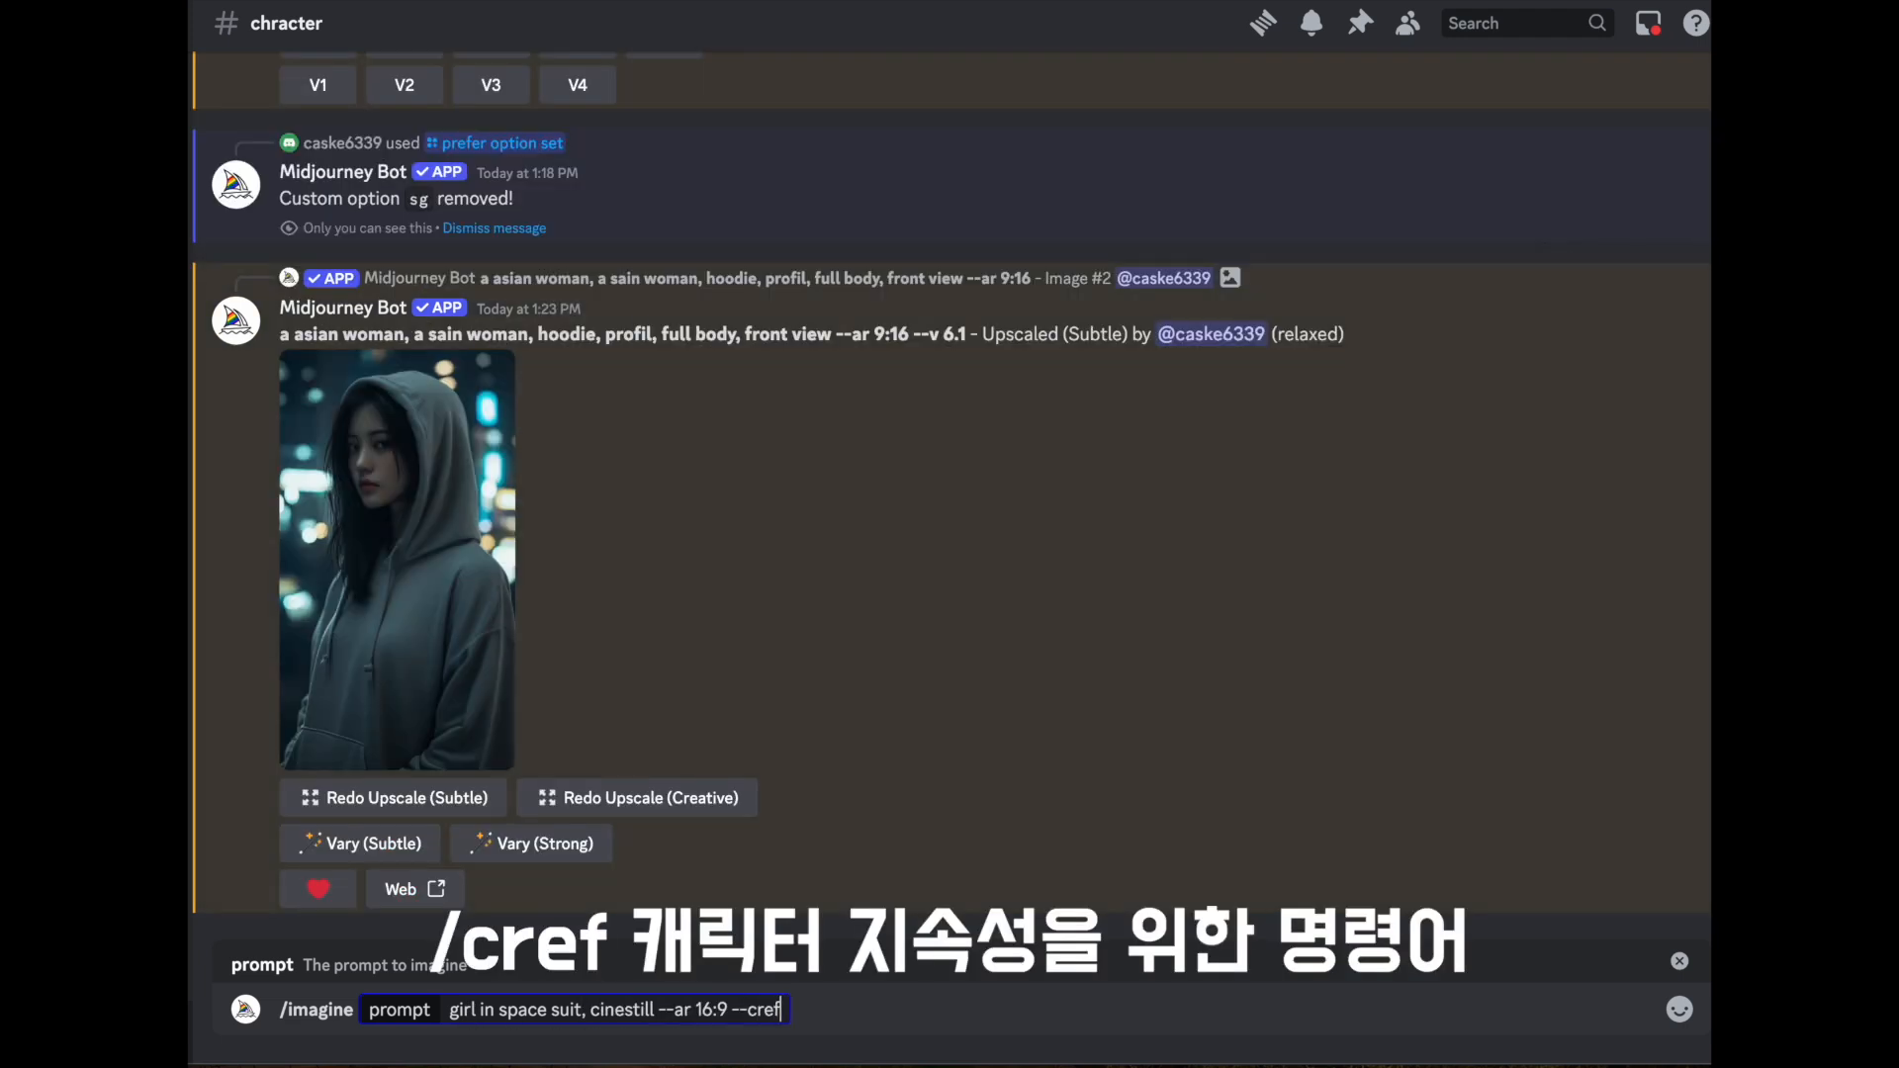
- Copy the upscaled hooded portrait's image link, add it after --cref in the prompt, and submit the prompt
click(390, 516)
key(Escape)
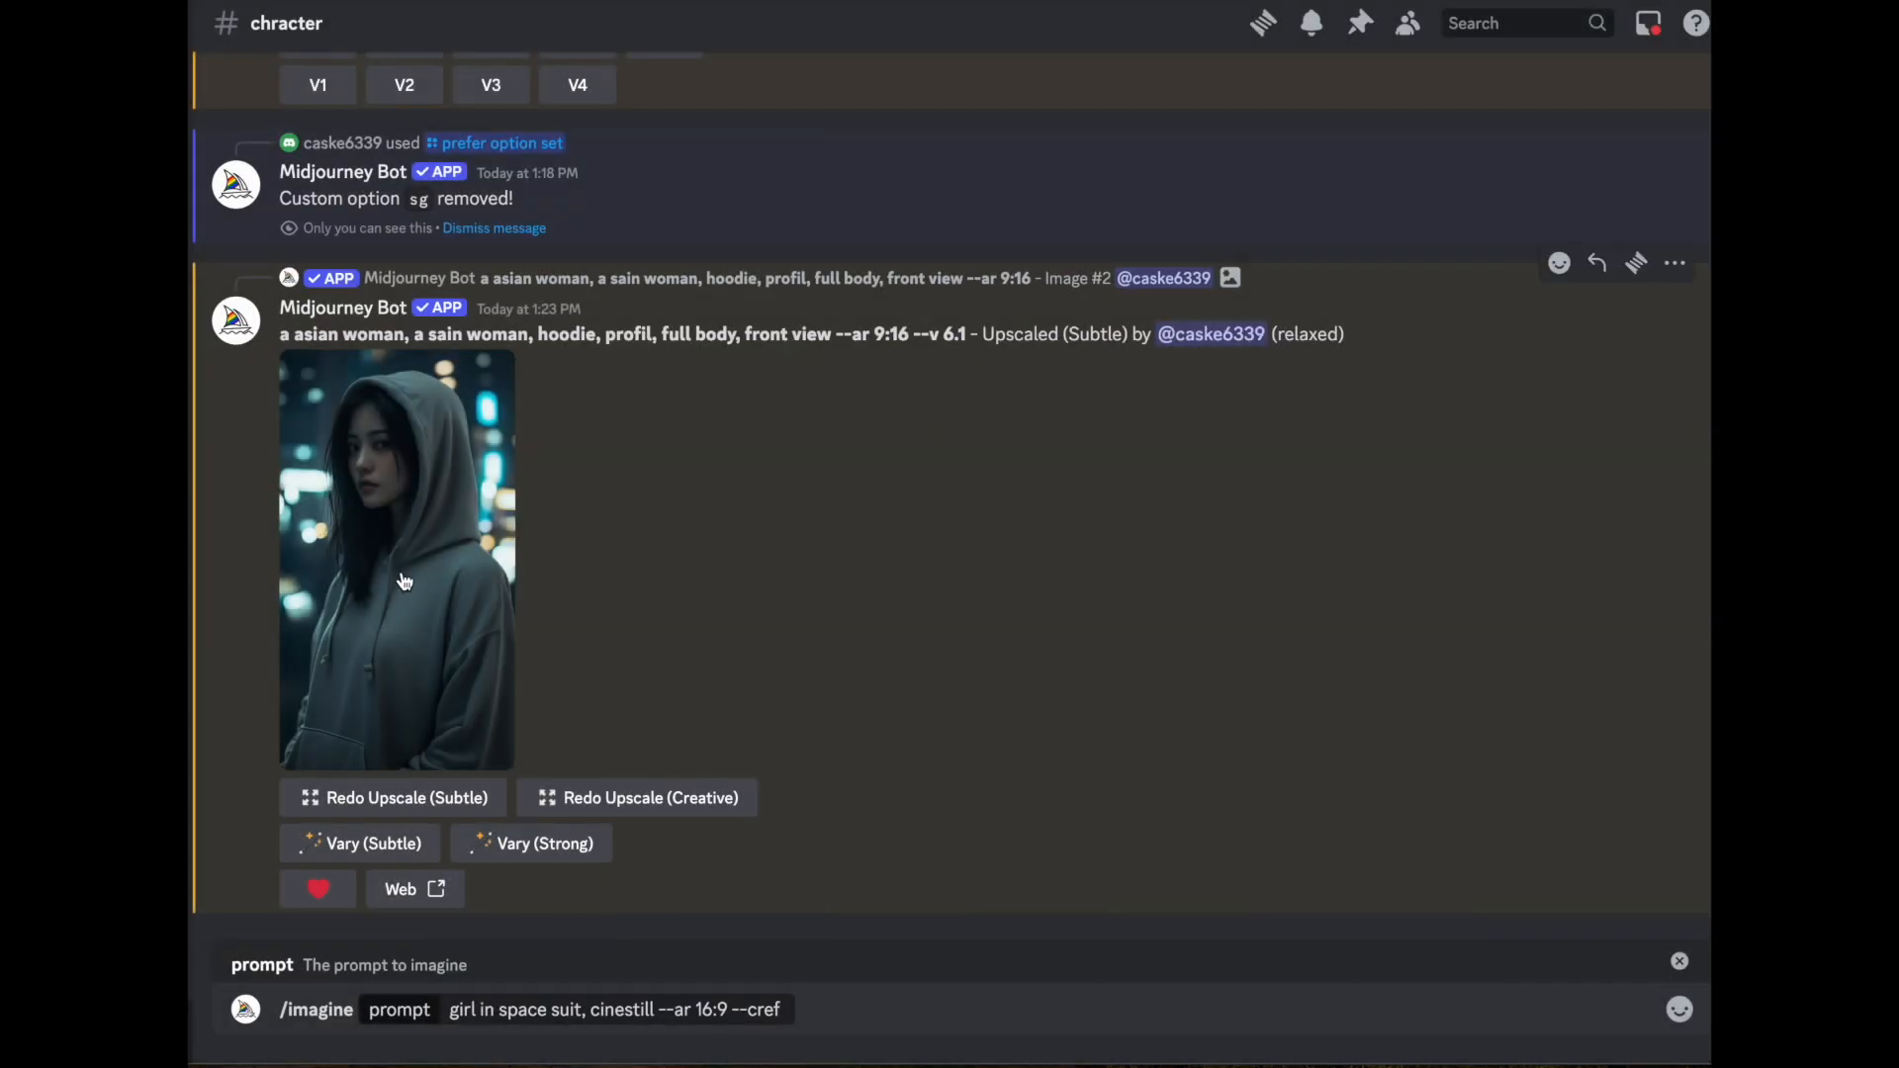
right_click(397, 643)
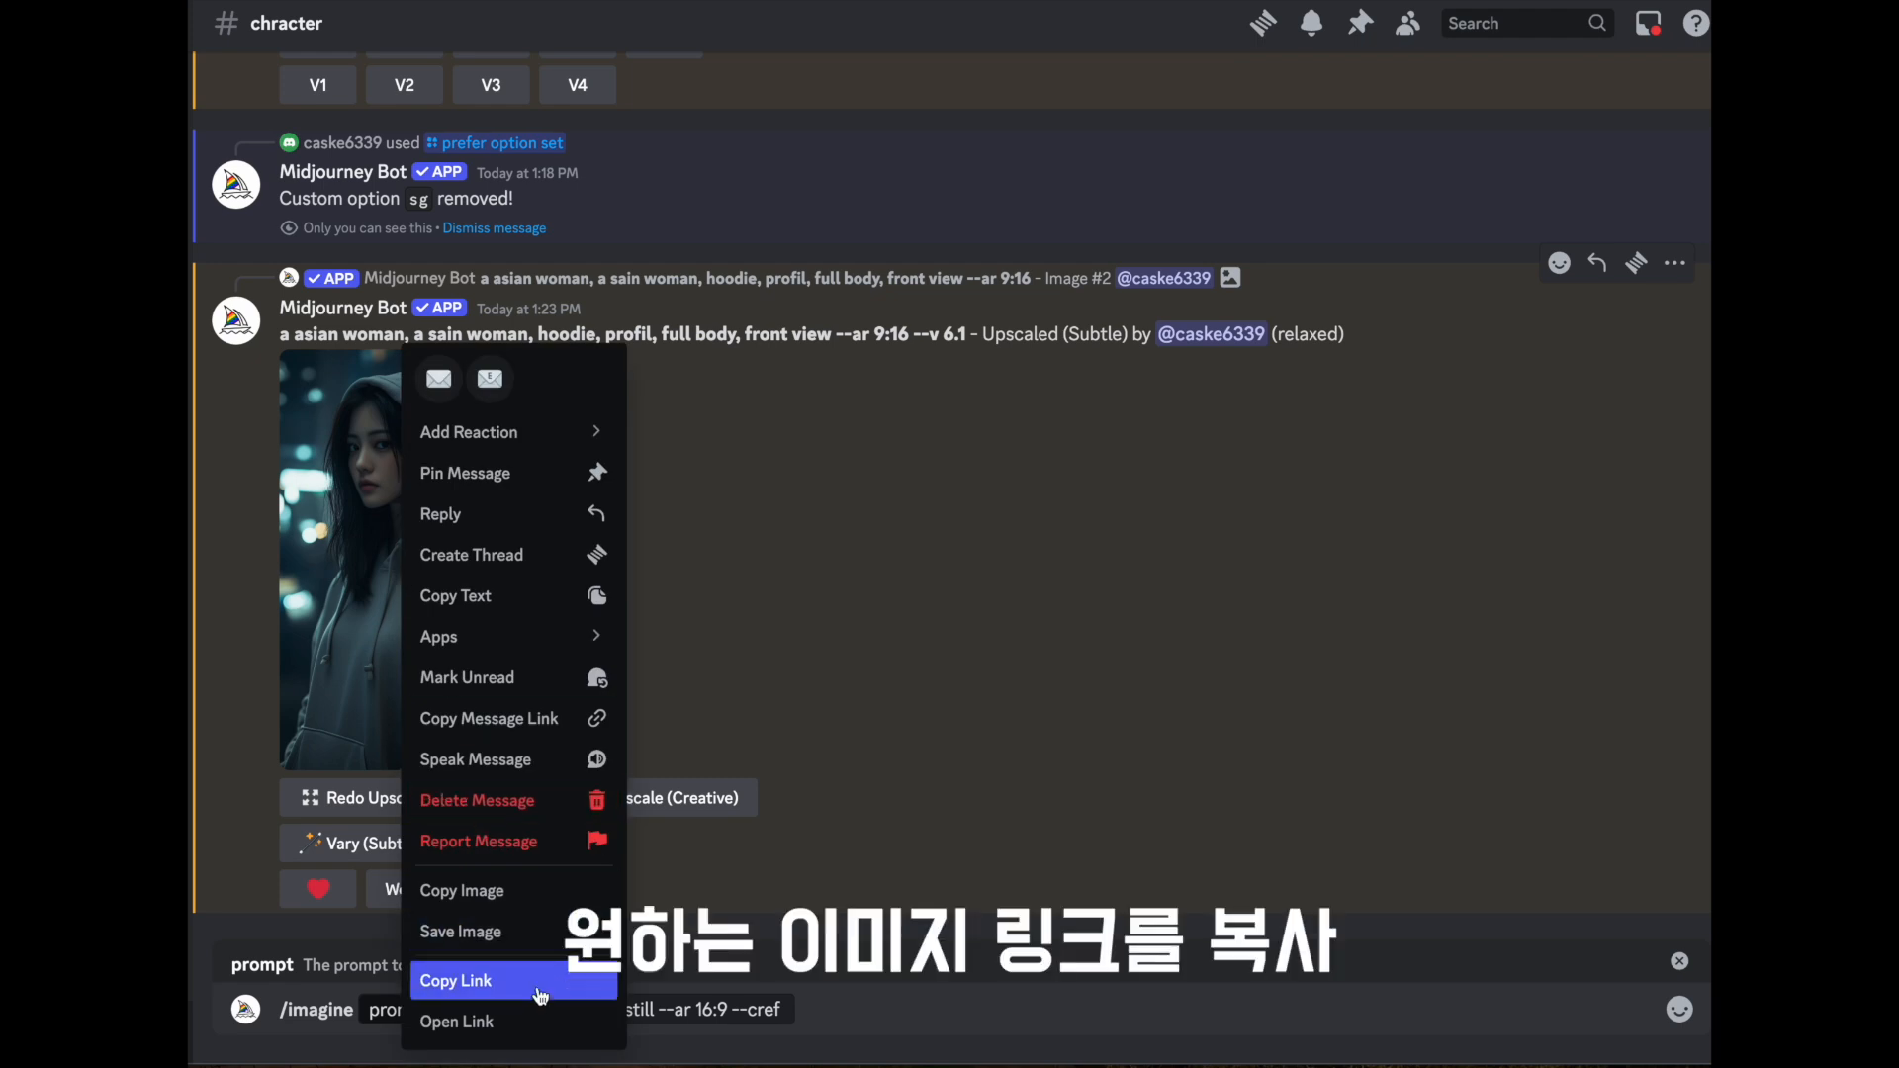
click(456, 980)
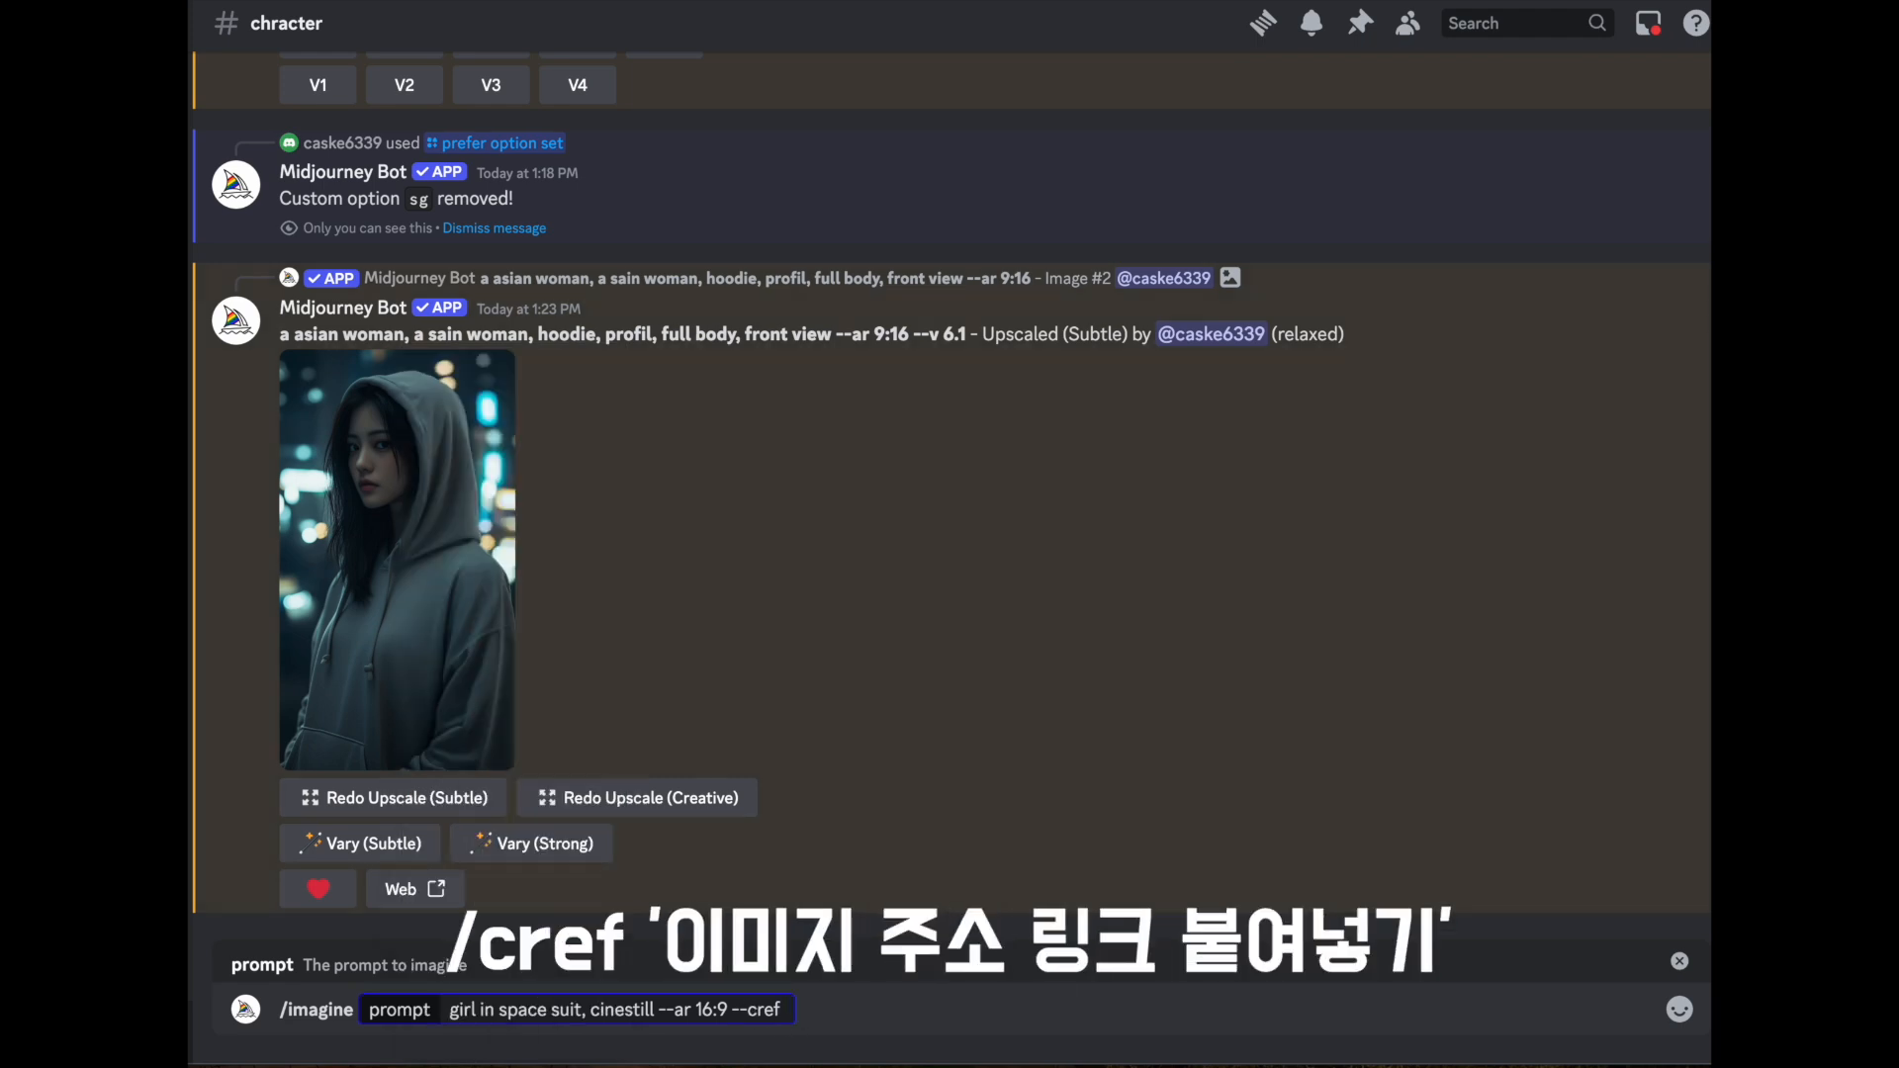
key(ctrl+v)
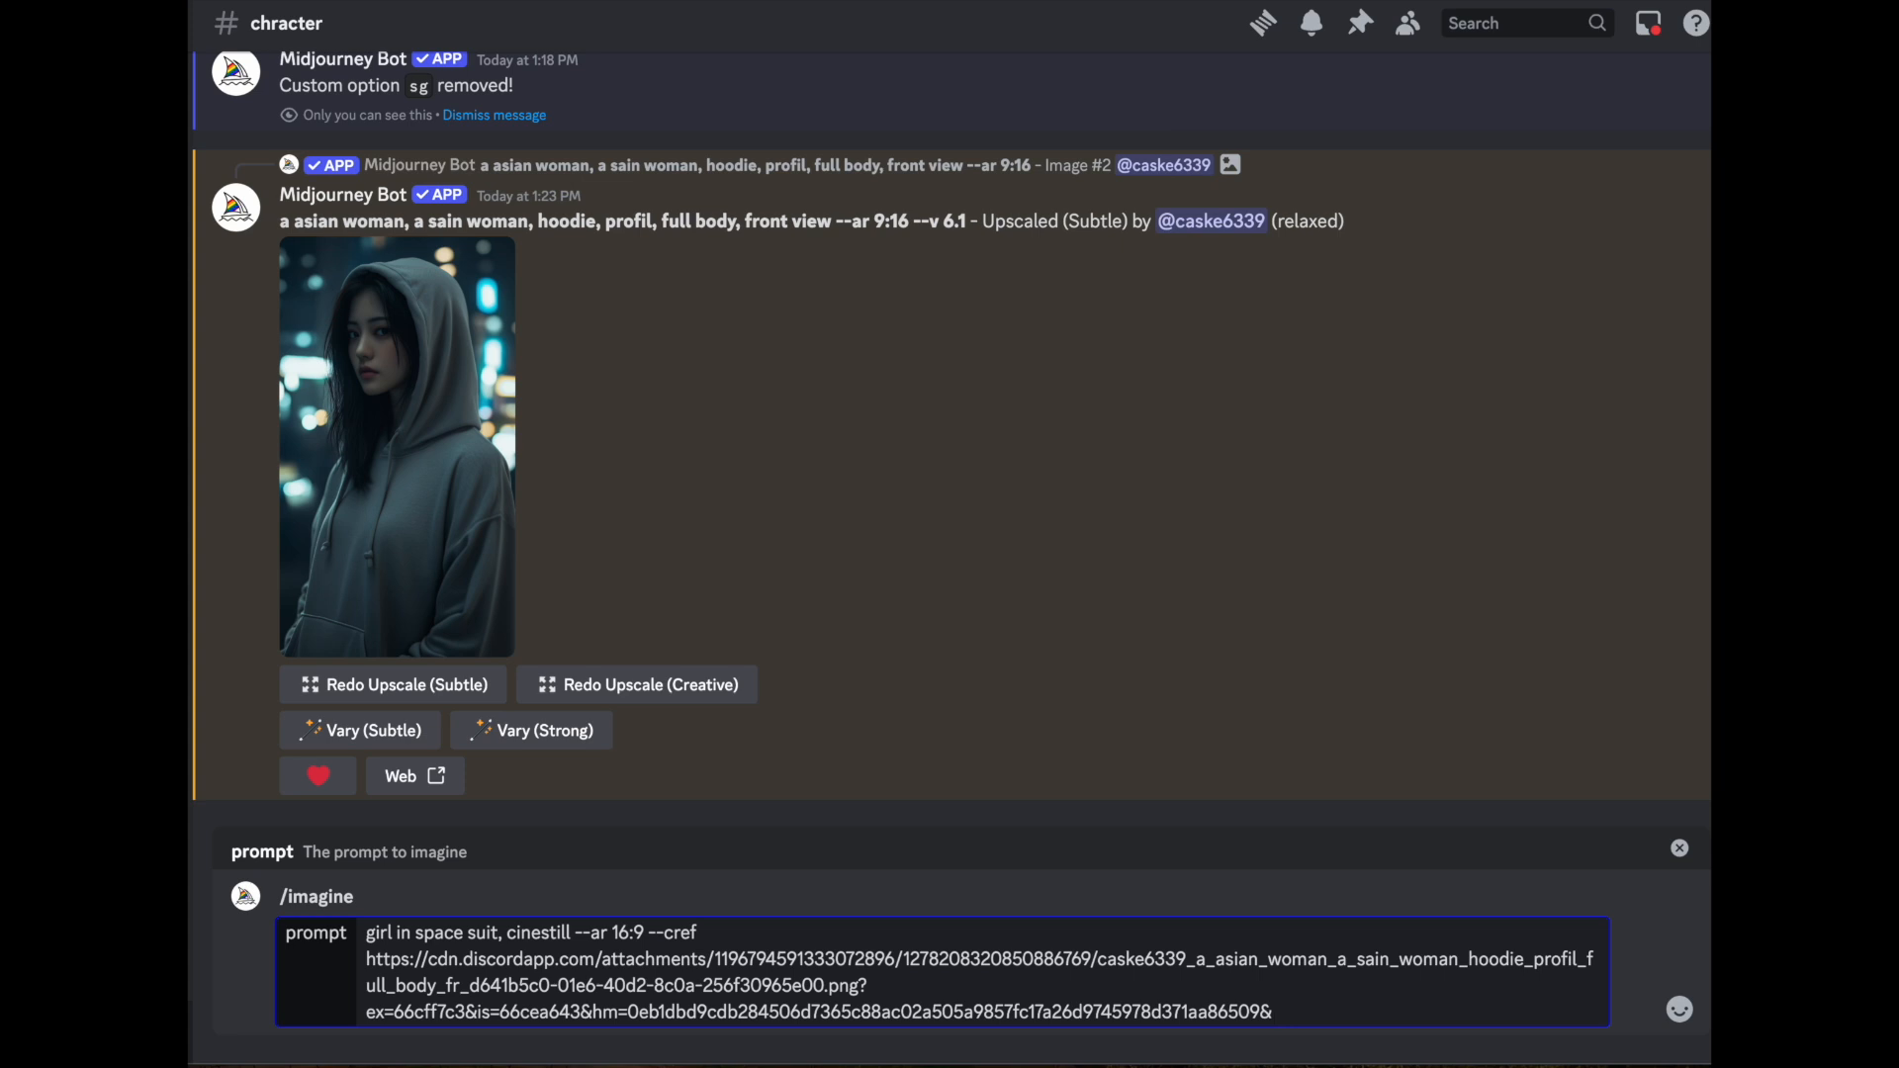
key(Return)
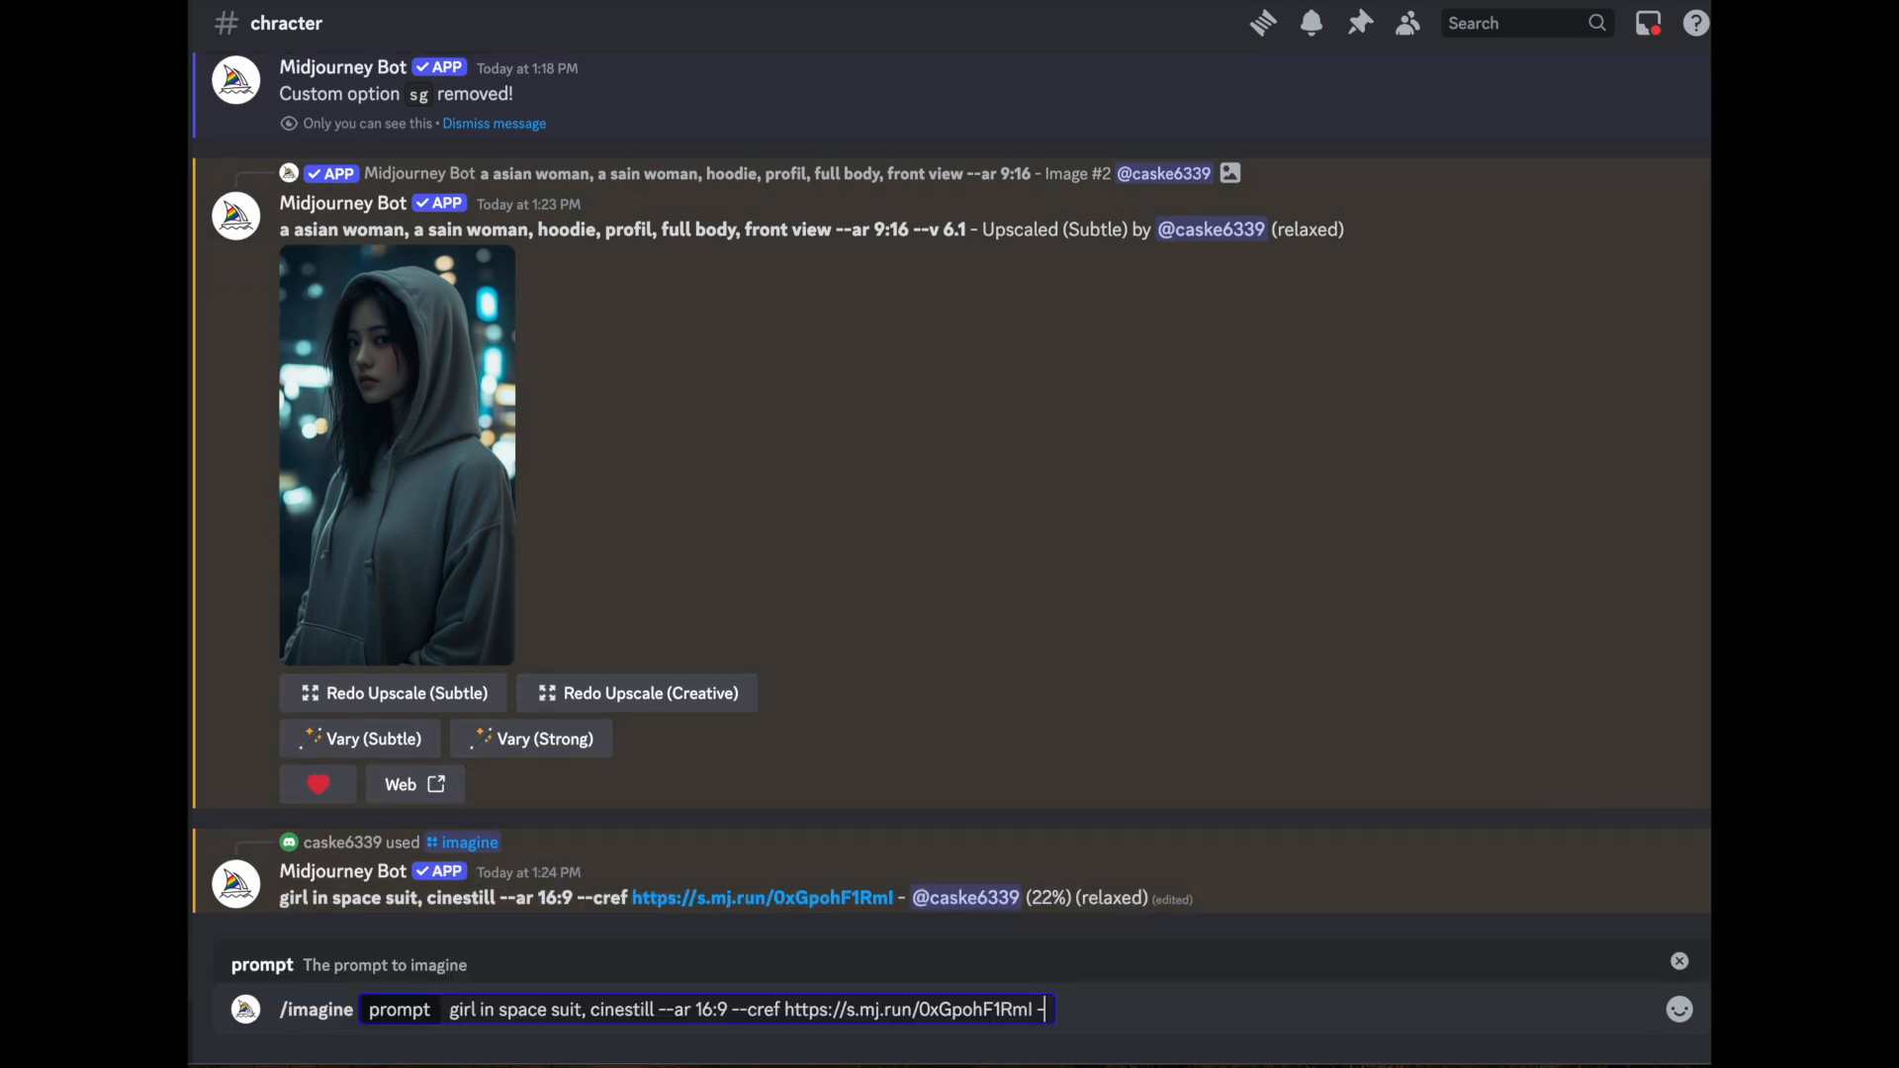
- Submit the space suit prompt again with the same character reference plus --cw 0, and compare its images with the first grid
text(-cw)
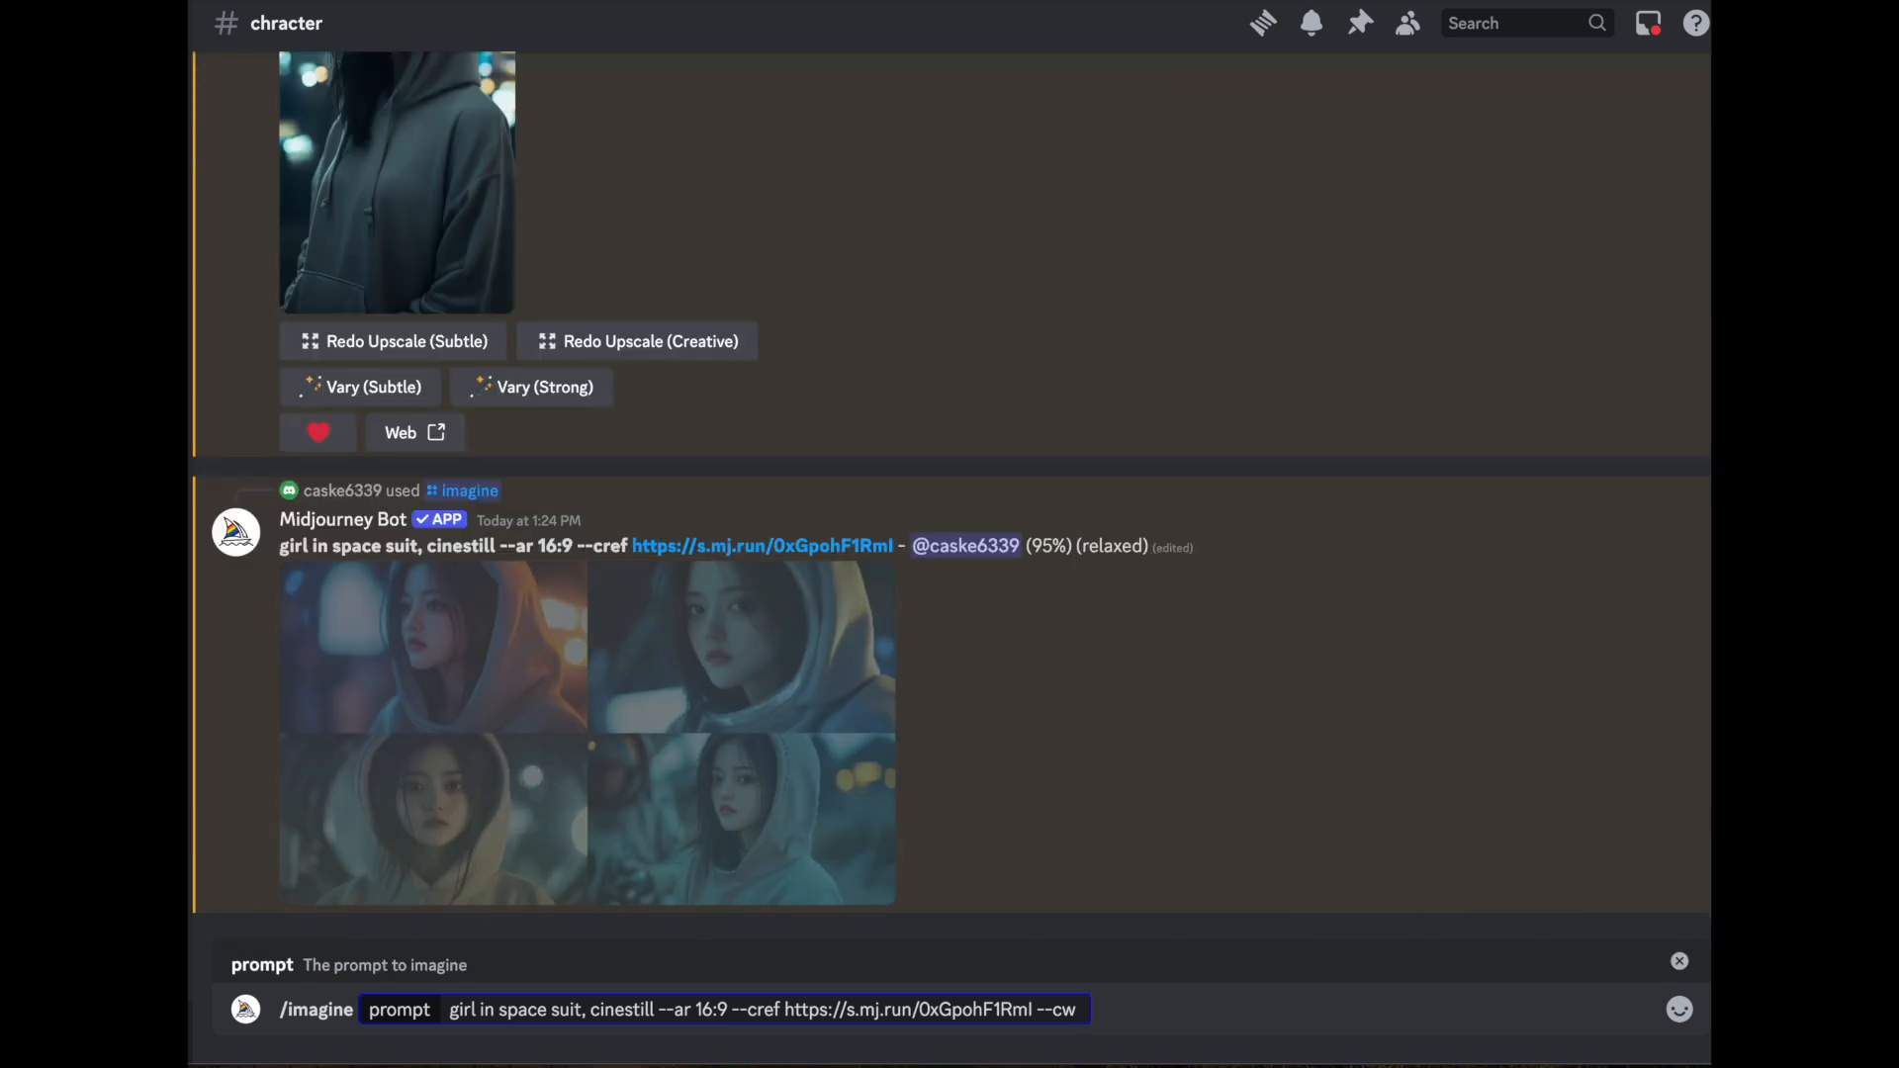
text(0)
key(Return)
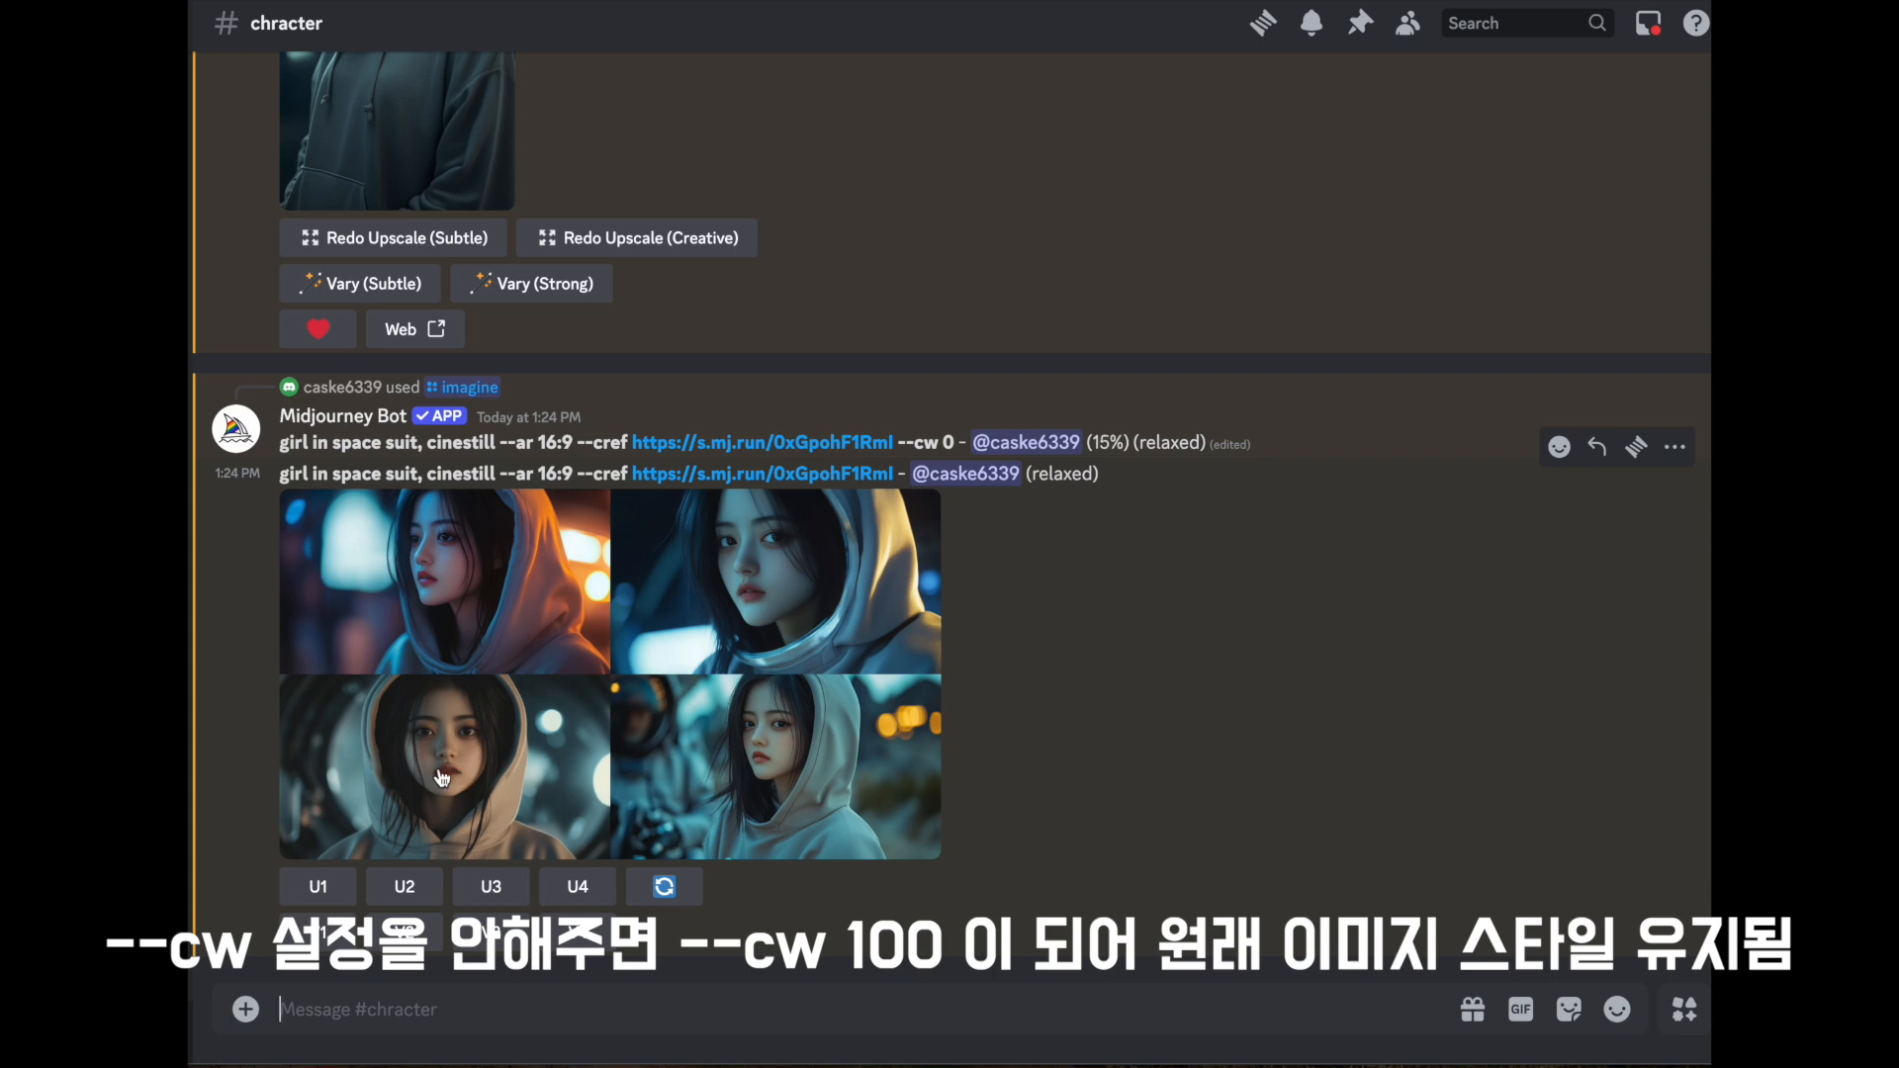
scroll(631, 632, up, 5)
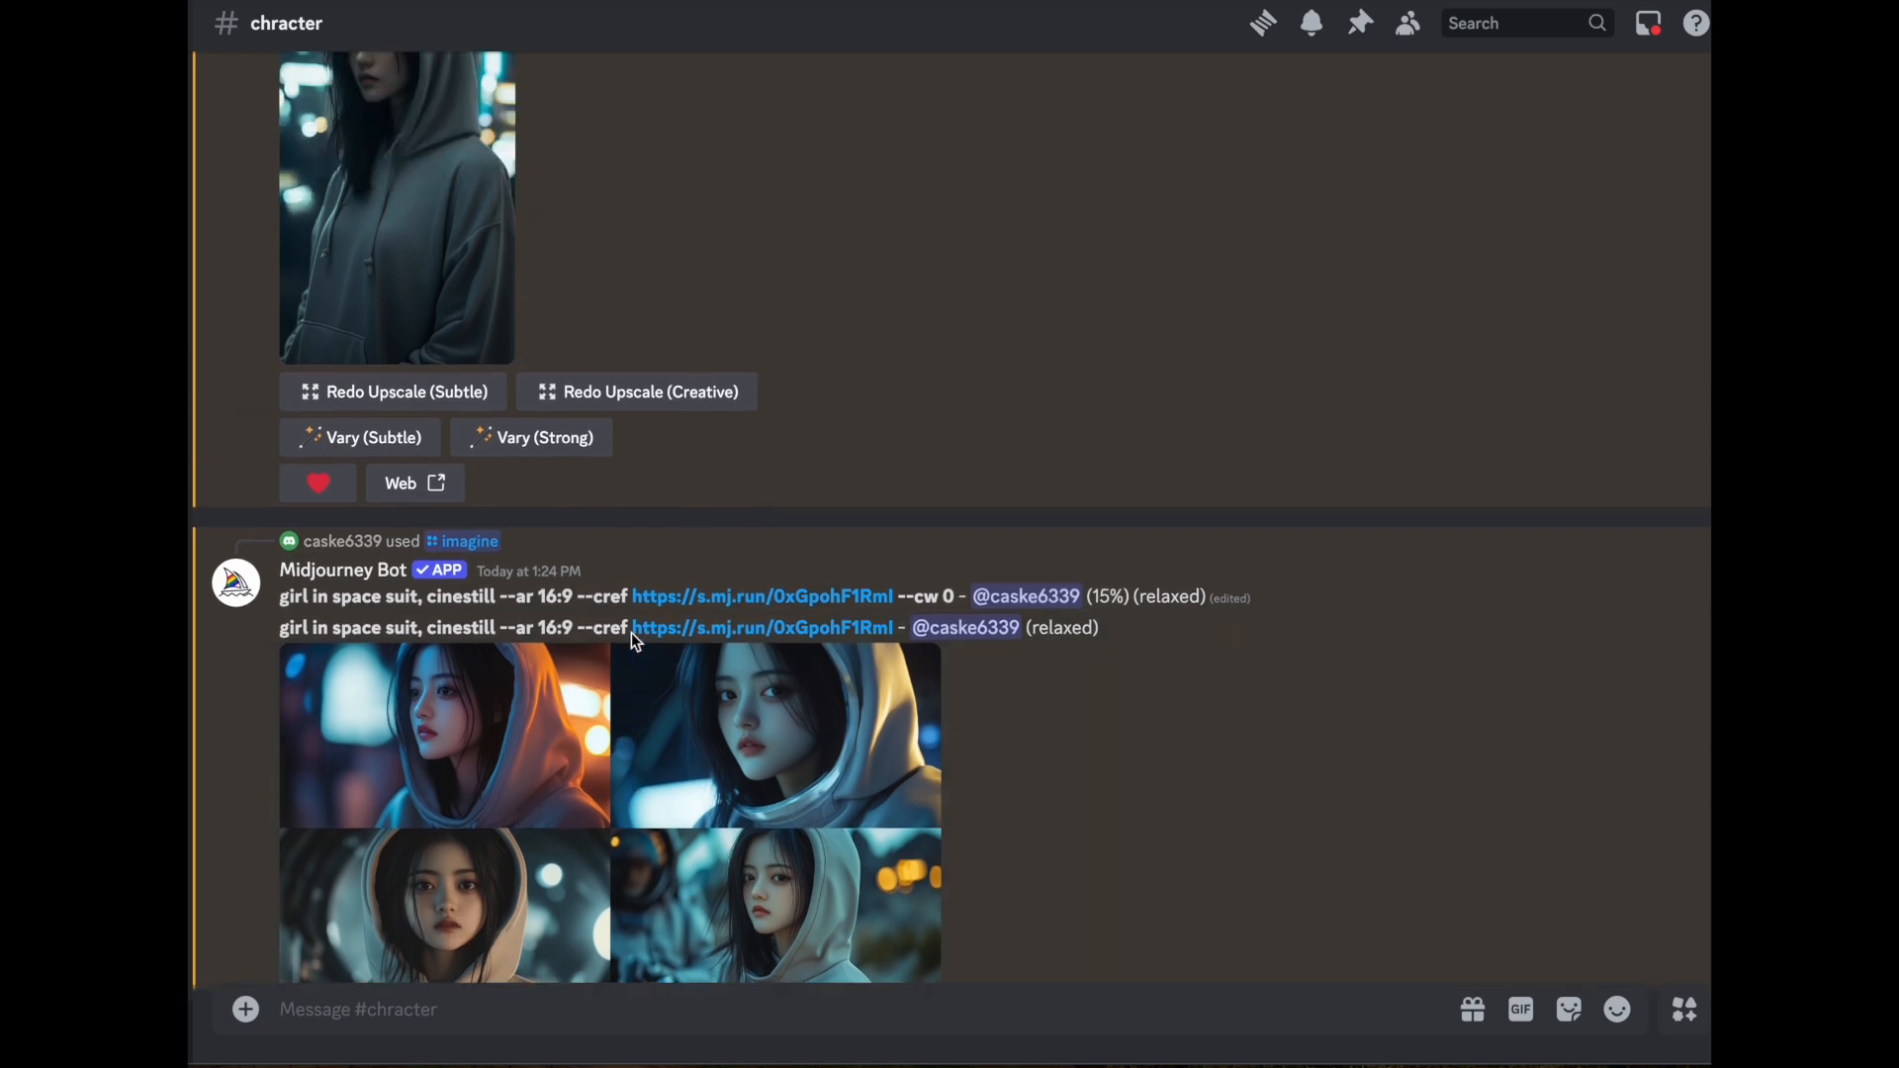
scroll(594, 652, down, 5)
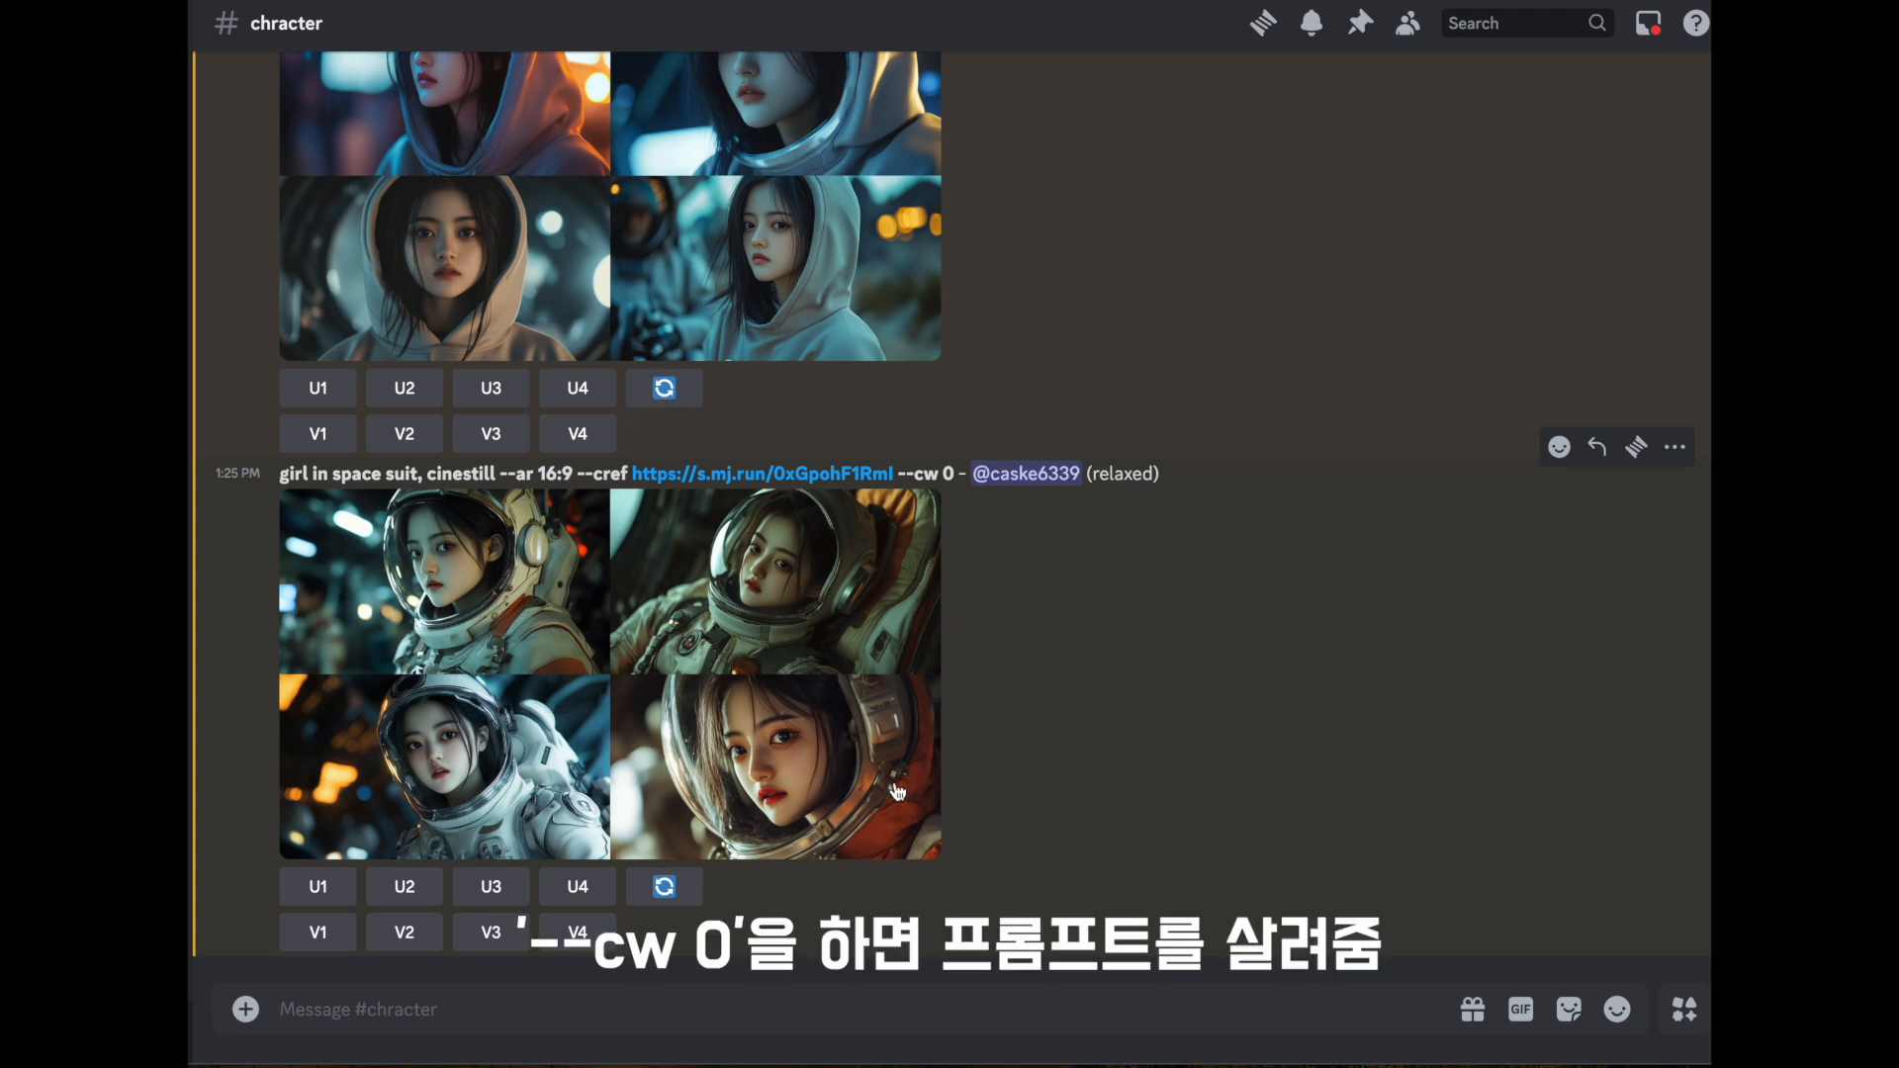
scroll(476, 472, up, 20)
scroll(476, 473, down, 20)
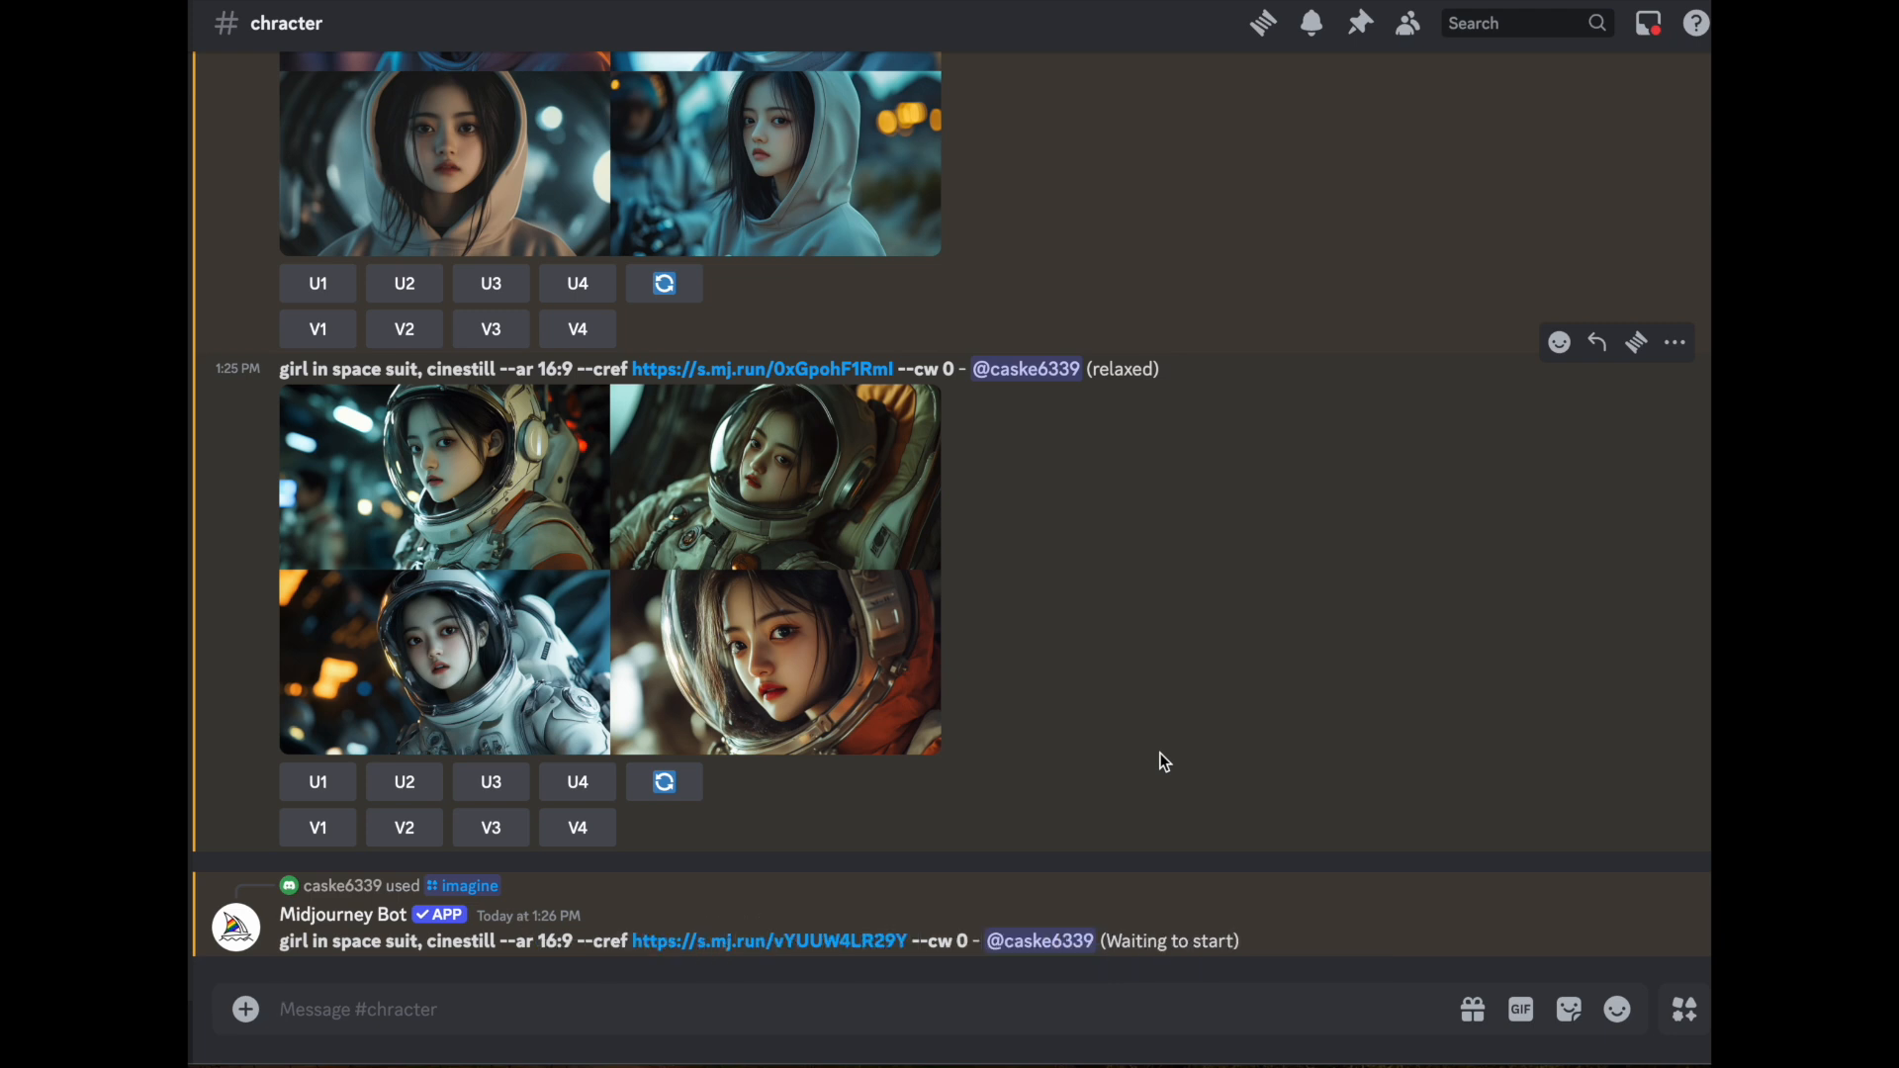
- Begin a Midjourney /prefer option set command with the option named sg and its value field added
text(/option)
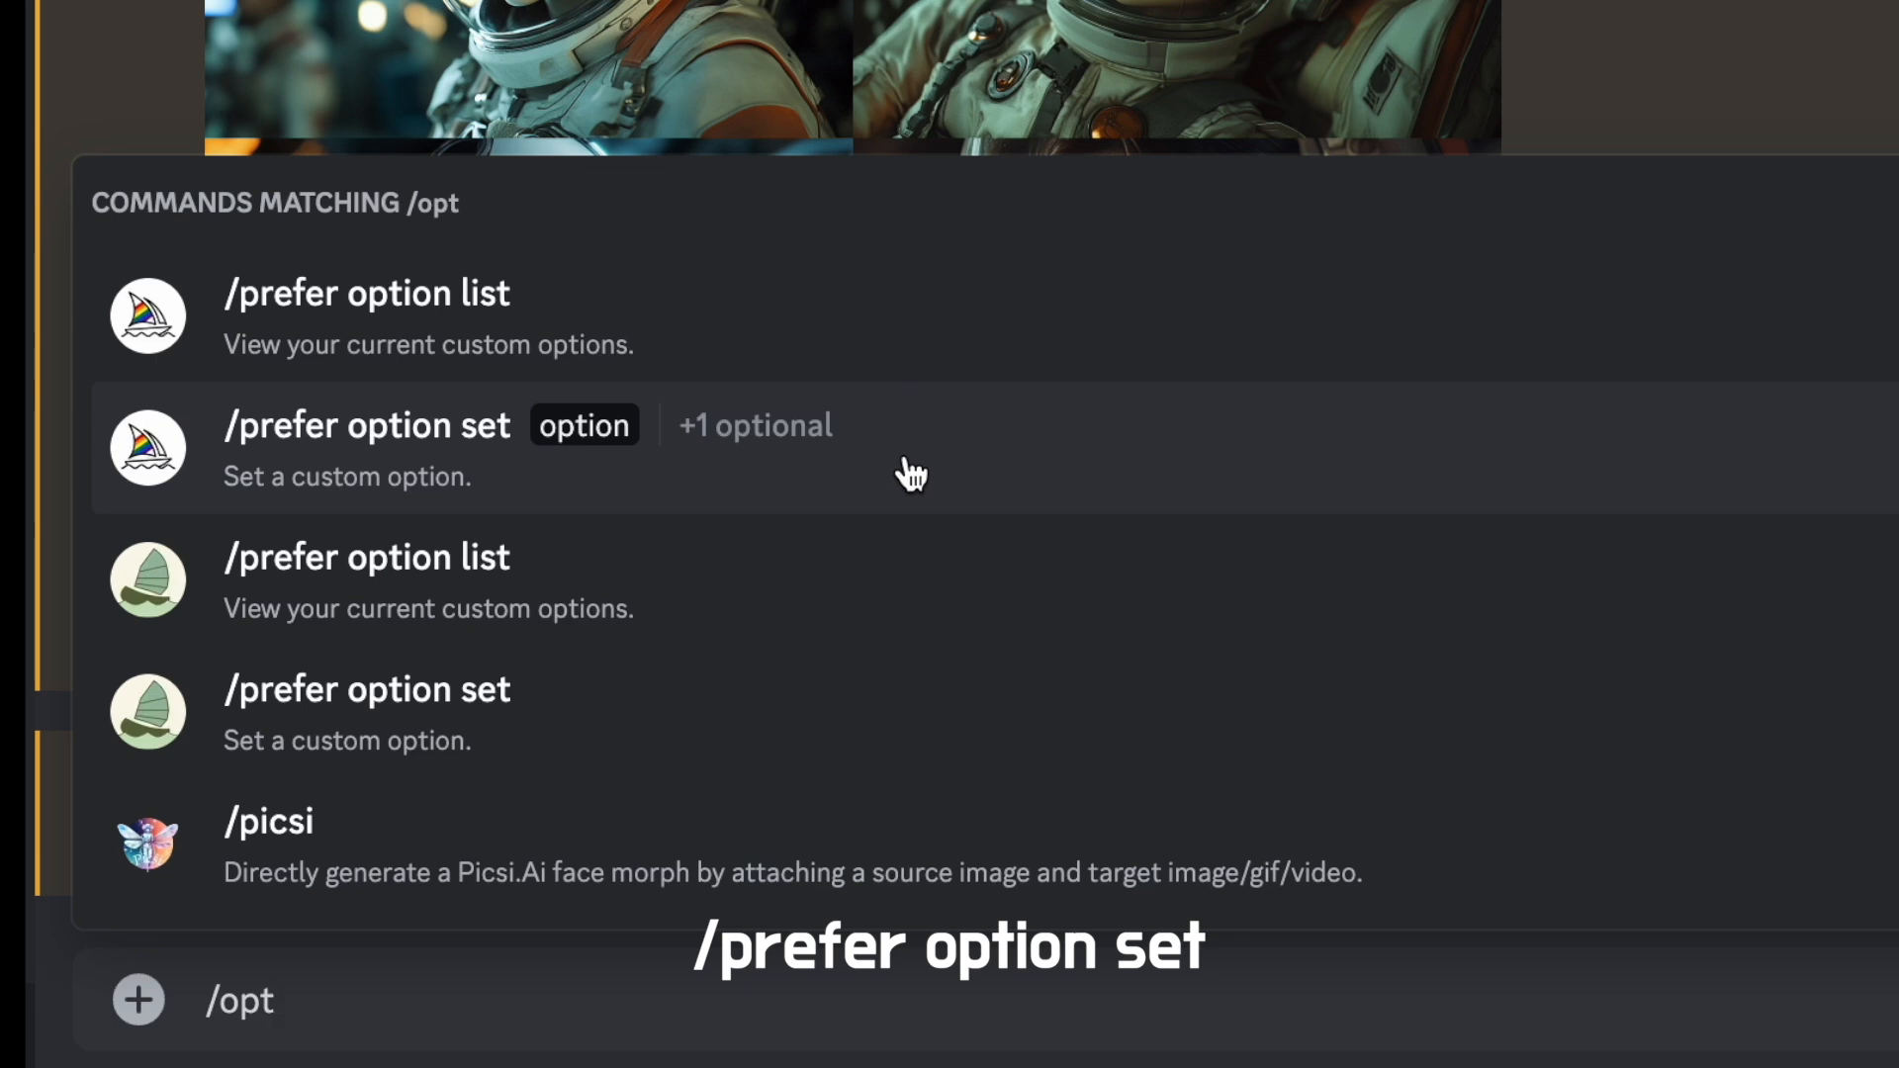
click(903, 475)
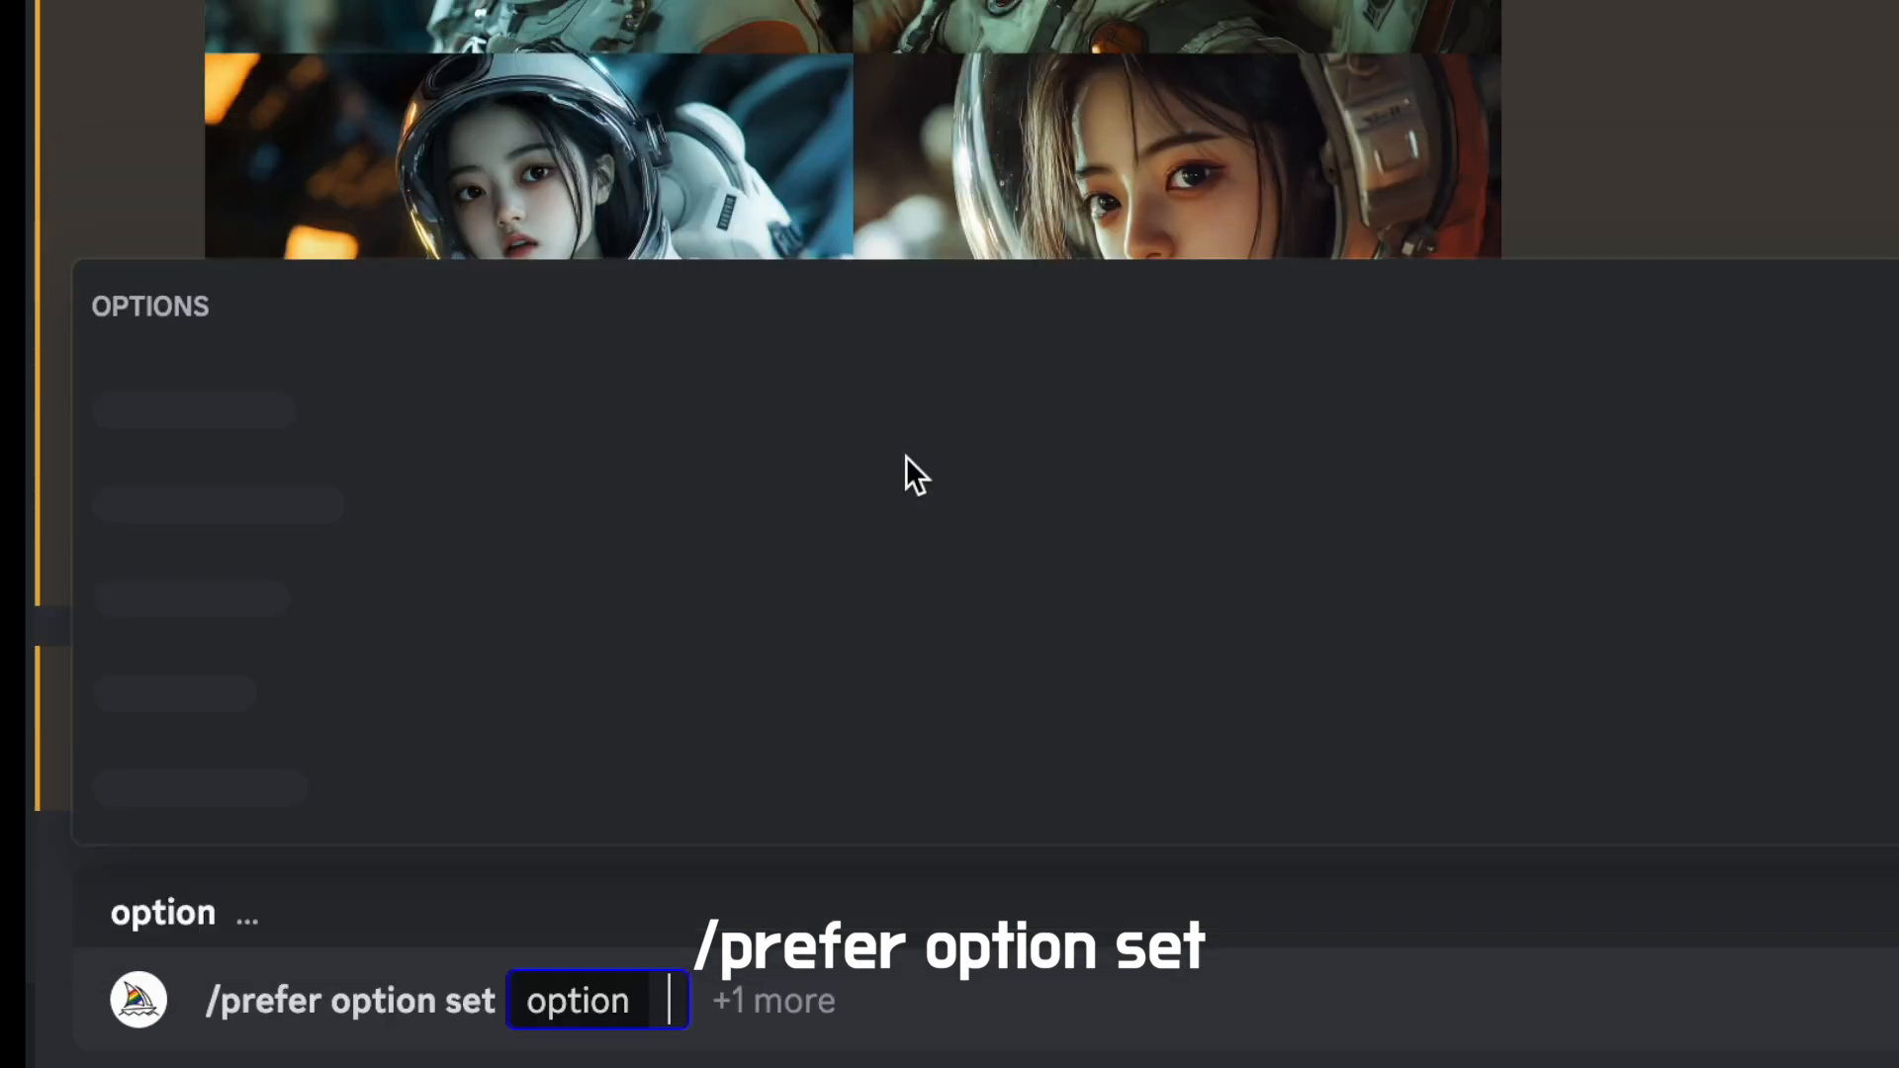
click(763, 1015)
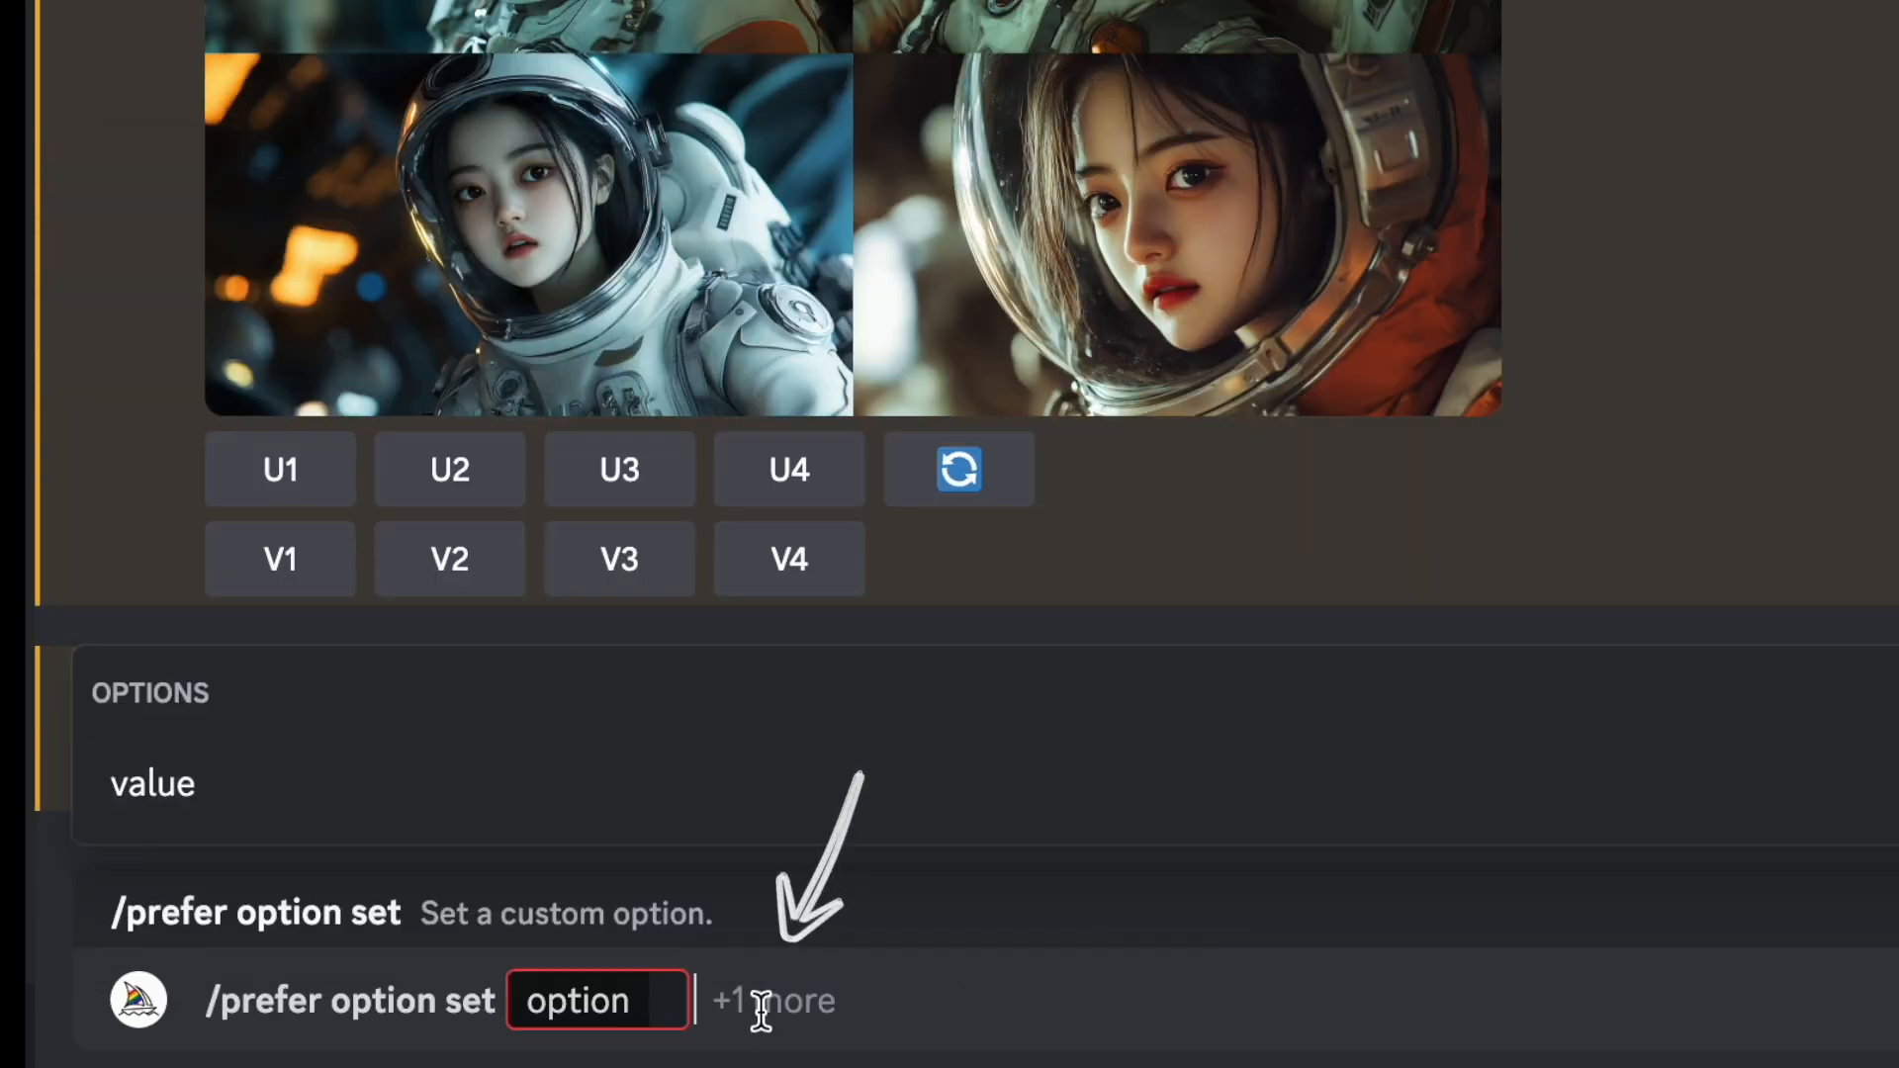
click(206, 811)
click(665, 1004)
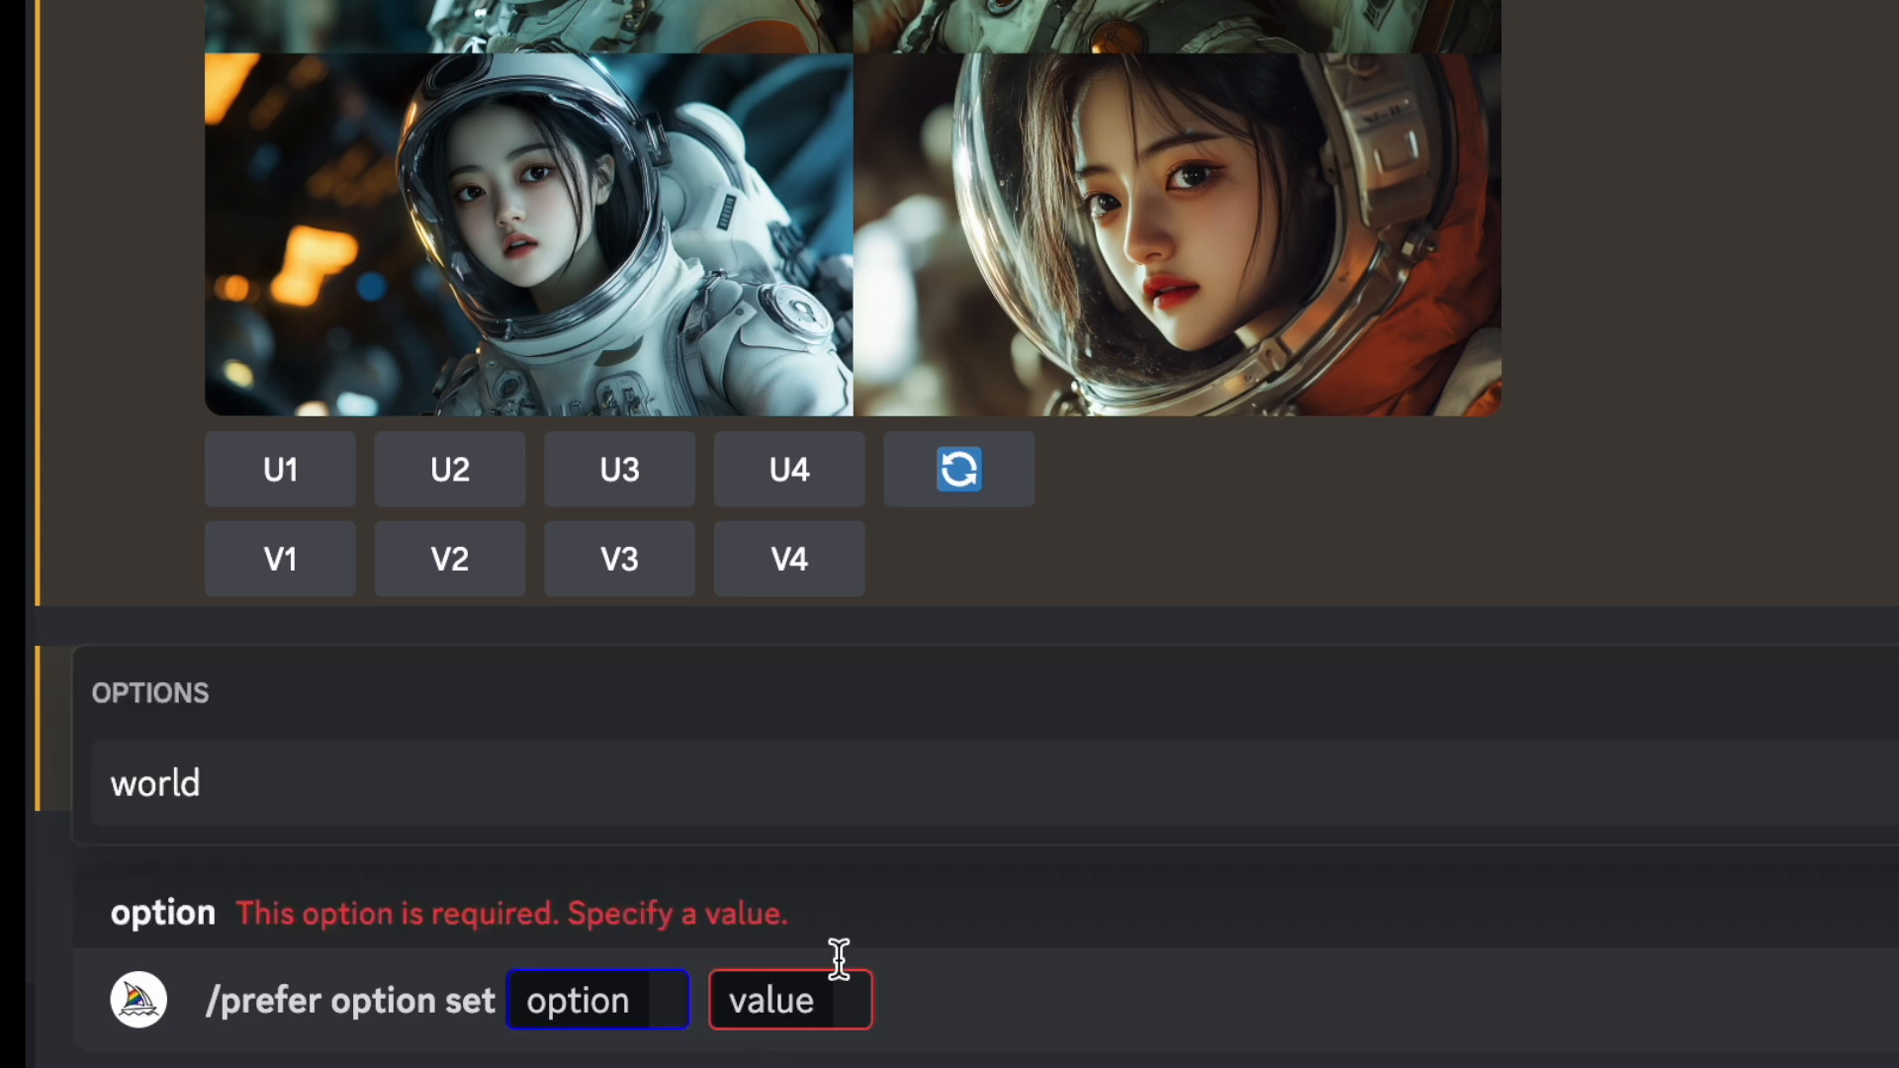
text(sg)
click(888, 1004)
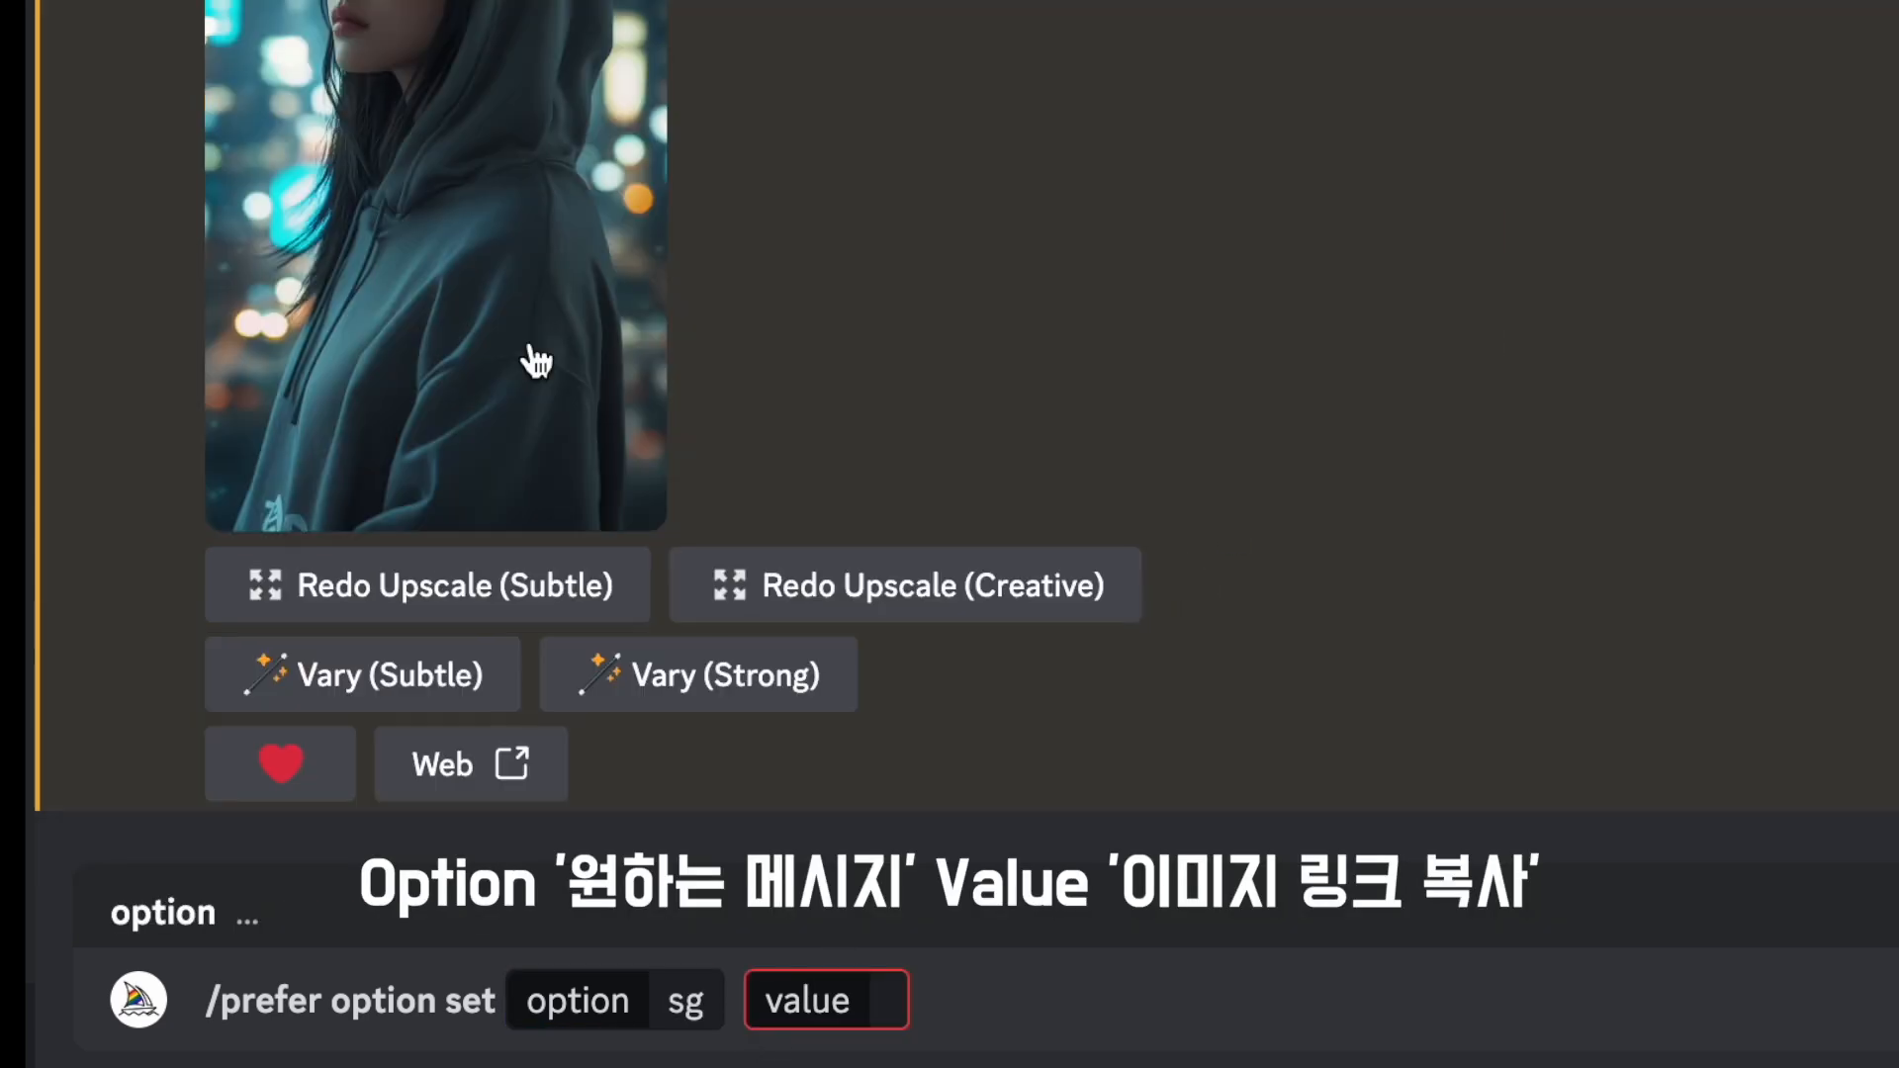
- Copy the latest upscaled hooded portrait's image link and save the sg option with --cref plus that link as its value
right_click(532, 354)
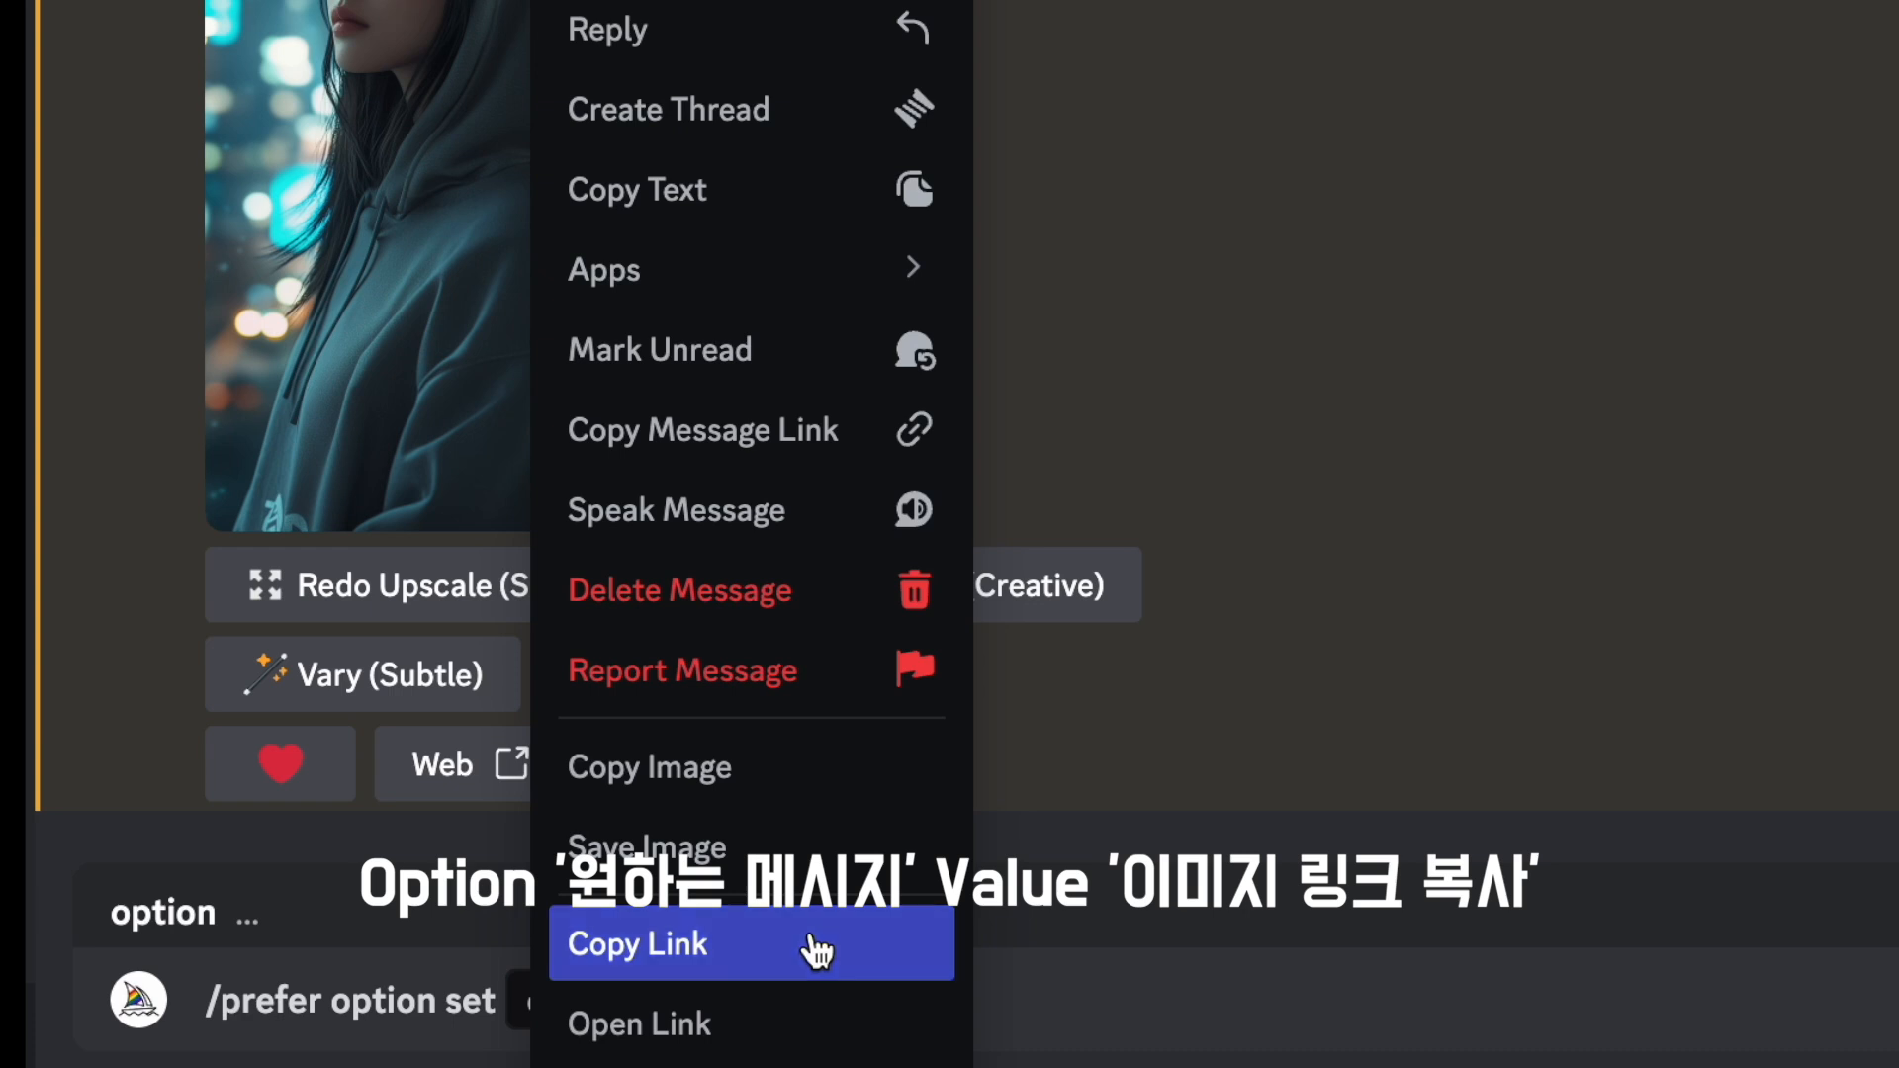
click(840, 947)
click(888, 1001)
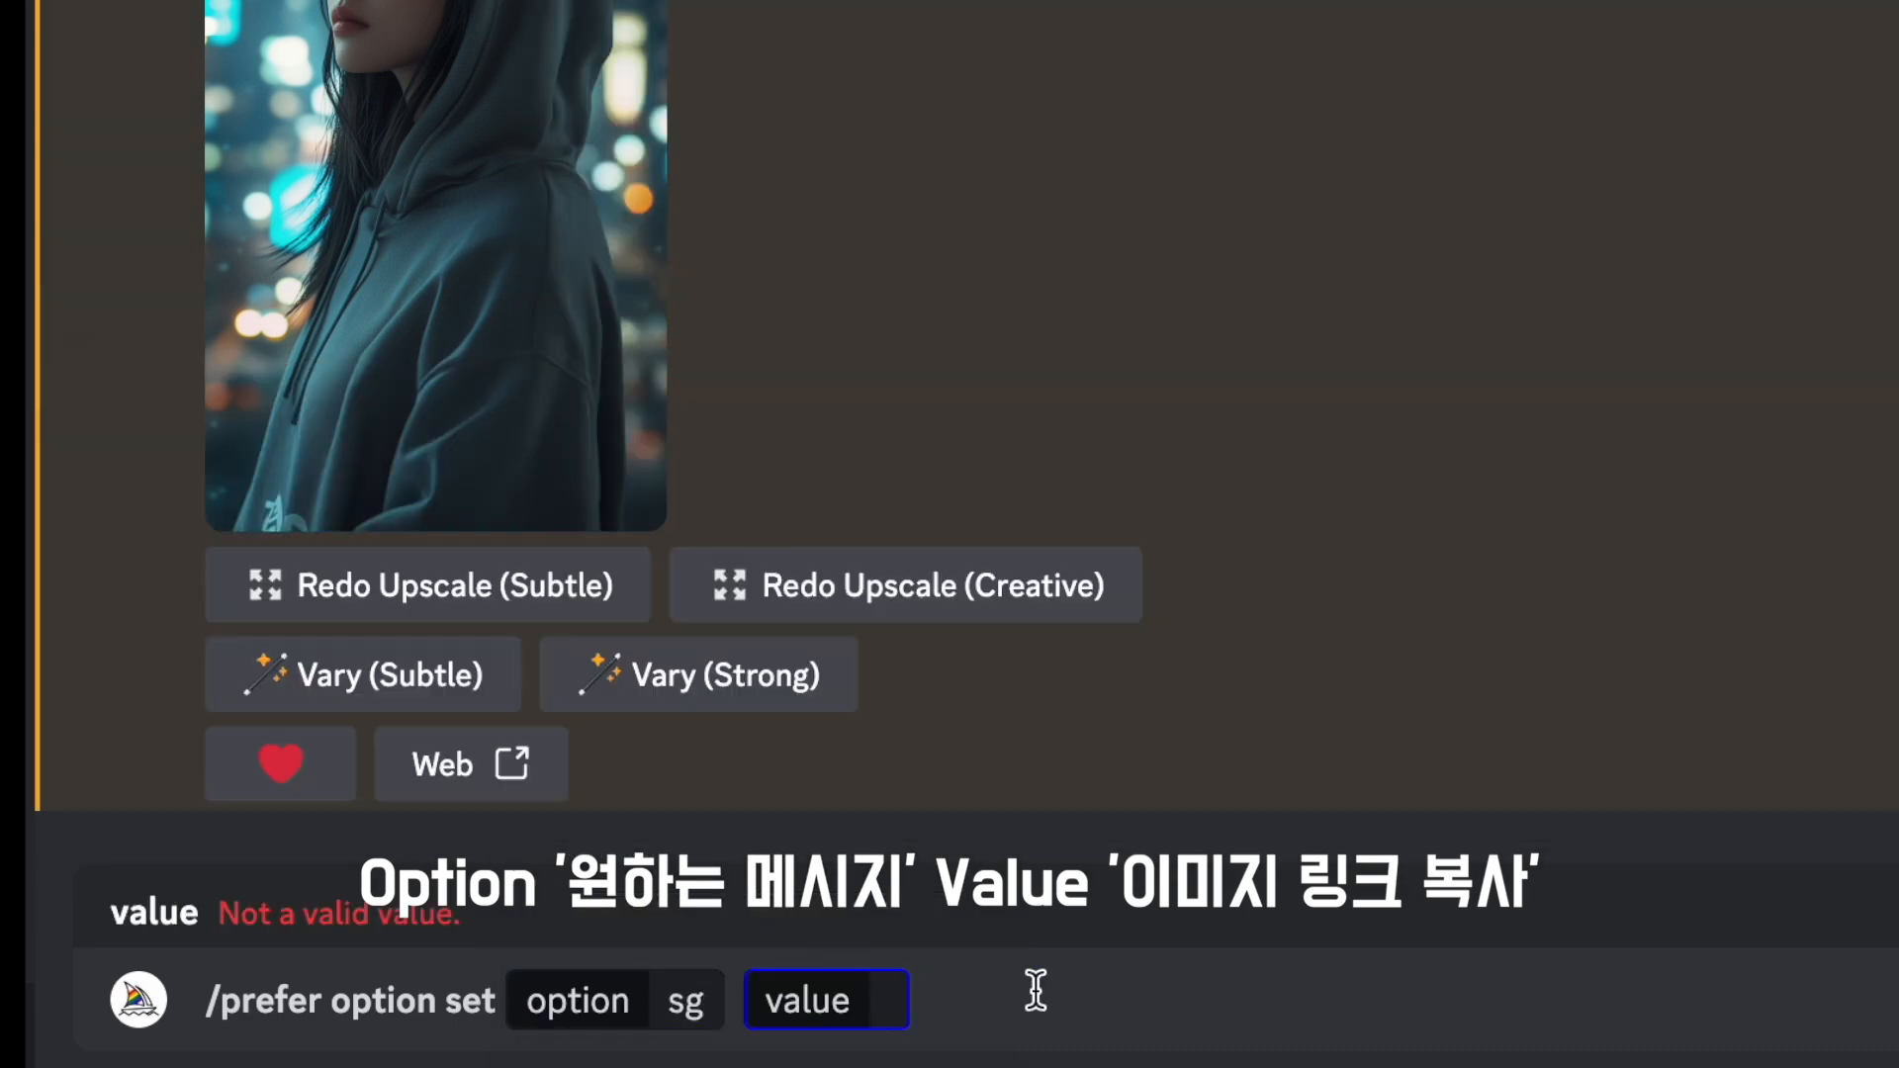
text(--cref)
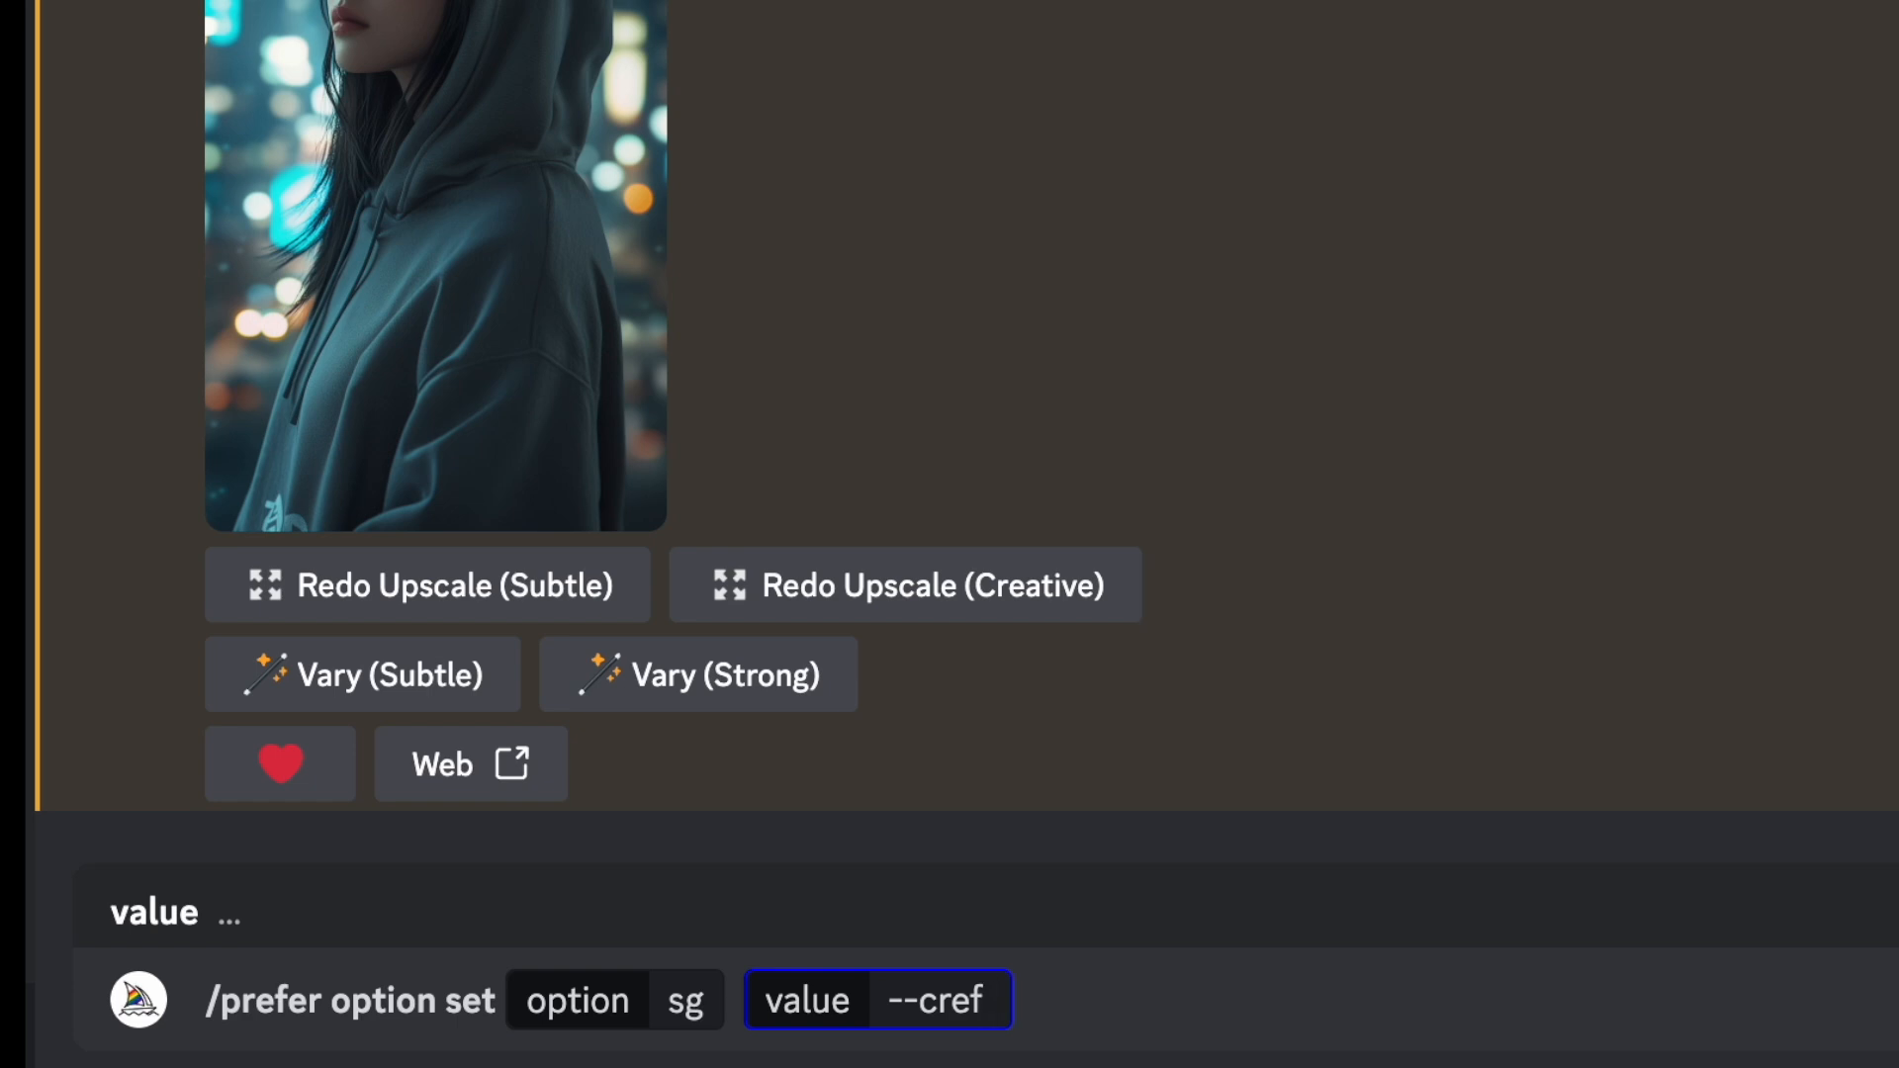
key(ctrl+v)
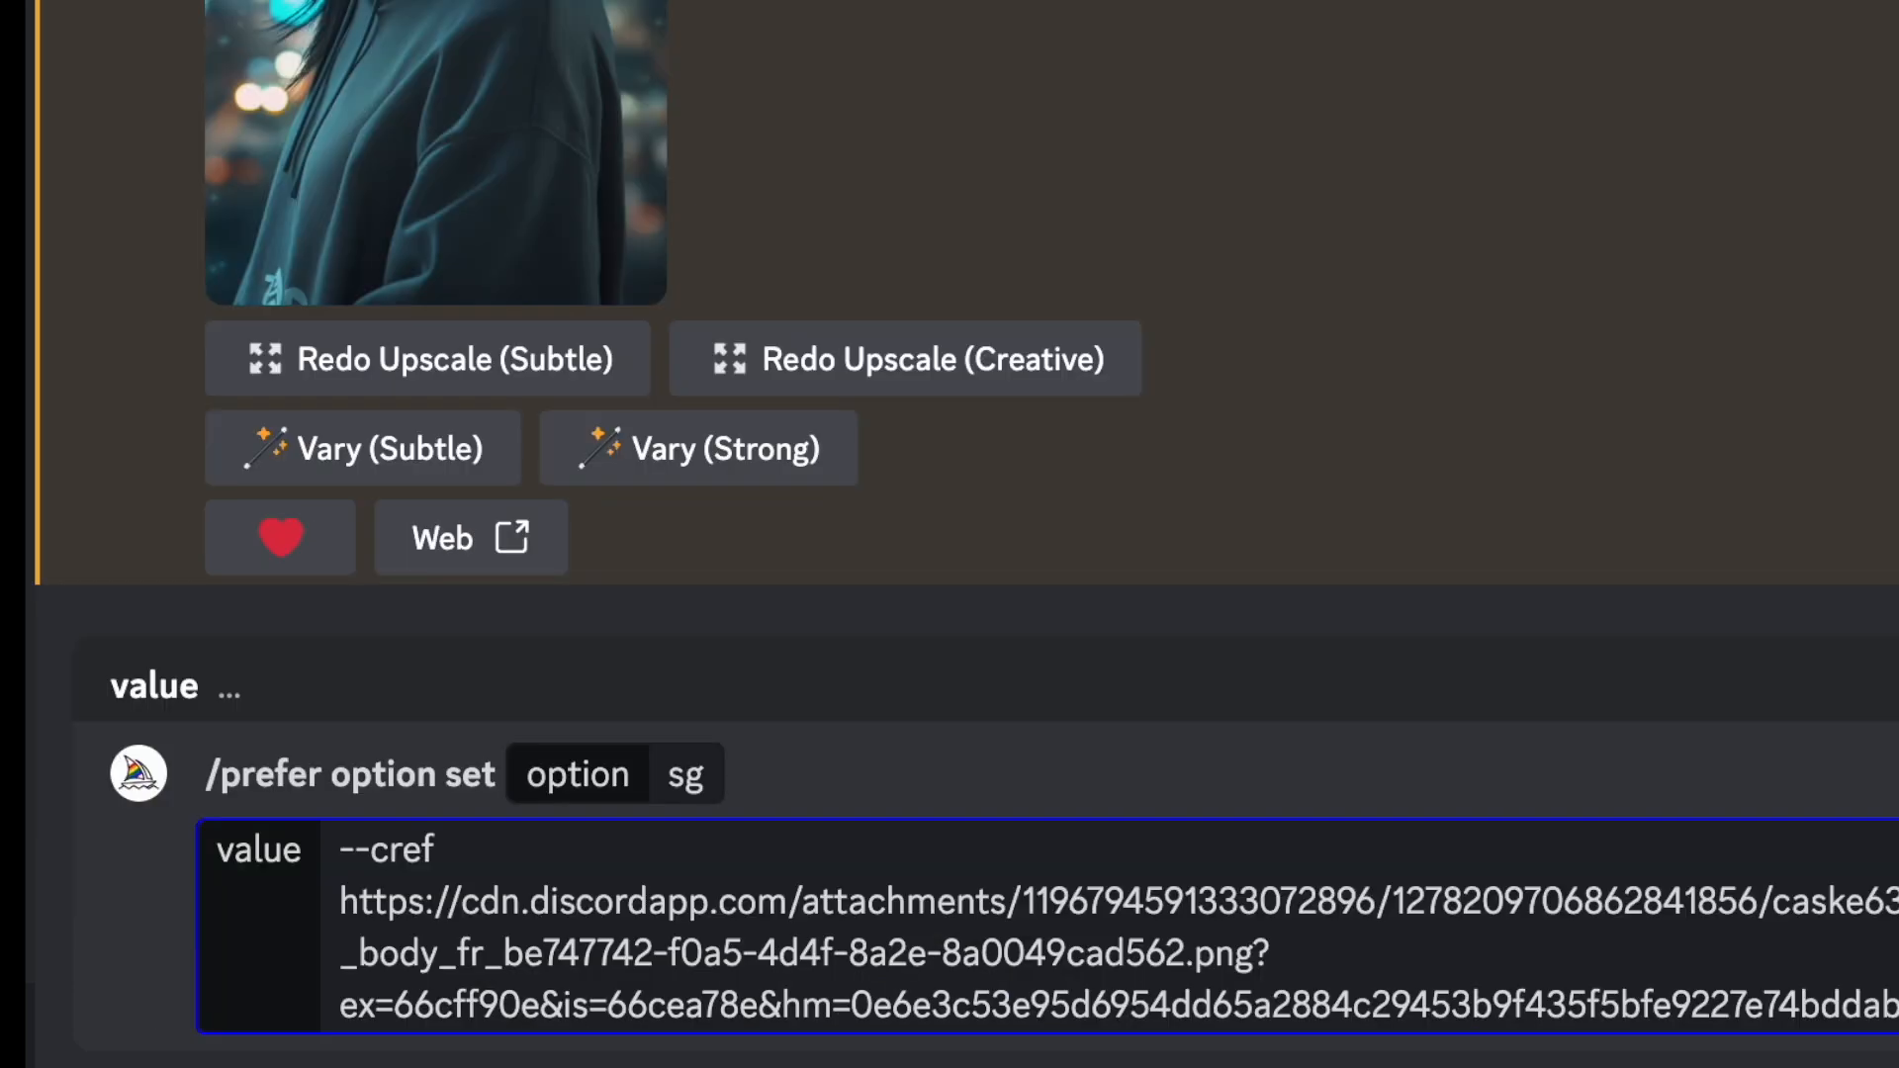
key(Return)
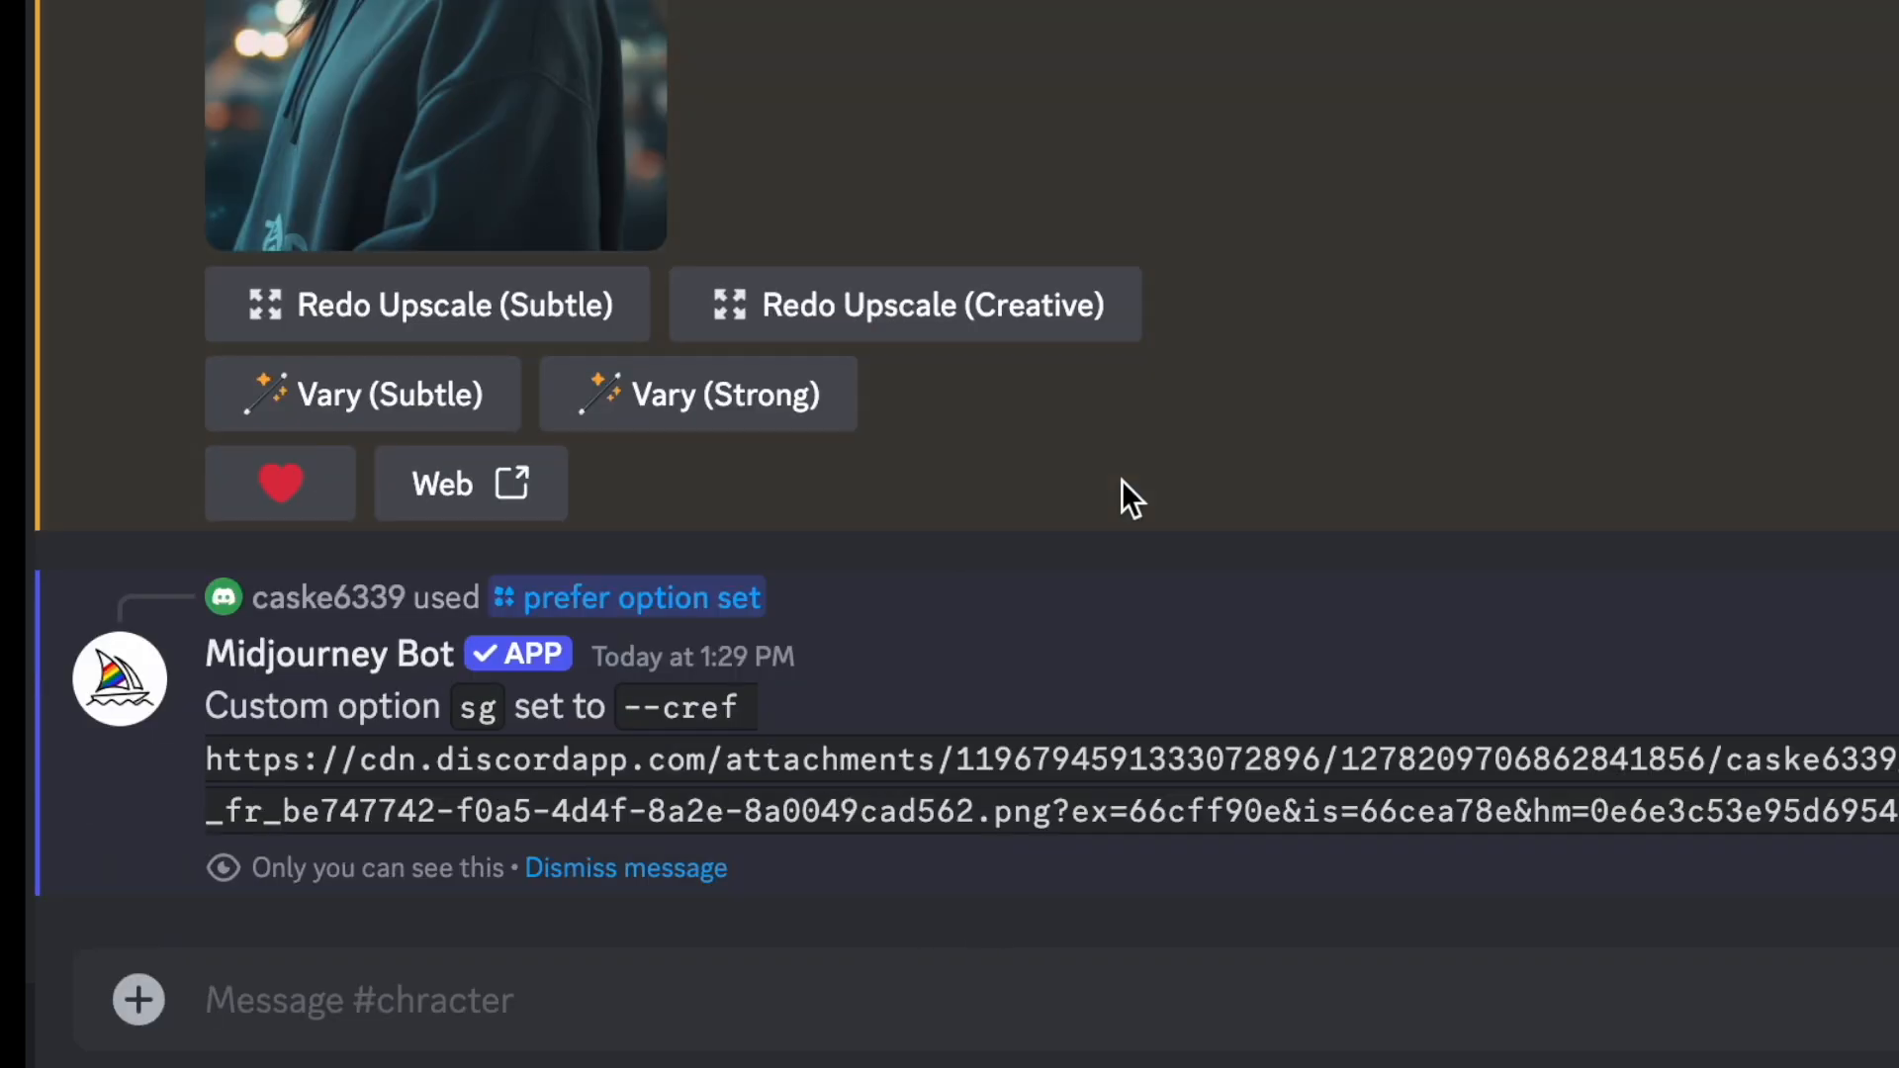
- Reuse the space suit prompt with --sg in place of the --cref link, submitting "girl in space suit, cinestill --ar 16:9 --sg --cw 0"
scroll(496, 719, up, 5)
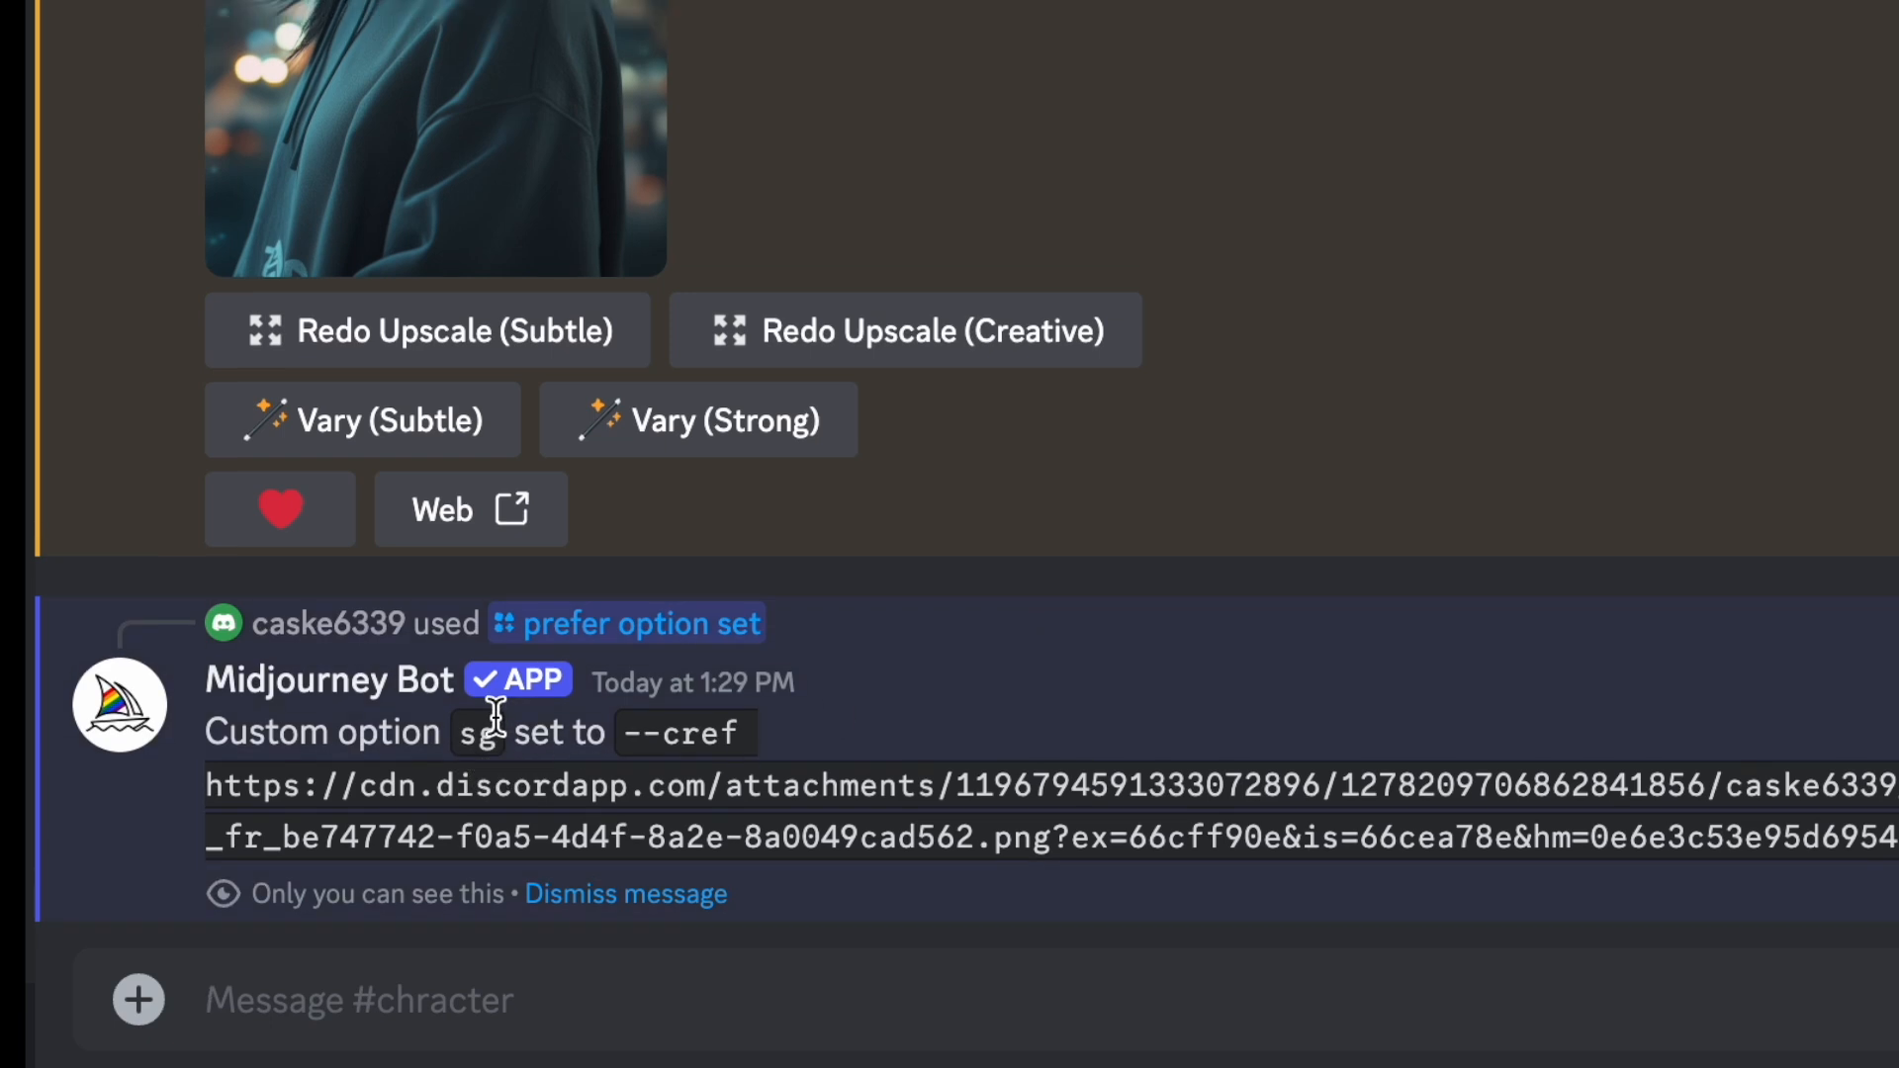
scroll(558, 746, down, 5)
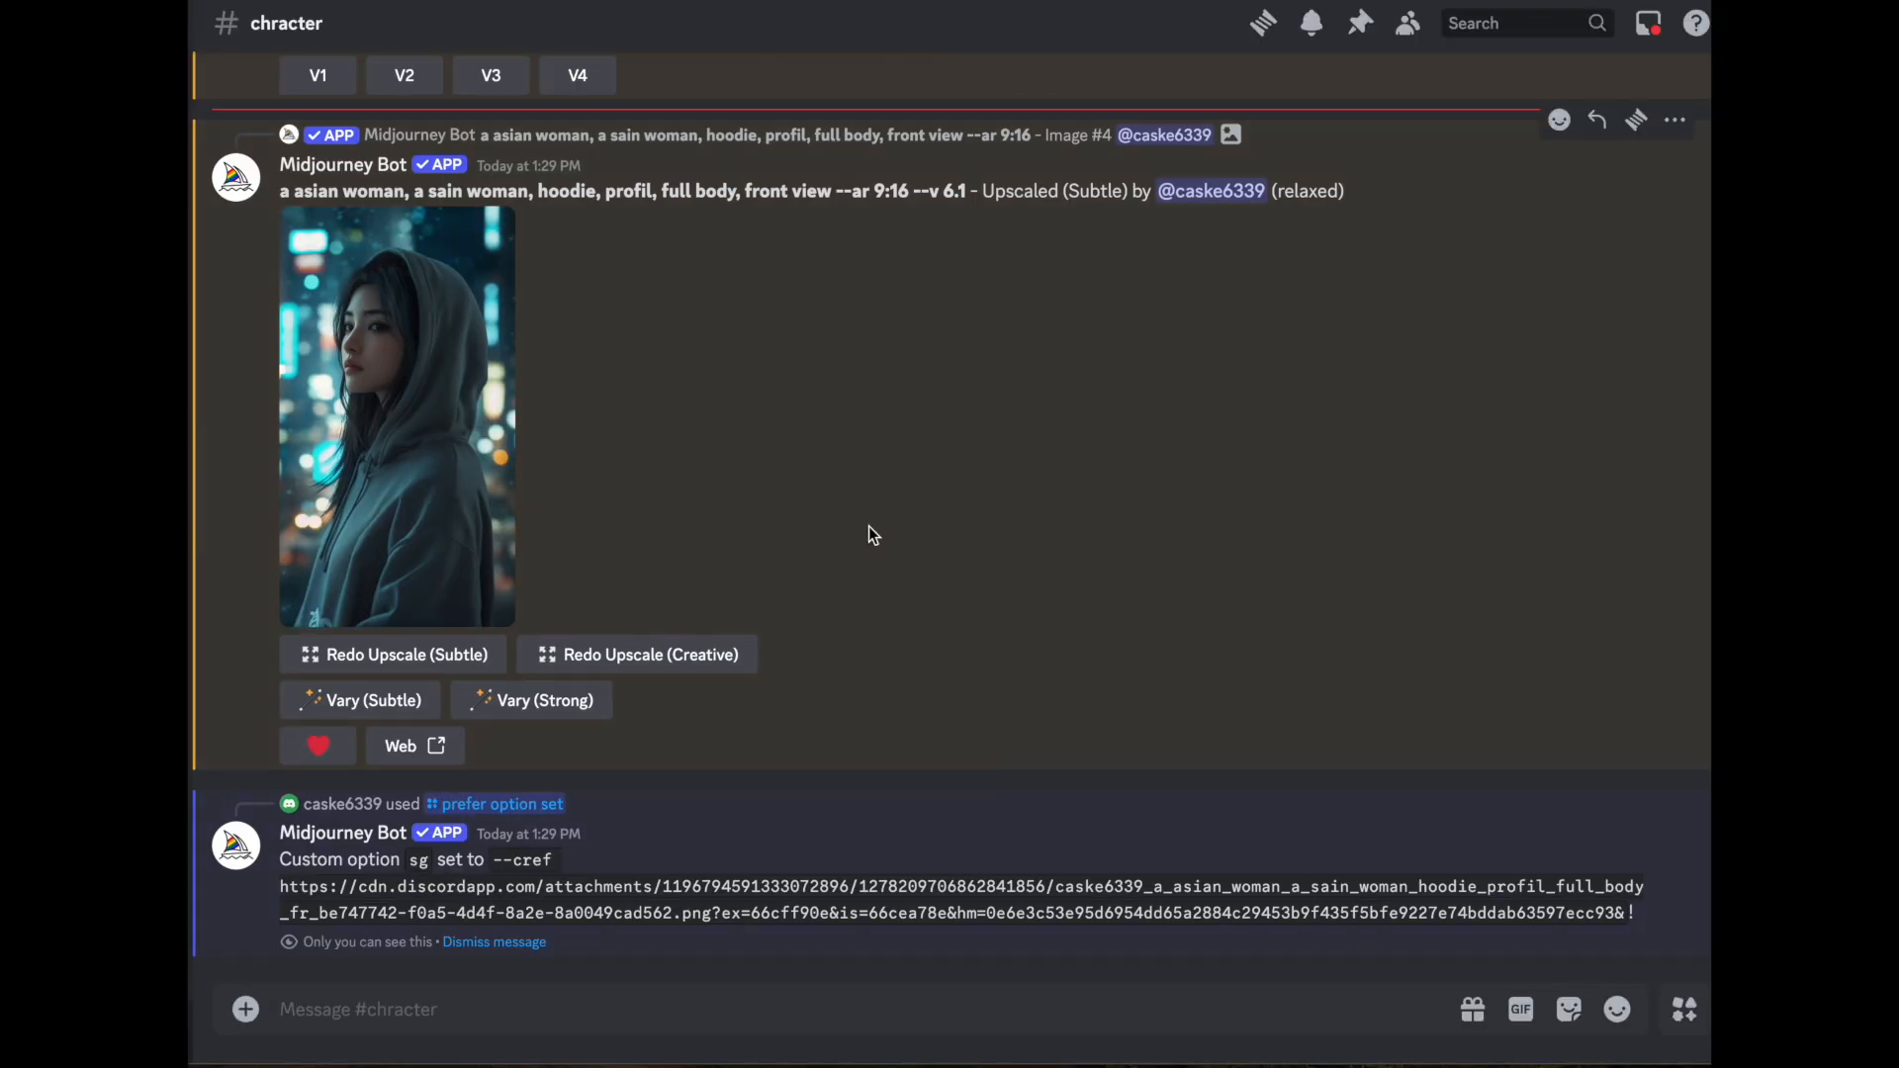
scroll(880, 505, up, 6)
drag(282, 316, 975, 314)
drag(749, 1010, 1041, 1013)
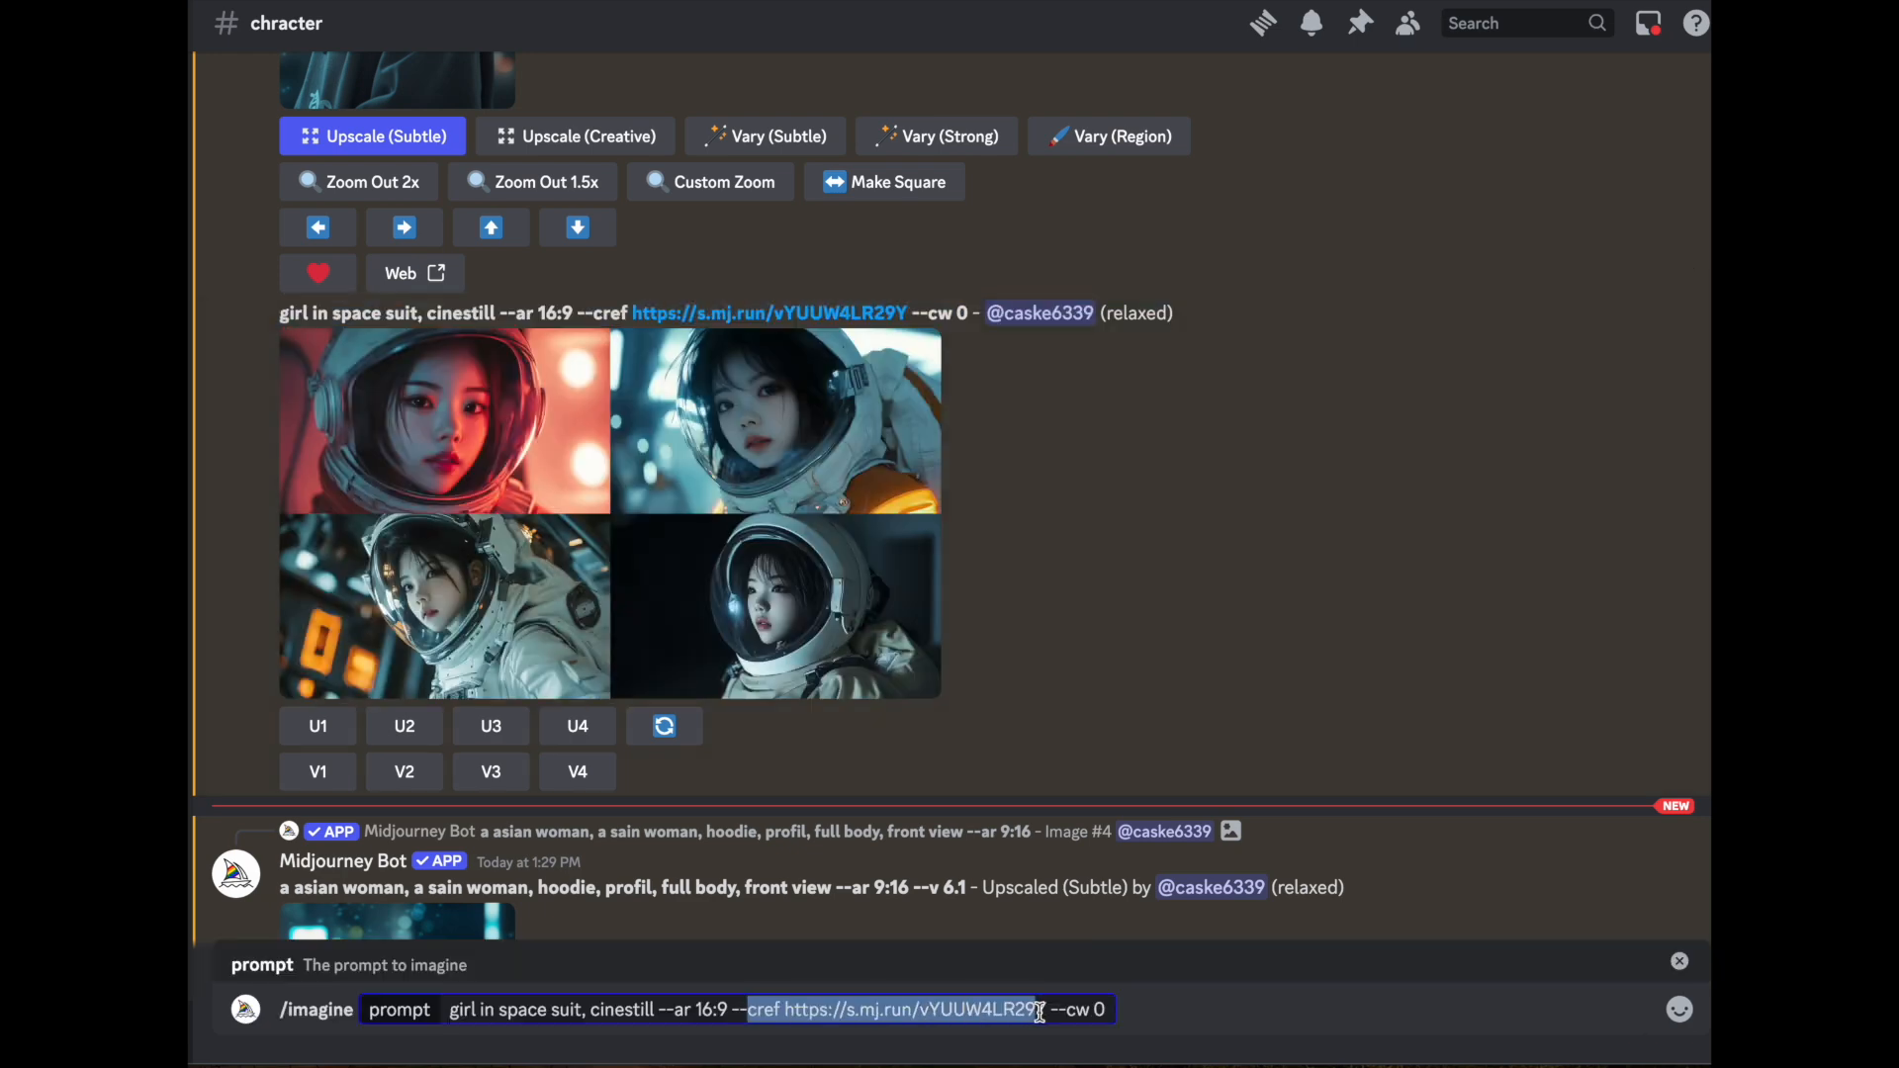
key(BackSpace)
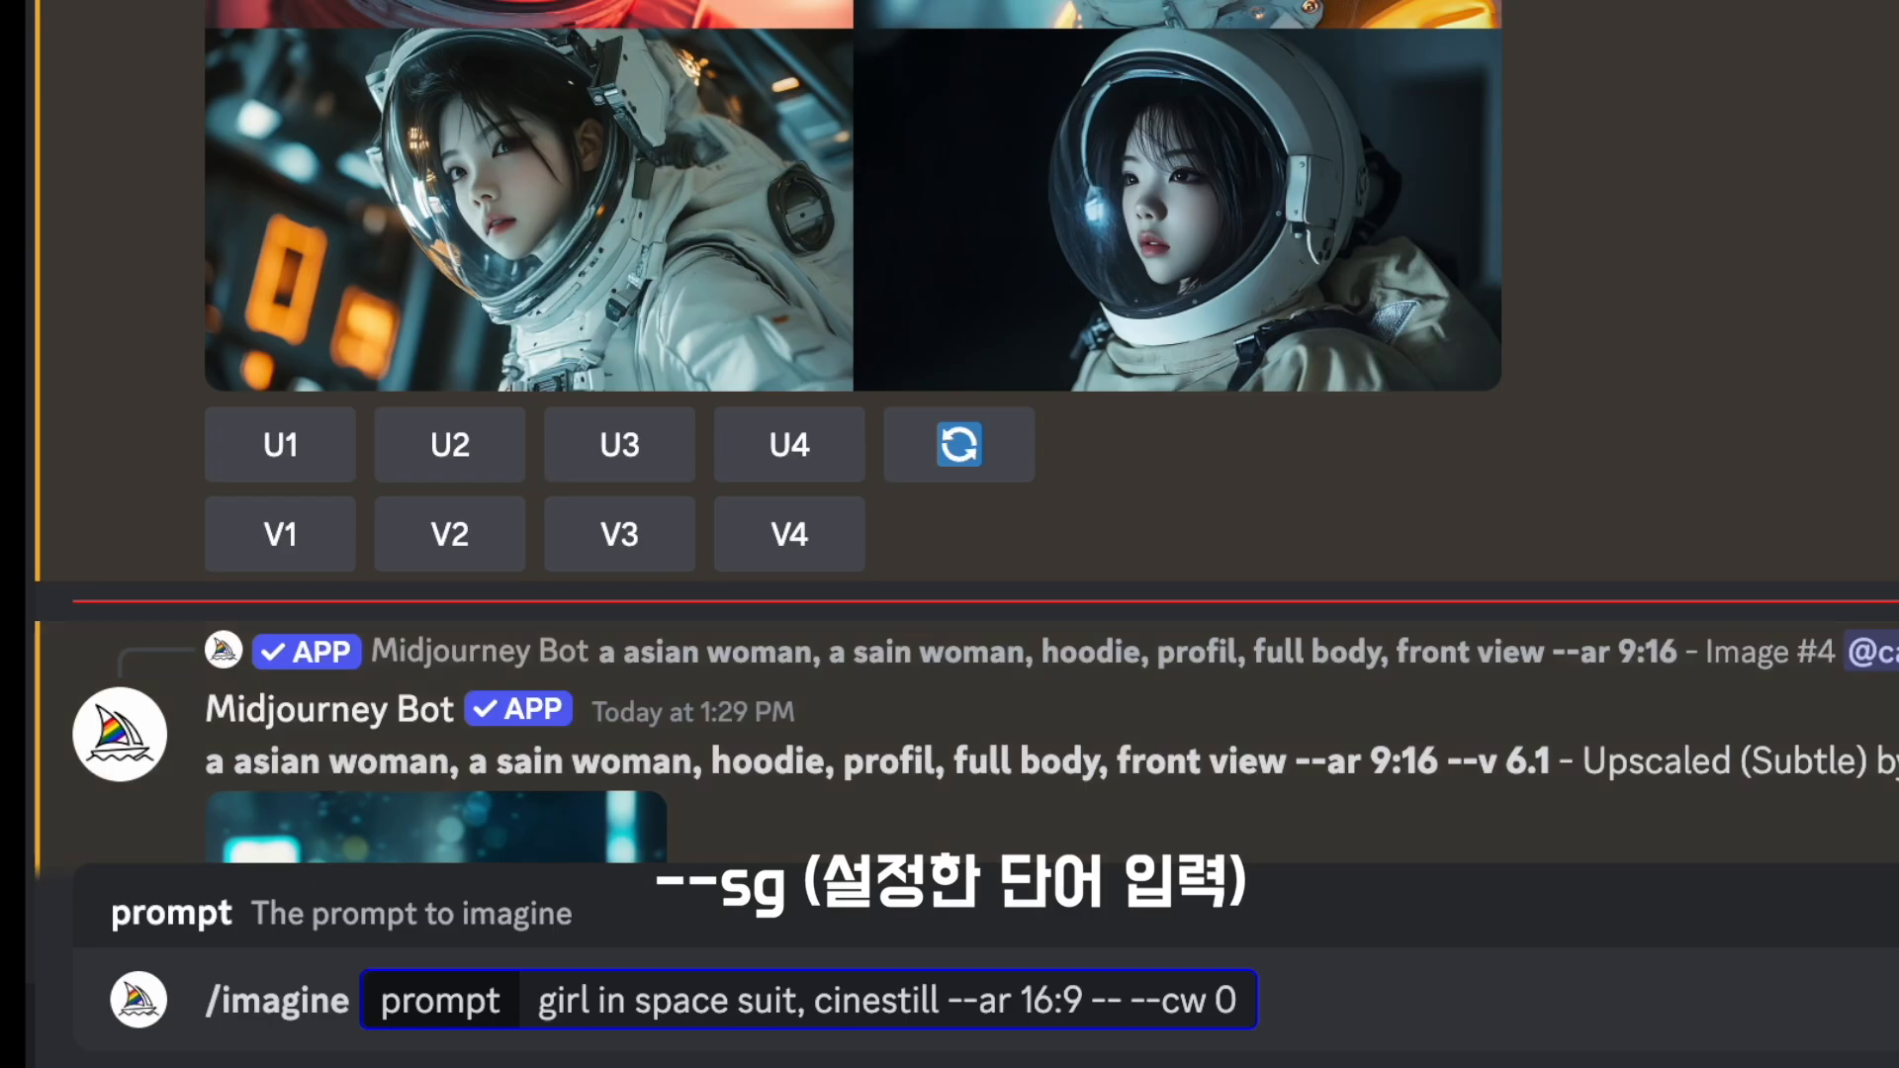
text(sg)
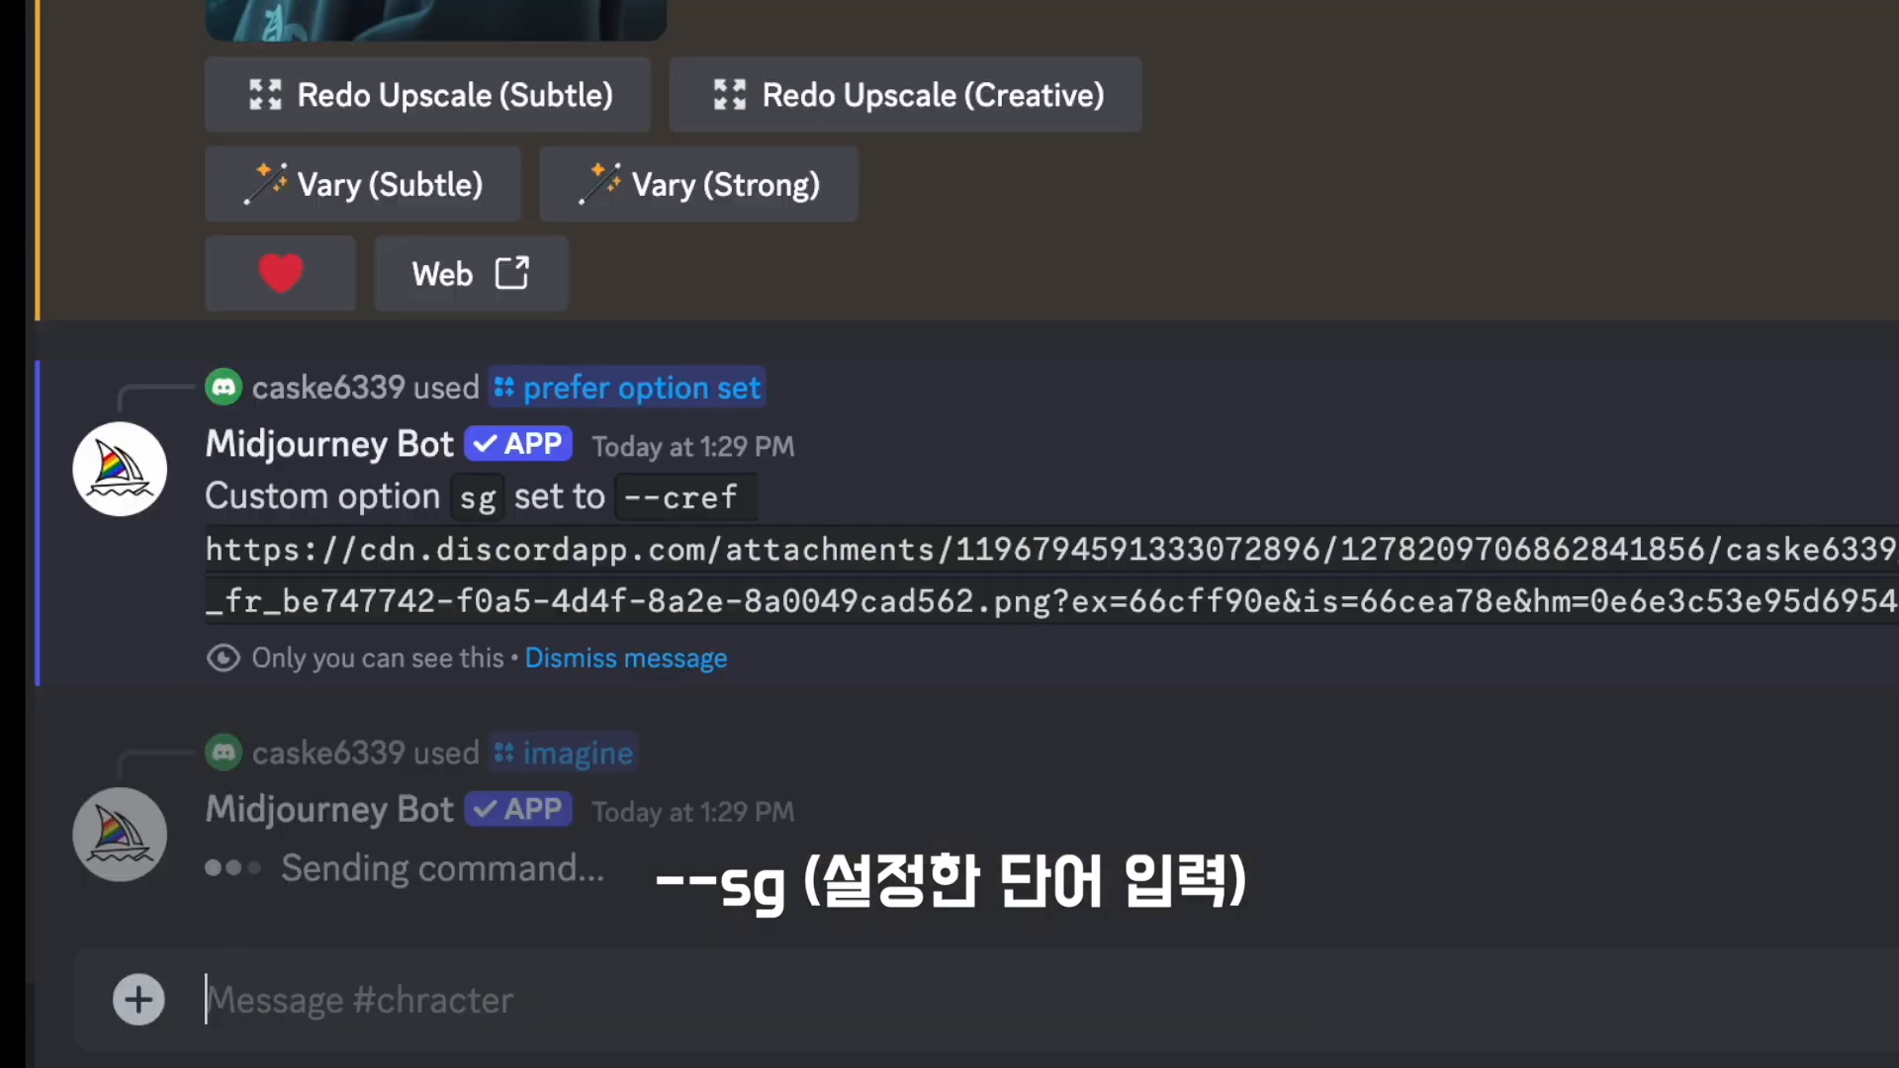
key(Return)
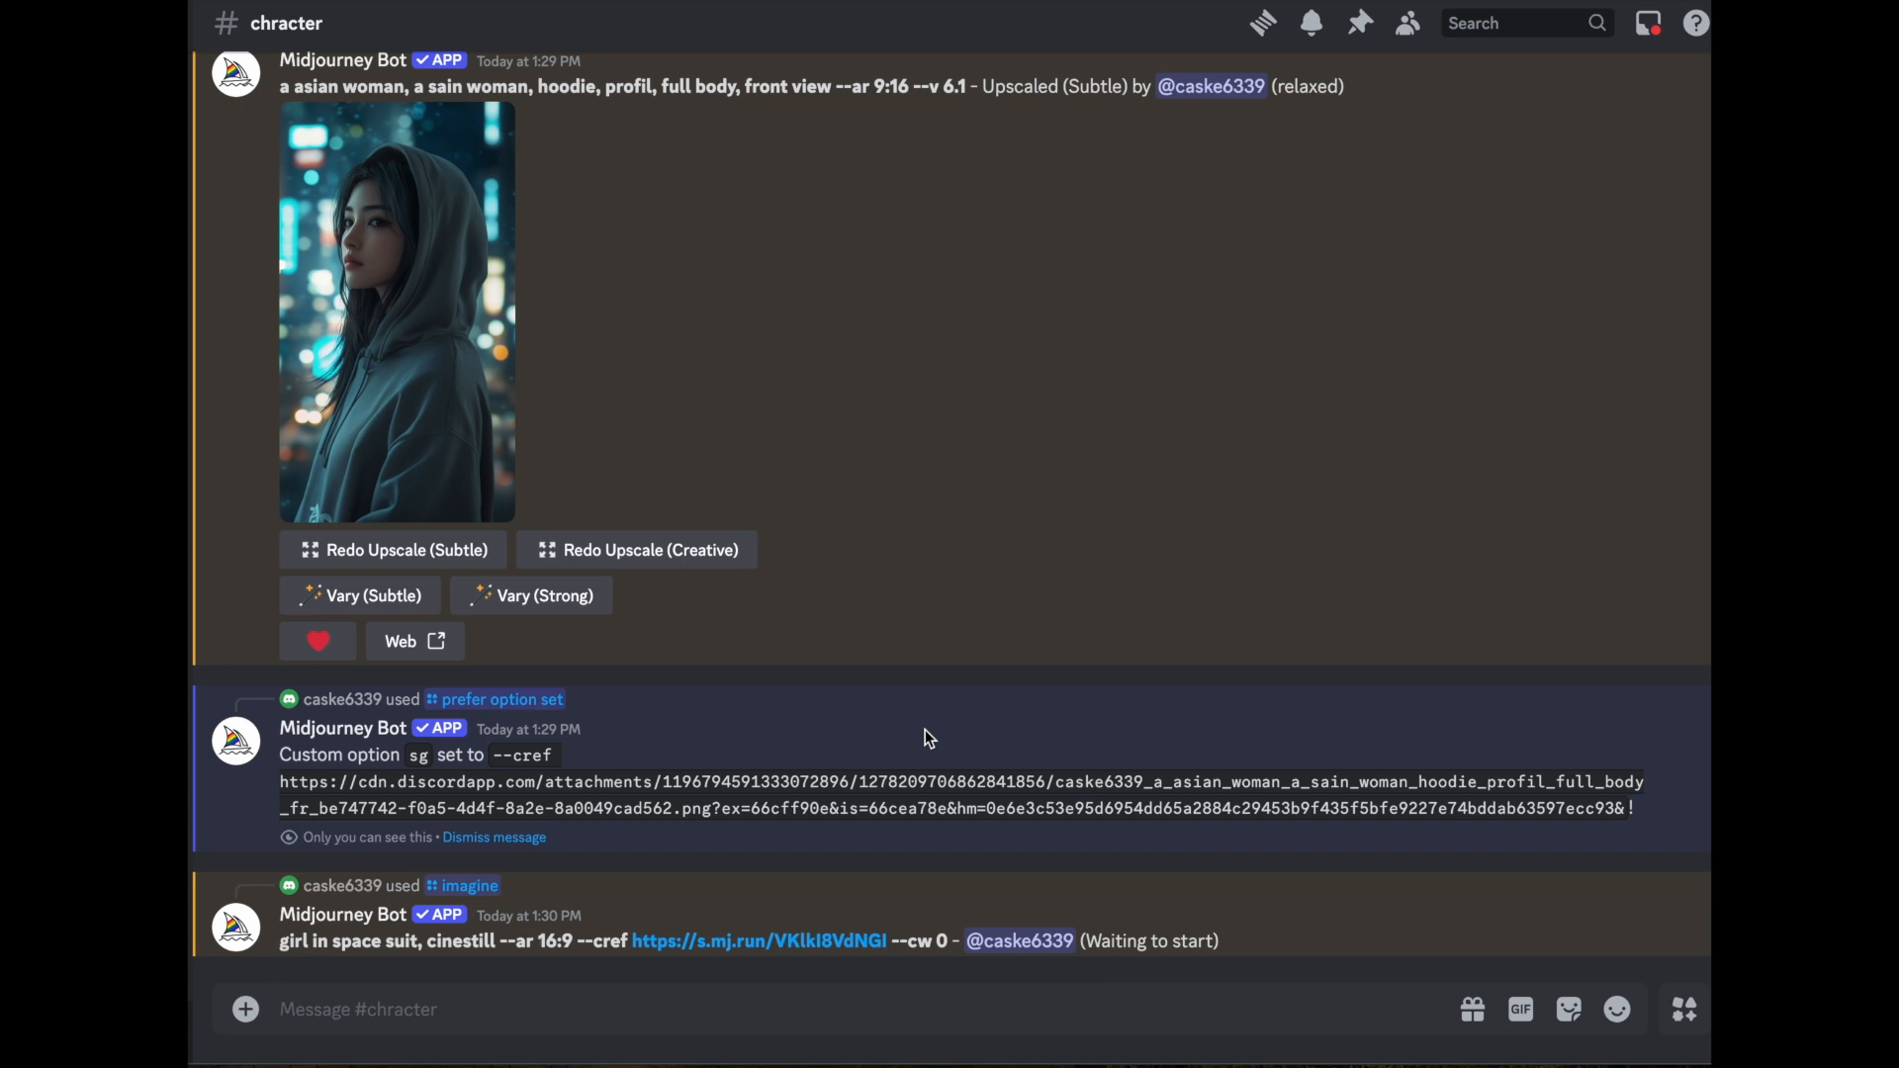
- Submit the /imagine prompt "Woman happy after passing the astronaut test, cinestill --ar 16:9 --sg --cw 0"
text(/)
key(Return)
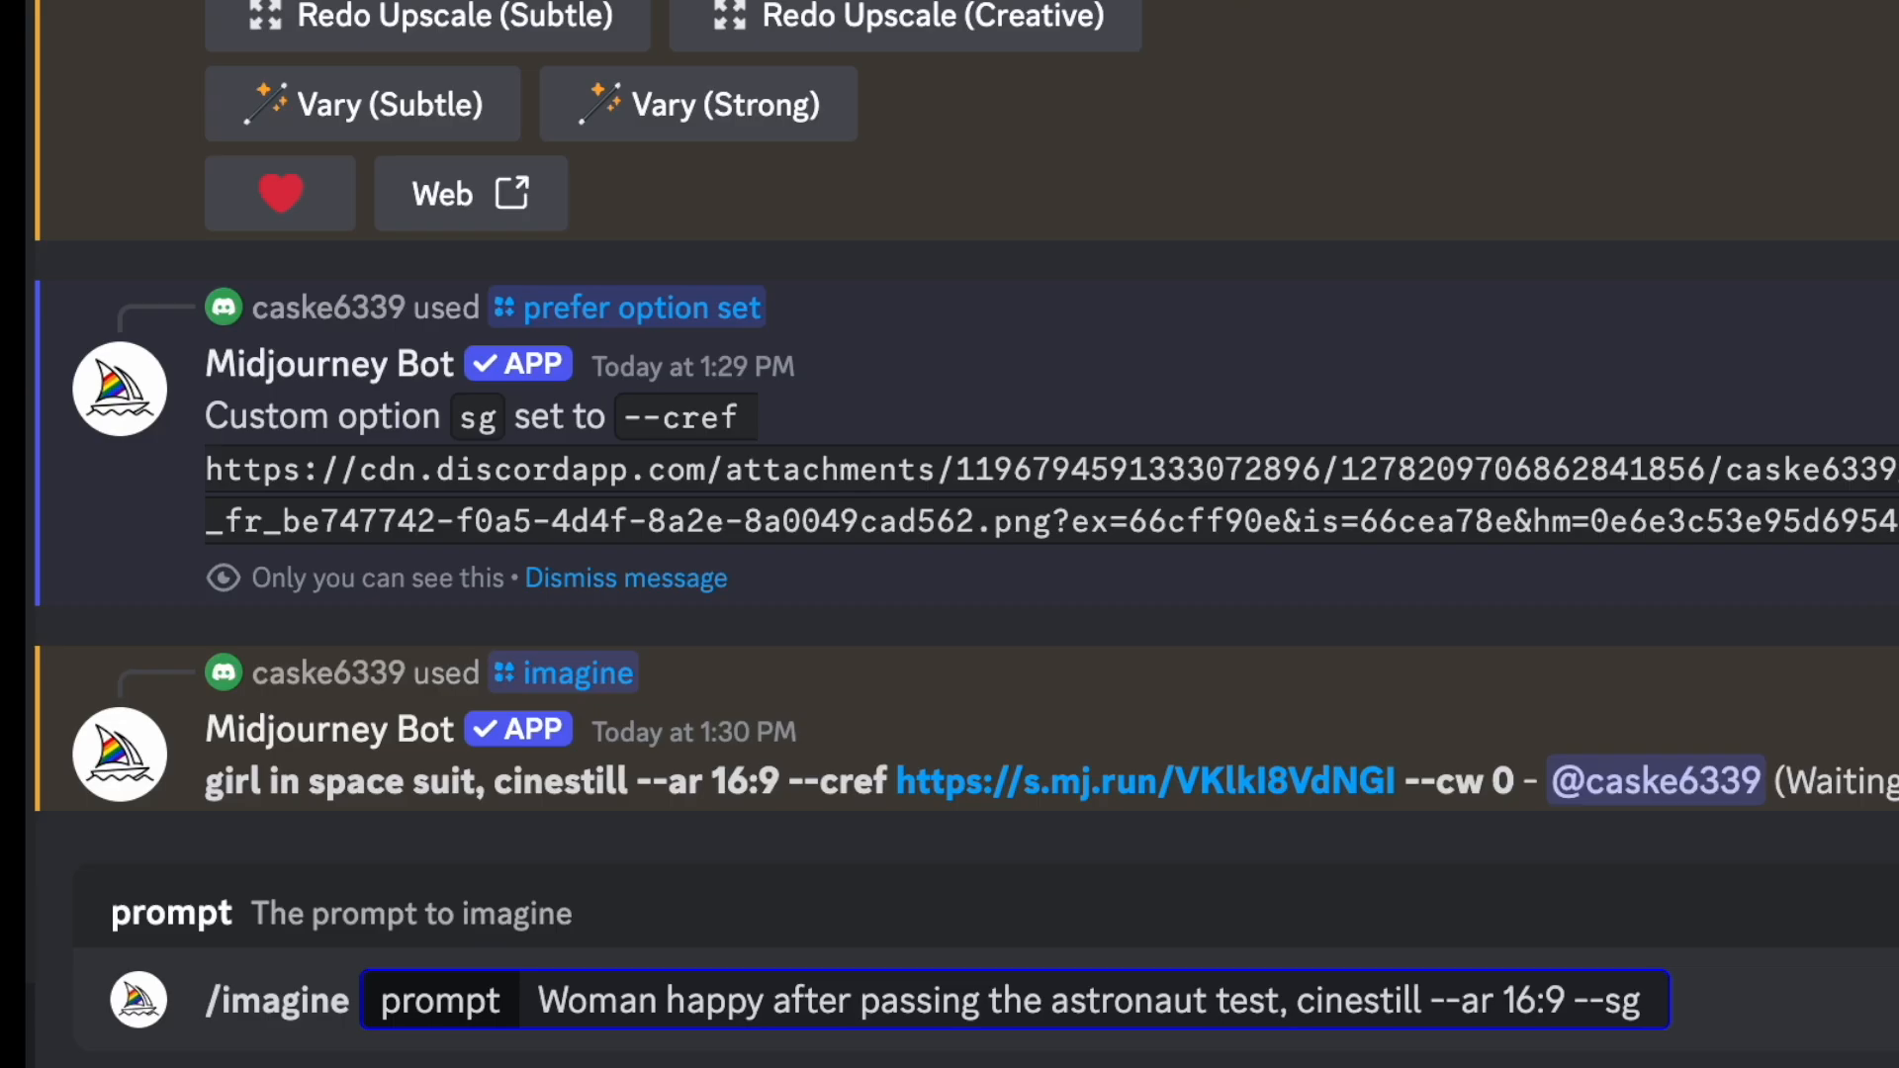
text(--cw 0)
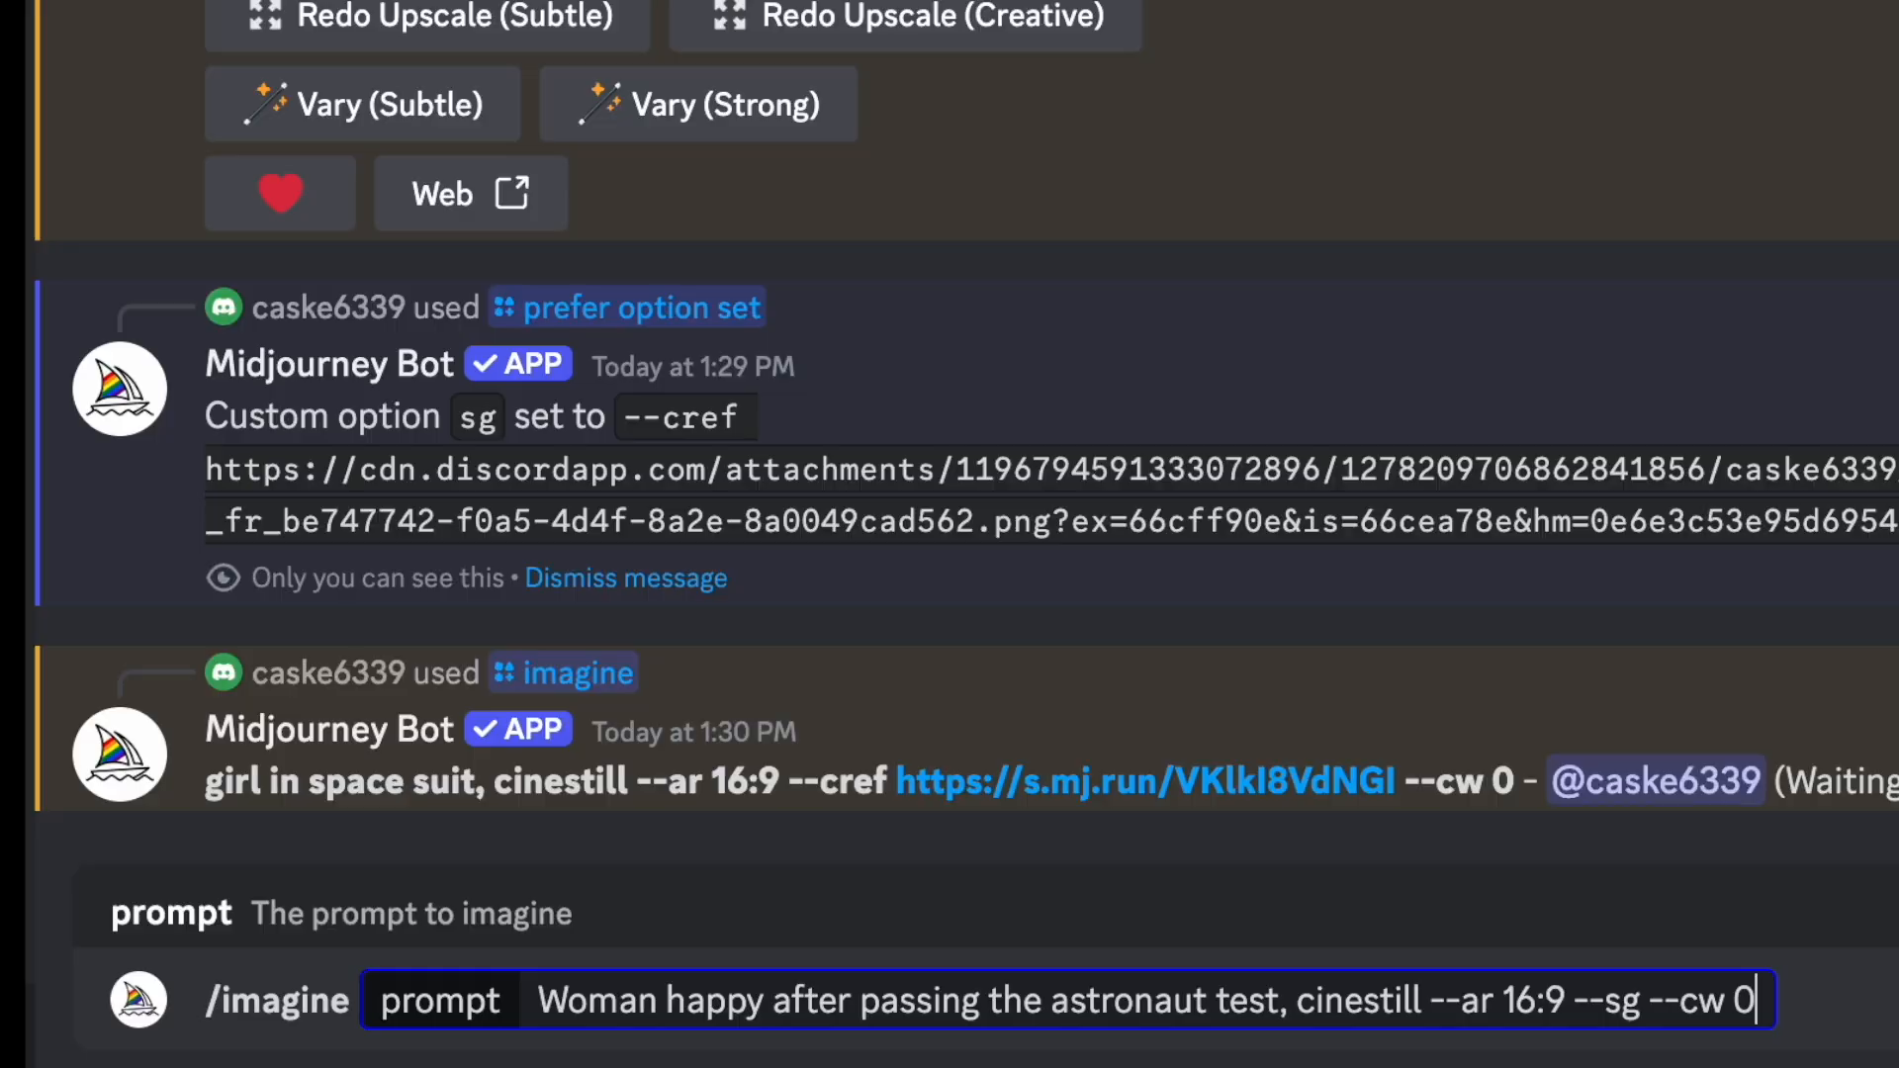
key(Return)
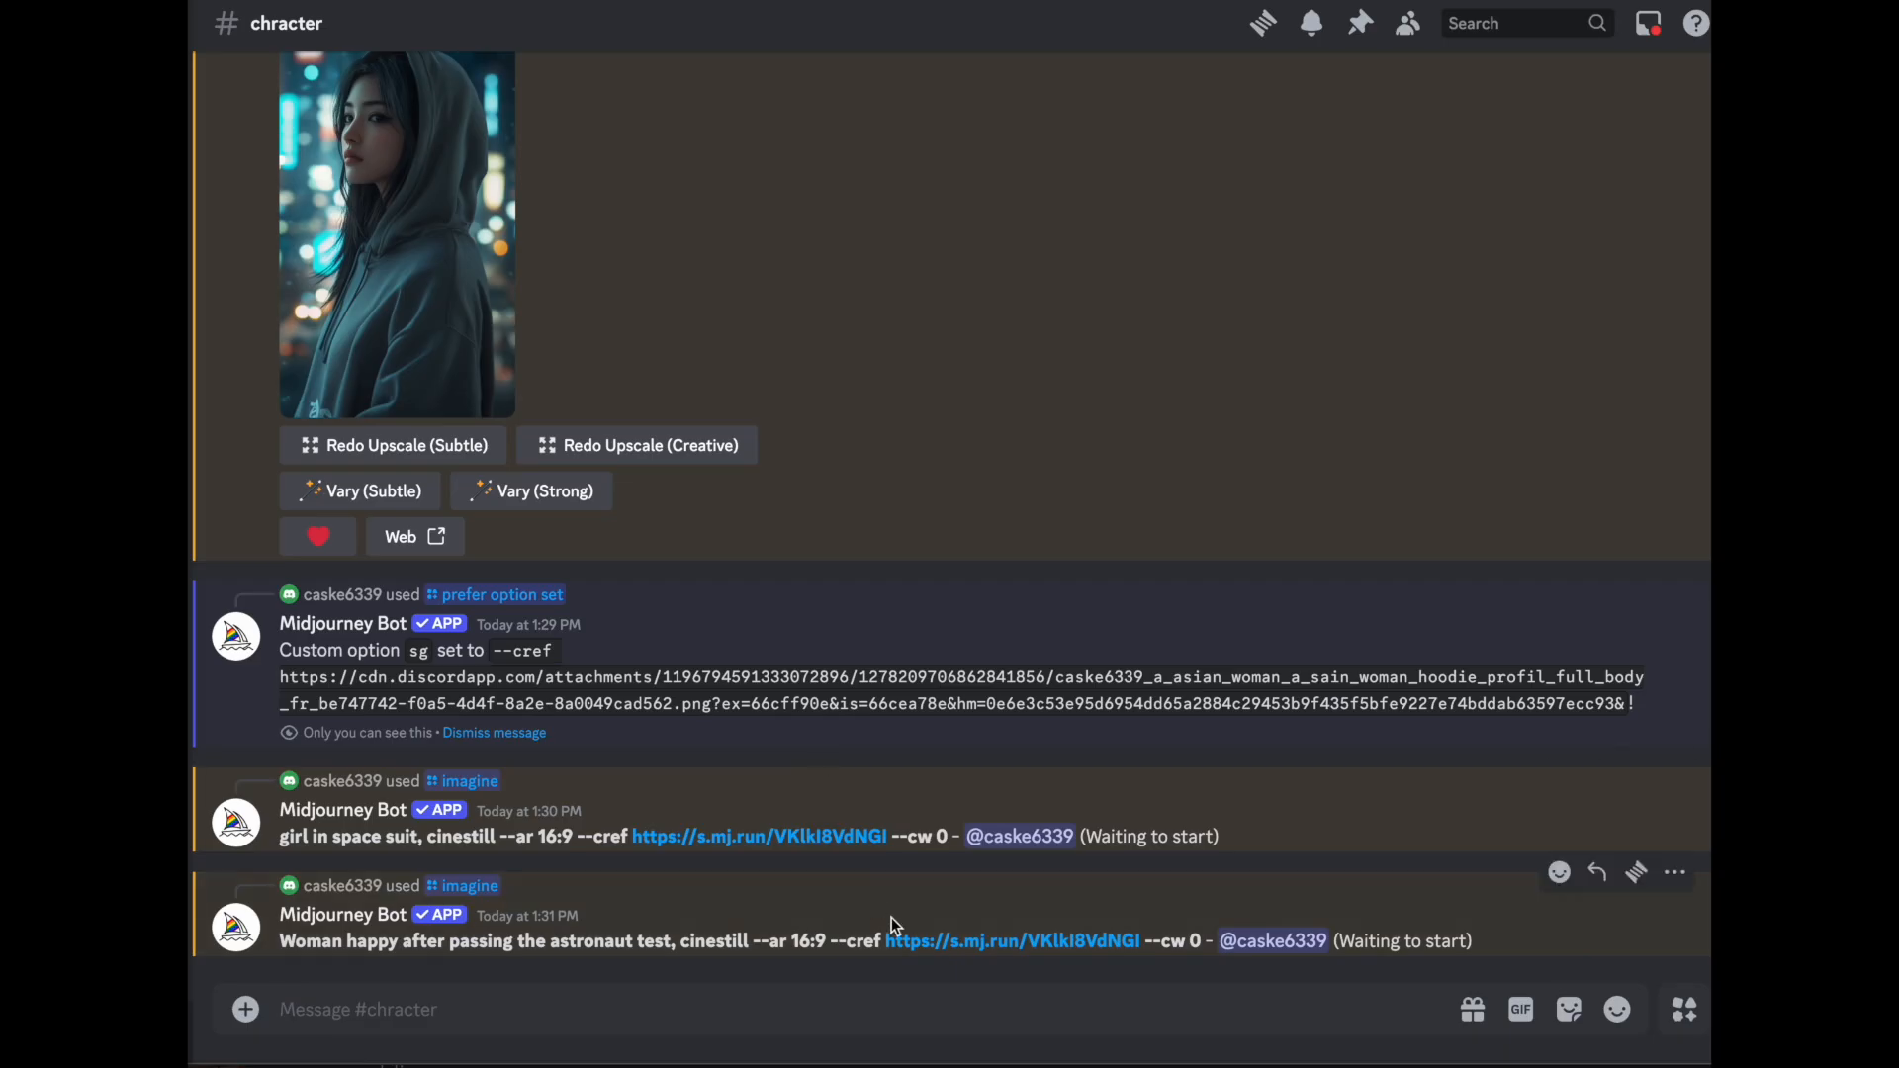
- Submit the /imagine prompt "A female astronaut waiting for launch in a spacecraft, cinestill --ar 16:9 --sg --cw 0"
text(/)
key(Return)
key(ctrl+v)
text(, )
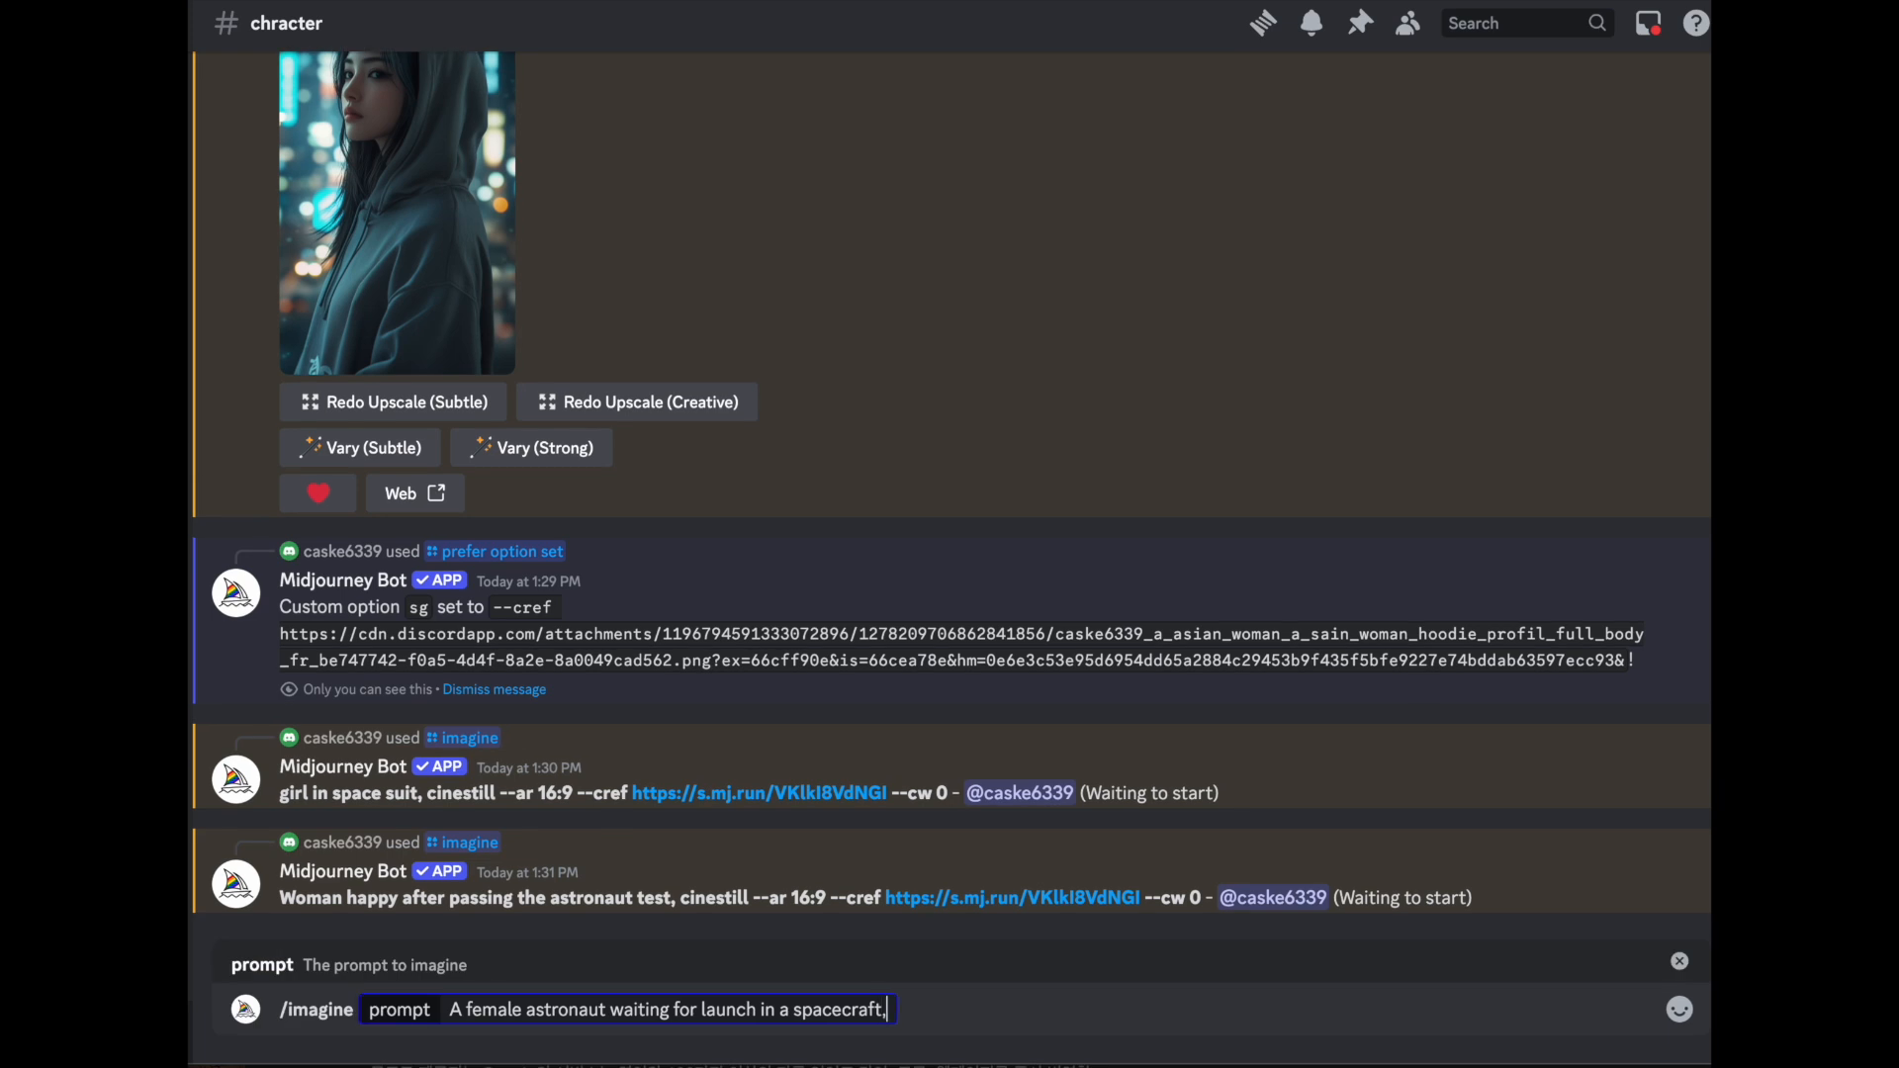
text(cinestill --ar 16:9 --sg --cw)
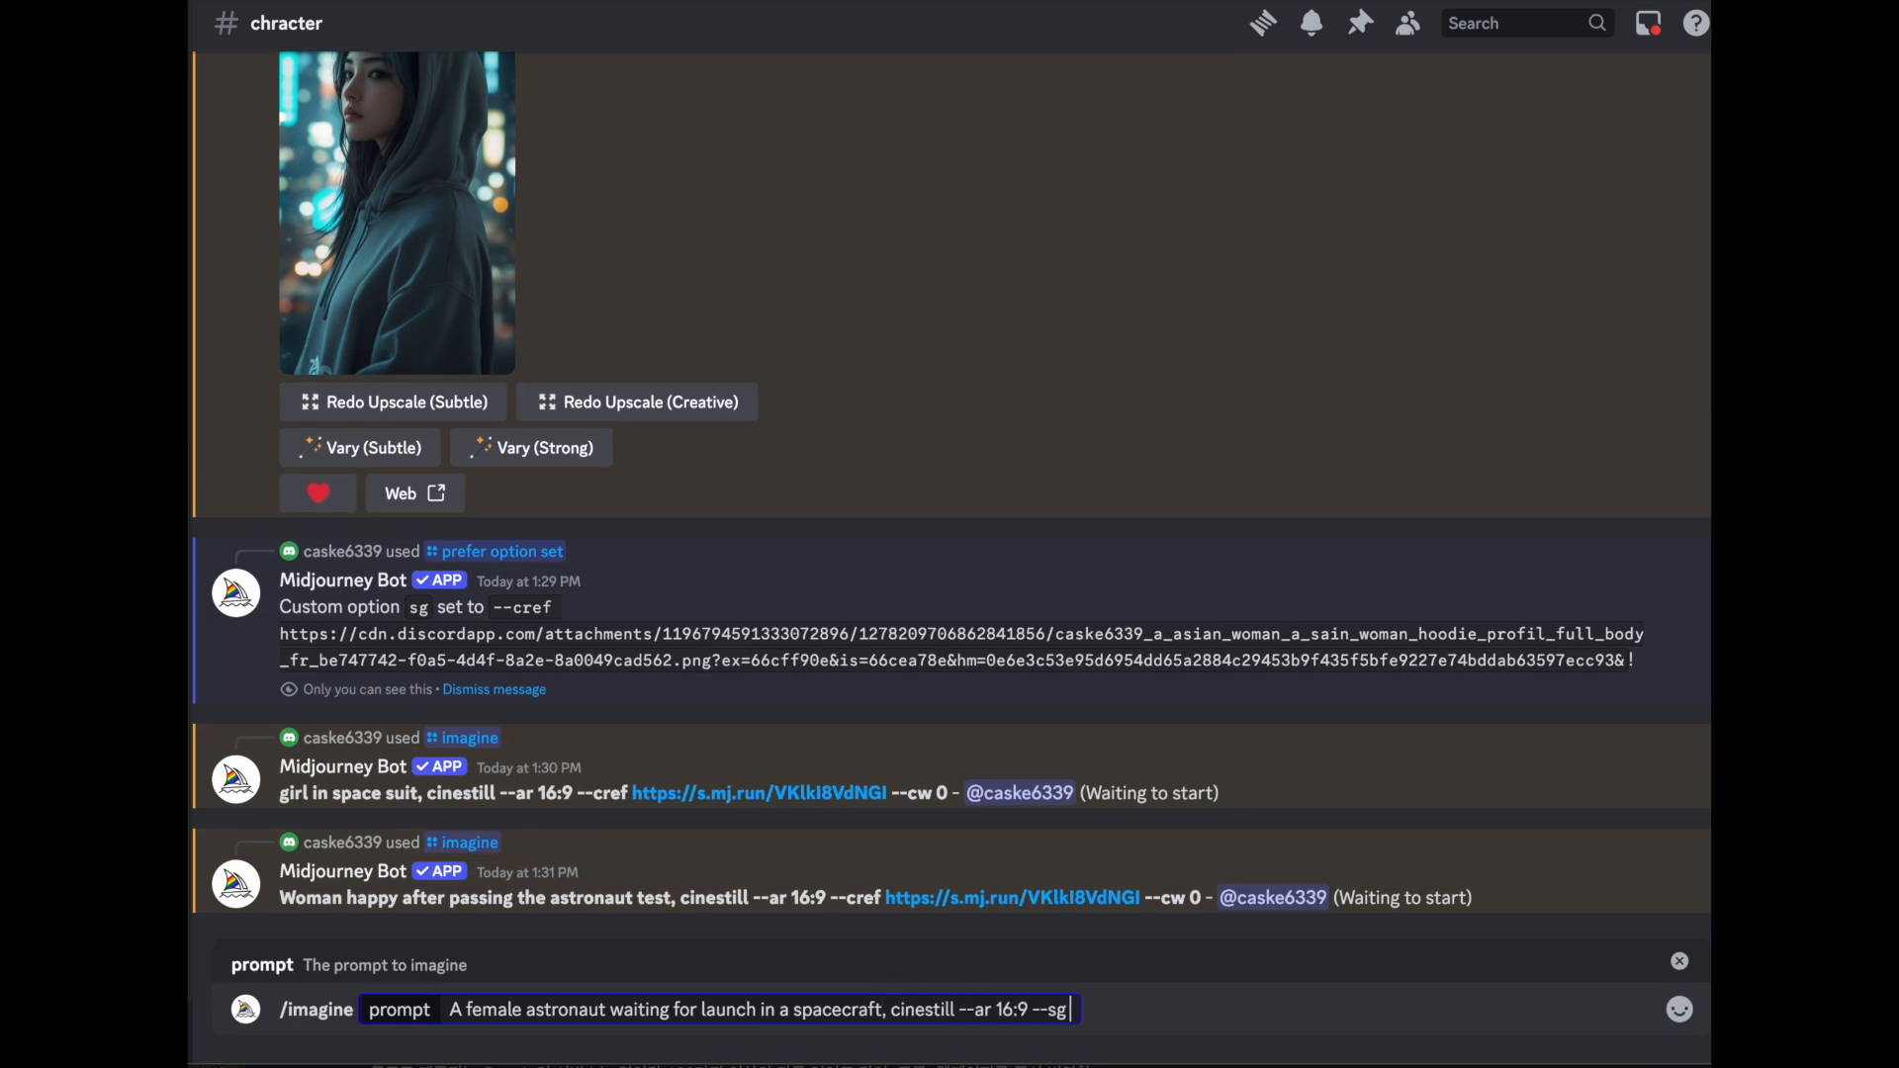
text( 0)
key(Return)
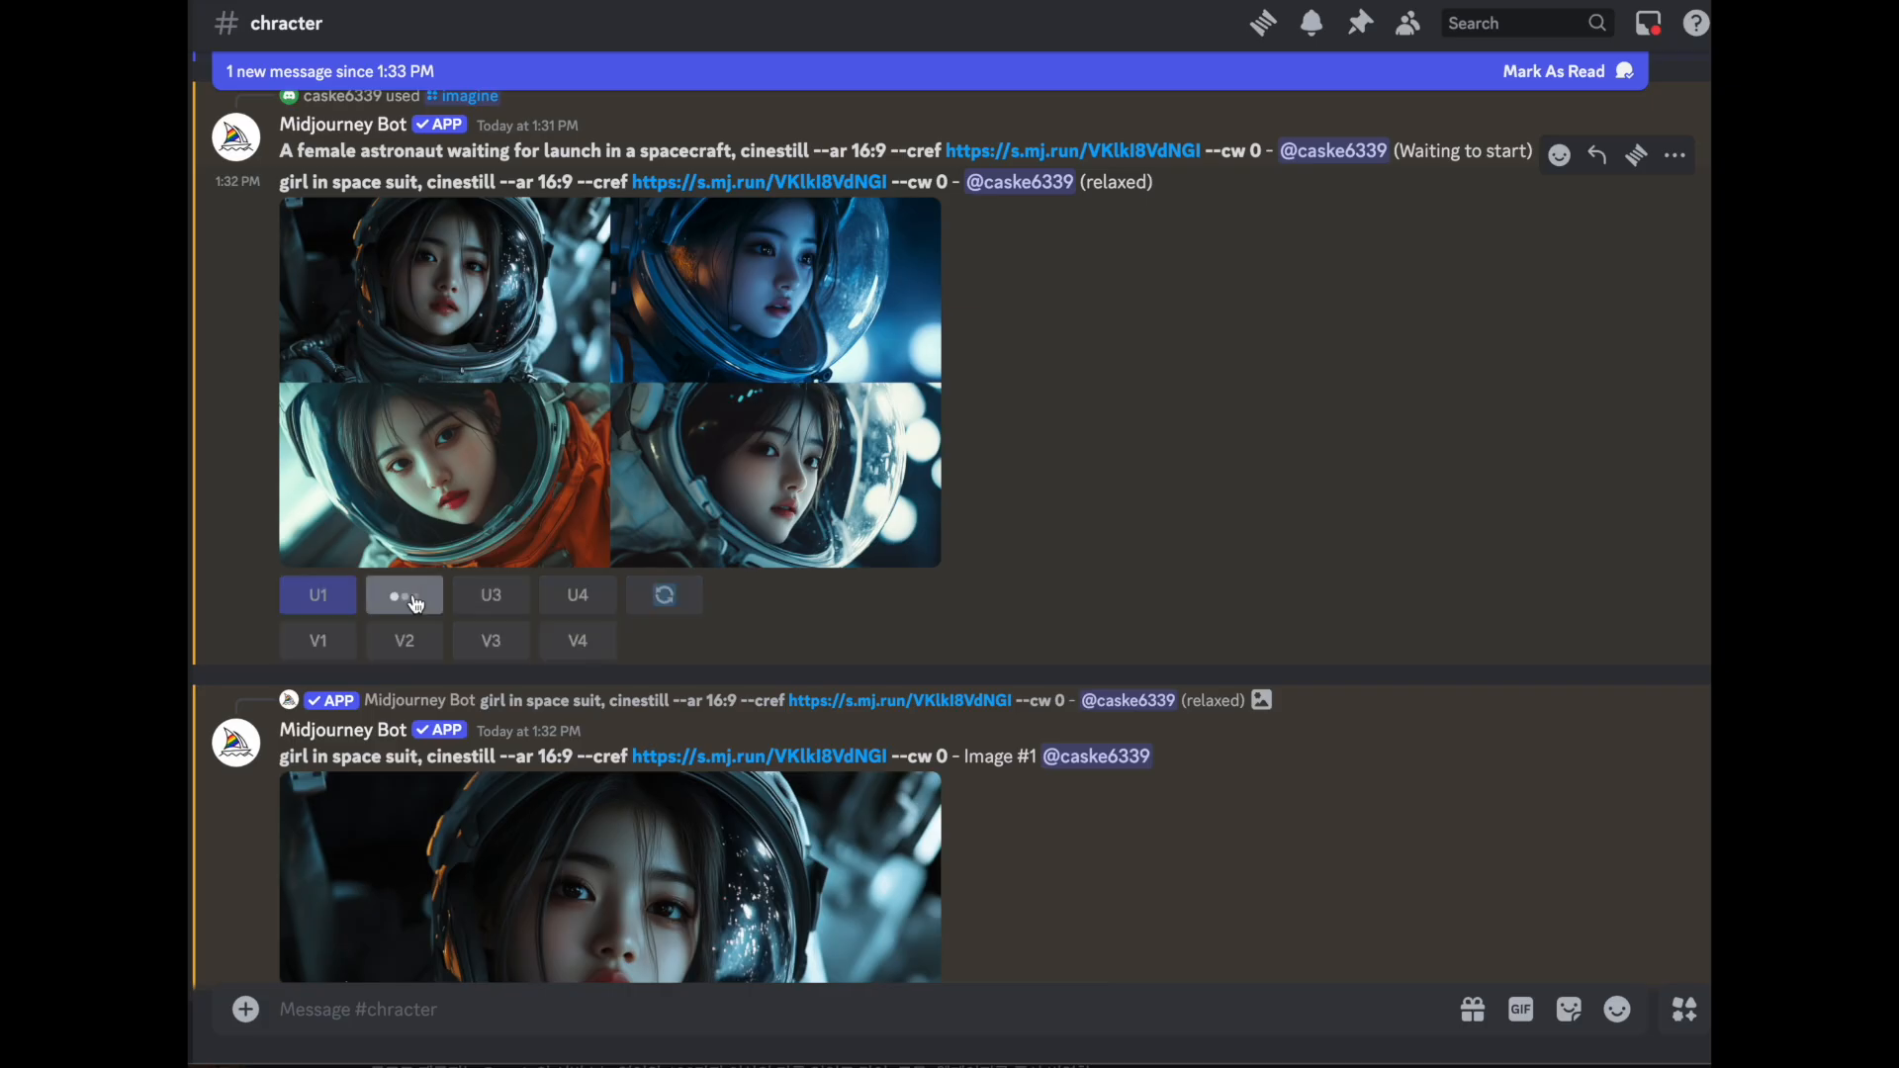
- Examine the generated image grids for the space suit prompt and the happy astronaut test prompt
click(412, 594)
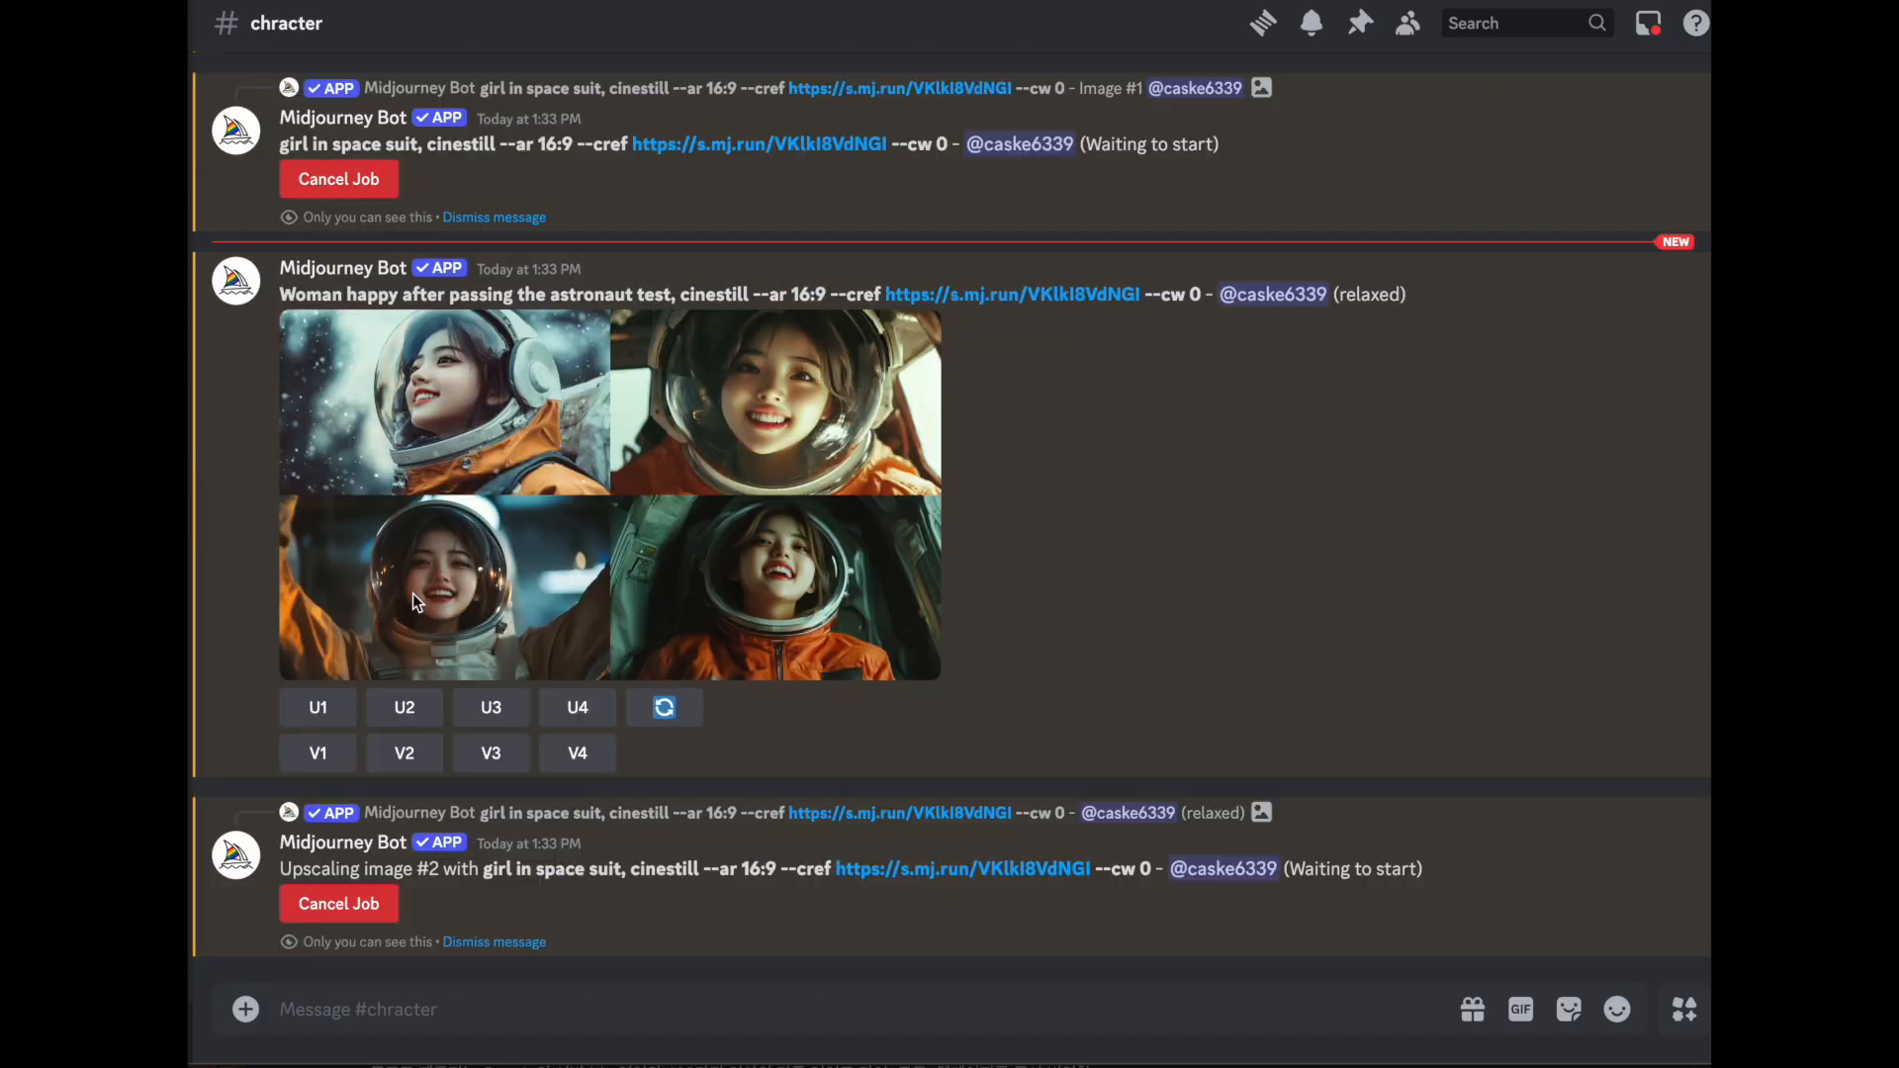
click(554, 436)
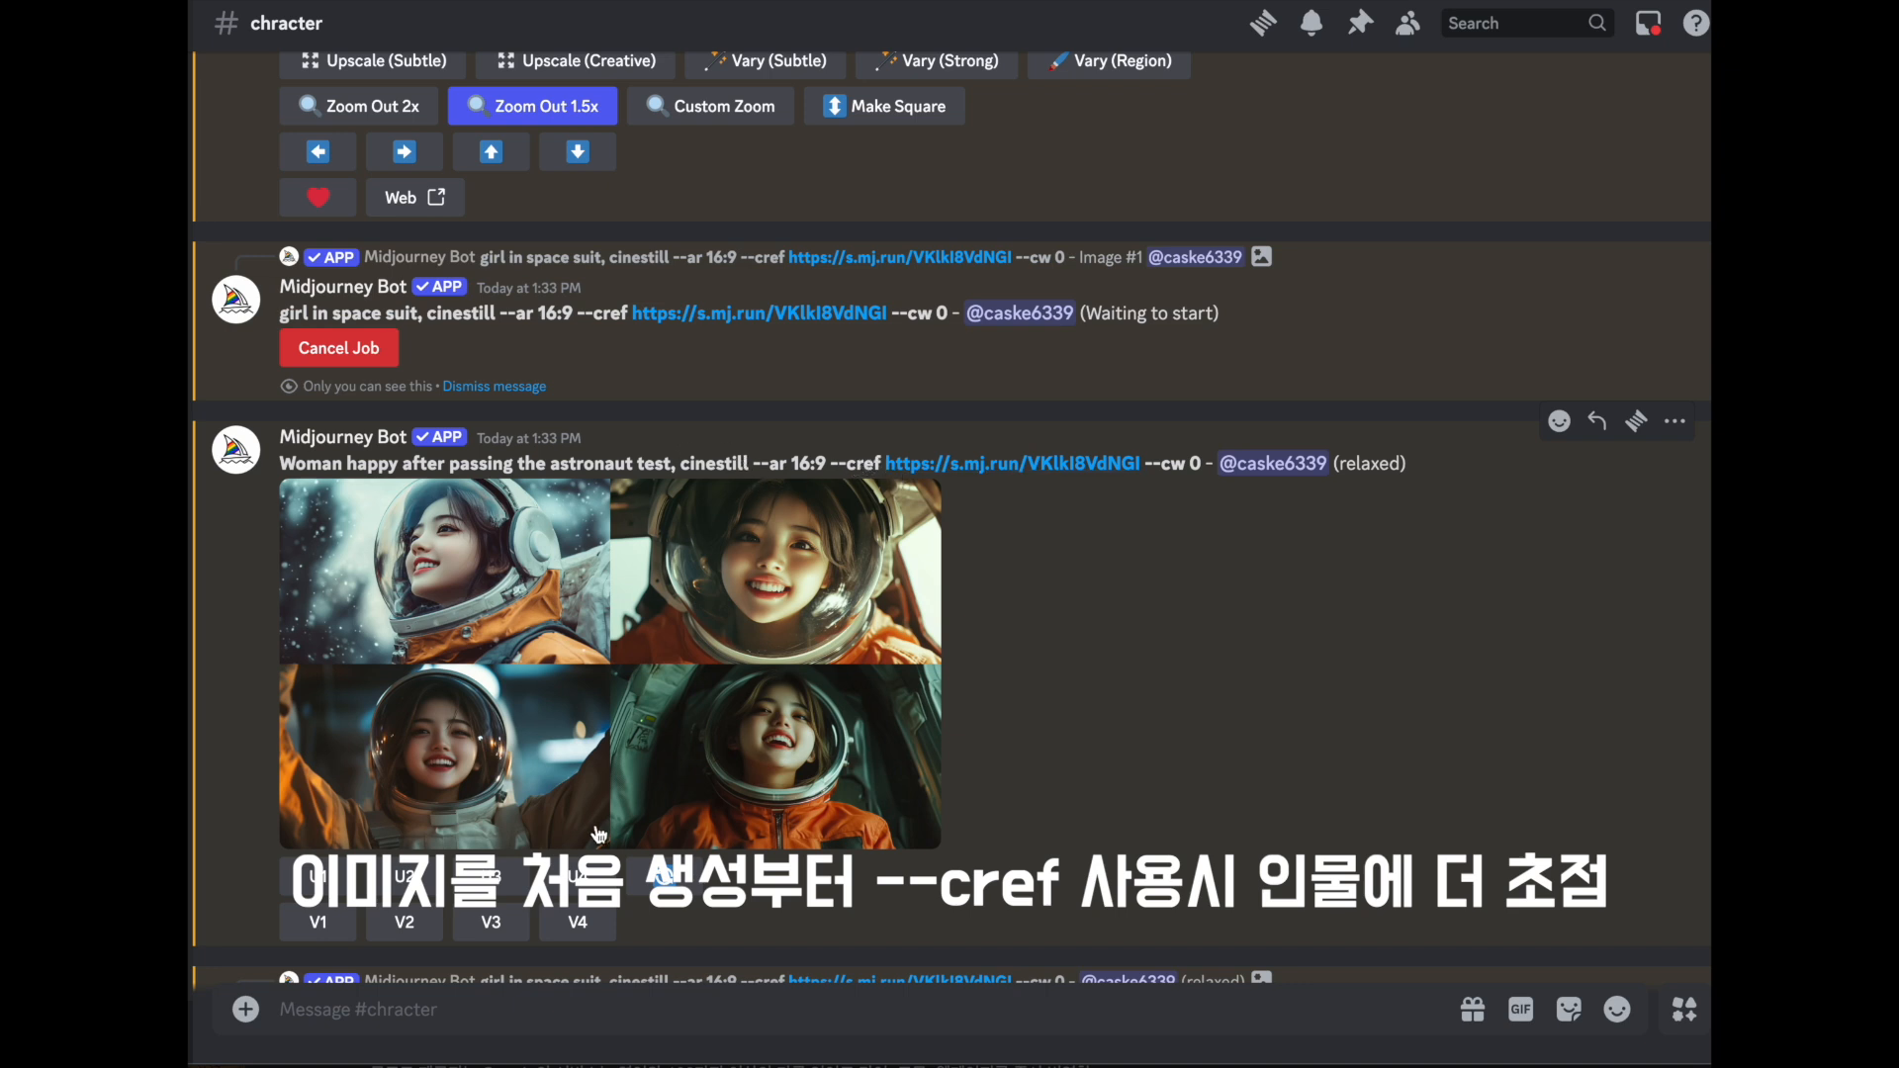
click(514, 778)
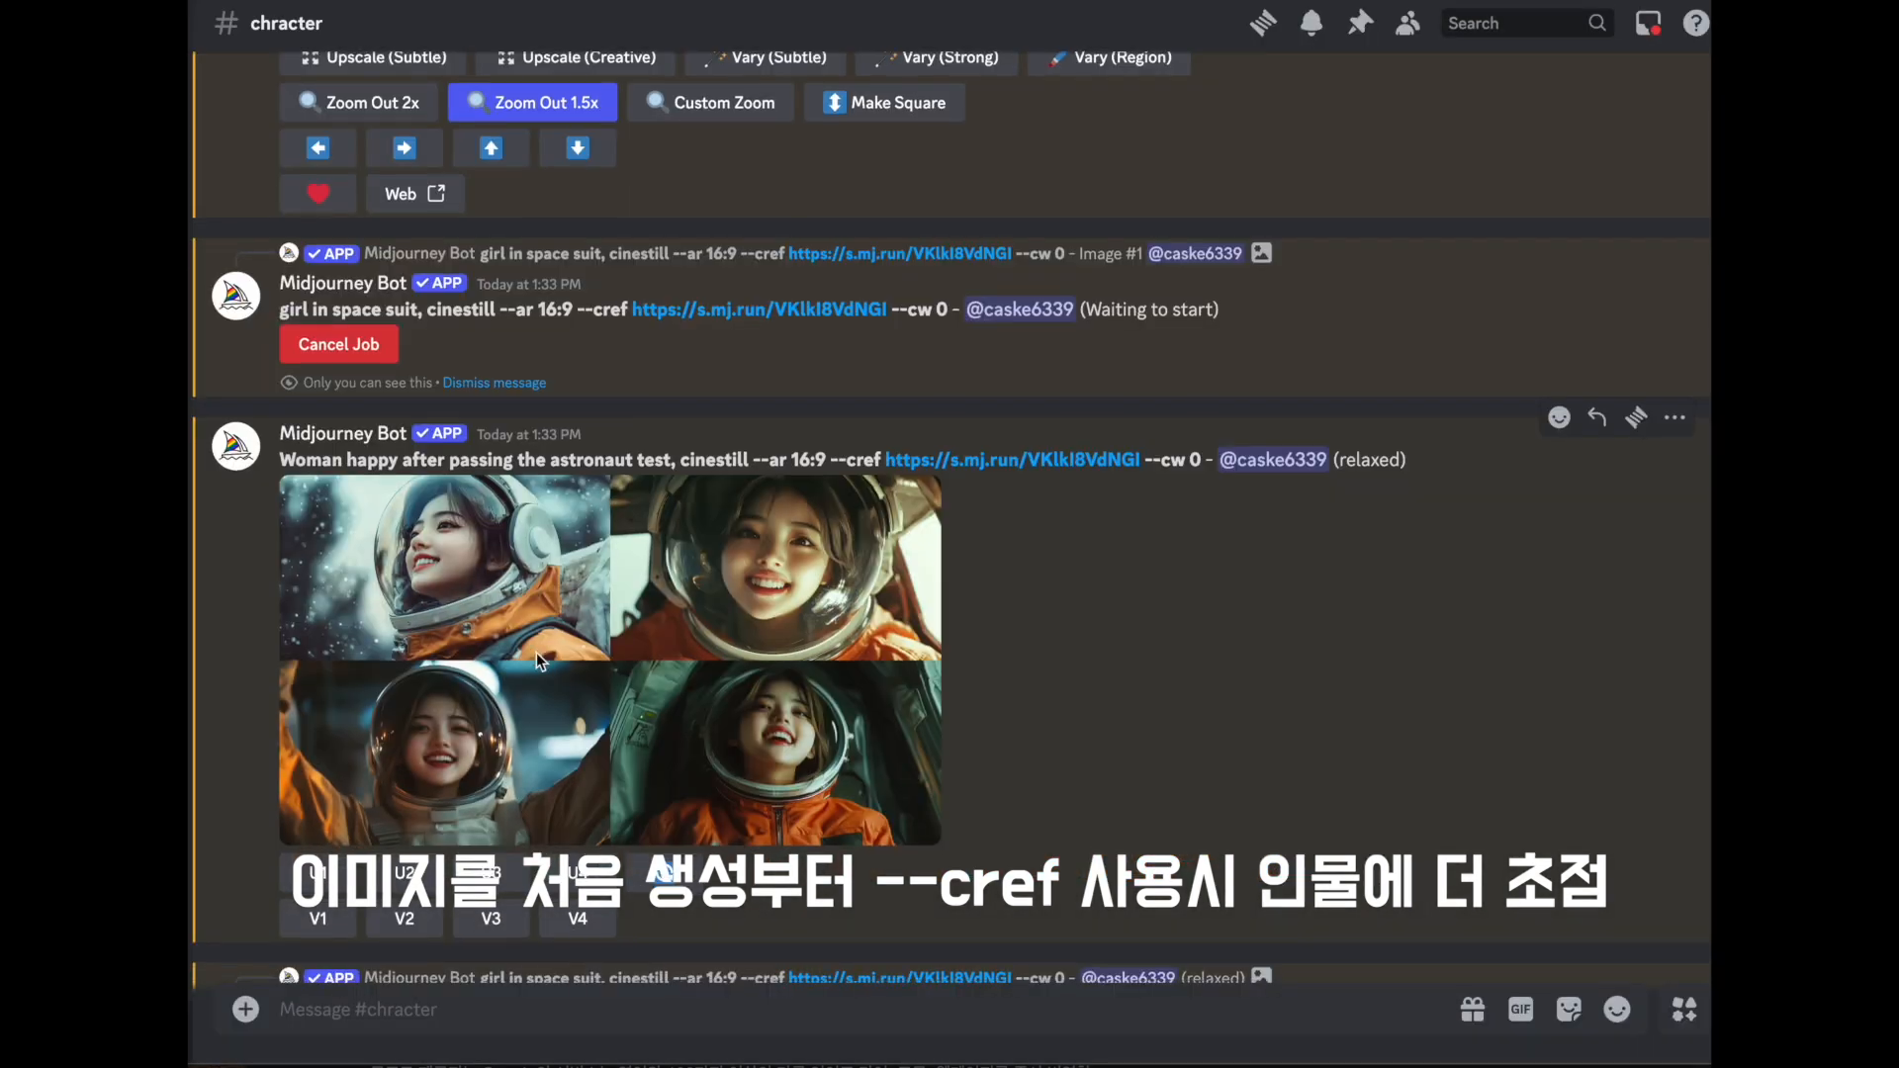
scroll(536, 650, down, 6)
scroll(536, 651, up, 1)
scroll(536, 651, down, 1)
scroll(536, 651, up, 5)
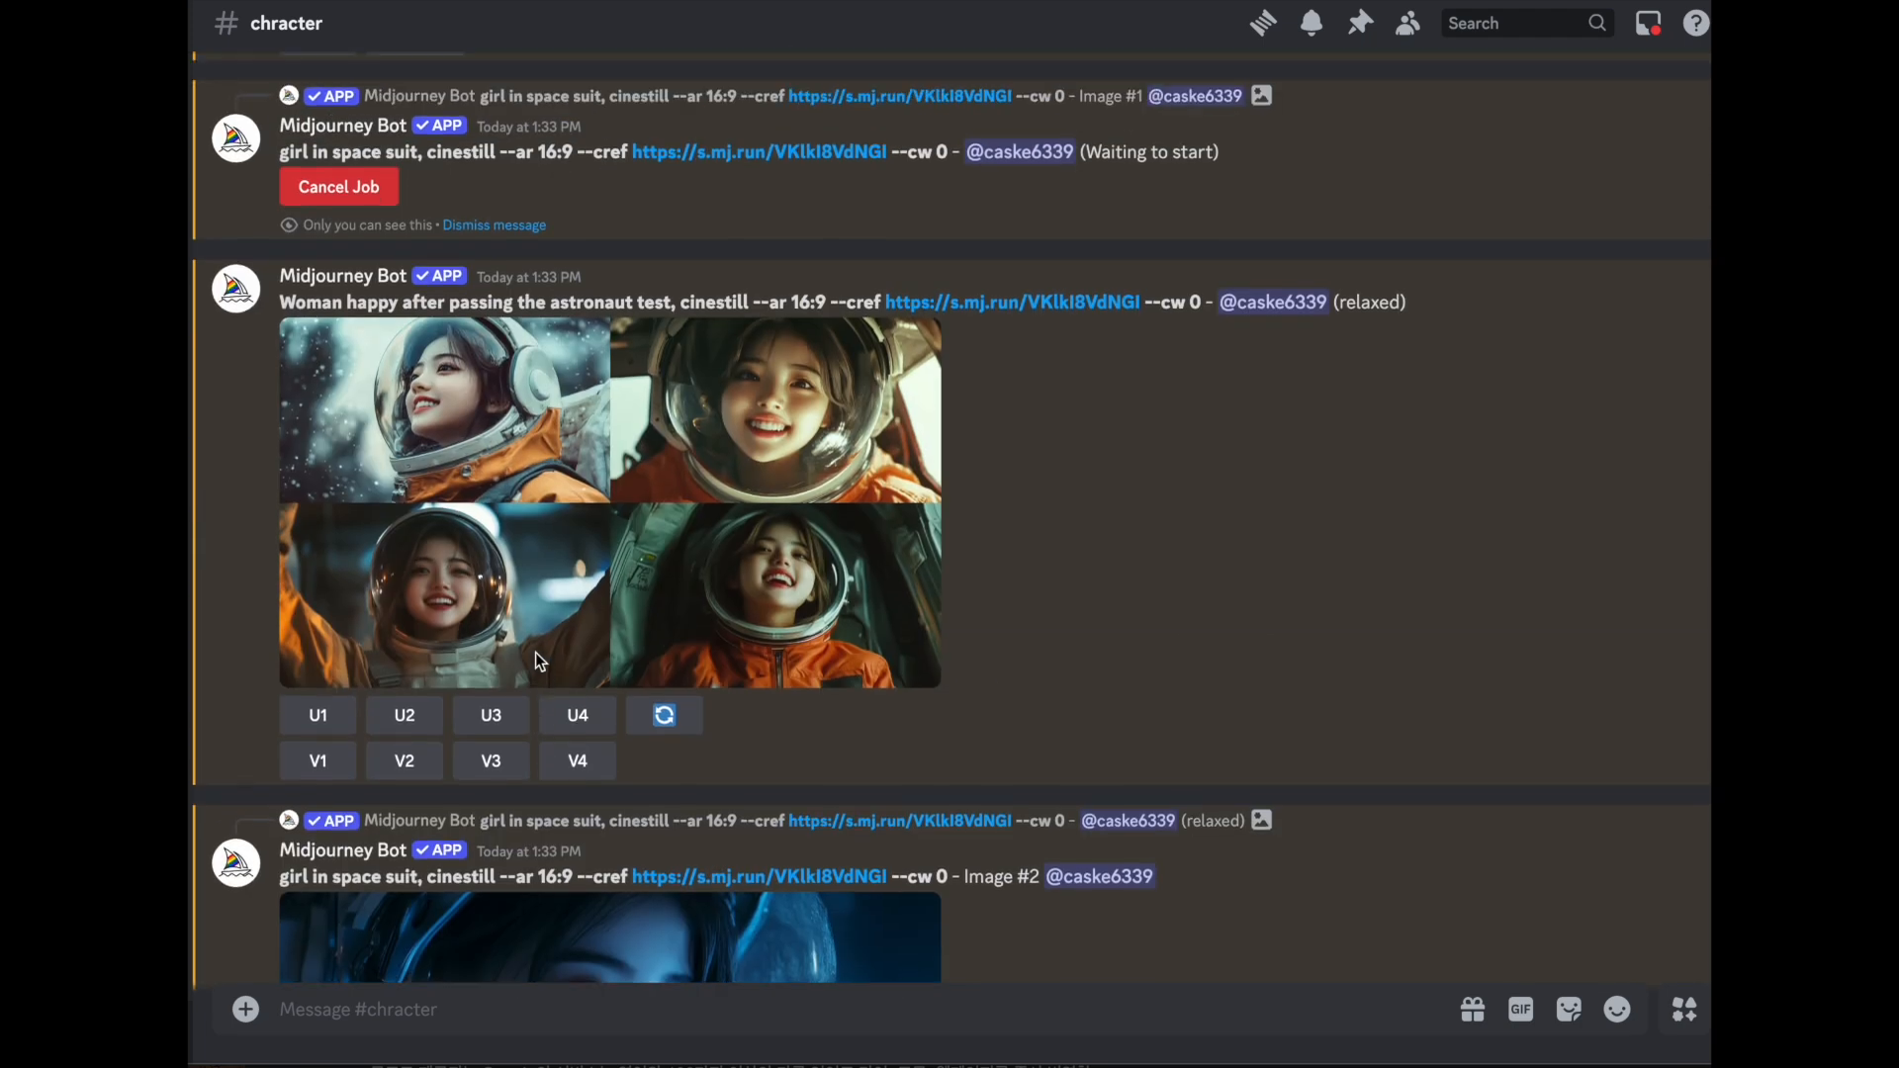
scroll(536, 651, up, 1)
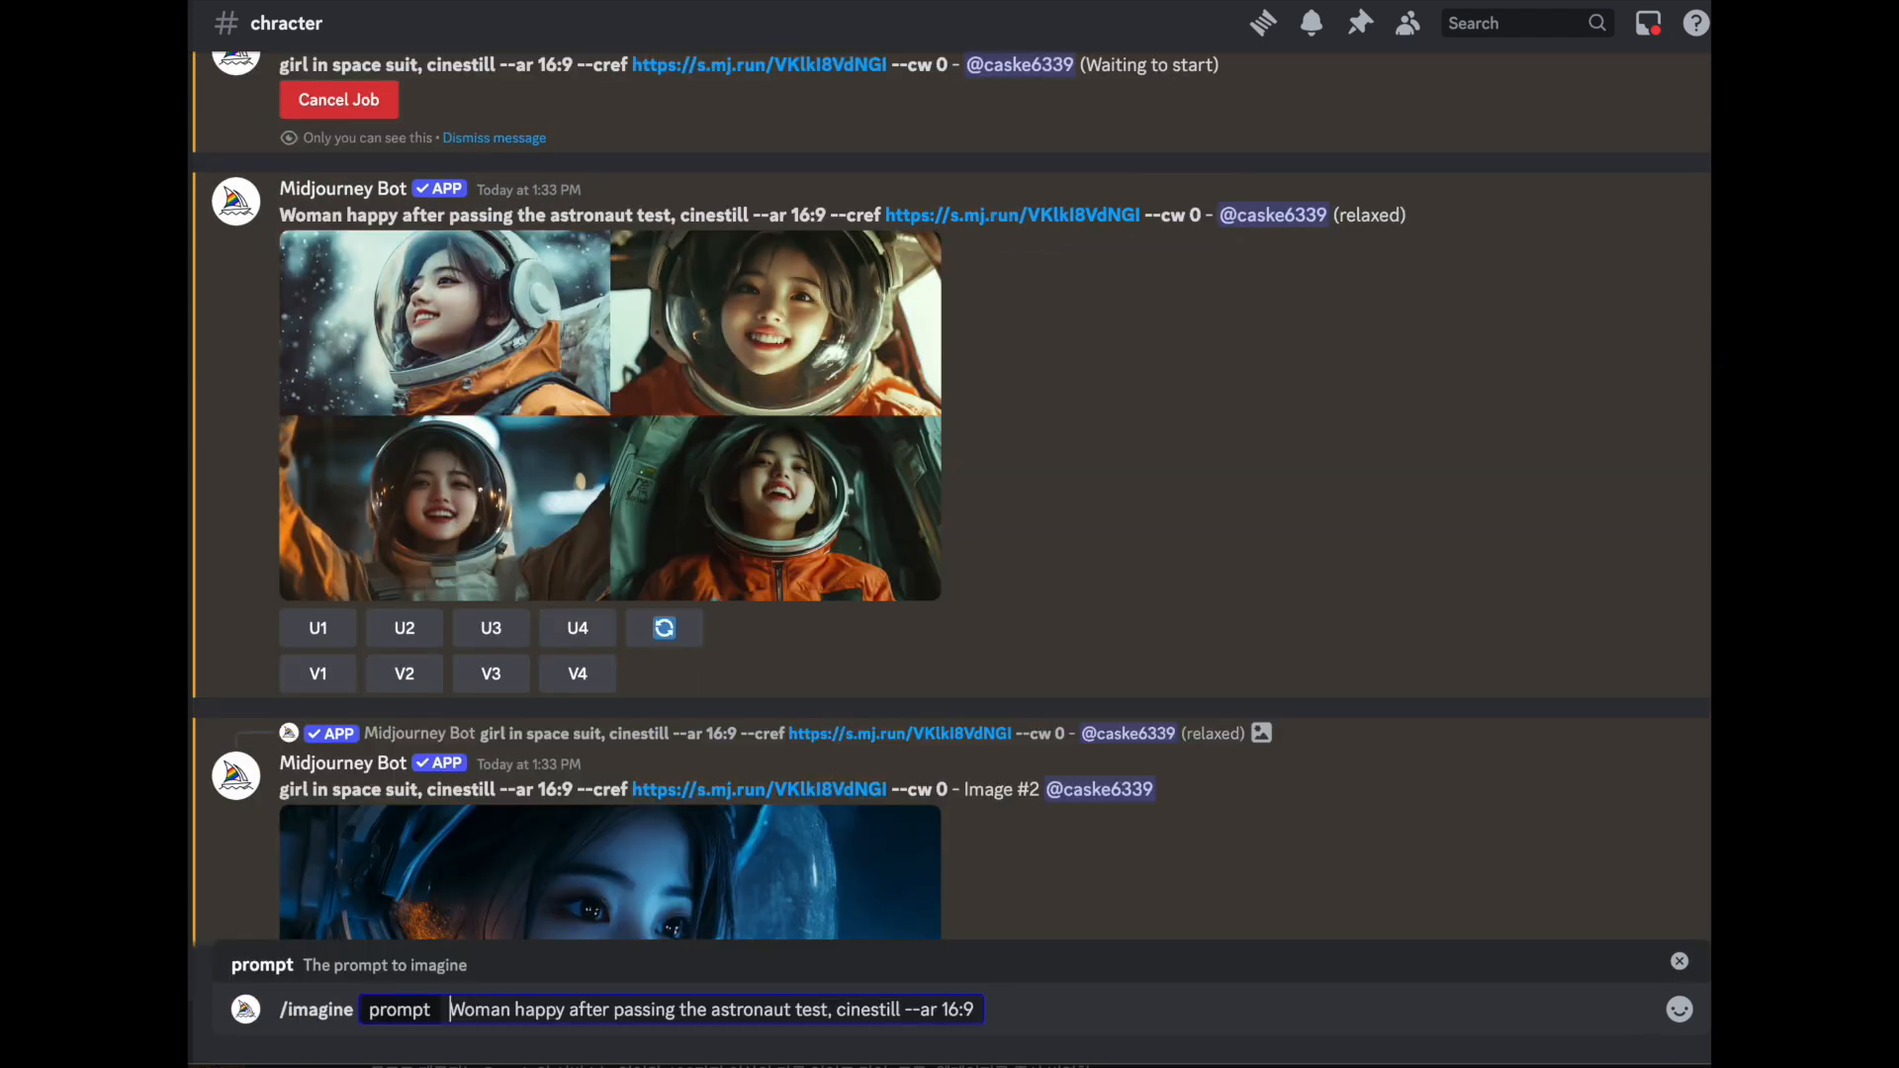
- Submit the /imagine prompt "a asian Woman happy after passing the astronaut test, cinestill, masterpice --ar 16:9" without a character reference
text(a)
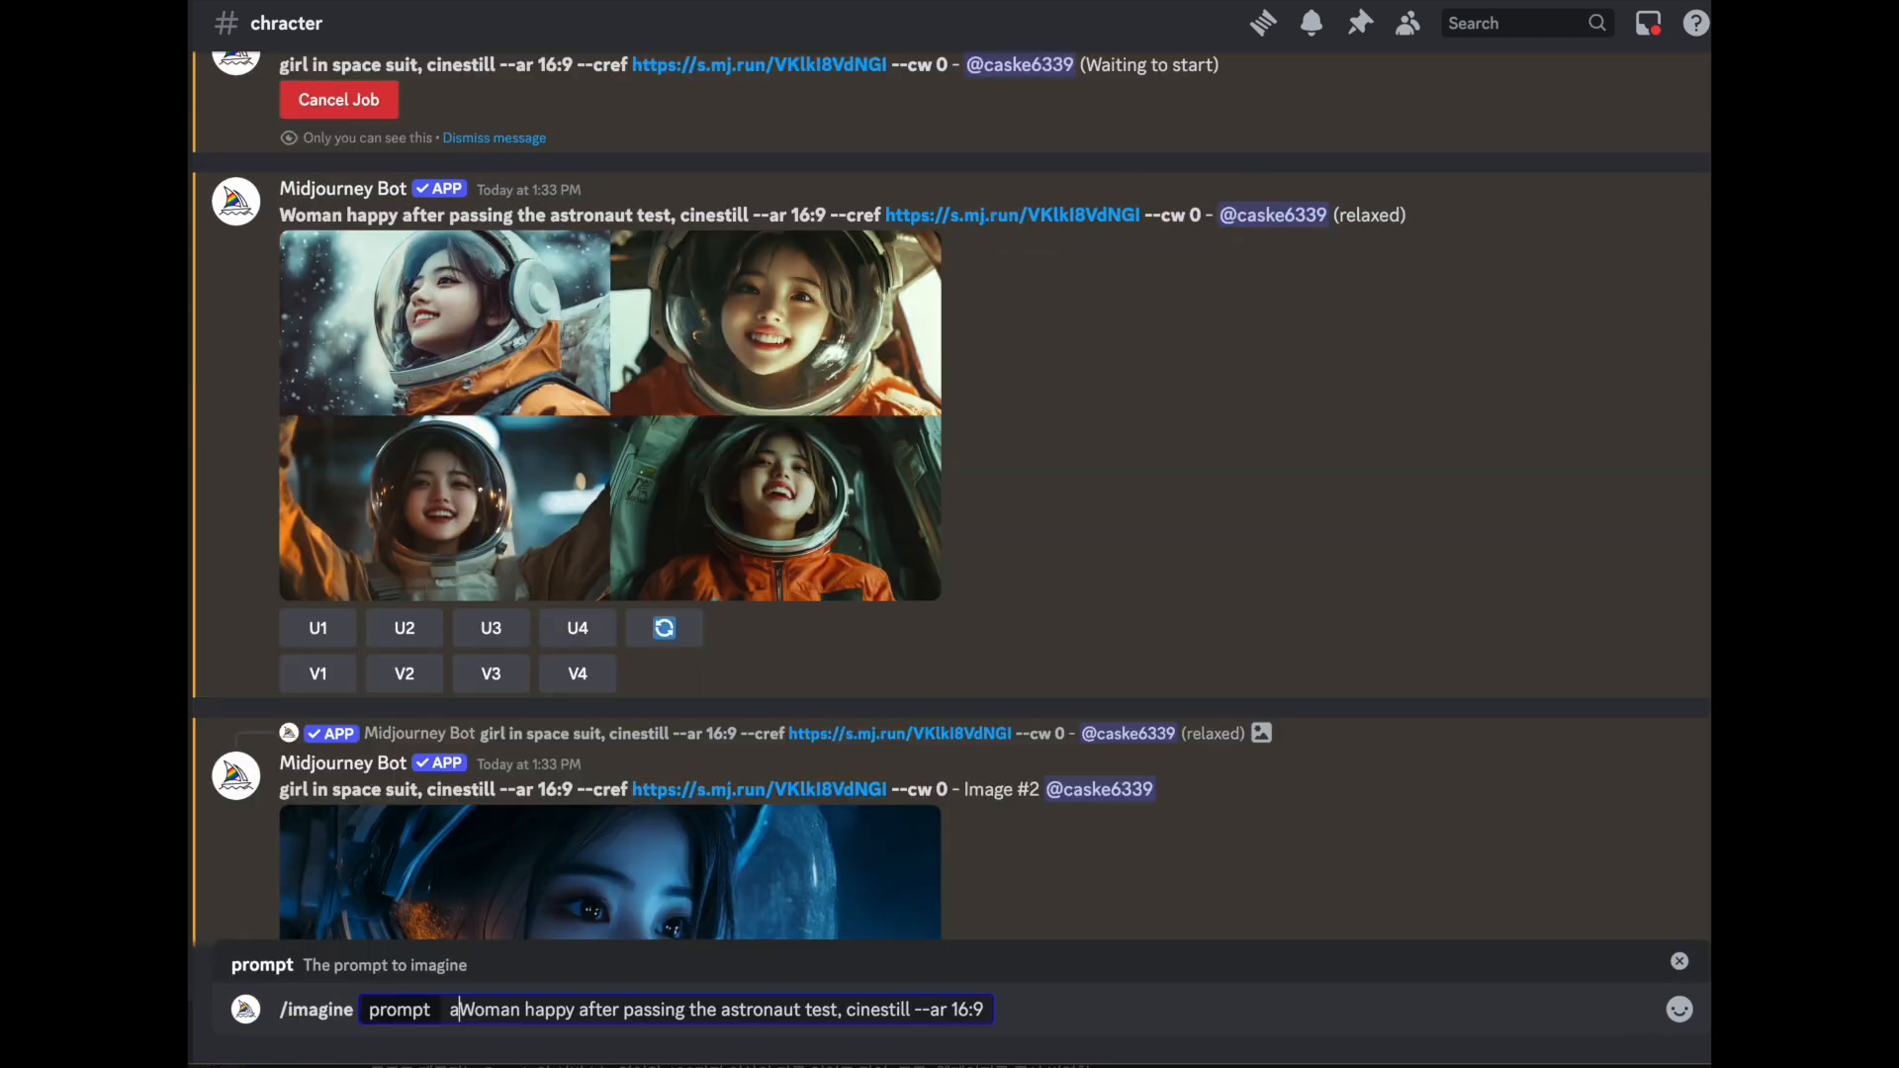
text(sain)
key(BackSpace)
key(BackSpace)
key(BackSpace)
key(BackSpace)
text(asian)
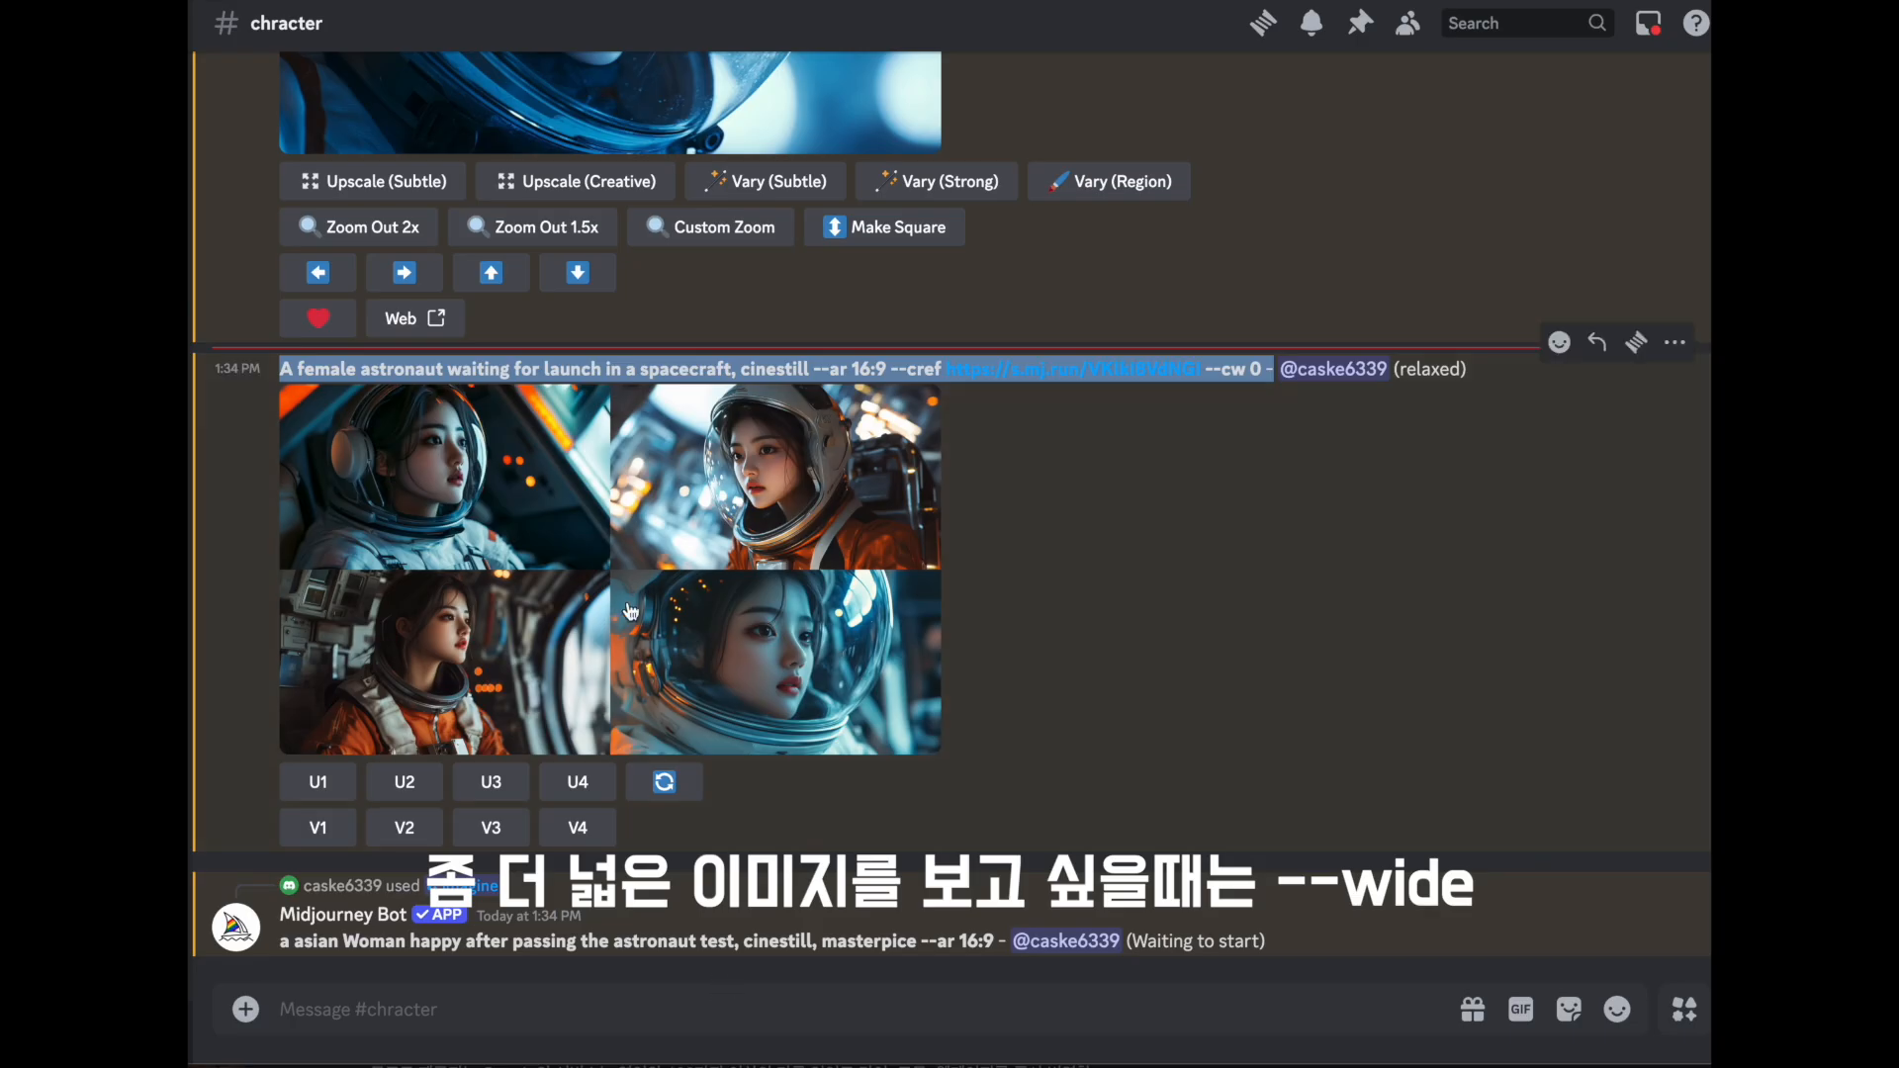
- Resubmit the female astronaut spacecraft prompt with "wide view" added after cinestill, keeping --ar 16:9, the --cref link and --cw 0
click(633, 988)
text(/)
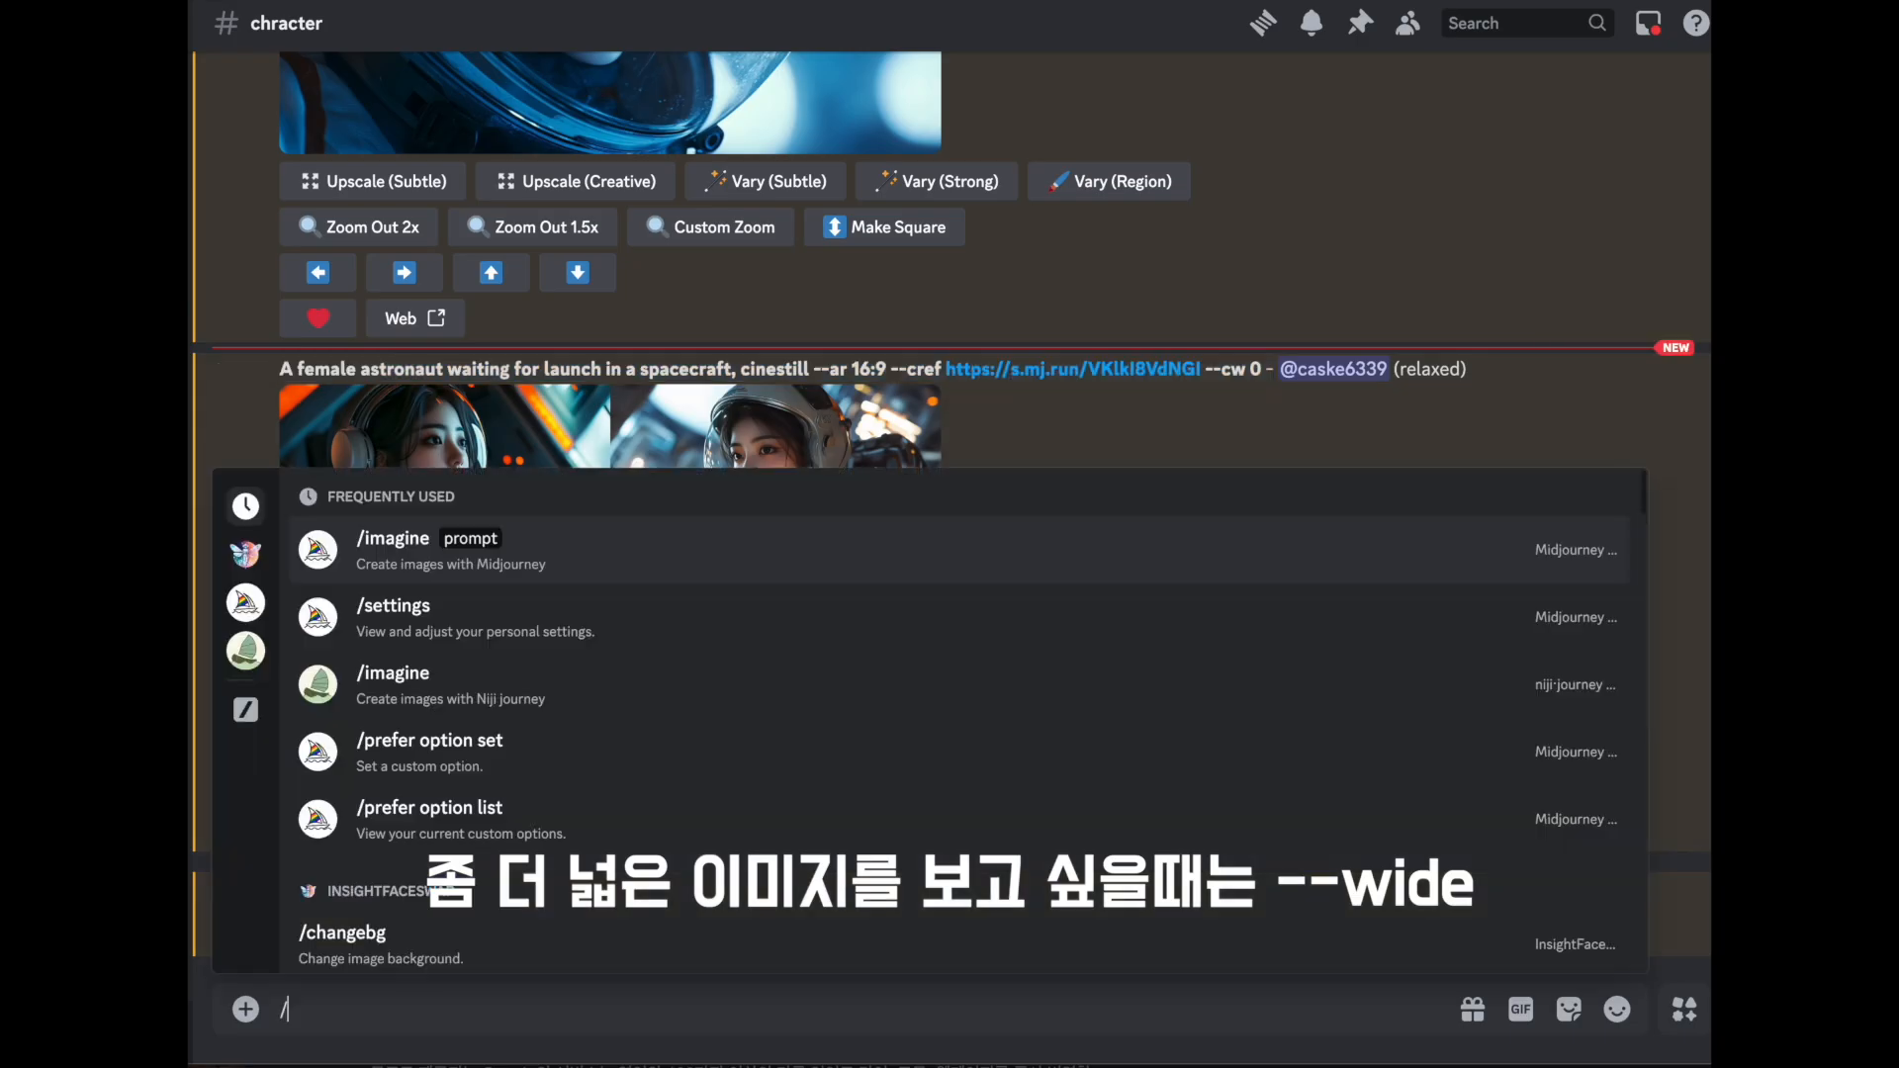
key(Return)
text(A female astronaut waiting for launch in a spacecraft, cinestill --ar 16:9 --cref https://s.mj.run/VKlkl8VdNGl --cw 0 -)
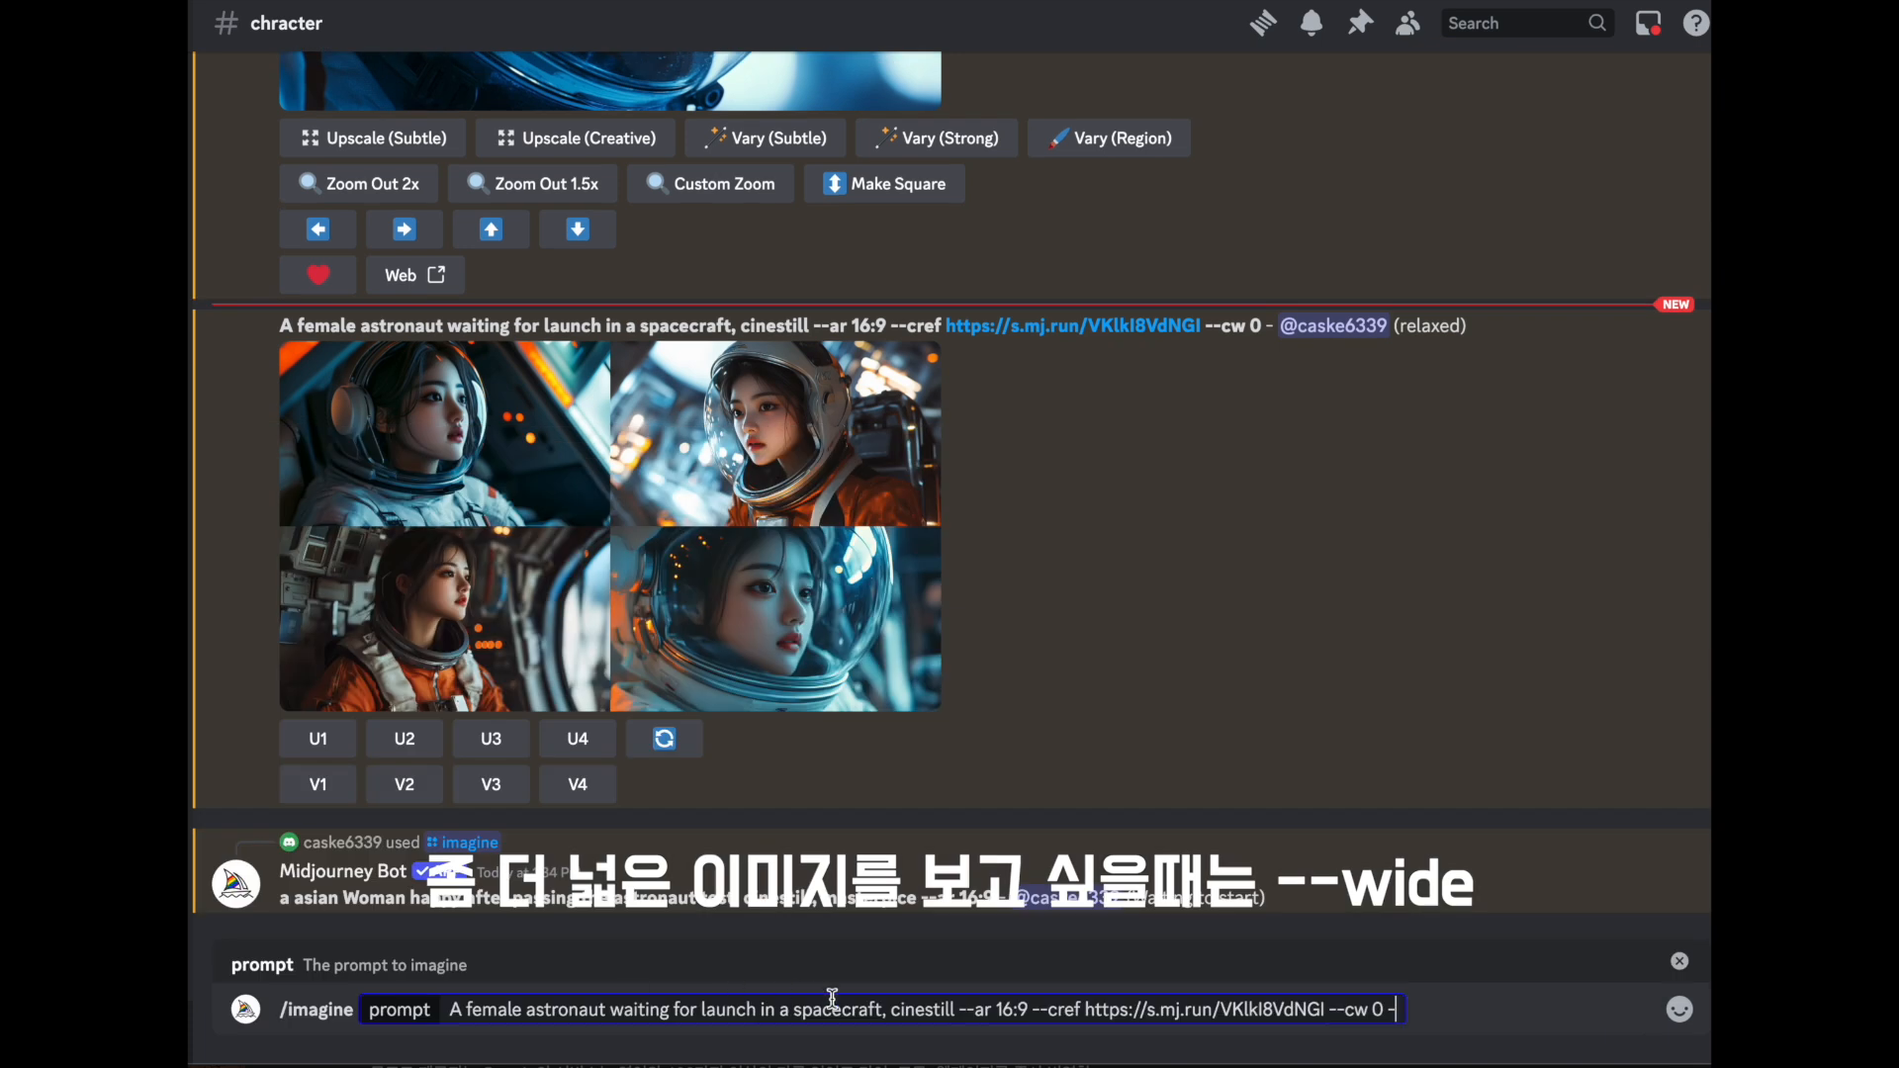
click(952, 1009)
text(, wide view)
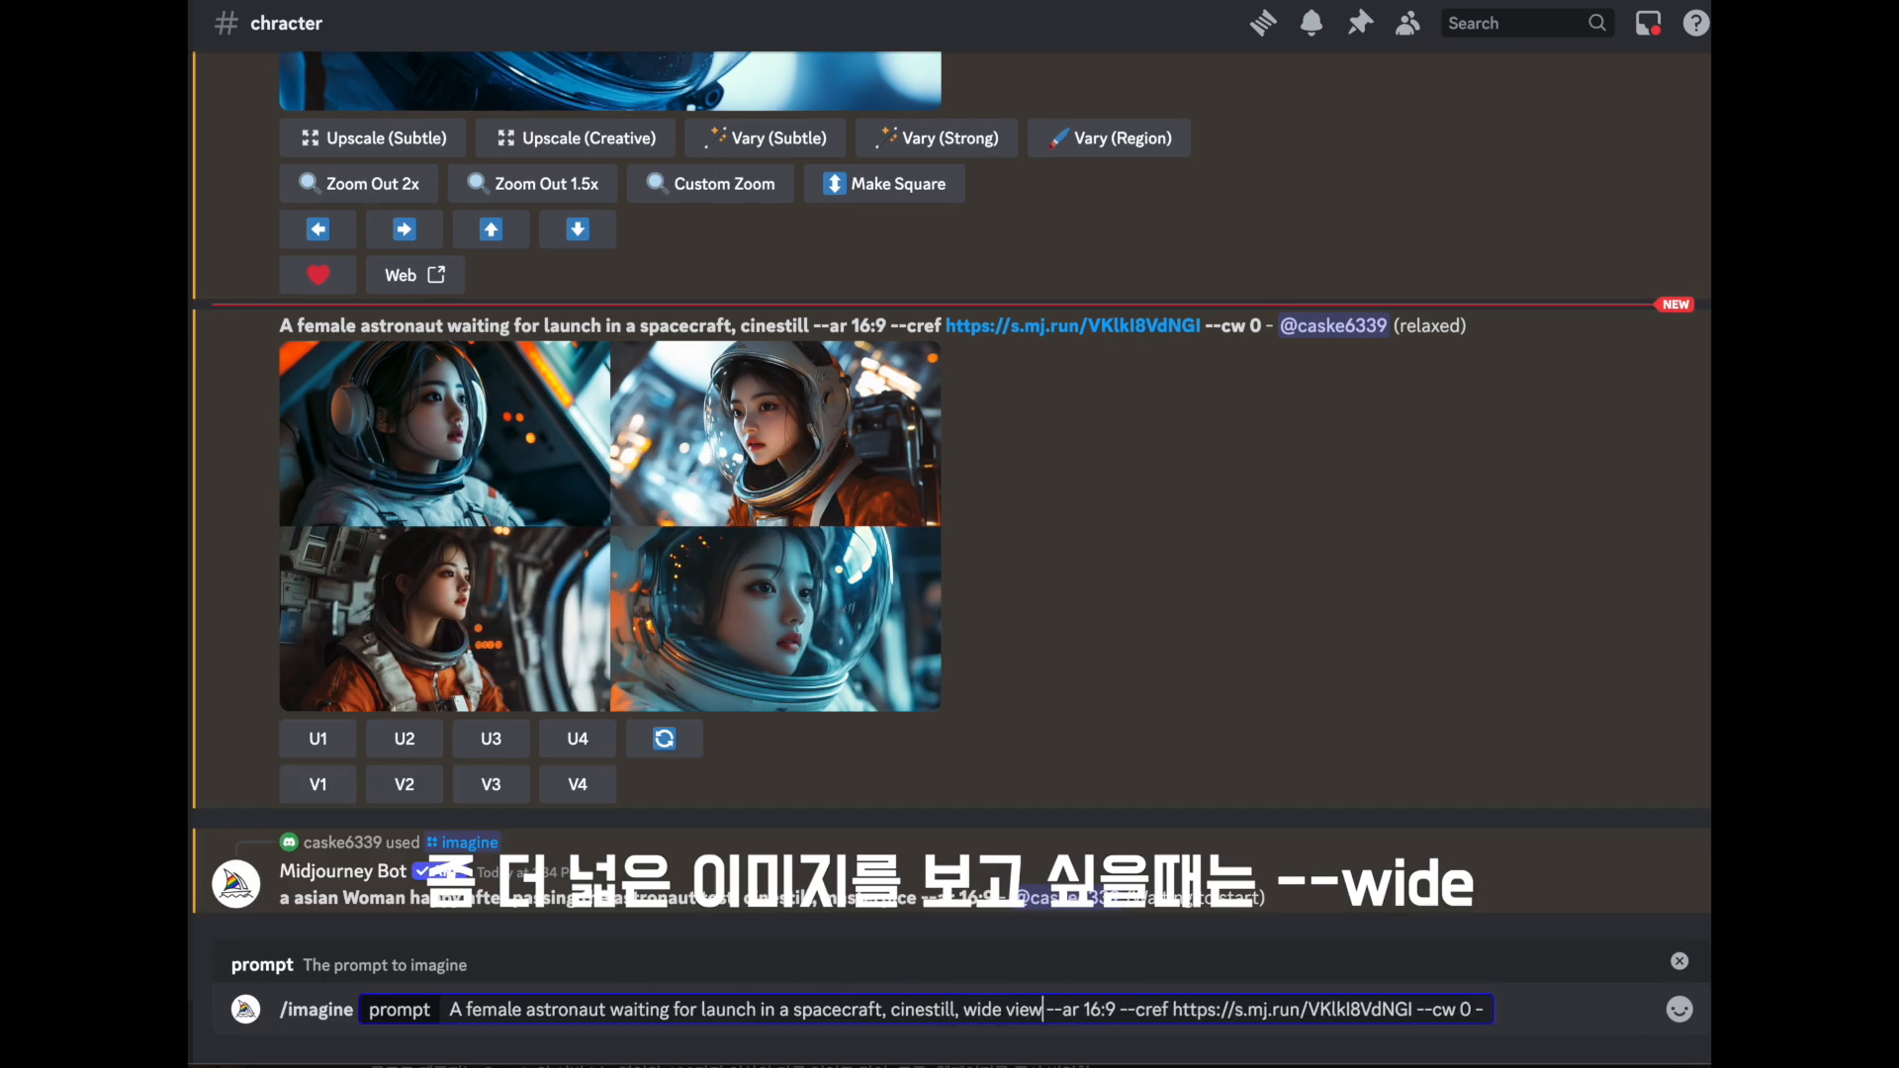
key(Return)
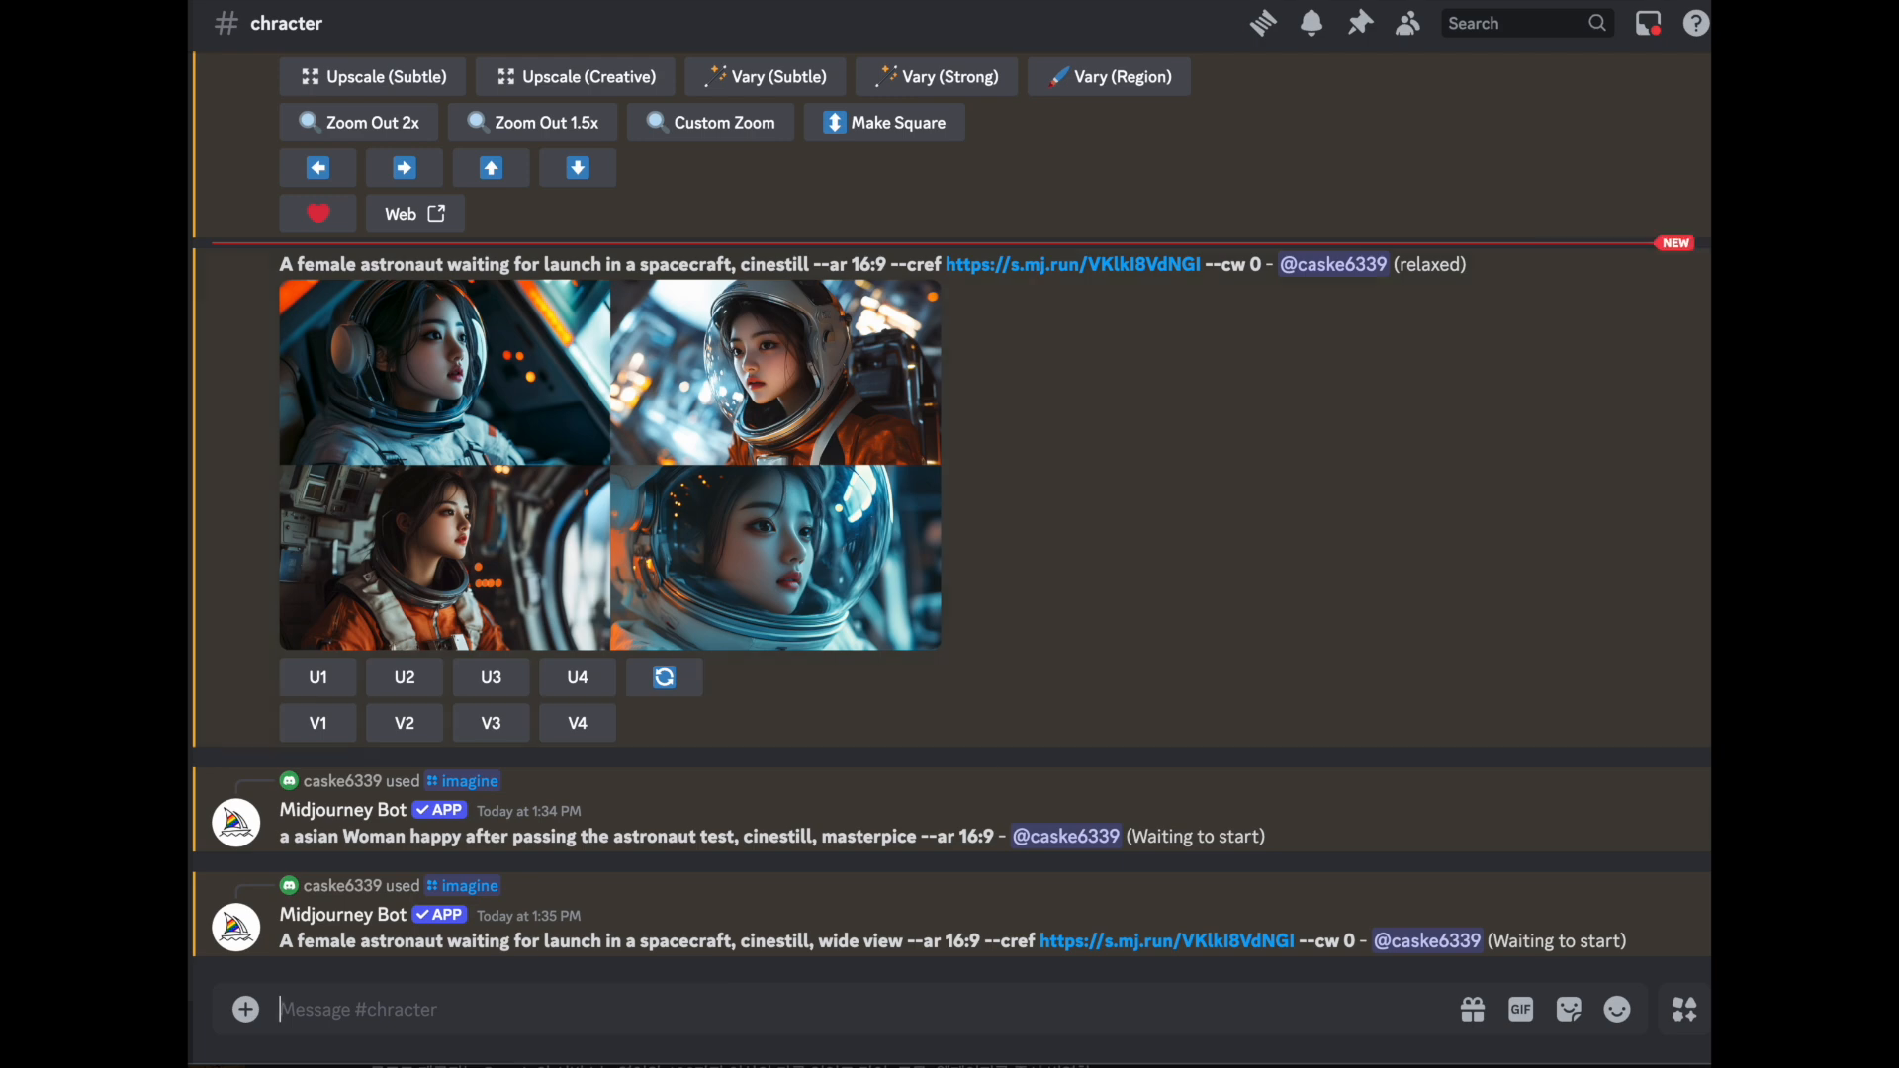
- Run Upscale (Subtle) on Image #1 of the space suit girl and view its zoomed-out variations
scroll(1106, 677, up, 6)
click(704, 457)
click(1480, 459)
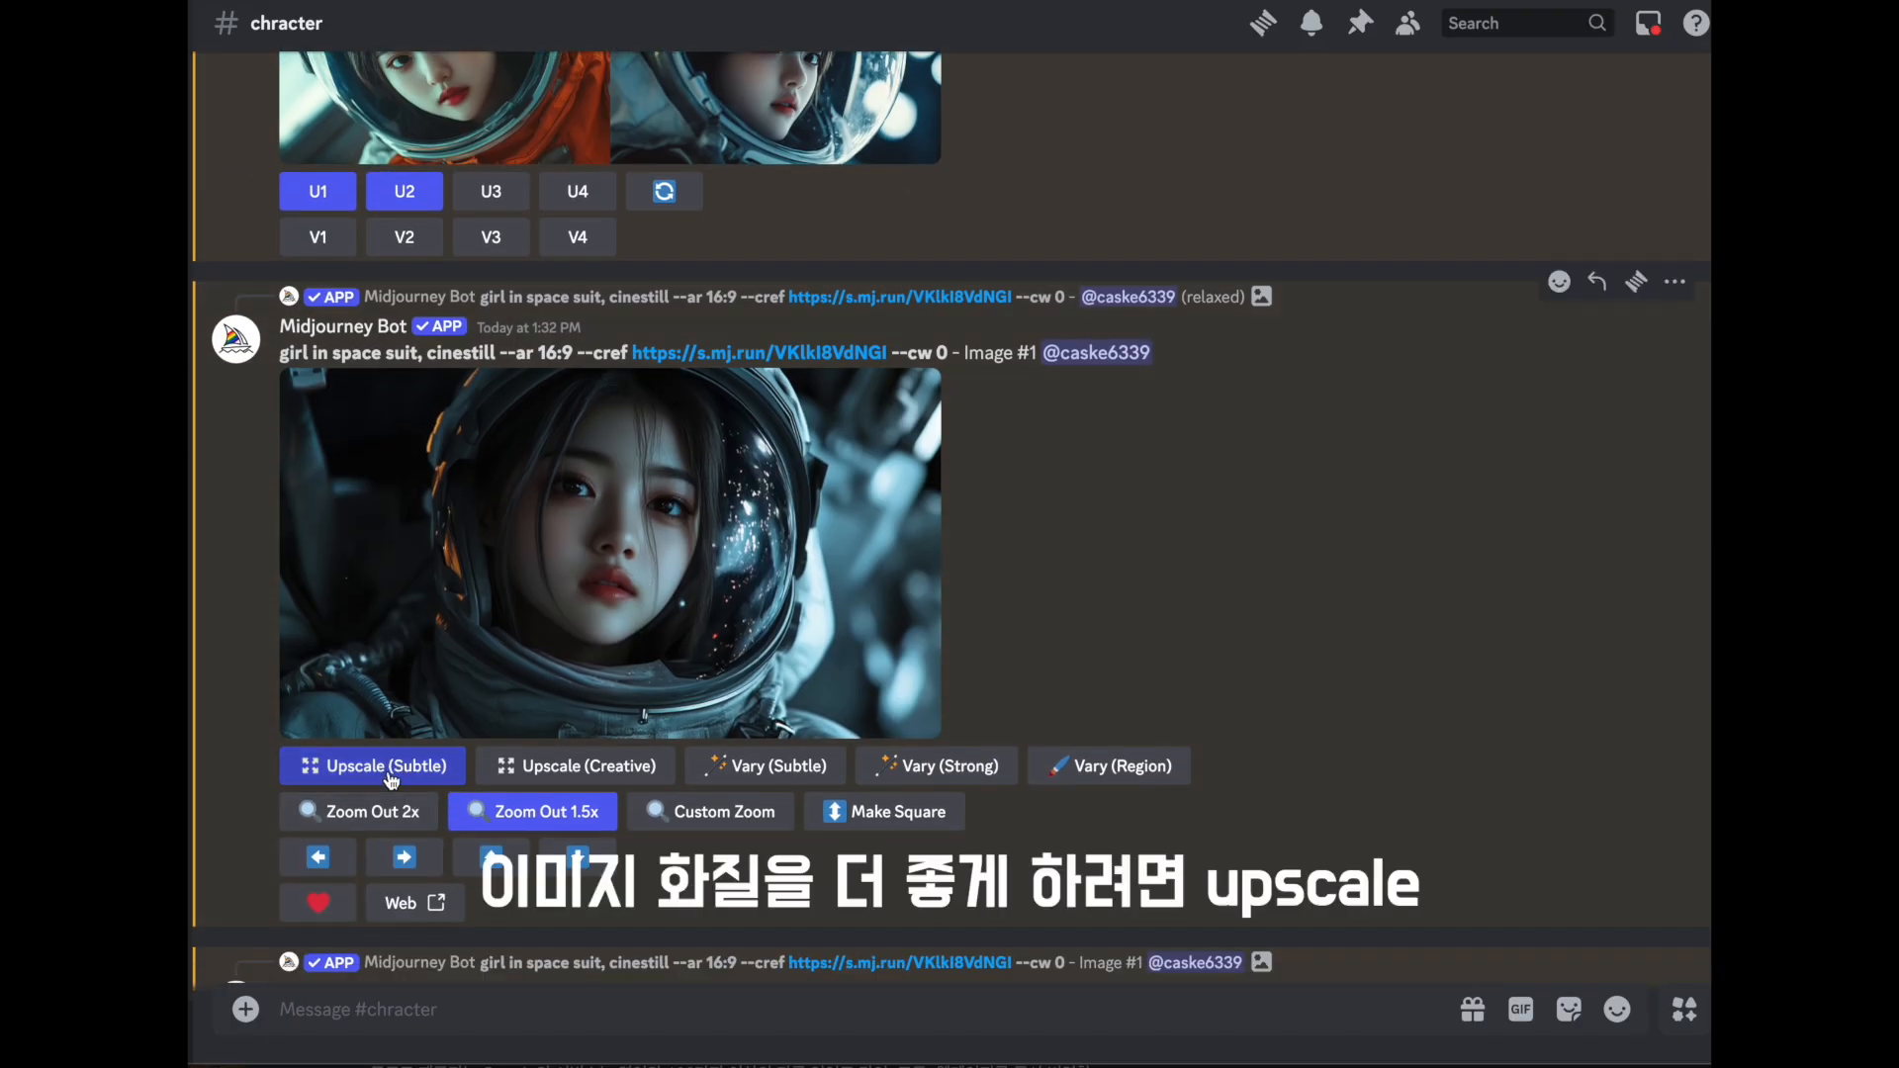
click(386, 767)
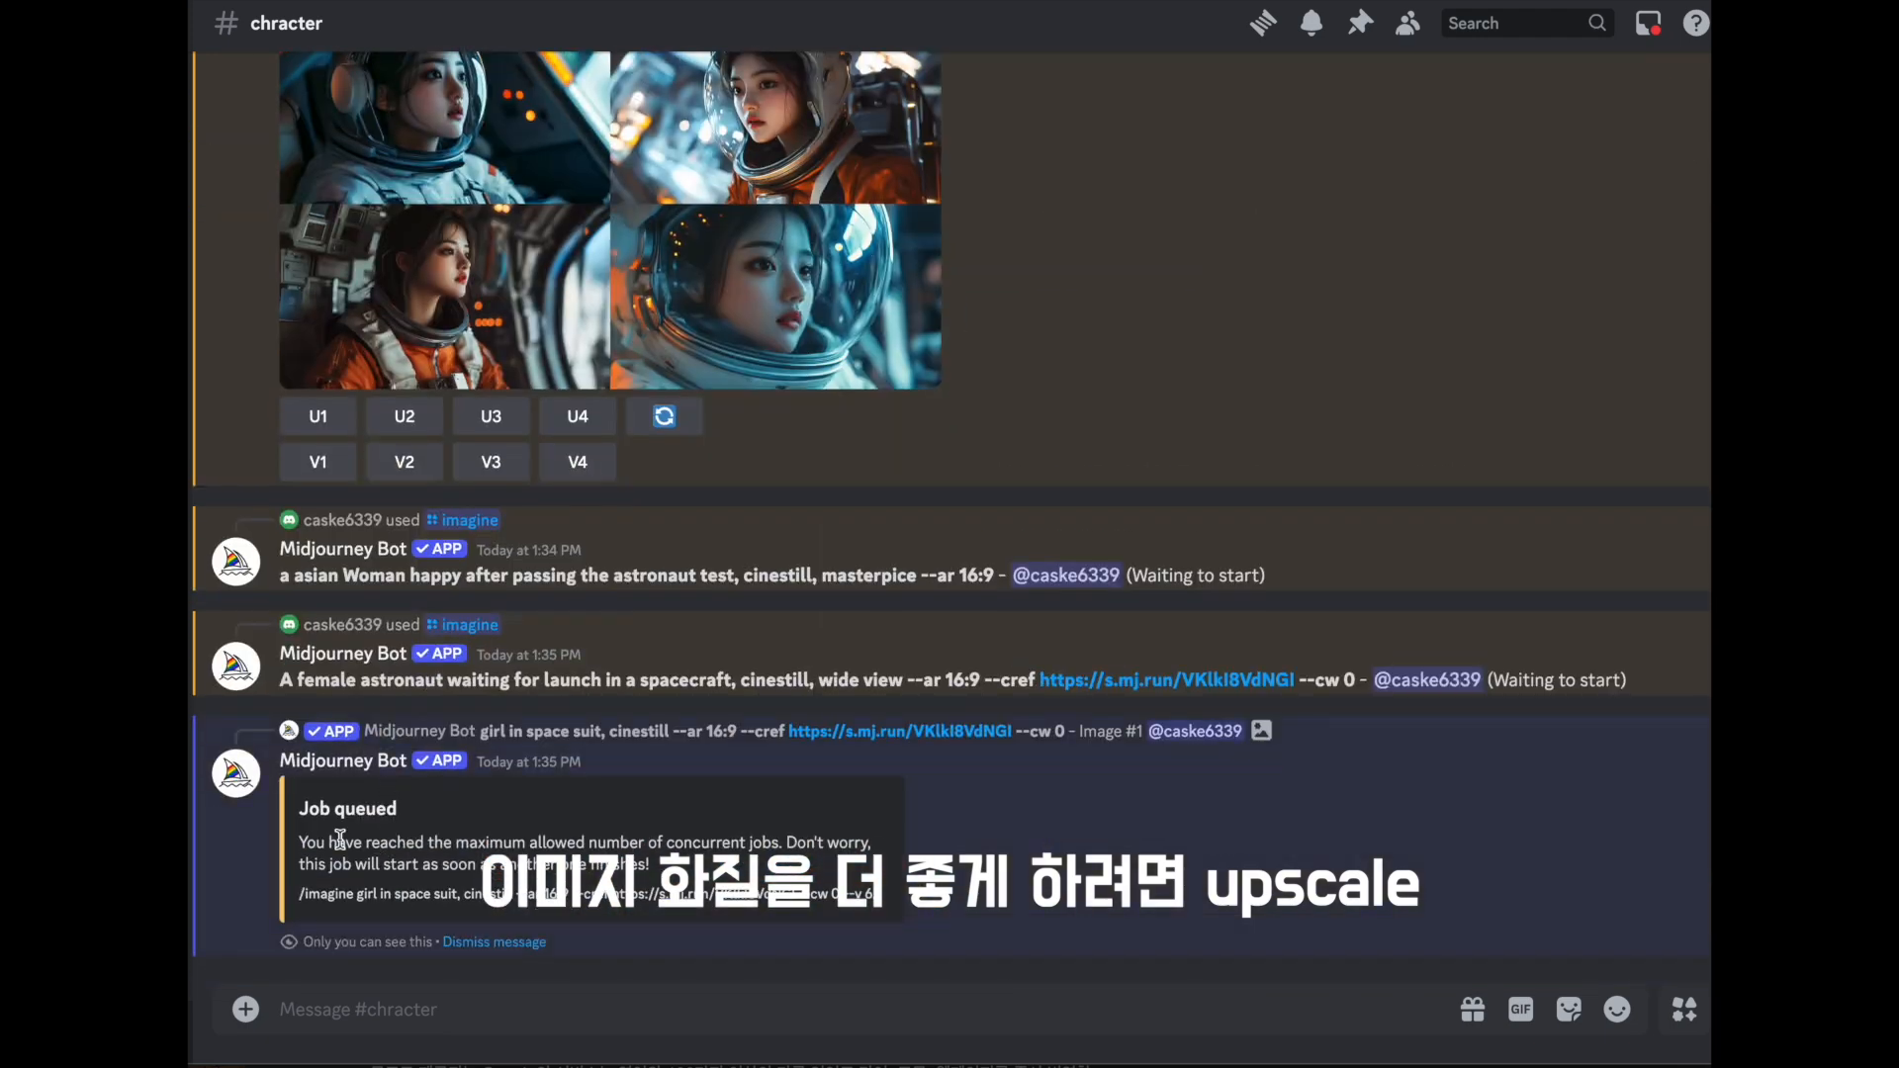
scroll(468, 831, up, 5)
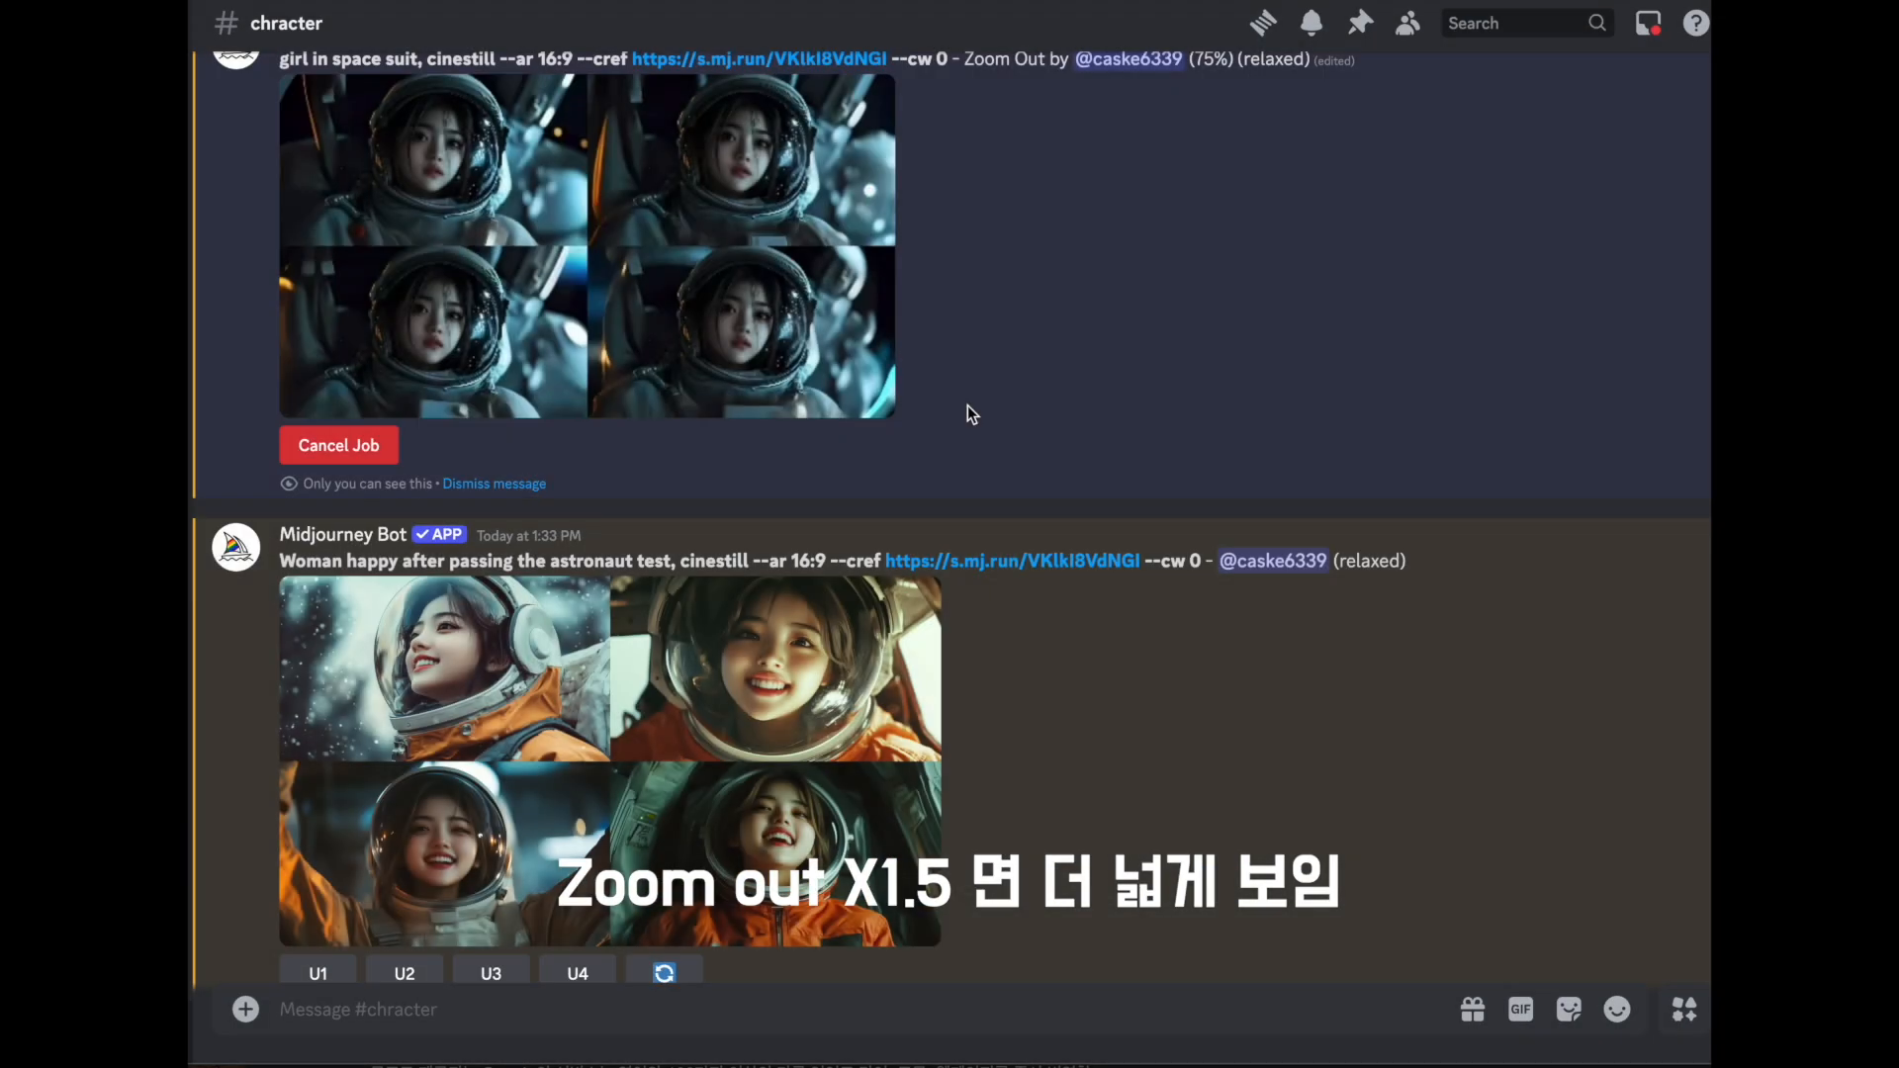
scroll(704, 457, up, 2)
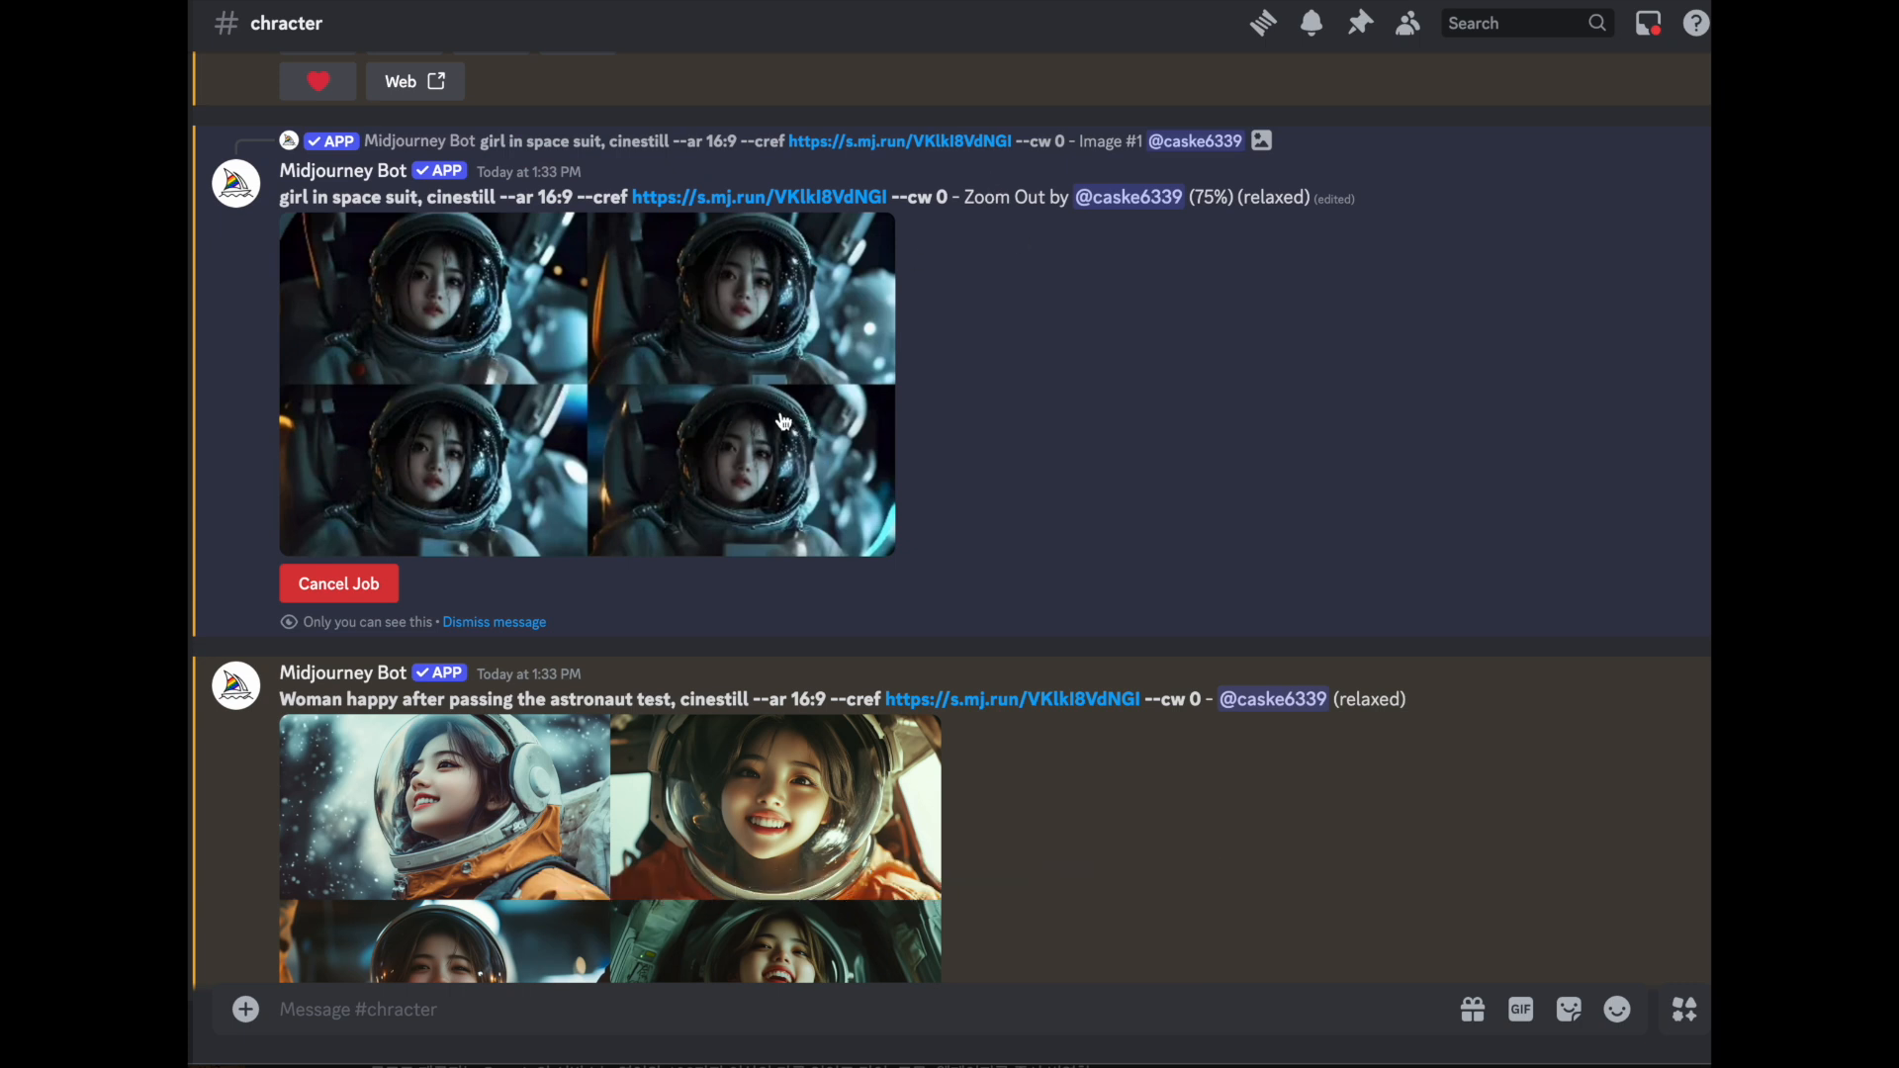
- Resubmit the "Woman happy after passing the astronaut test" prompt with its --cref link and --cw 0, adding --s 700
scroll(708, 439, down, 5)
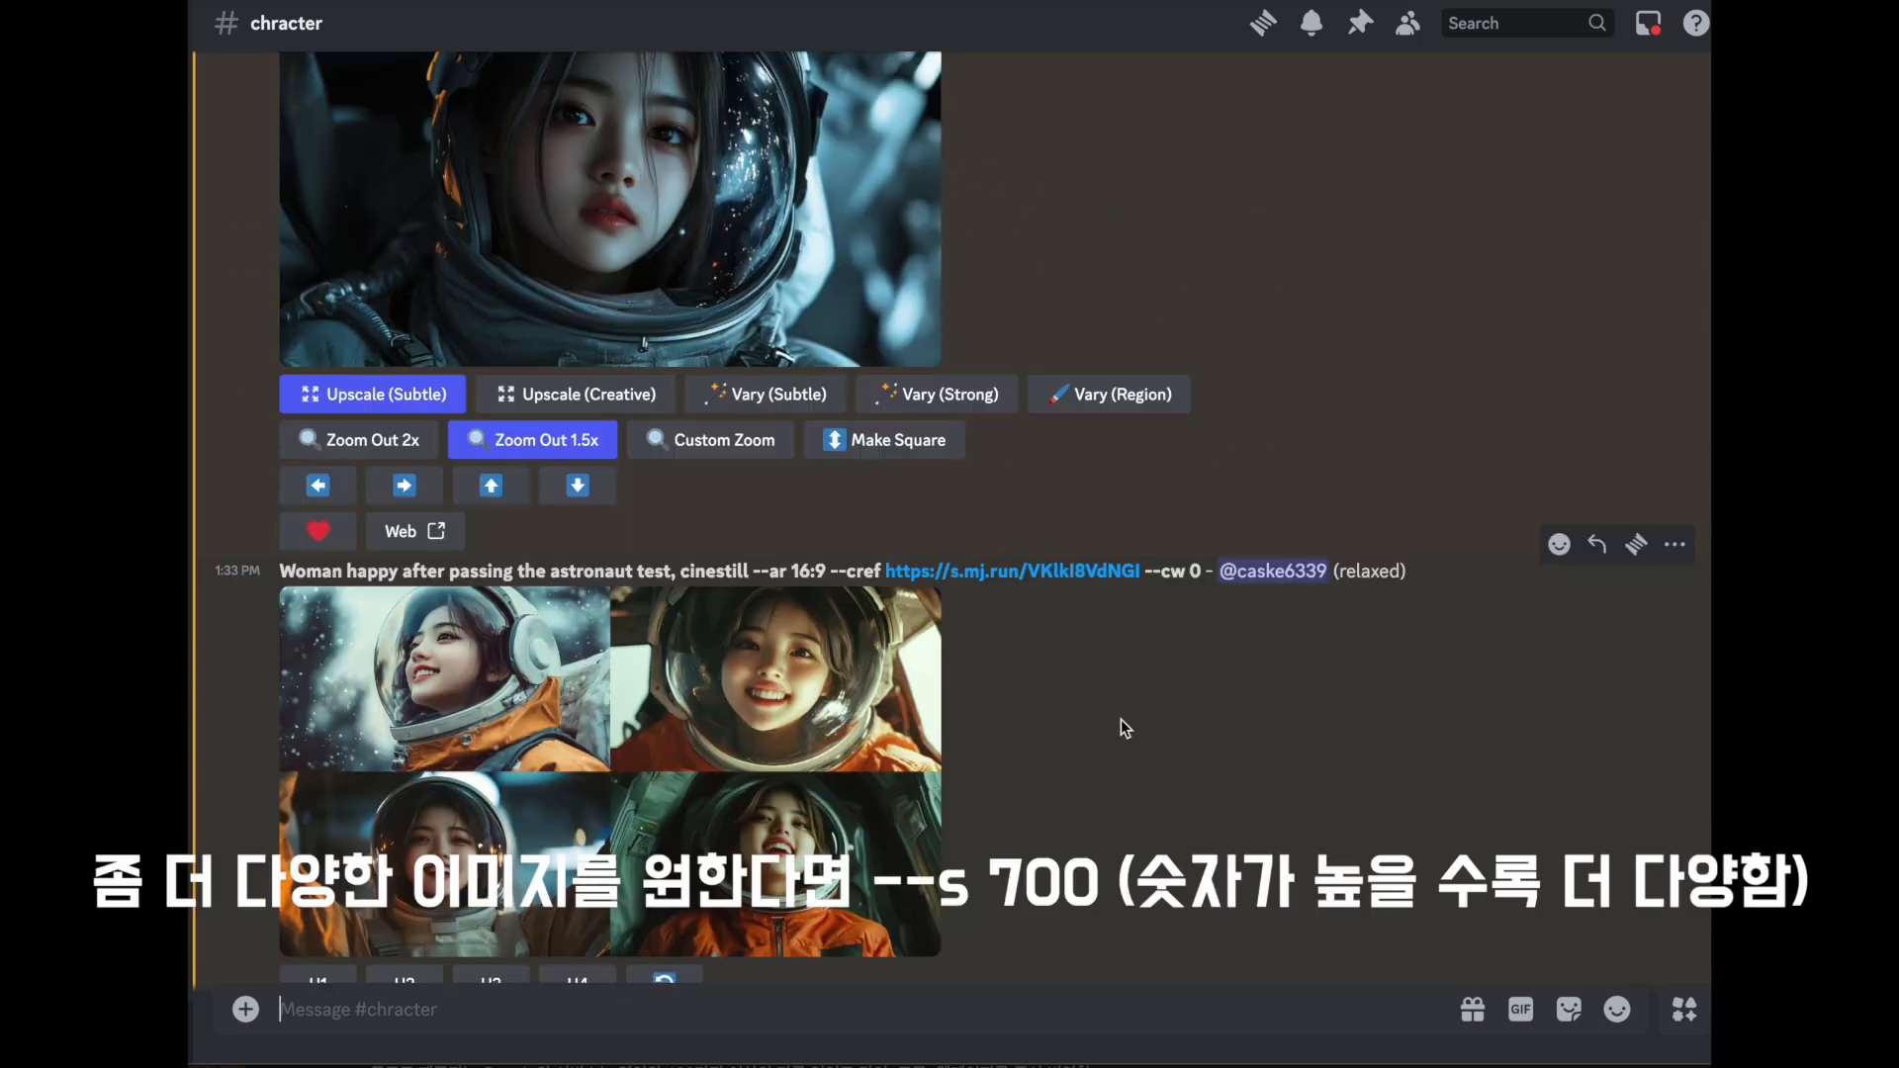
text(/)
key(Return)
text(Woman happy after passing the astronaut test, cinestill --ar 16:9 --cref https://s.mj.run/VKlkI8VdNGI --cw 0)
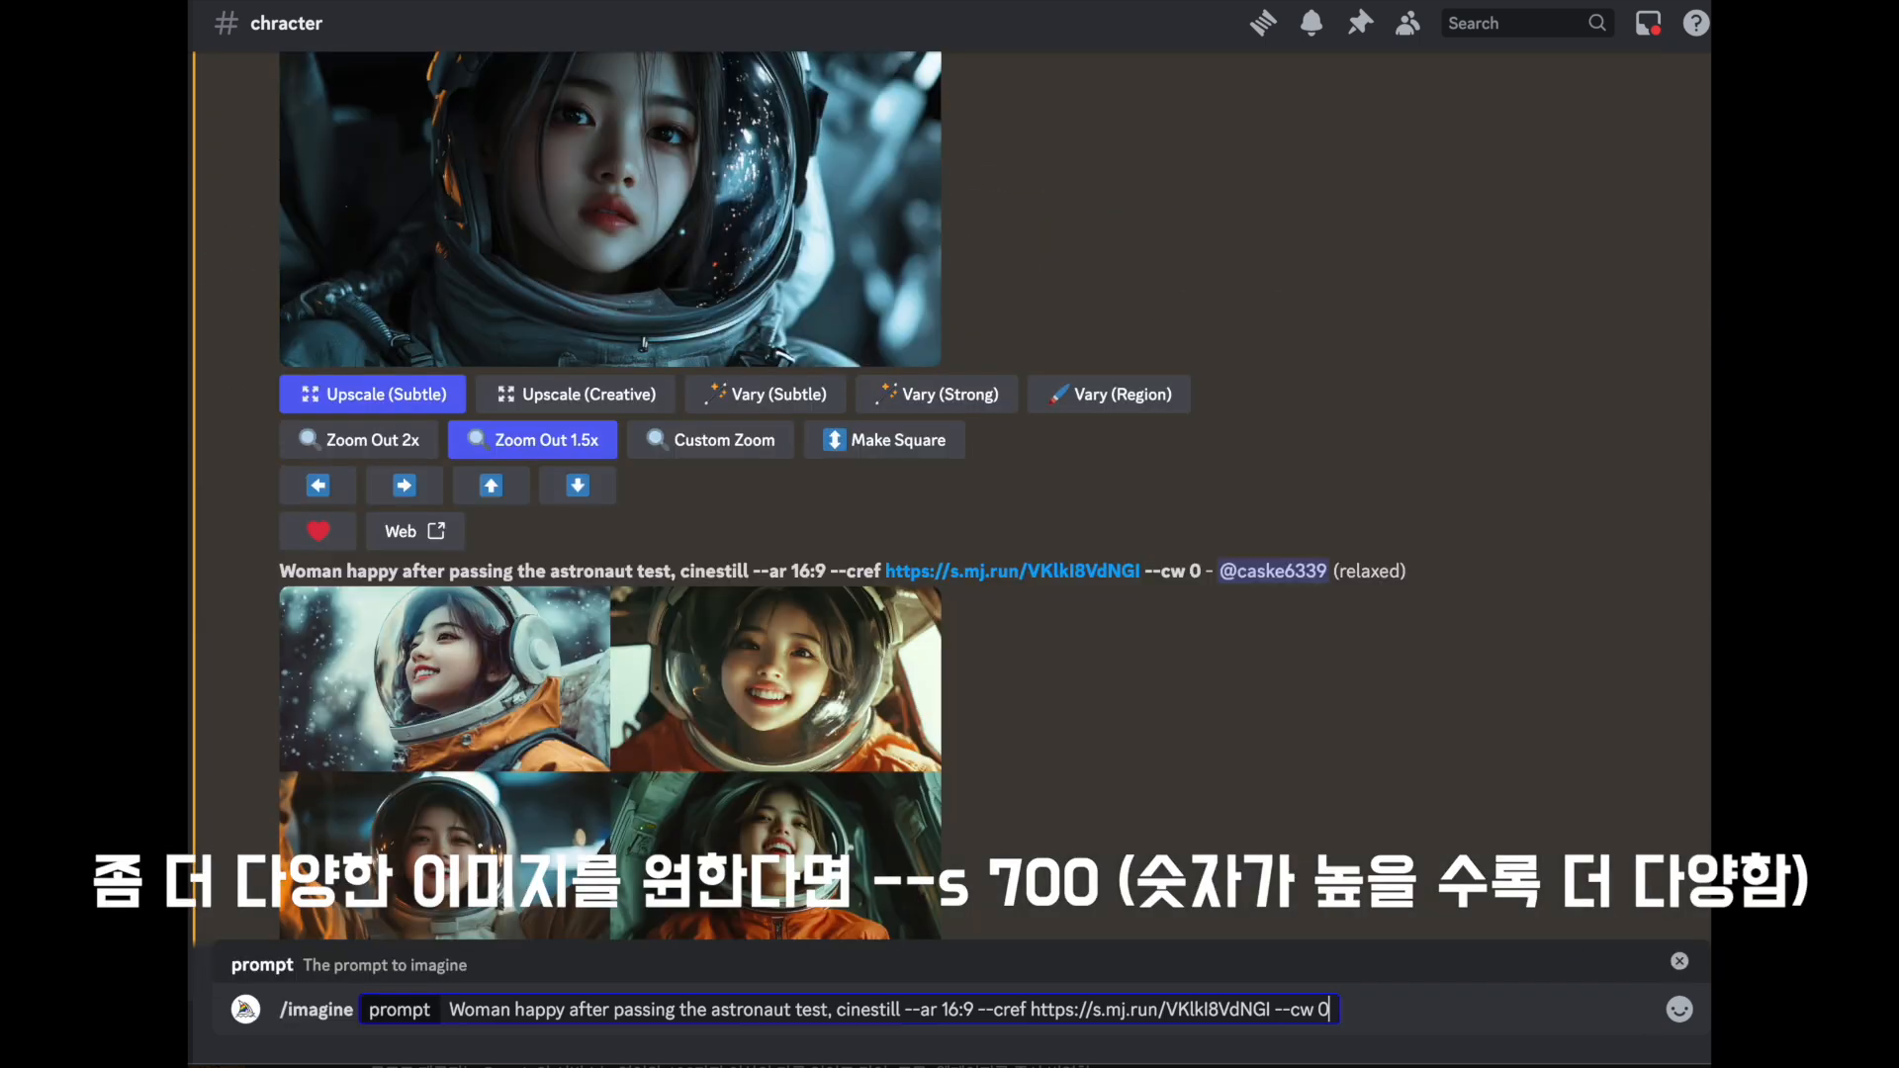
text(--s 700)
key(Return)
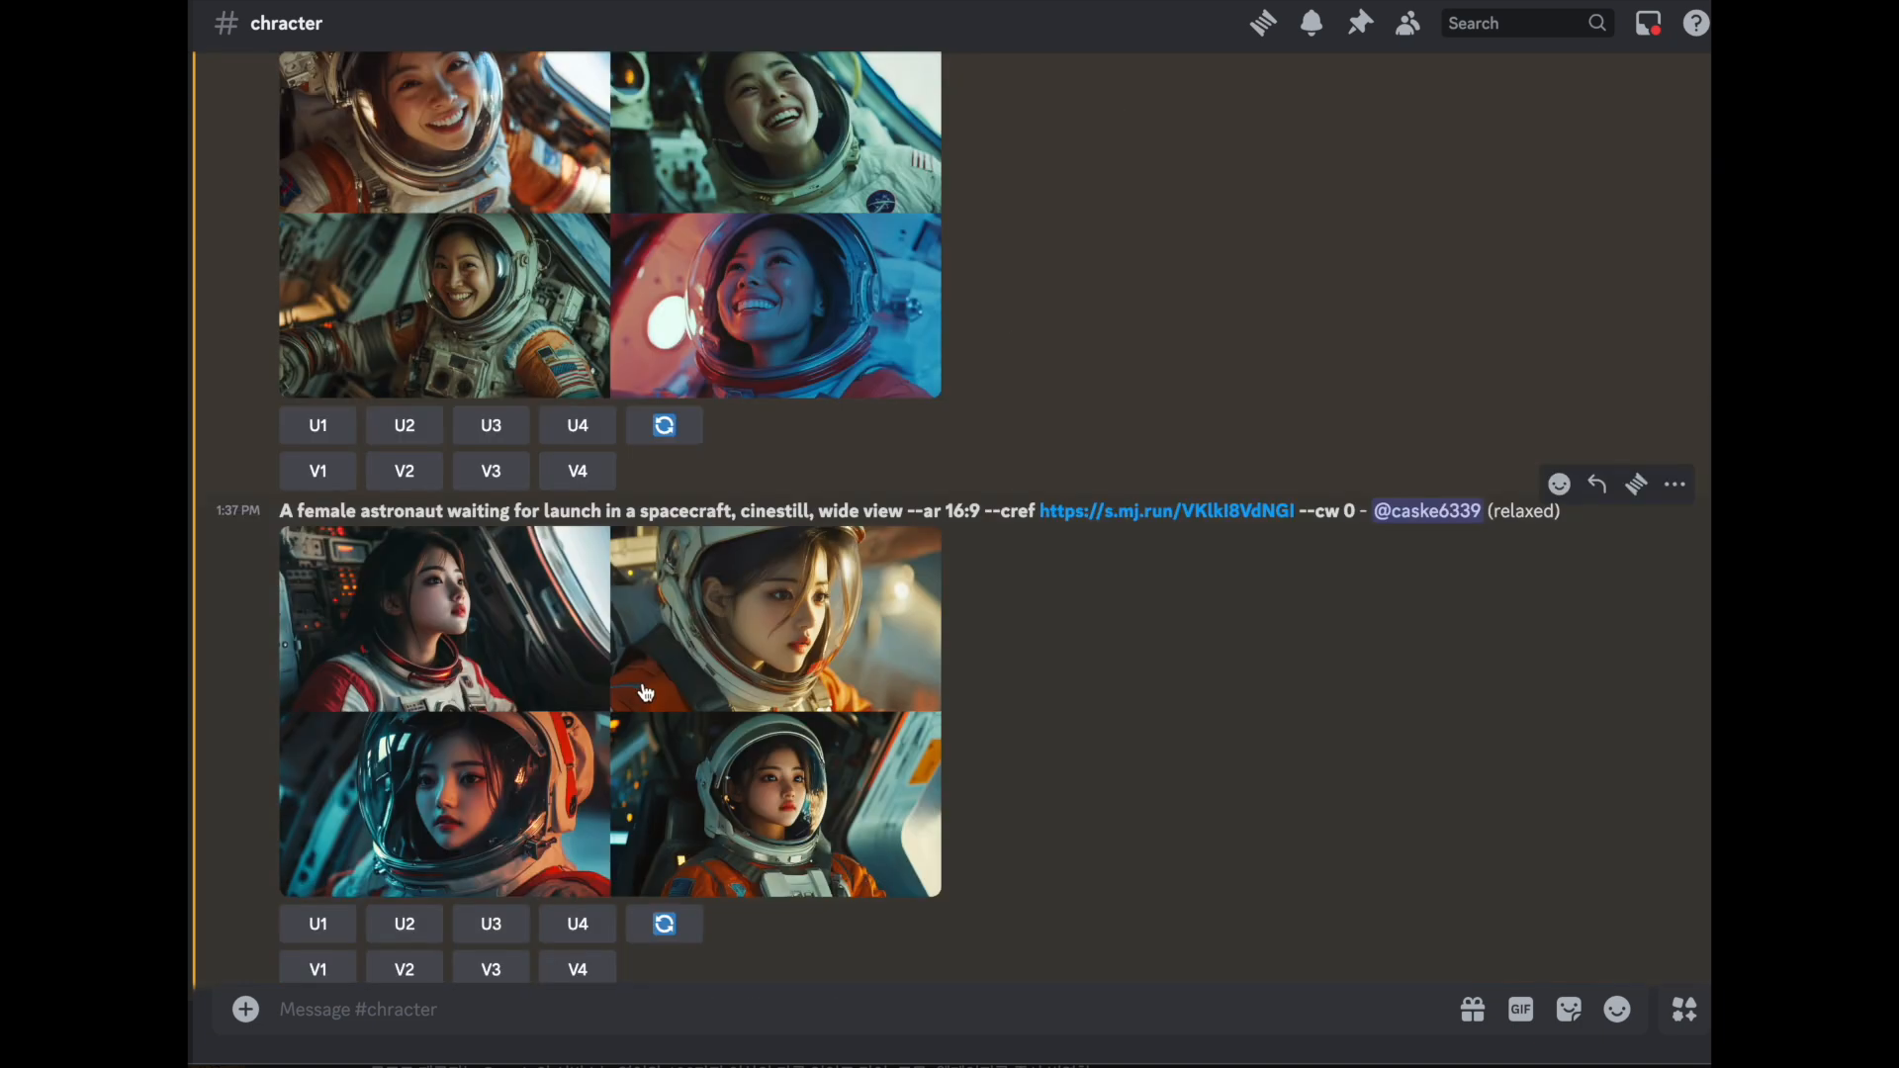
- Select the wide-view female astronaut prompt text for reuse and save the subtly upscaled space suit image
drag(1362, 369, 302, 362)
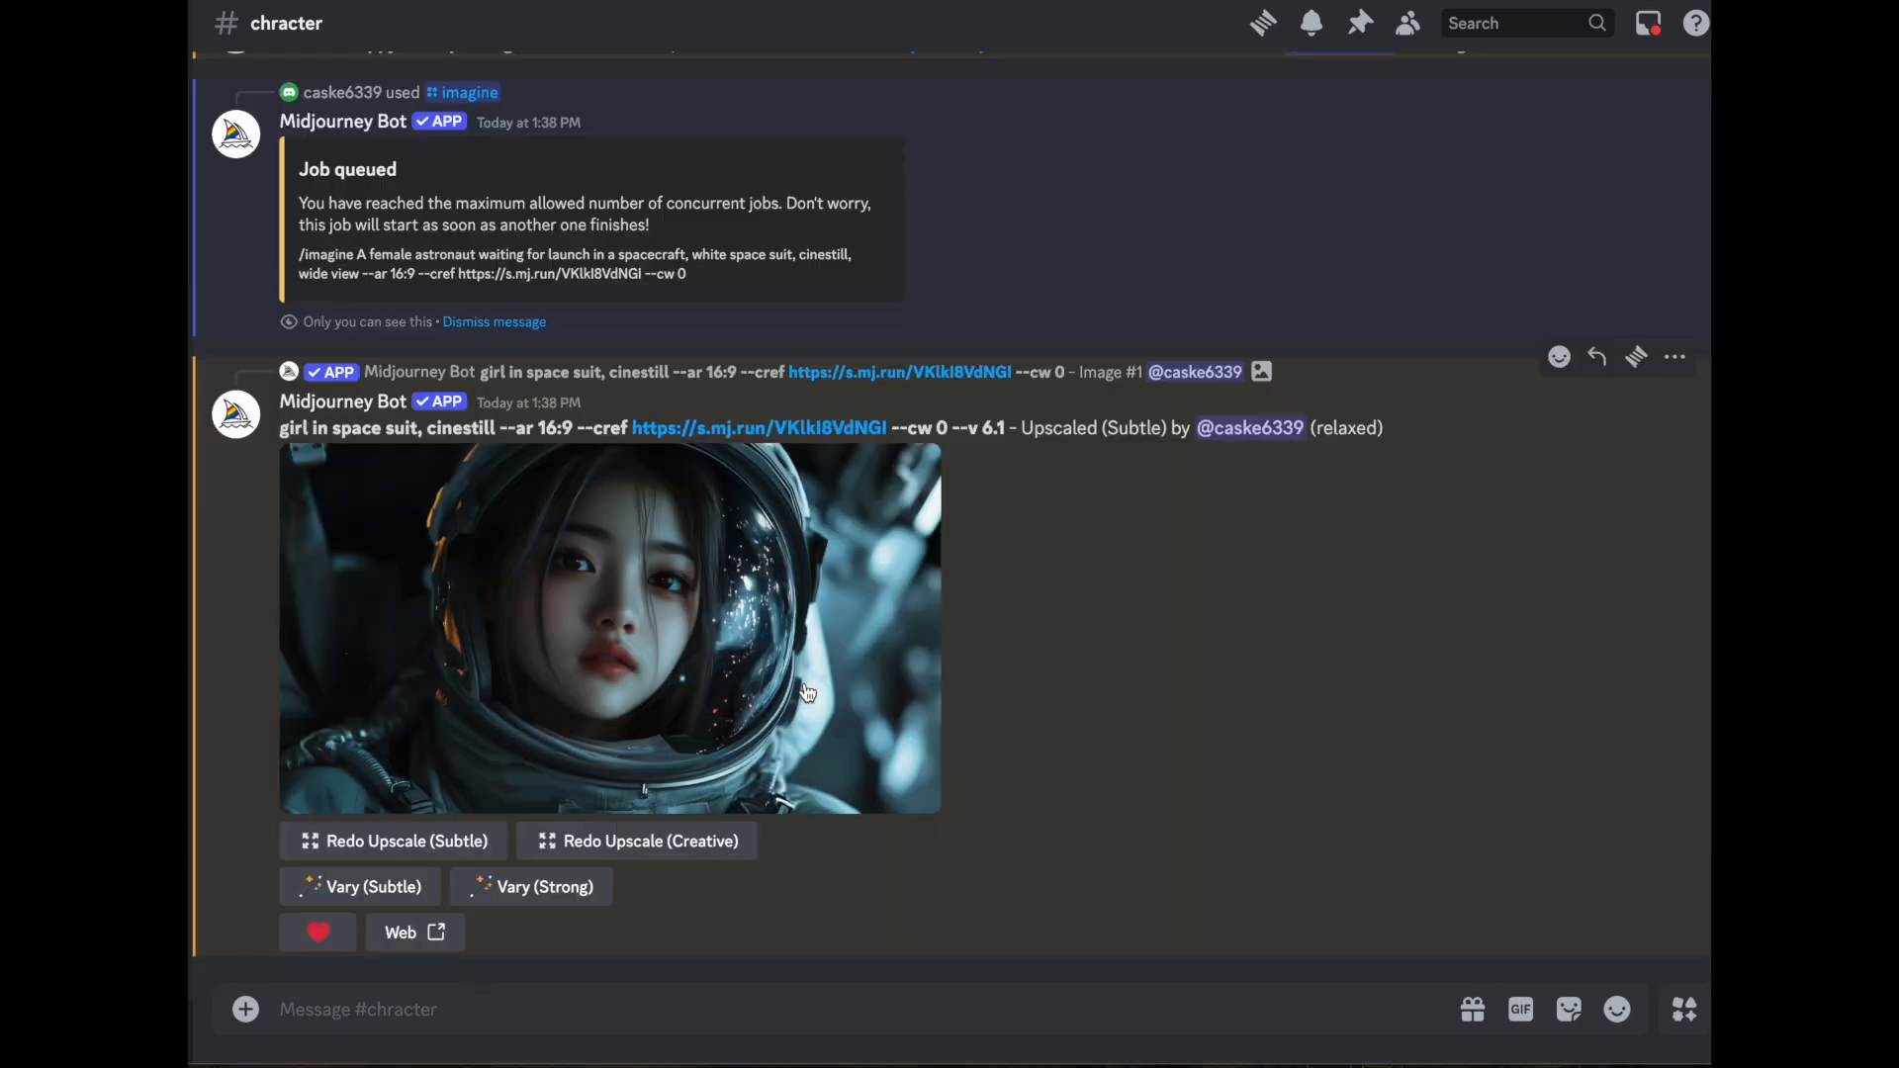
right_click(766, 687)
click(947, 918)
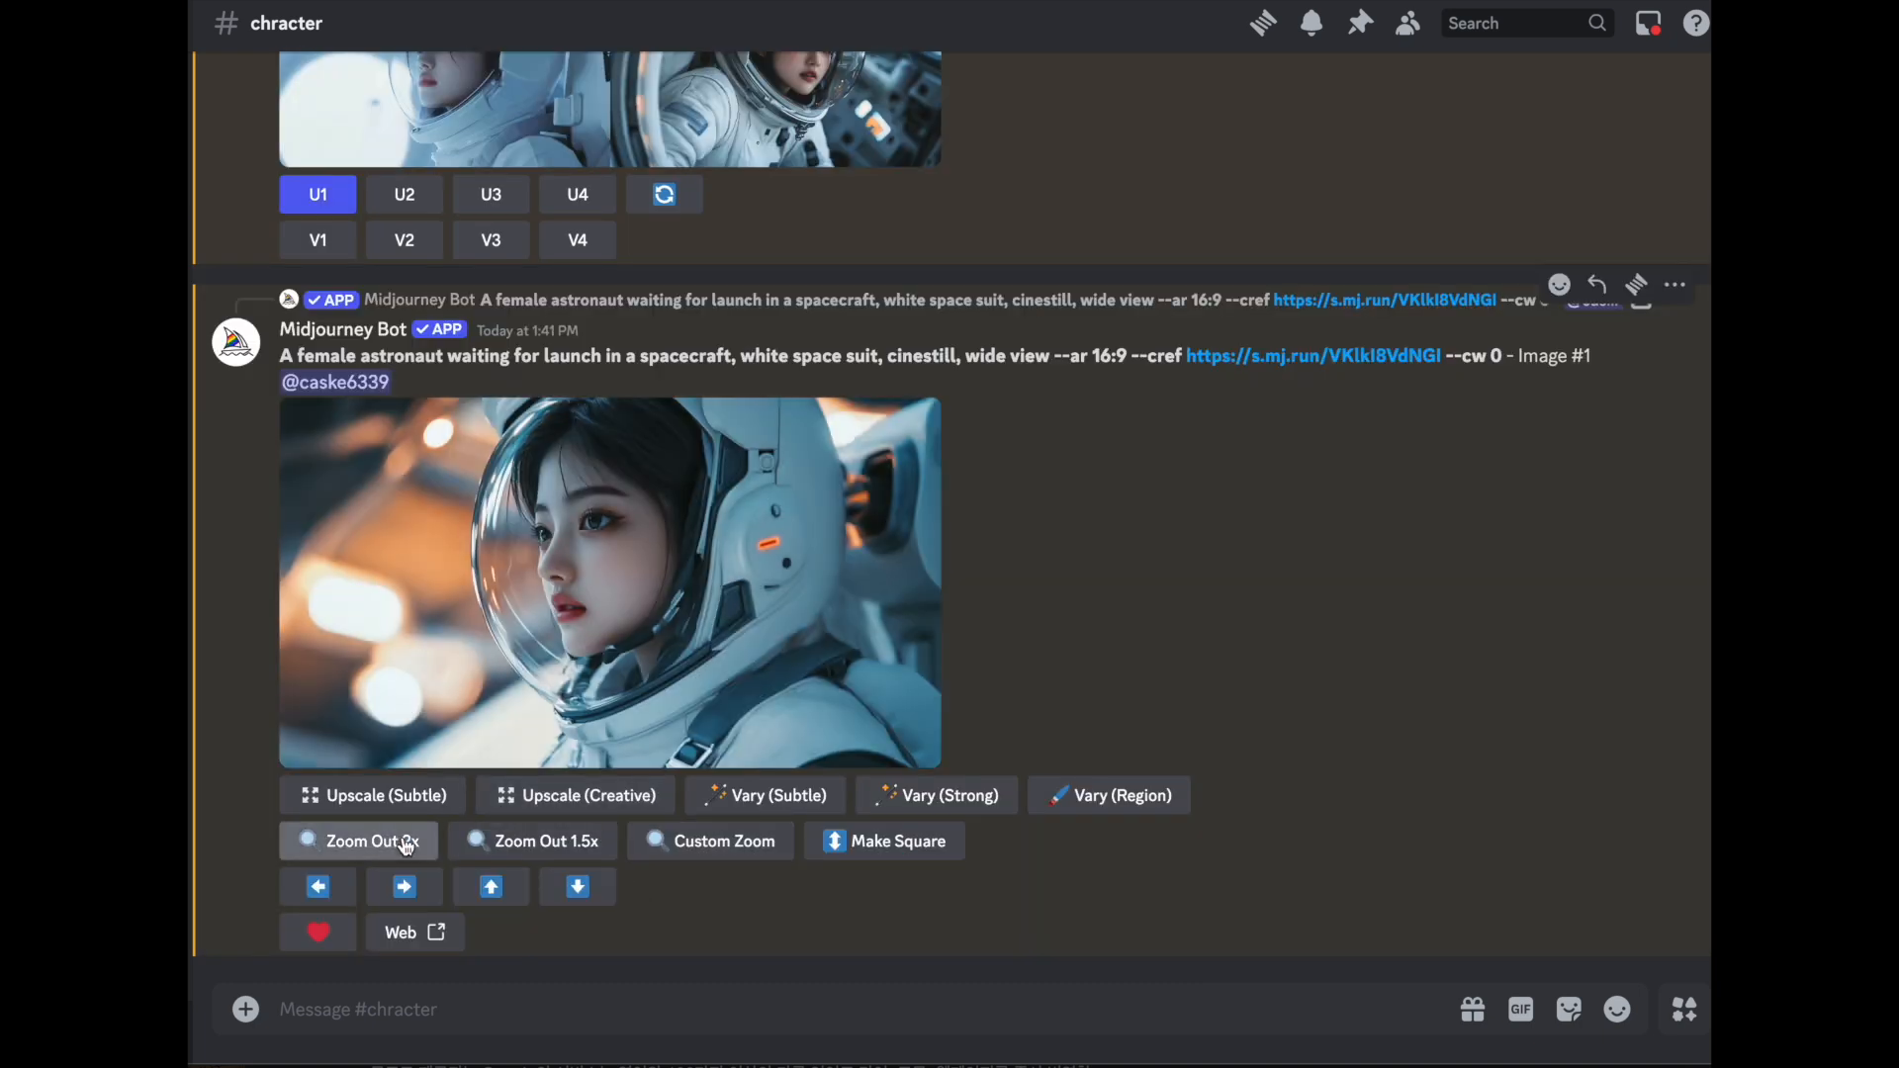
- Run Zoom Out 2x on Image #1 of the white space suit astronaut
click(333, 840)
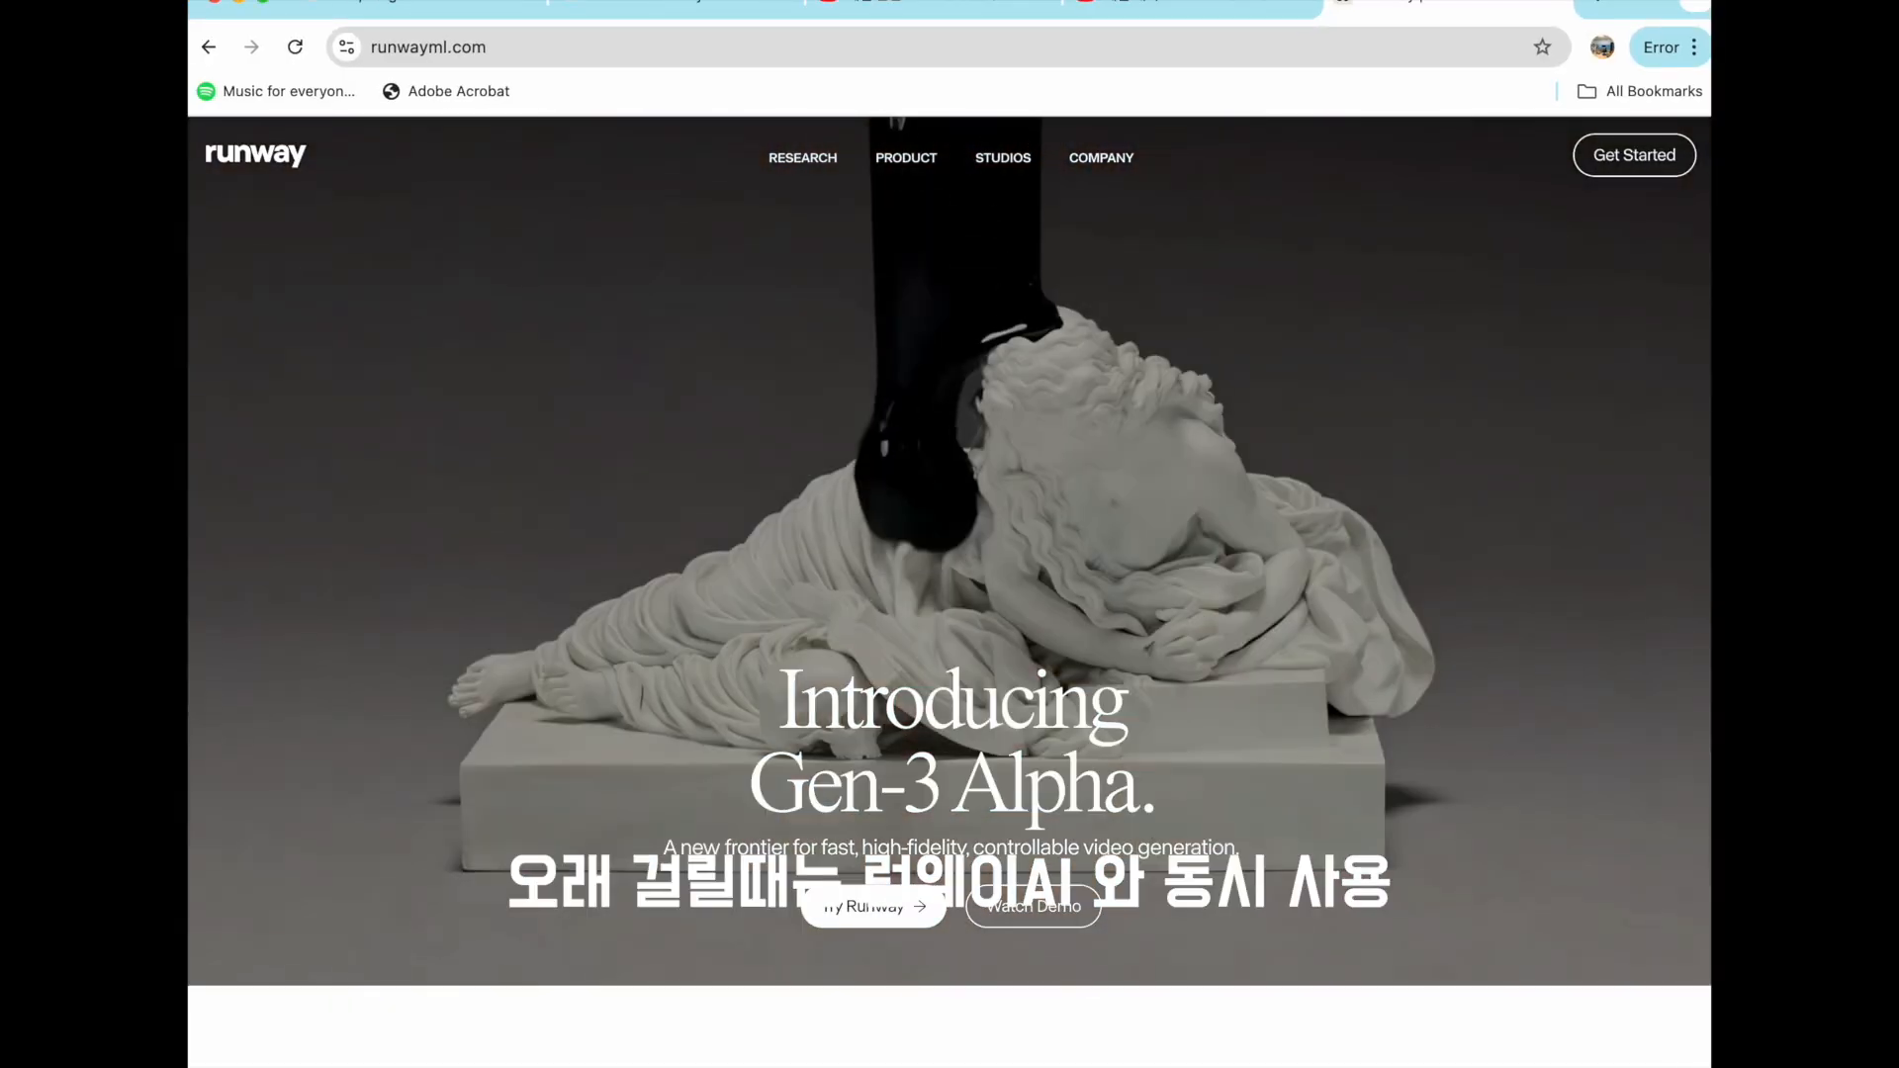
- Enter the Runway dashboard from its website and open the Text/Image to Video tool
click(1633, 154)
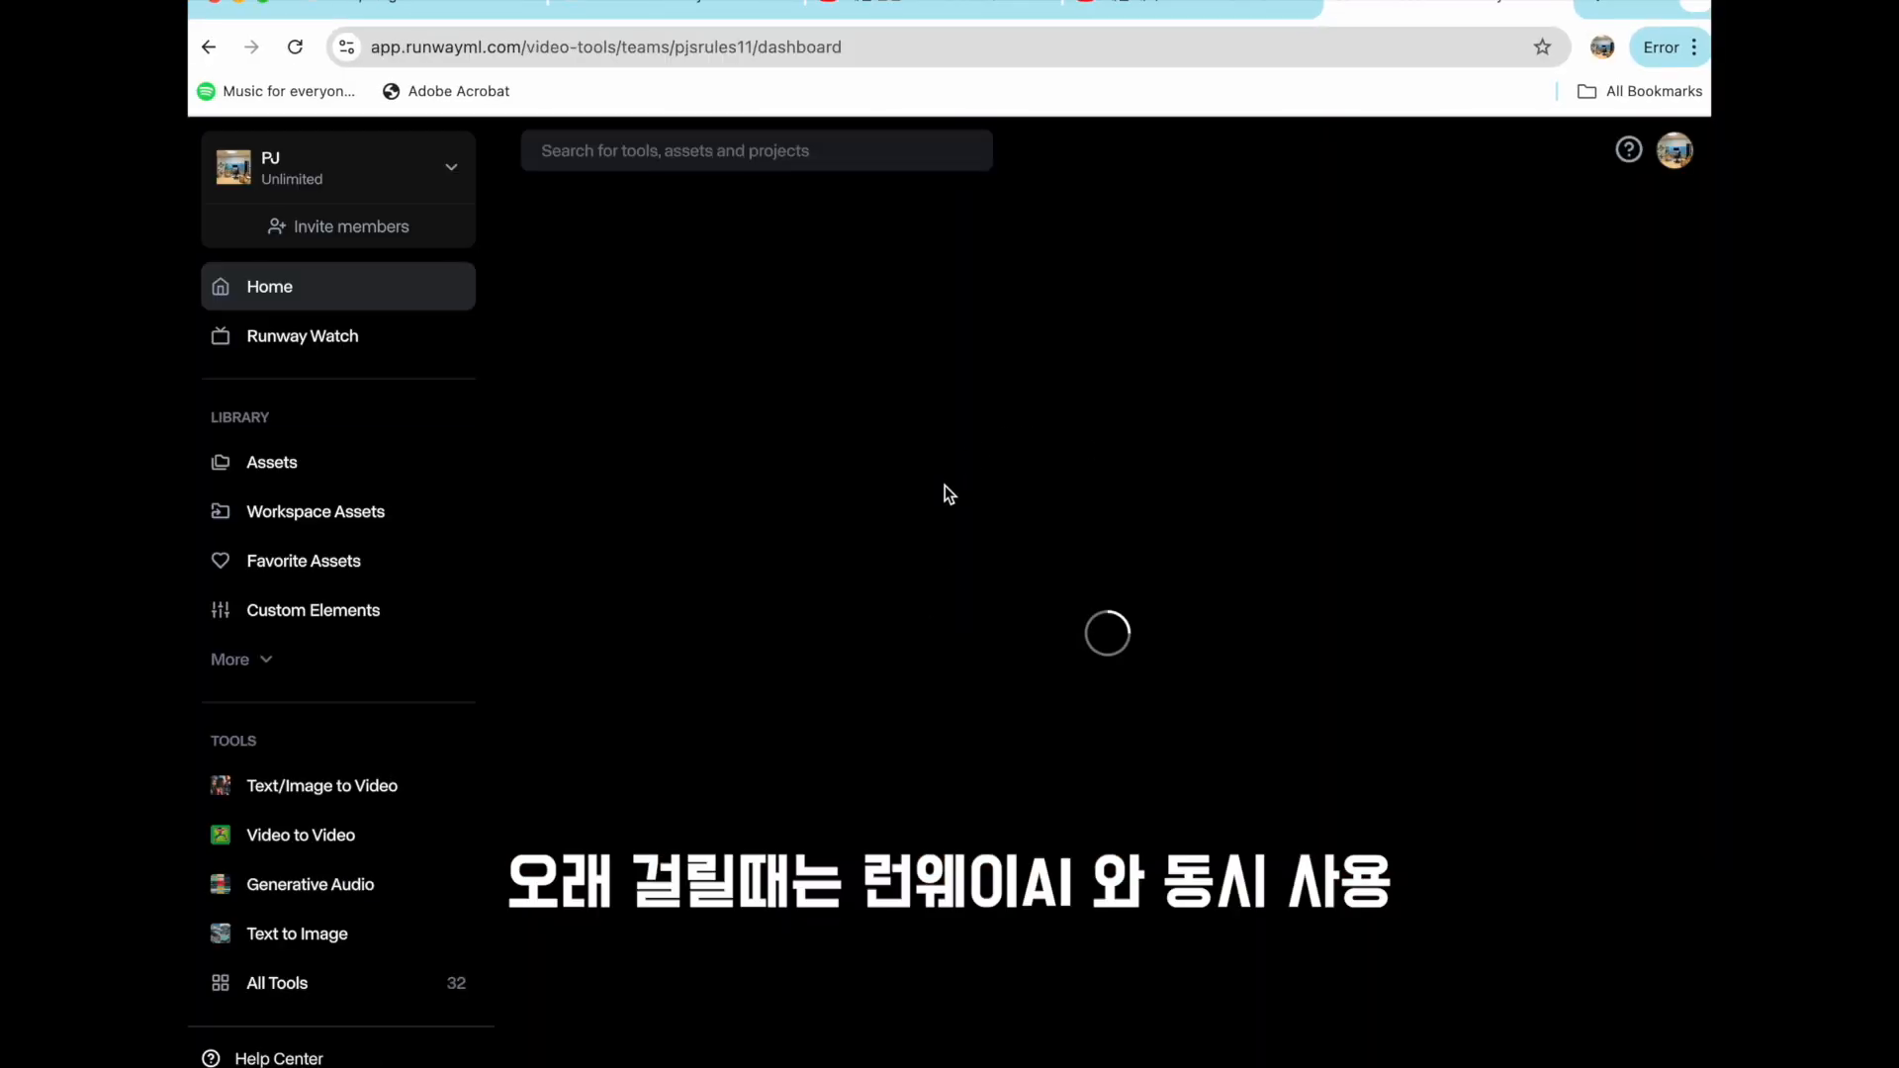
scroll(937, 646, down, 5)
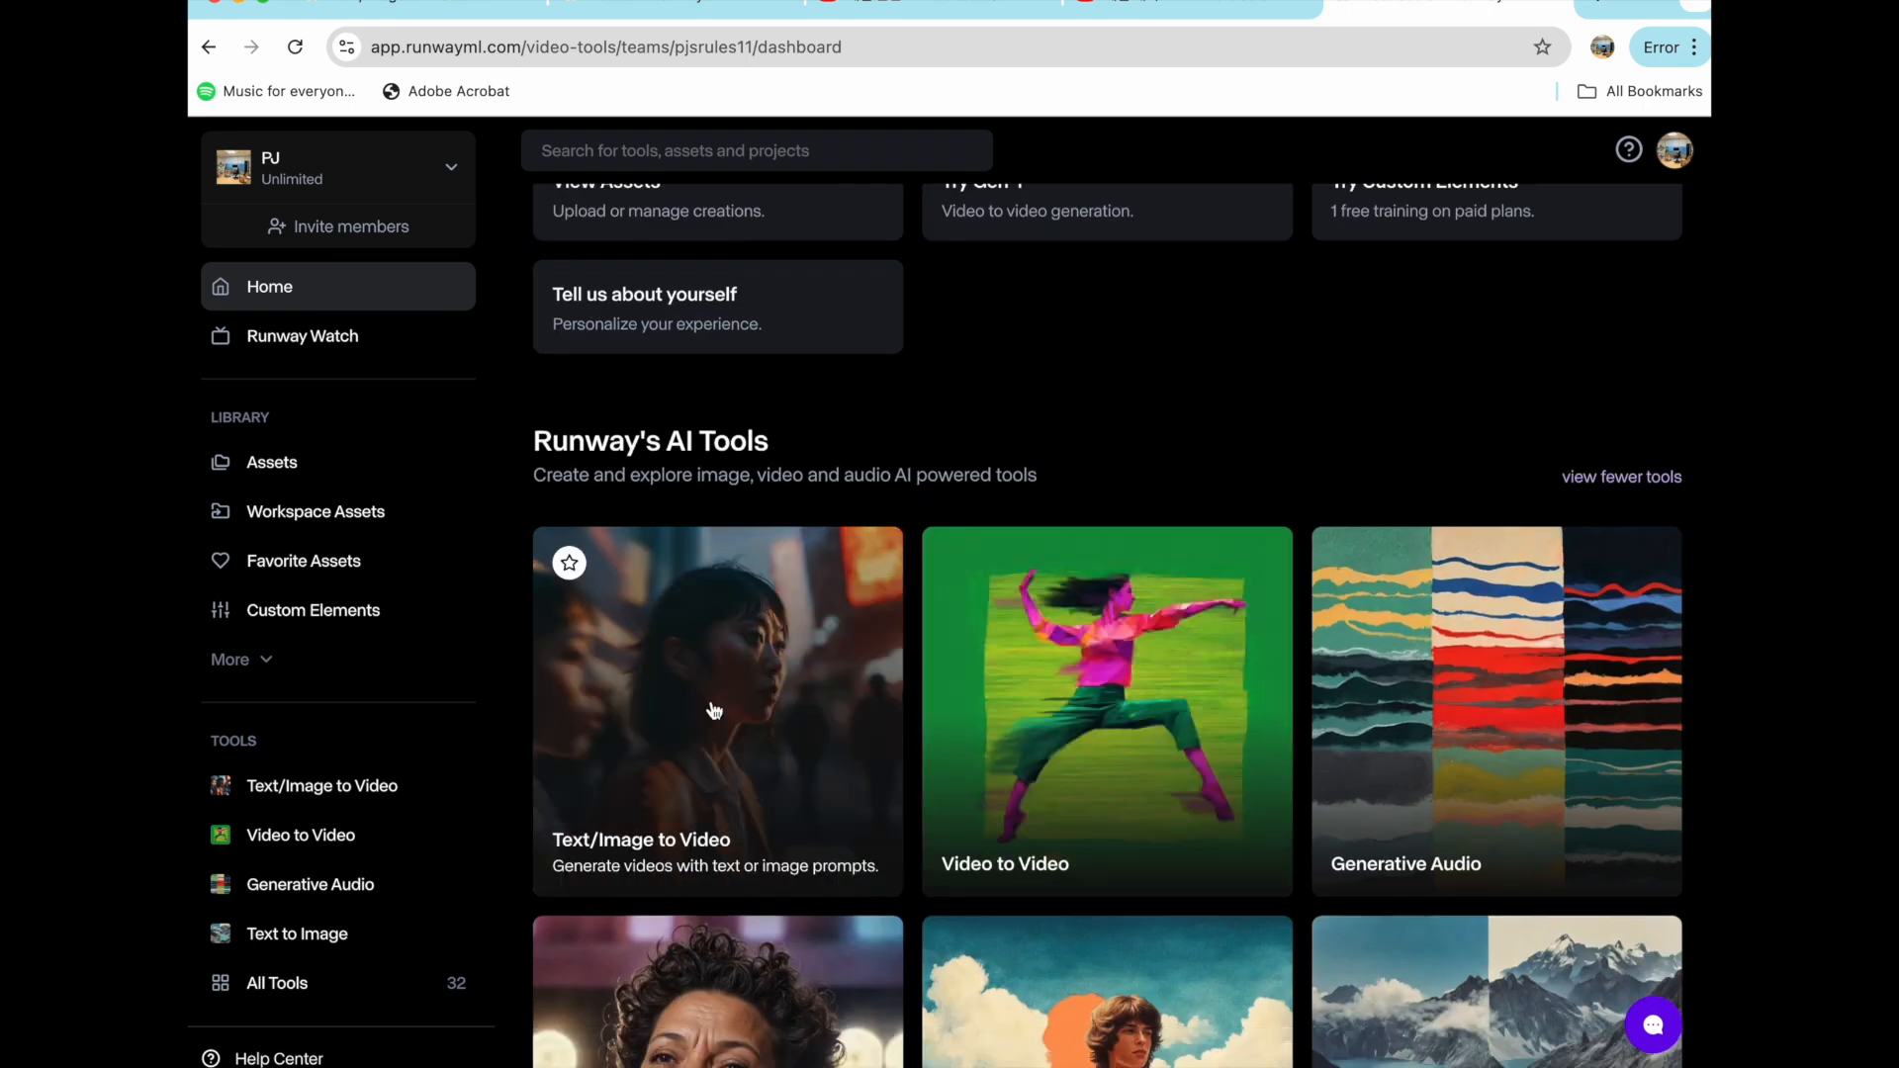
click(732, 705)
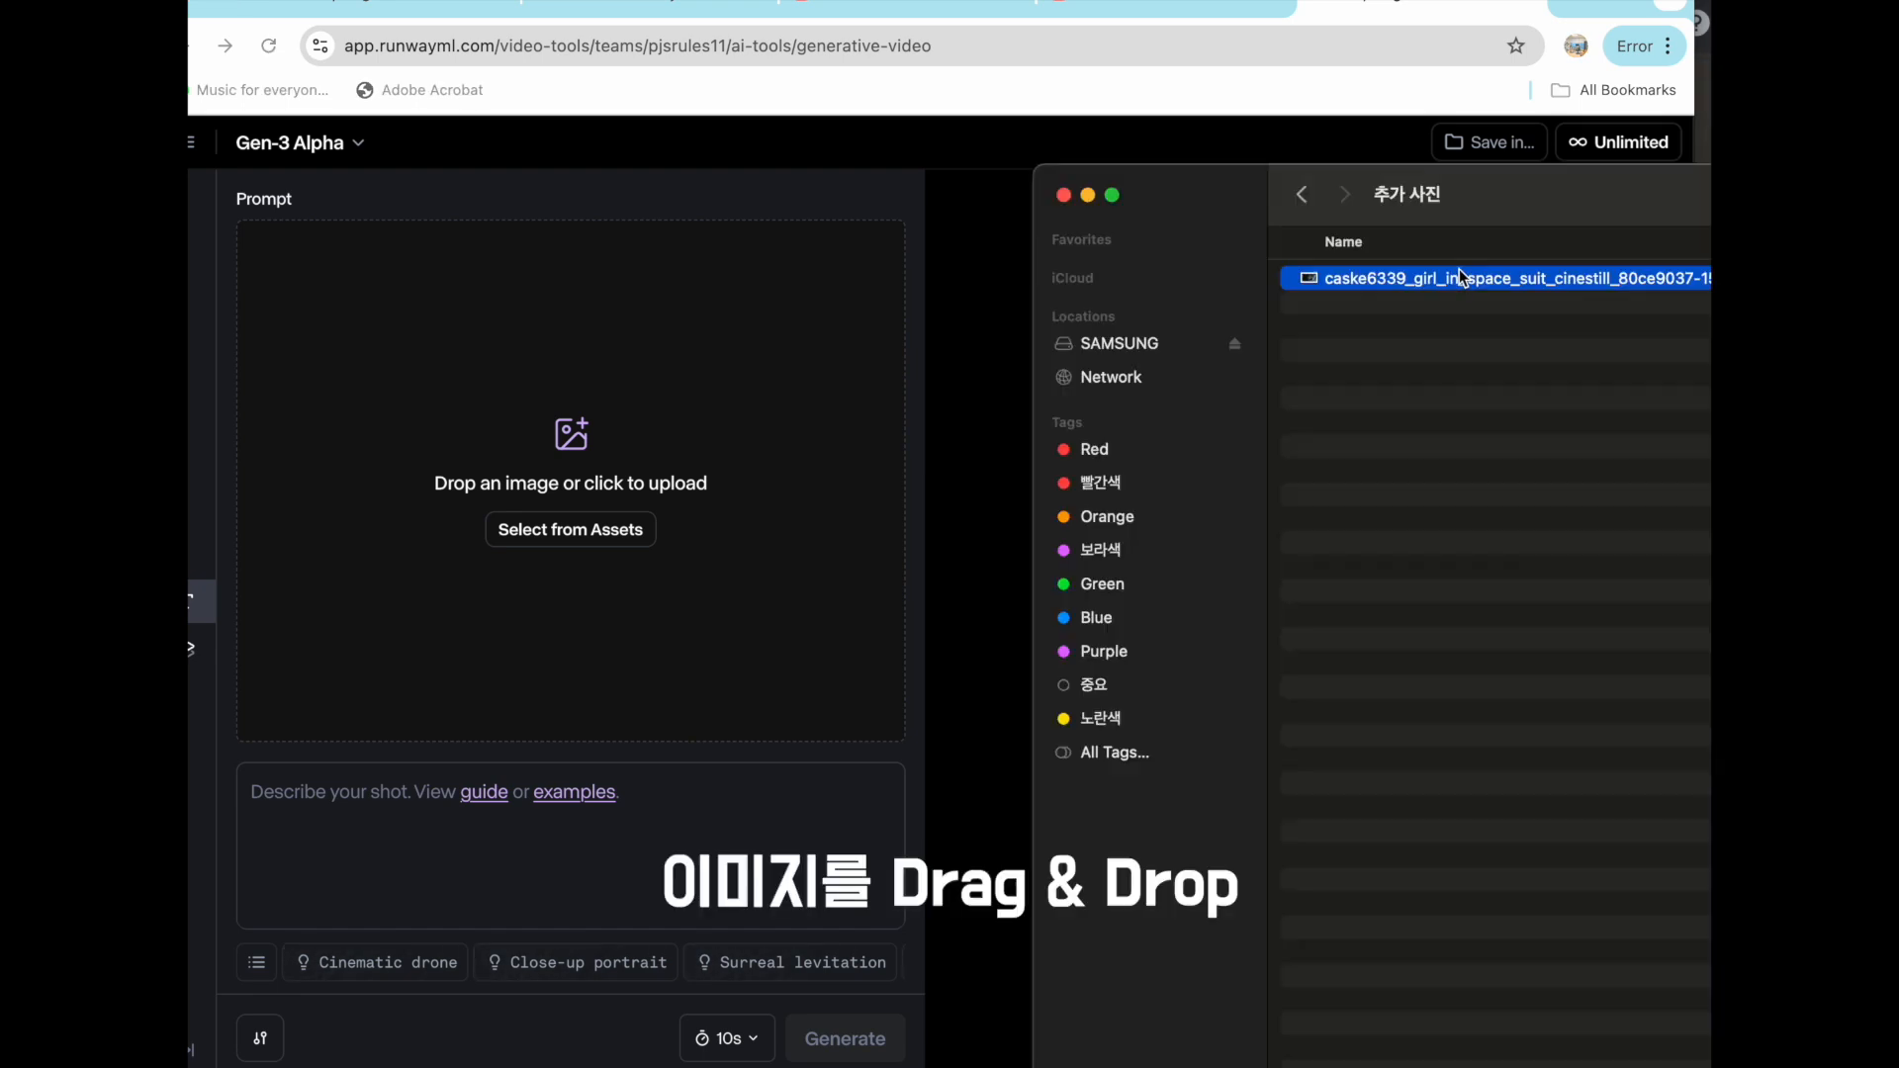
- Upload the saved space suit image as the Gen-3 Alpha prompt image and set the video duration to 5s
drag(1463, 280, 594, 465)
key(super+Tab)
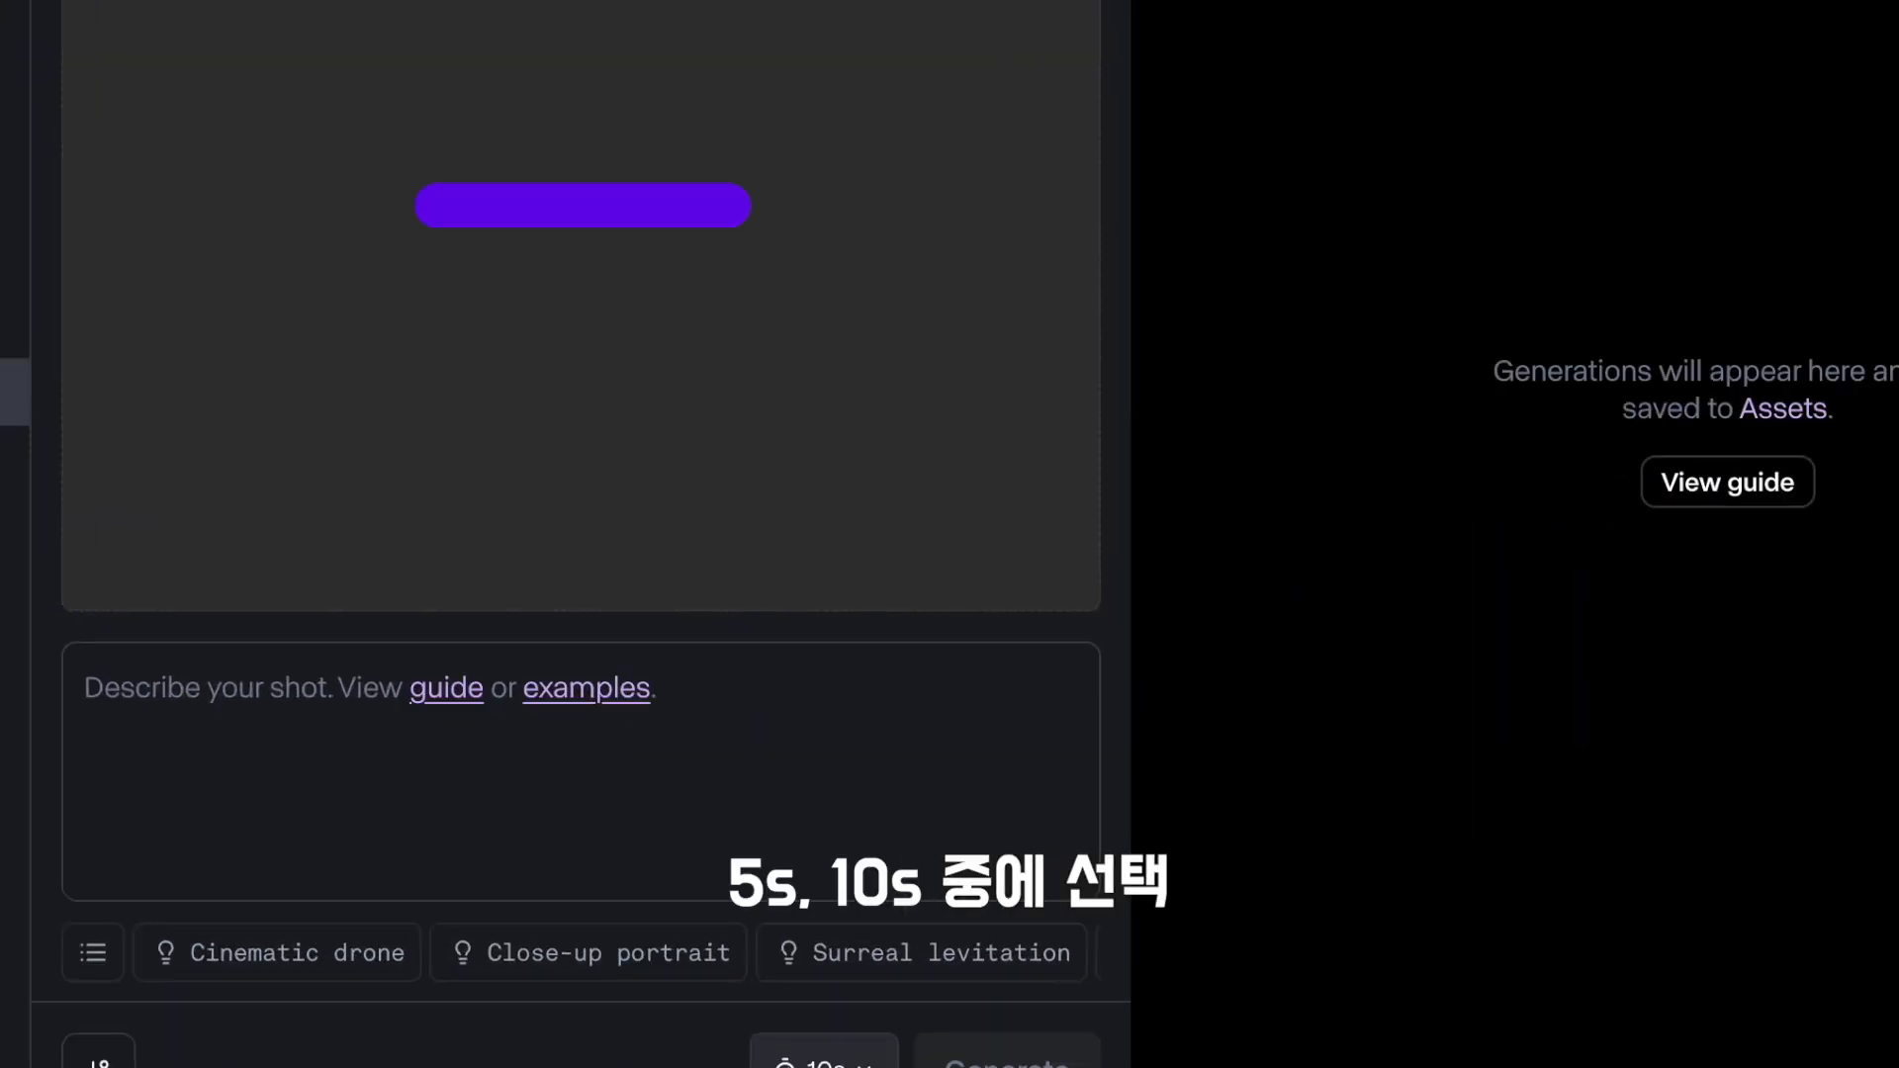
click(727, 1039)
click(761, 932)
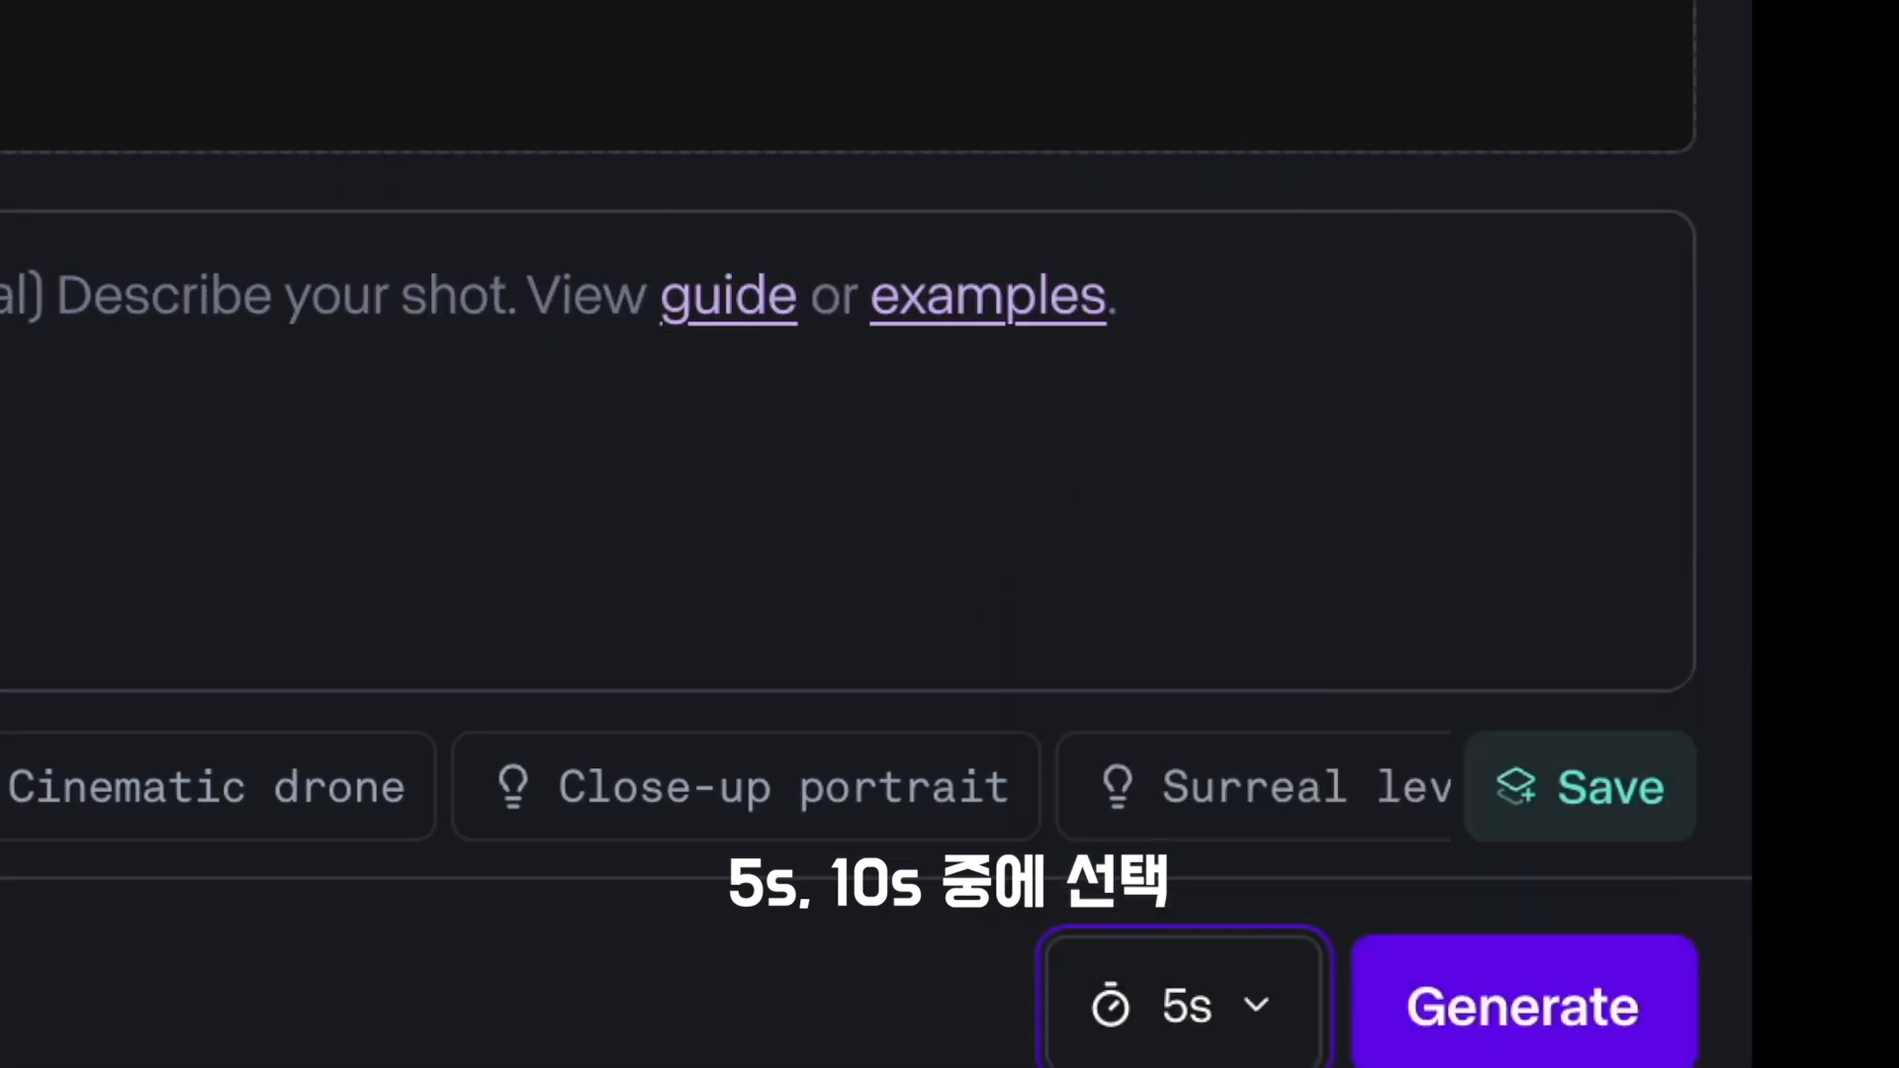
- Switch the model to Gen-2 to look at its camera controls and prompt section, and return to Gen-3 Alpha
click(327, 84)
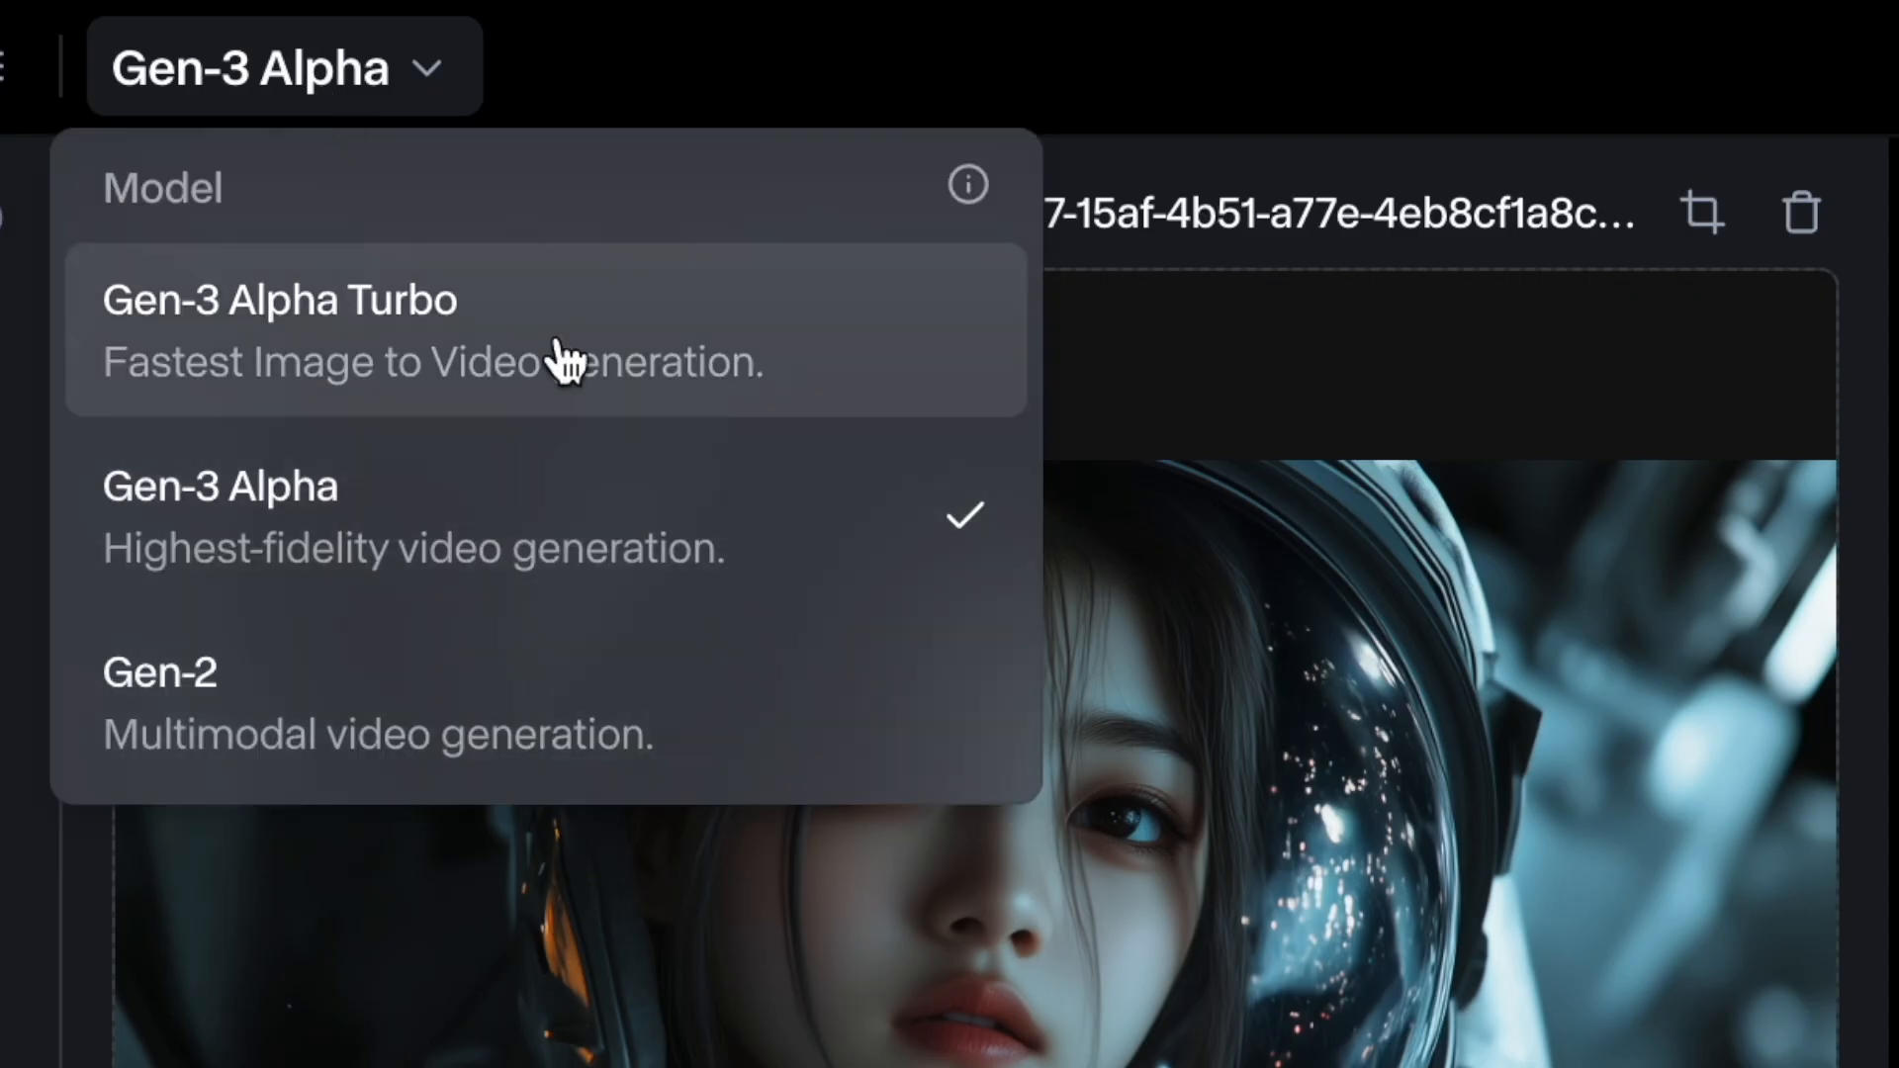
click(623, 710)
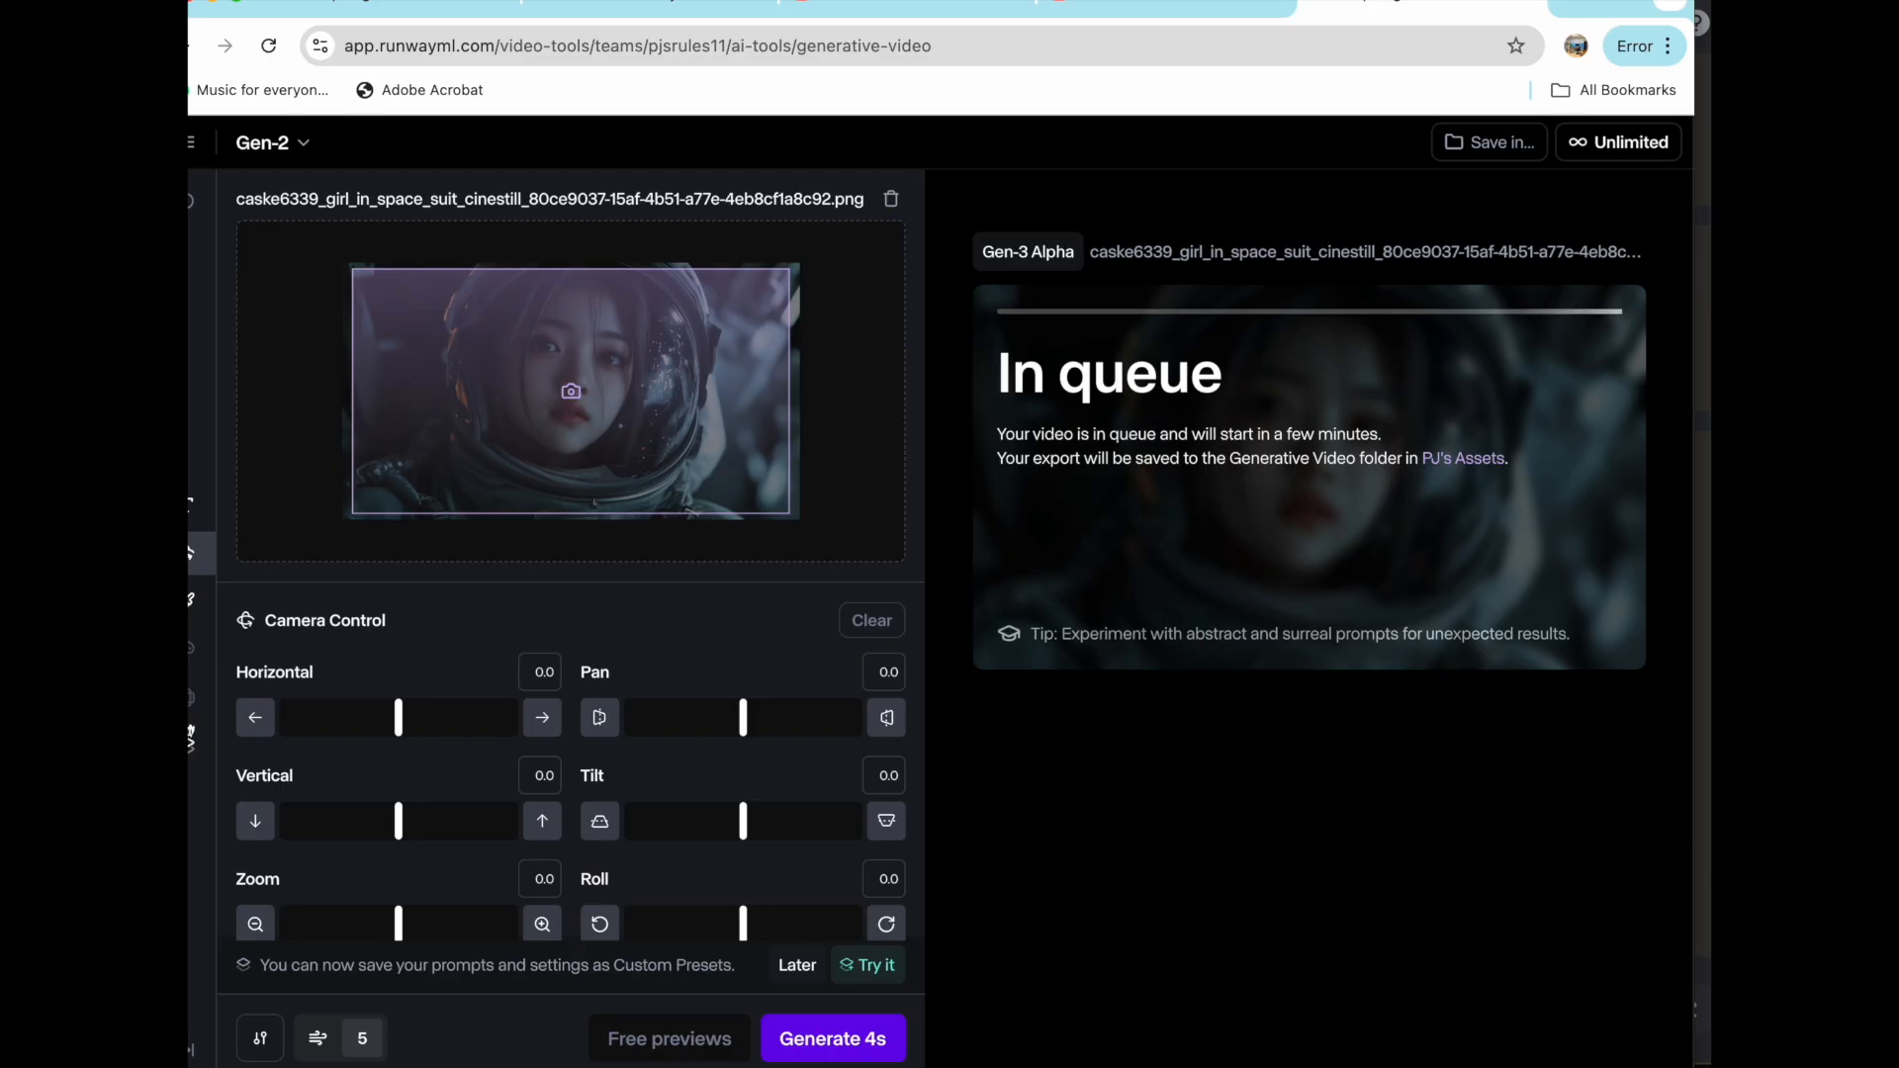
click(195, 743)
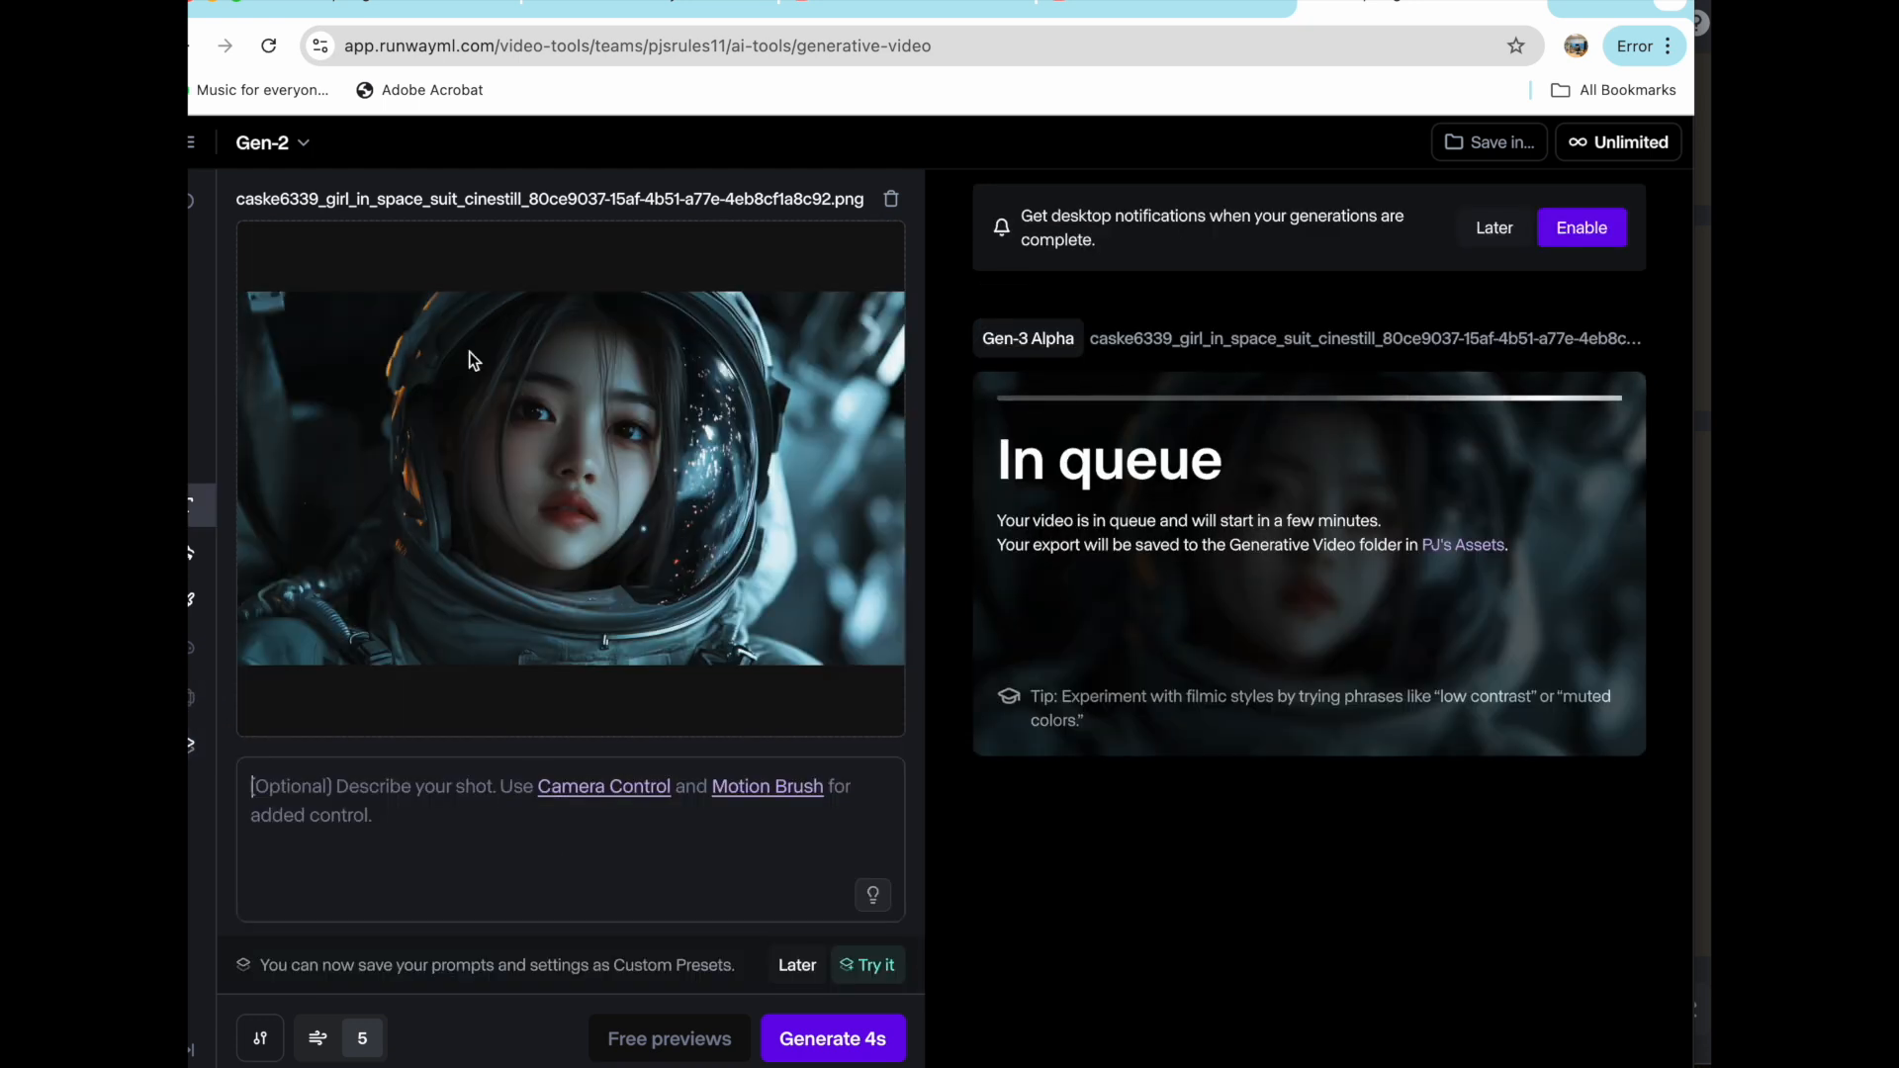
click(293, 143)
click(356, 317)
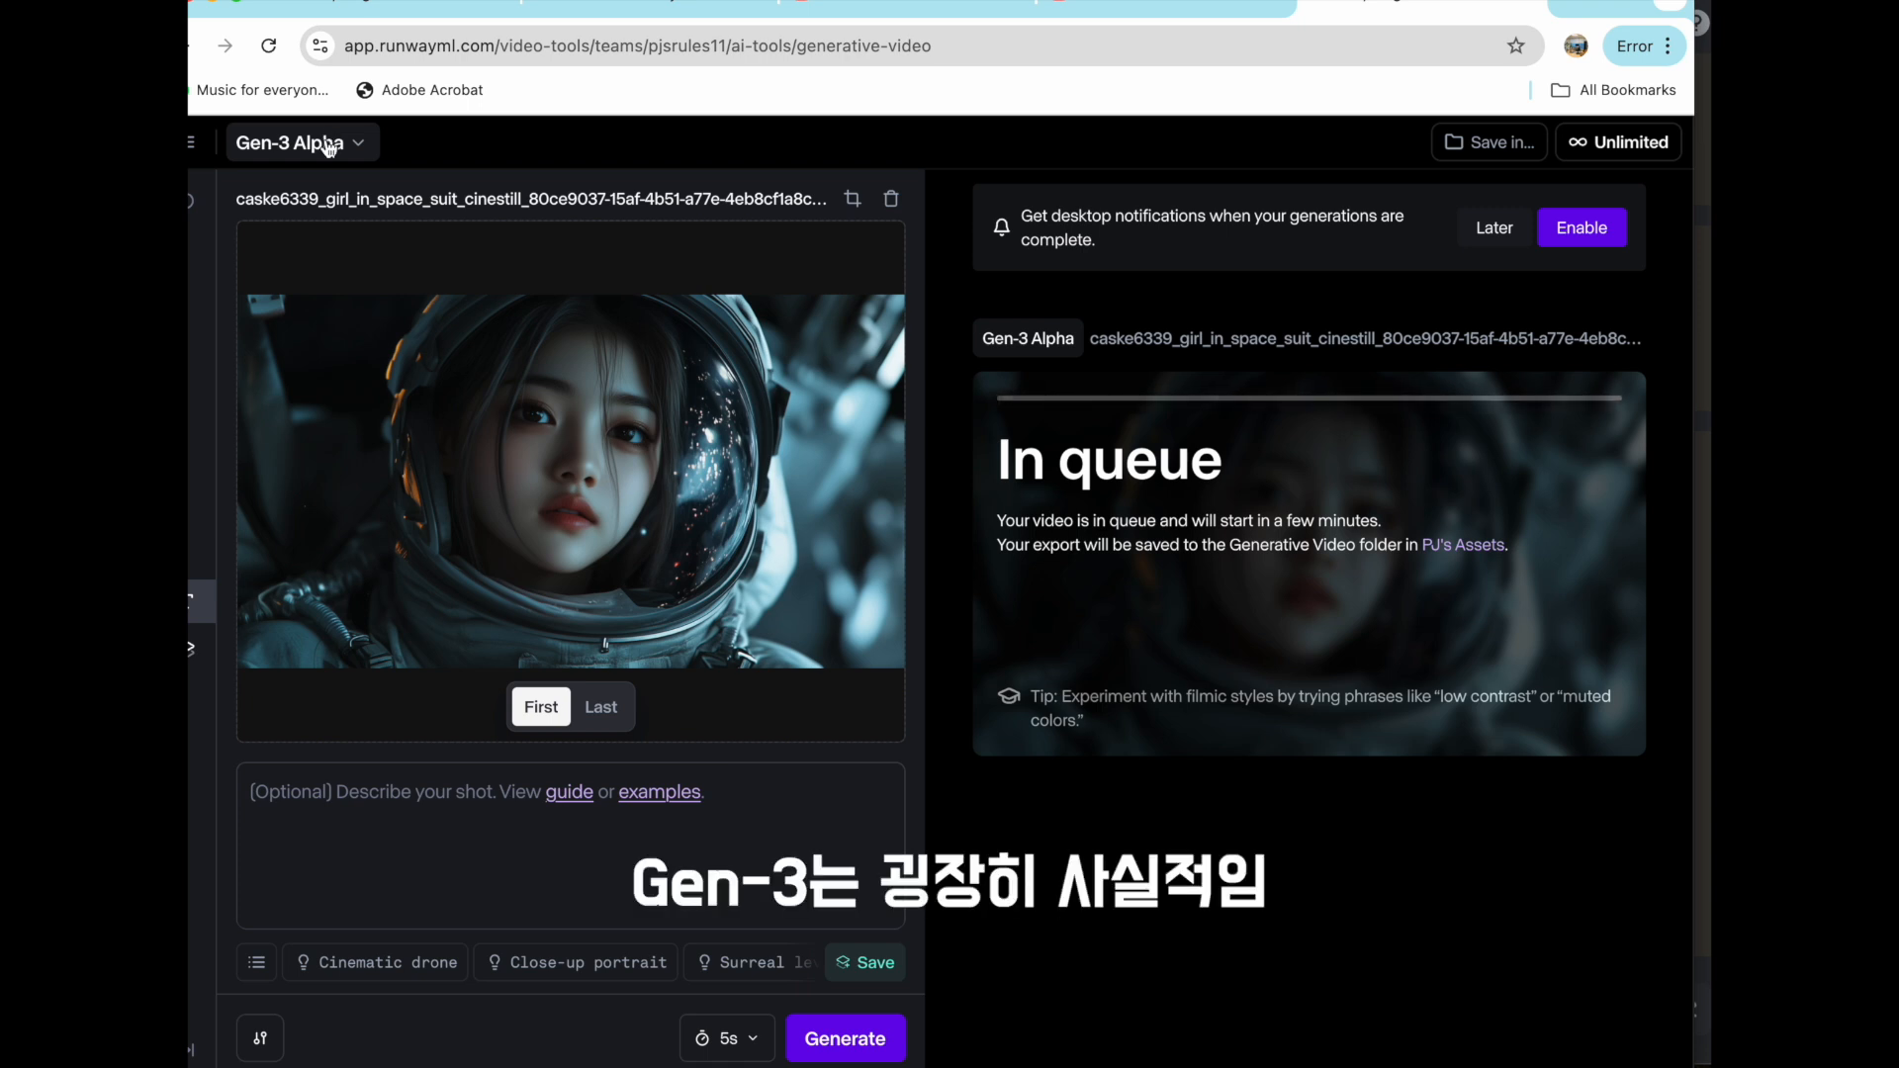
click(330, 146)
click(329, 145)
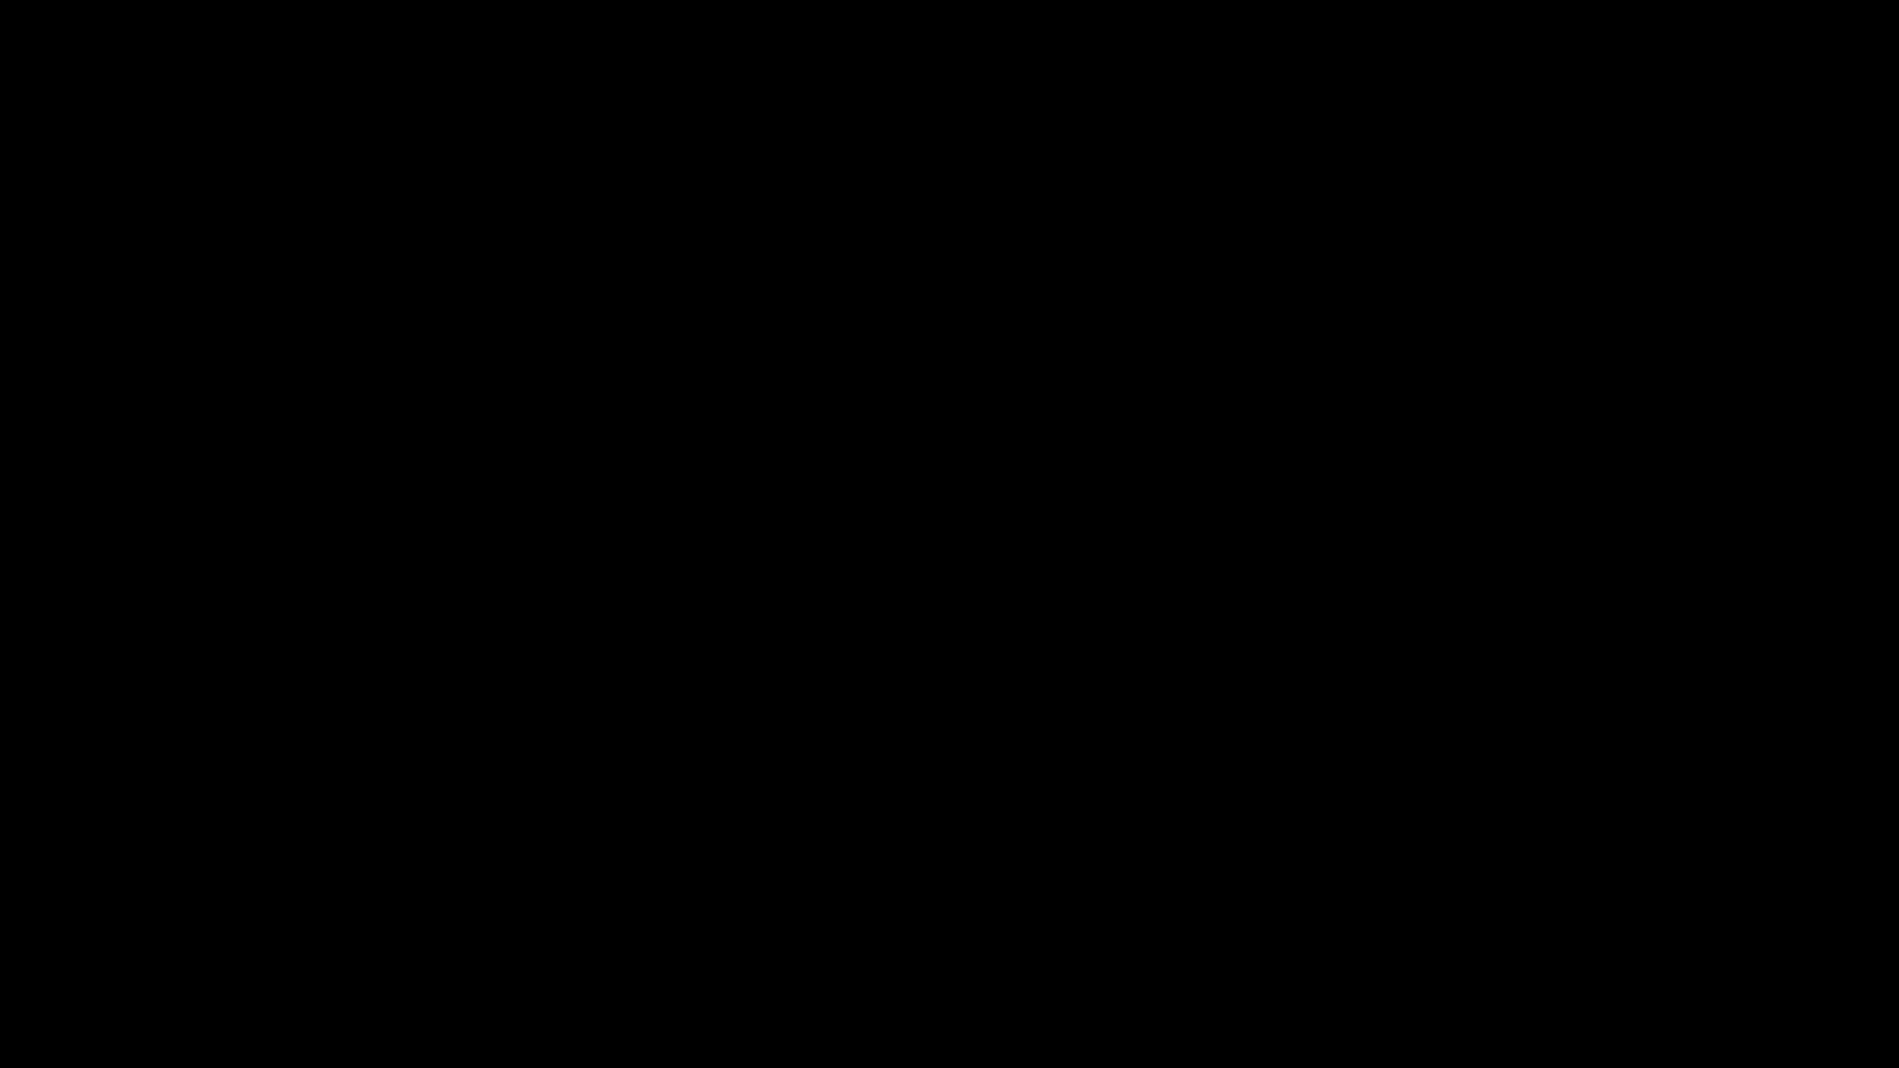
- Switch to Discord and view the enlarged image grid of the female astronaut rejoicing with raised hands
scroll(634, 397, up, 1)
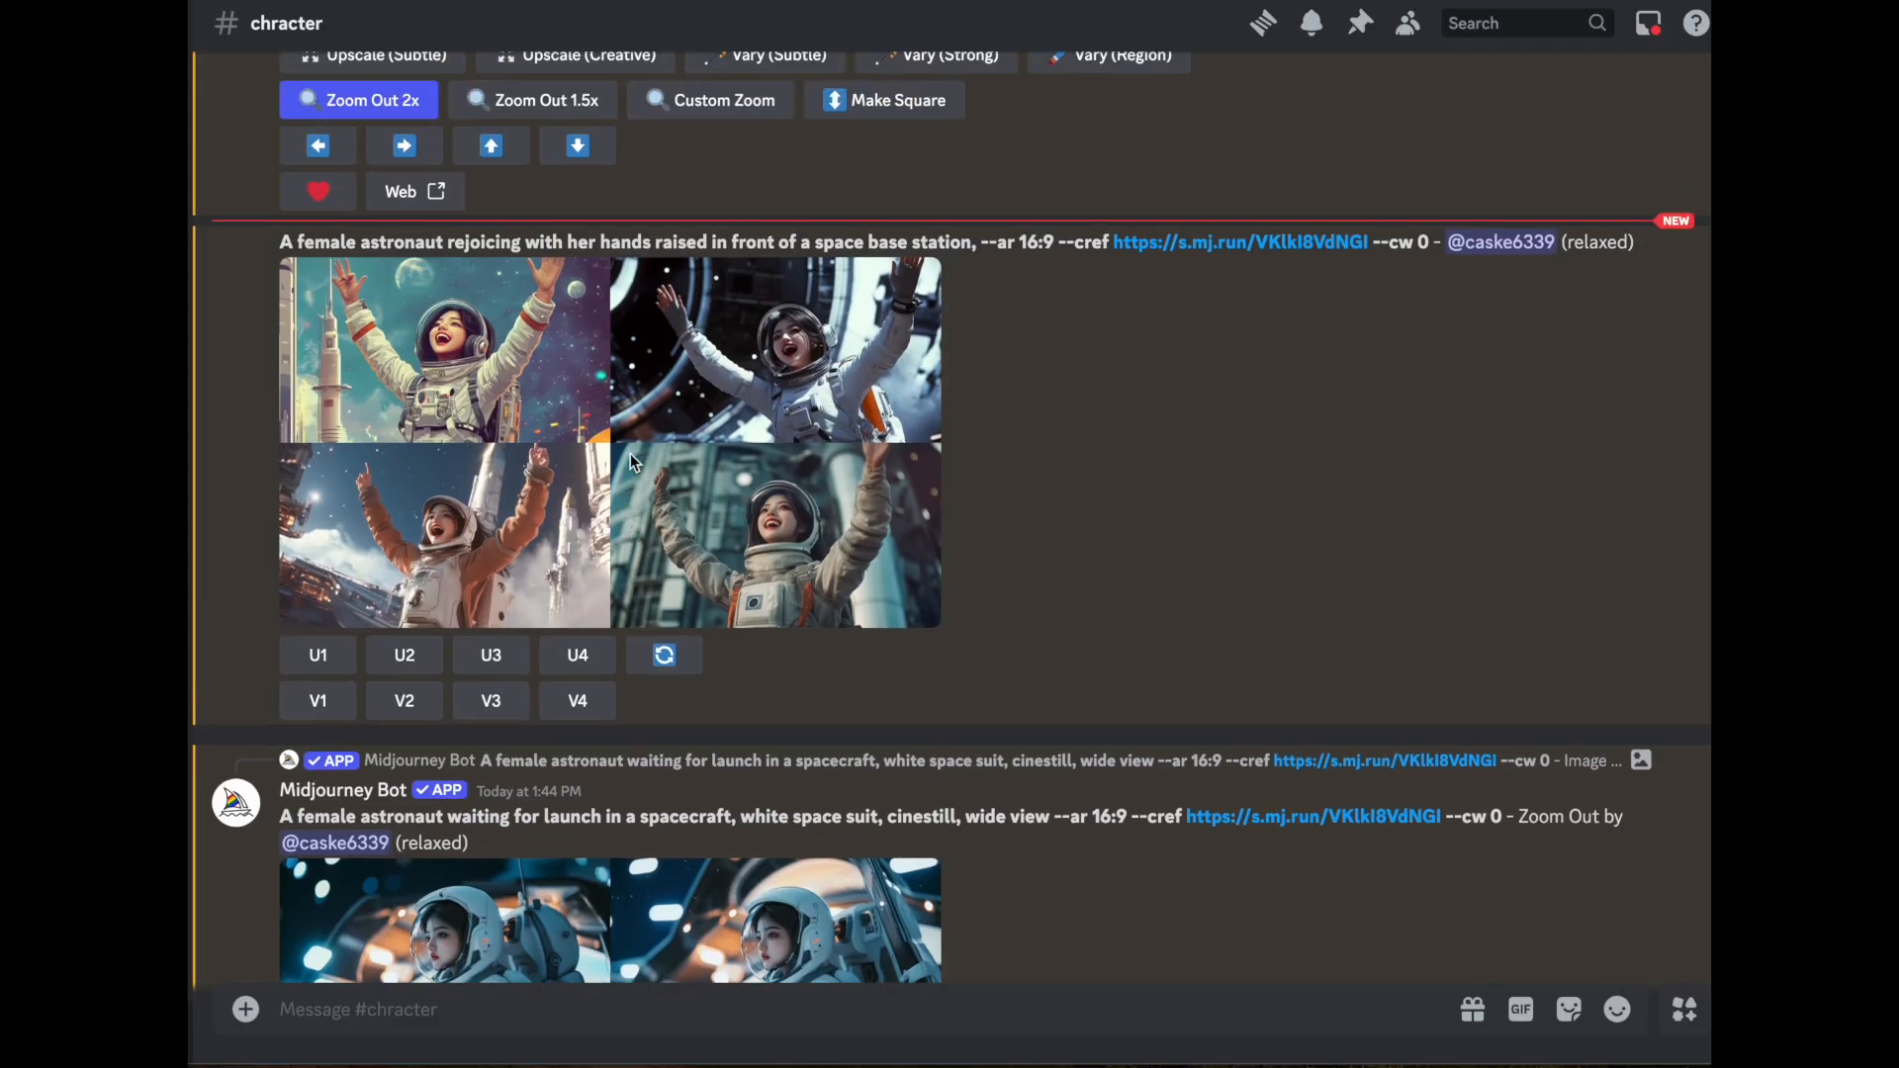
click(638, 484)
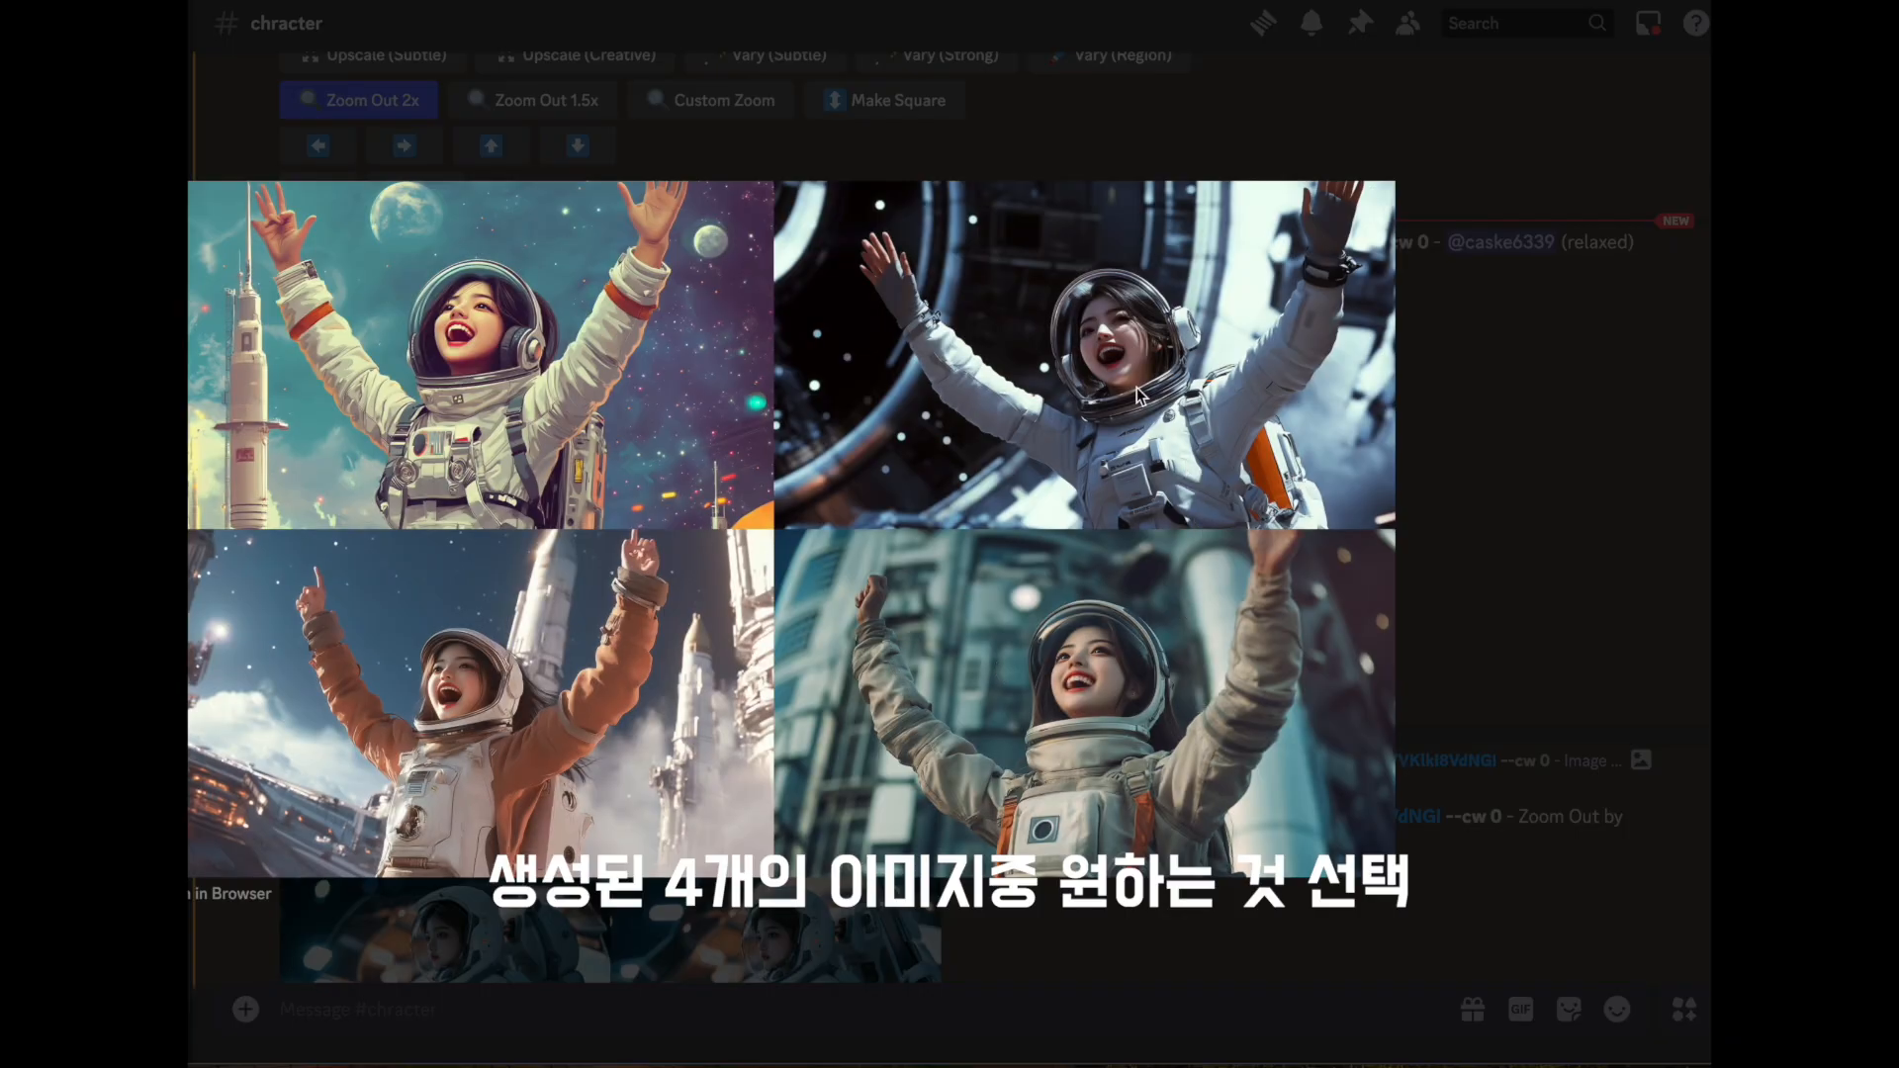
click(1590, 547)
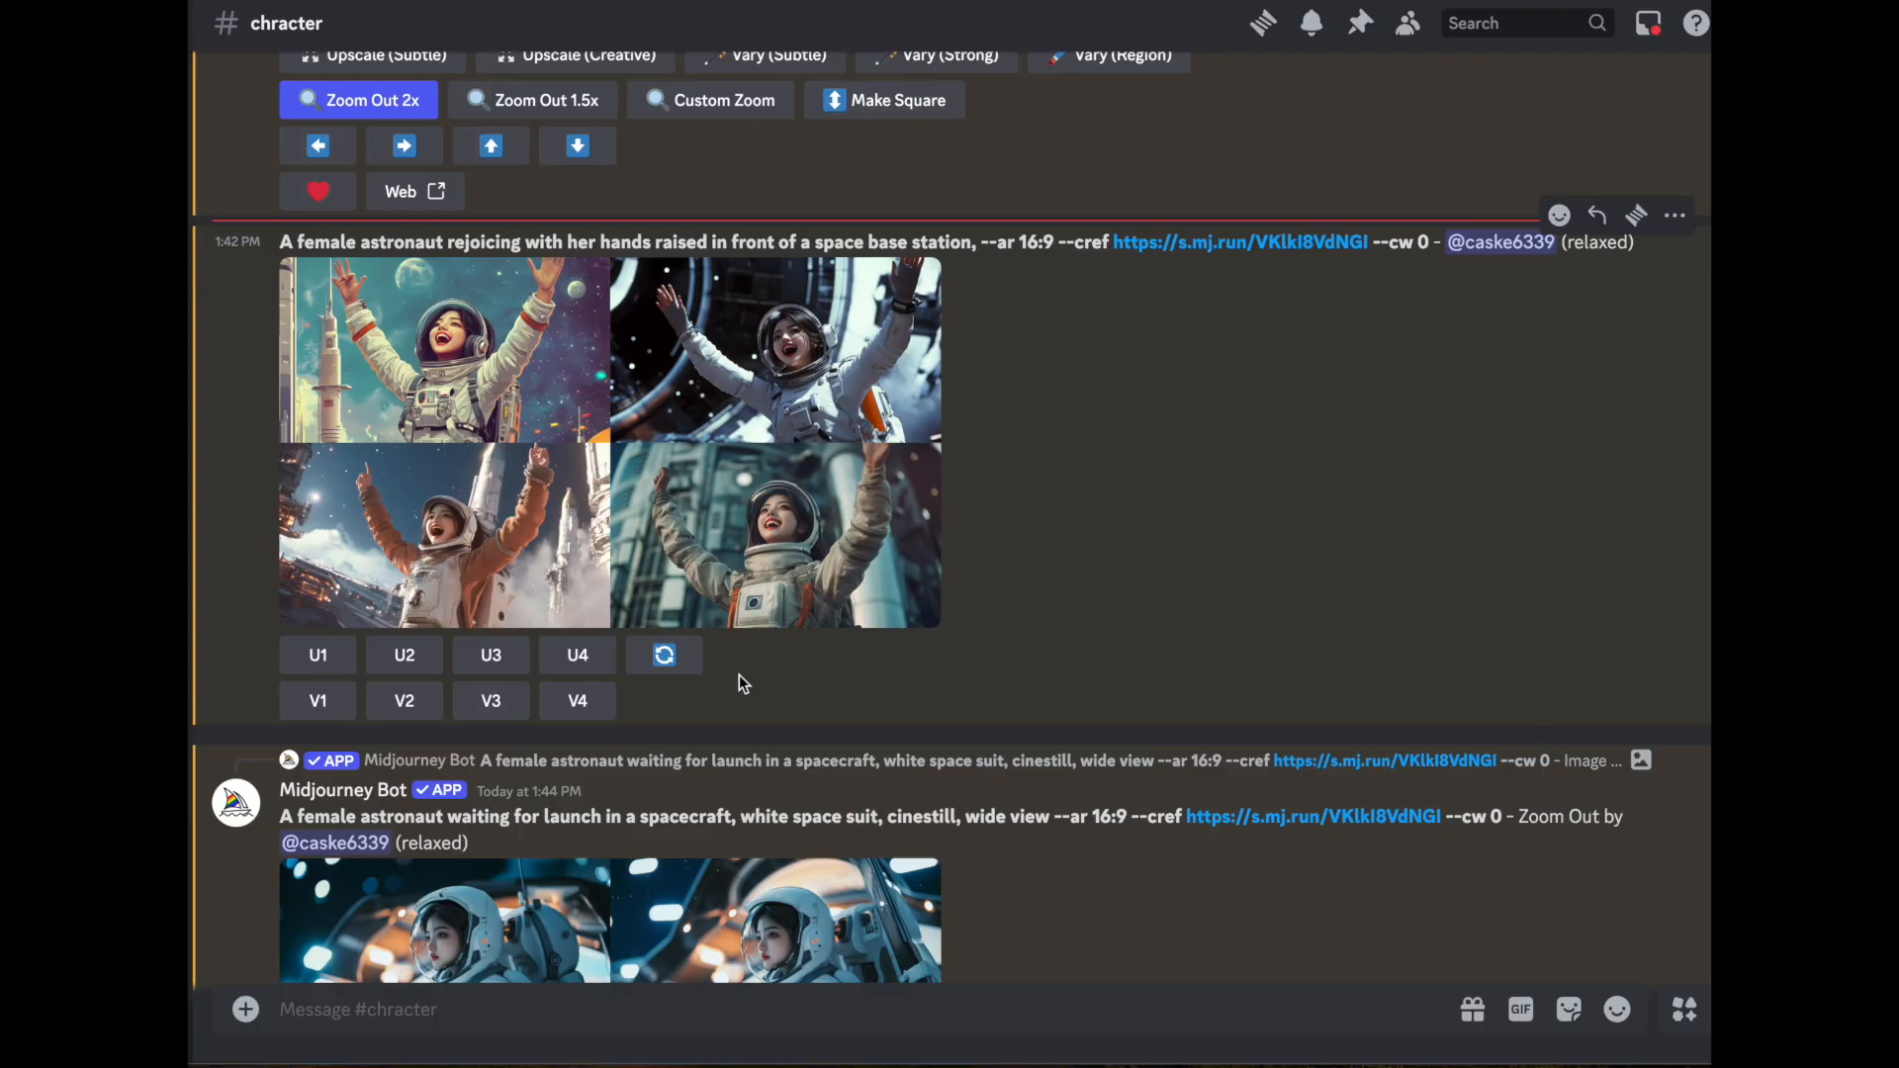
- Create variations of the fourth rejoicing astronaut image, once with the original prompt and once with --s 600 added
click(578, 701)
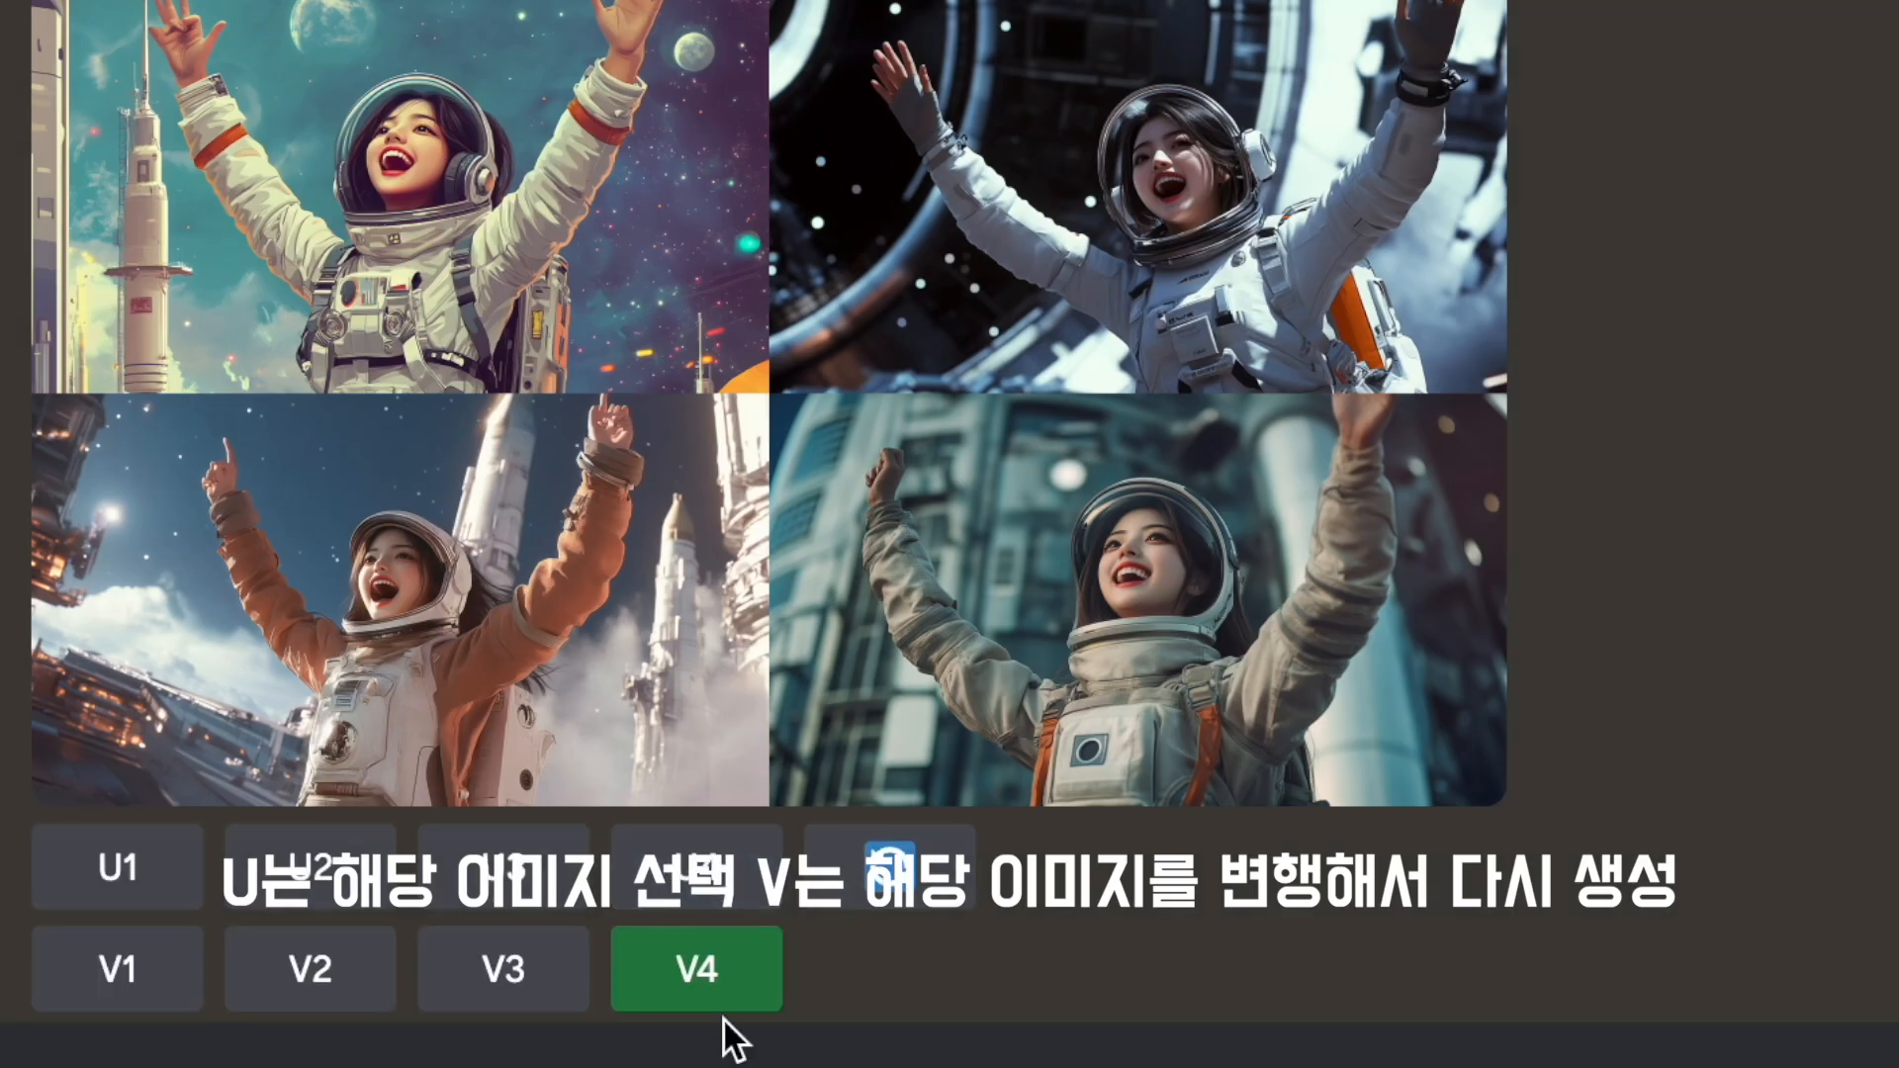
click(720, 993)
click(1530, 969)
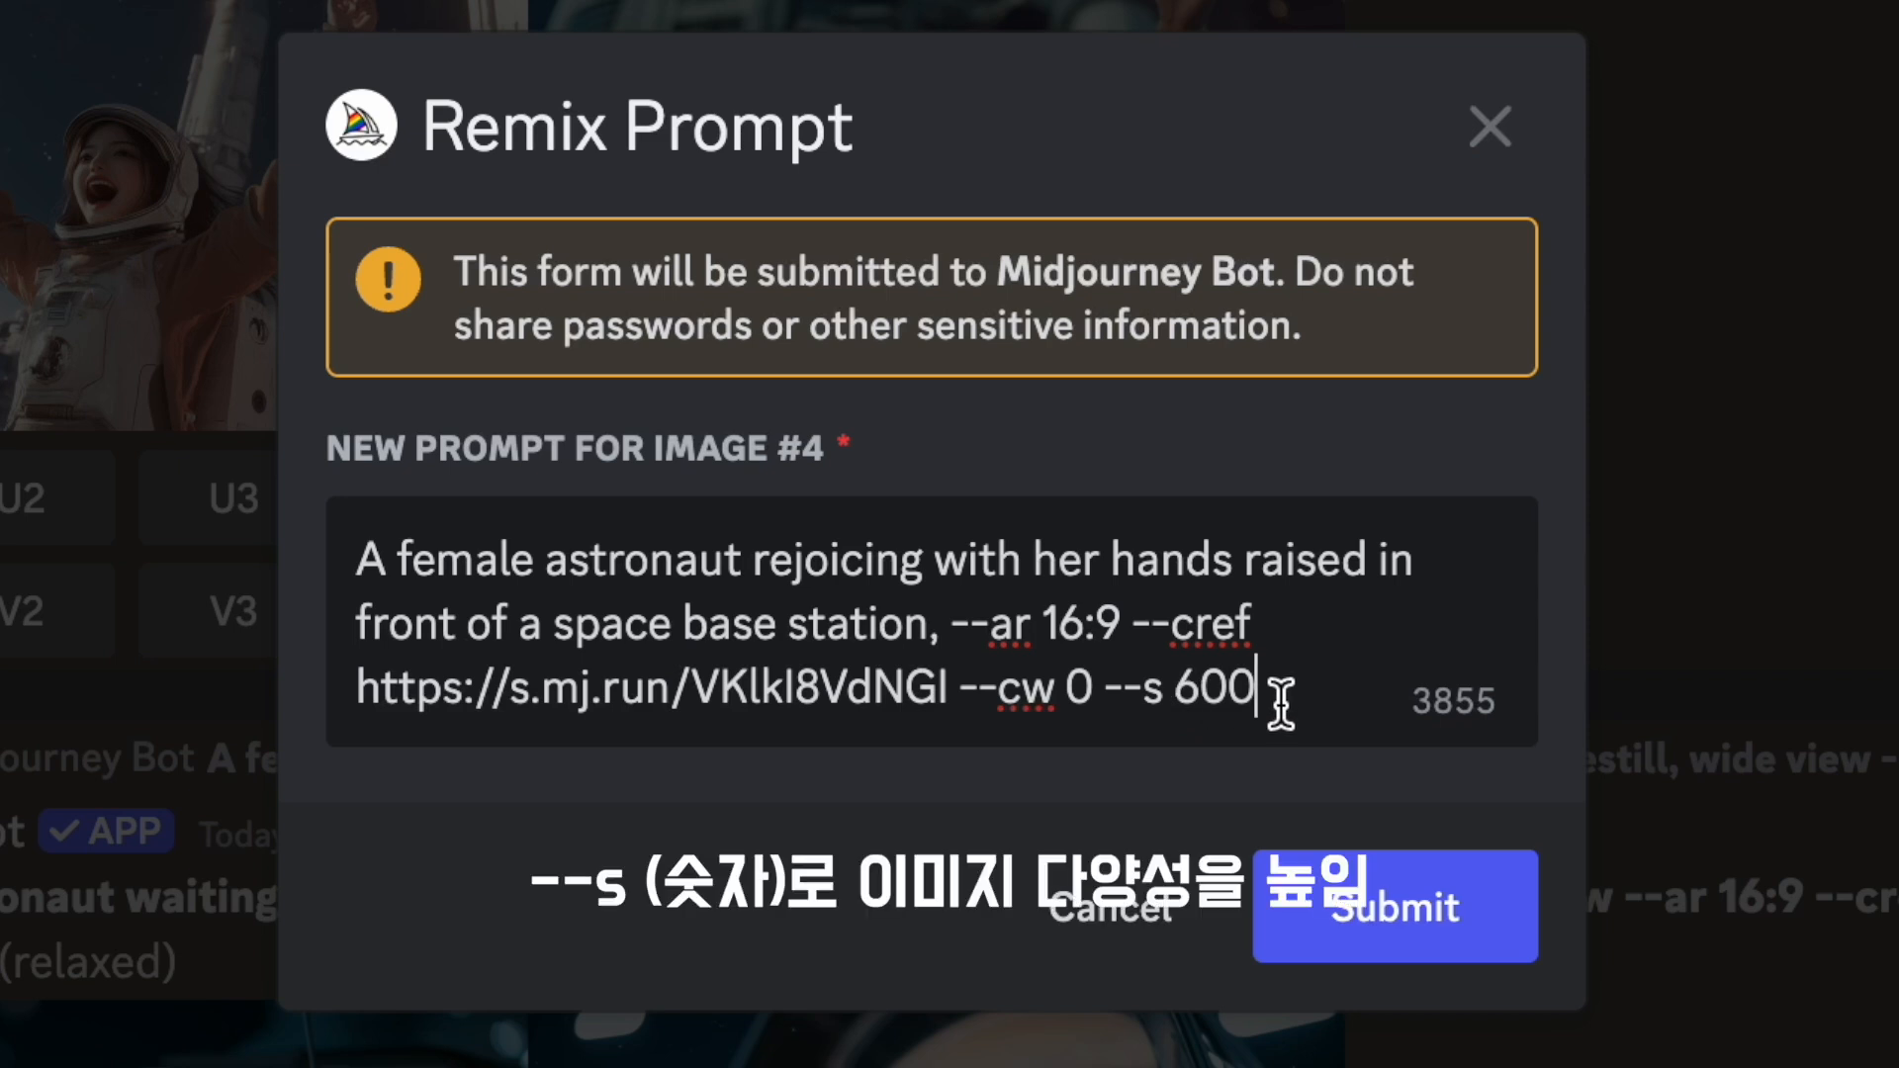
click(1348, 907)
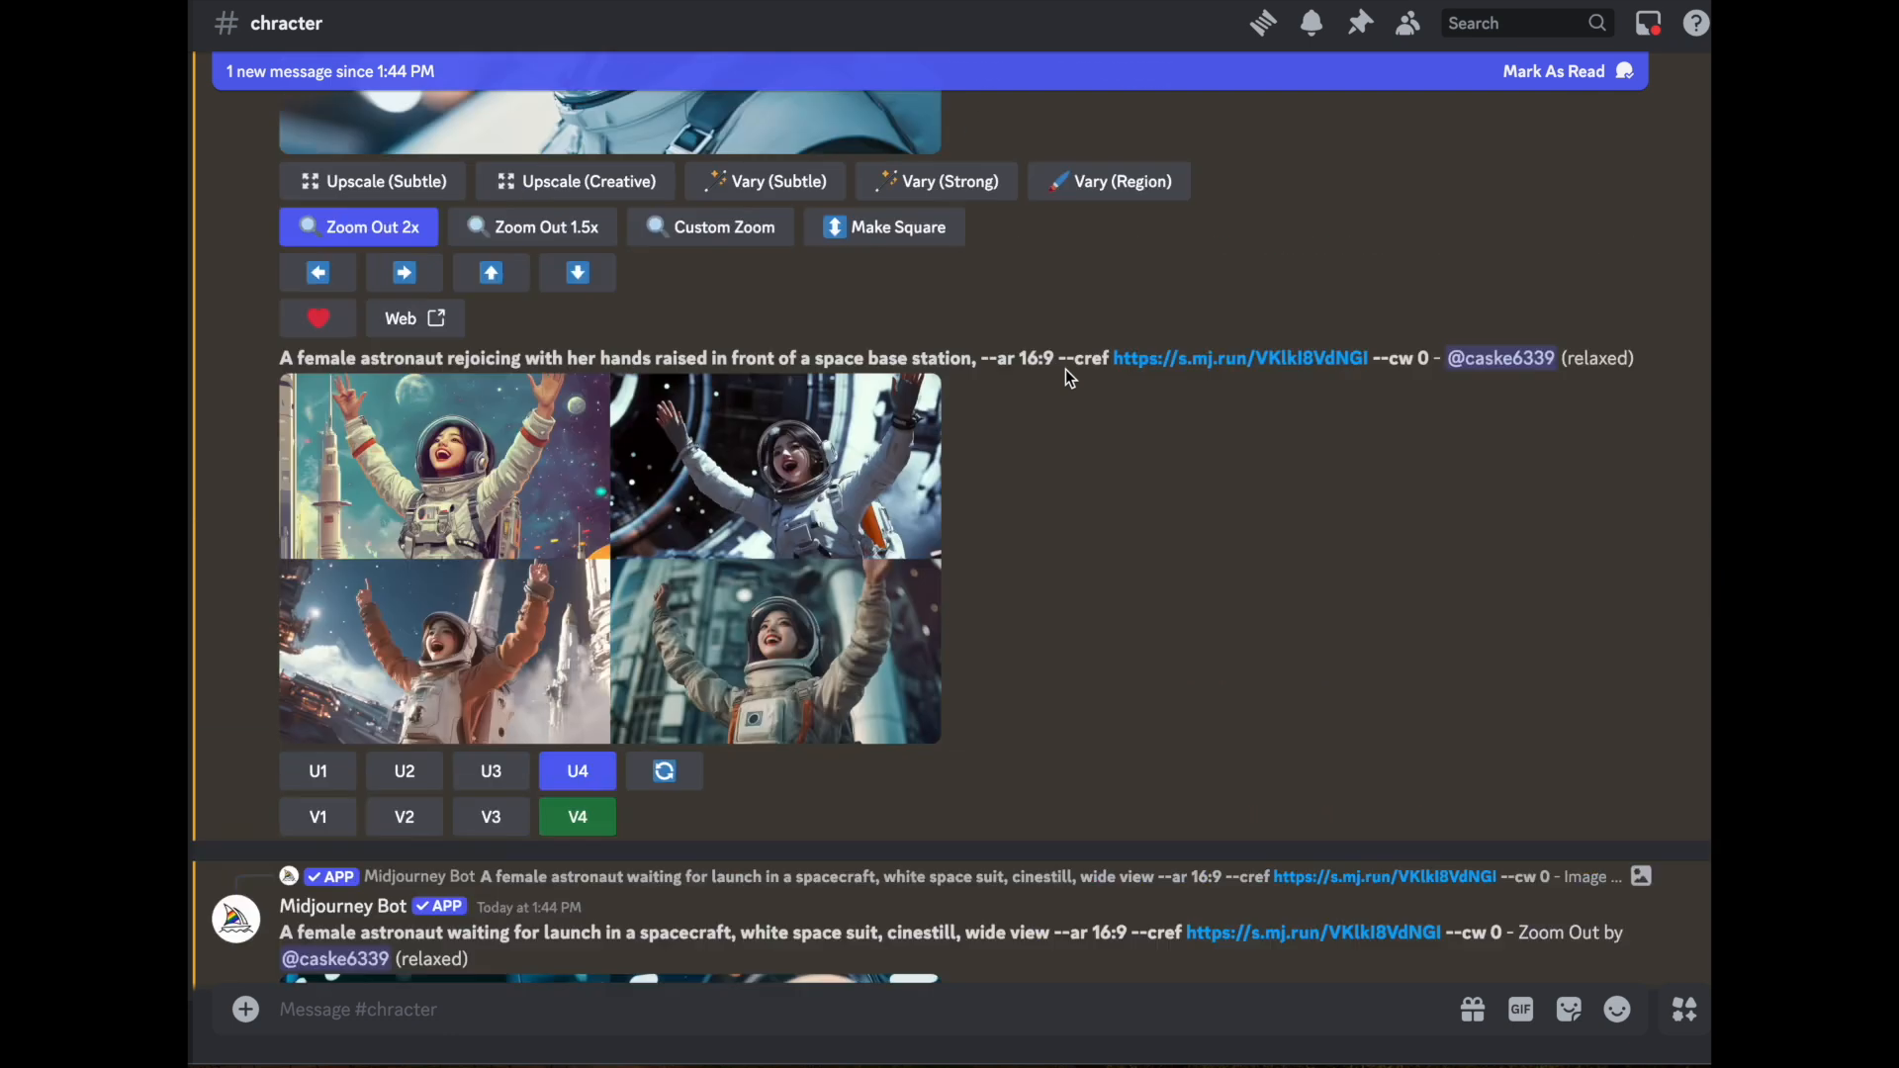
scroll(1065, 370, up, 5)
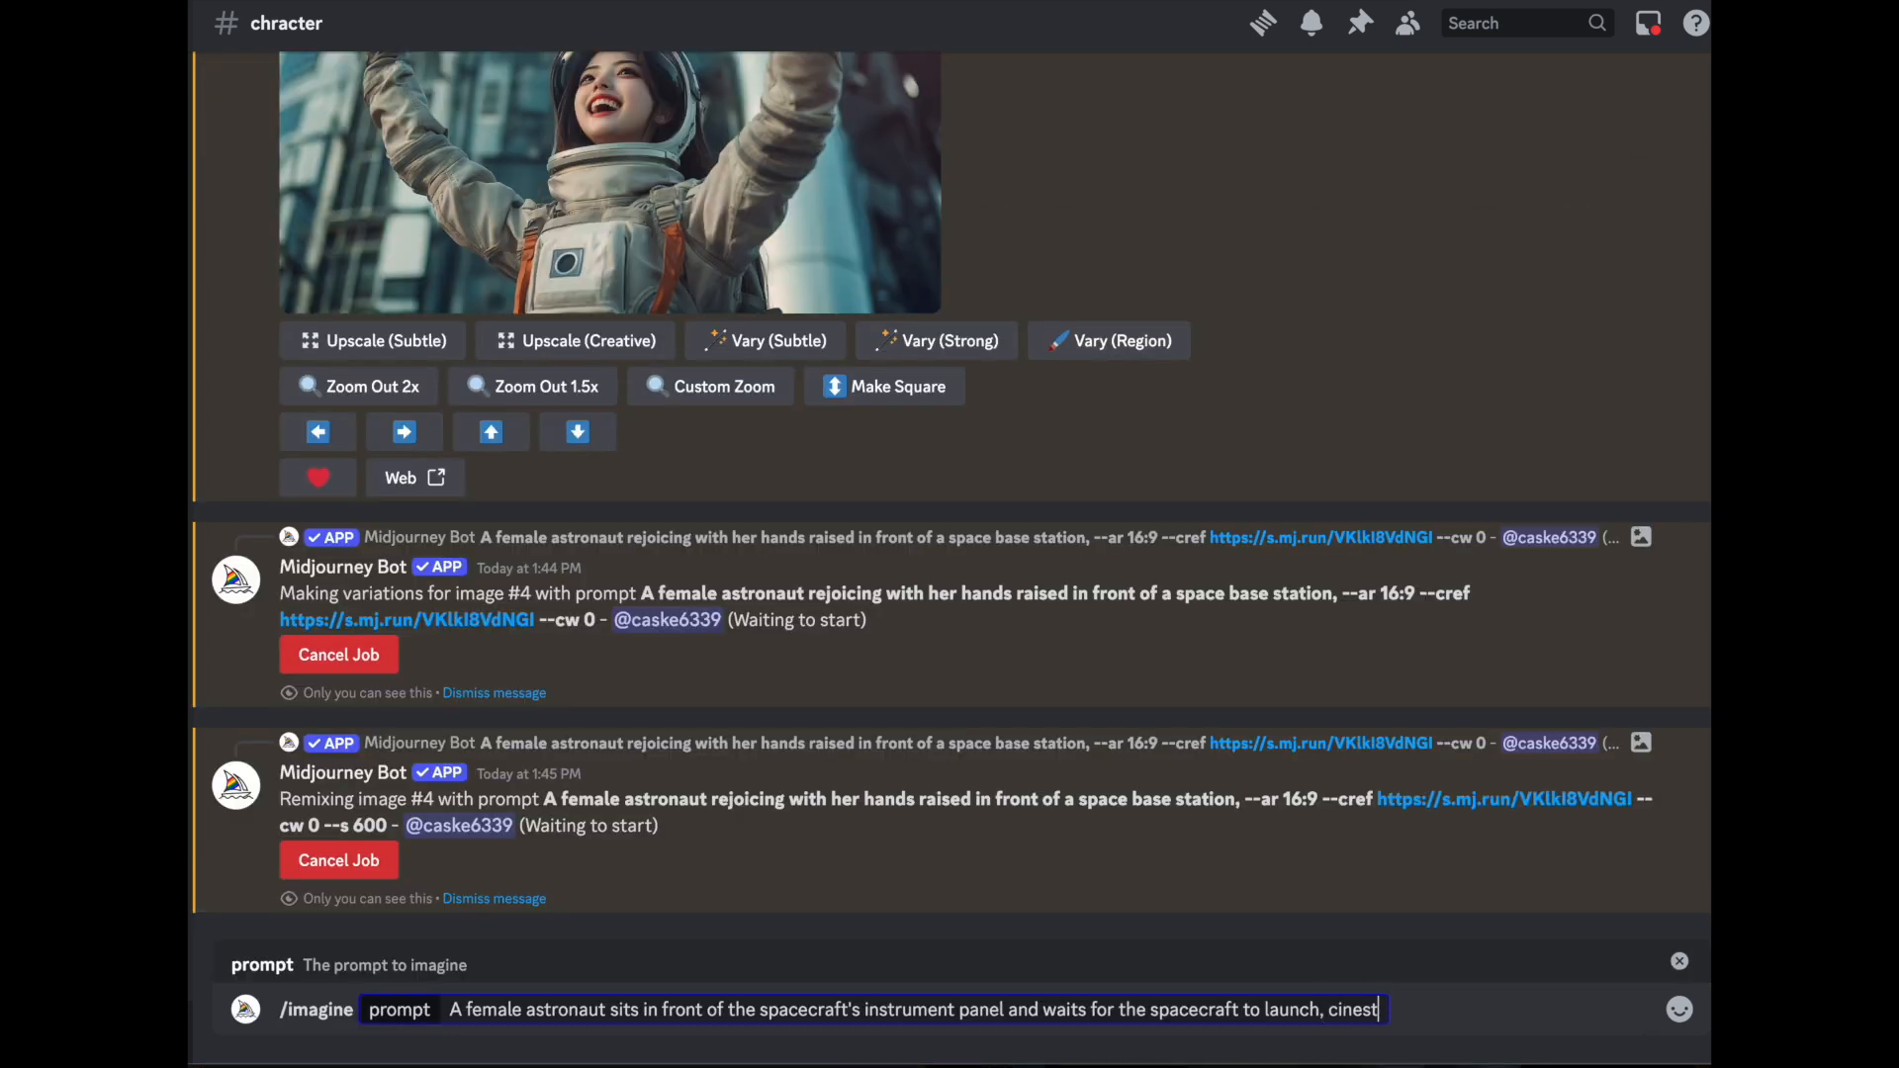
text(--ar 16:9 --cref https://s.mj.run/VKlkI8VdNGI --cw 0)
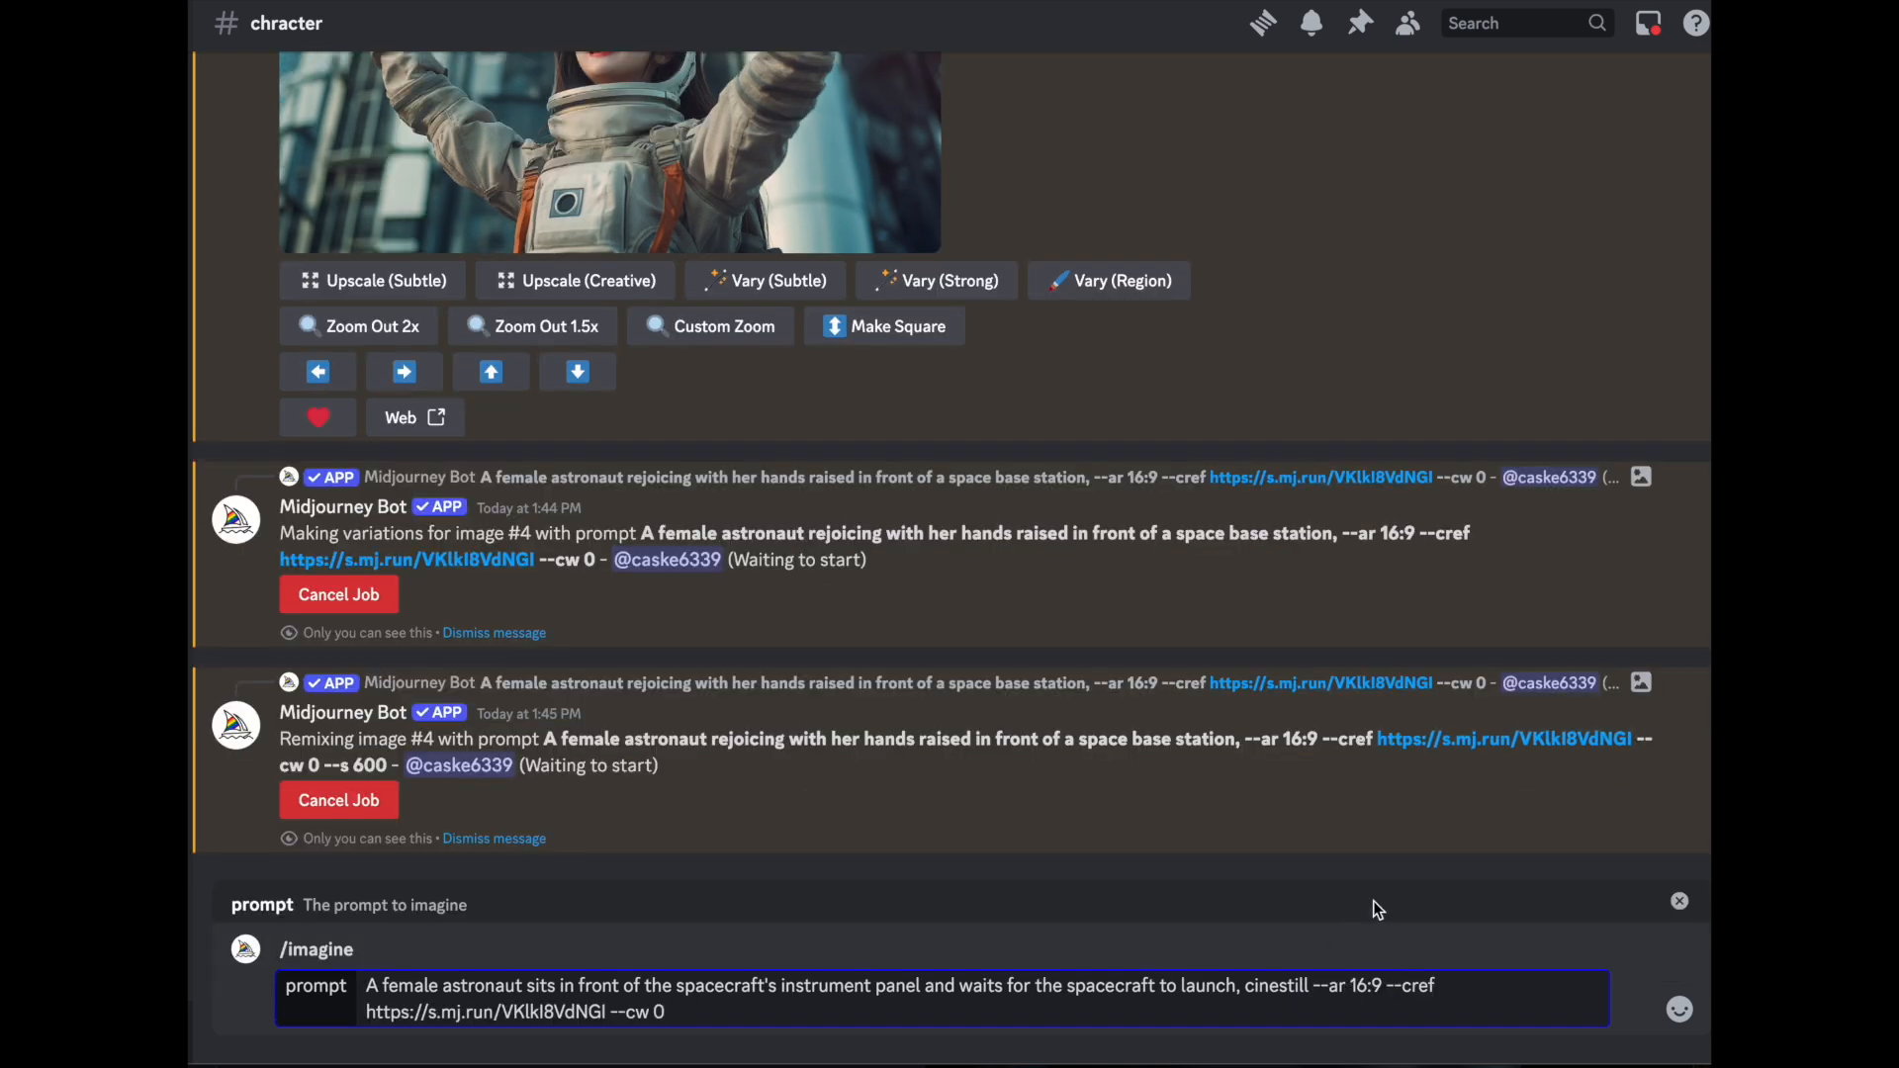
key(Return)
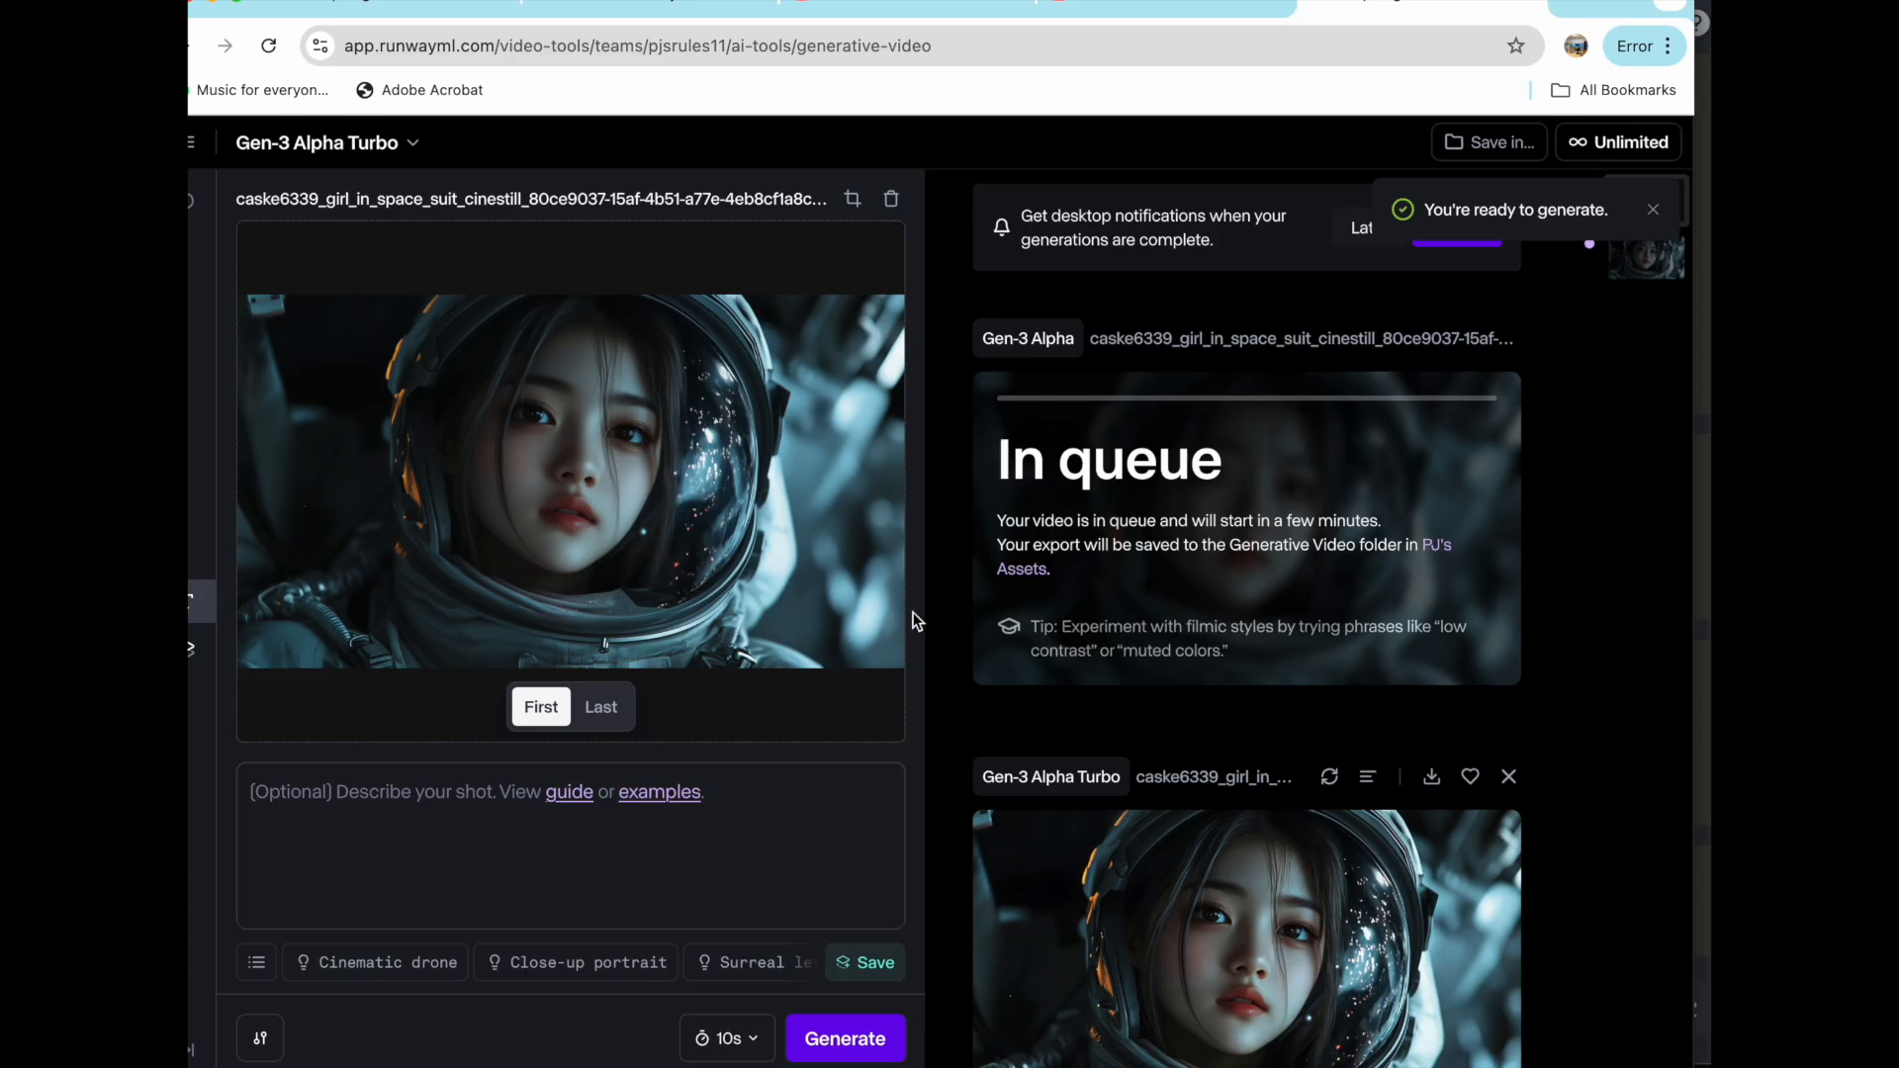
scroll(1222, 554, down, 2)
scroll(1081, 733, up, 2)
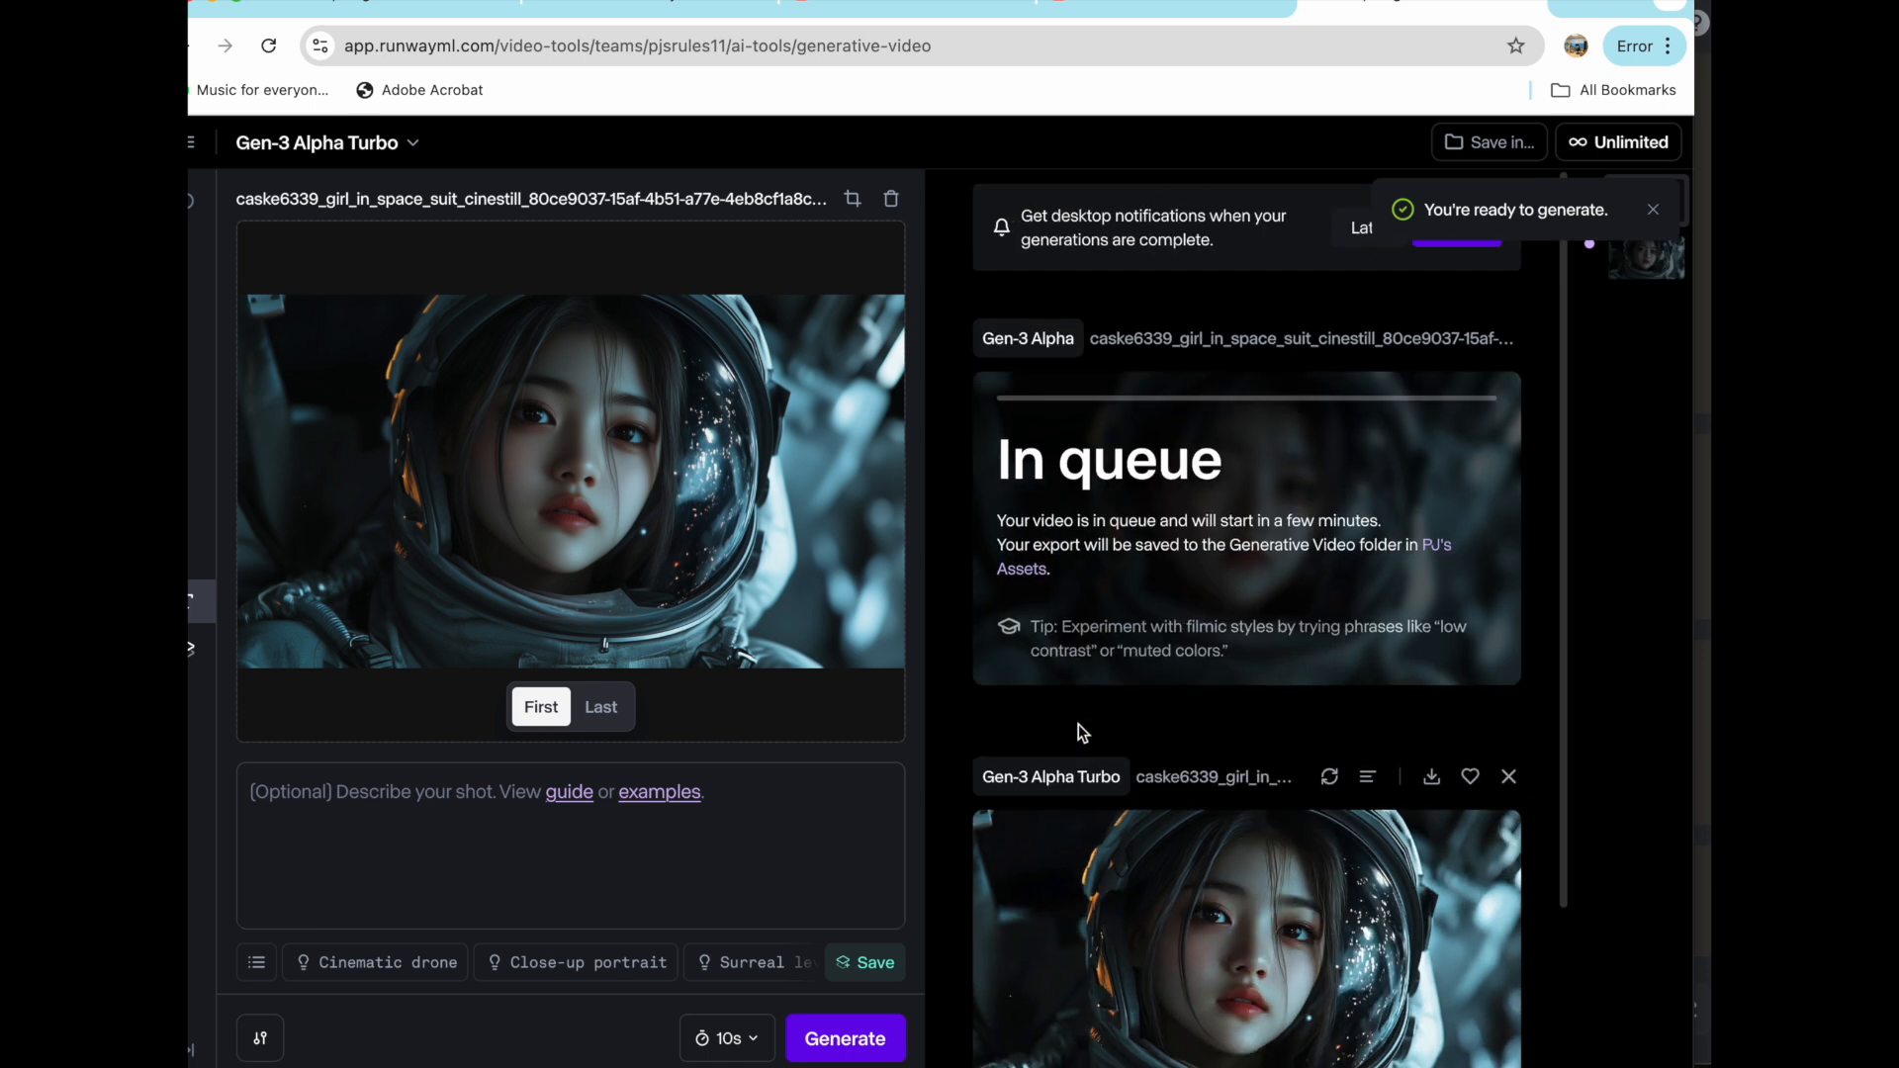
- Switch to Runway, dismiss the ready notification and review the Gen-3 Alpha Turbo video of the girl in the space suit
click(1652, 210)
scroll(1214, 580, down, 2)
mouse_move(1236, 973)
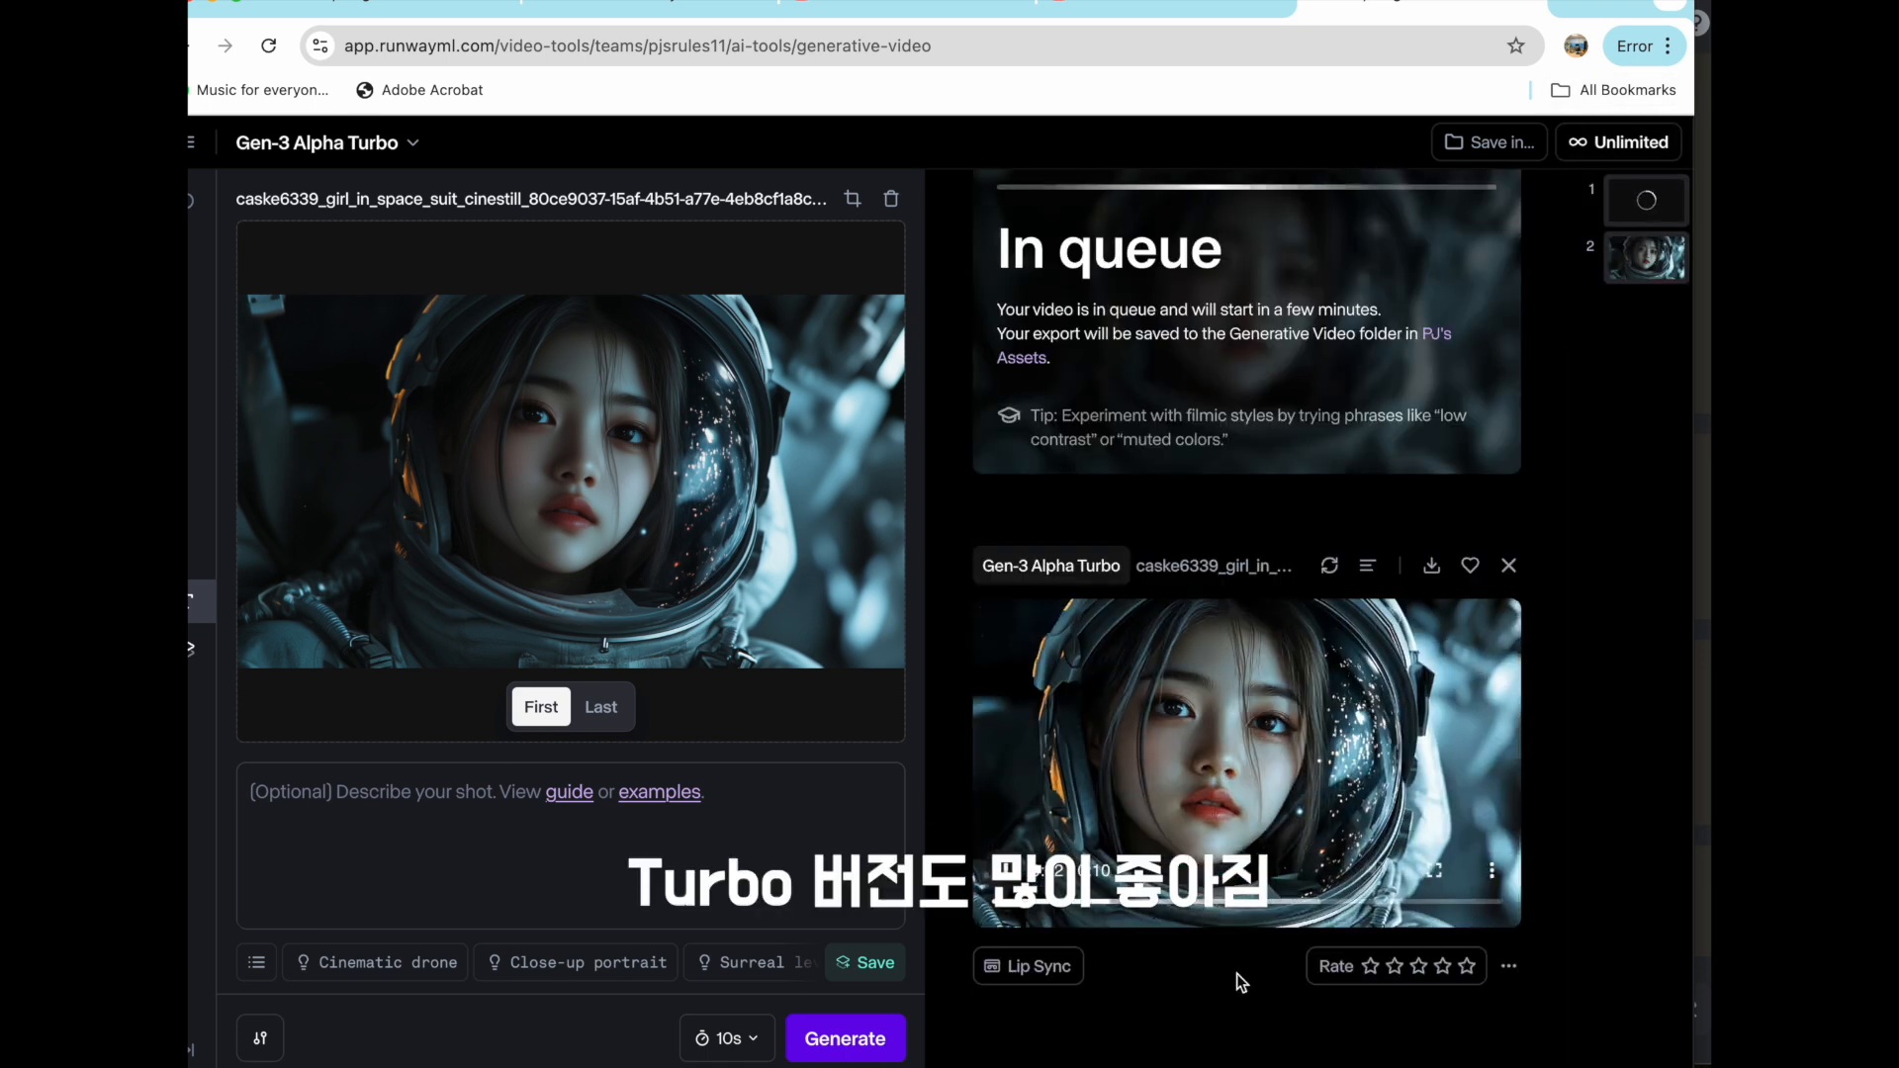
mouse_move(1255, 783)
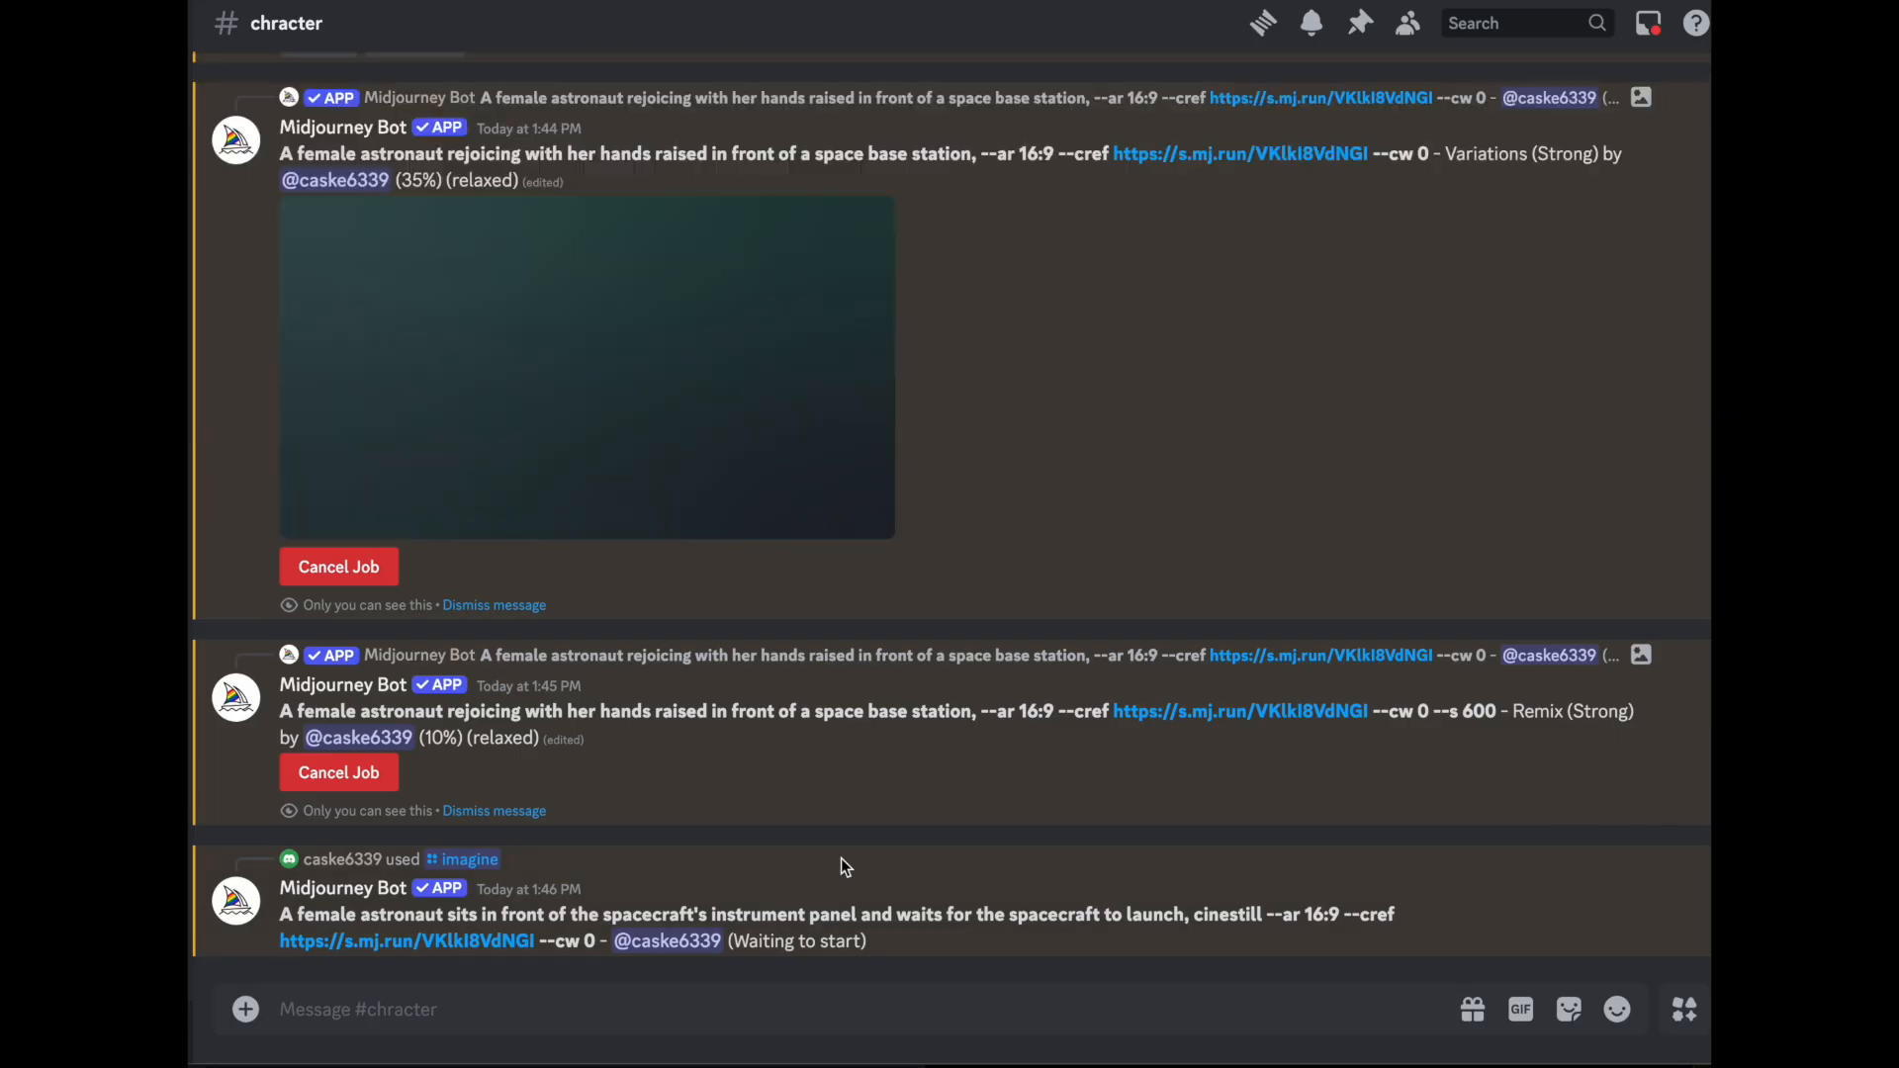
- Switch to Discord and compare the original rejoicing astronaut grid with its variations and the --s 600 remix
scroll(969, 791, up, 2)
scroll(1273, 335, up, 9)
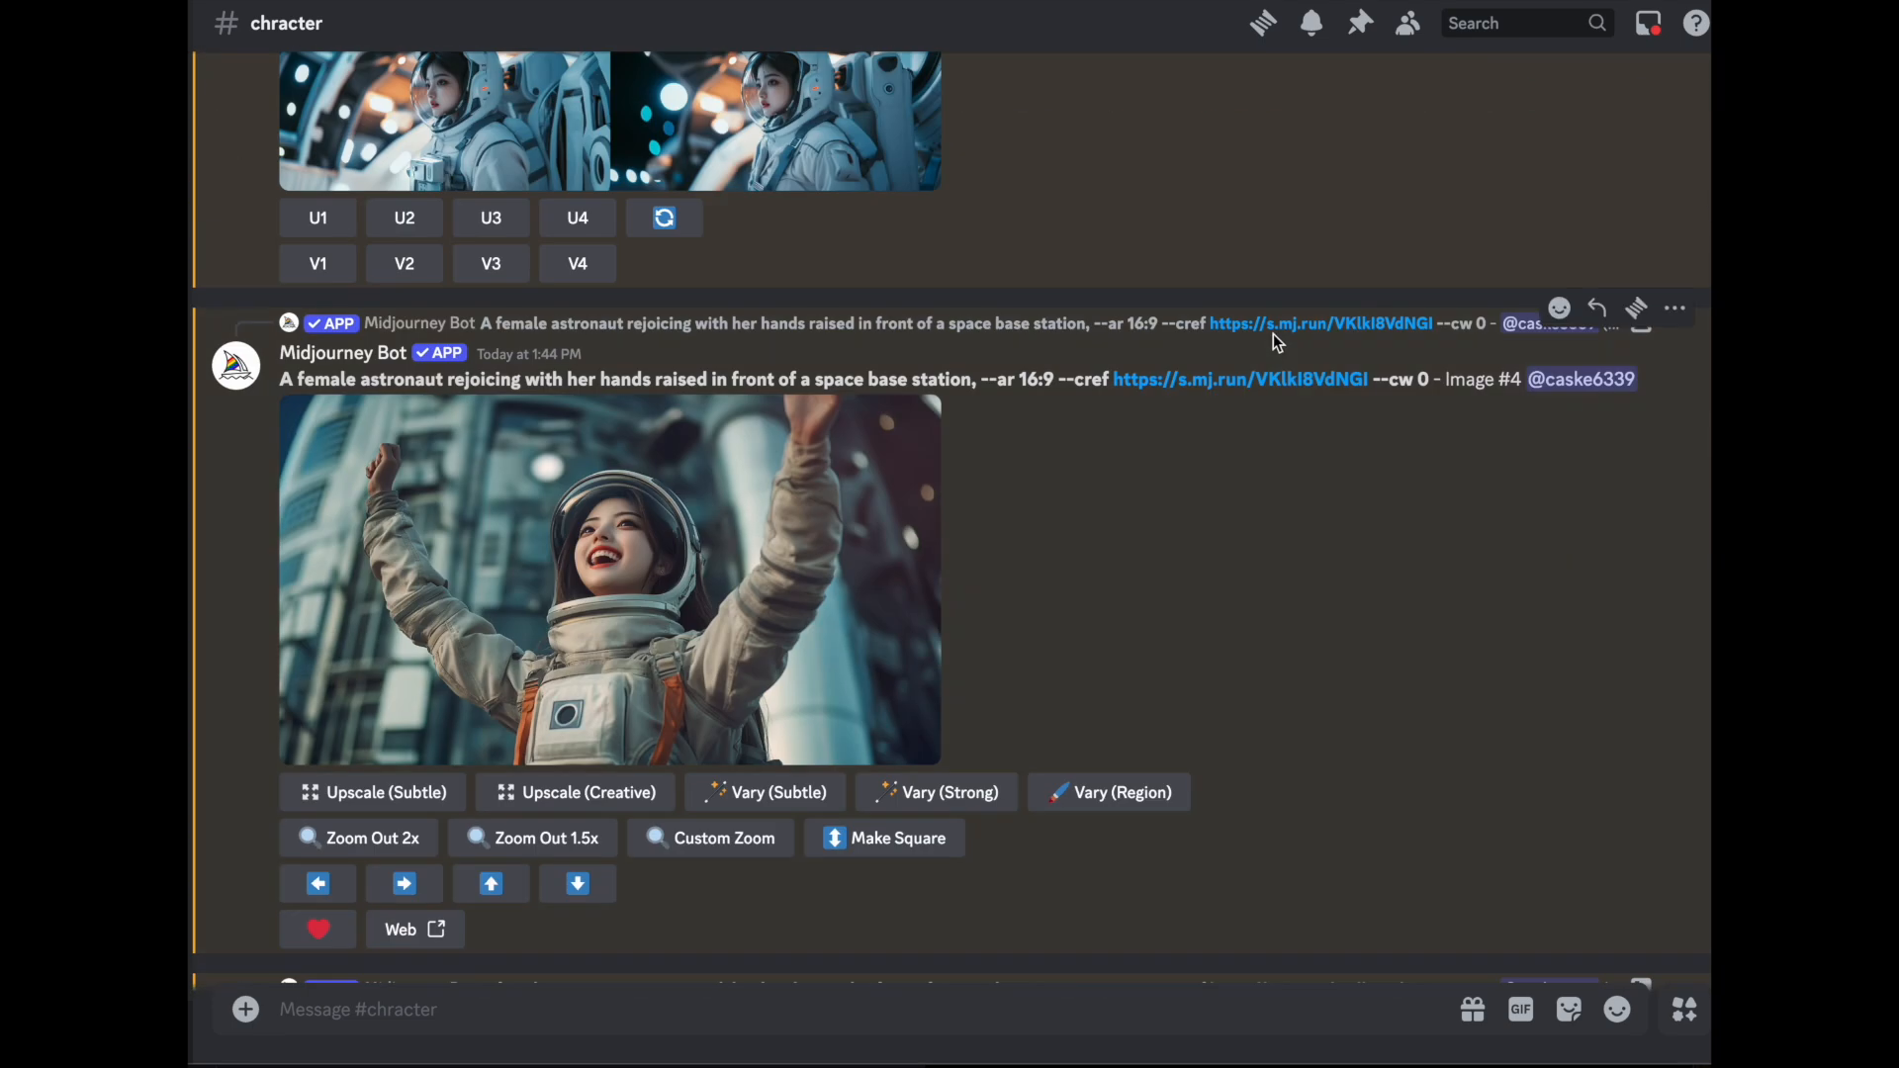
scroll(1273, 335, up, 12)
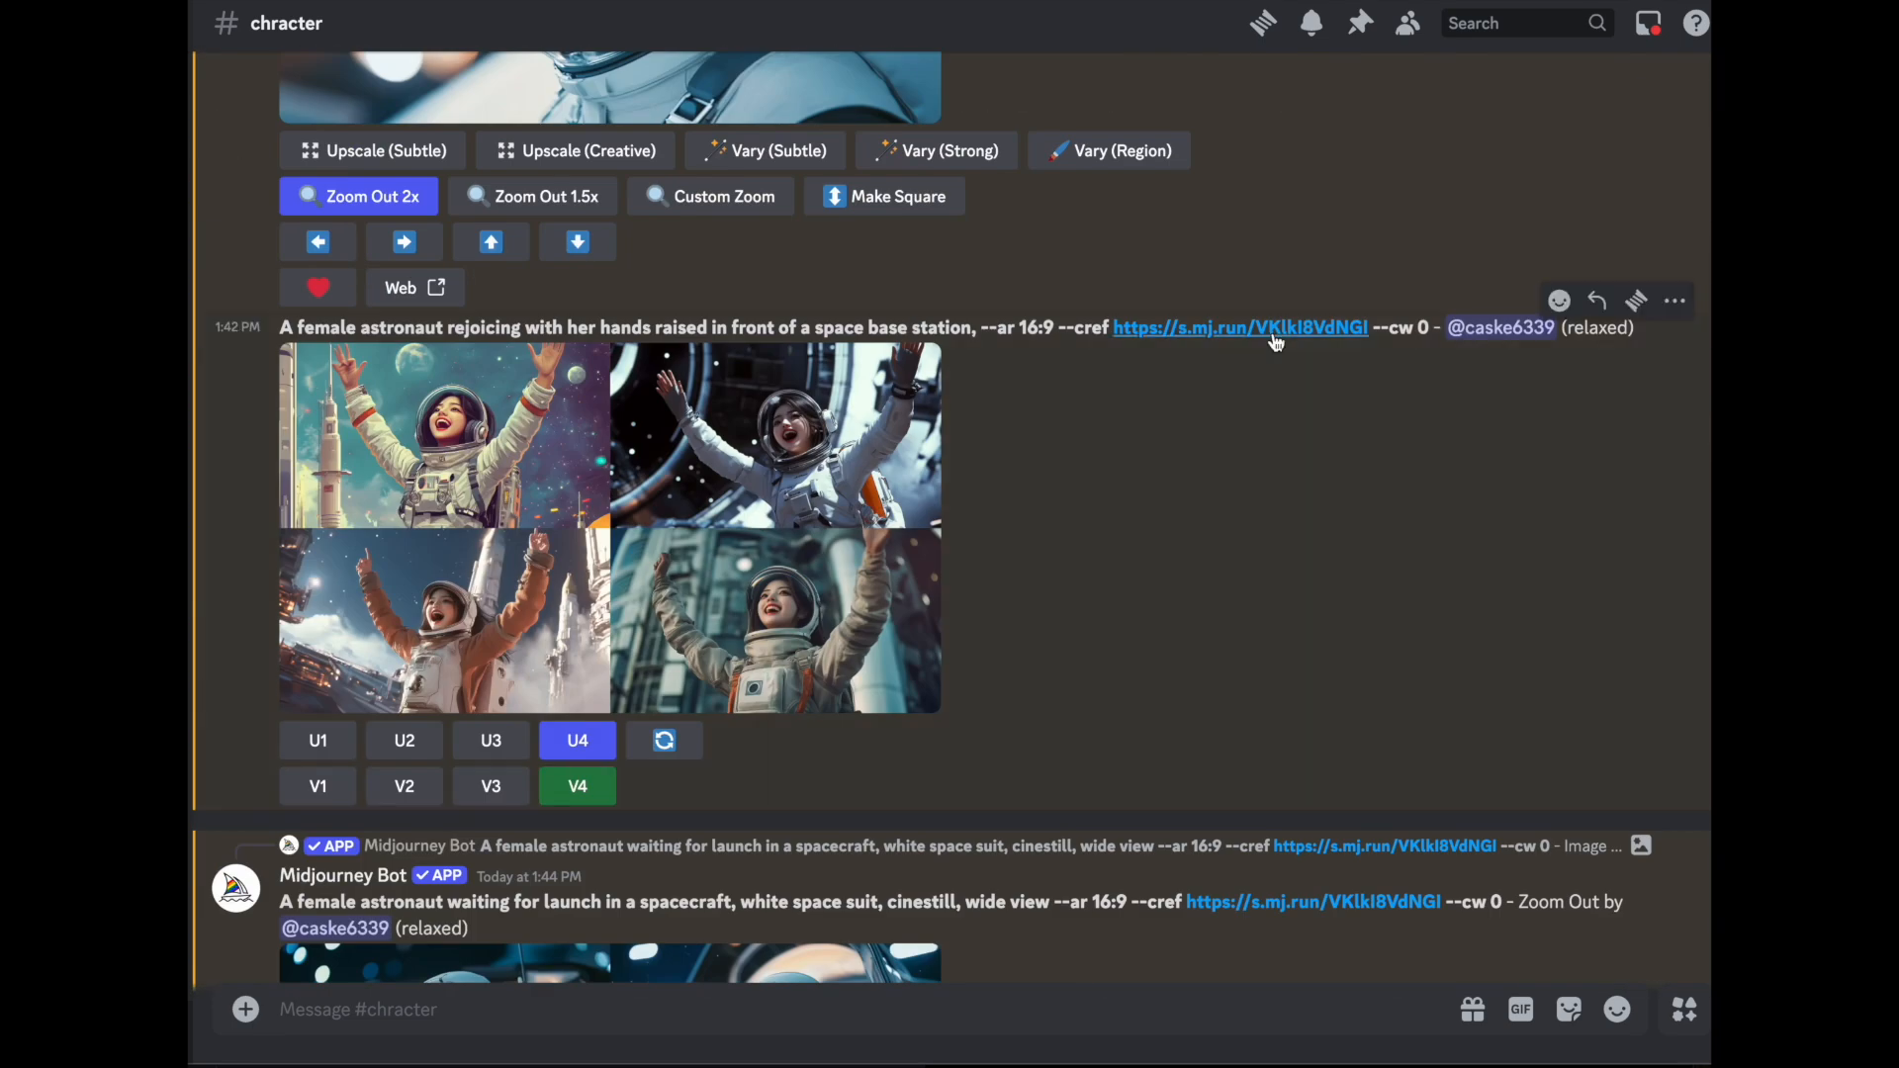
scroll(1068, 429, down, 4)
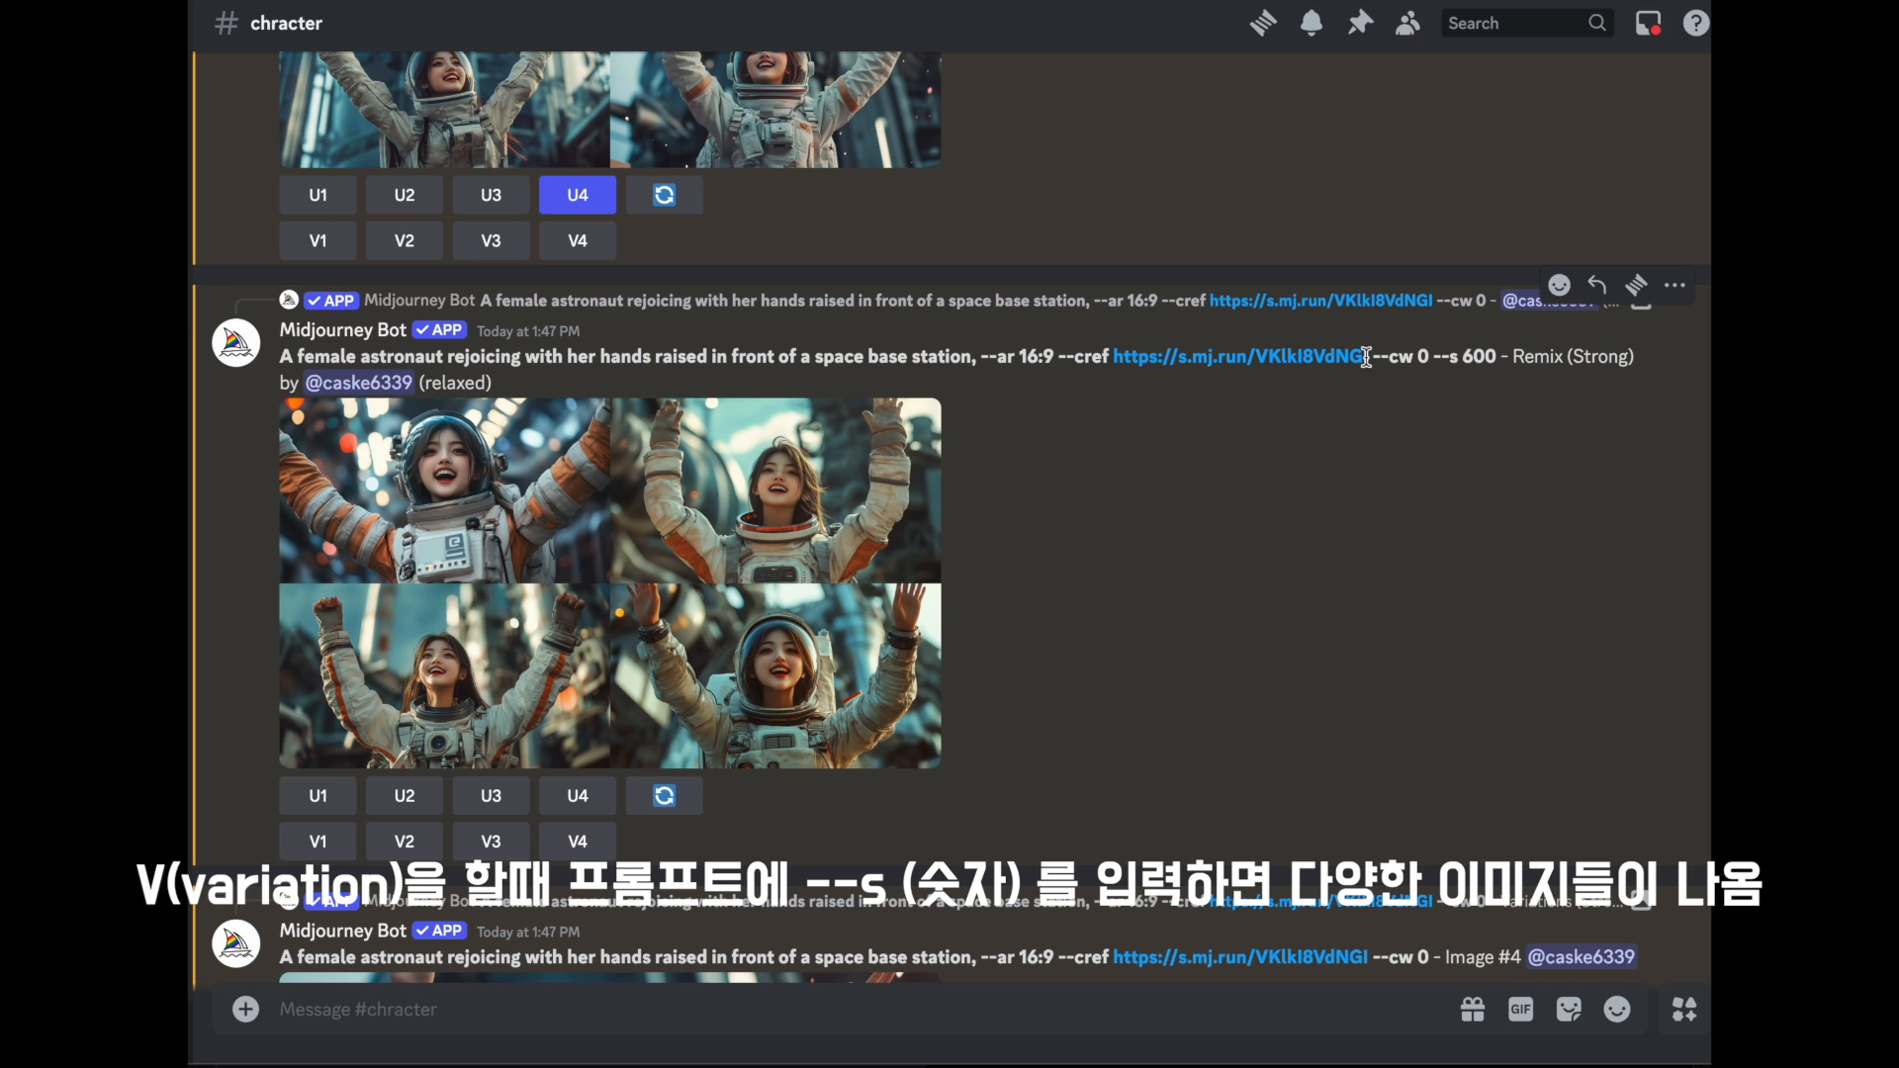
scroll(483, 685, up, 1)
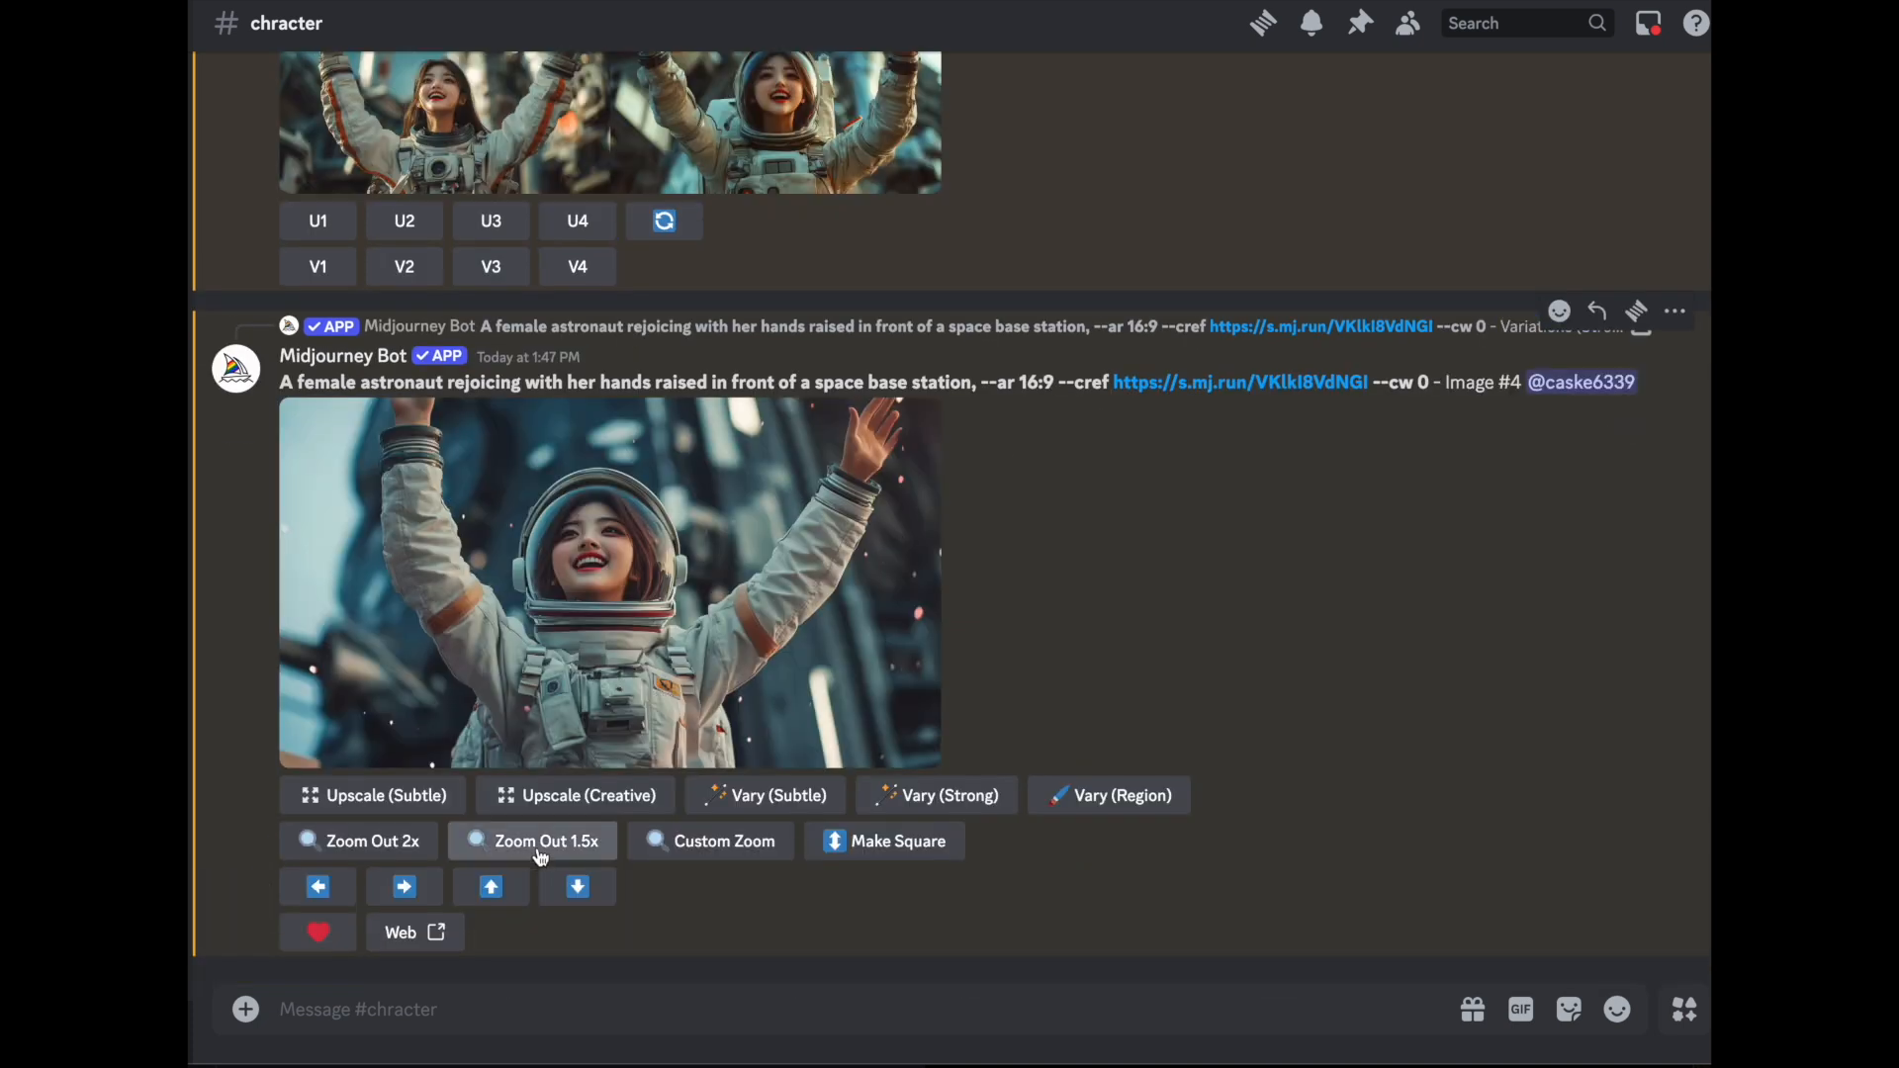
click(539, 843)
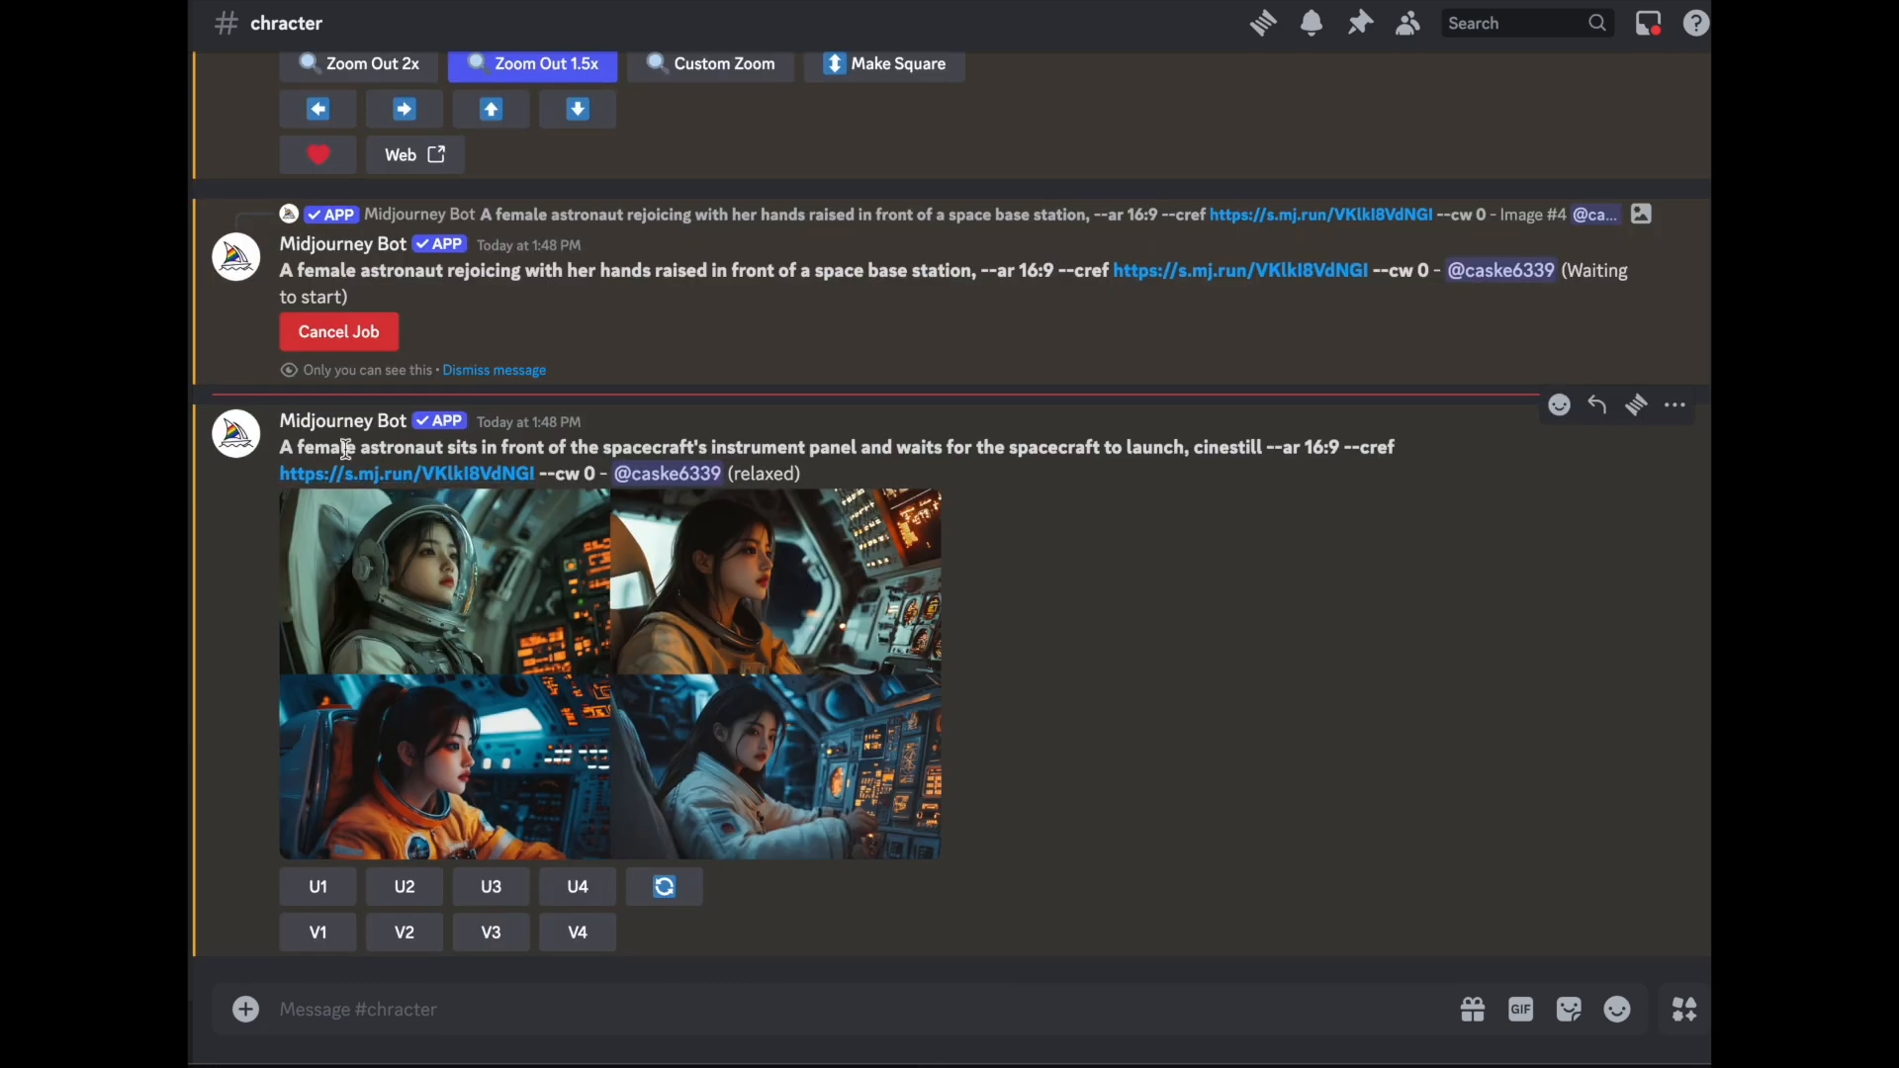
- Upscale the first instrument panel astronaut image and remix the second one with --s 77 added to its prompt
click(523, 642)
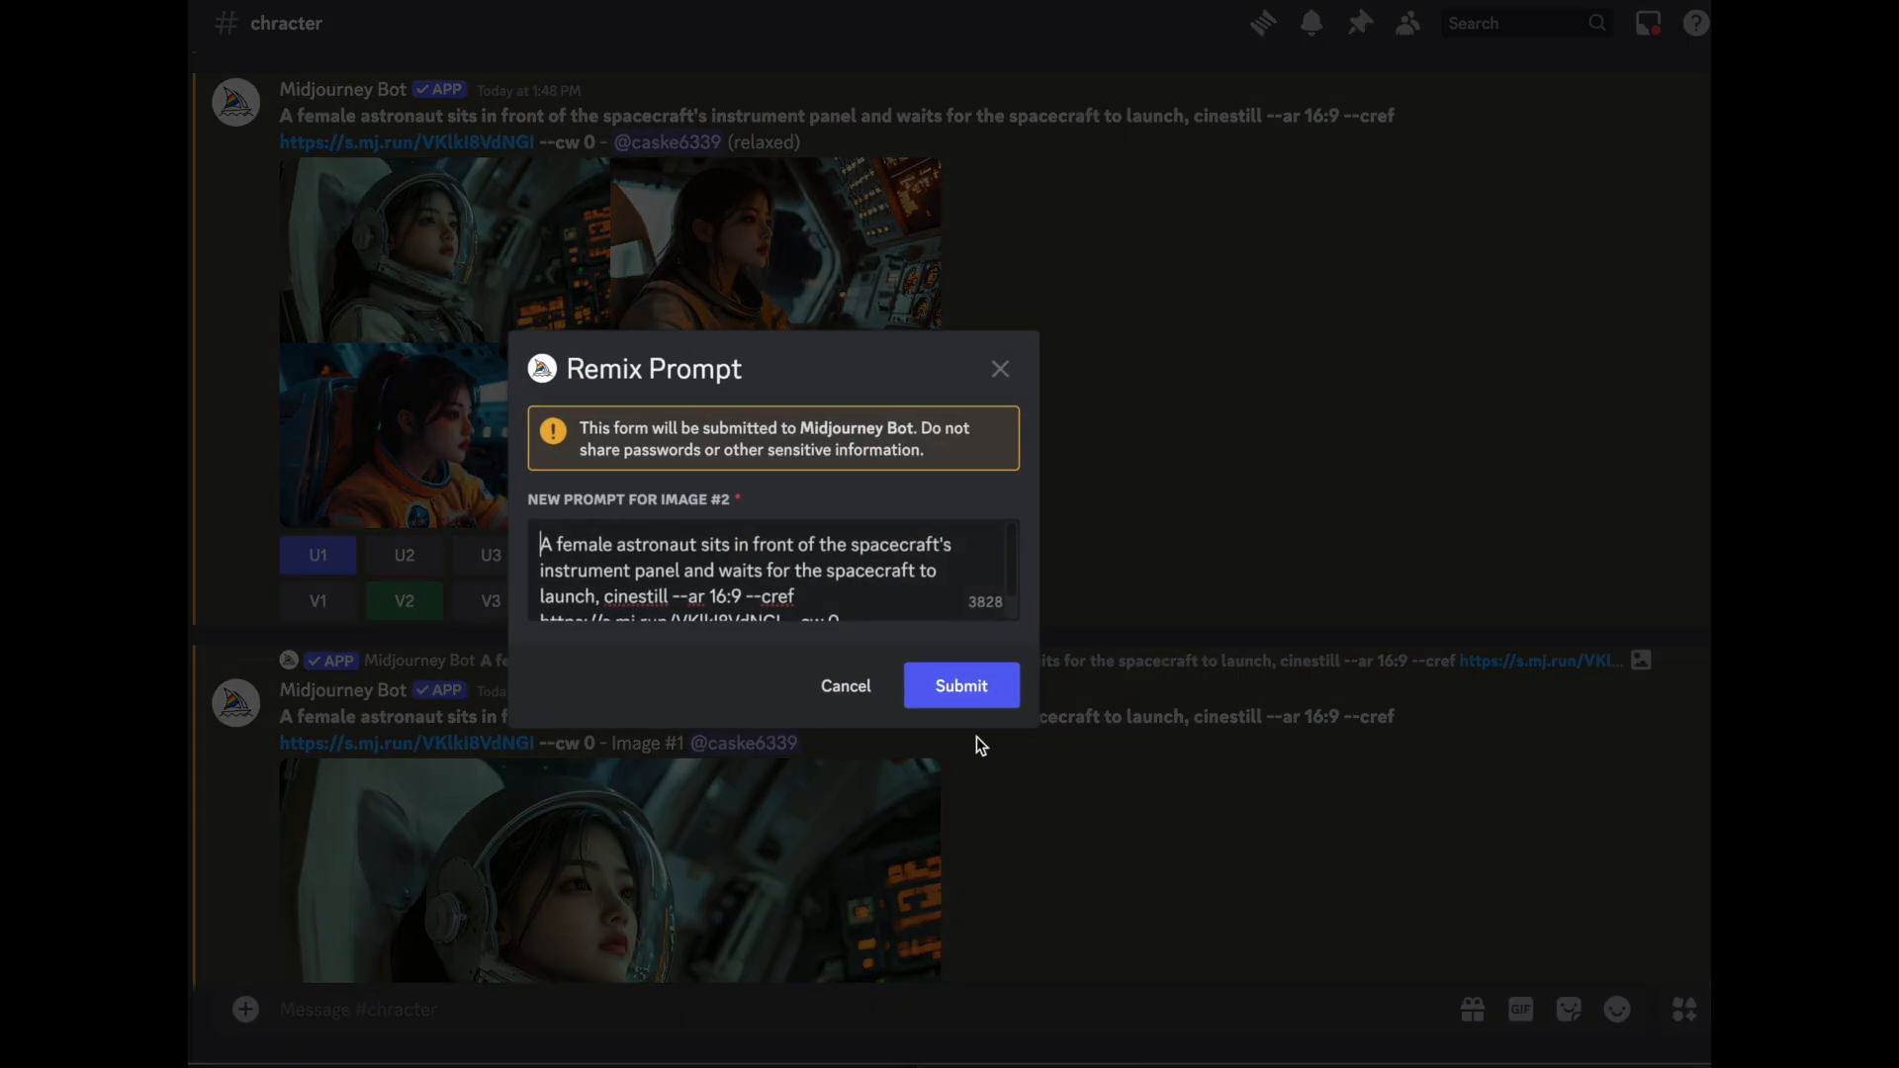
scroll(877, 584, down, 1)
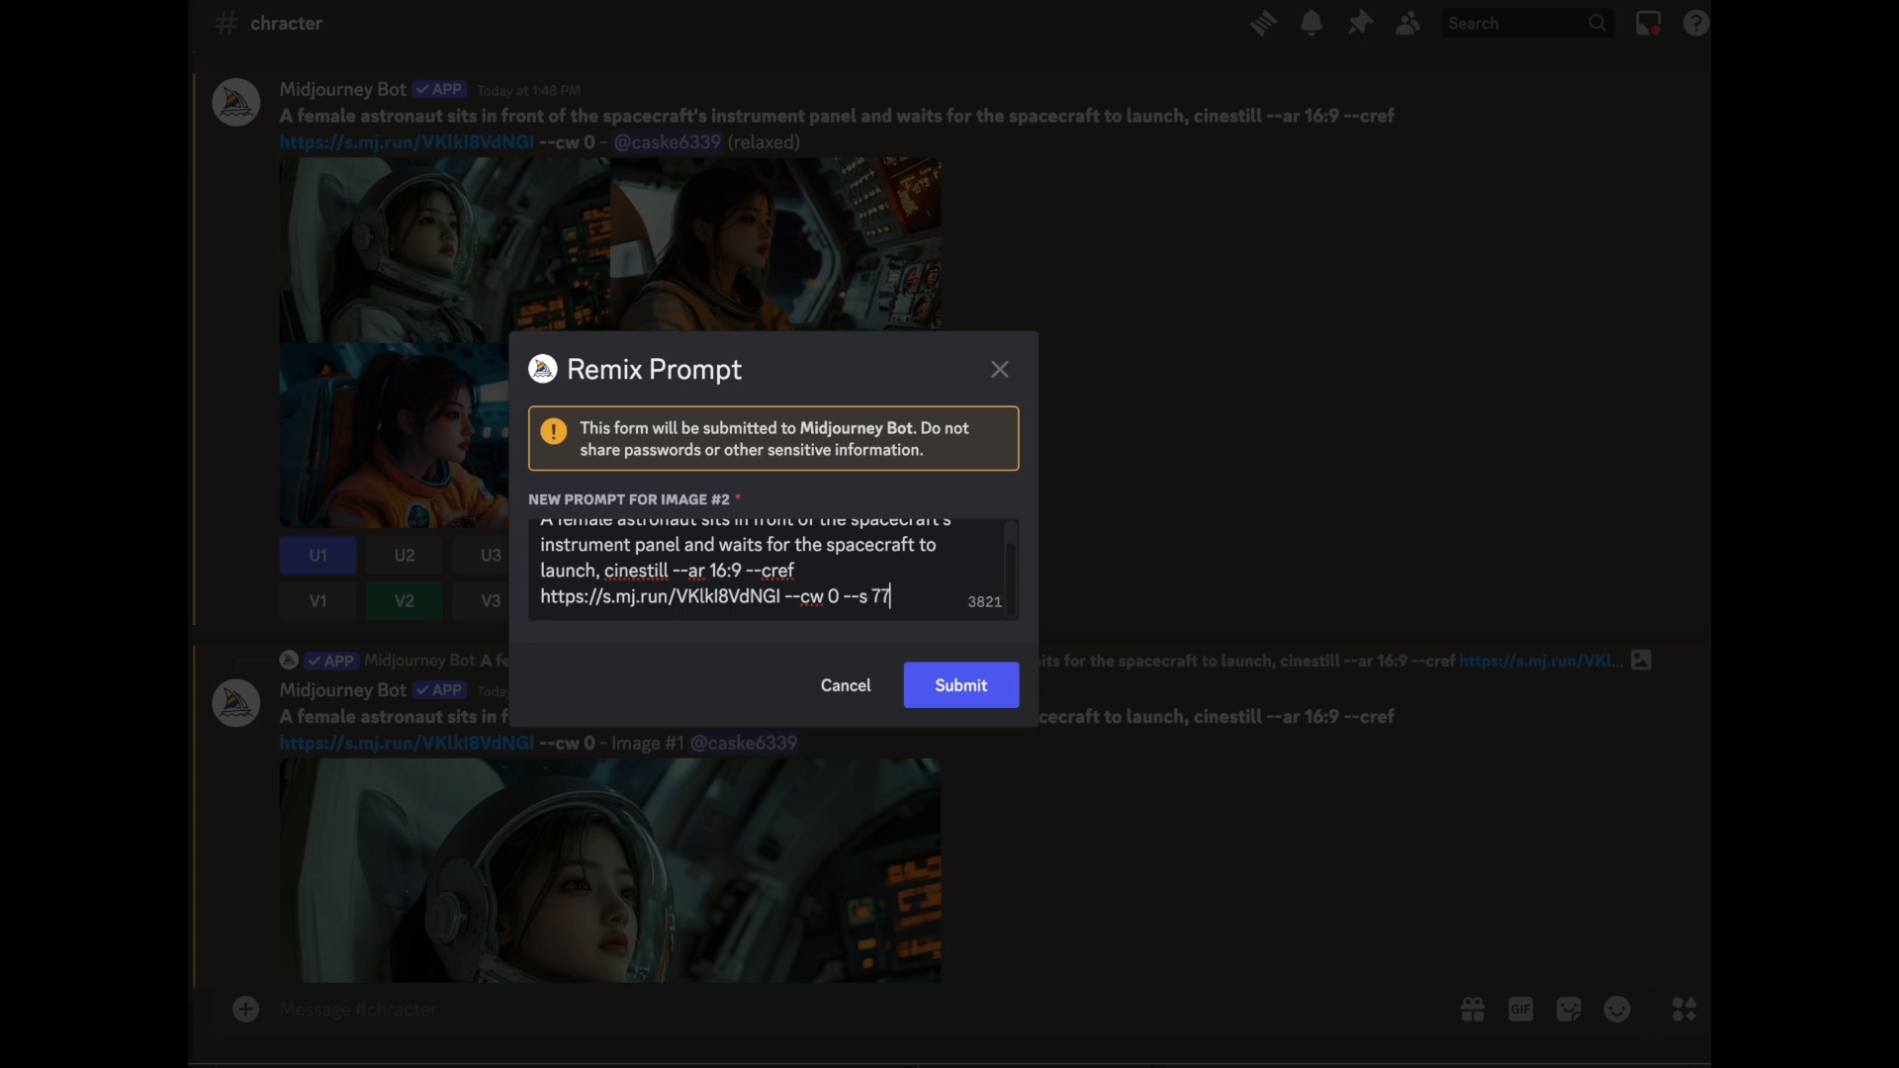
click(977, 685)
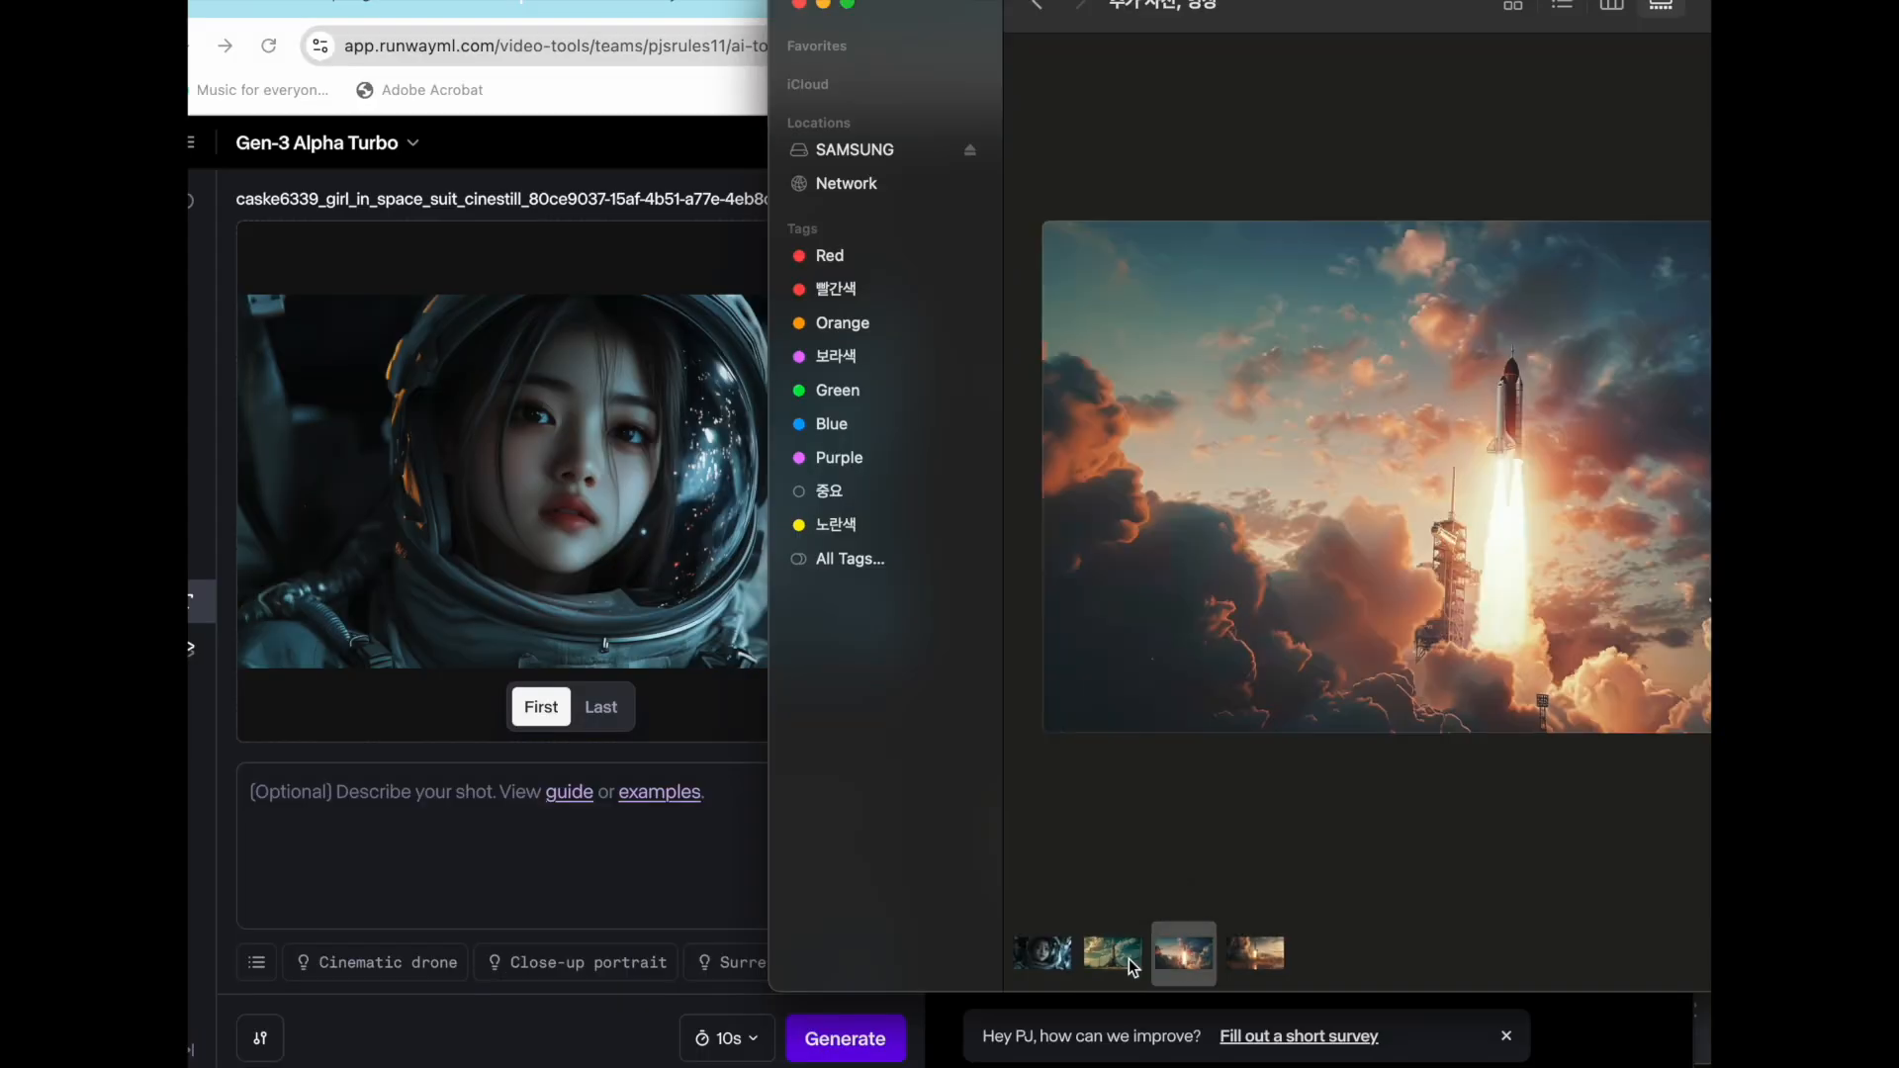
- Switch to Runway and queue 10s Gen-3 Alpha Turbo videos from the rocket images space ship.png and spacesip start.png
click(1128, 958)
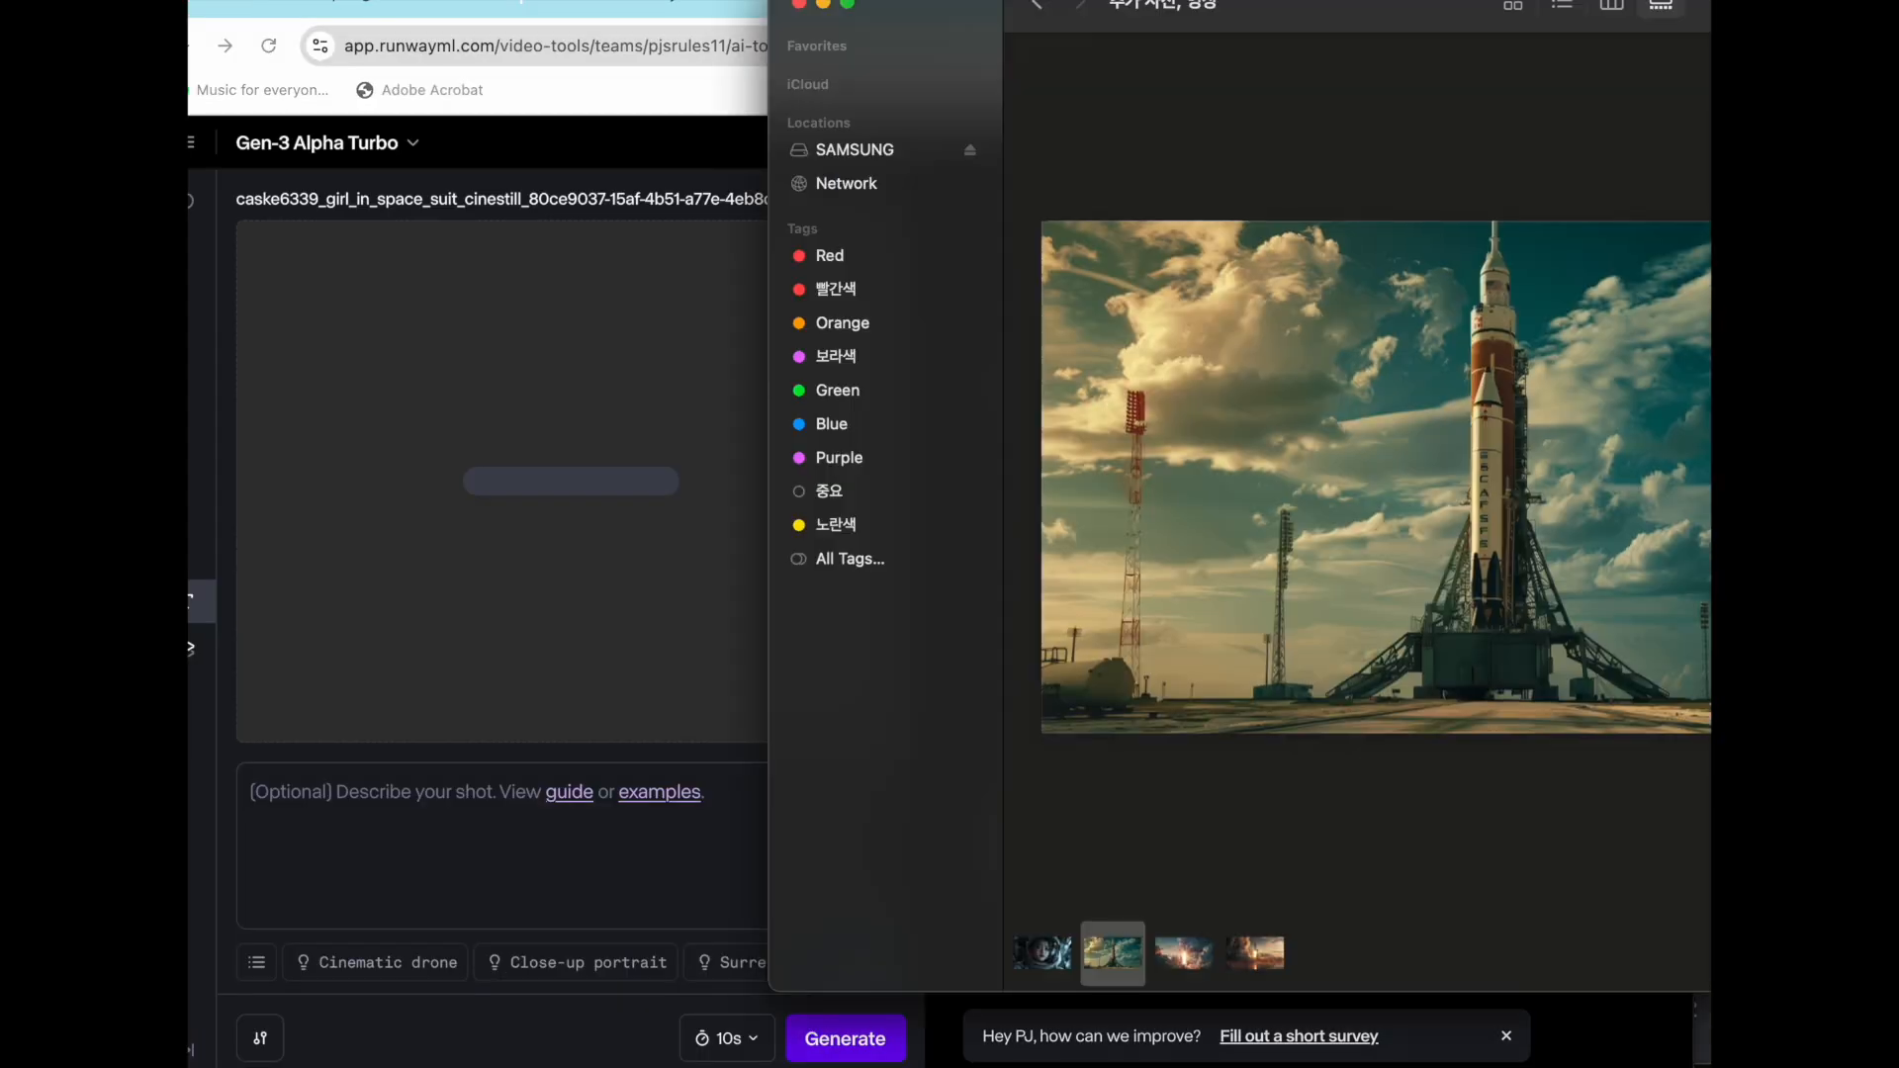
drag(1259, 42, 1585, 165)
drag(1586, 165, 1650, 175)
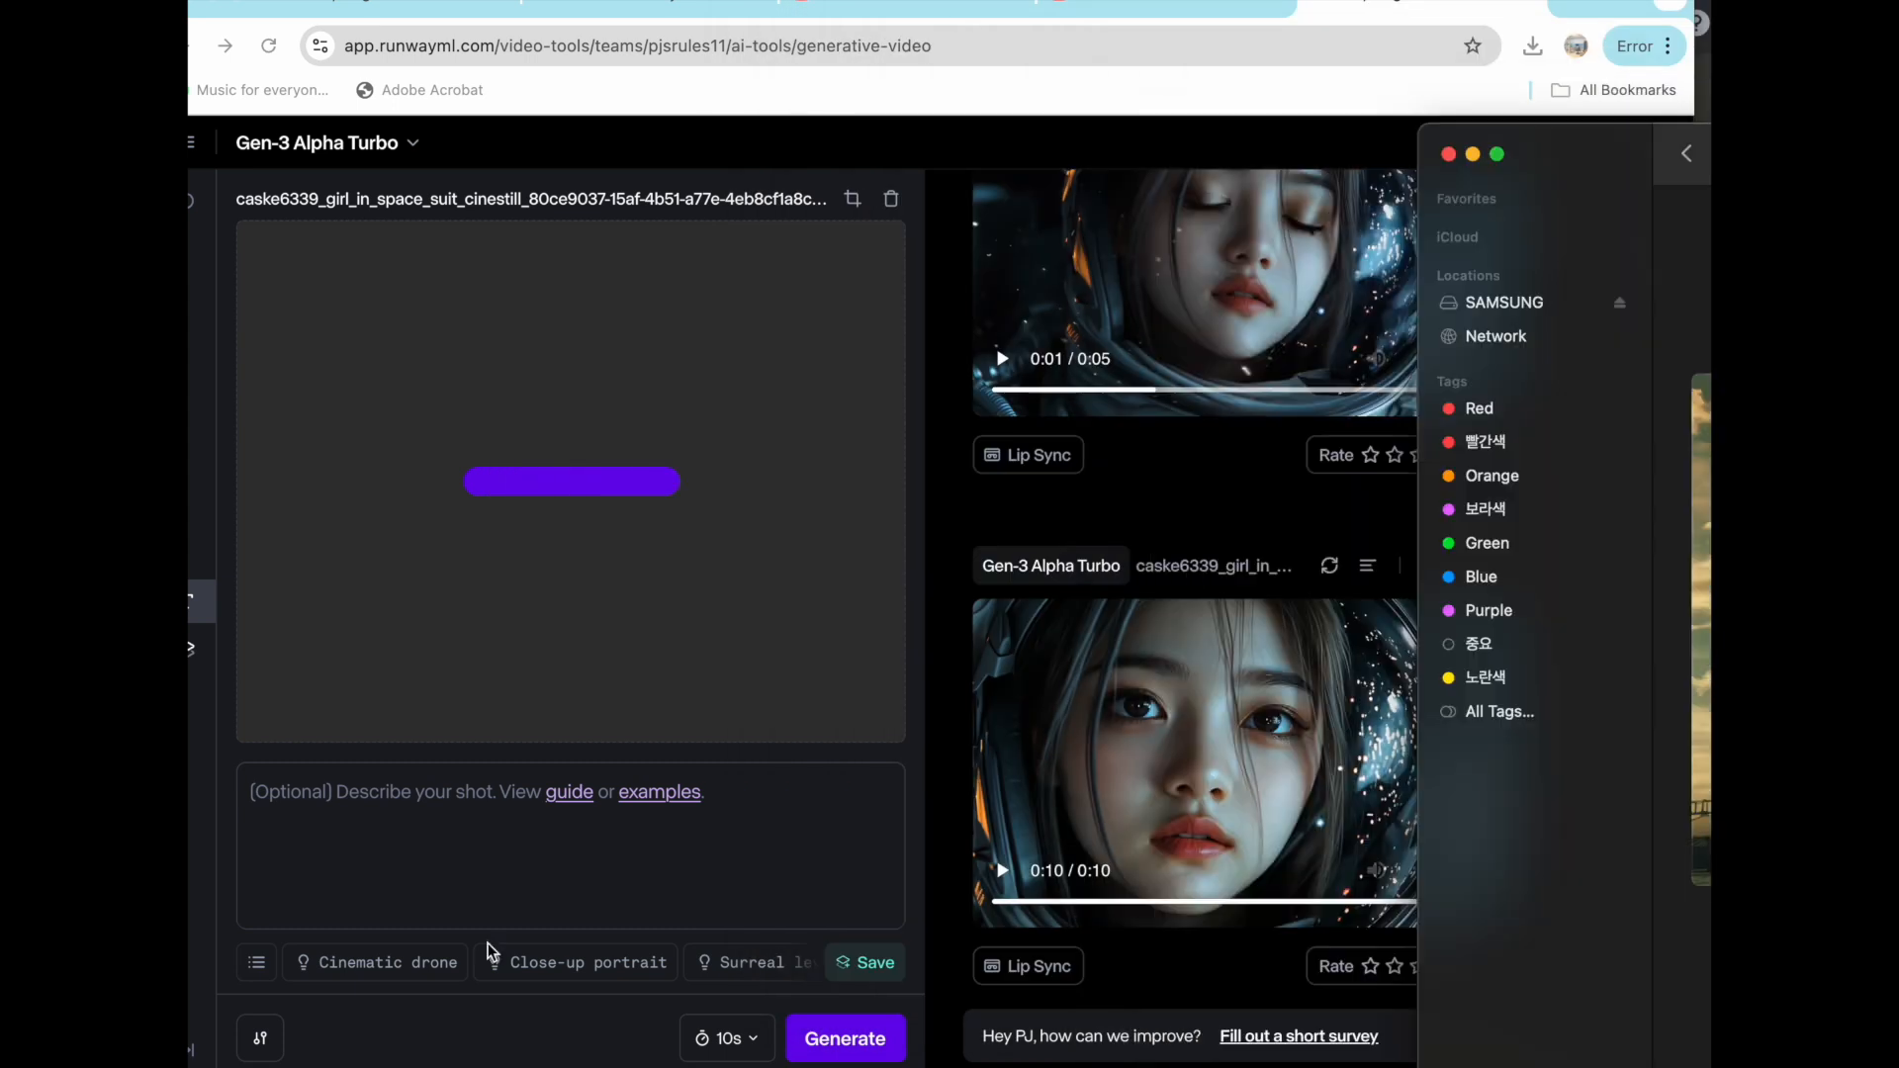
click(565, 862)
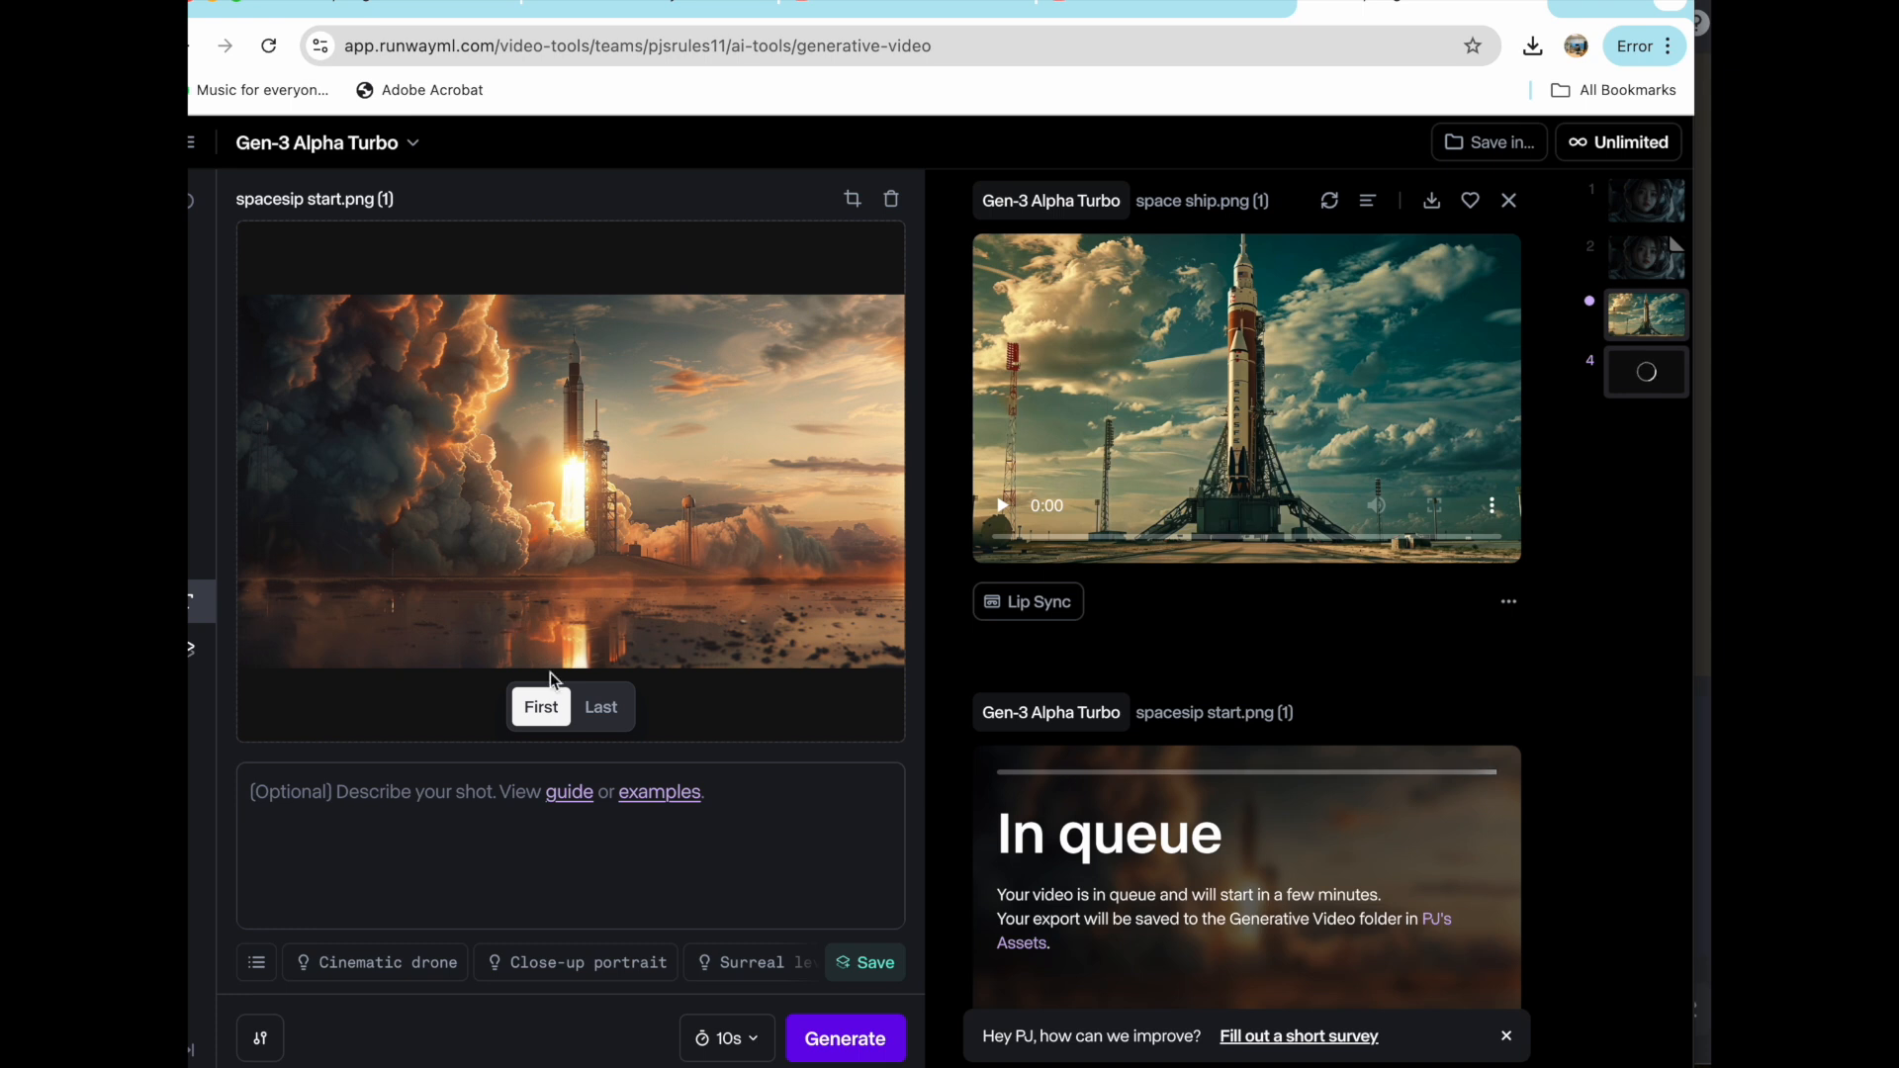
- Switch the model to Gen-3 Alpha and generate a 5s video from spacesip start.png
click(316, 142)
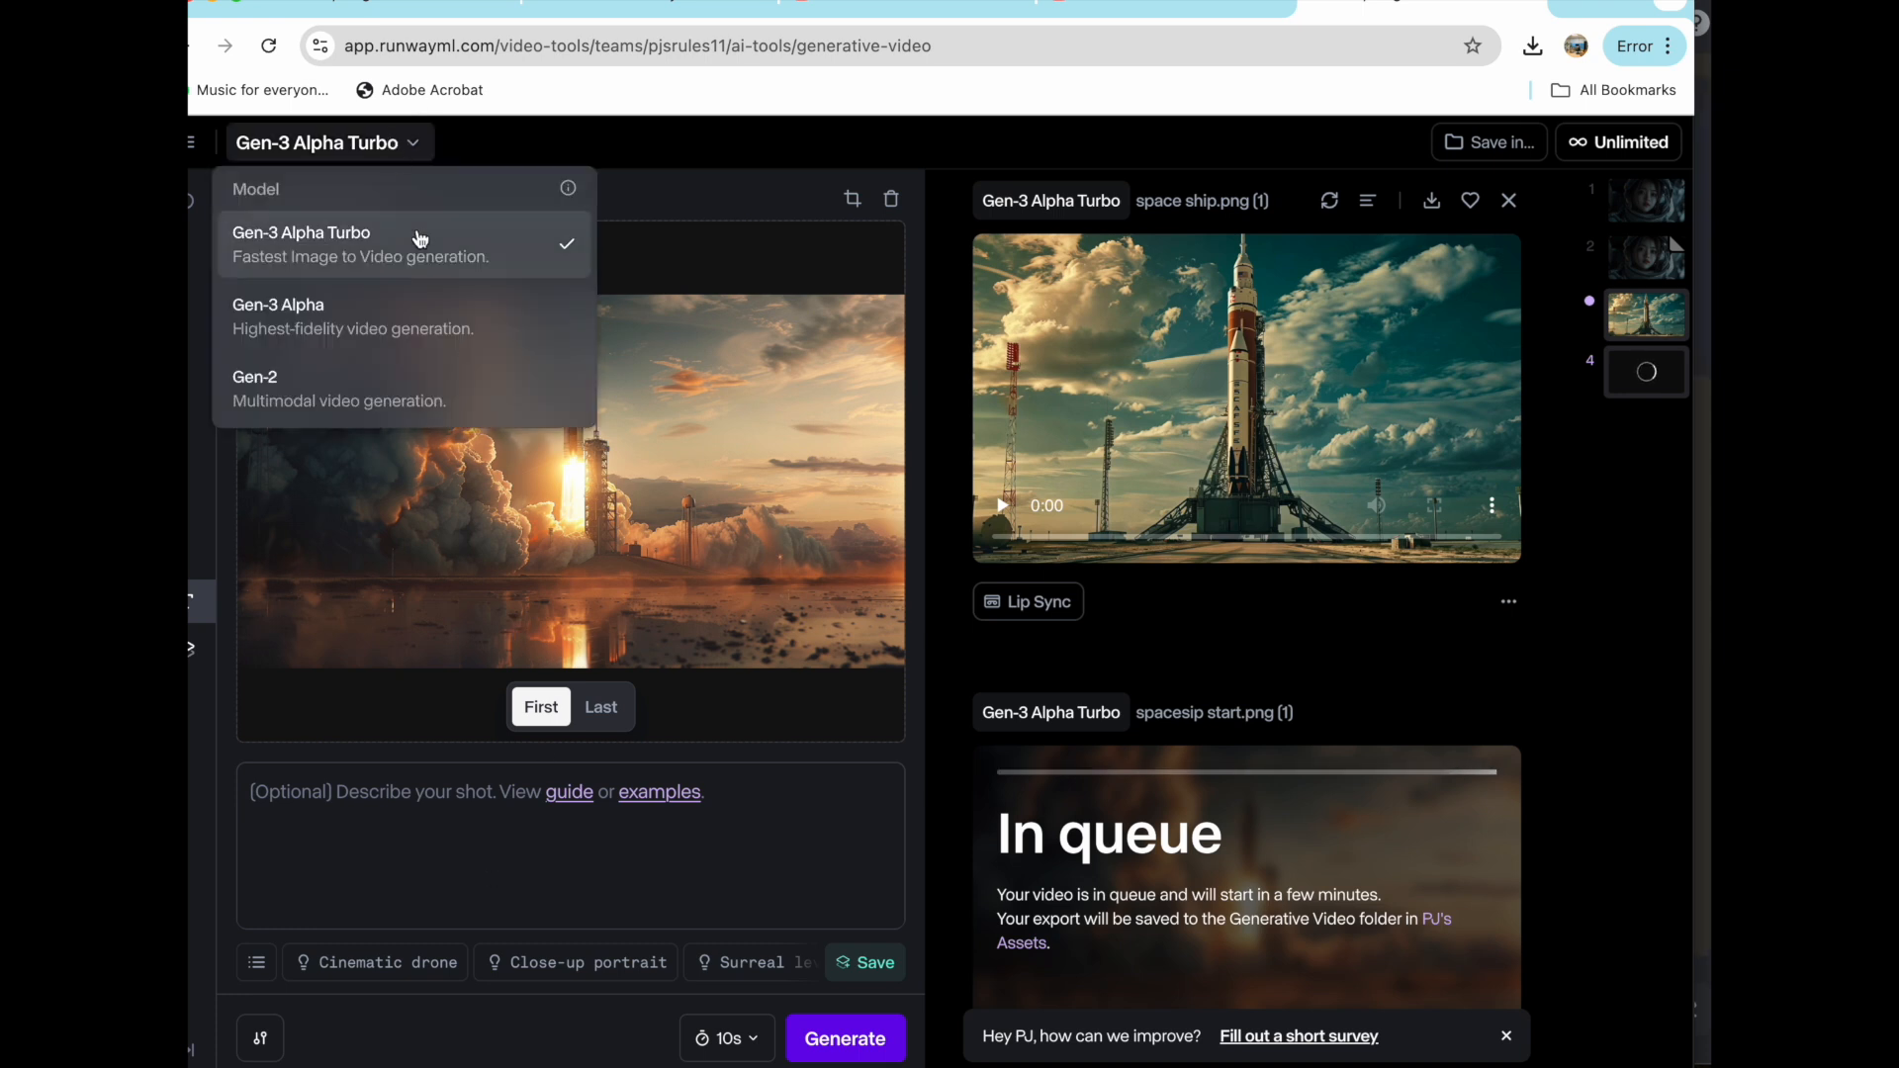
click(435, 305)
- Play the rocket videos to compare the Gen-3 Alpha Turbo results with the Gen-3 Alpha result
scroll(1250, 535, up, 2)
click(1090, 672)
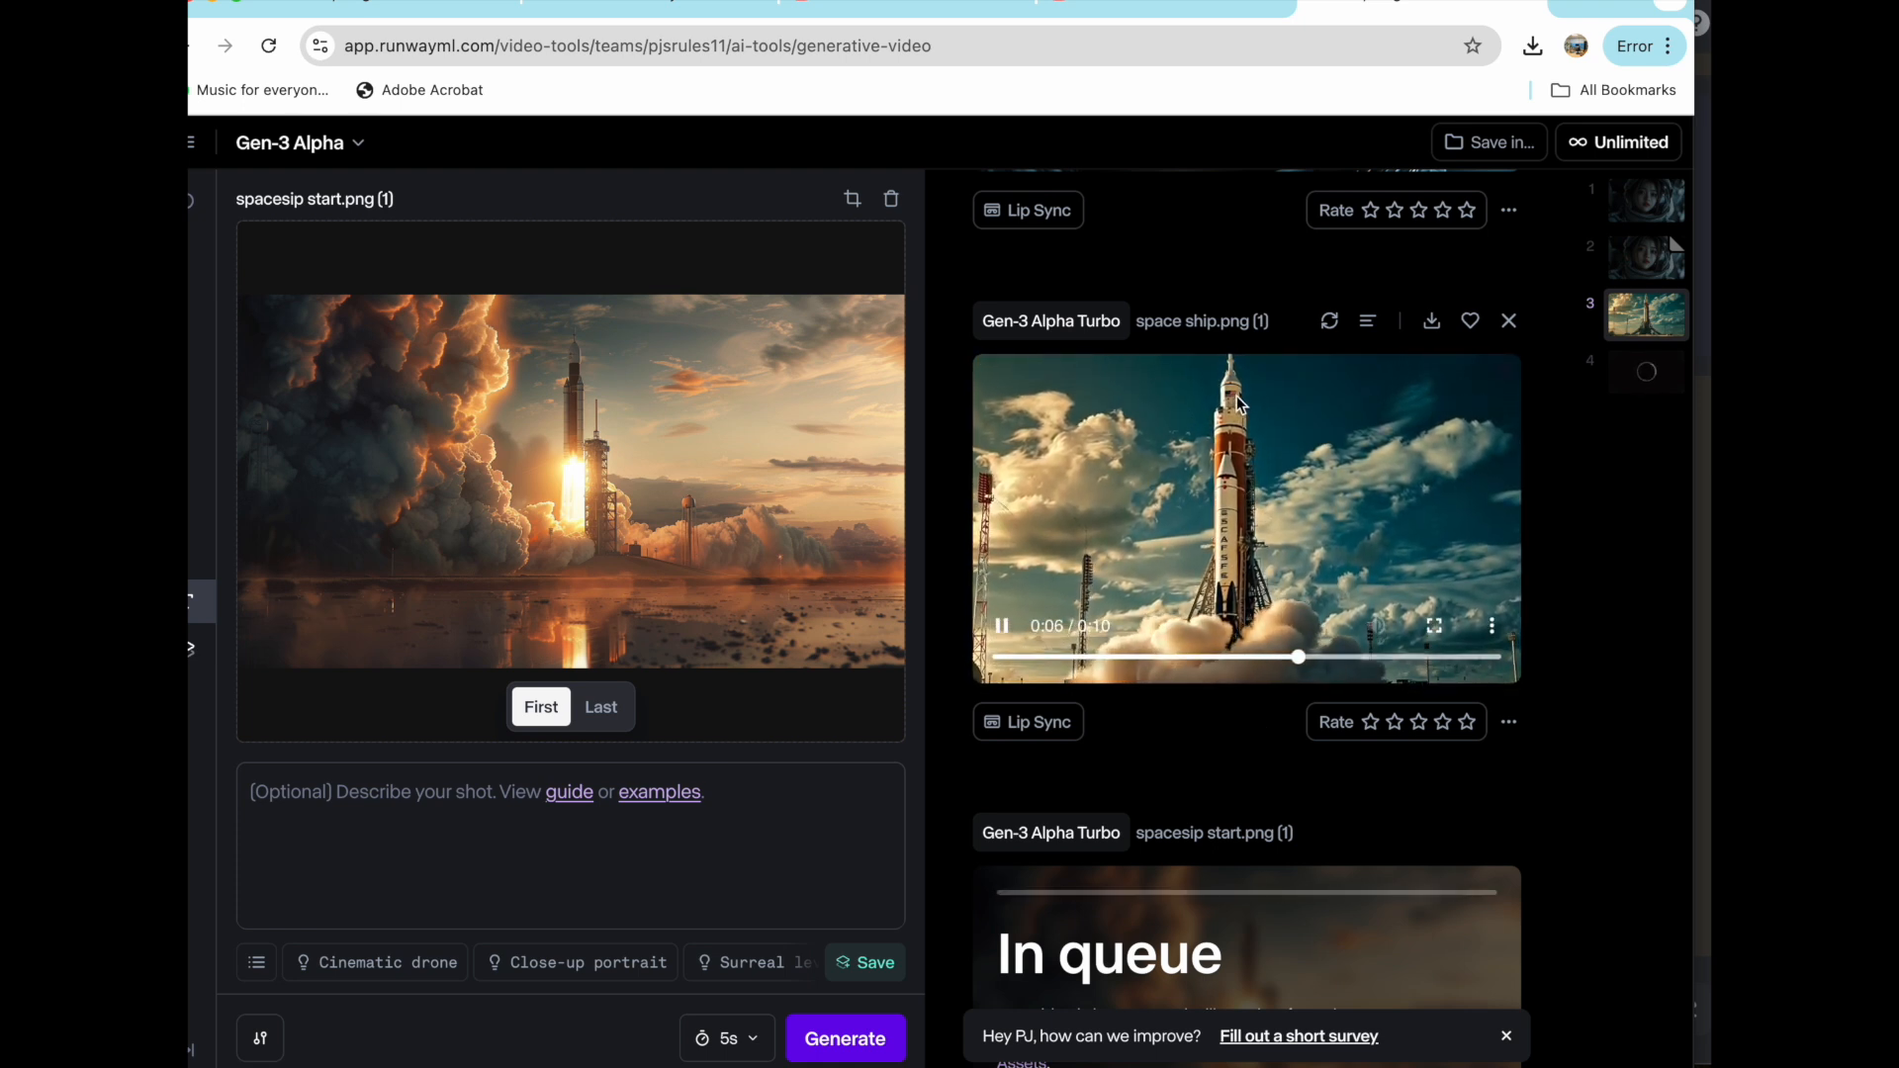
click(1249, 502)
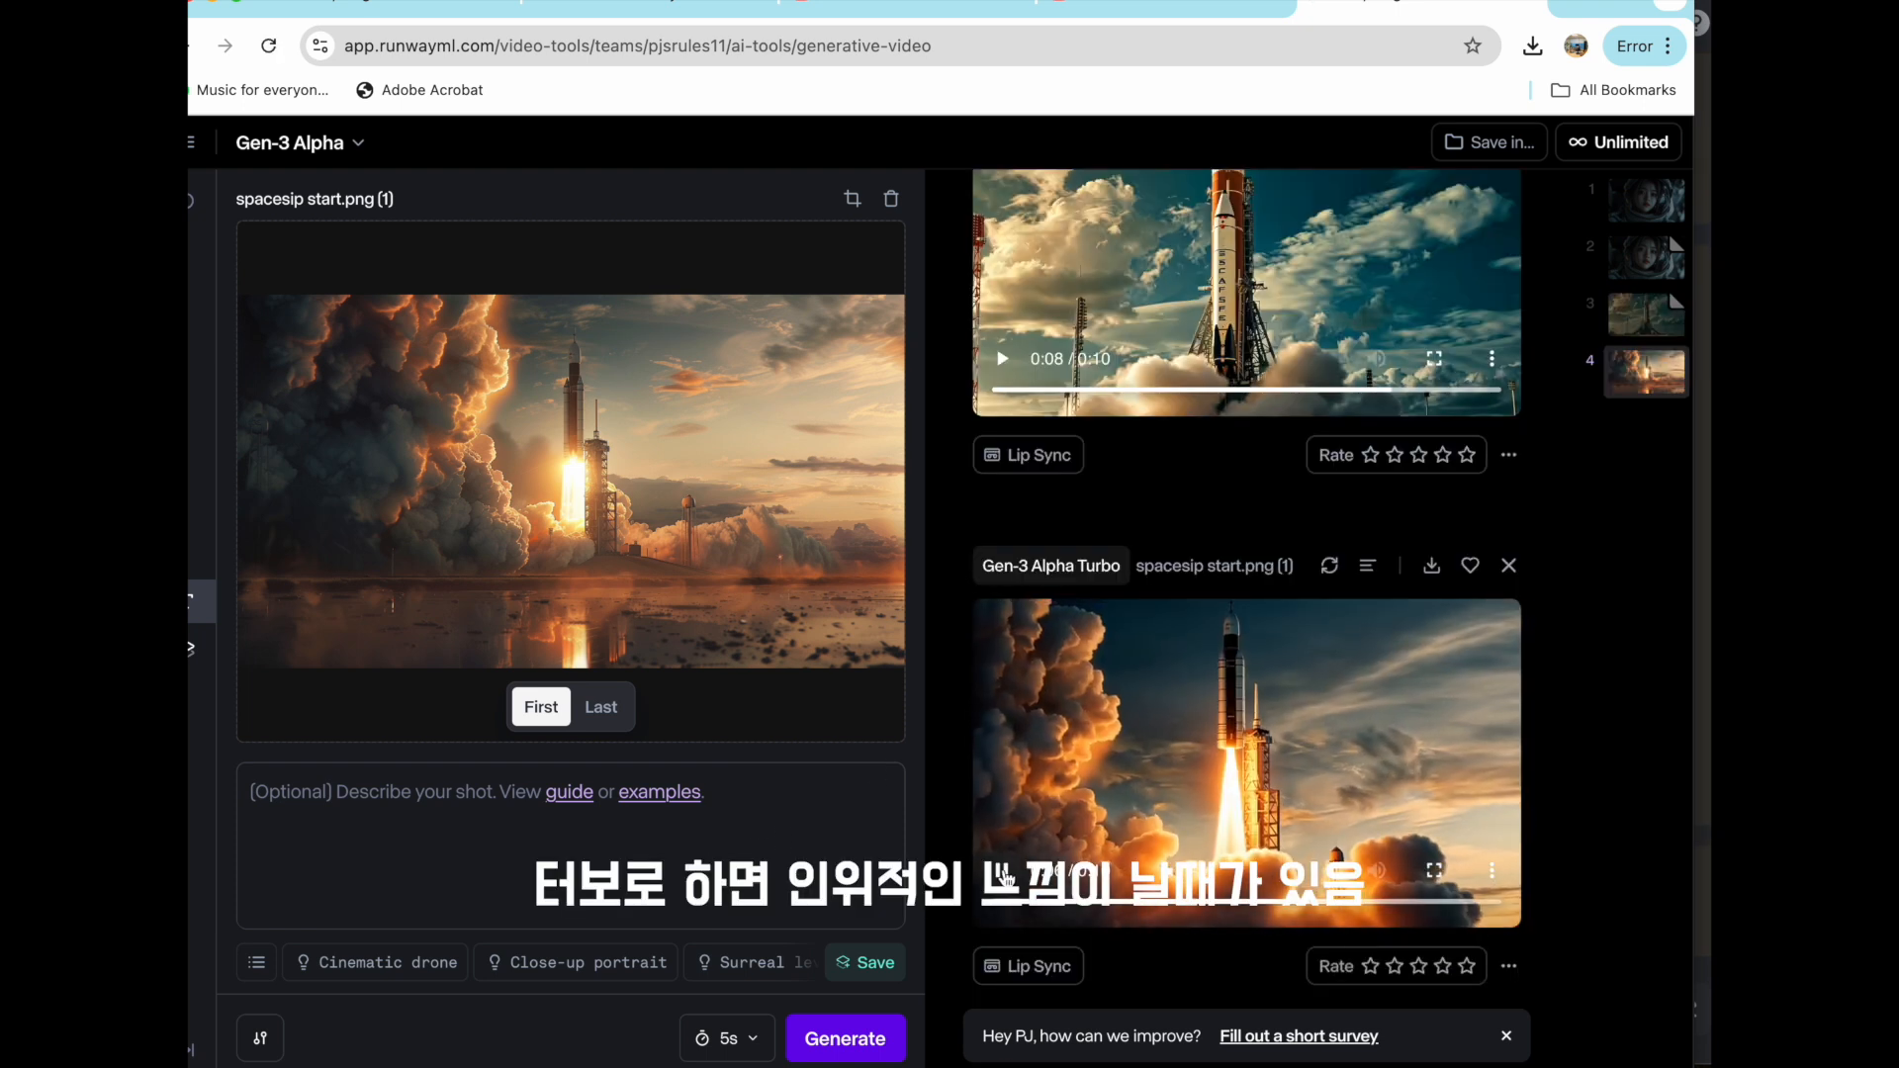
click(1003, 871)
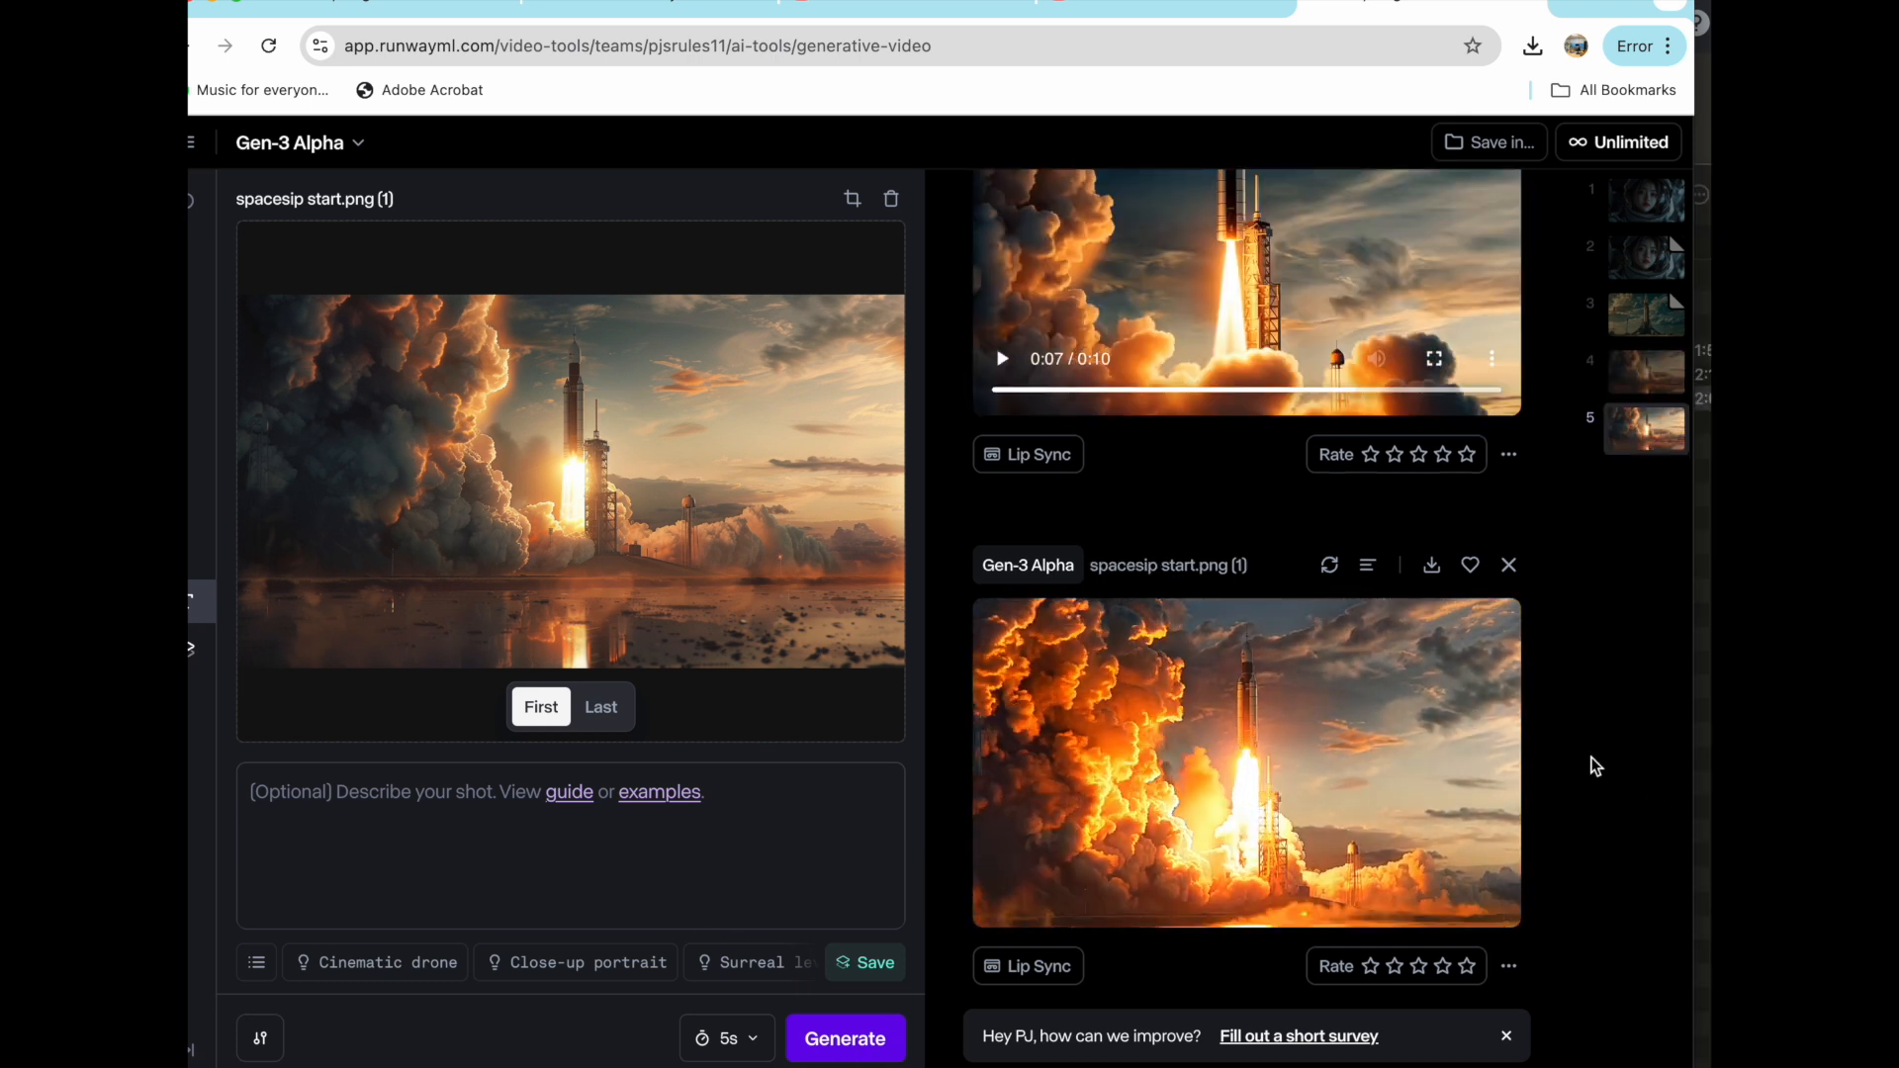
click(1000, 870)
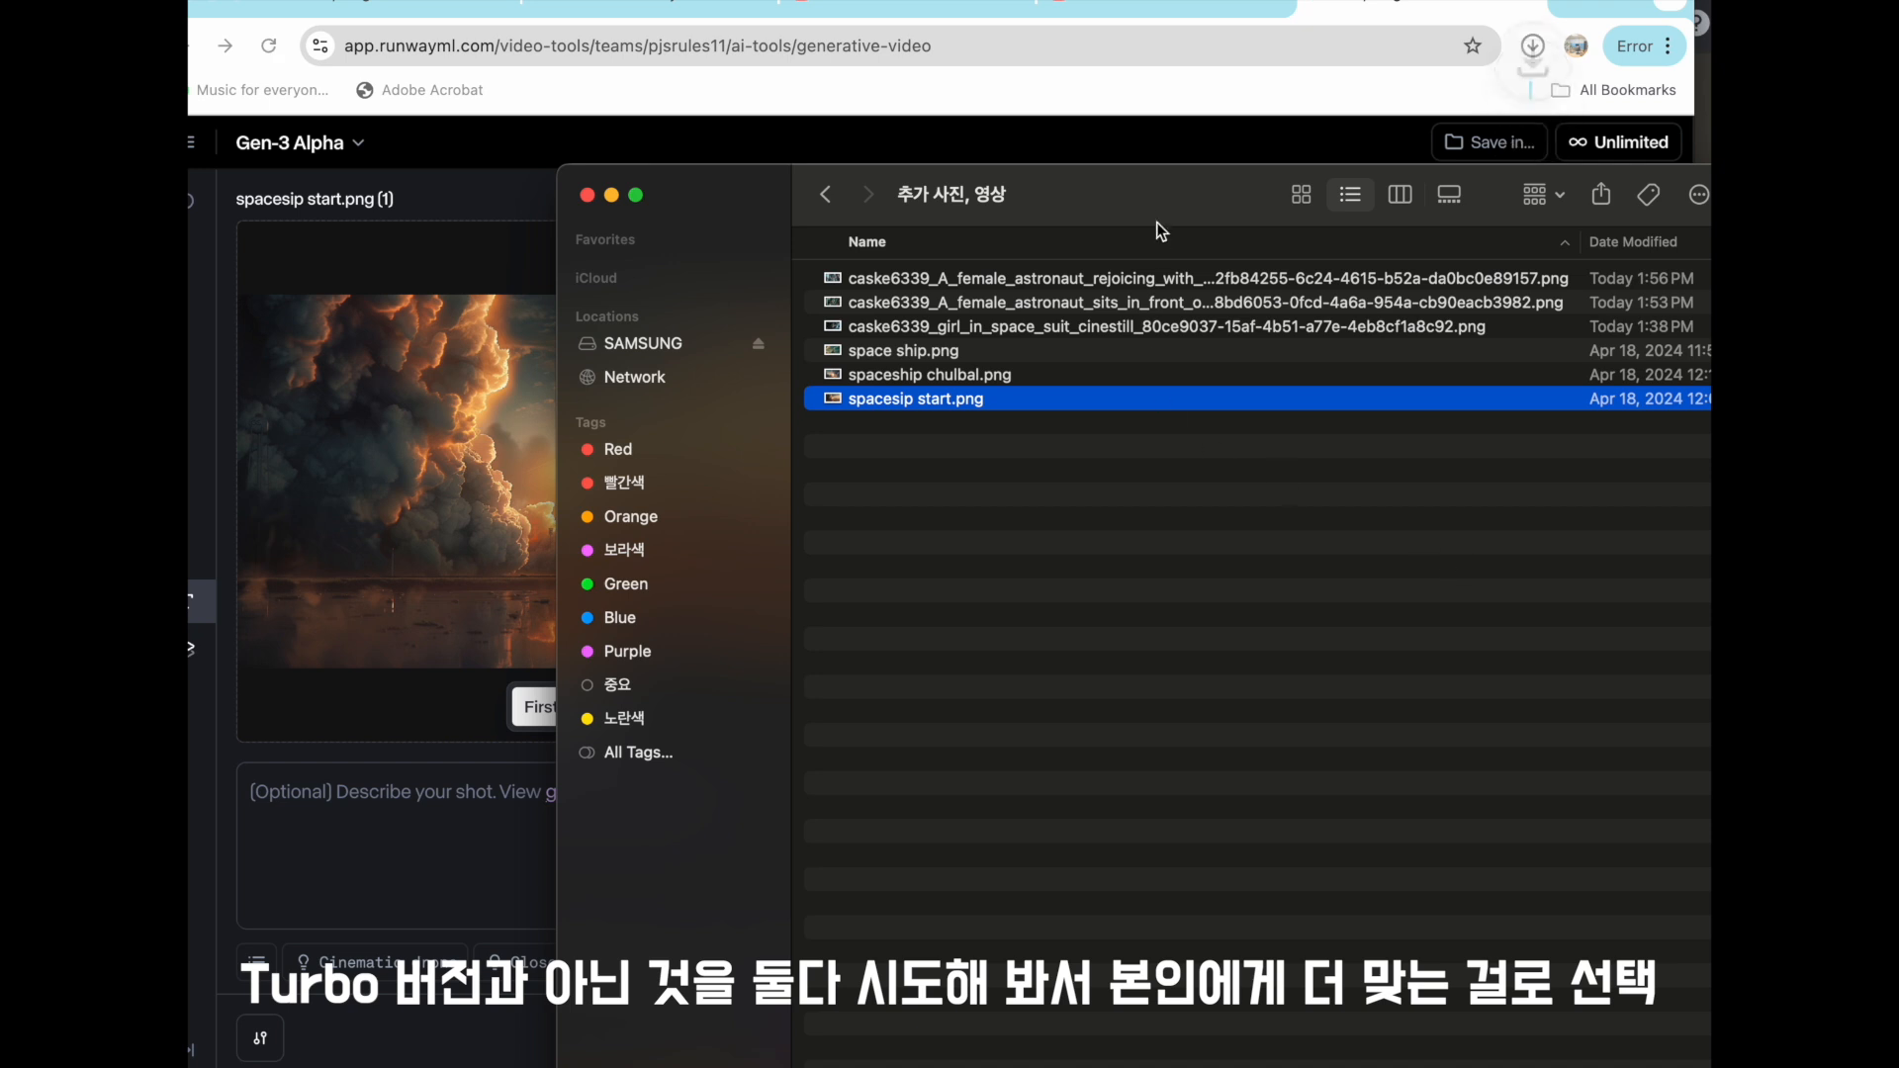
- Queue Gen-3 Alpha and Gen-3 Alpha Turbo videos from the image of the astronaut sitting at the instrument panel
drag(1155, 222, 1133, 285)
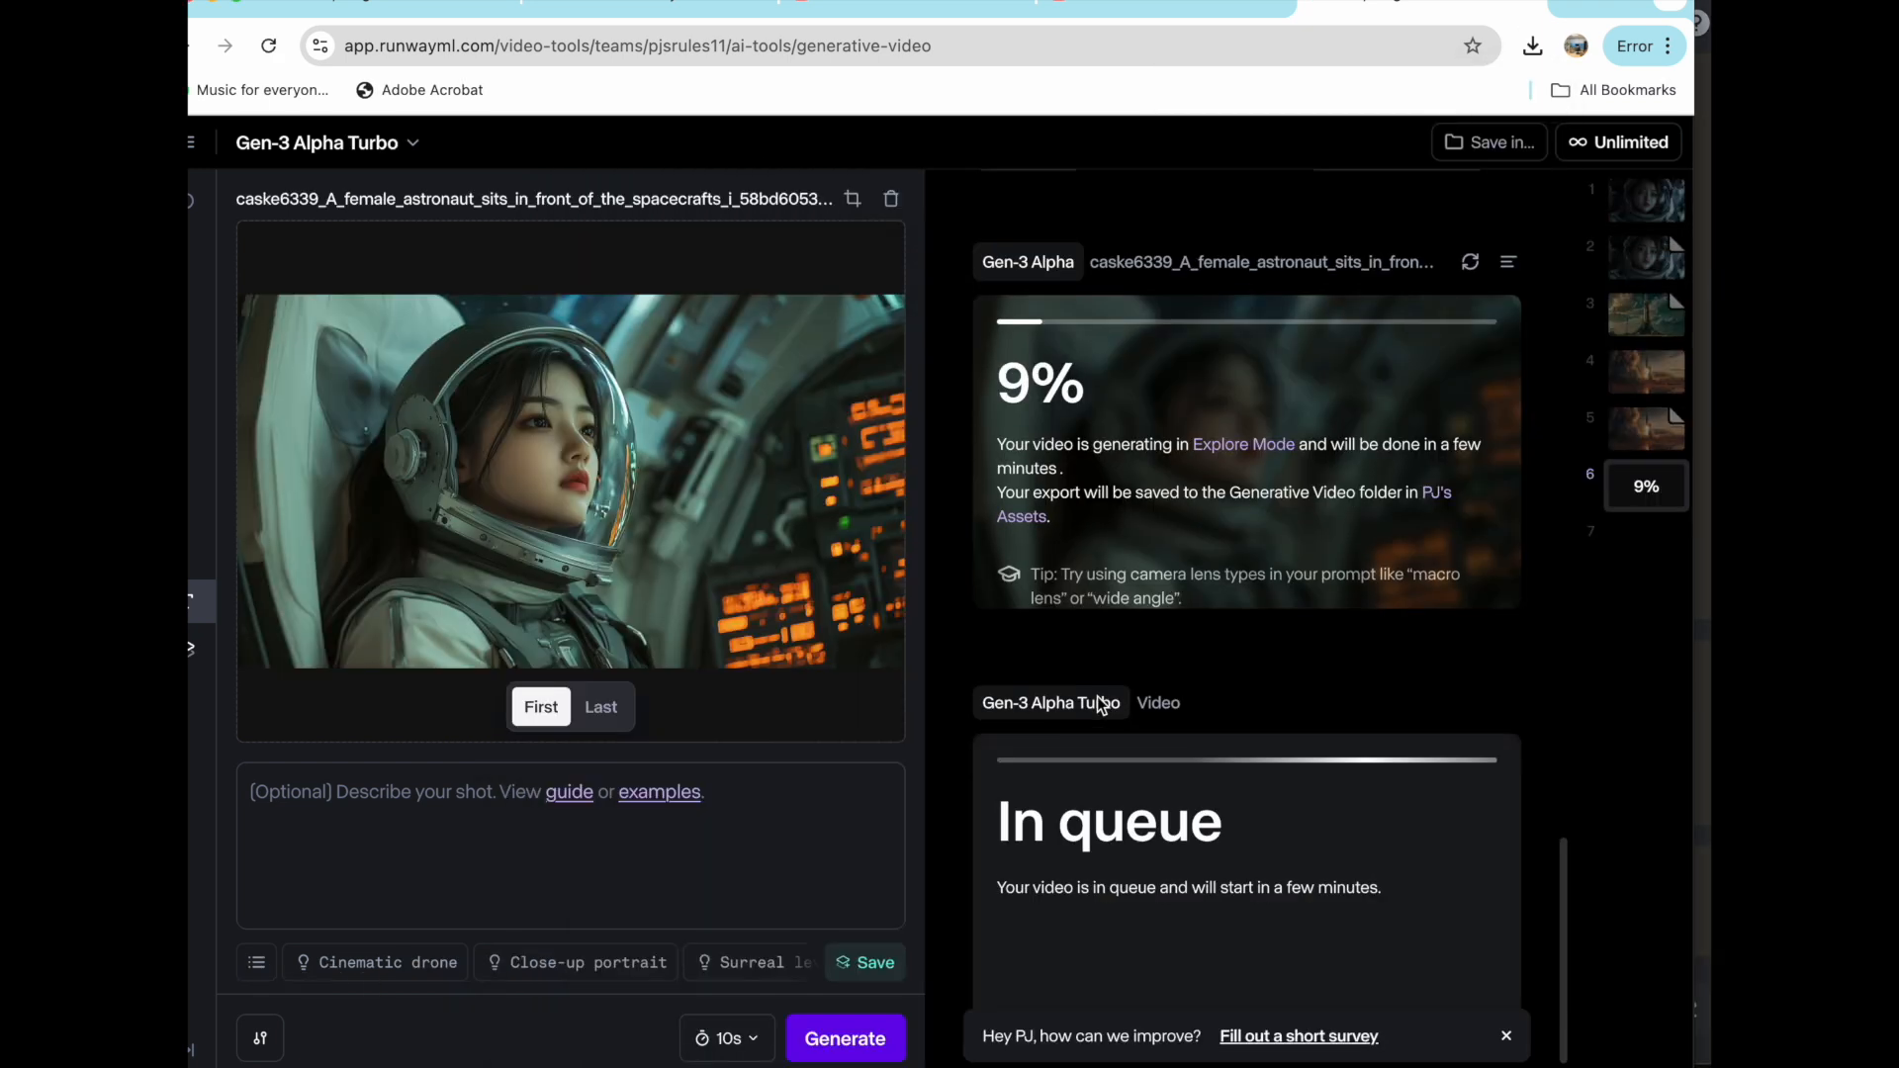
scroll(1083, 722, up, 1)
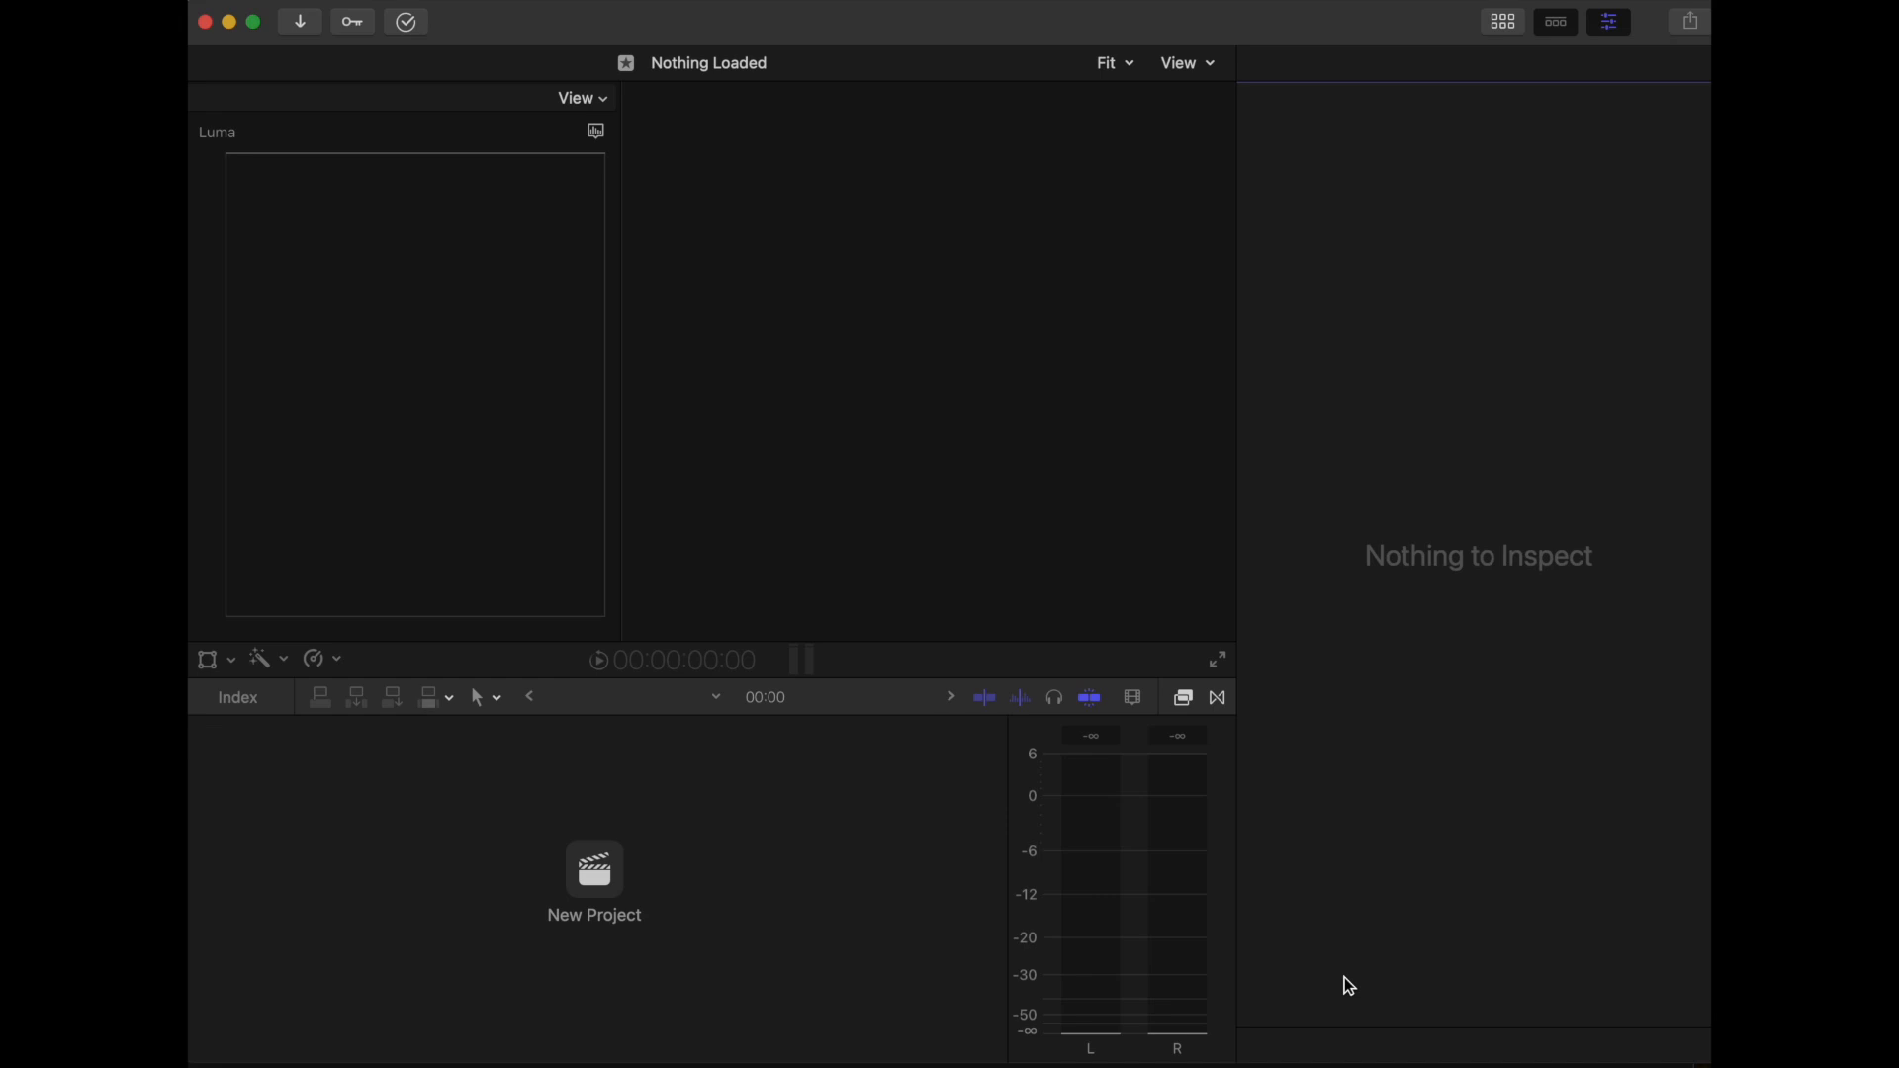
- Switch to Final Cut Pro and start a new project named 우주로 가는 소녀 with the 1080p HD video format
click(611, 880)
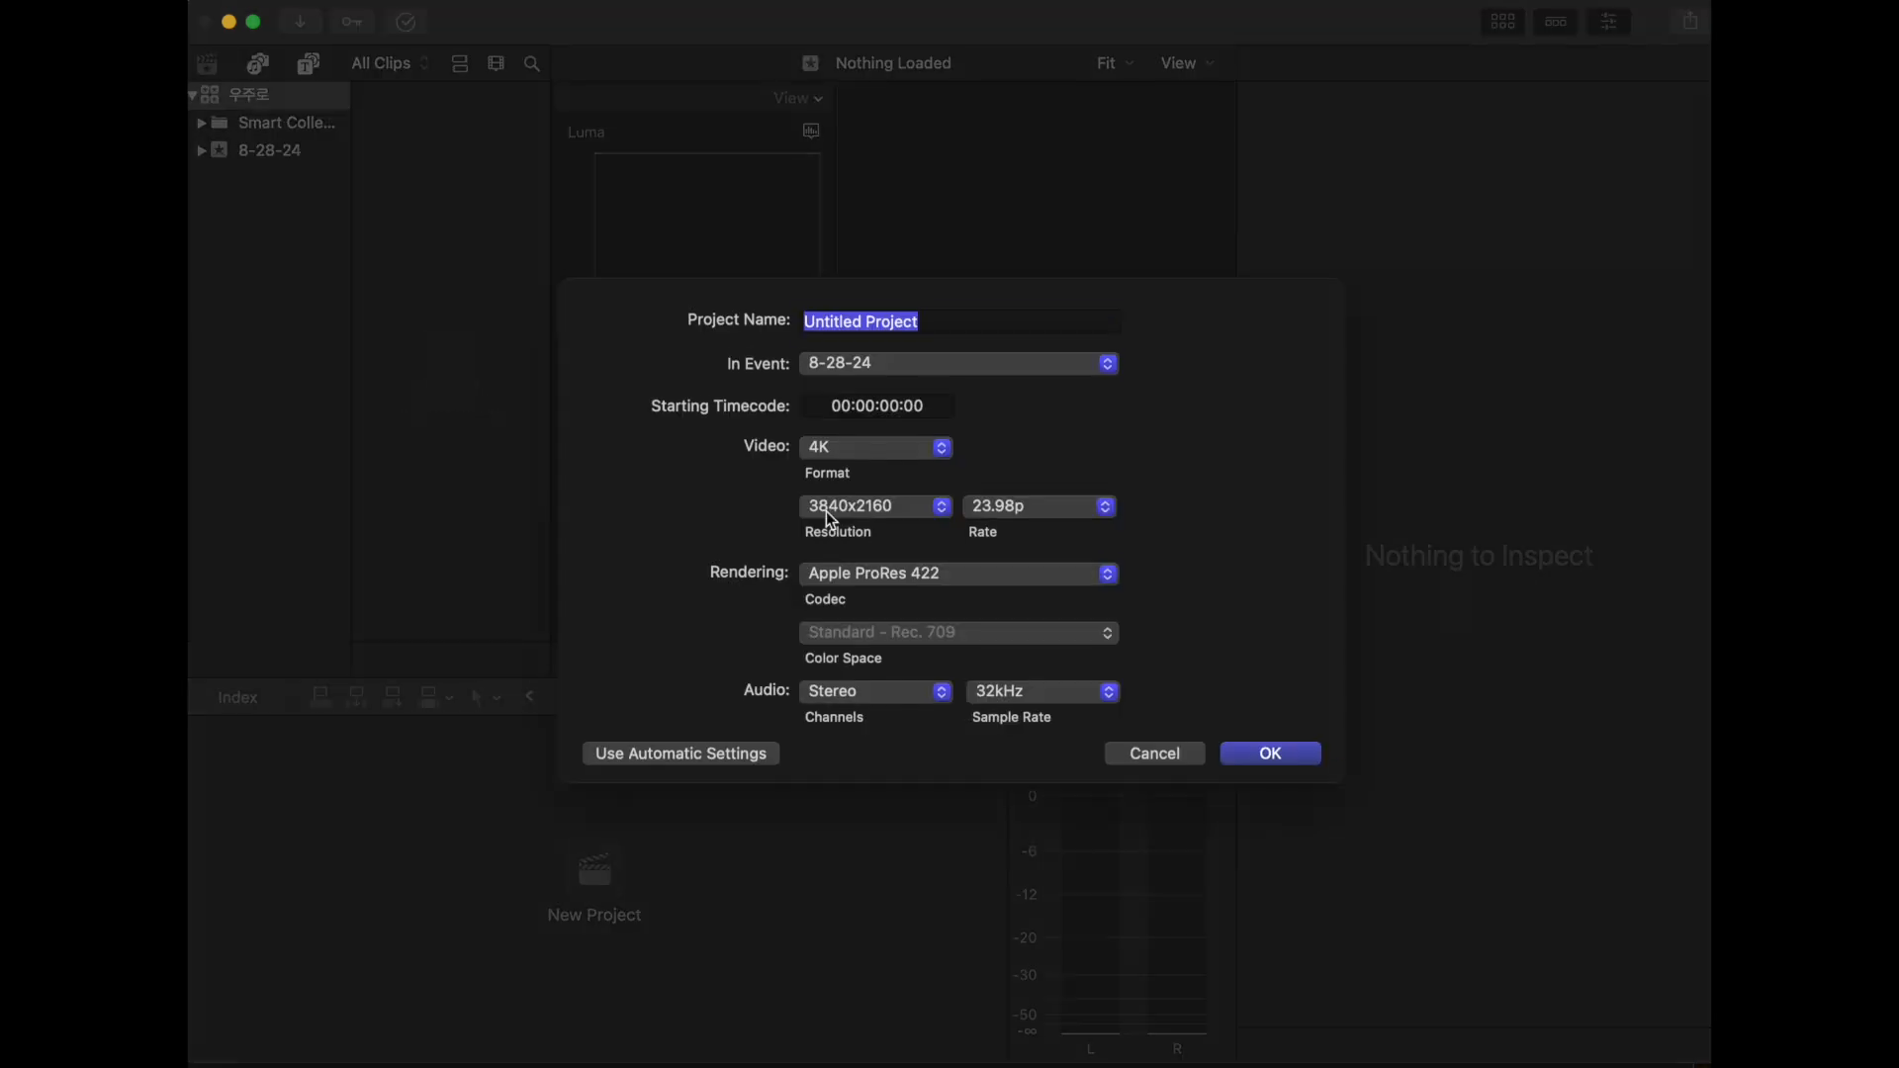
text(우주로 가는 소녀)
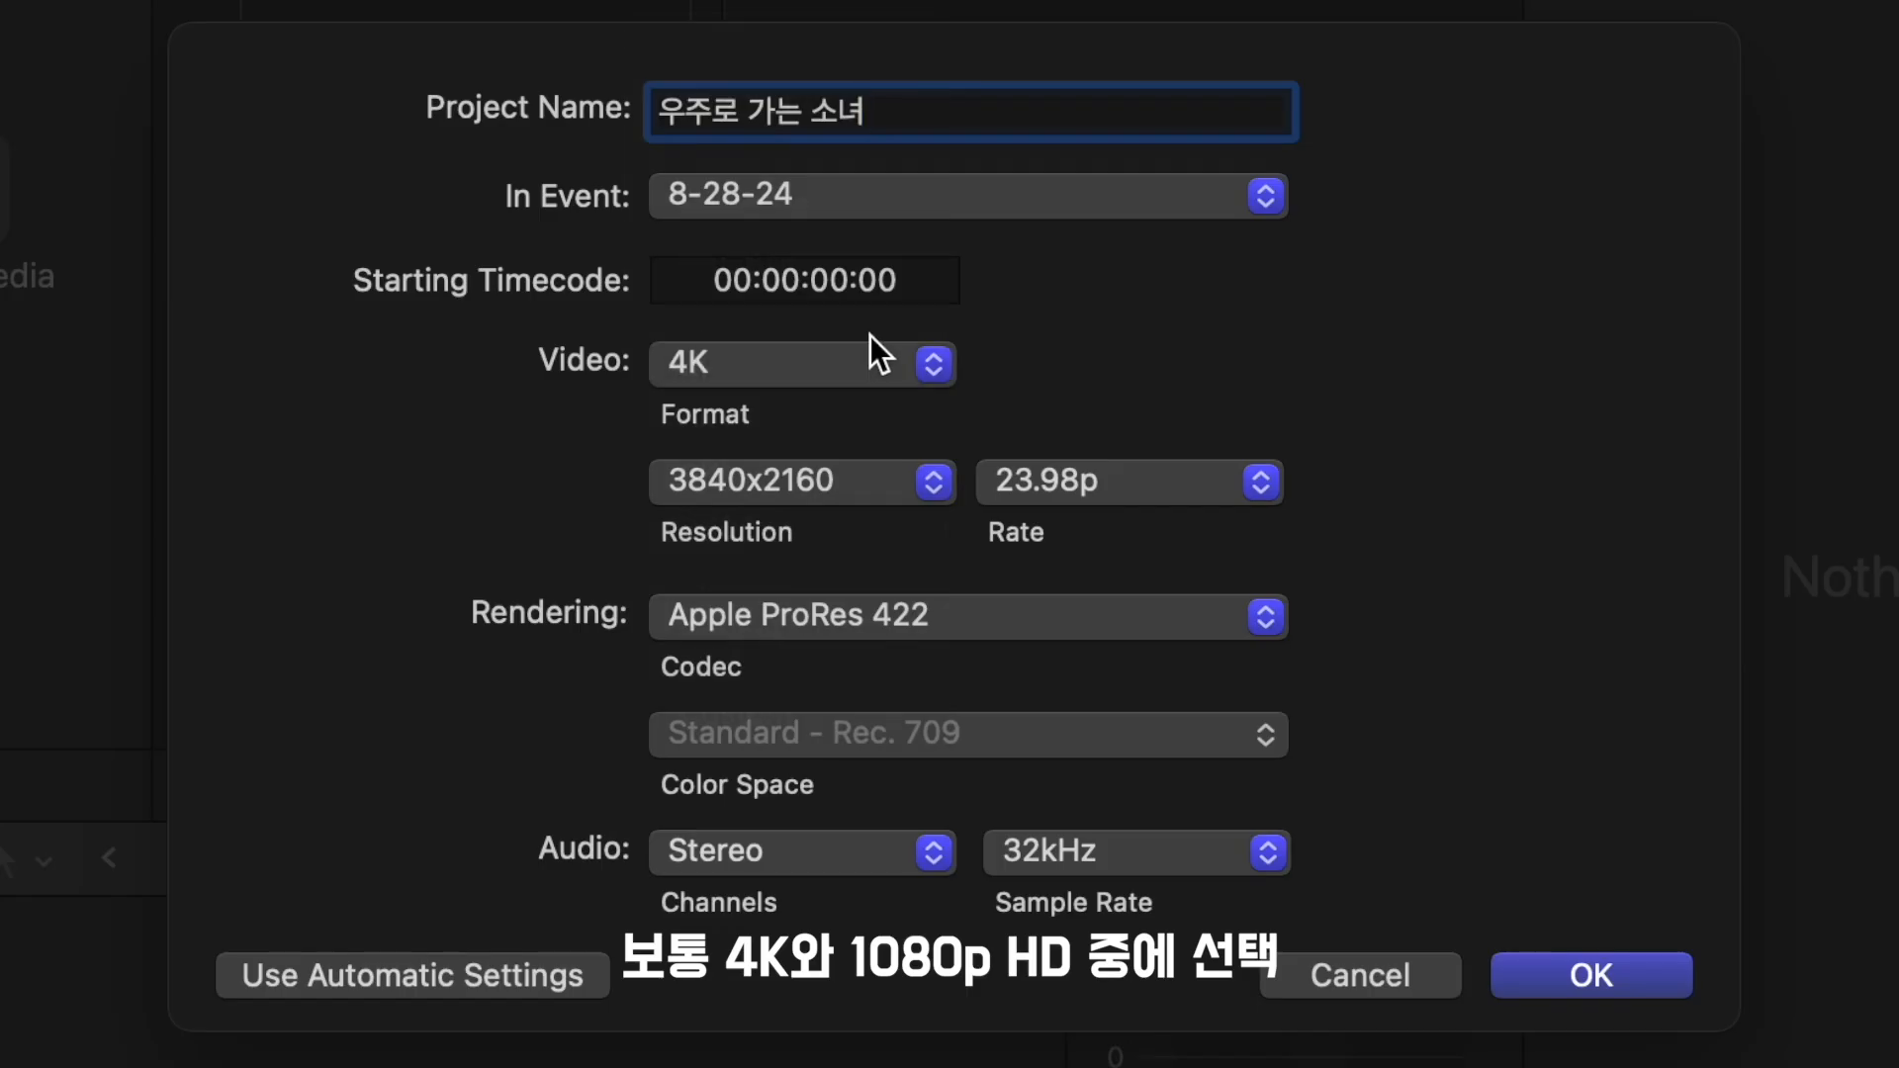
click(871, 361)
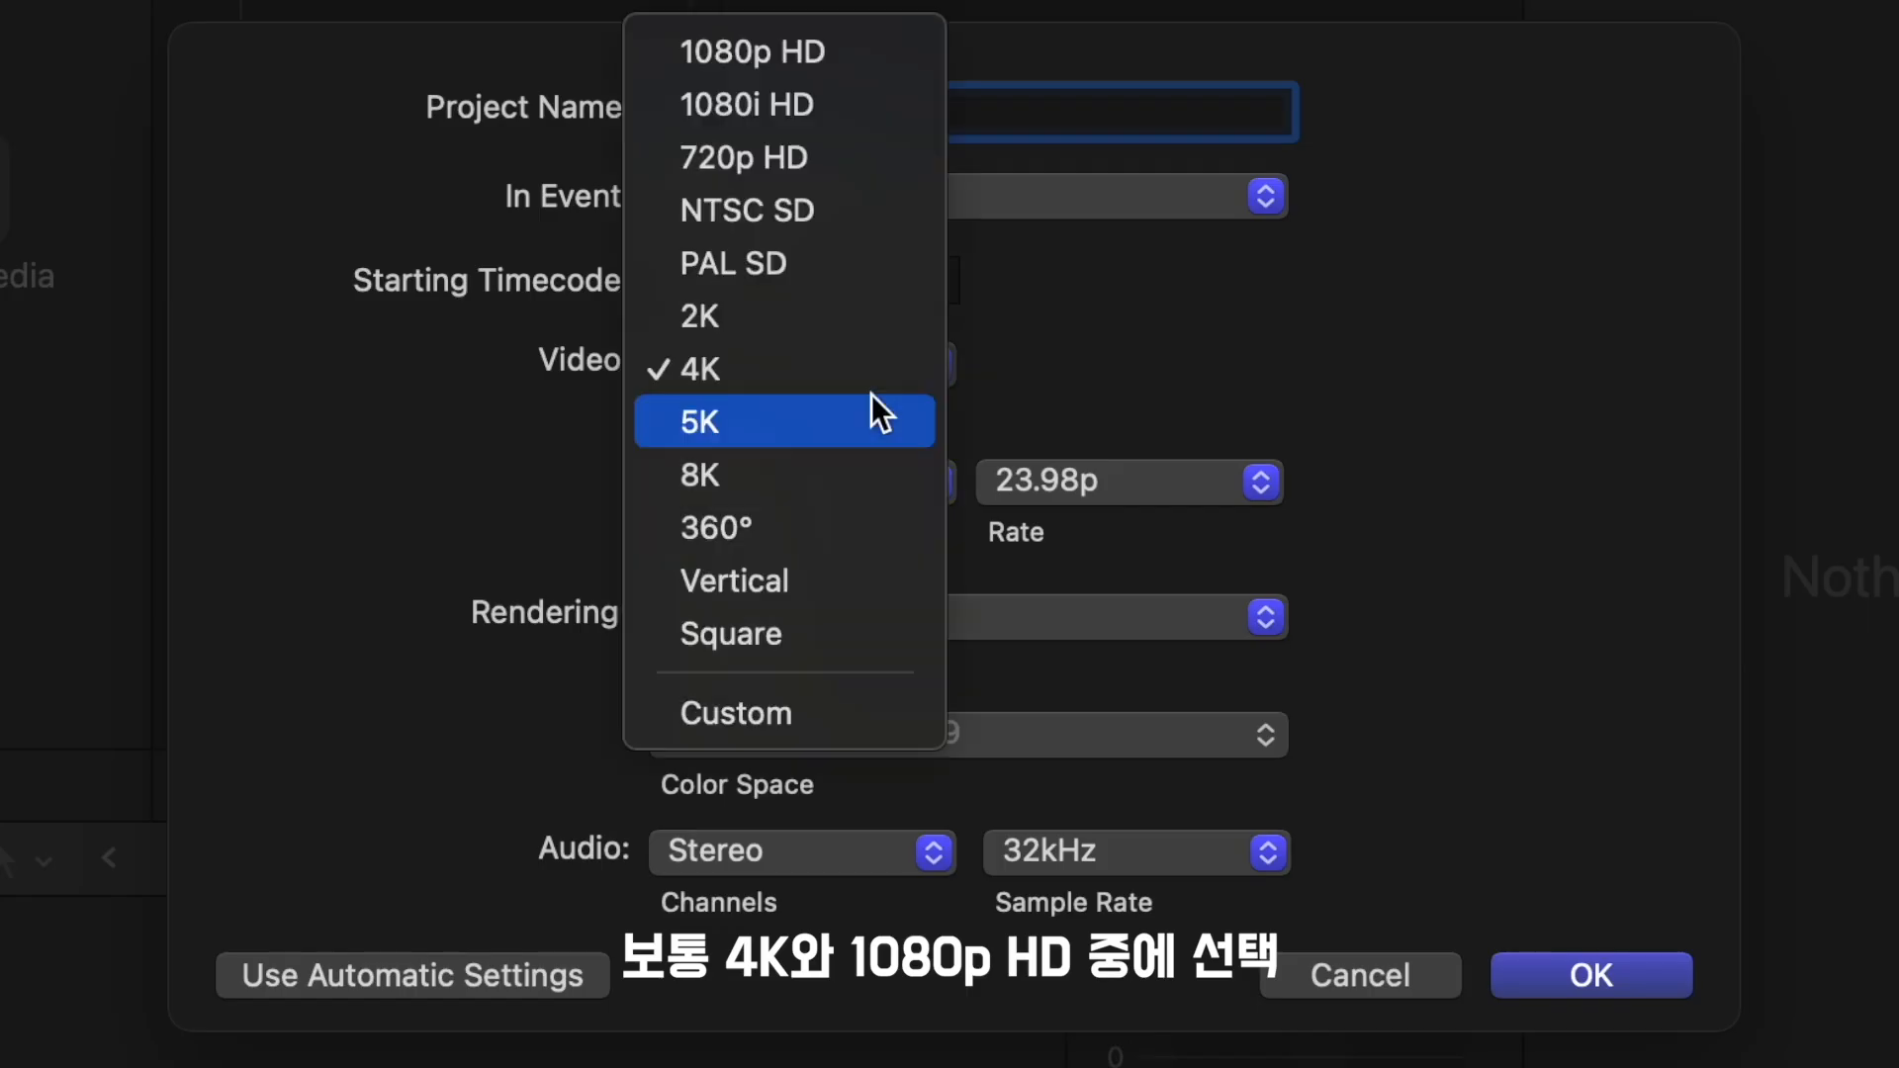
click(870, 50)
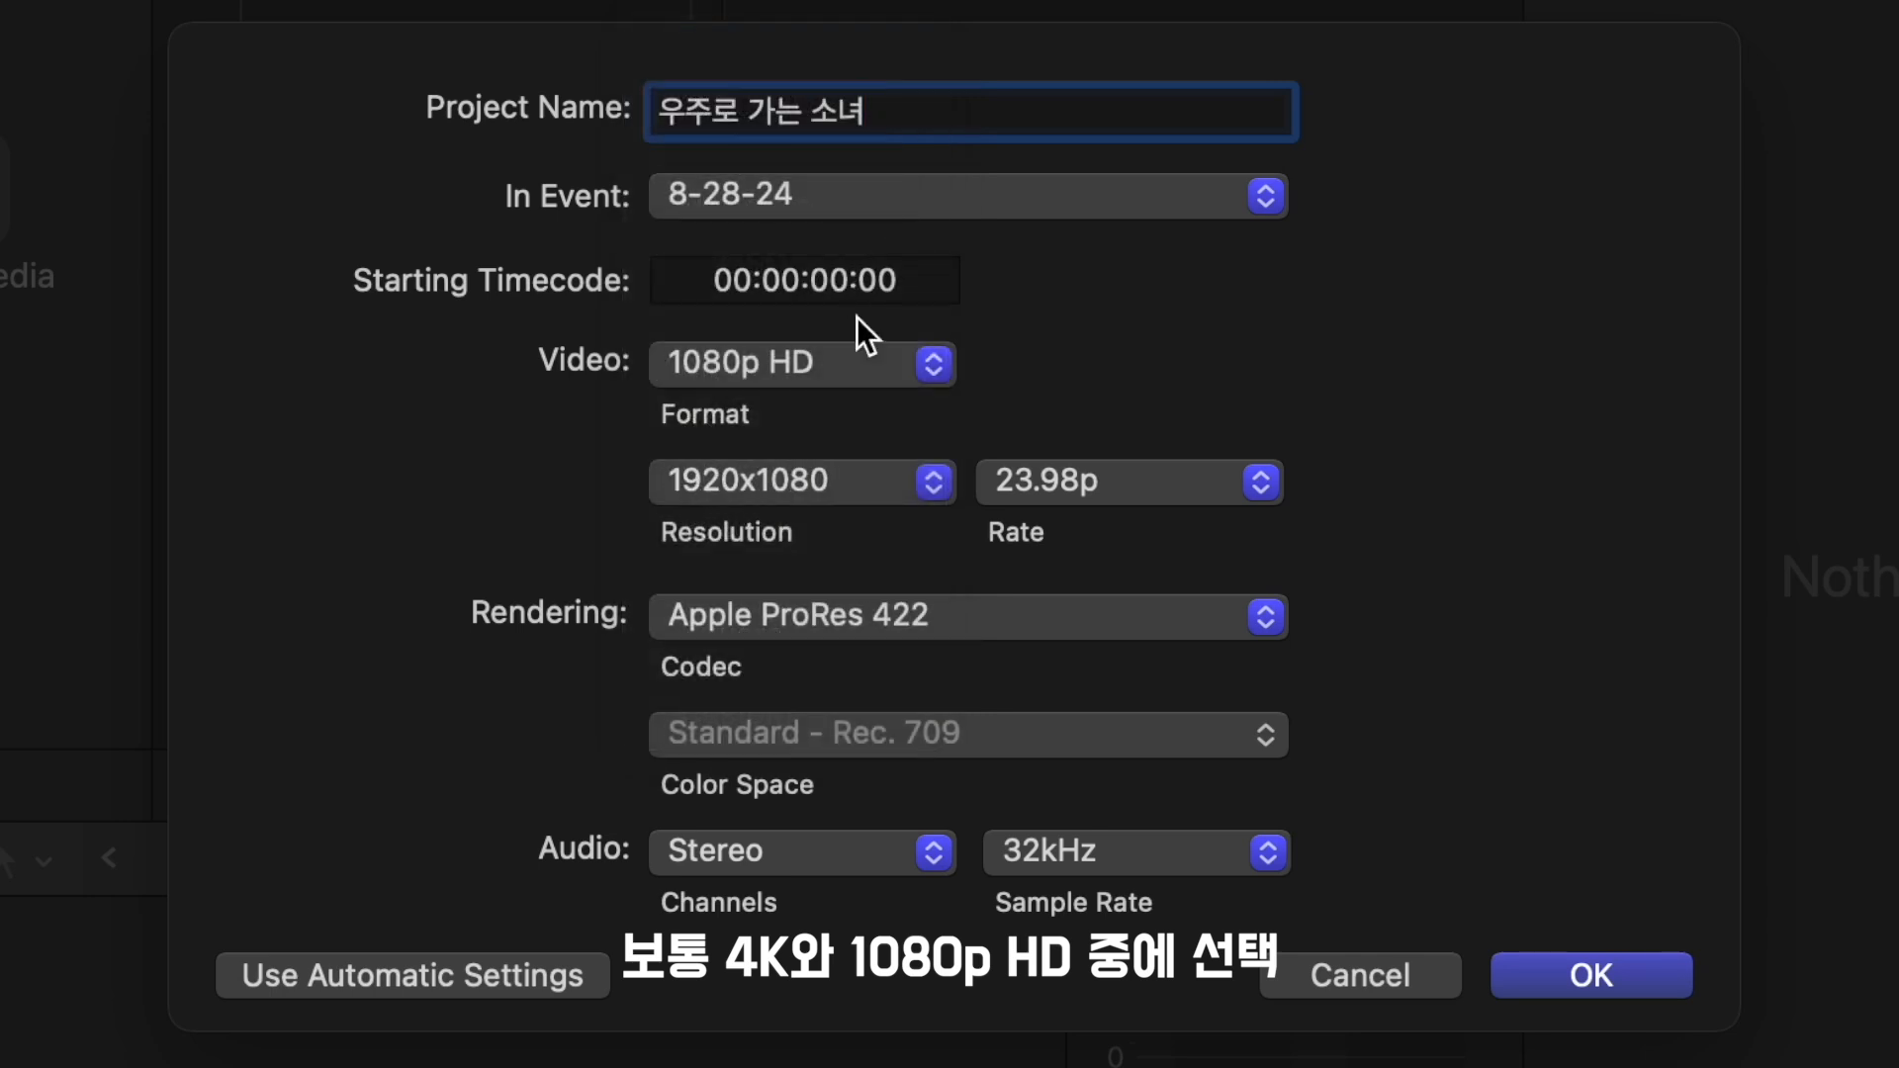
- Examine the available video format and resolution options, keeping 1080p HD and 1920x1080
click(890, 371)
click(911, 370)
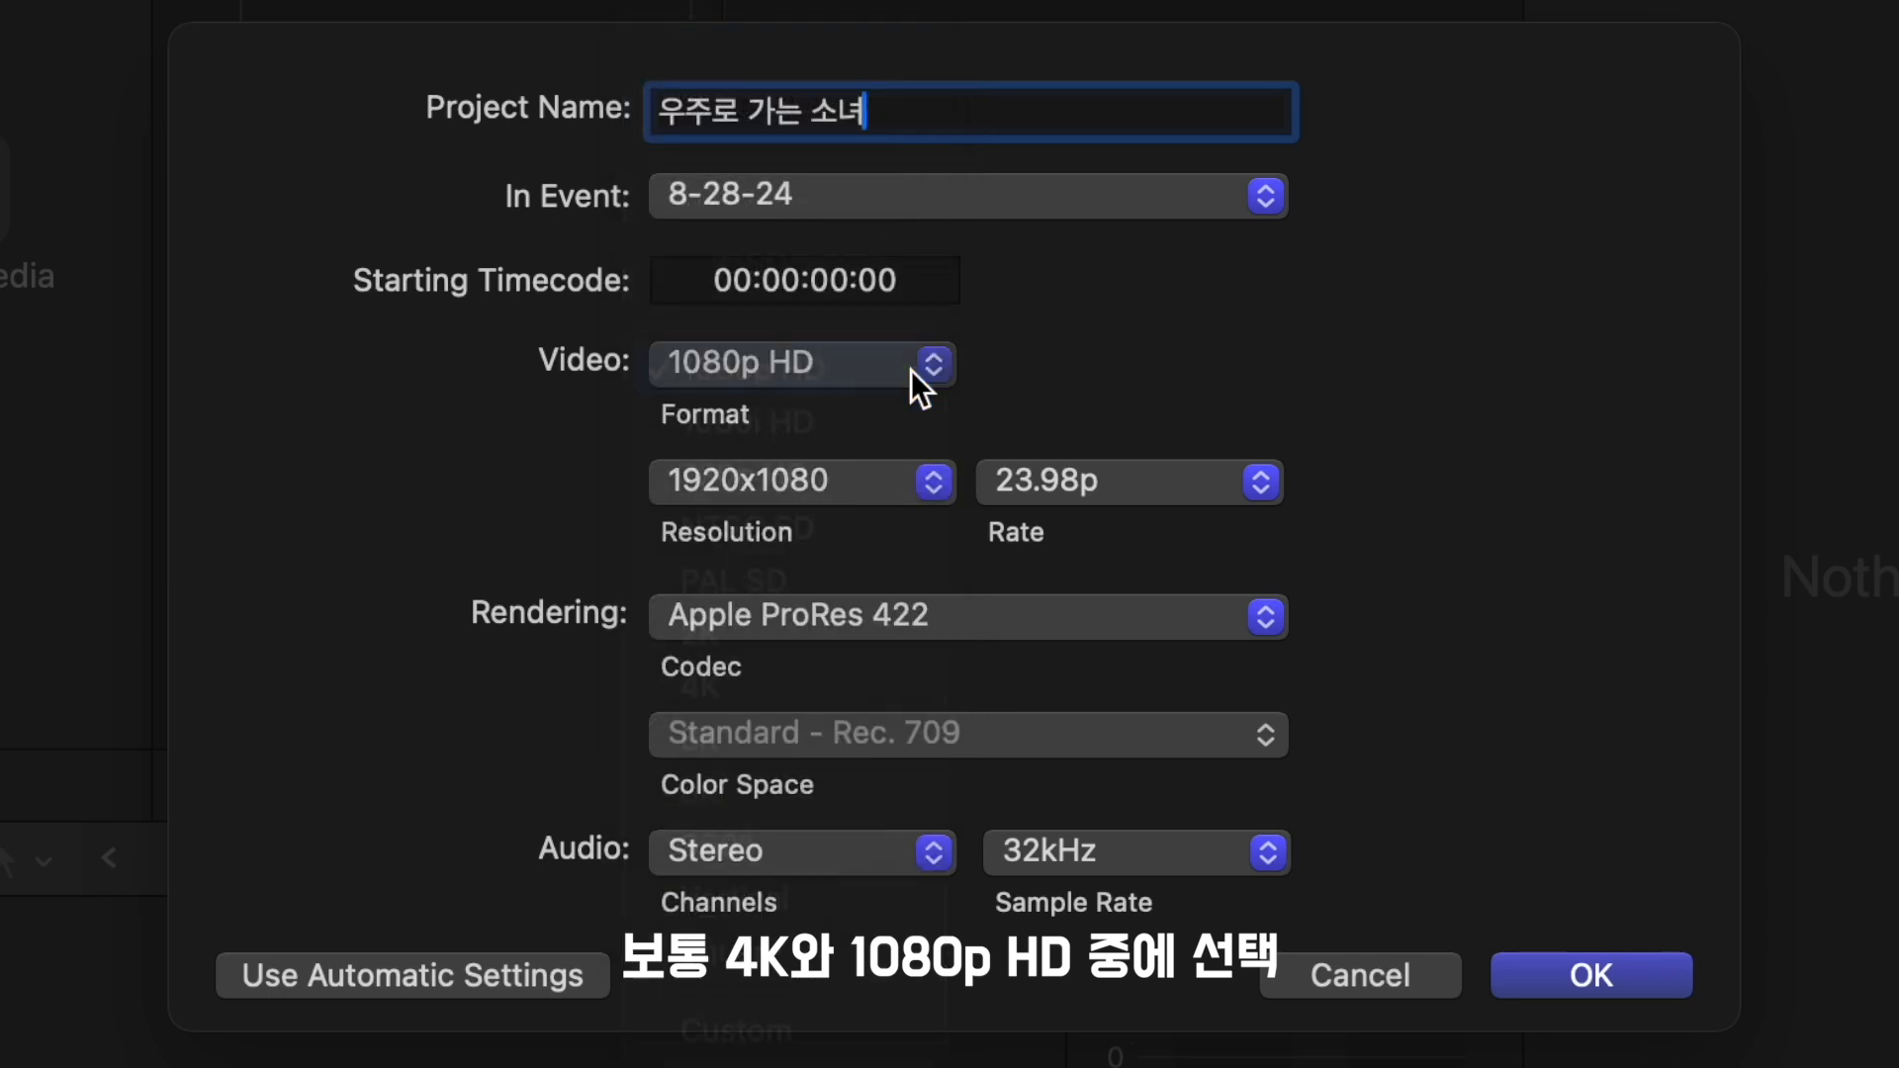
click(914, 479)
click(920, 485)
click(890, 364)
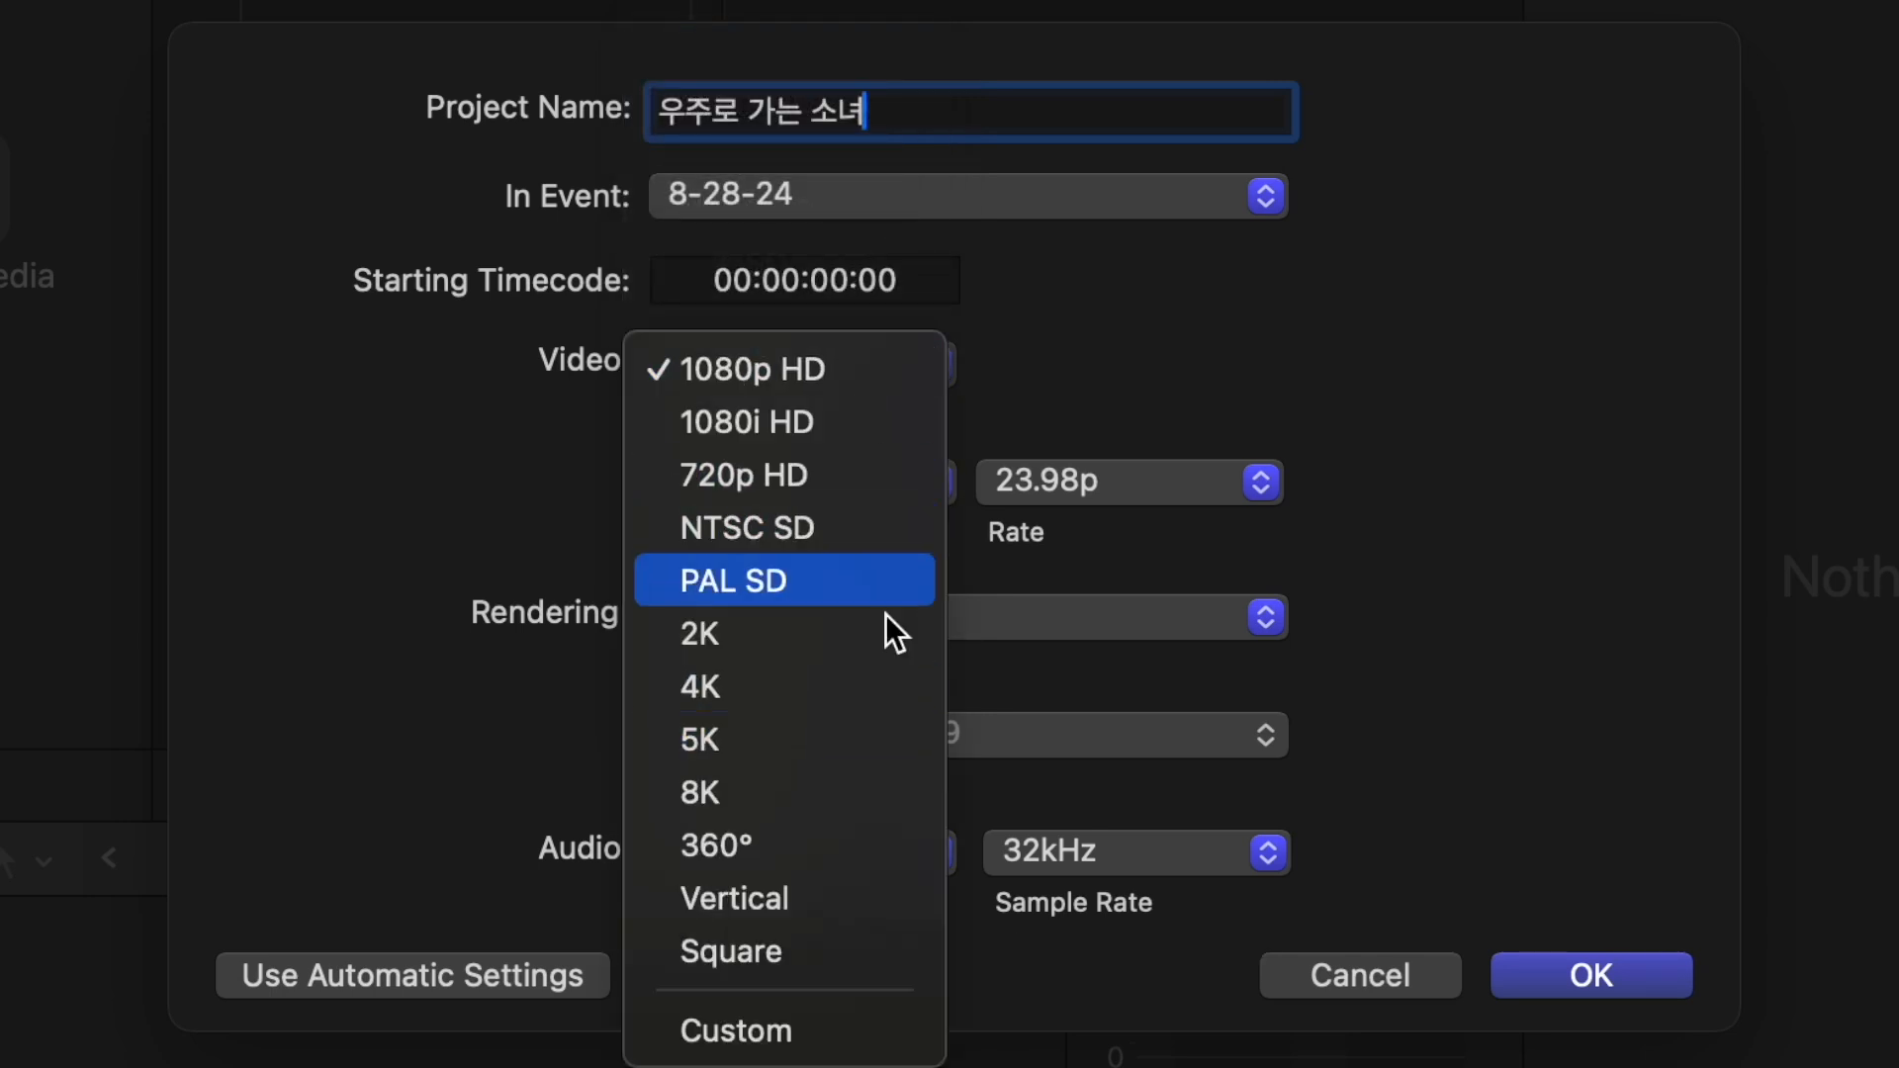
click(1380, 400)
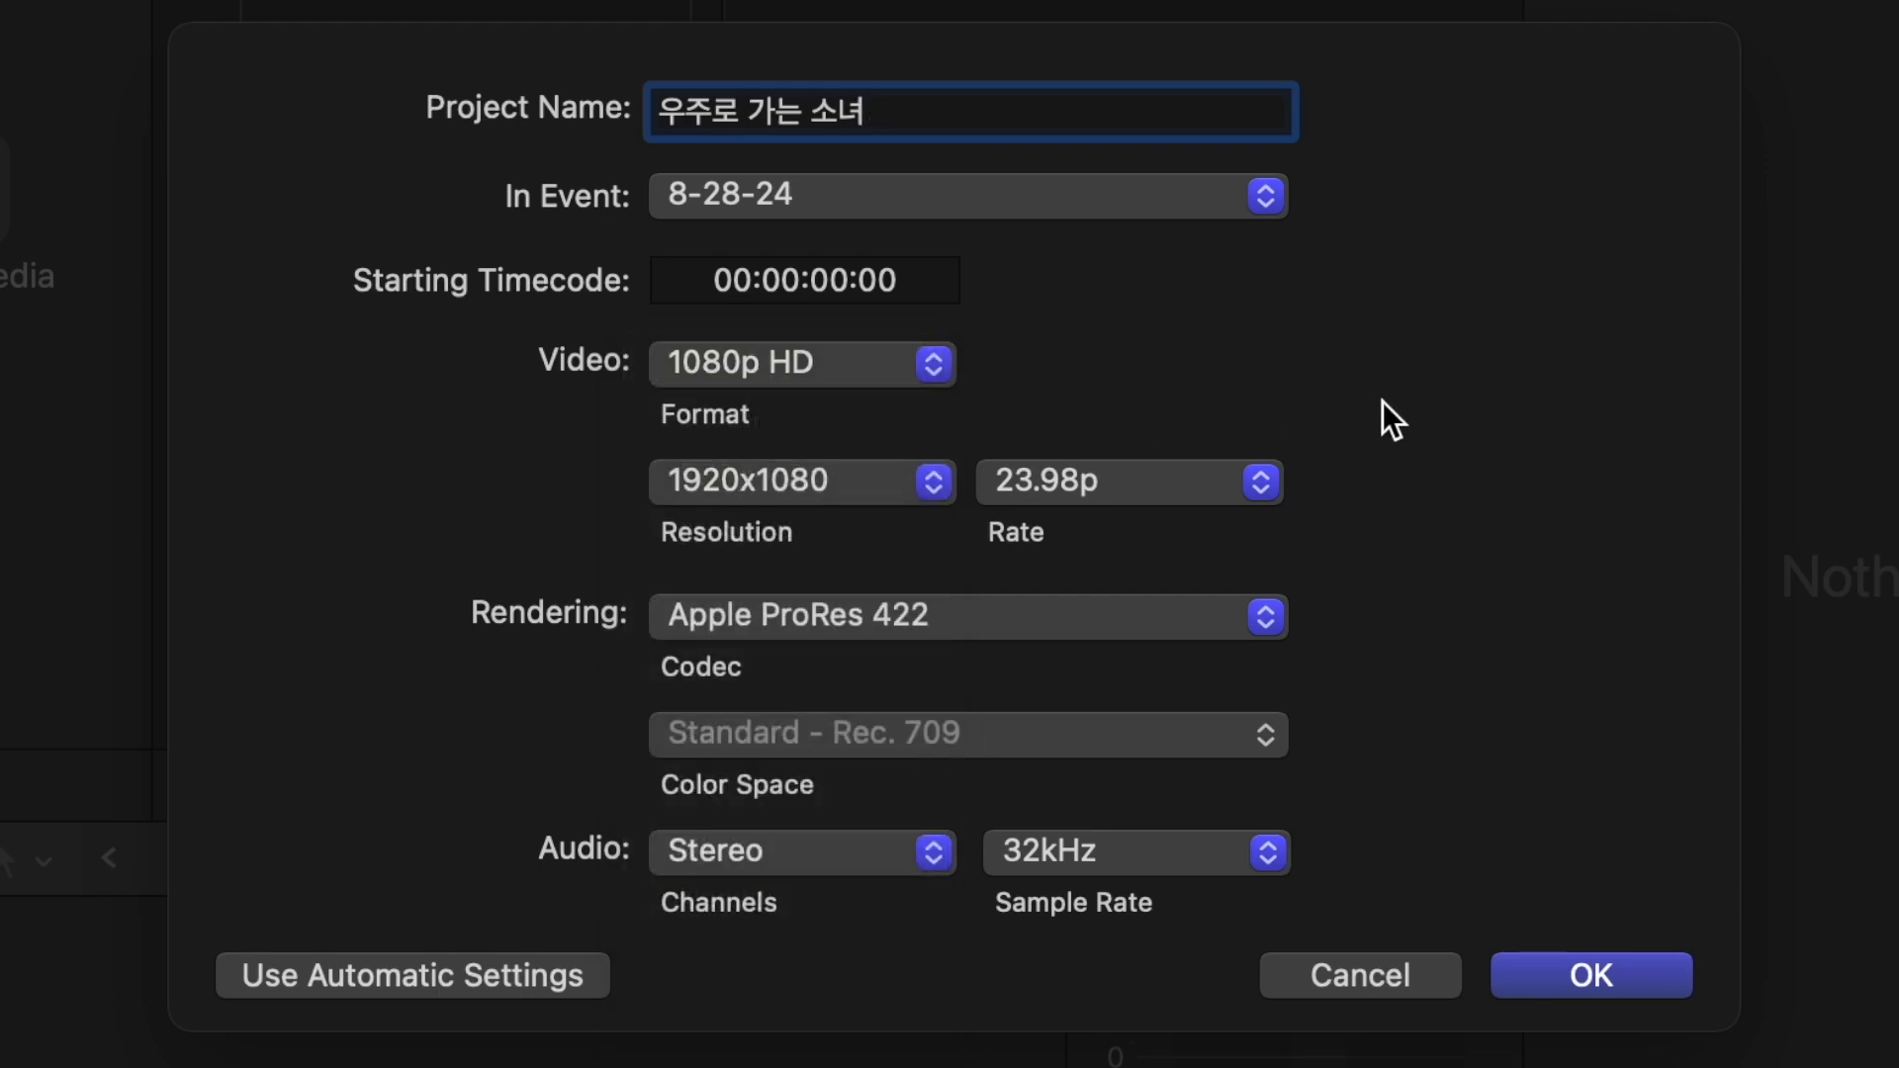
click(906, 491)
click(916, 490)
- Set the frame rate to 24p, keep the Apple ProRes 422 codec and create the project
click(1162, 476)
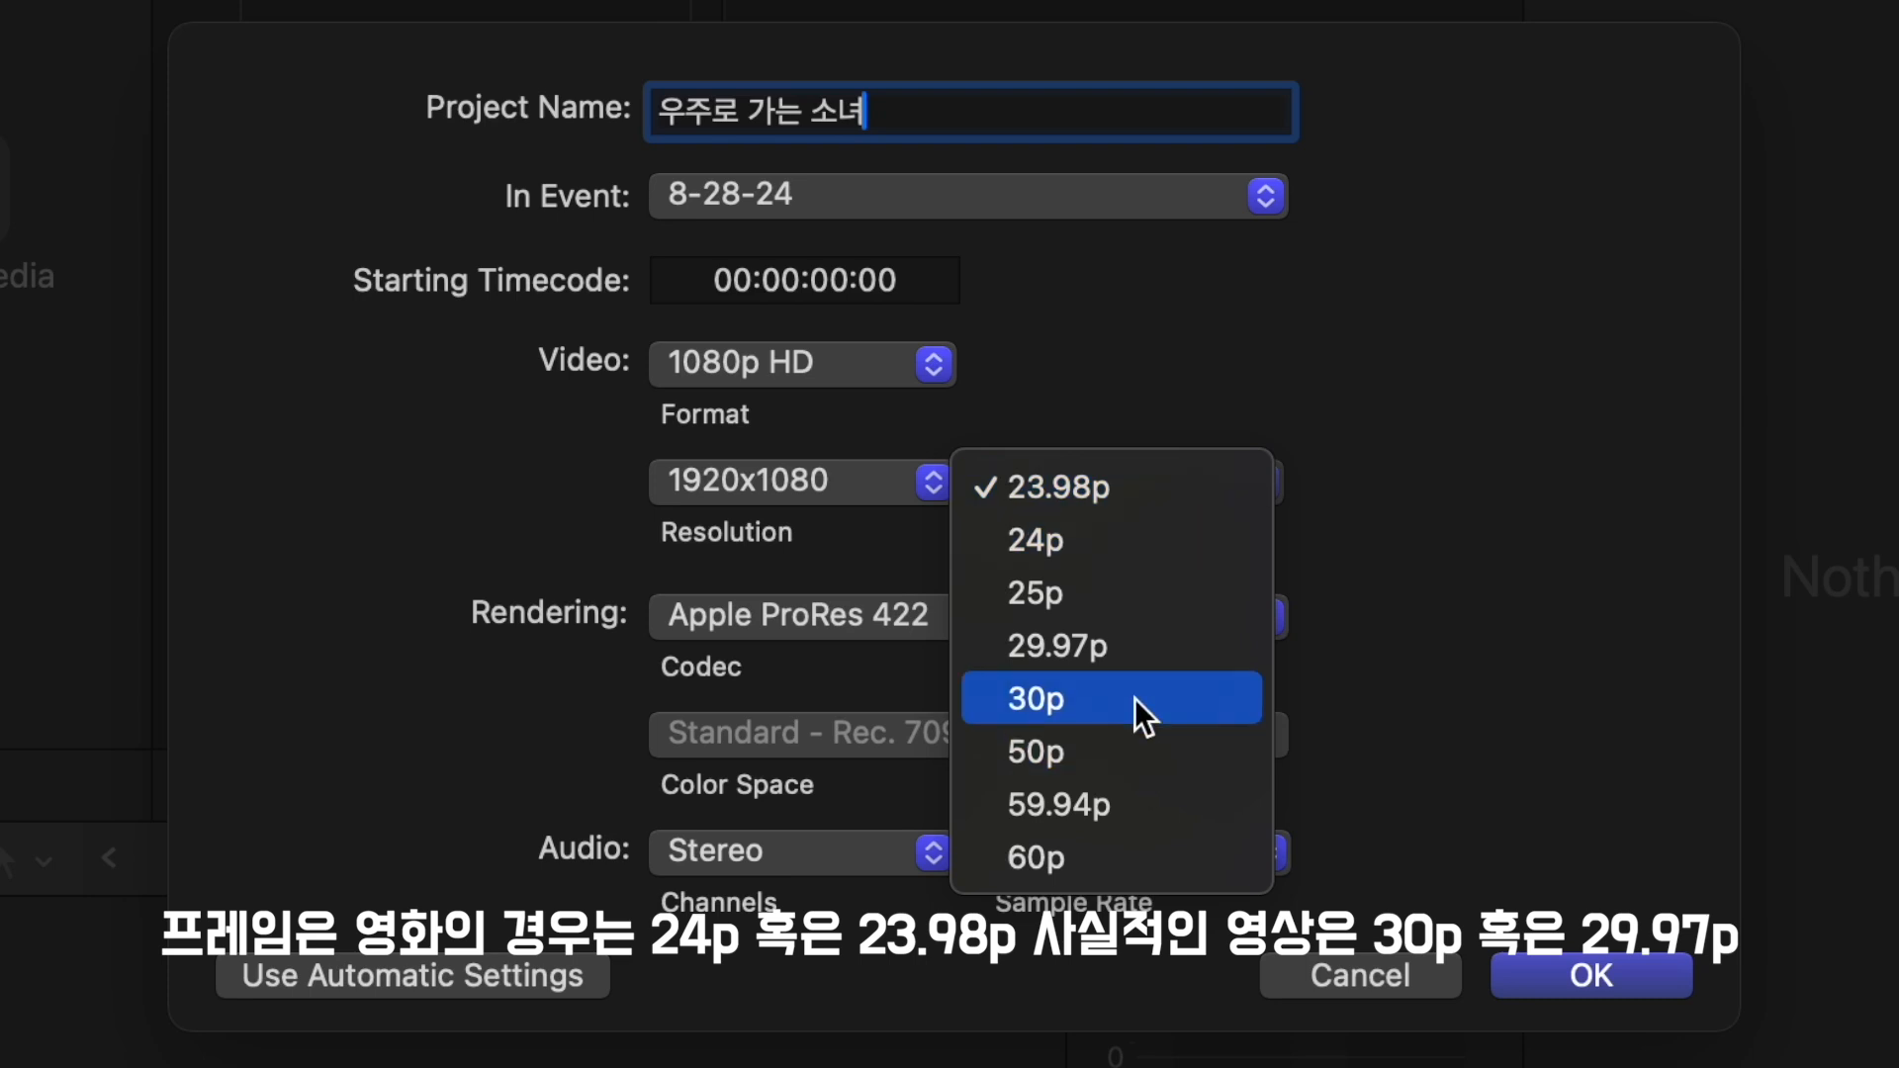
click(1152, 540)
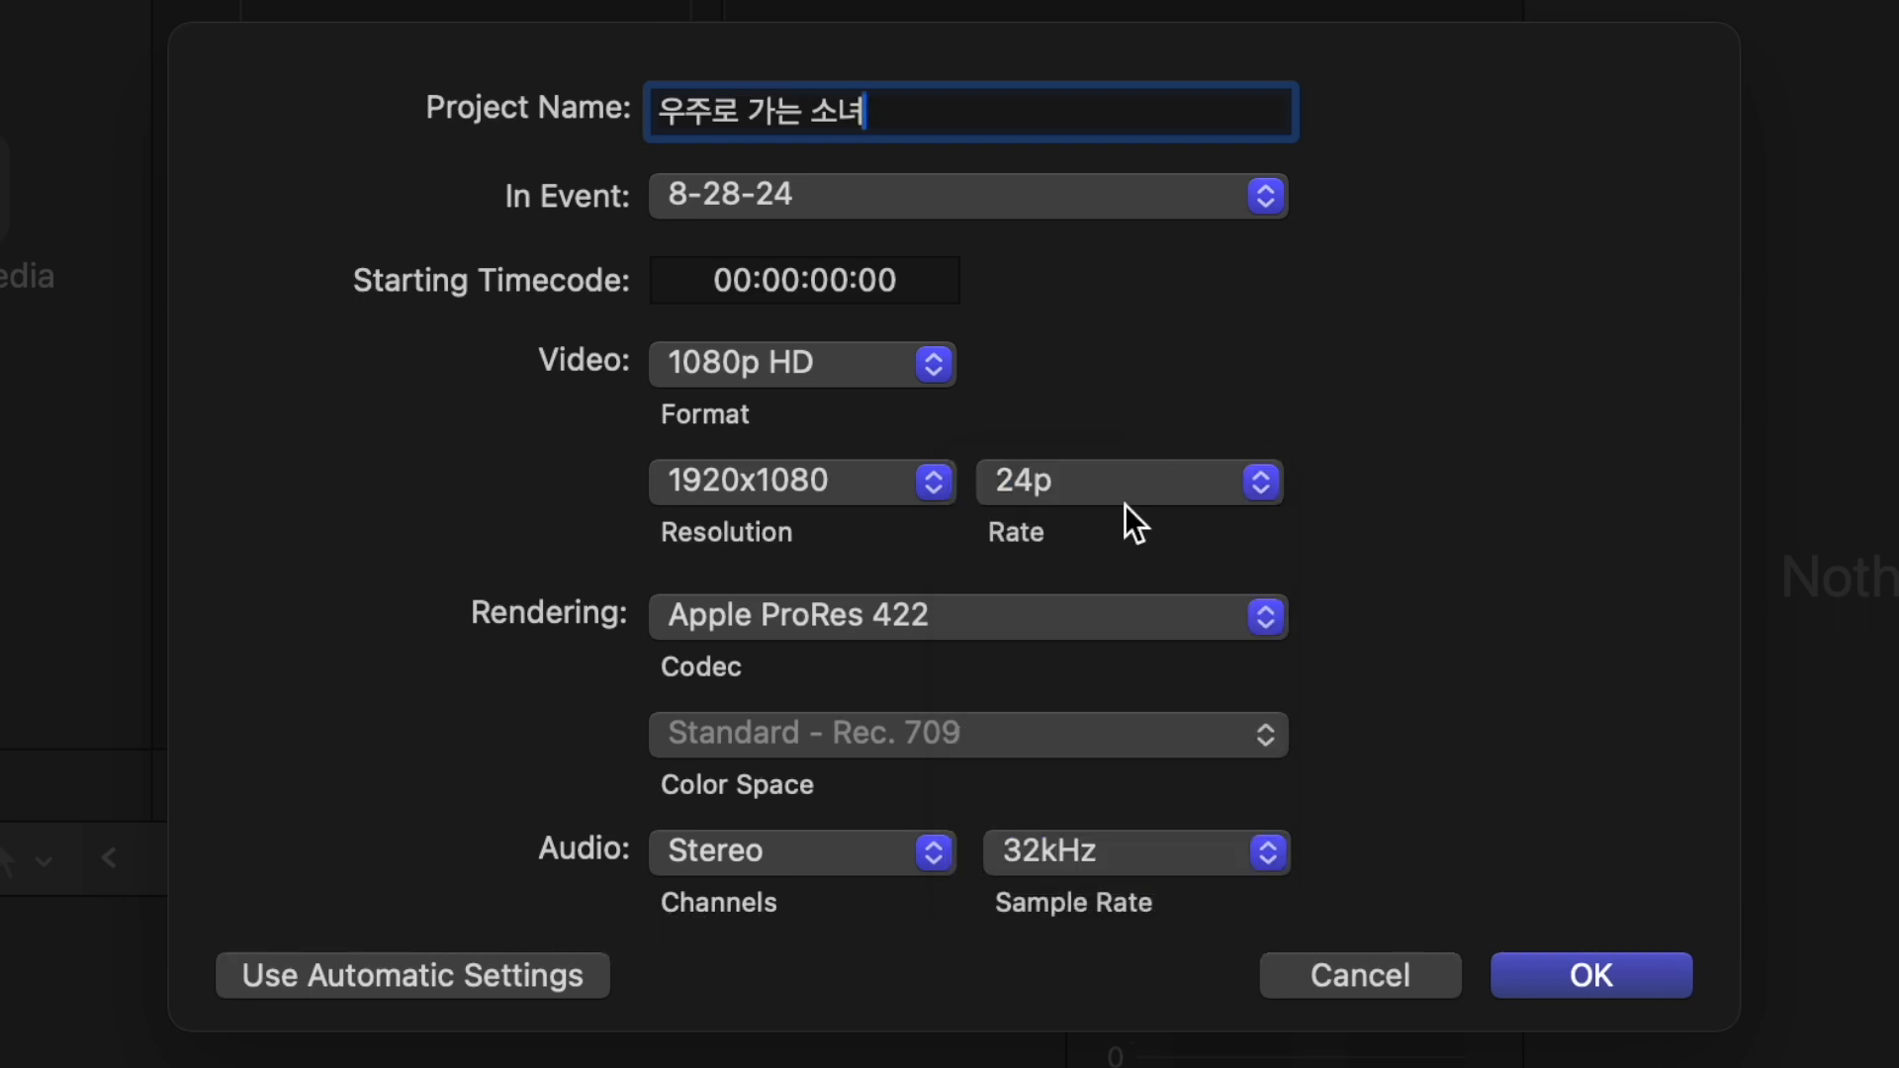
click(1123, 615)
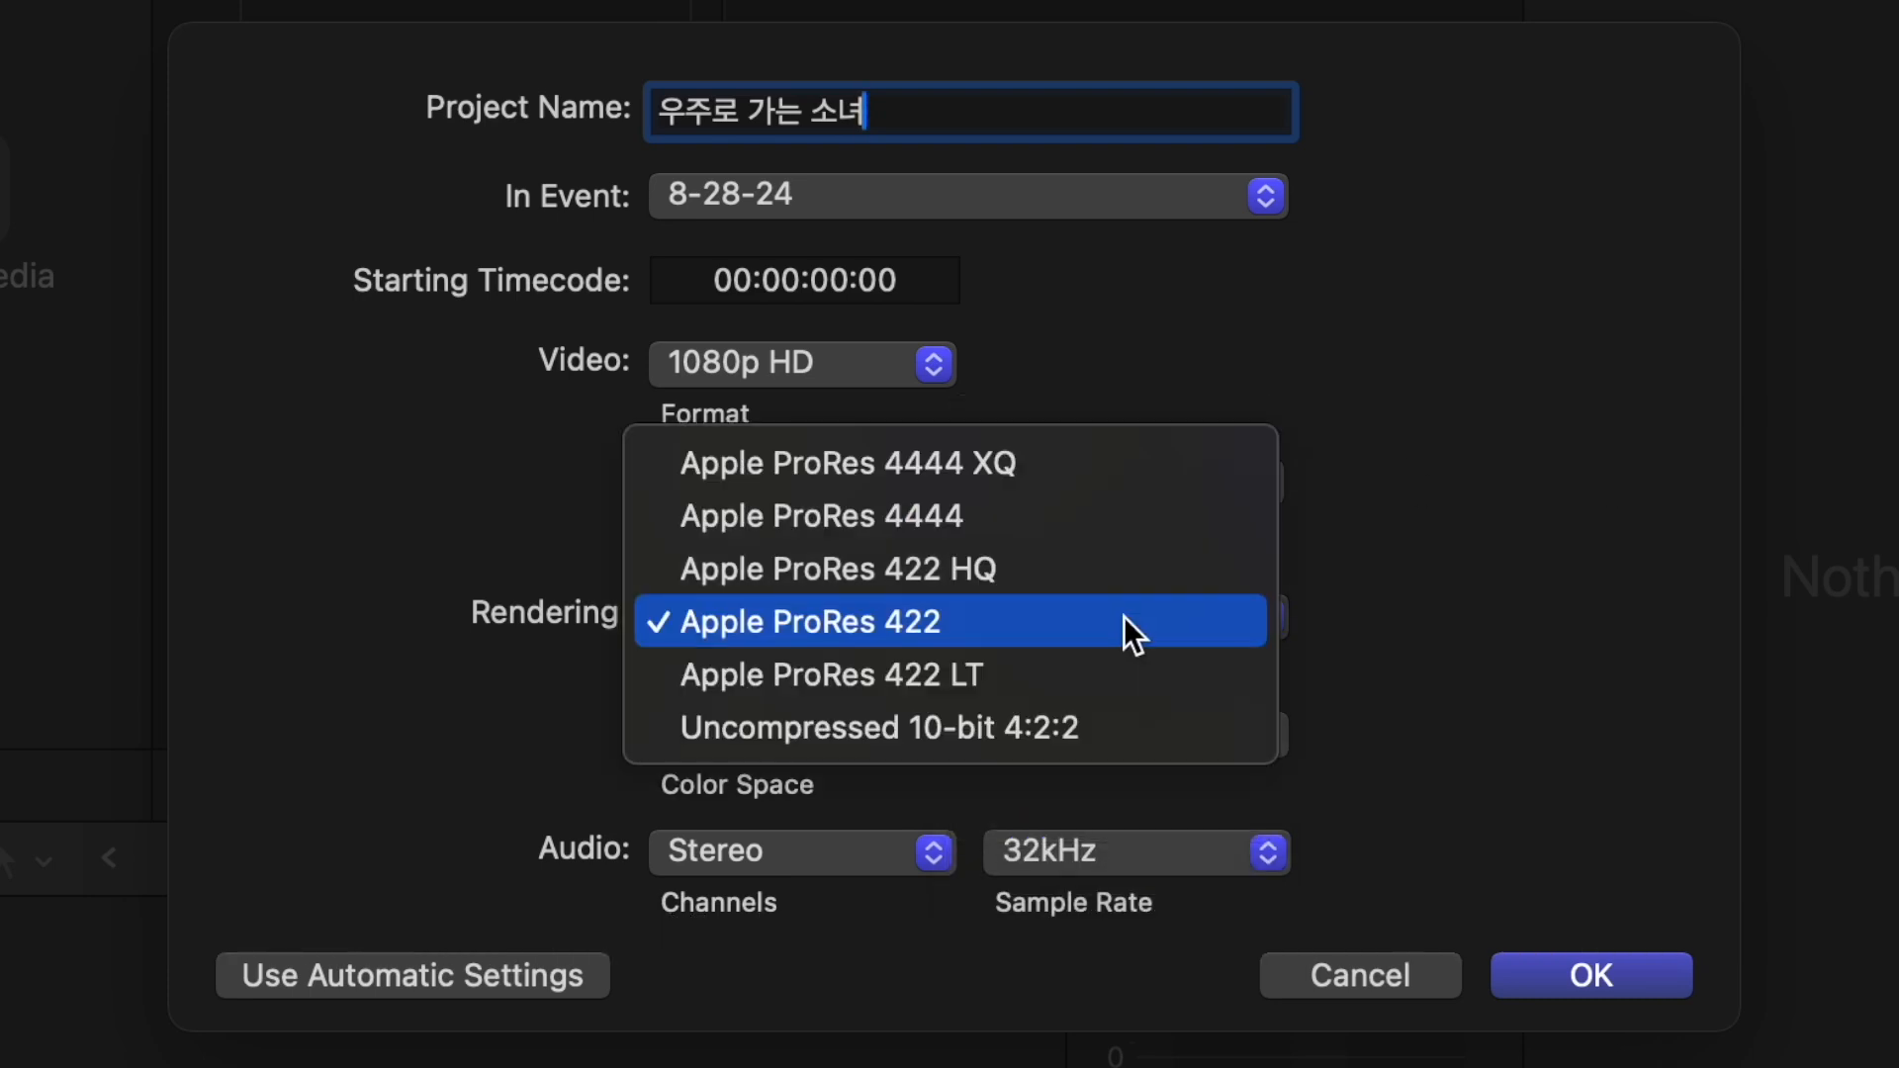
click(1123, 621)
click(1597, 979)
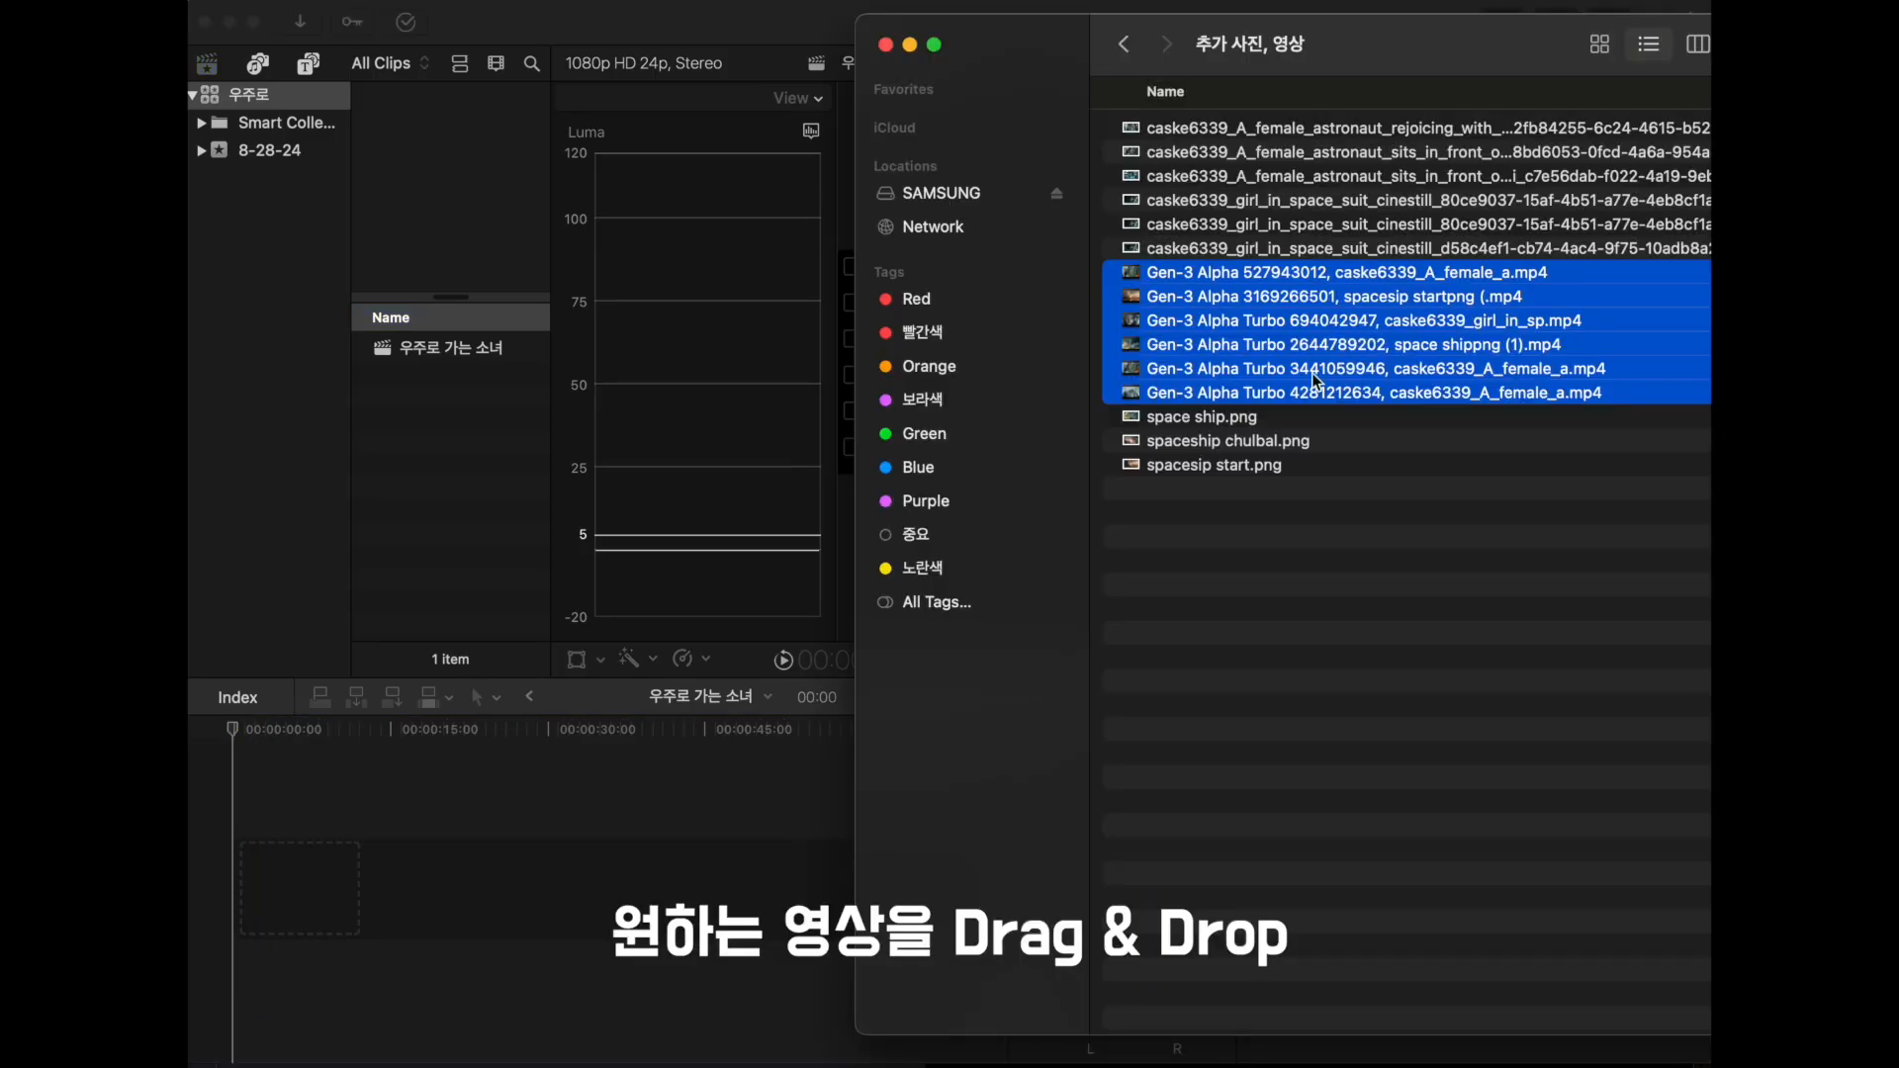
- Import the six generated Gen-3 Alpha videos and place them in sequence on the 우주로 가는 소녀 timeline
drag(1316, 380, 297, 880)
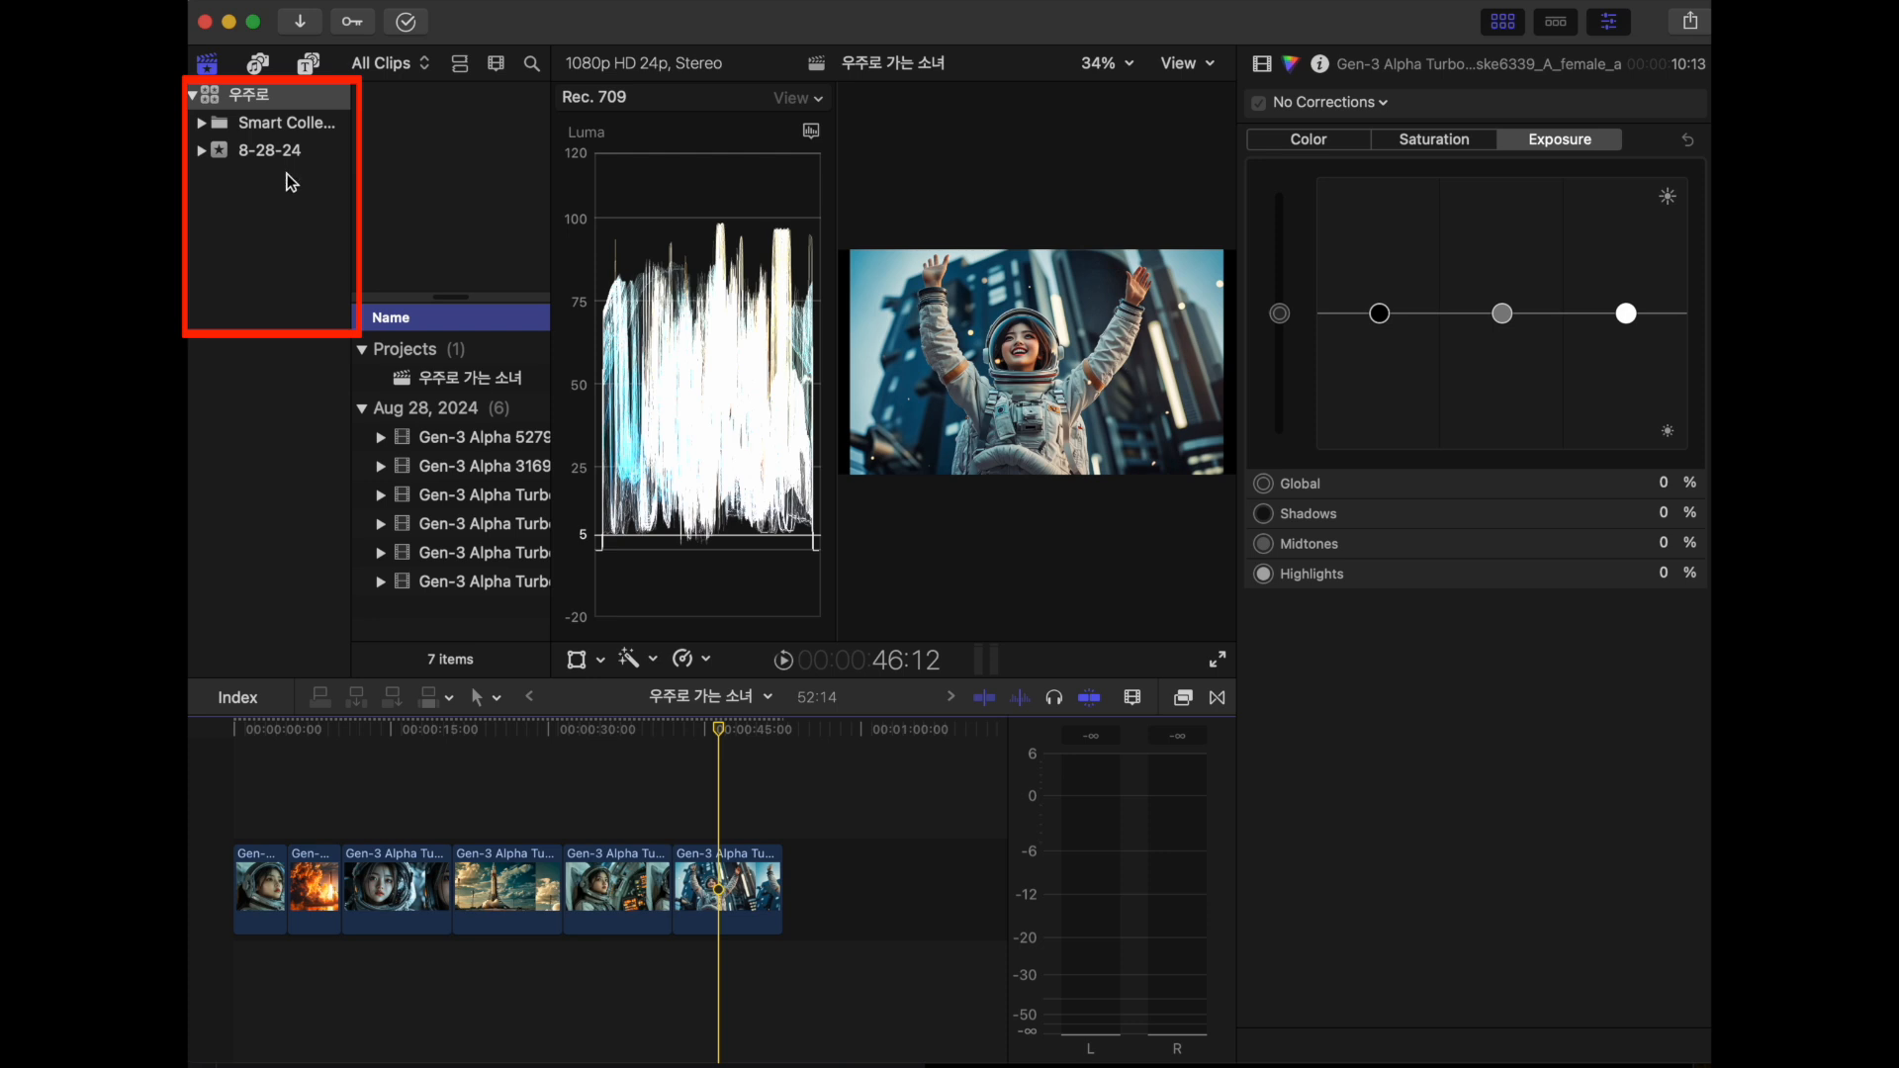
click(475, 378)
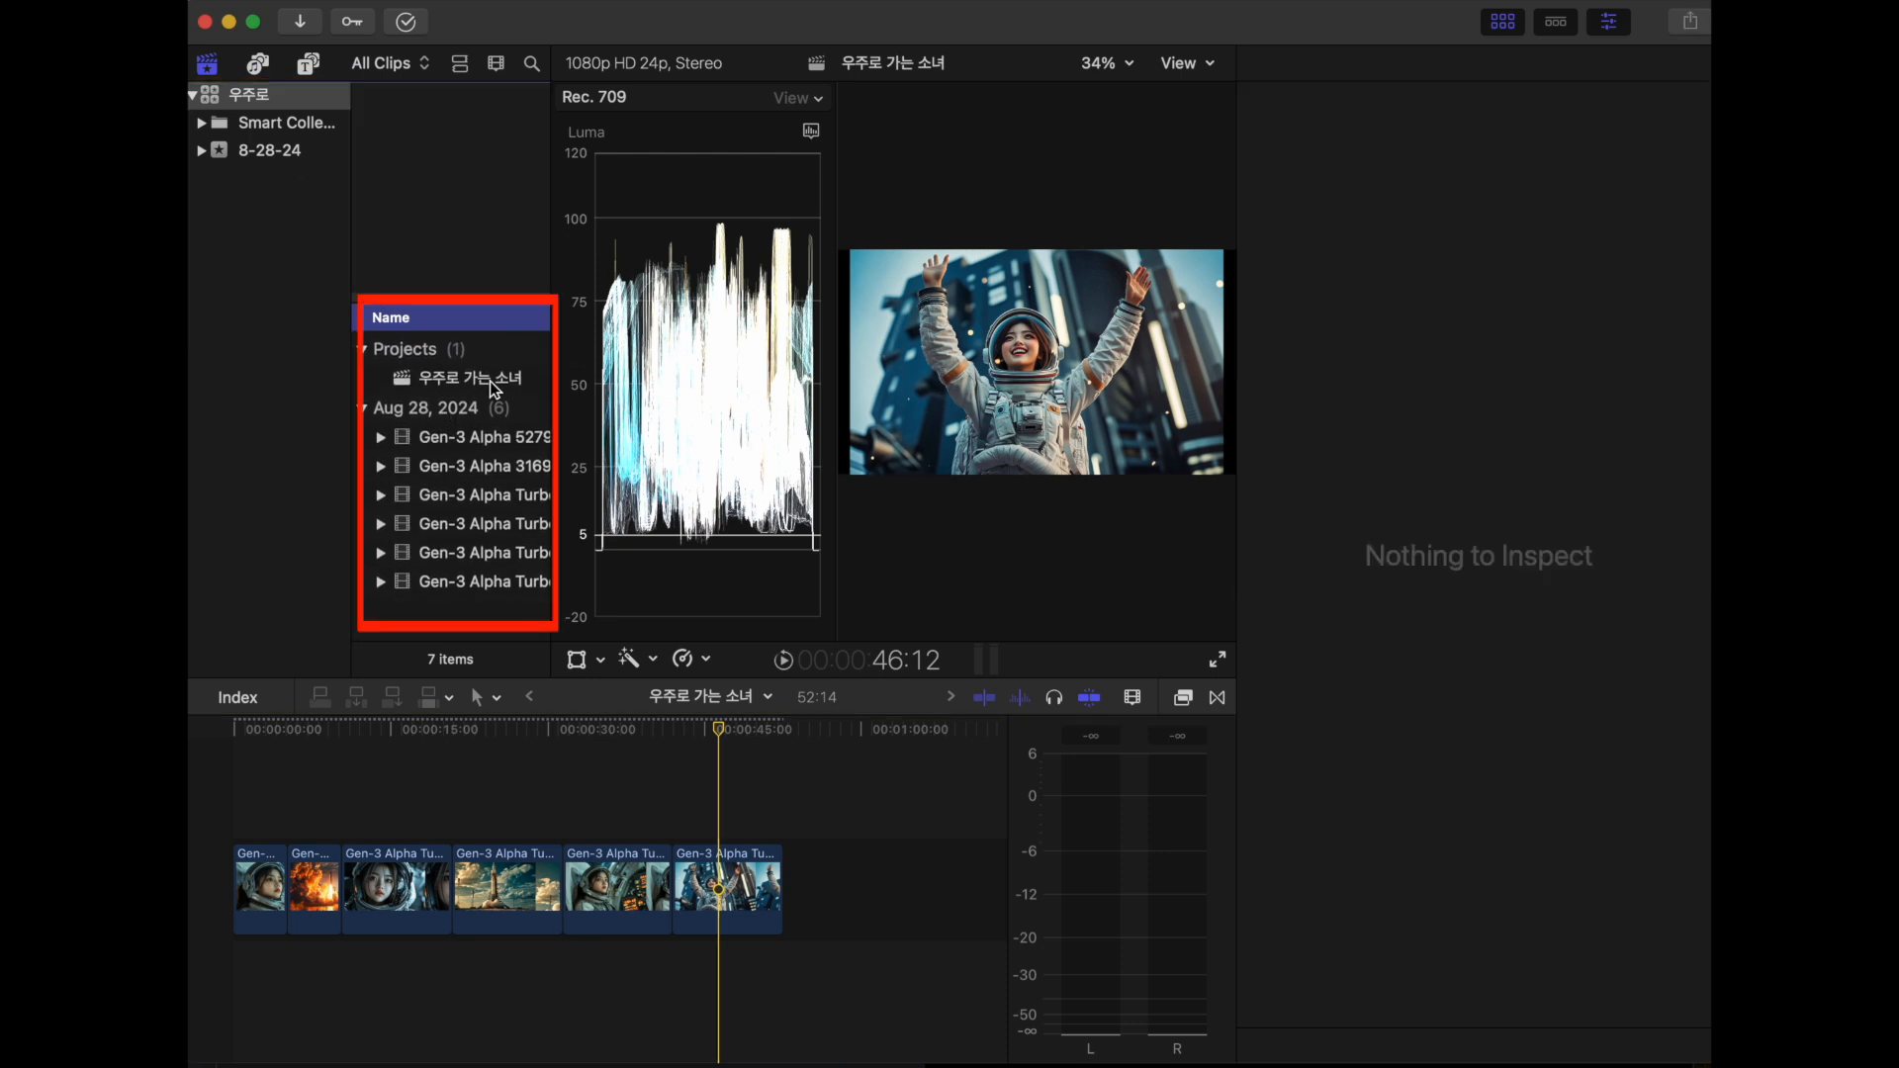
- Examine the imported Gen-3 Alpha clips one after another in the event browser
click(501, 466)
key(Down)
key(Down)
key(Down)
key(Down)
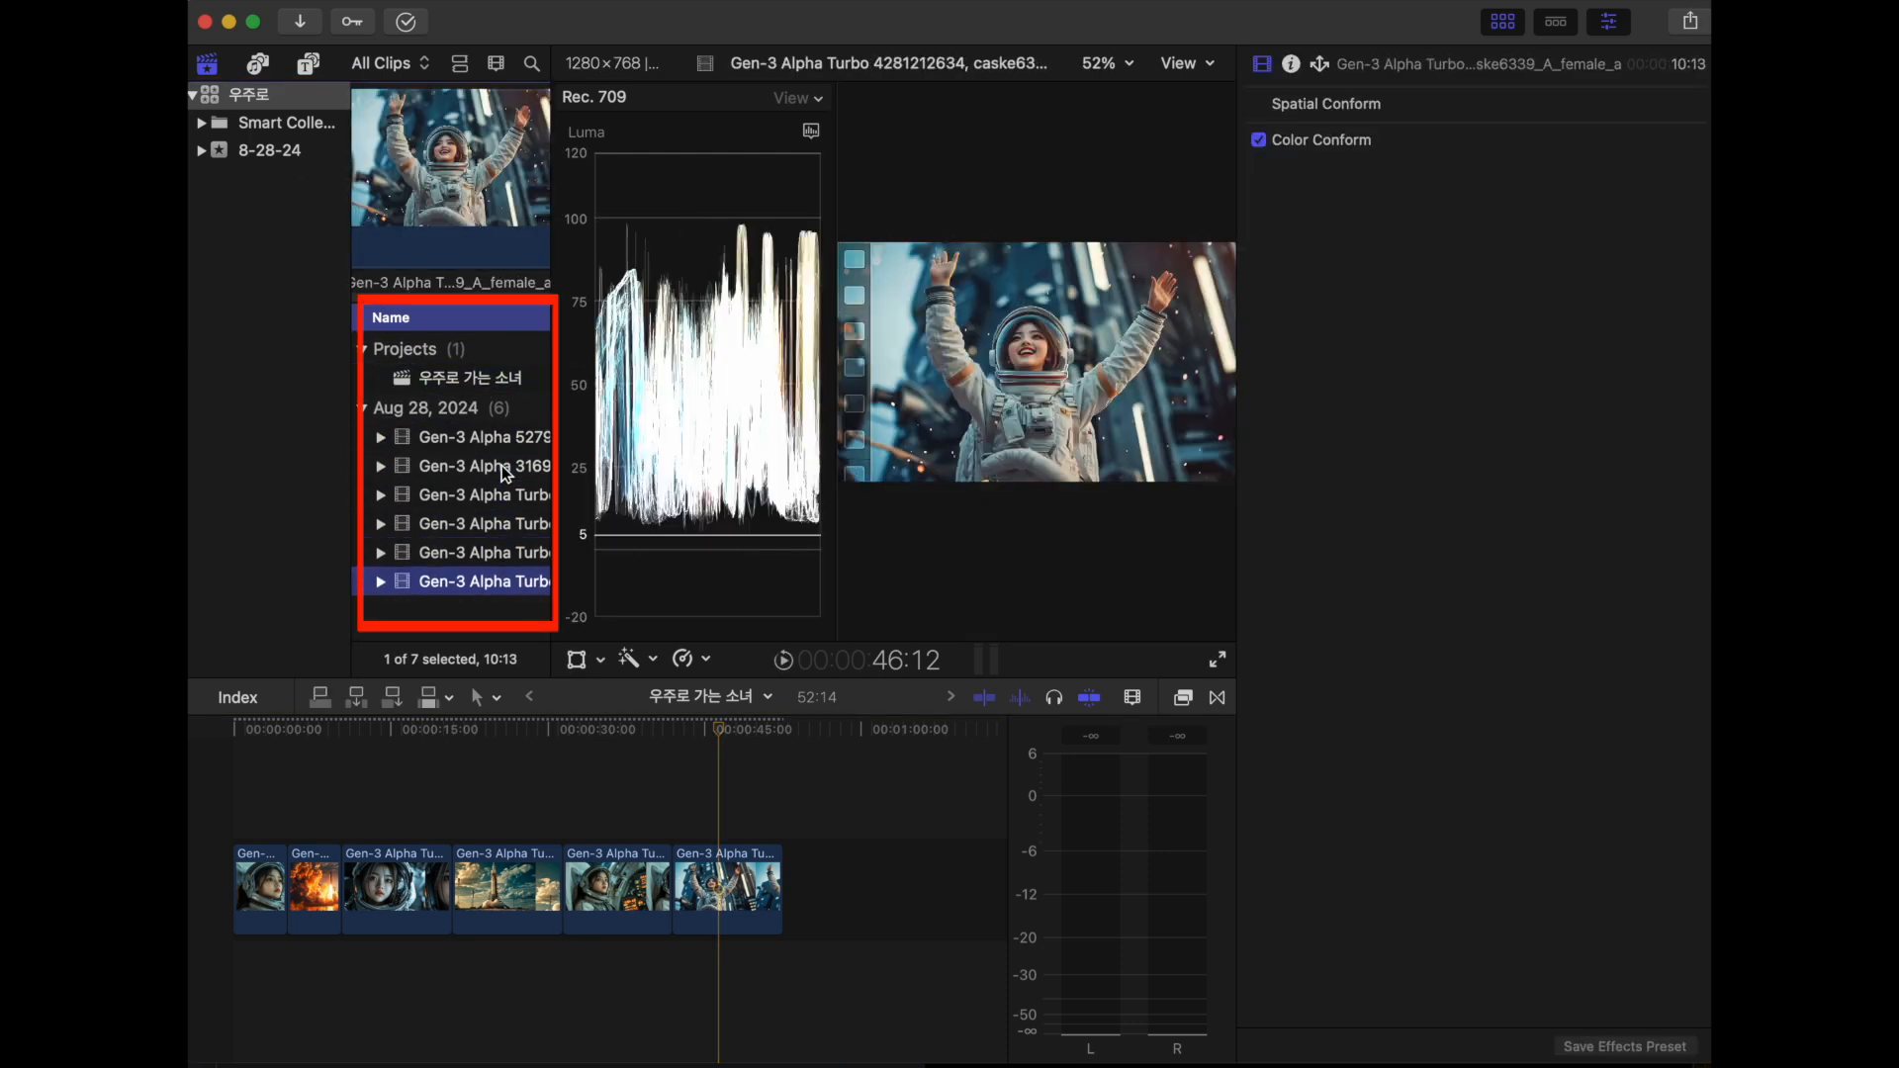
key(Up)
key(Up)
key(Up)
key(Up)
key(Up)
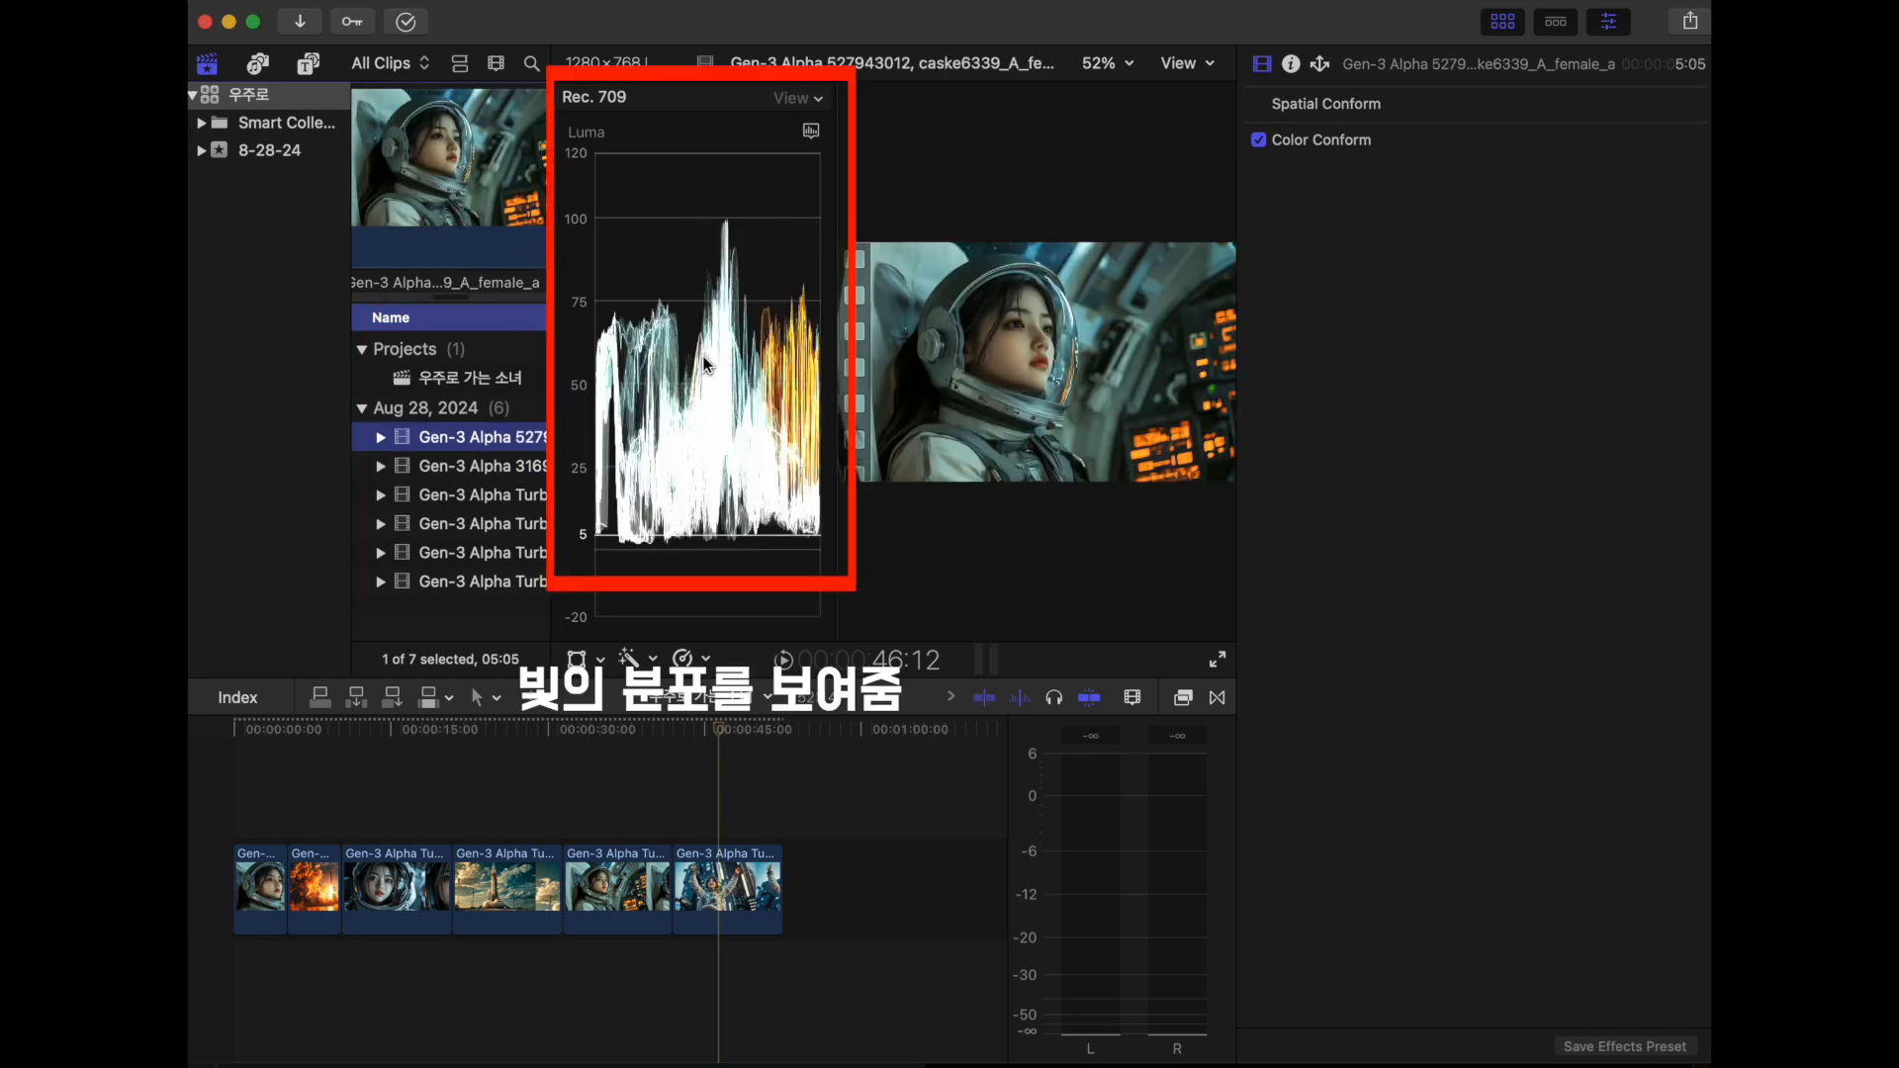
- Examine the luma waveform of the launch-pad rocket, astronaut close-up and opening clips on the timeline
click(481, 894)
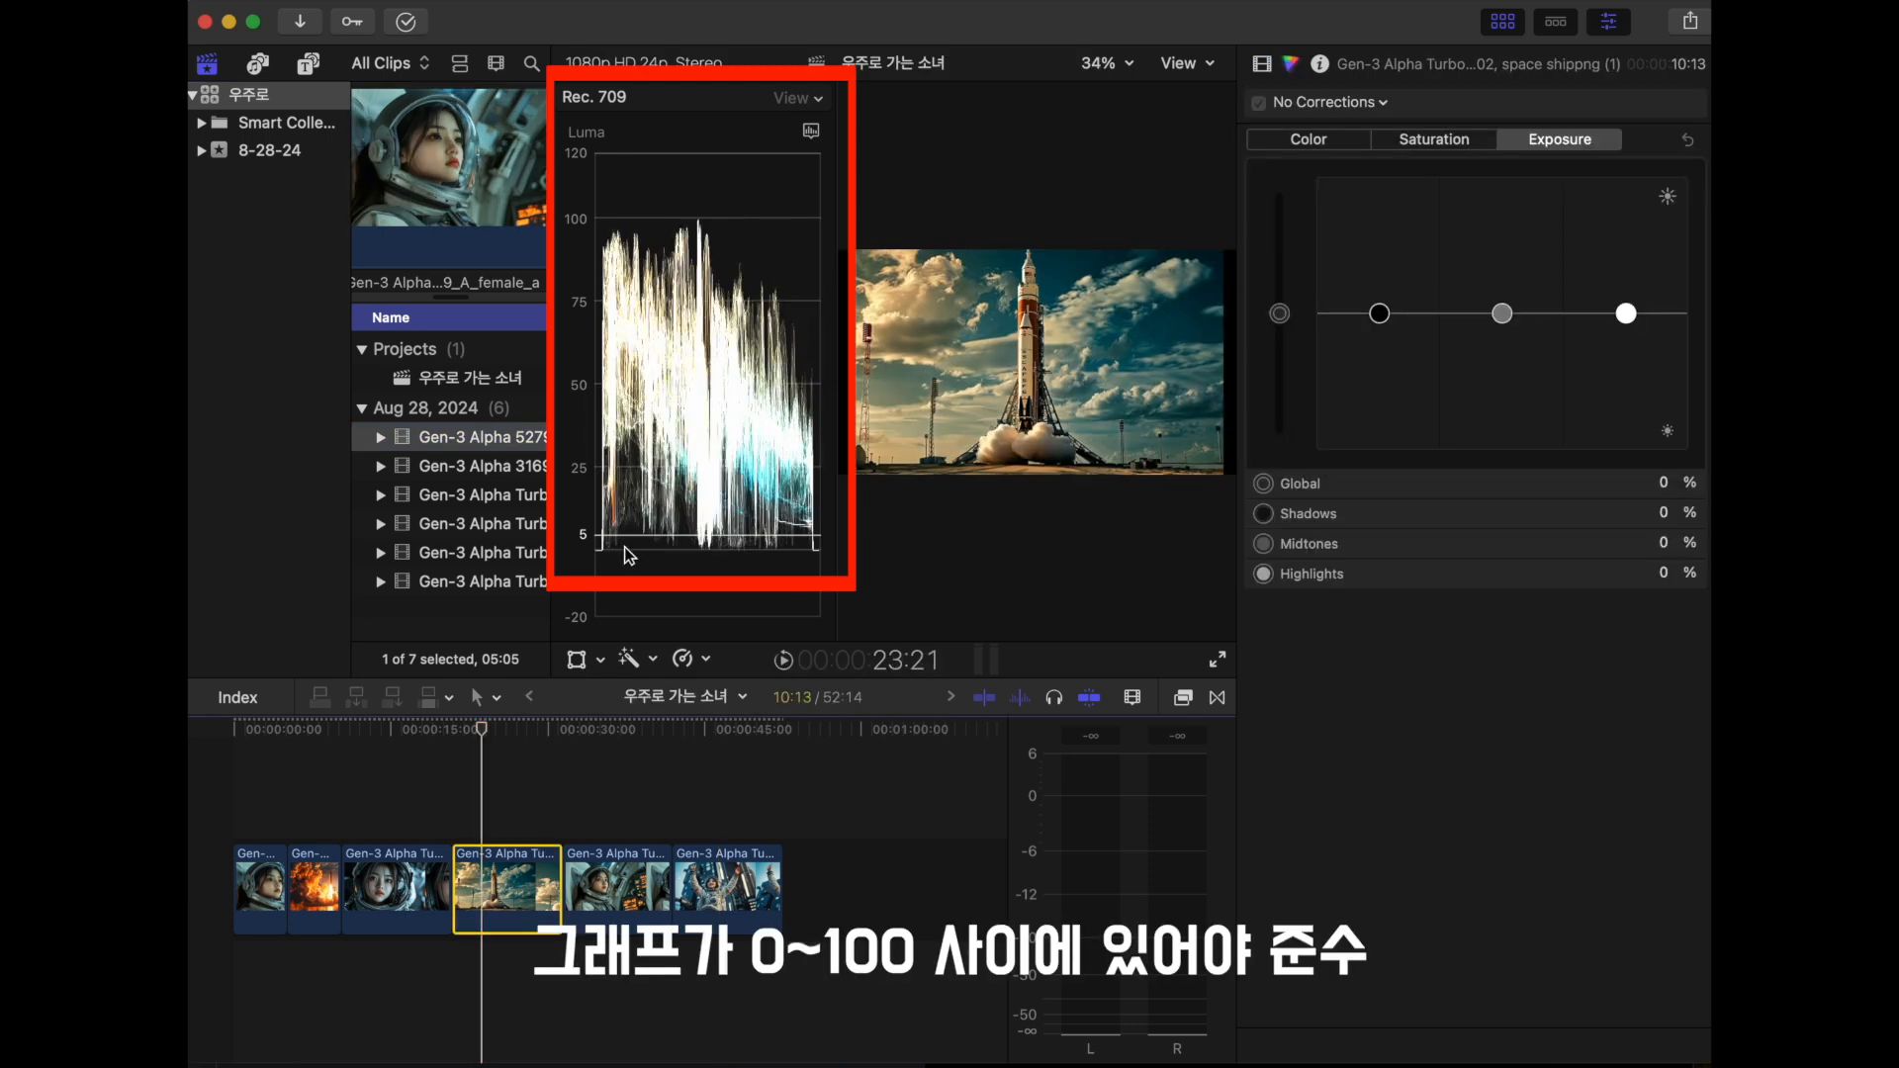
click(389, 781)
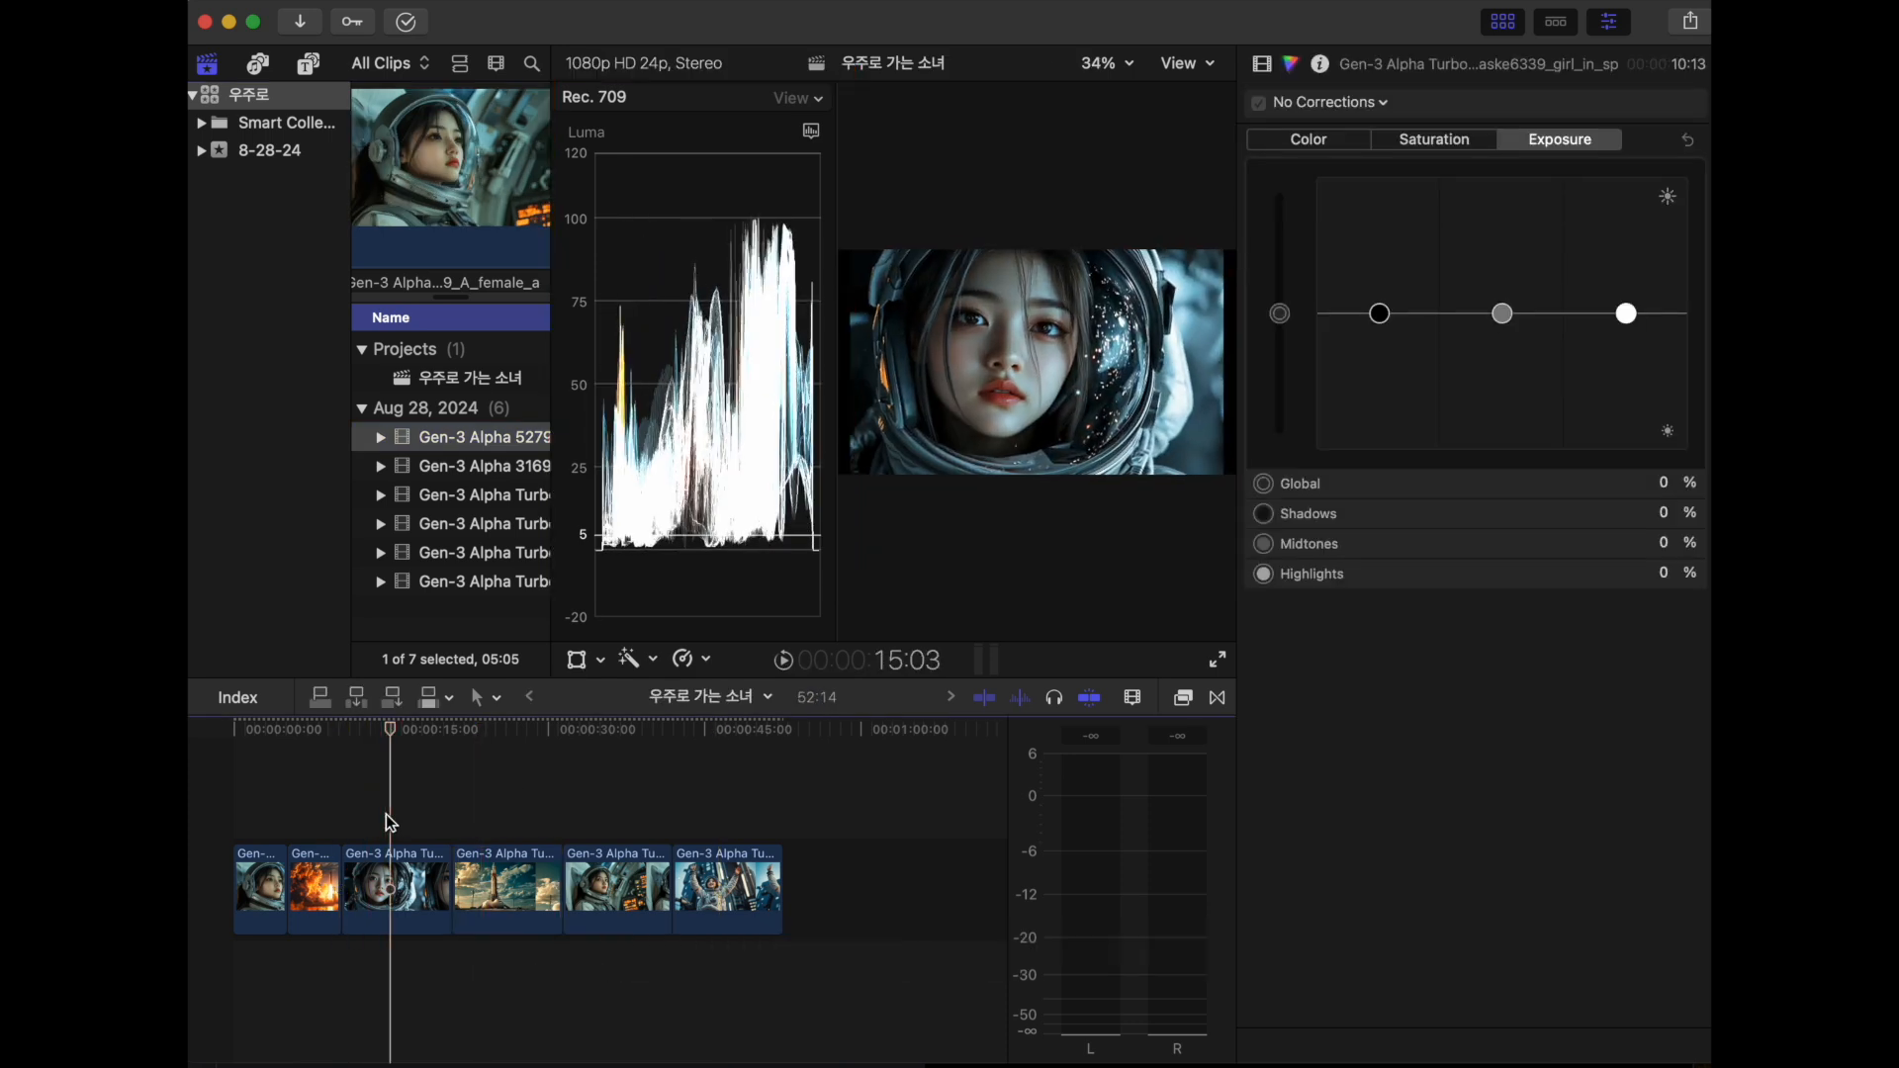
click(239, 777)
- Toggle the Video Scopes display on and off, leaving it hidden from the viewer
key(super+7)
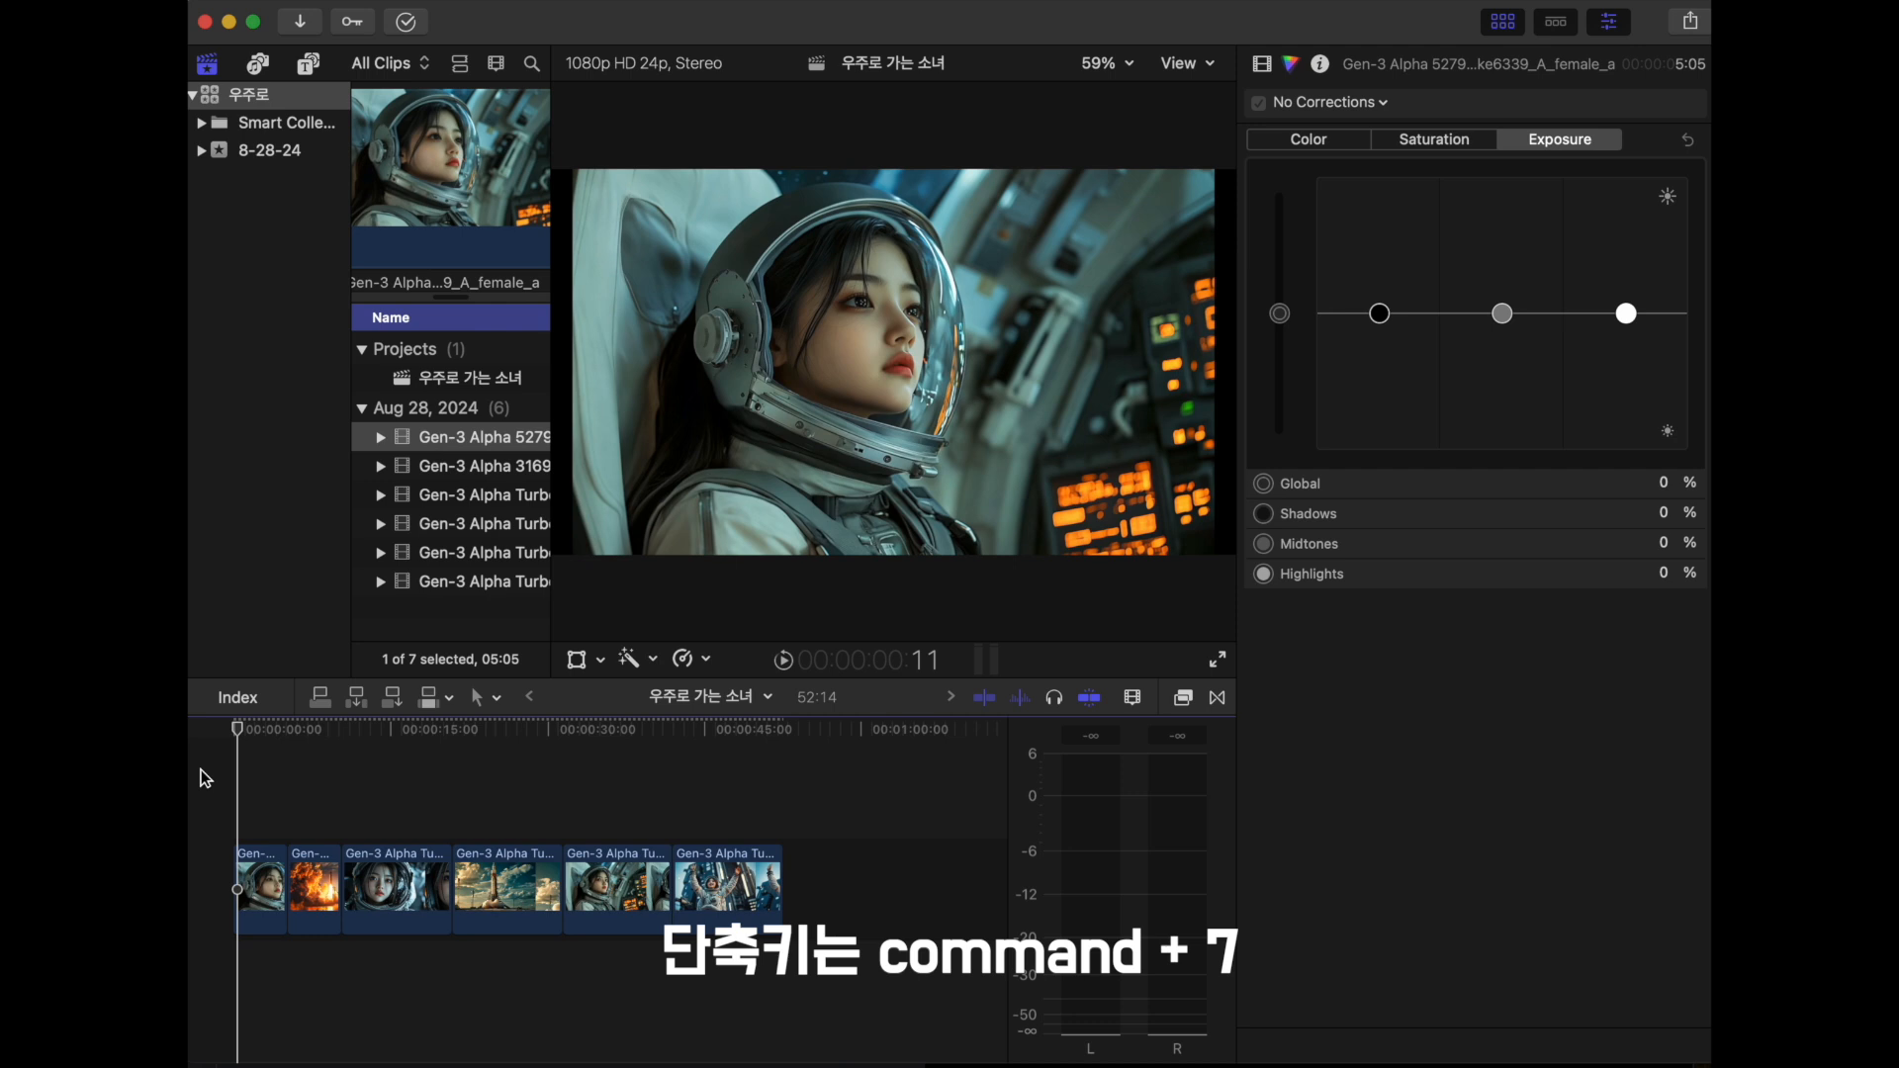
key(super+7)
key(super+7)
key(super+7)
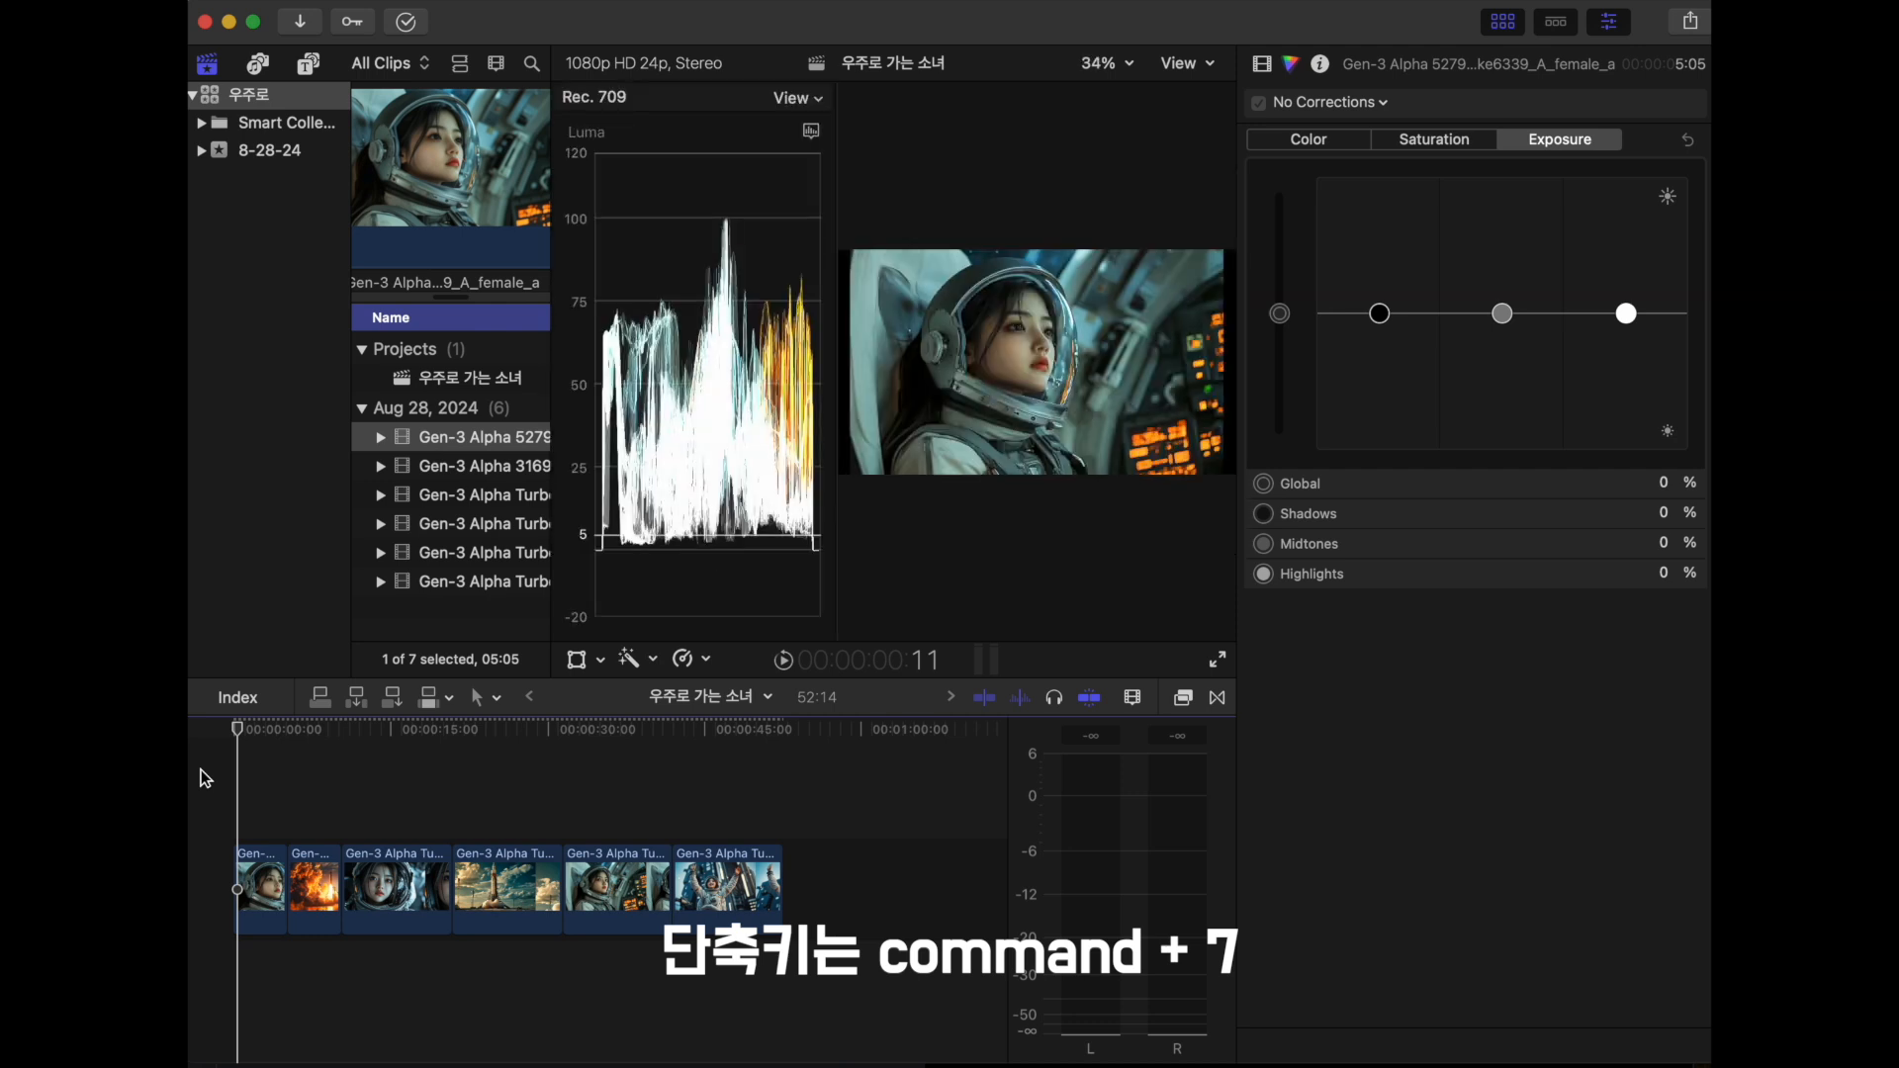
key(super+7)
key(super+7)
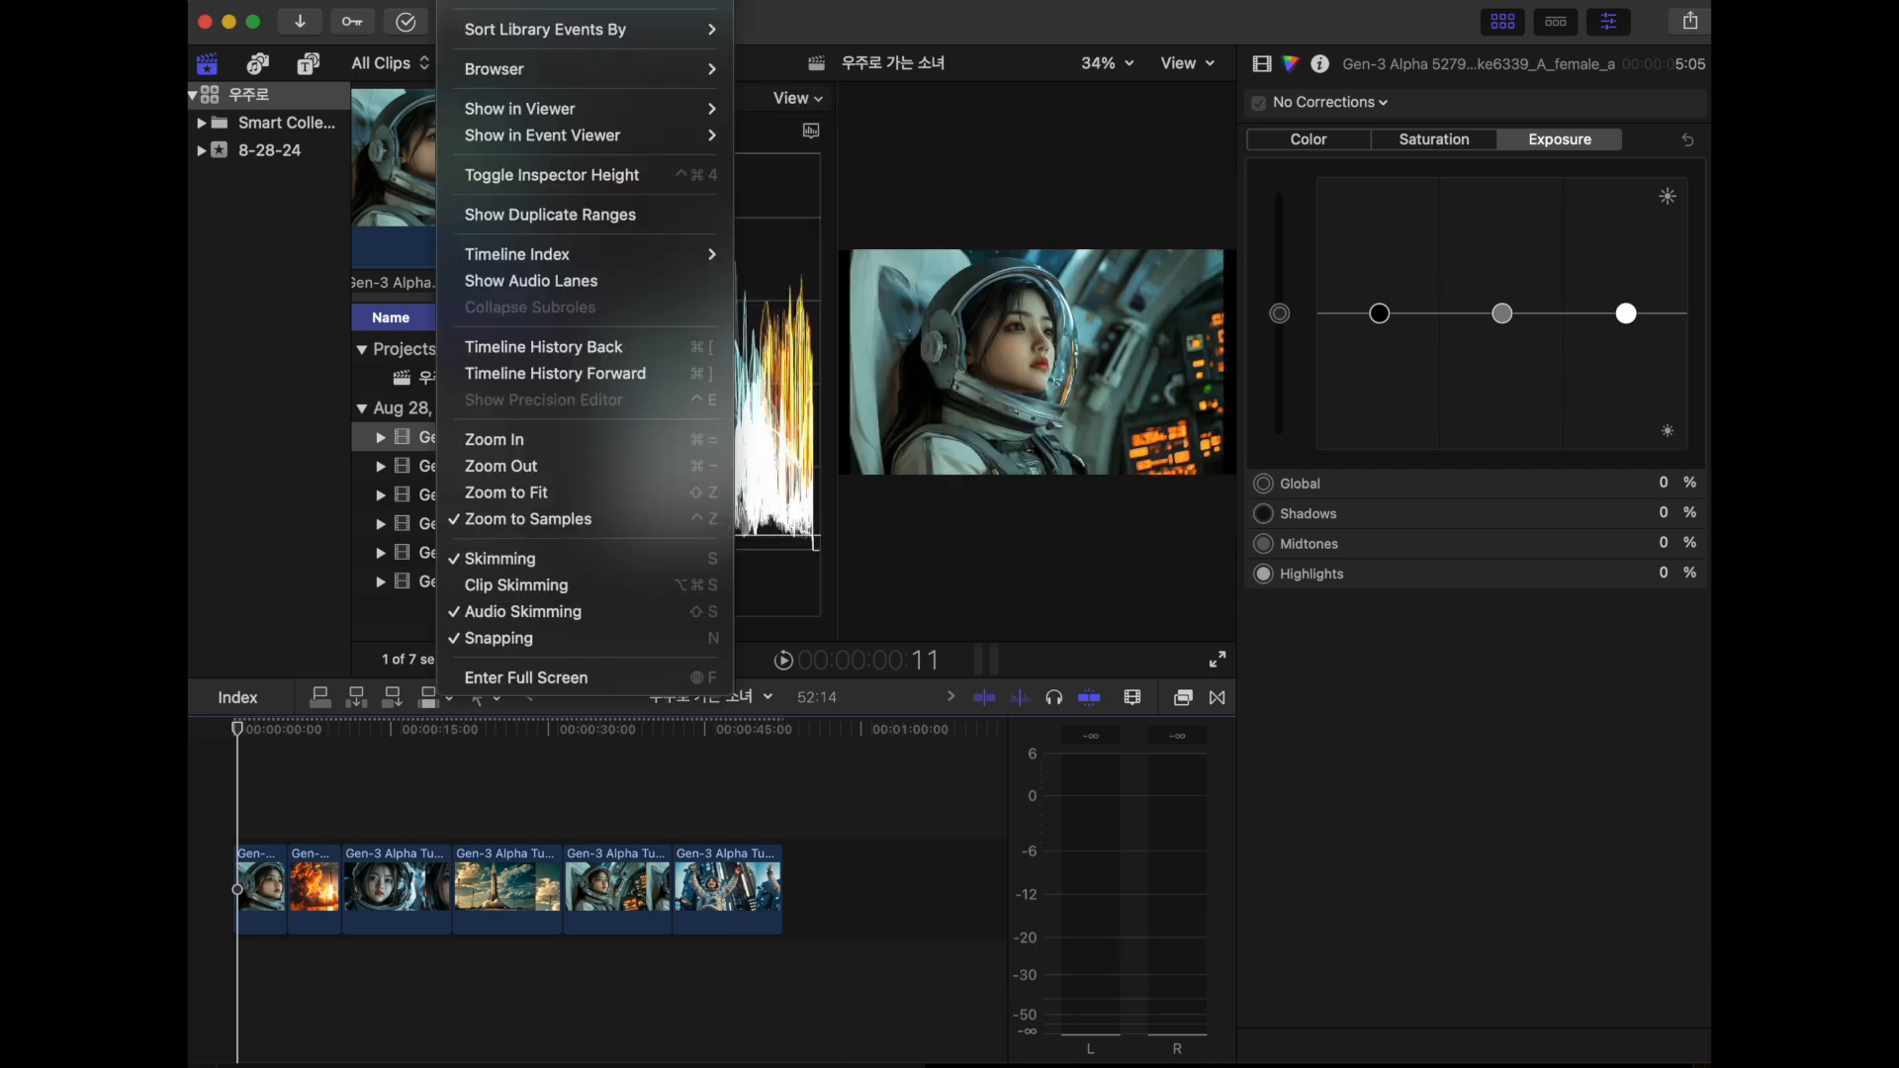
mouse_move(593, 107)
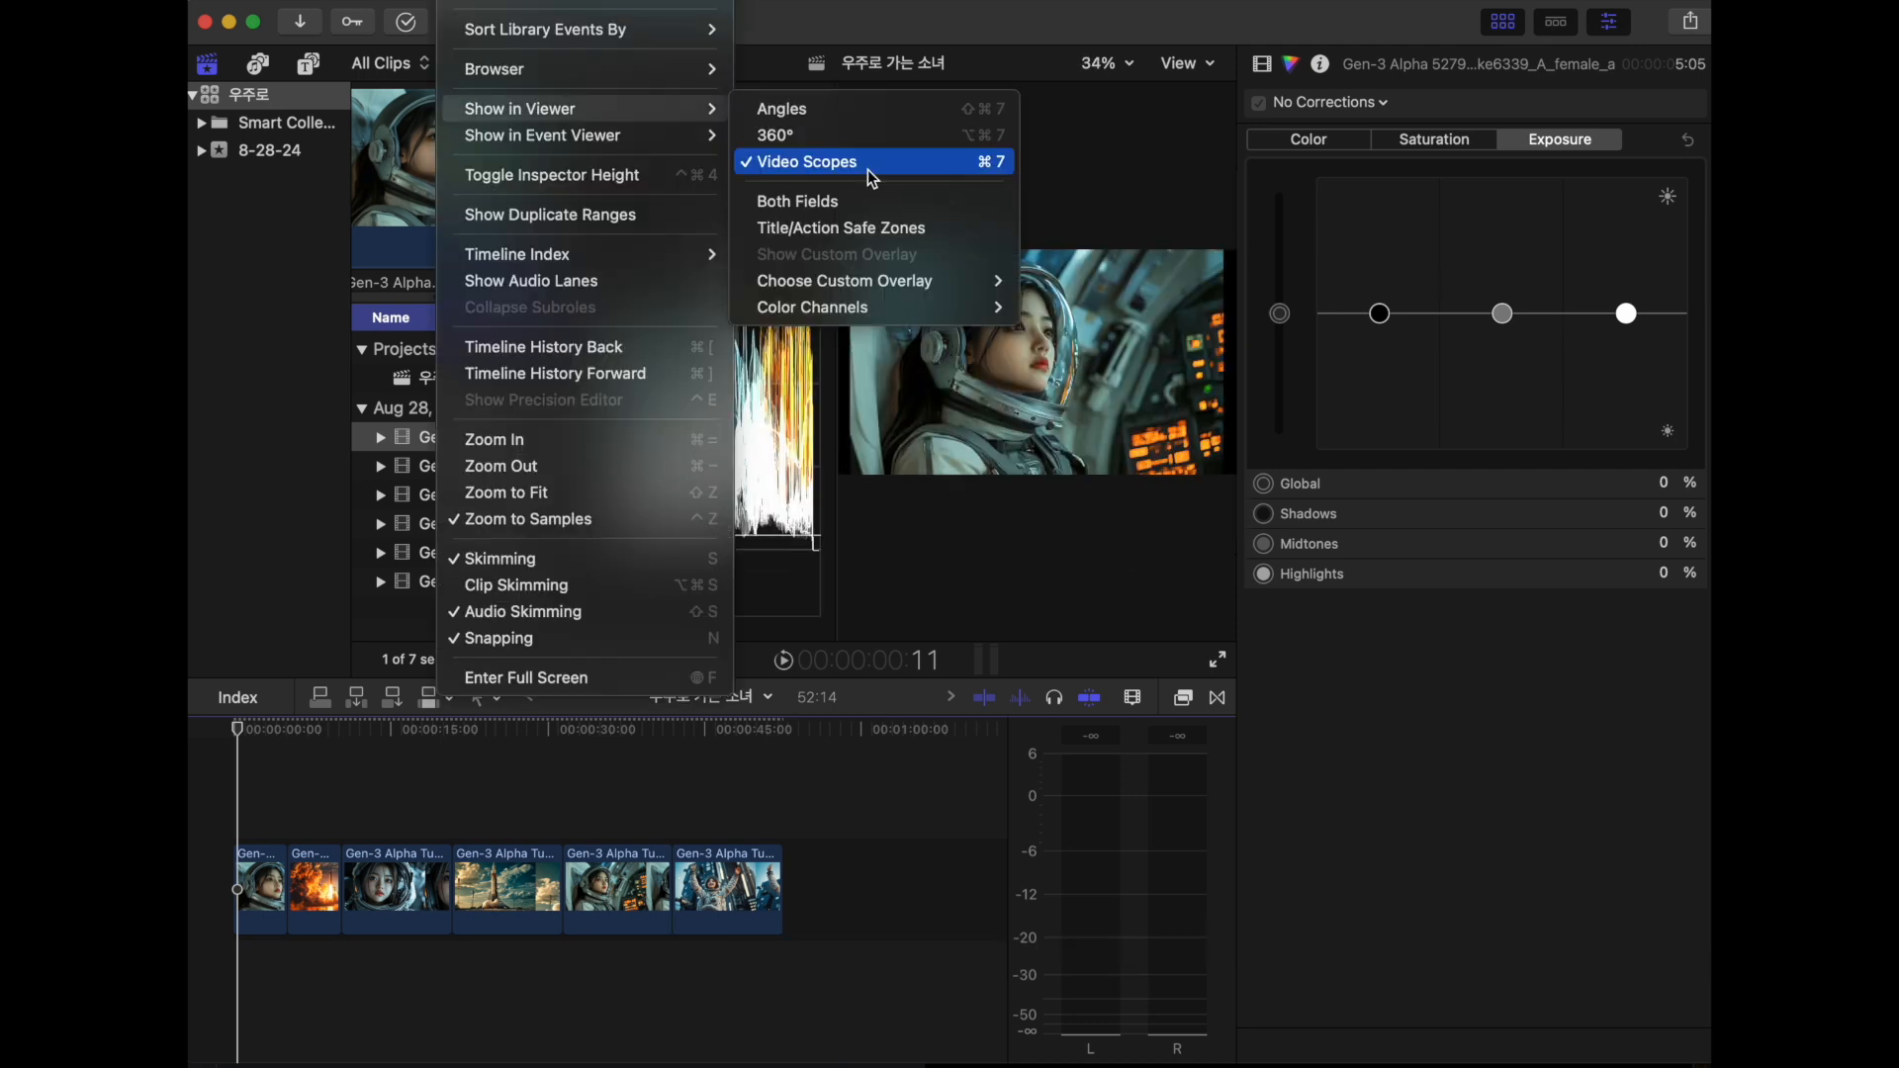
click(920, 168)
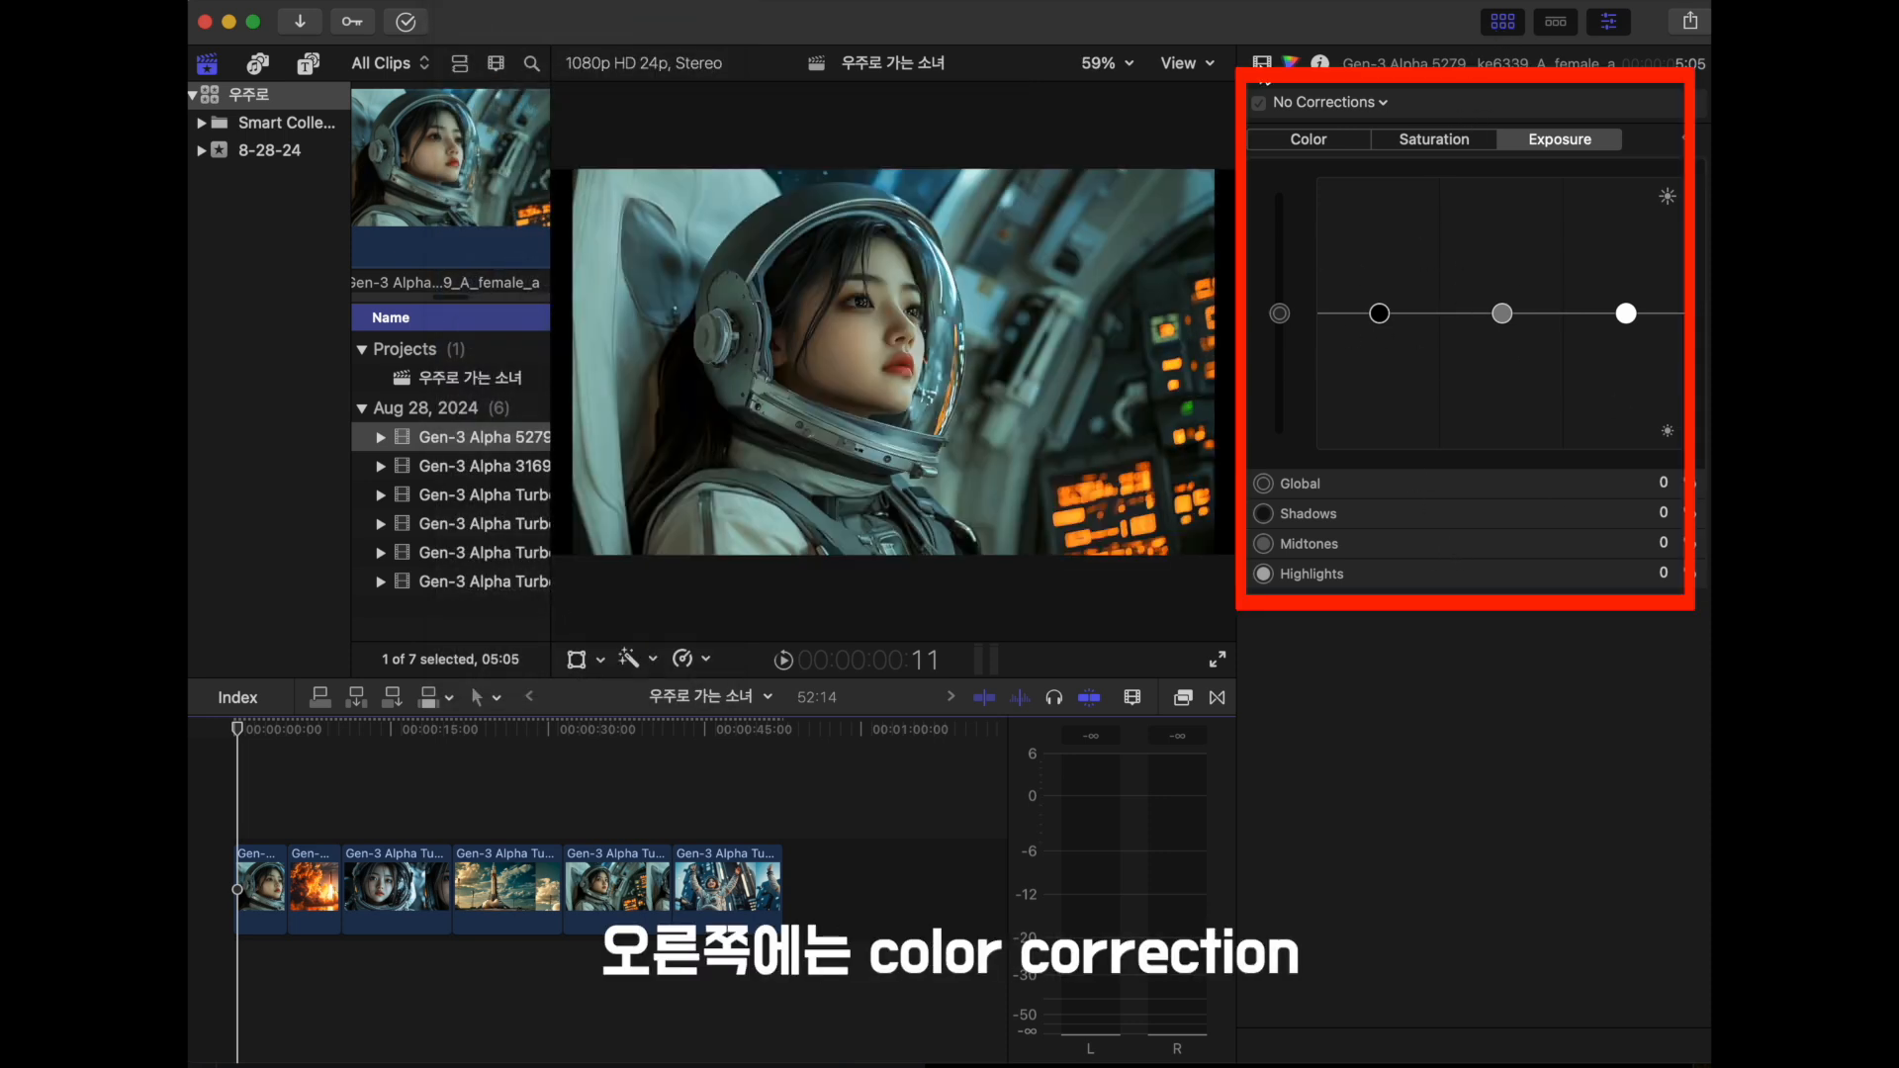
- Show the opening clip's video settings, such as Transform and Crop, and play the timeline
click(1261, 63)
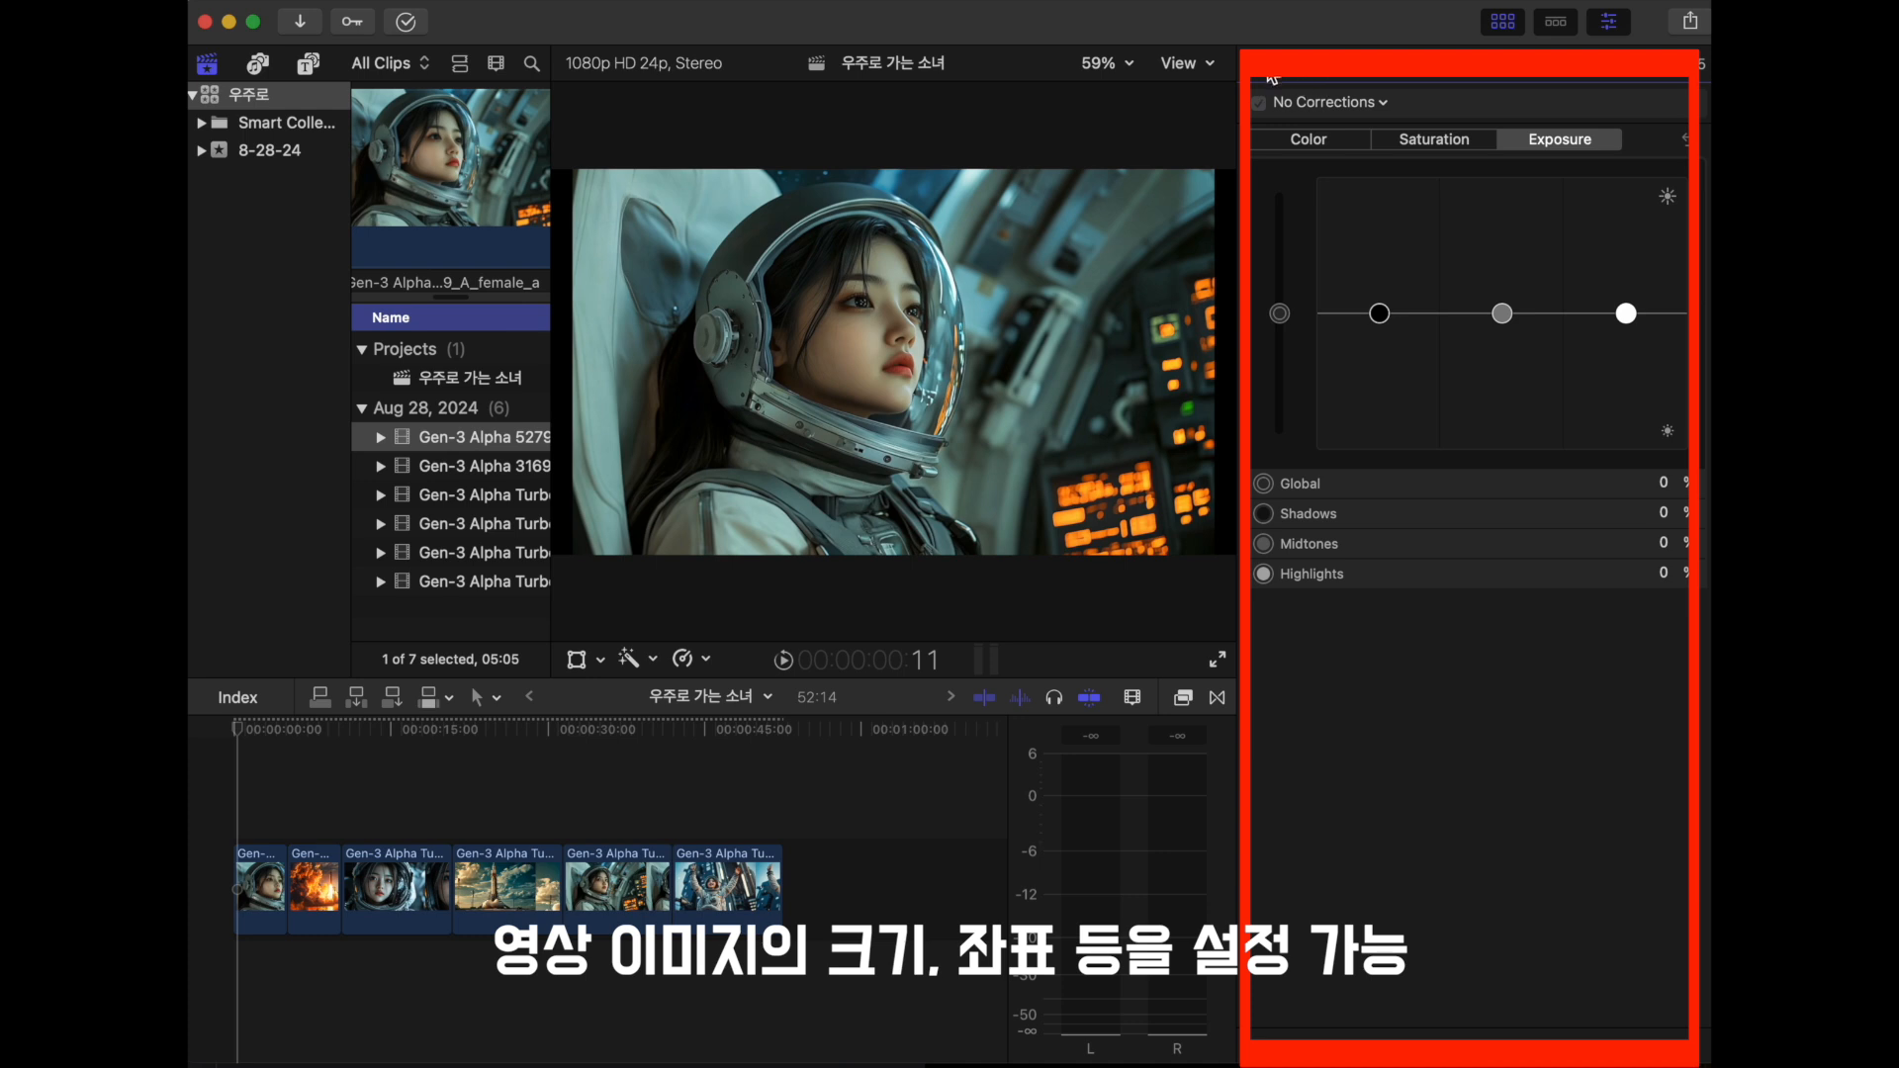
click(1263, 64)
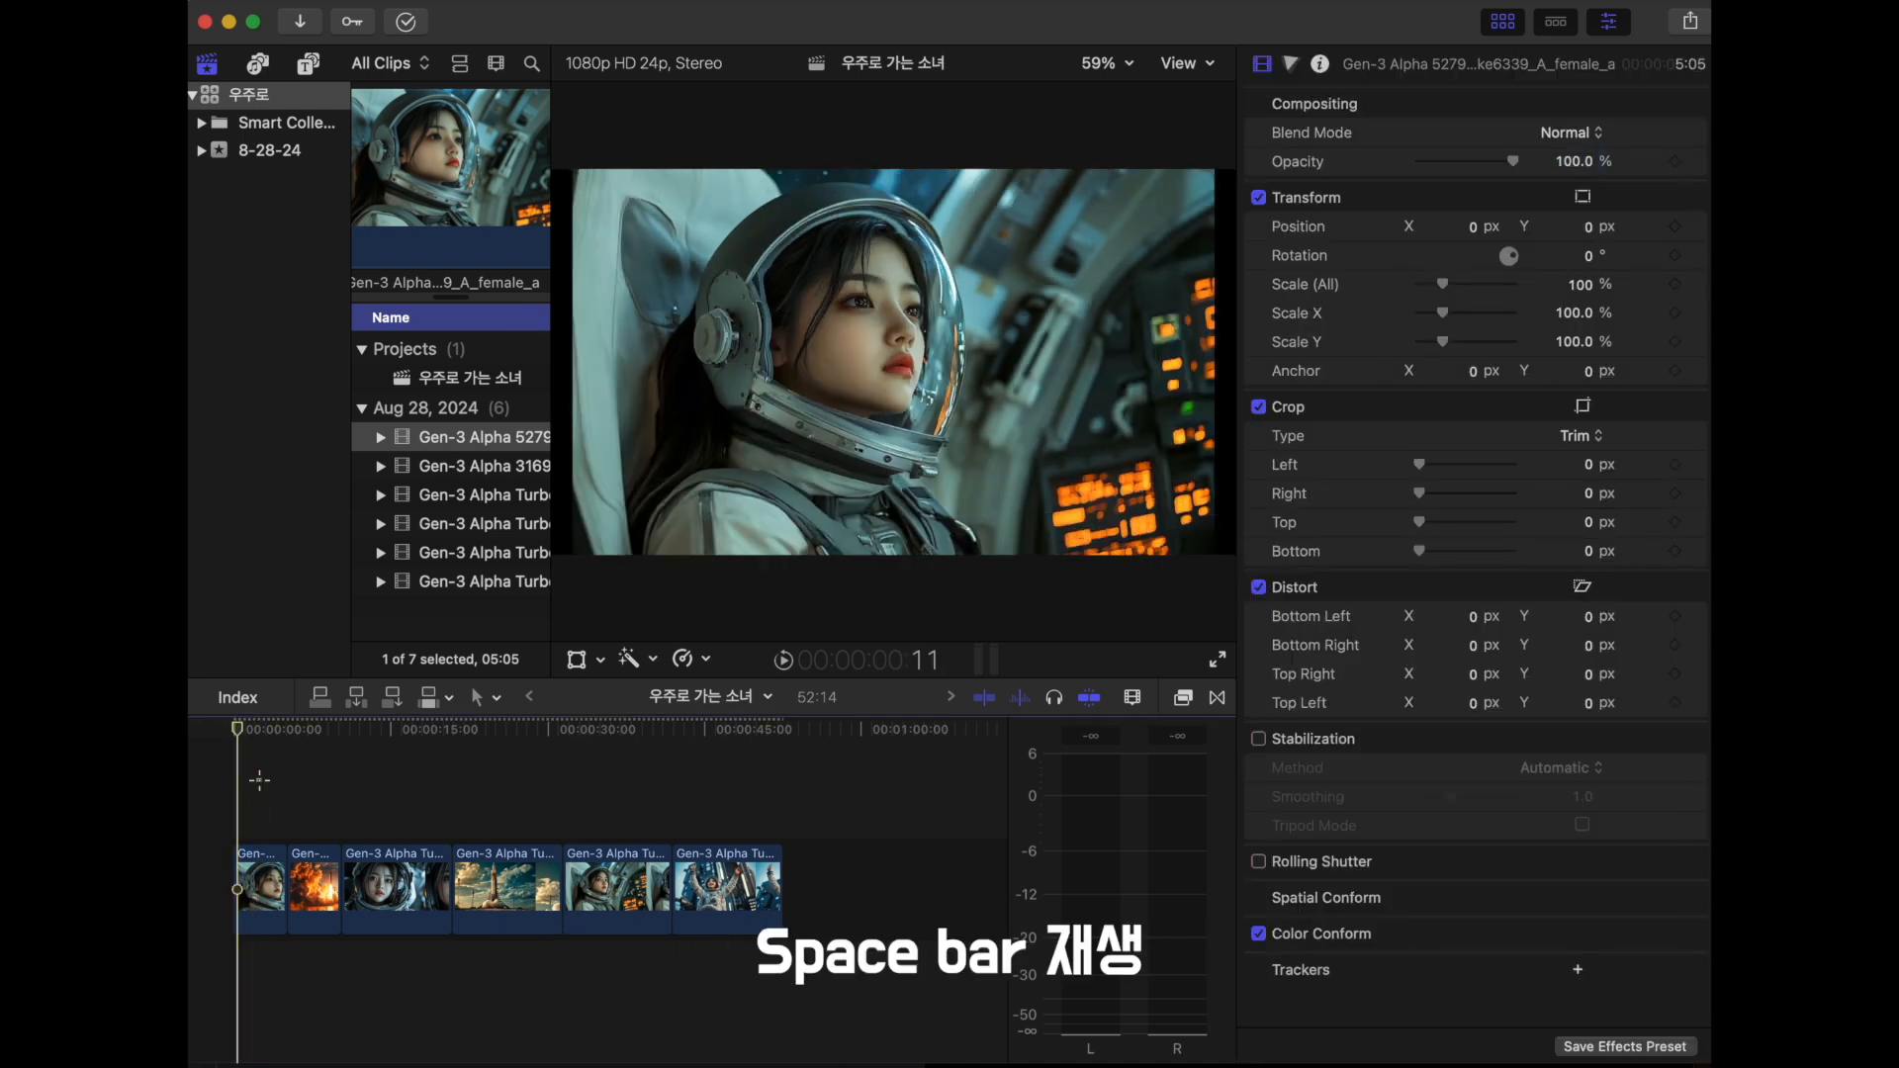
key(space)
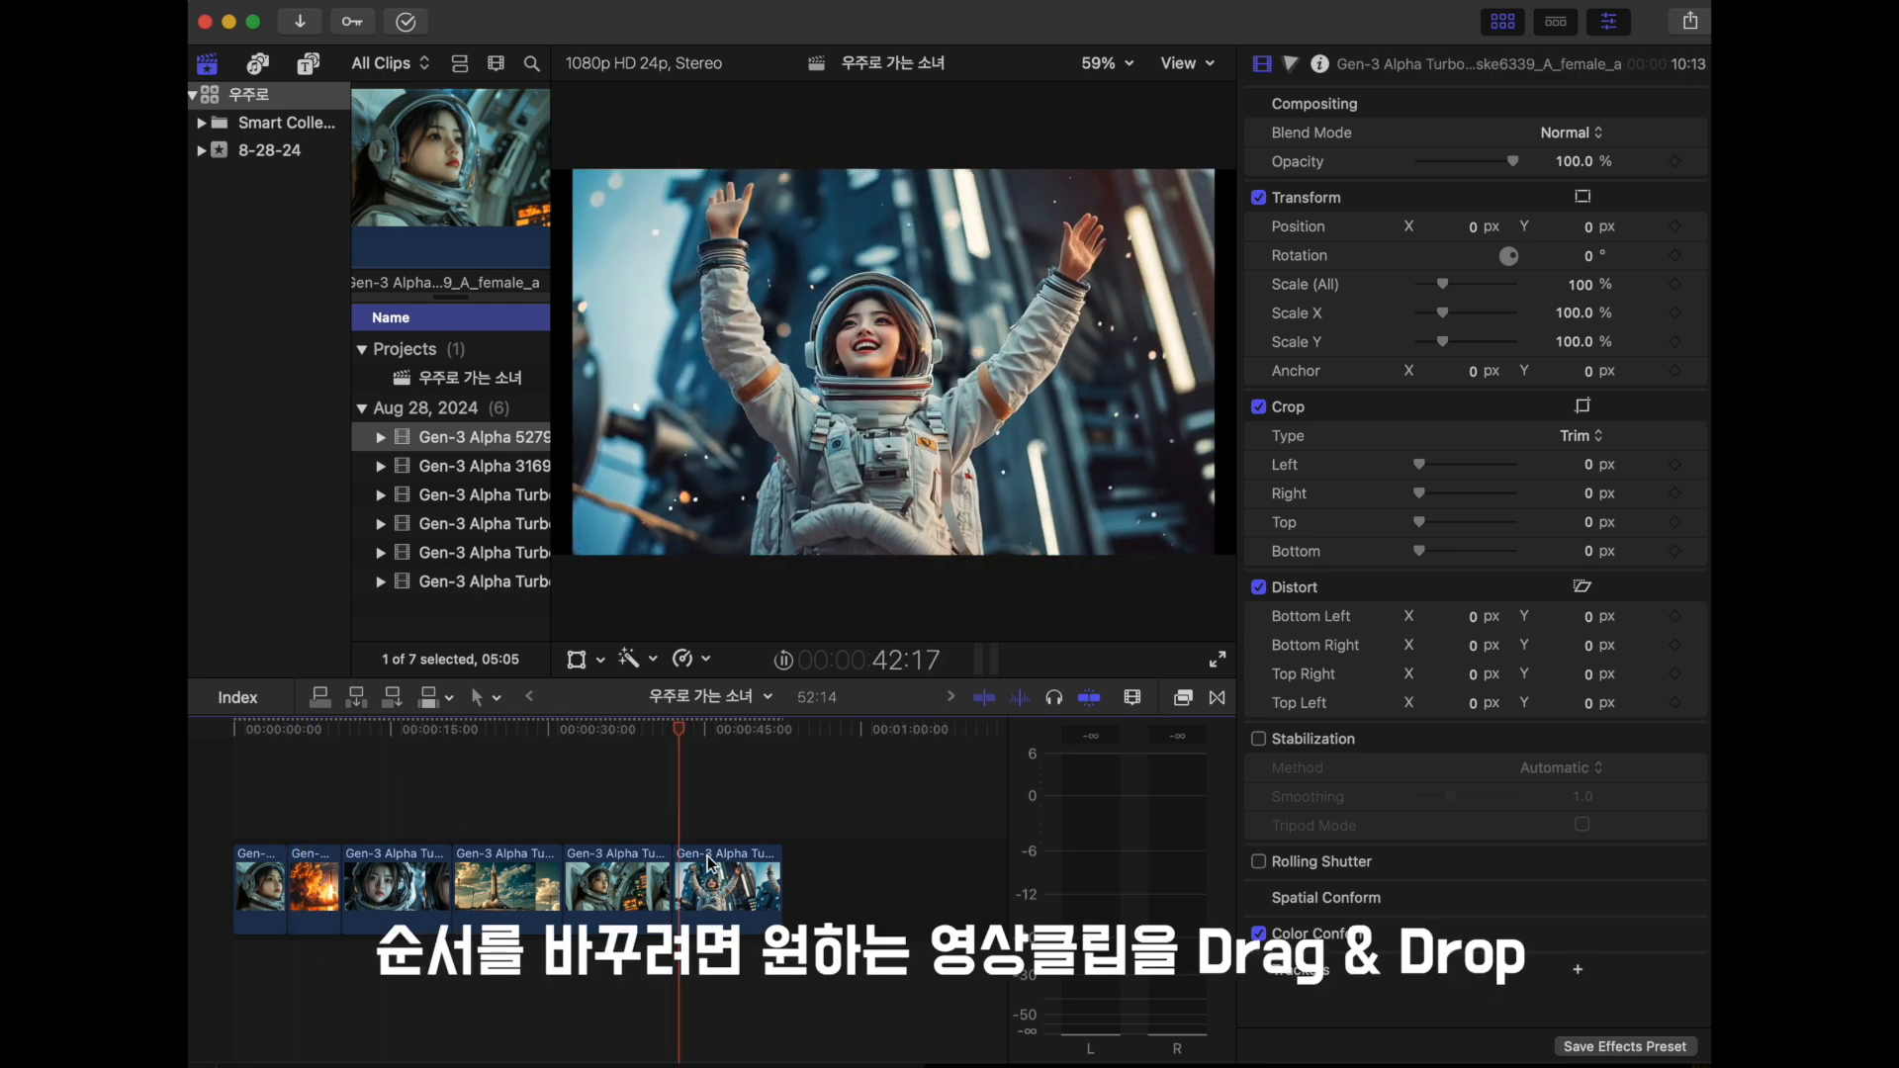
- Move the clip of the astronaut raising her arms to the start of the timeline and play it
click(722, 915)
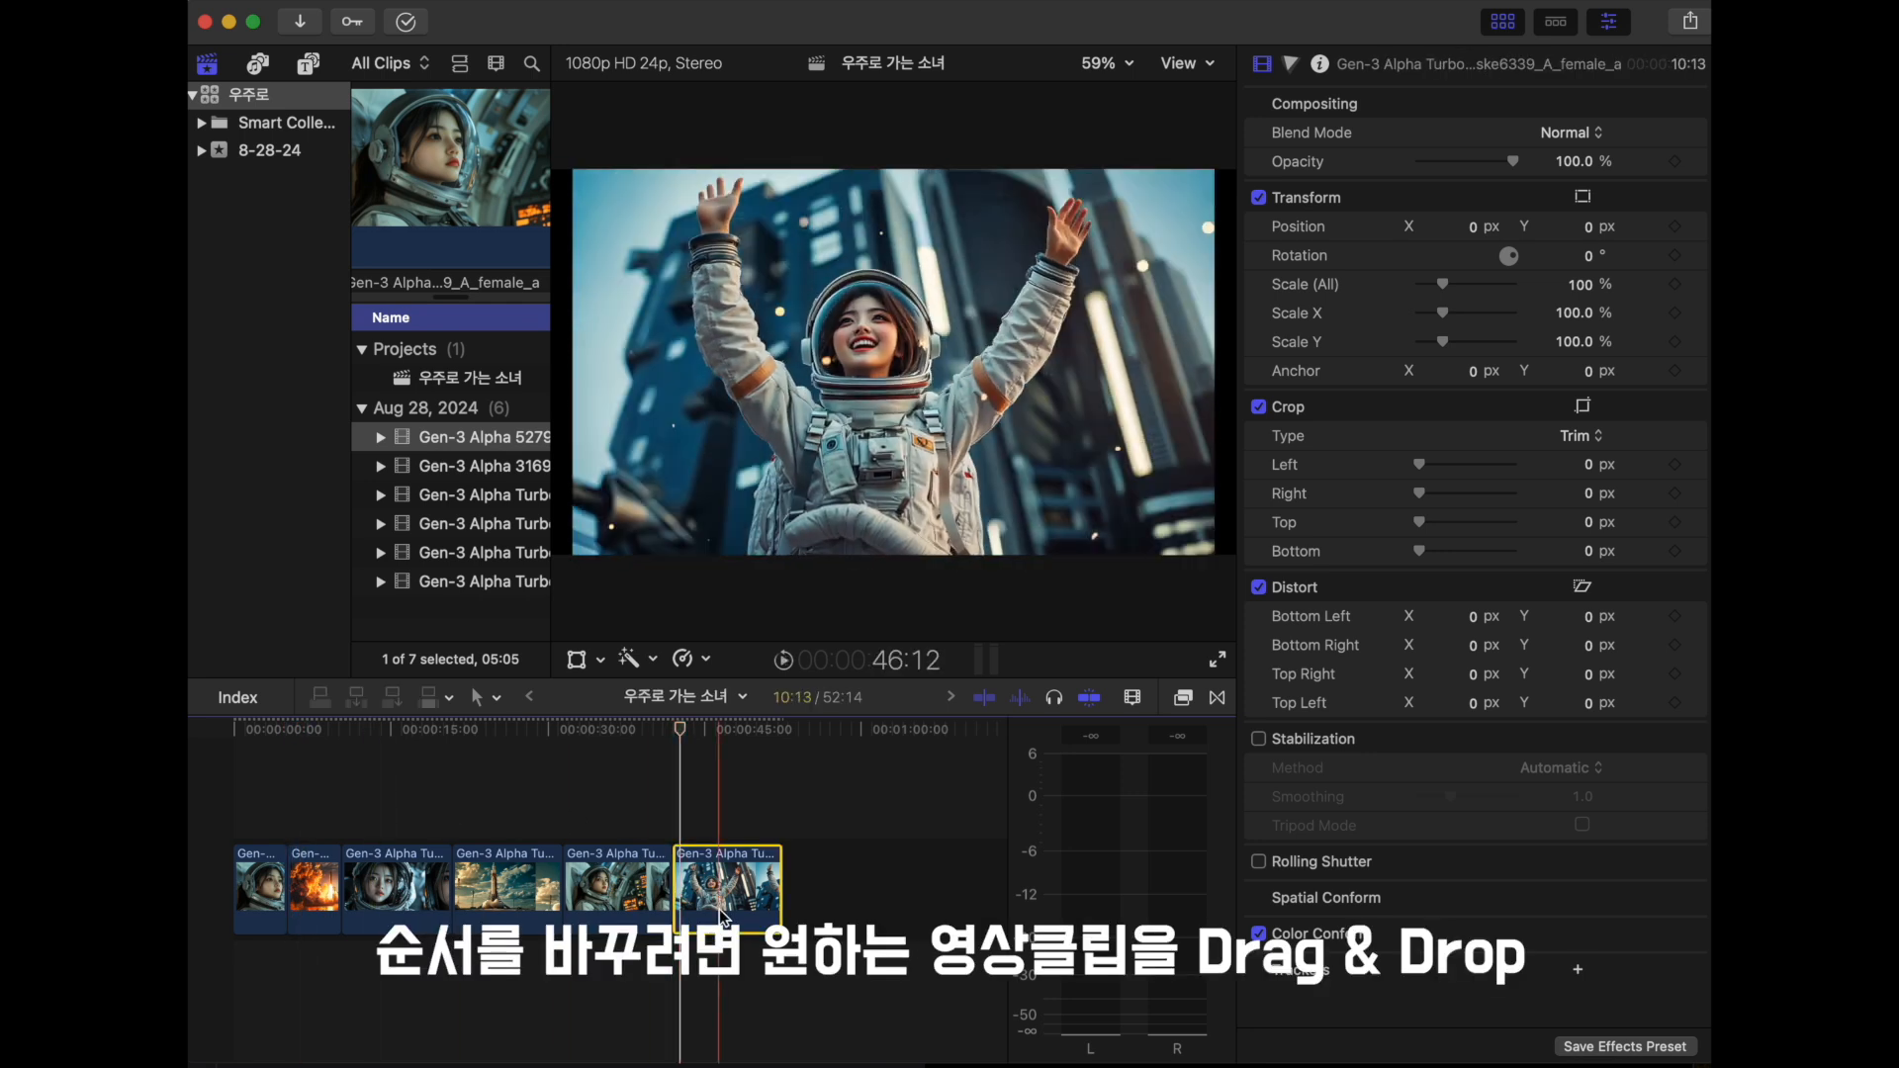
drag(722, 915, 282, 905)
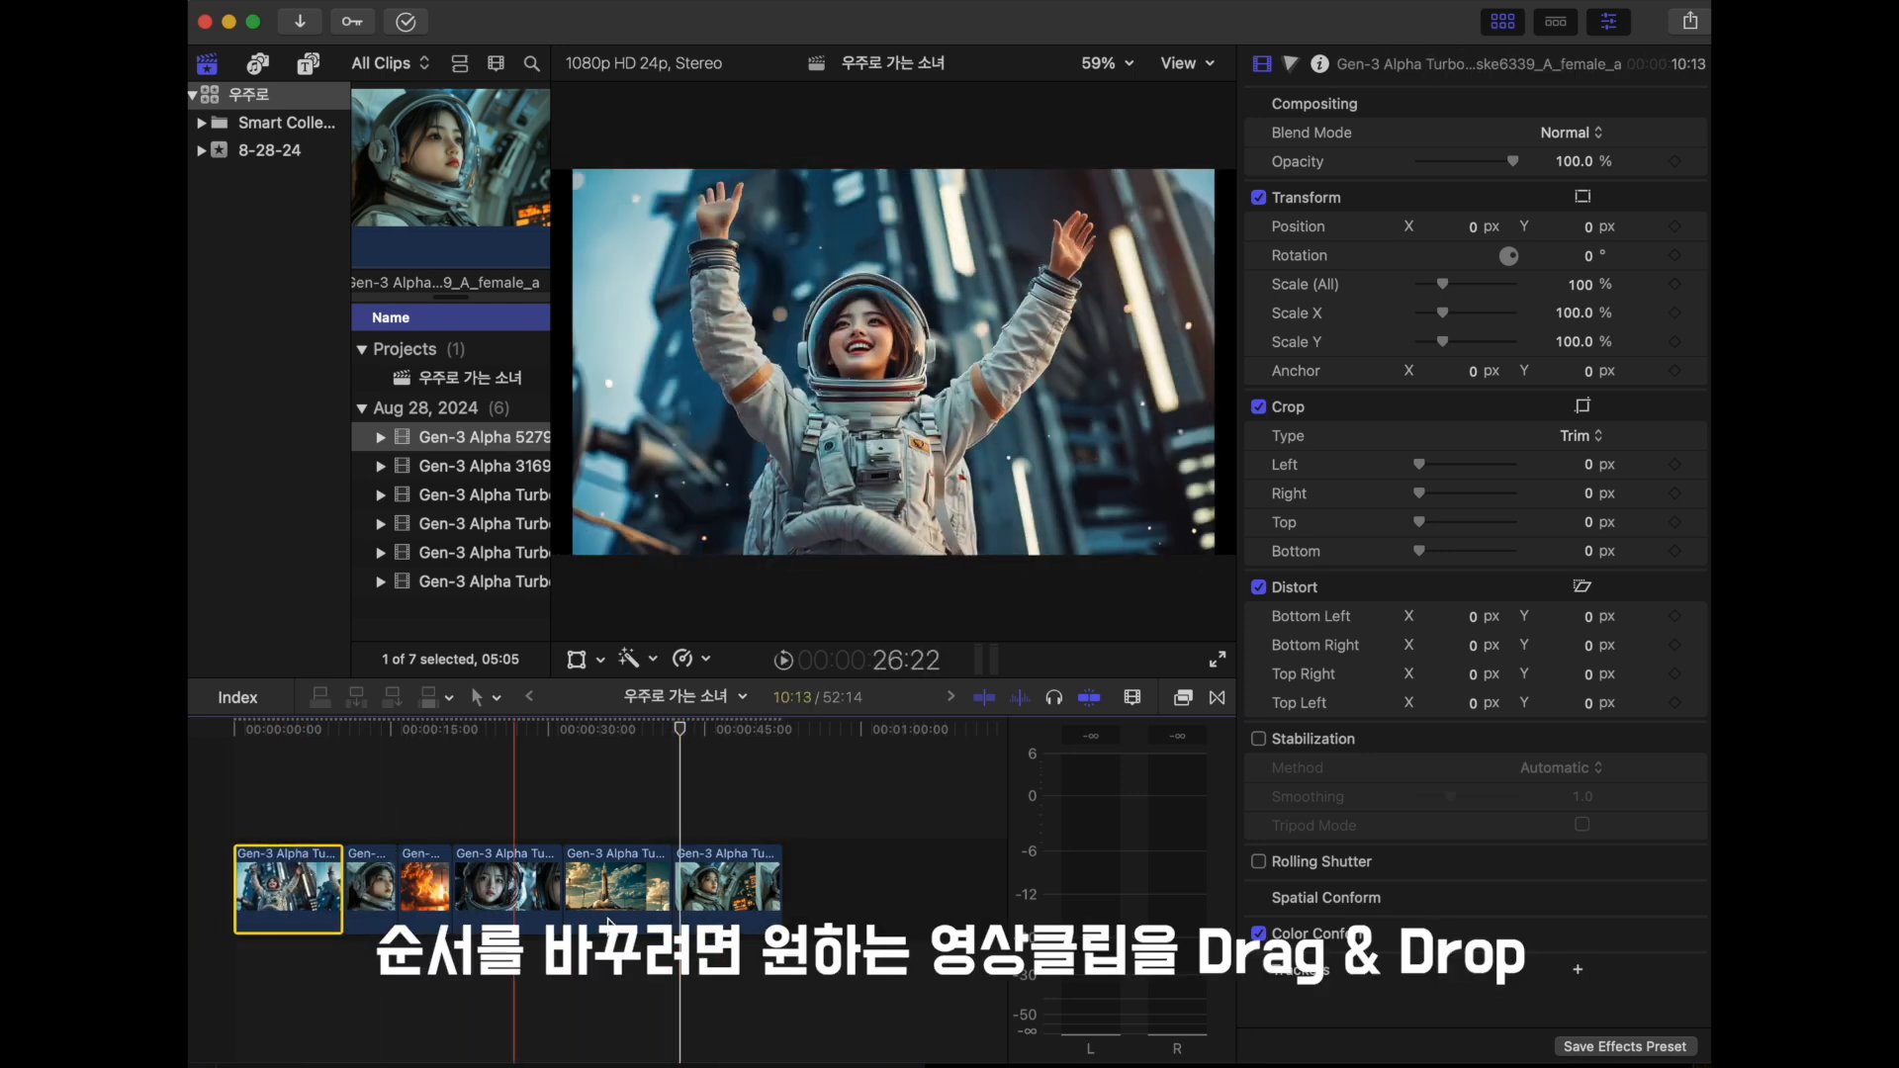
click(235, 816)
key(space)
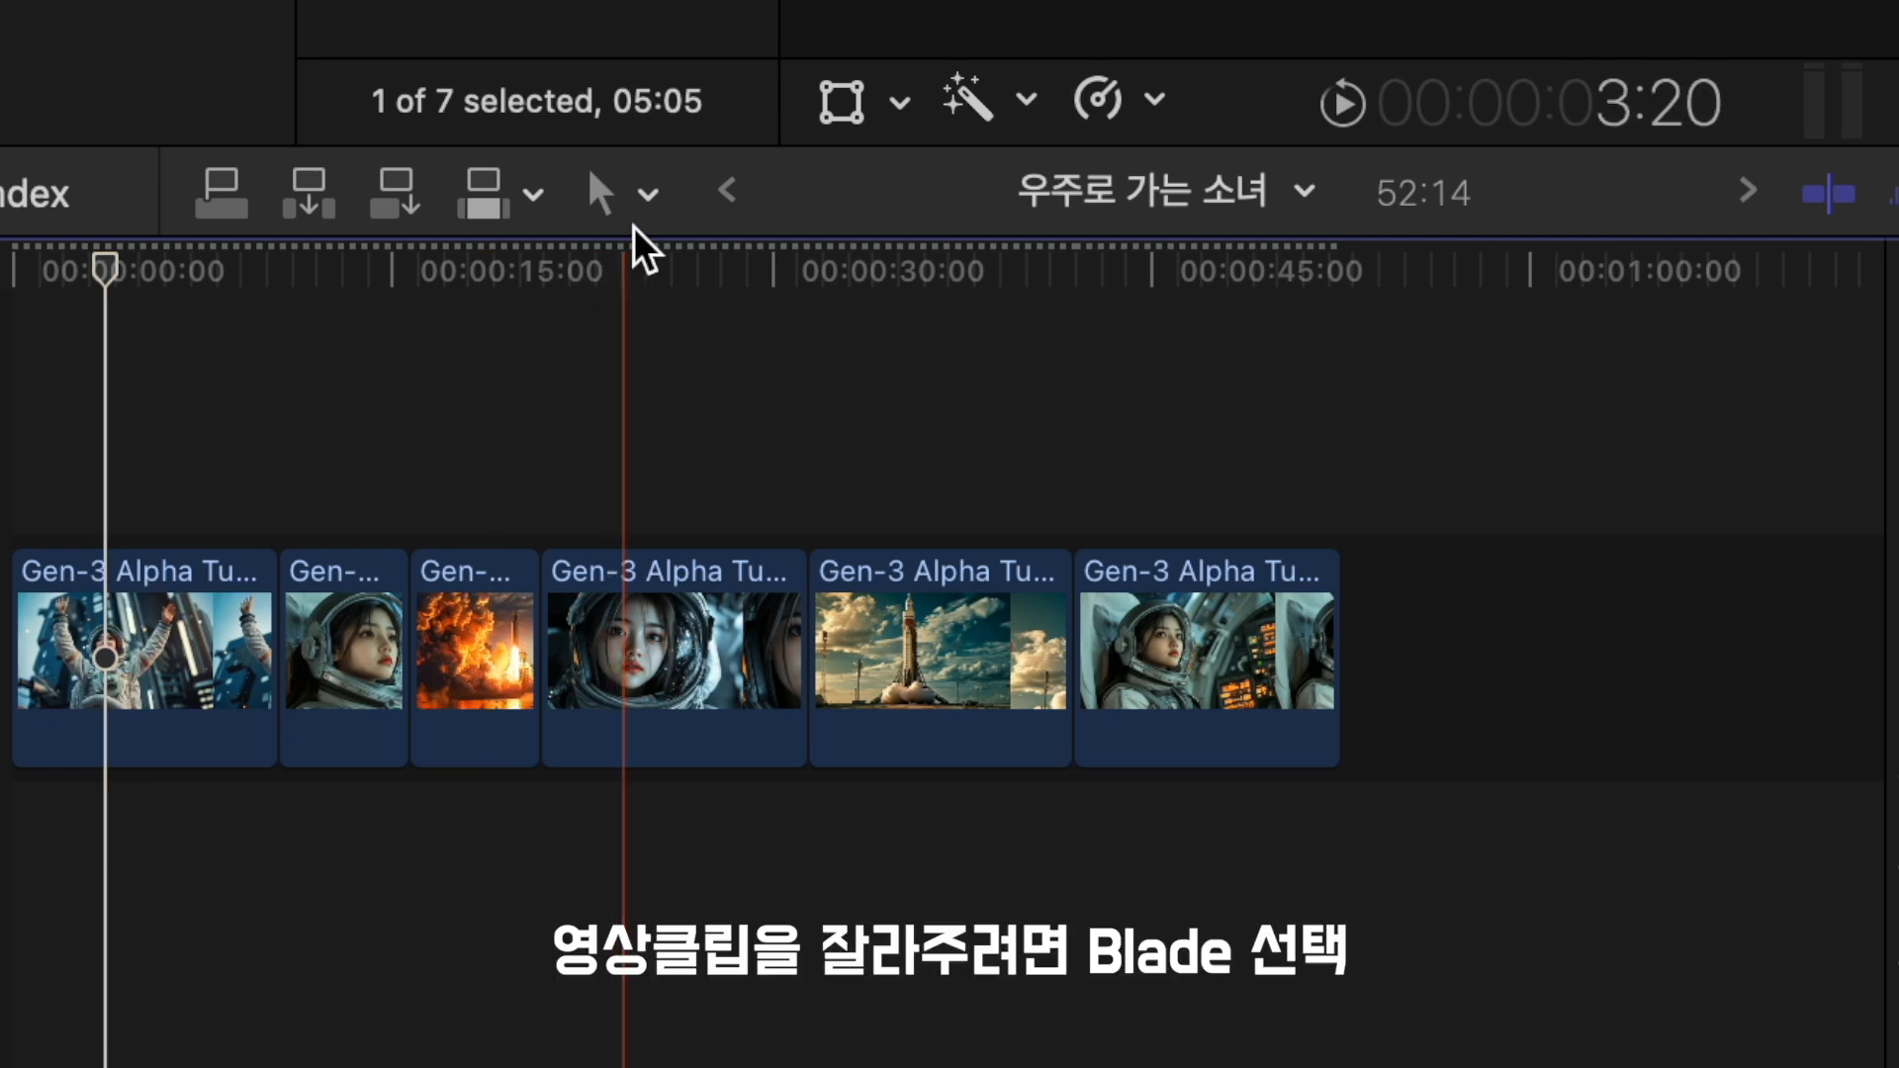
- Split the opening raised-arms clip at 00:00:03:20 with the Blade tool
click(648, 194)
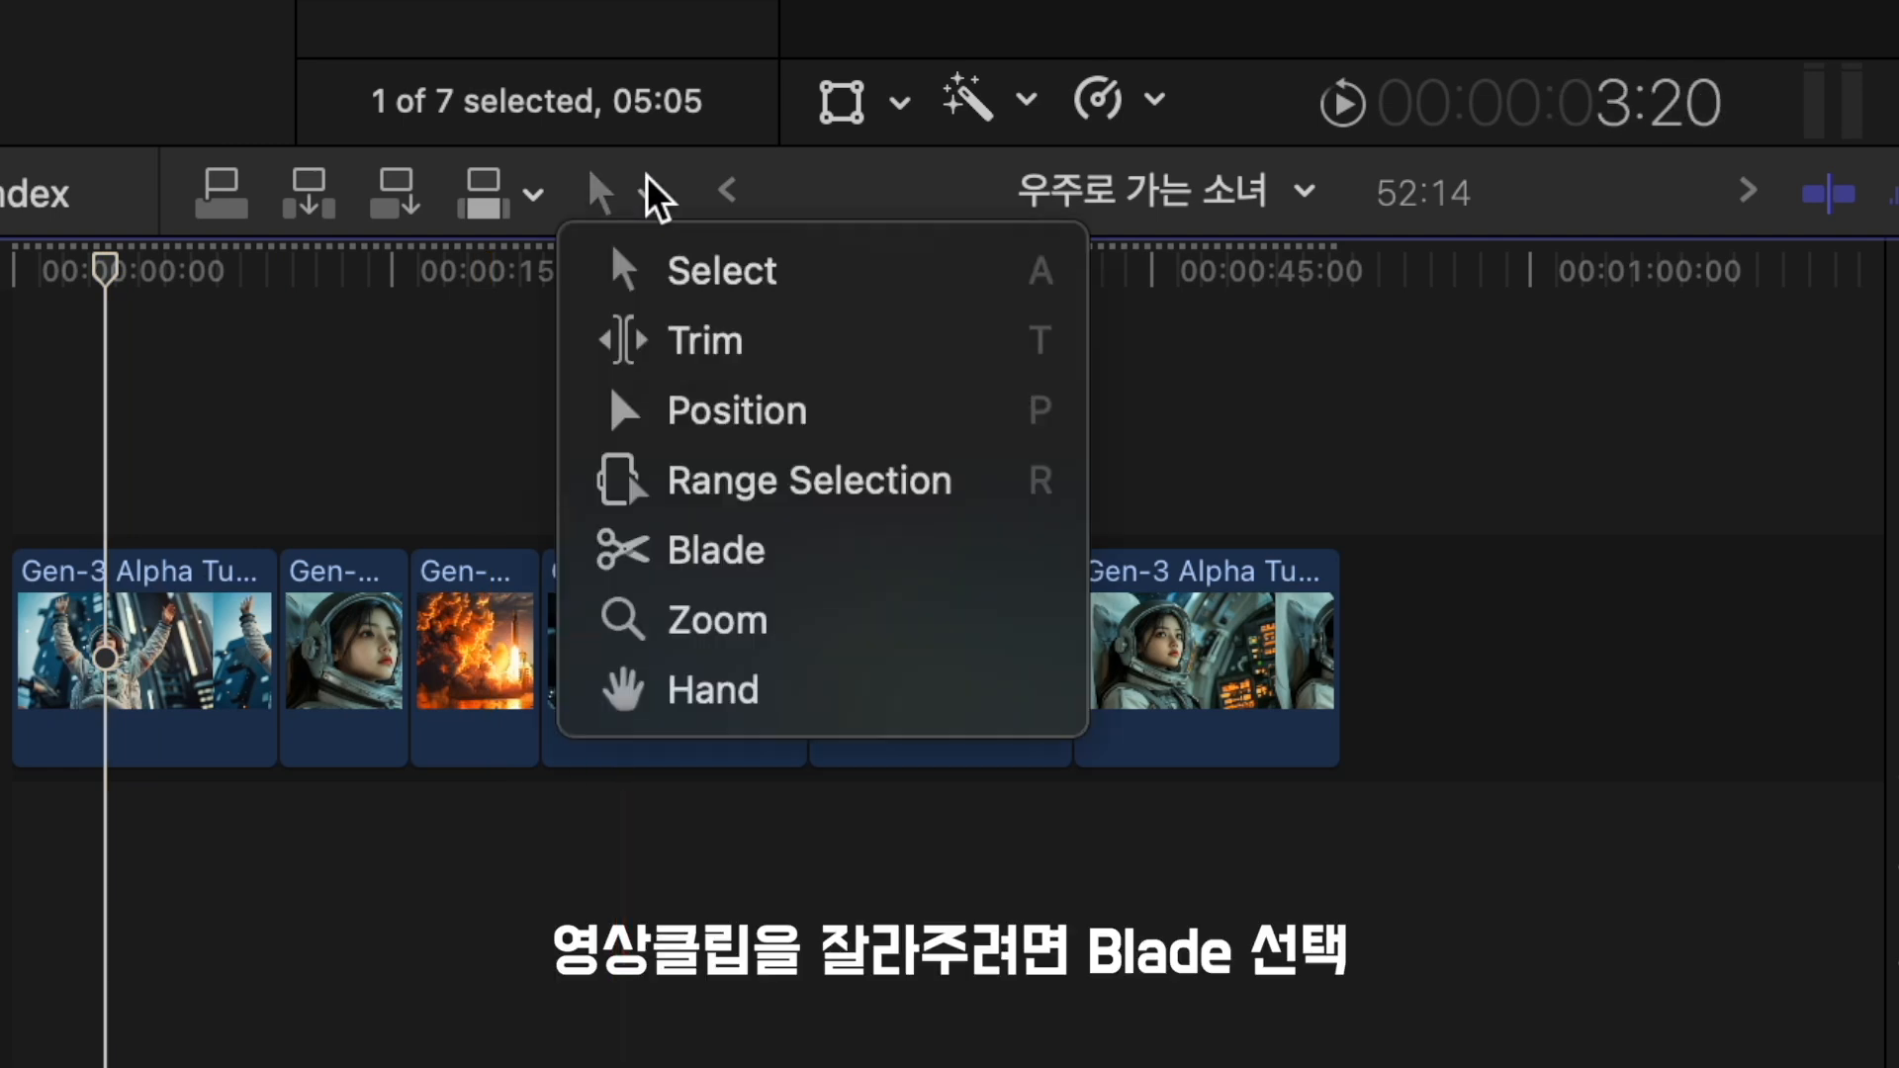
click(891, 564)
click(106, 672)
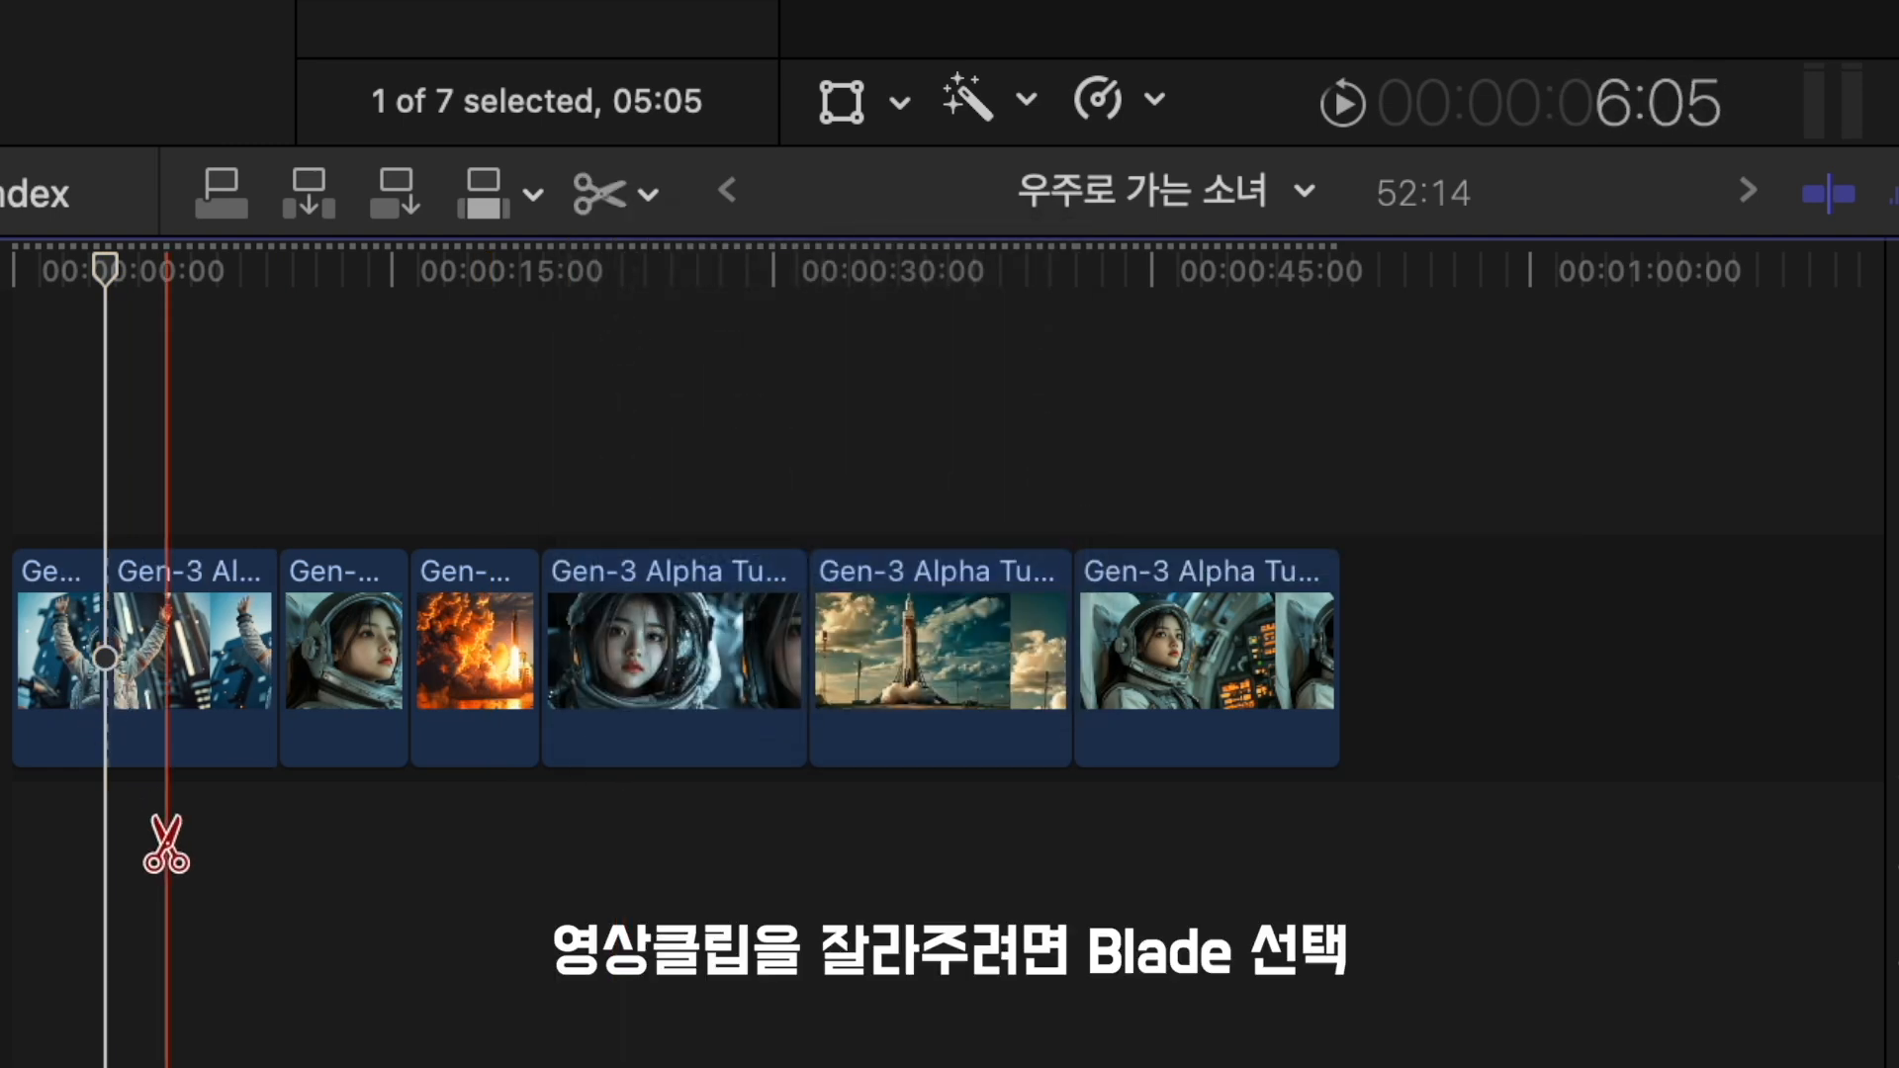
- Select the second piece of the split opening clip with the Select tool, and undo the split
click(639, 210)
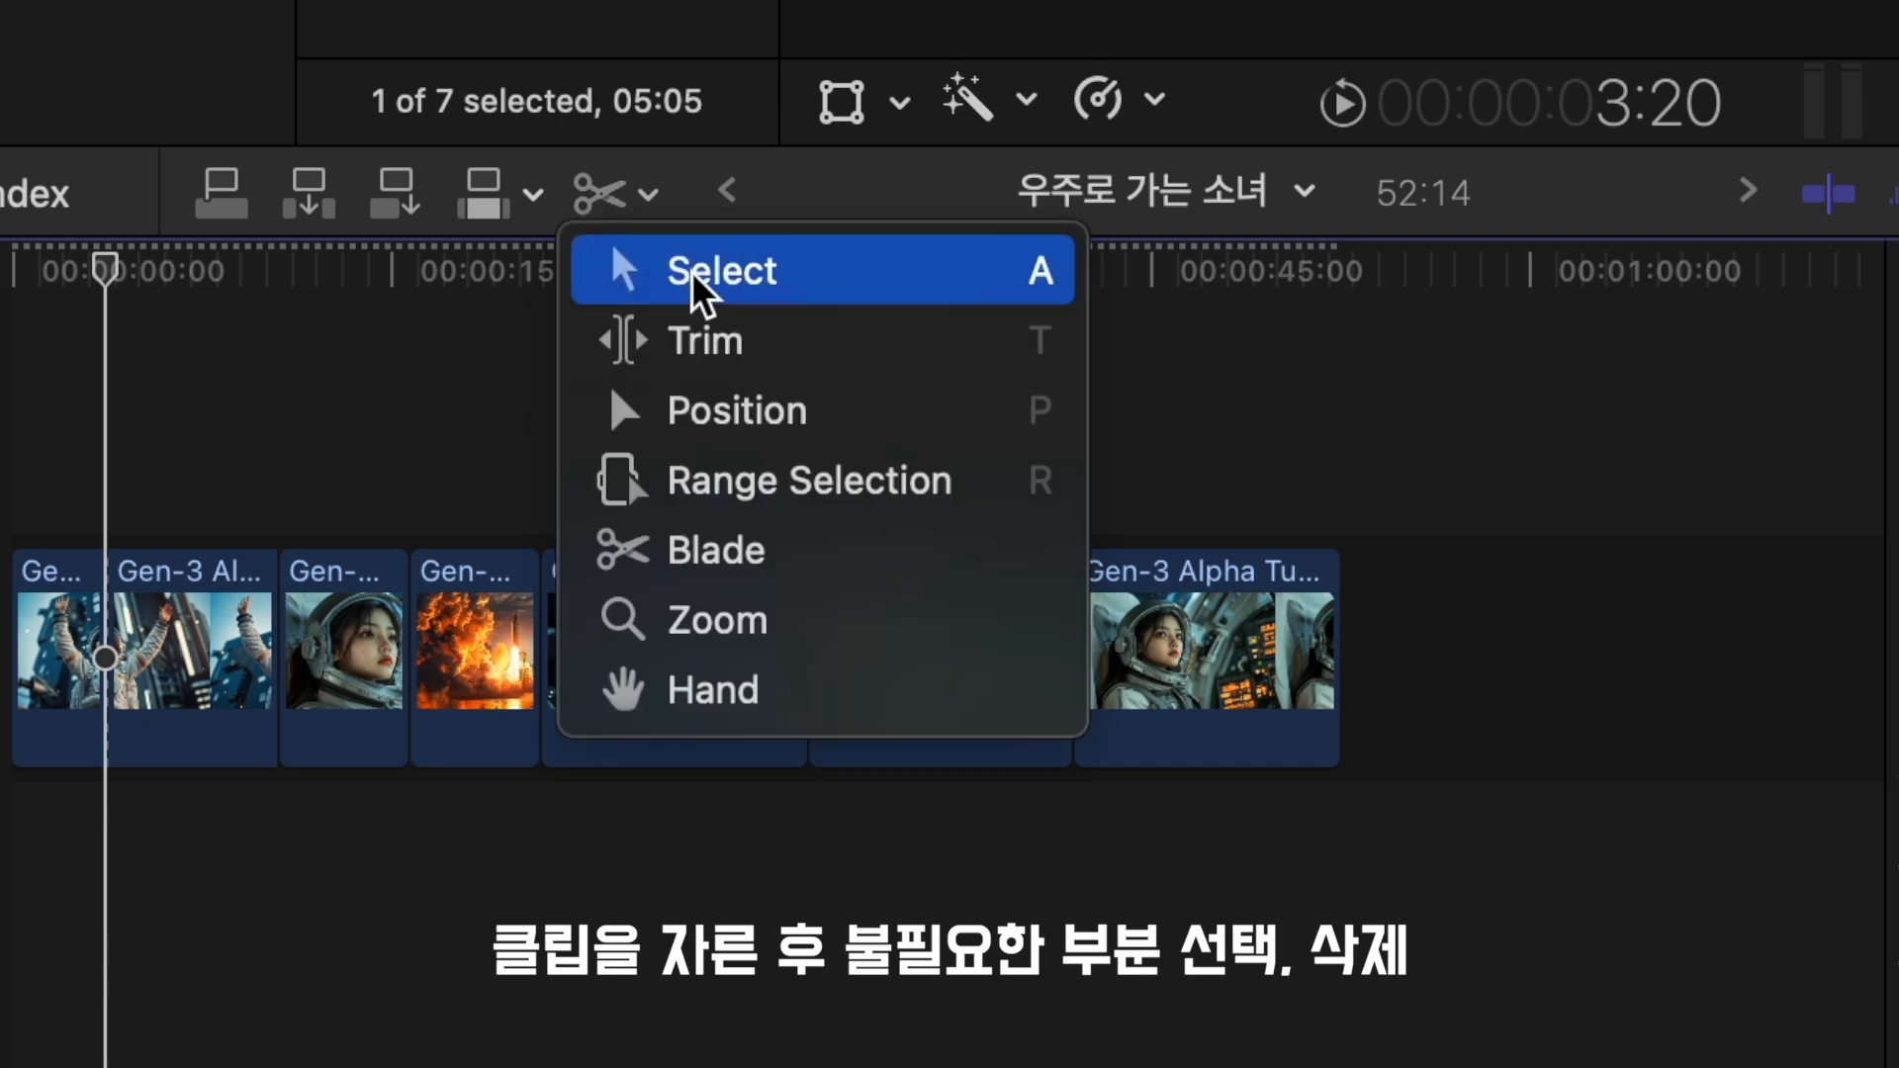
click(764, 291)
click(198, 710)
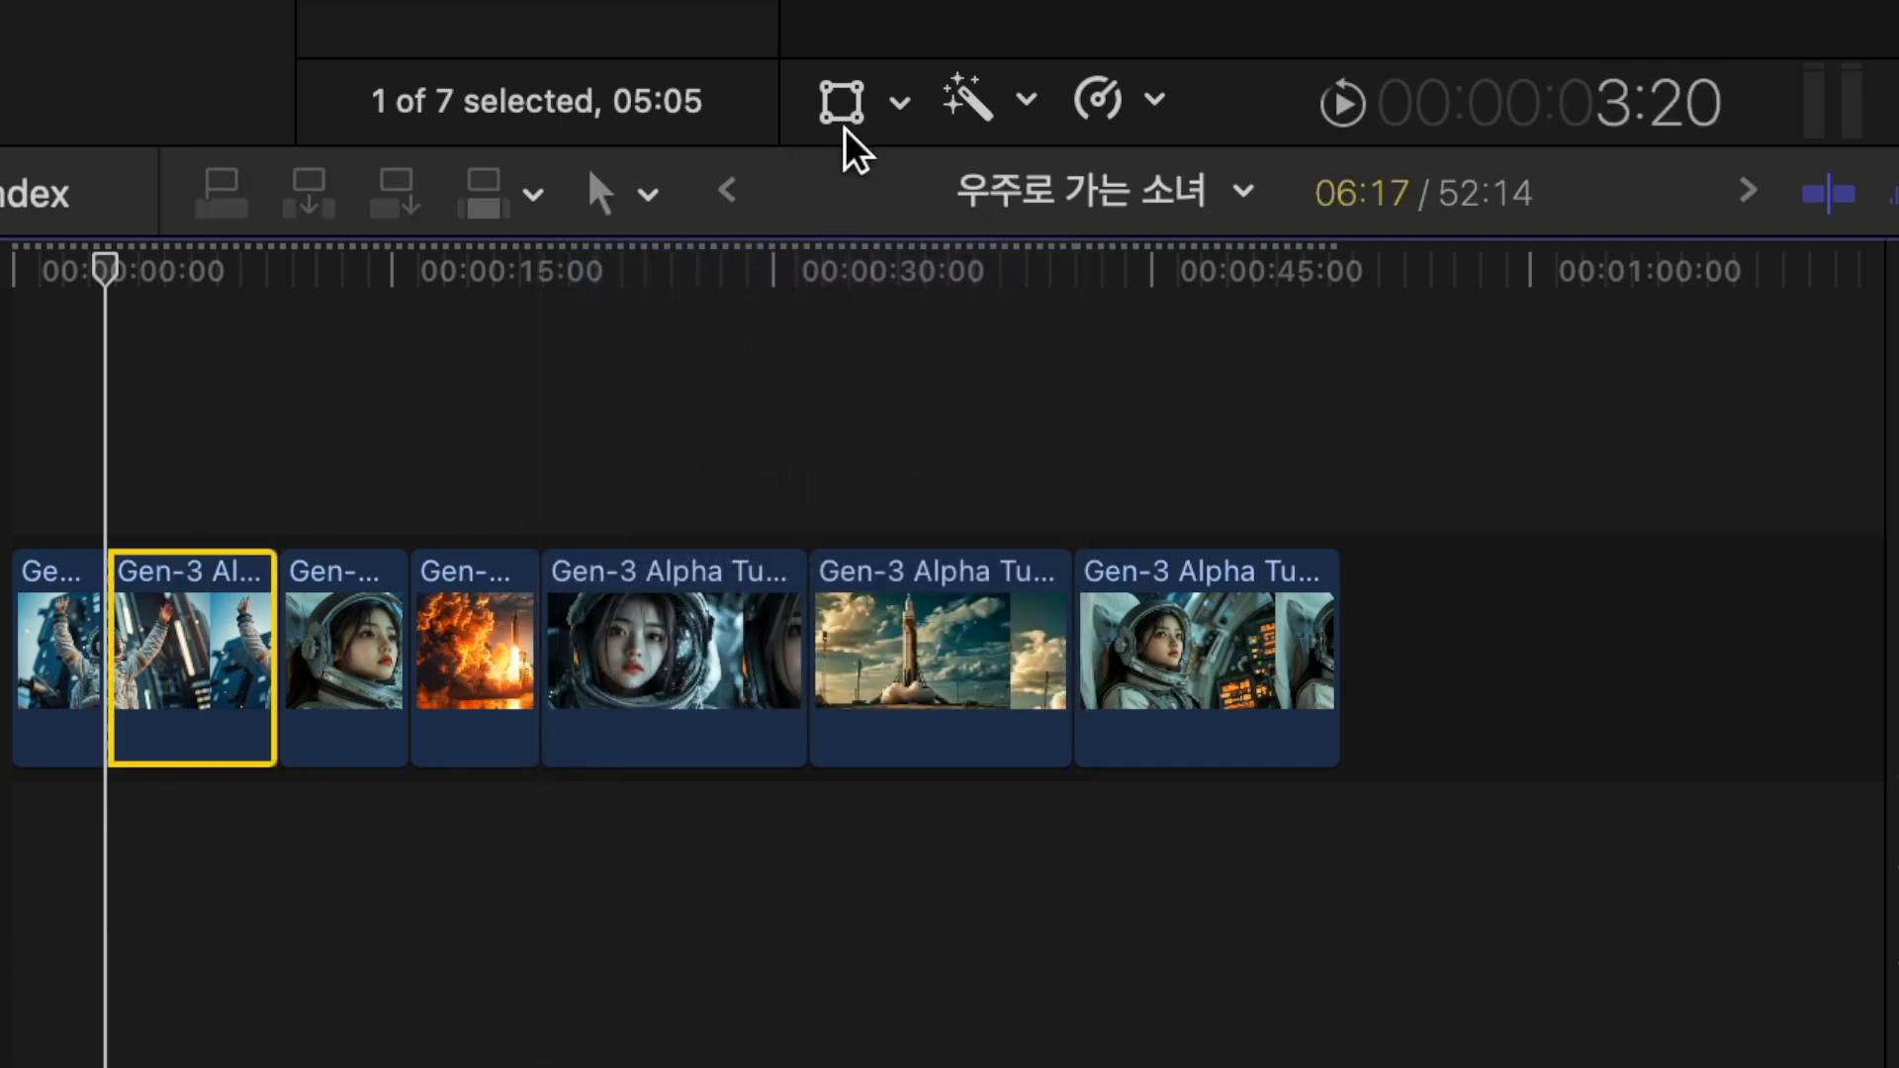
click(651, 195)
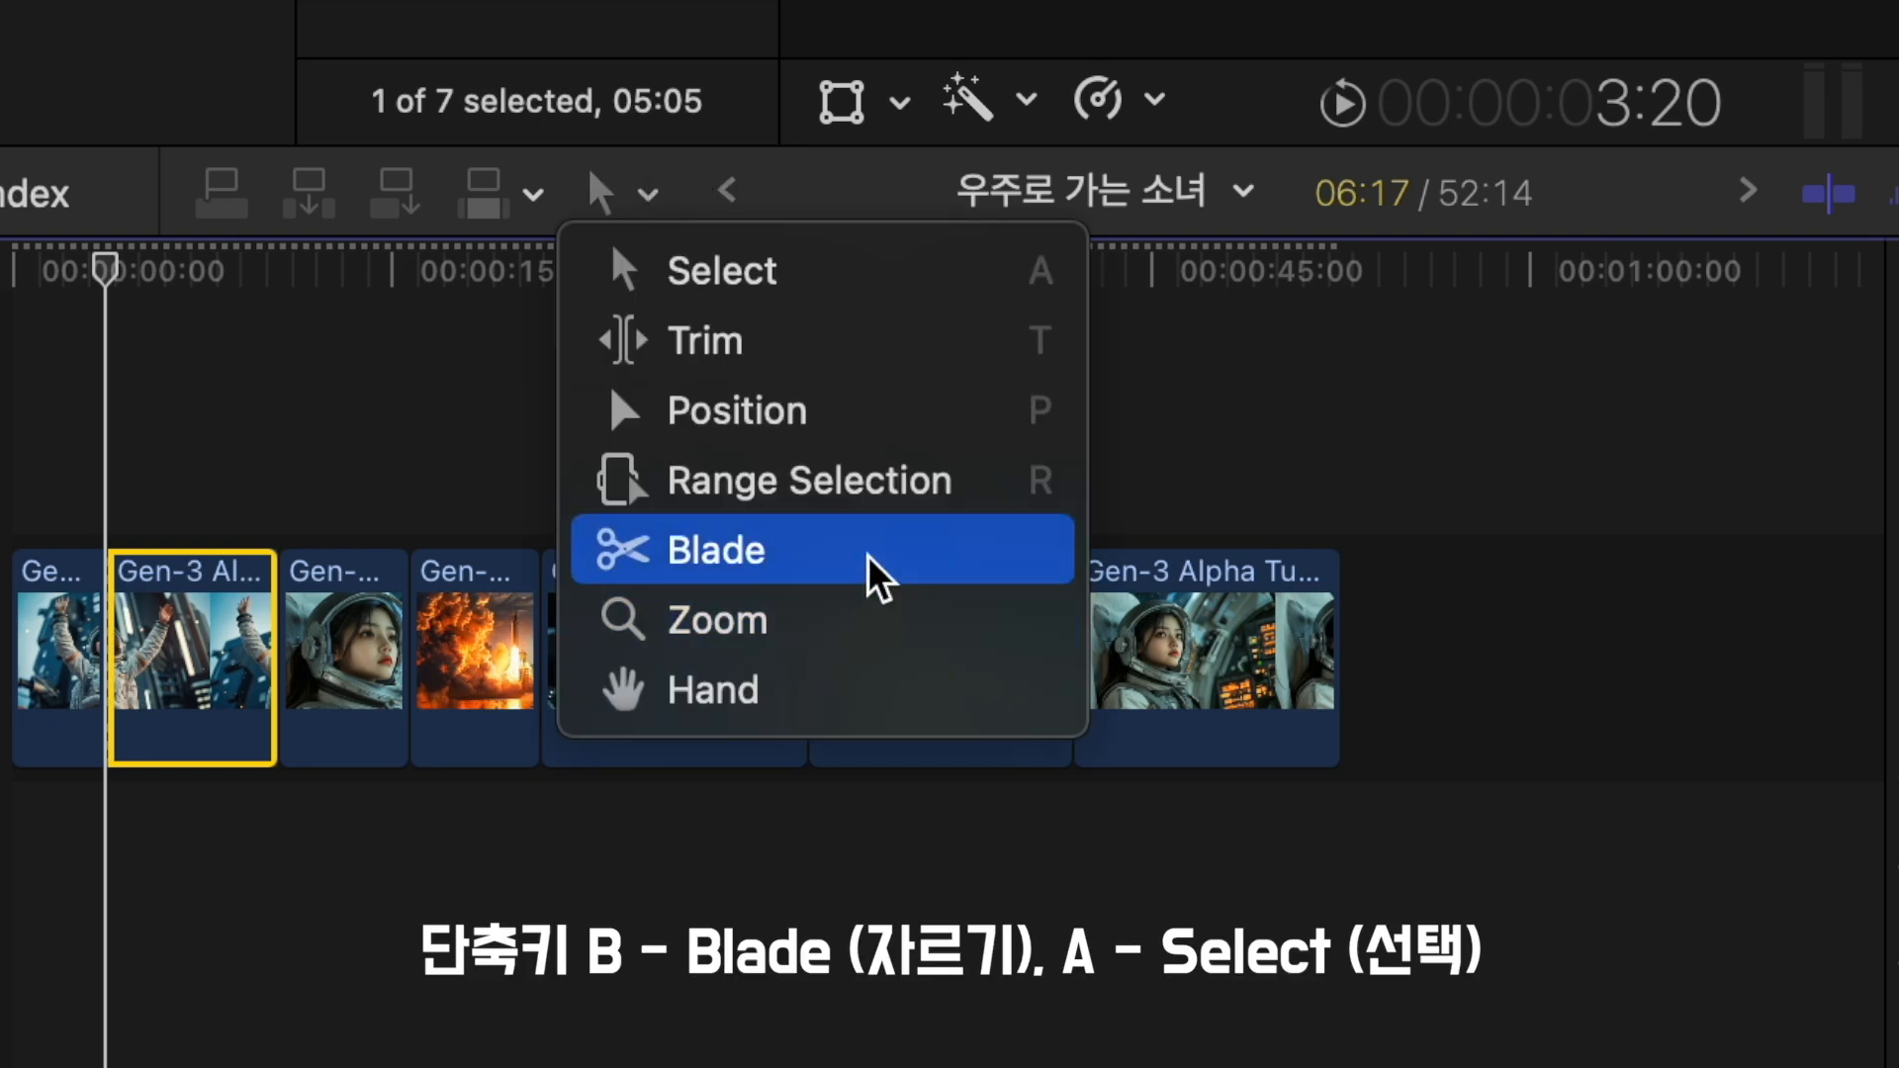
click(95, 456)
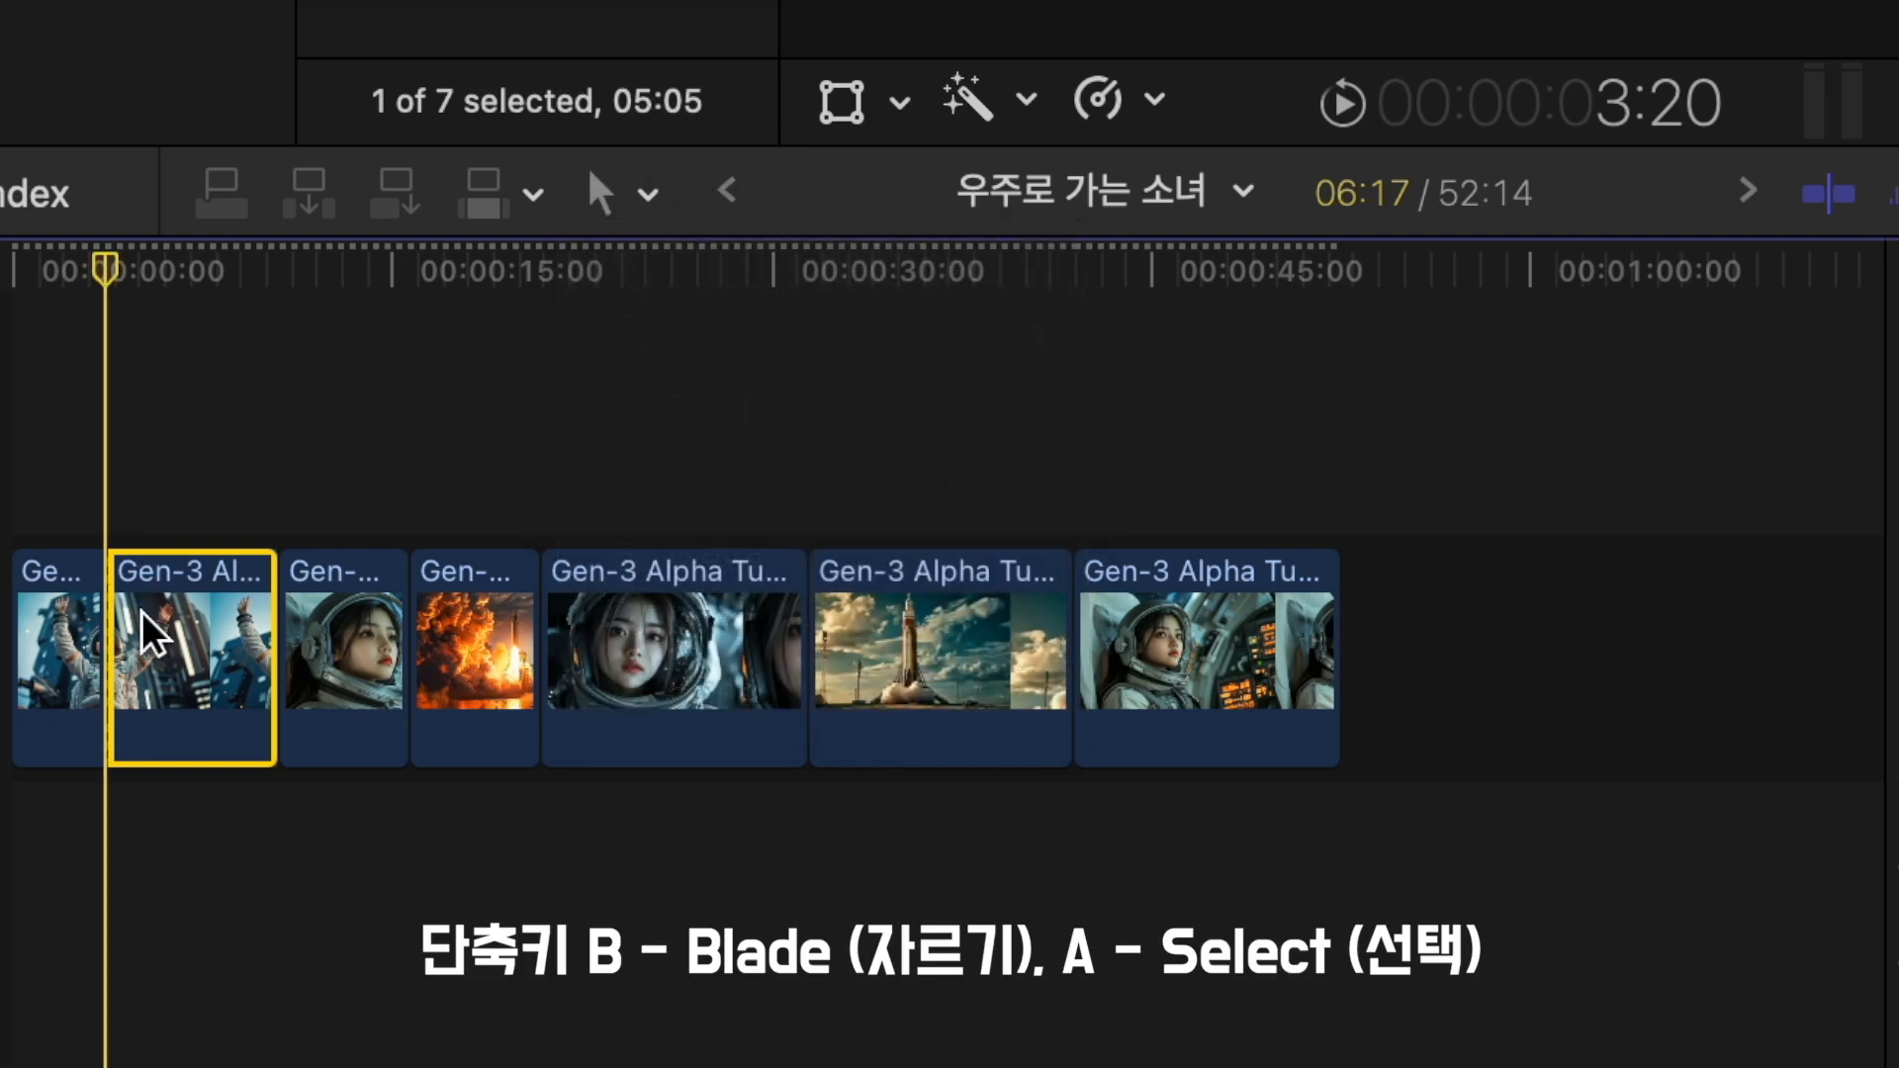
key(super+z)
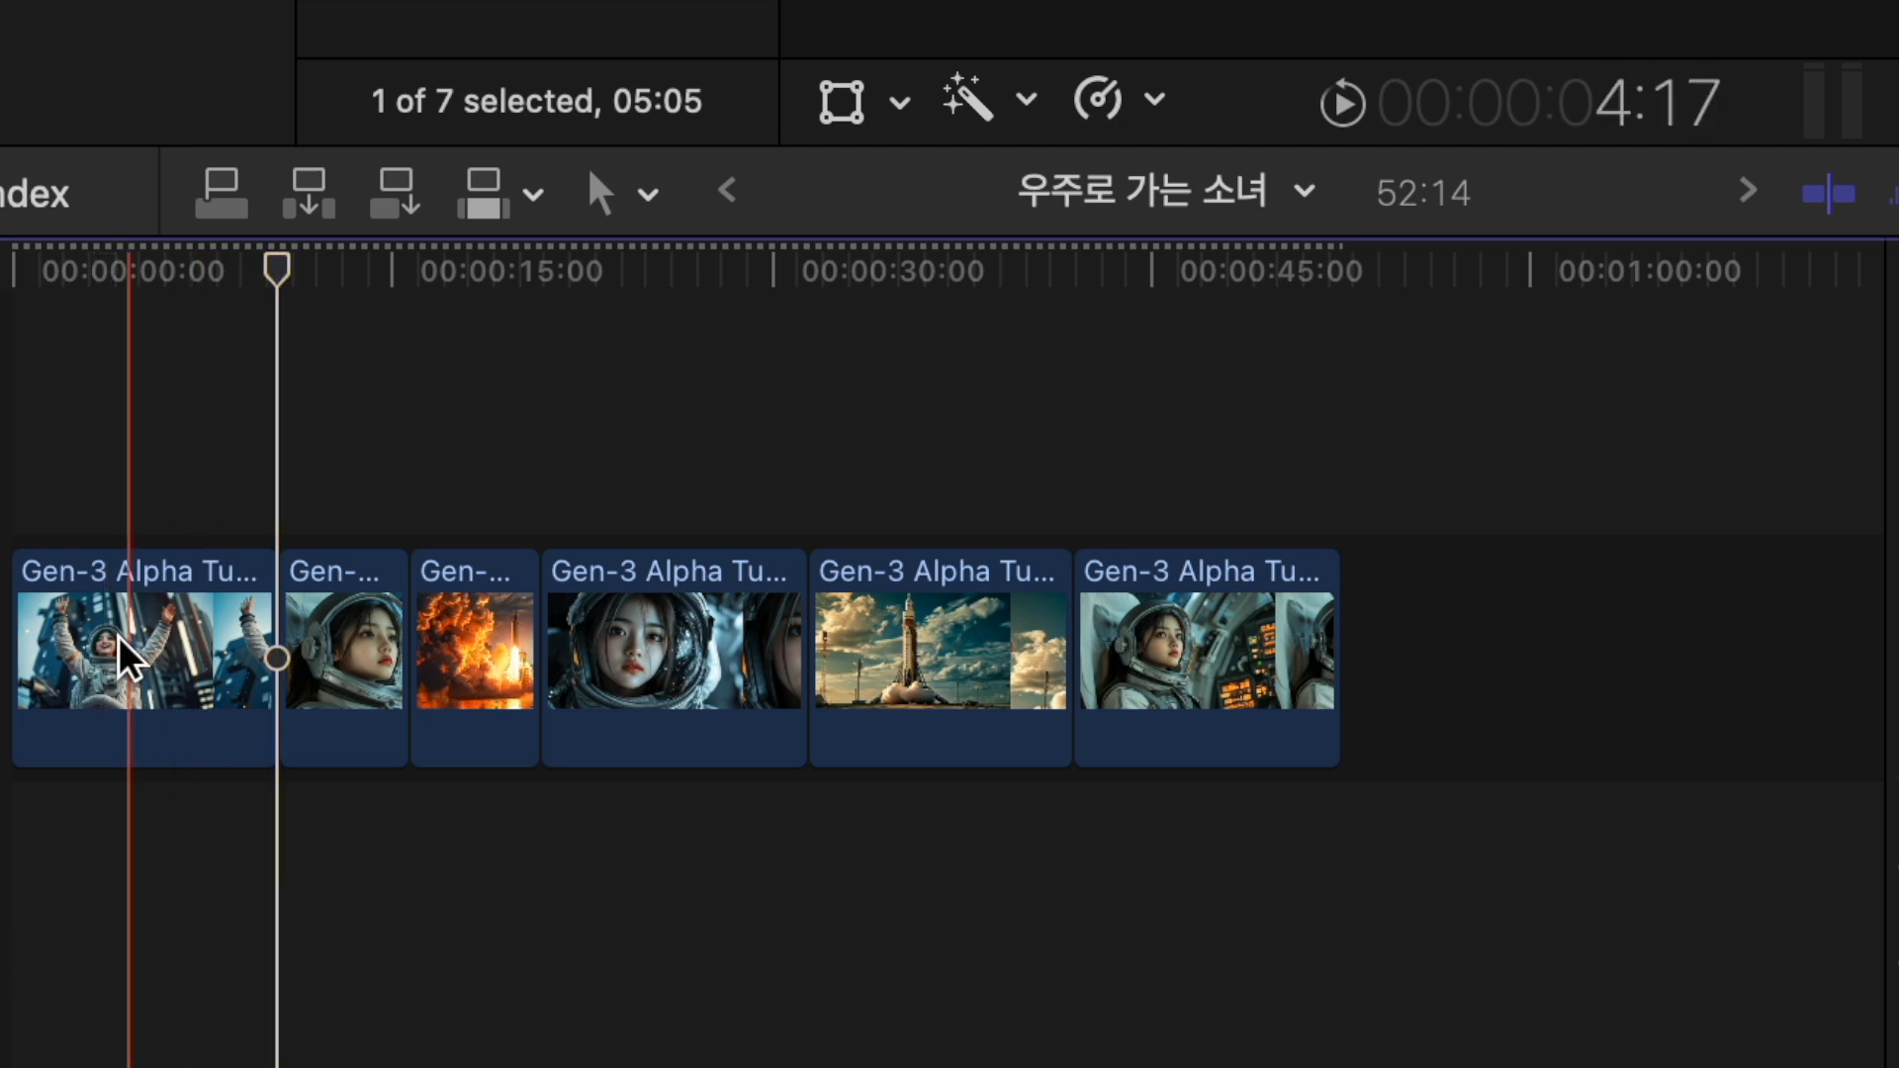
- Split the opening clip at 00:00:03:13 with the Blade tool and undo the cut
key(b)
click(96, 672)
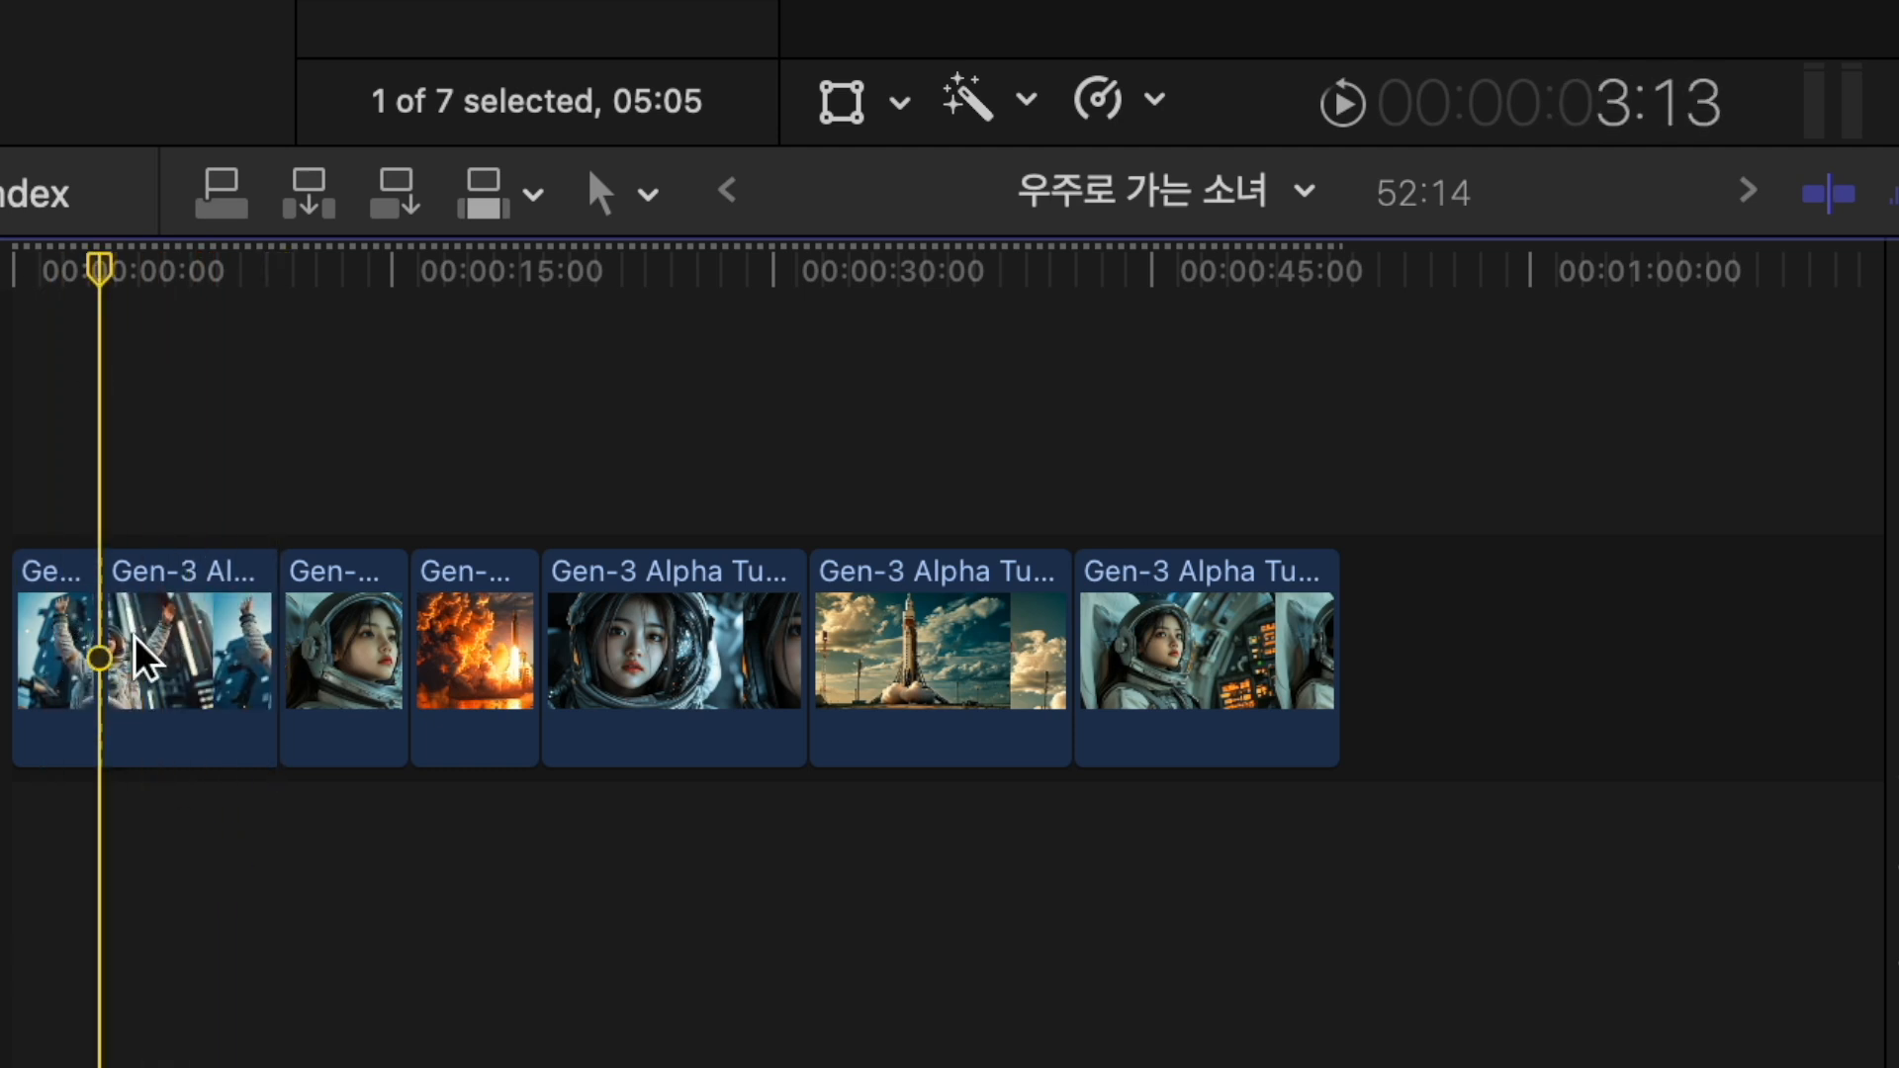
key(super+z)
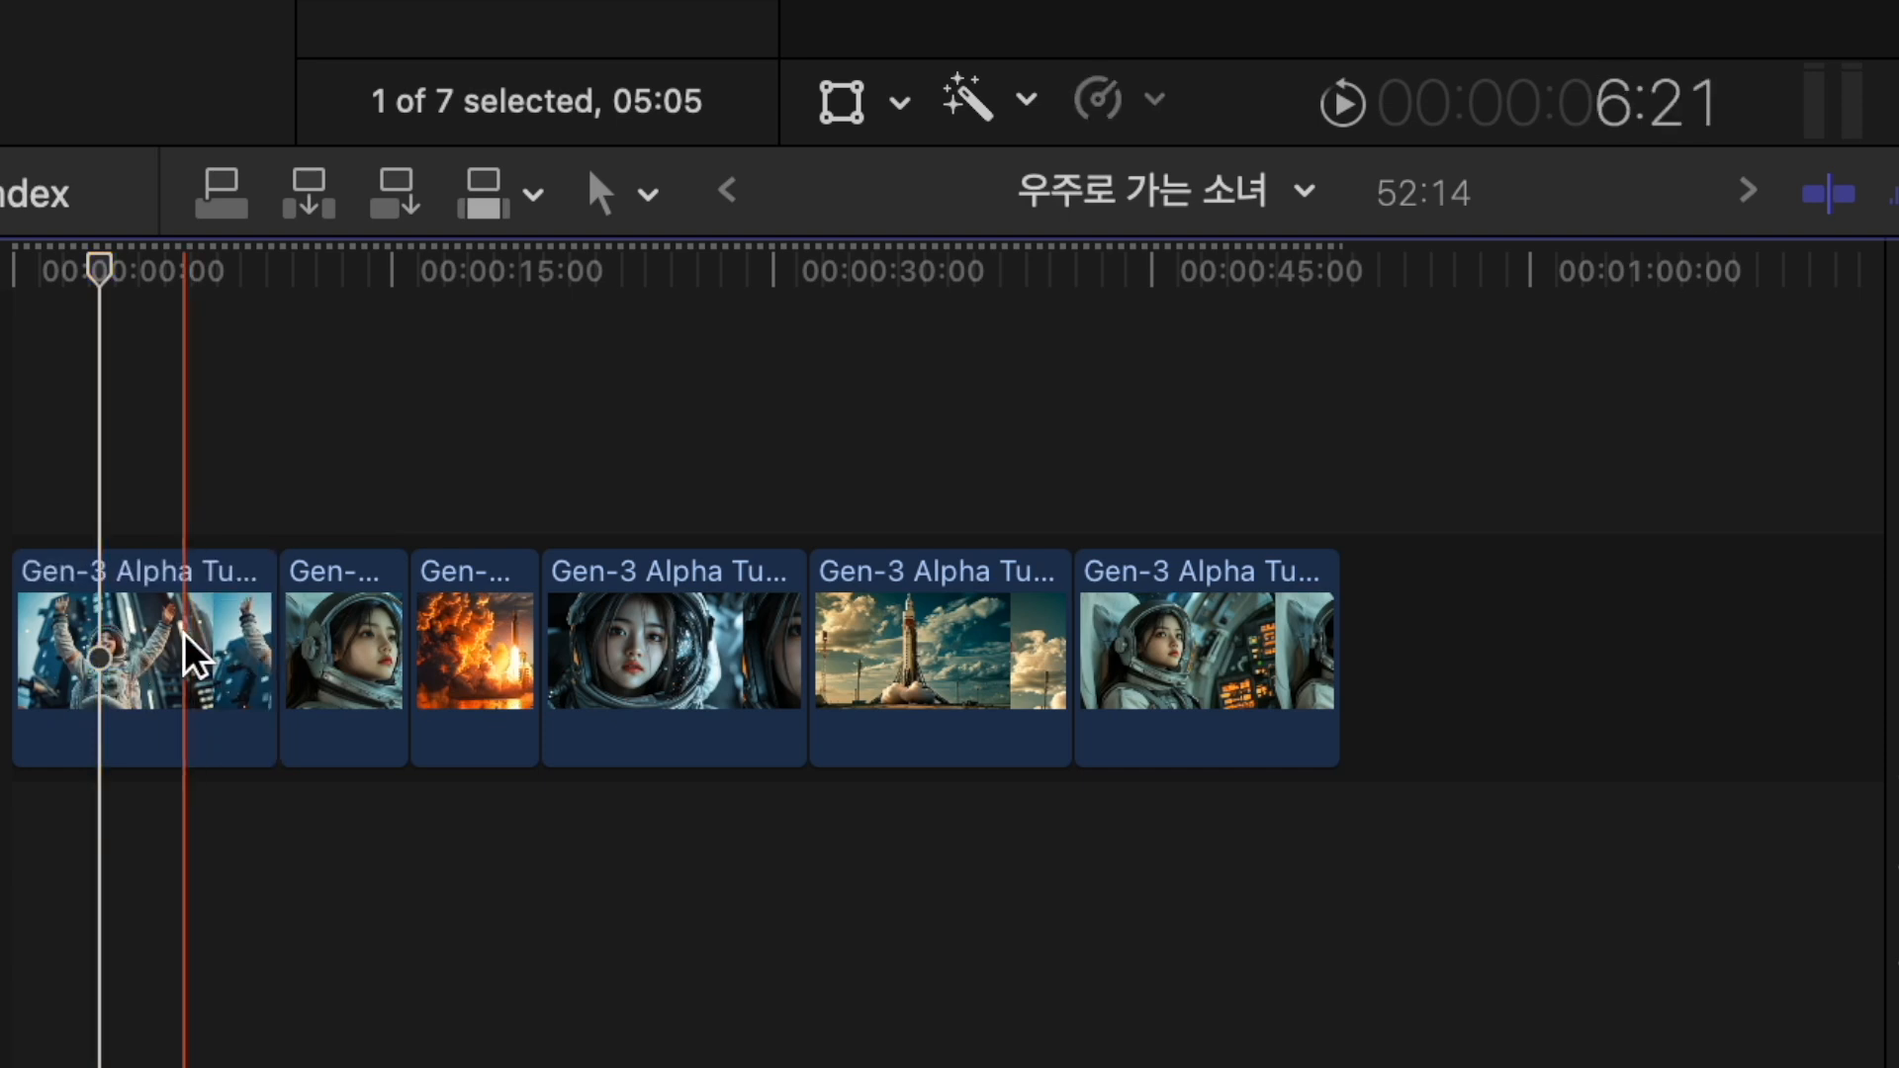
- Try trimming the opening clip's end and its start at 00:00:03:13, undoing each trim
key(alt+bracketright)
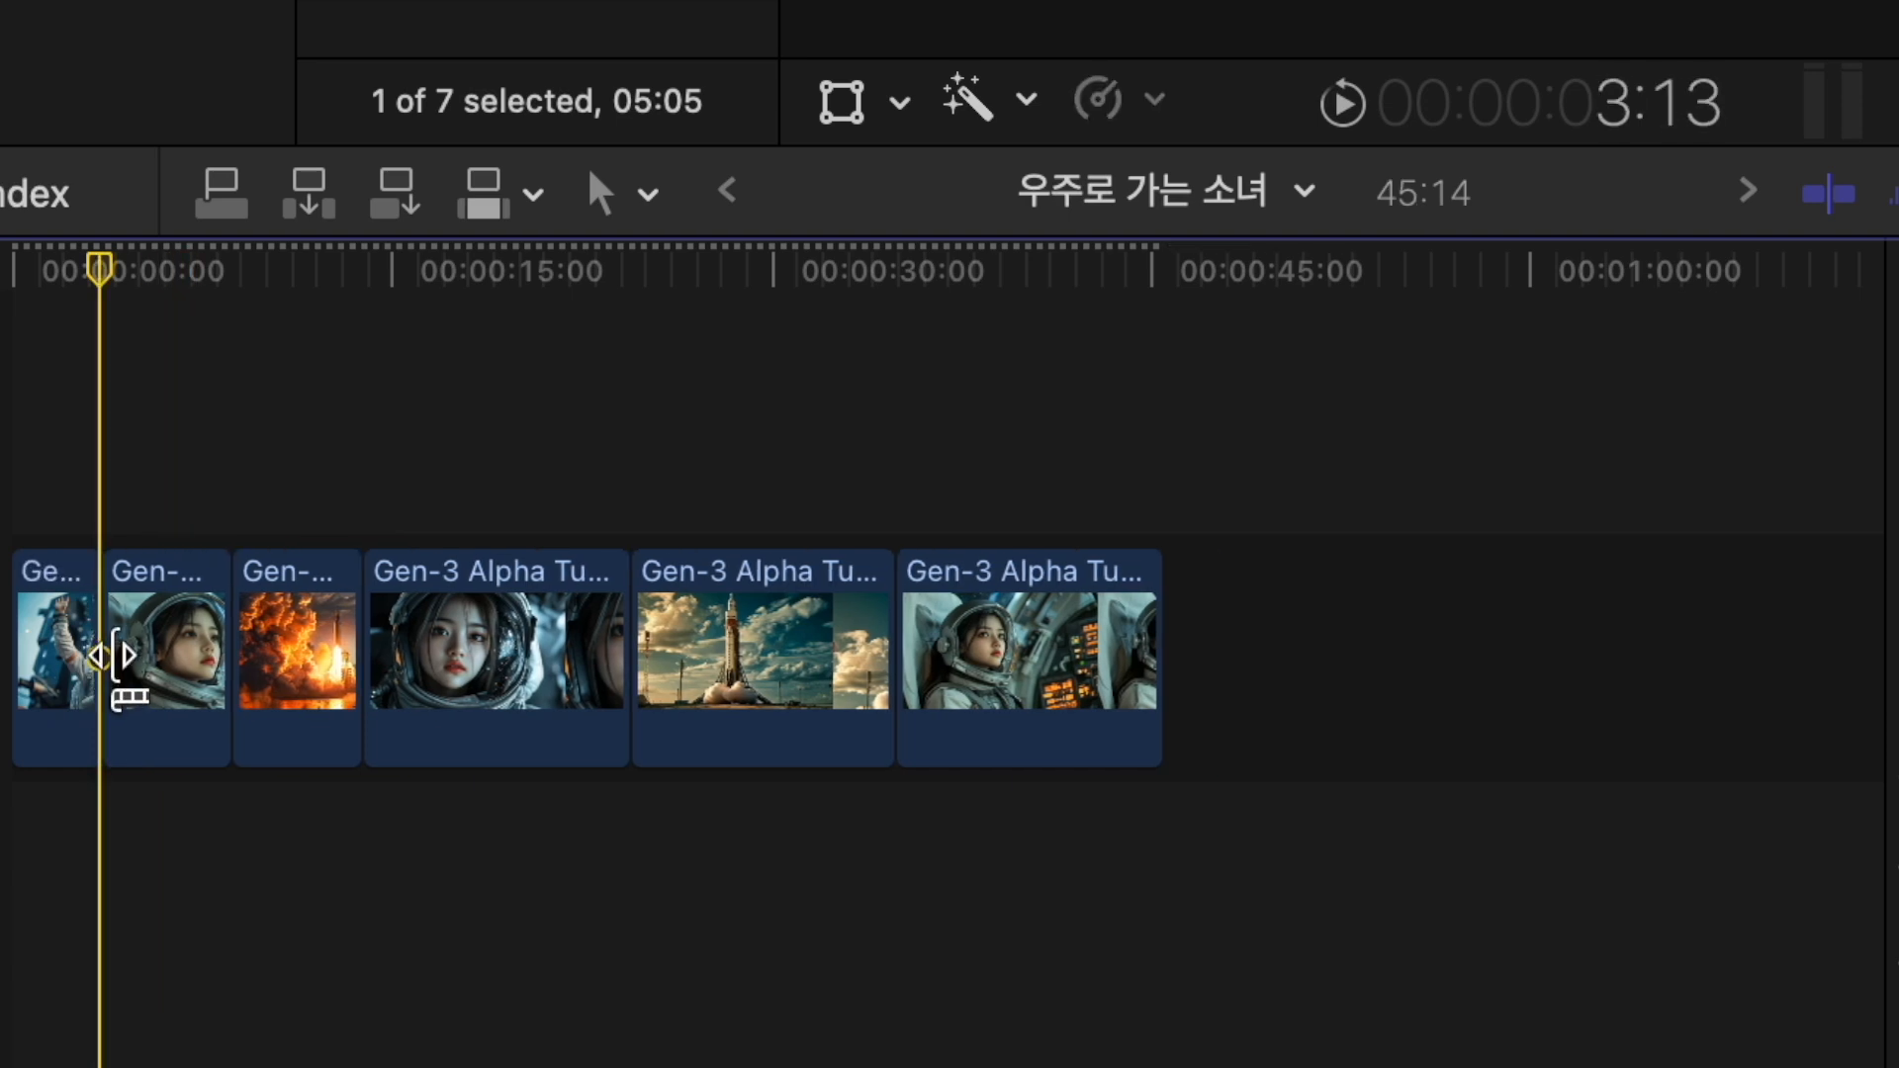
key(super+z)
key(alt+bracketleft)
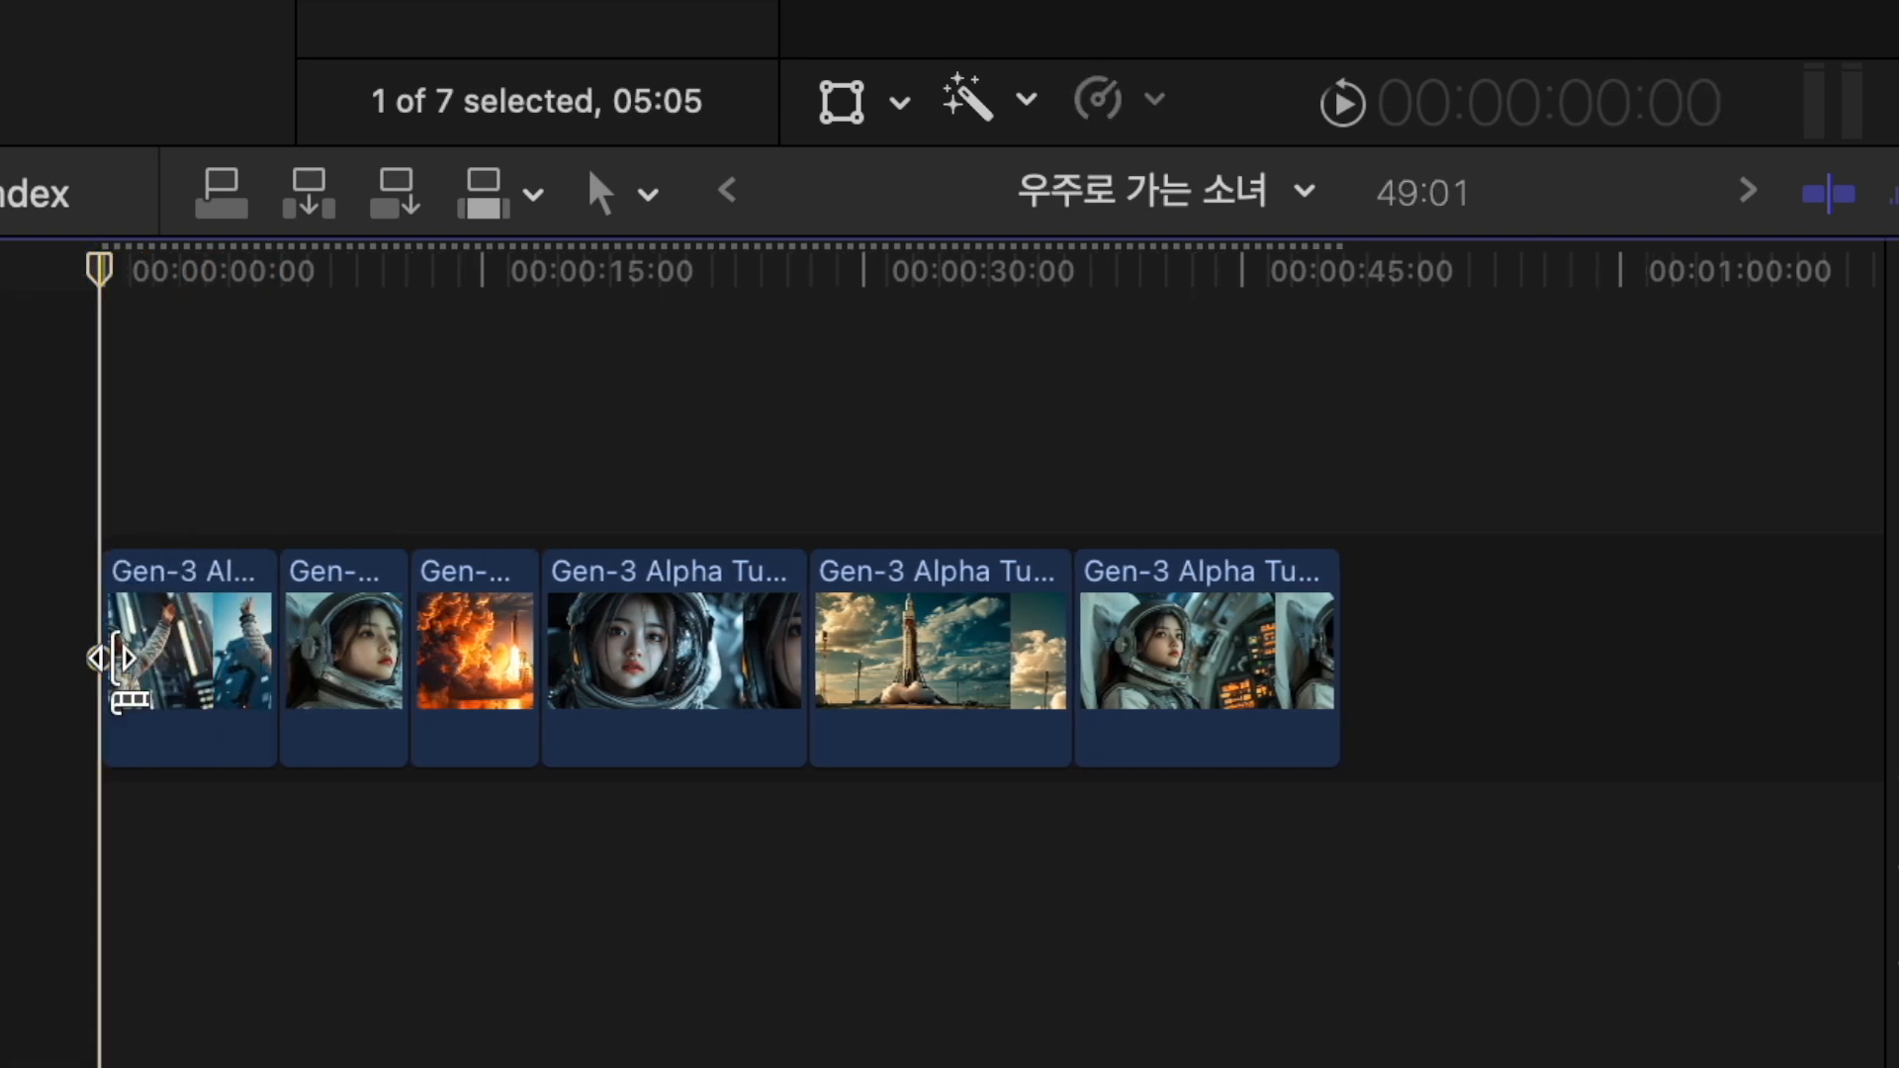
key(super+z)
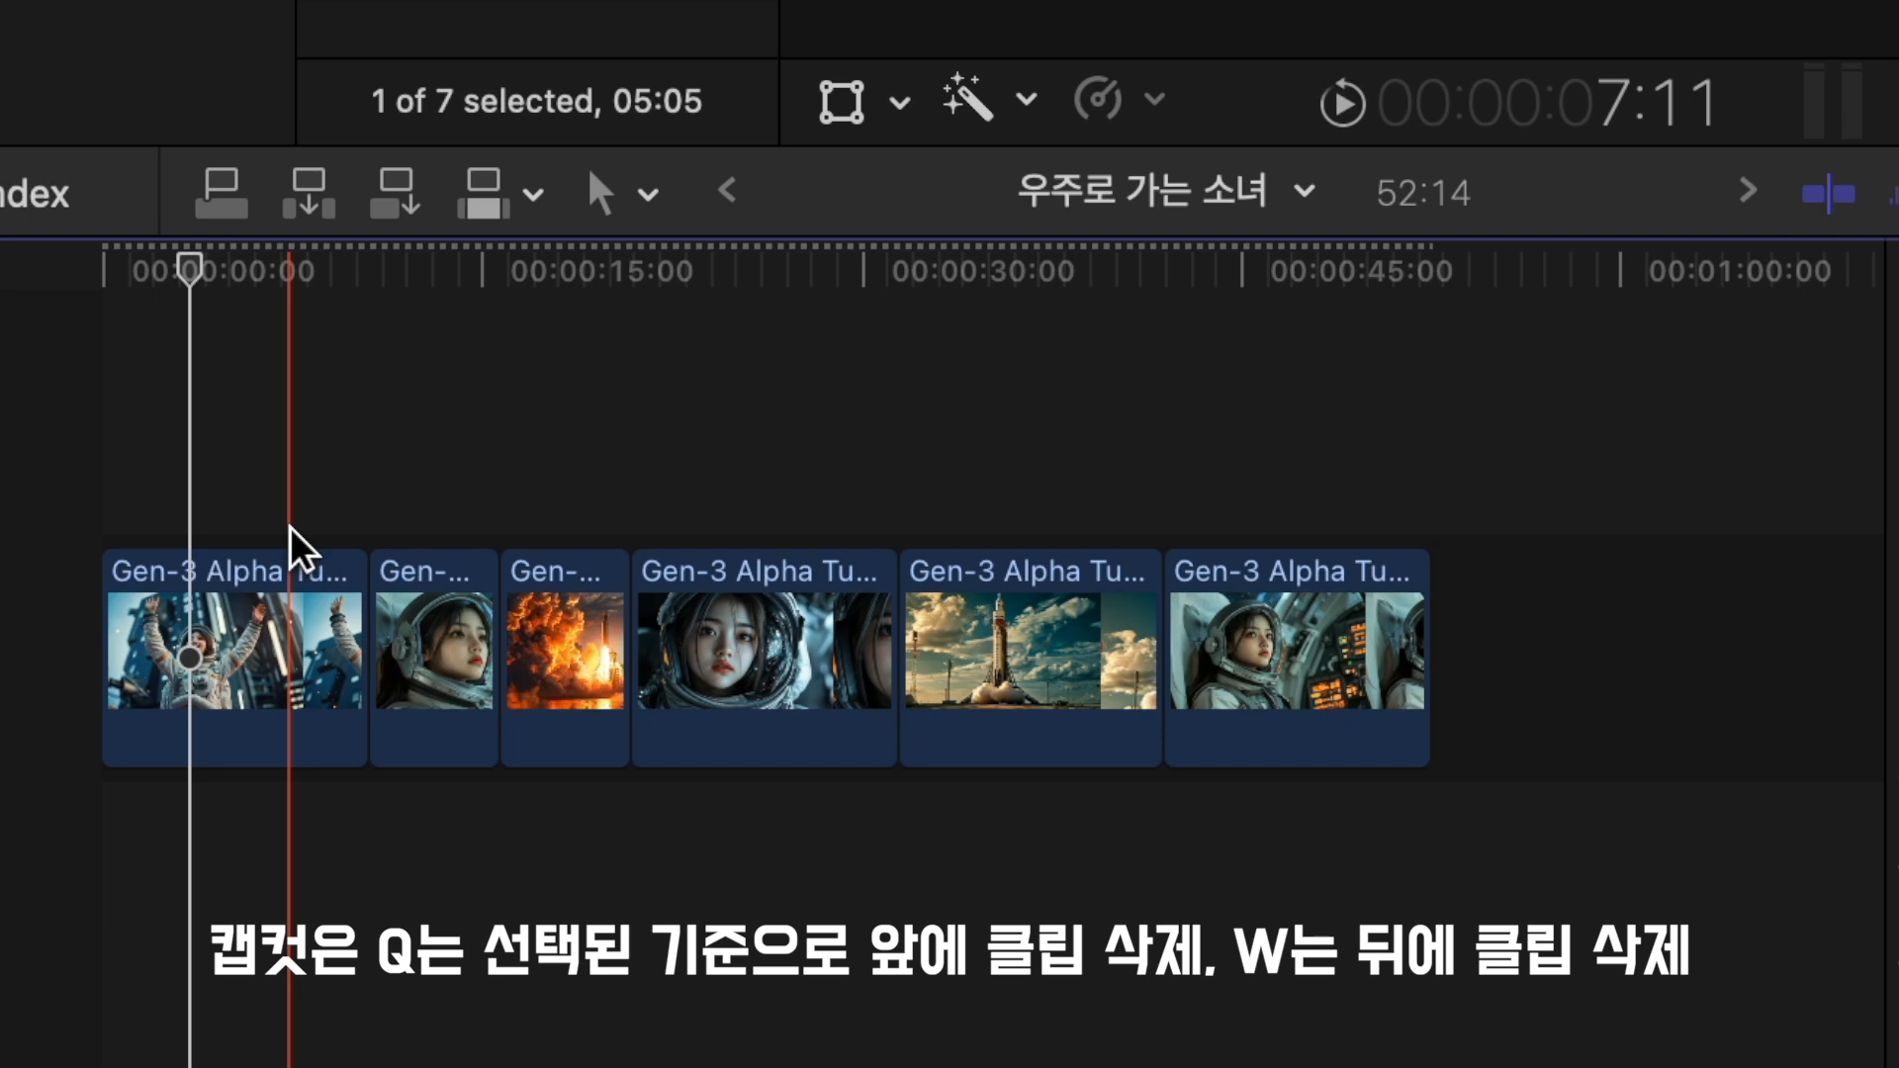
- Insert the selected astronaut clip from the browser into the middle of the opening clip
key(w)
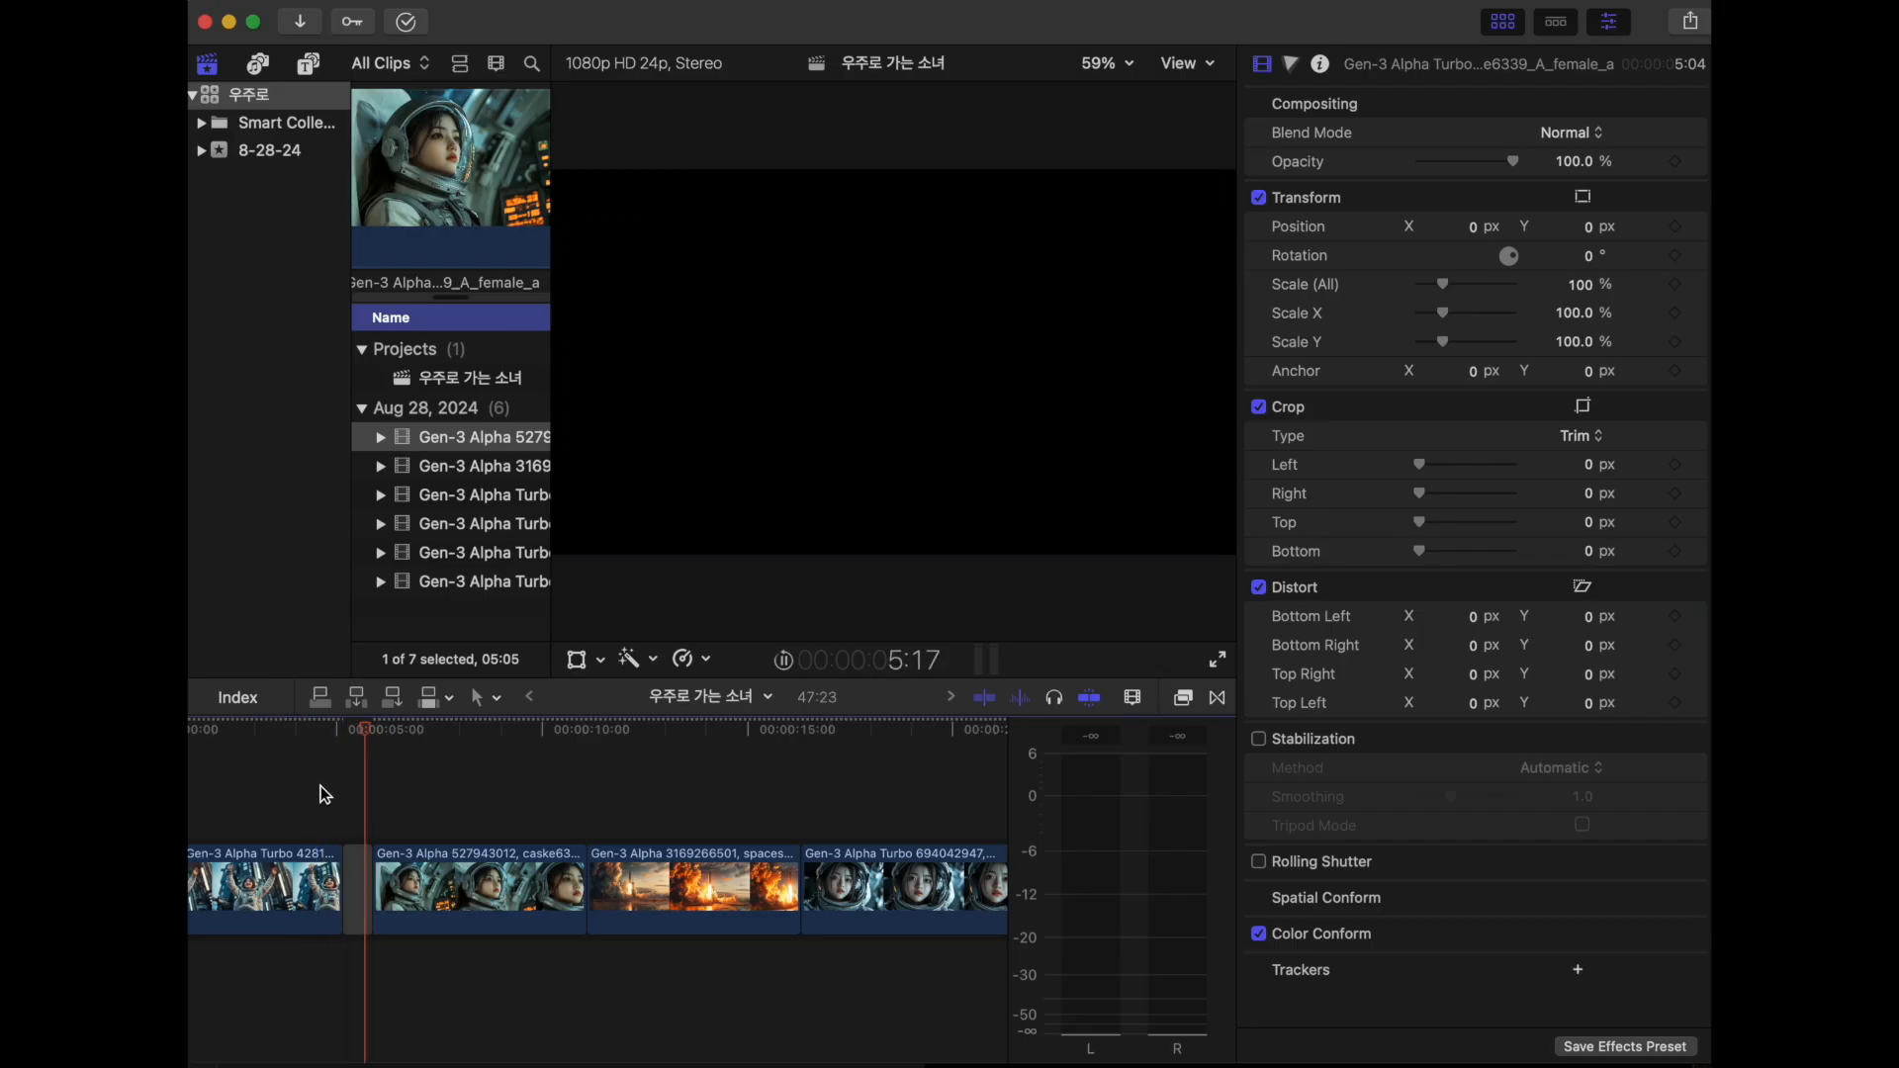
- Review playback around the gap after the opening clip, undoing and redoing the last edit along the way
key(space)
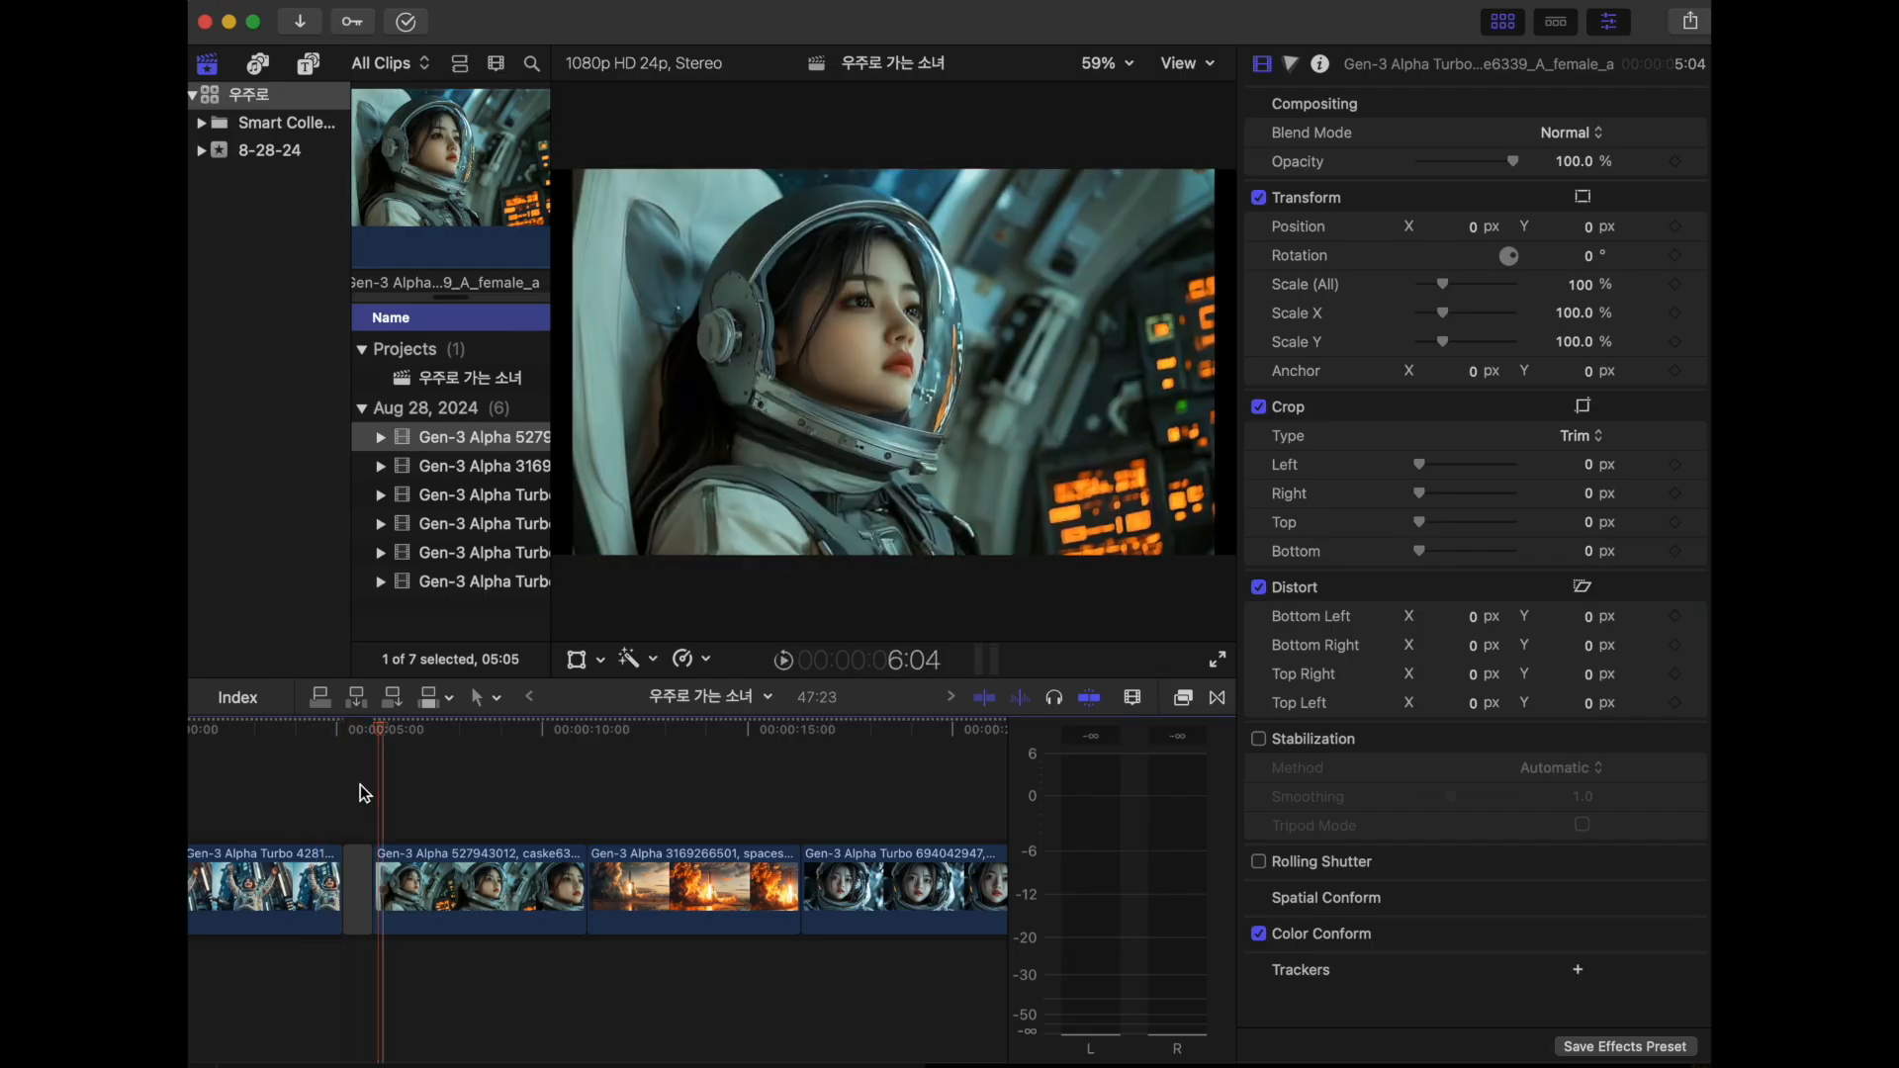
key(super+z)
key(super+shift+z)
key(space)
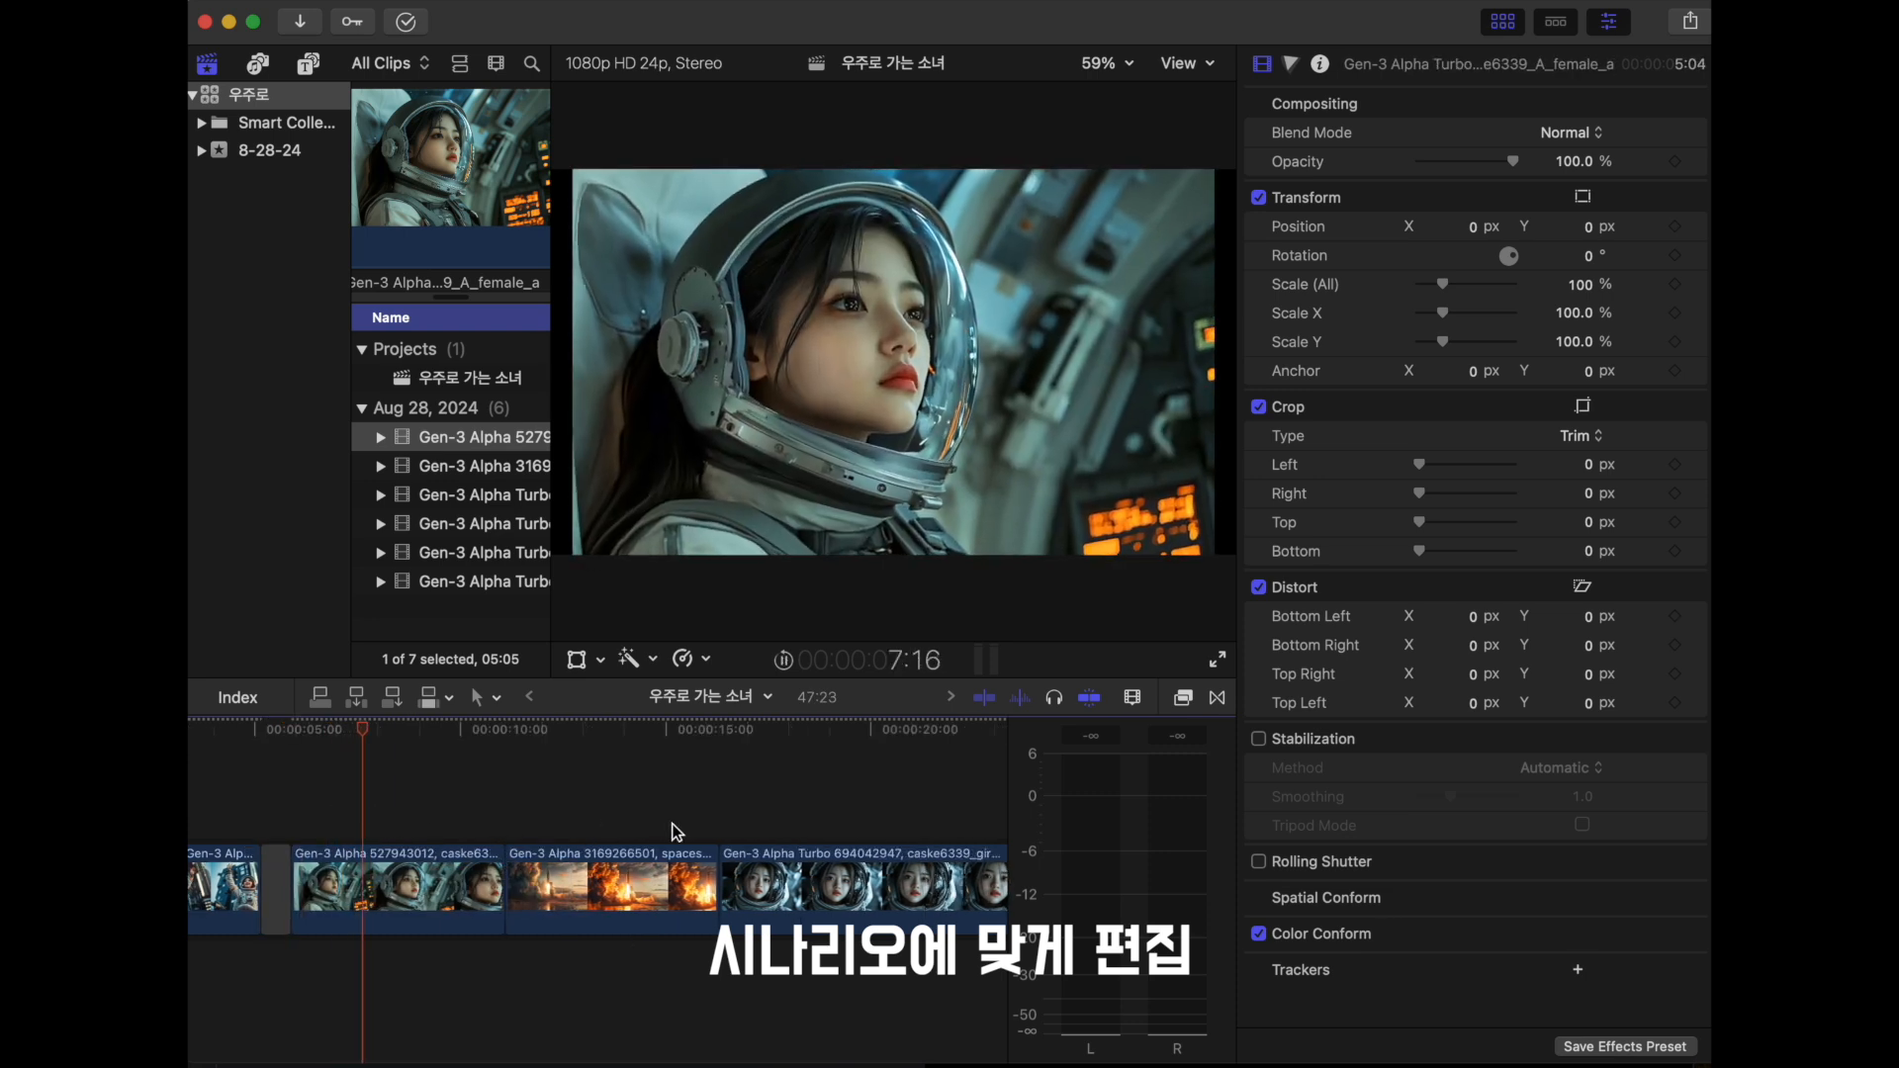
key(space)
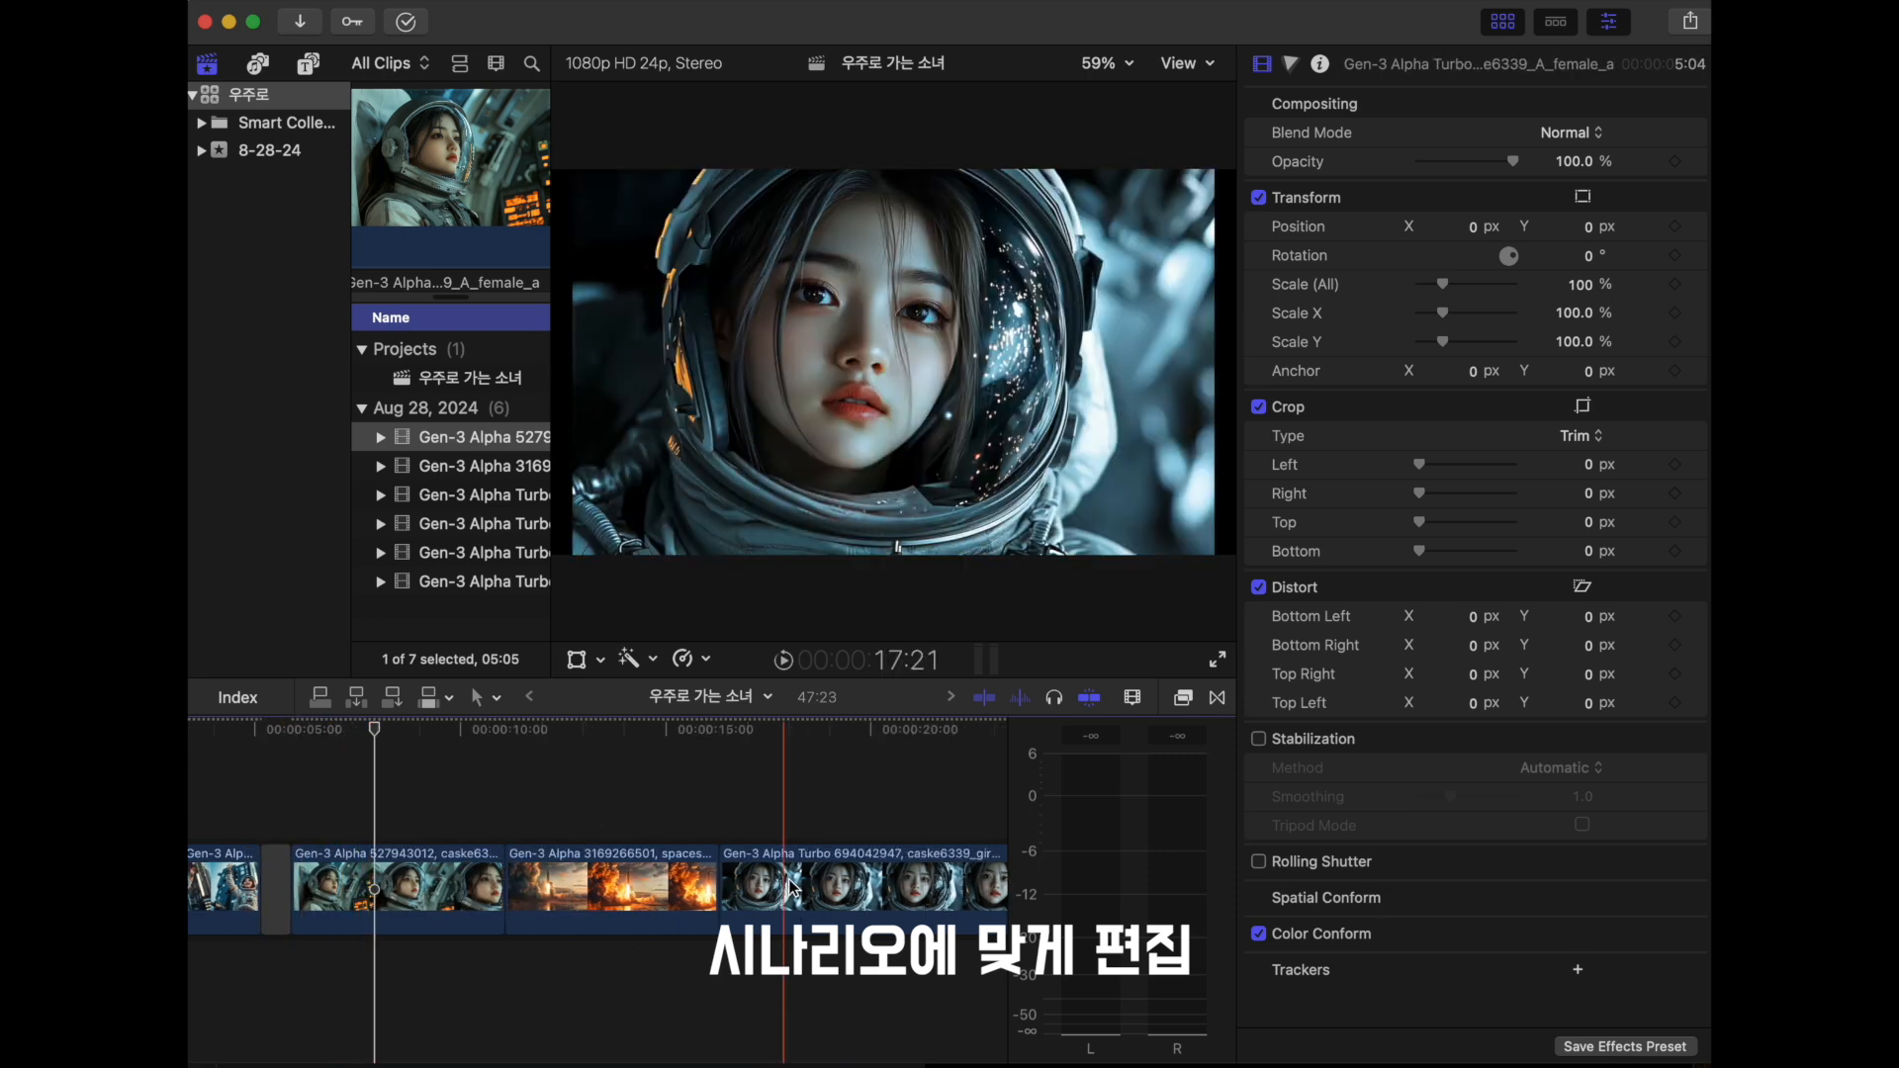
key(space)
scroll(400, 821, right, 1)
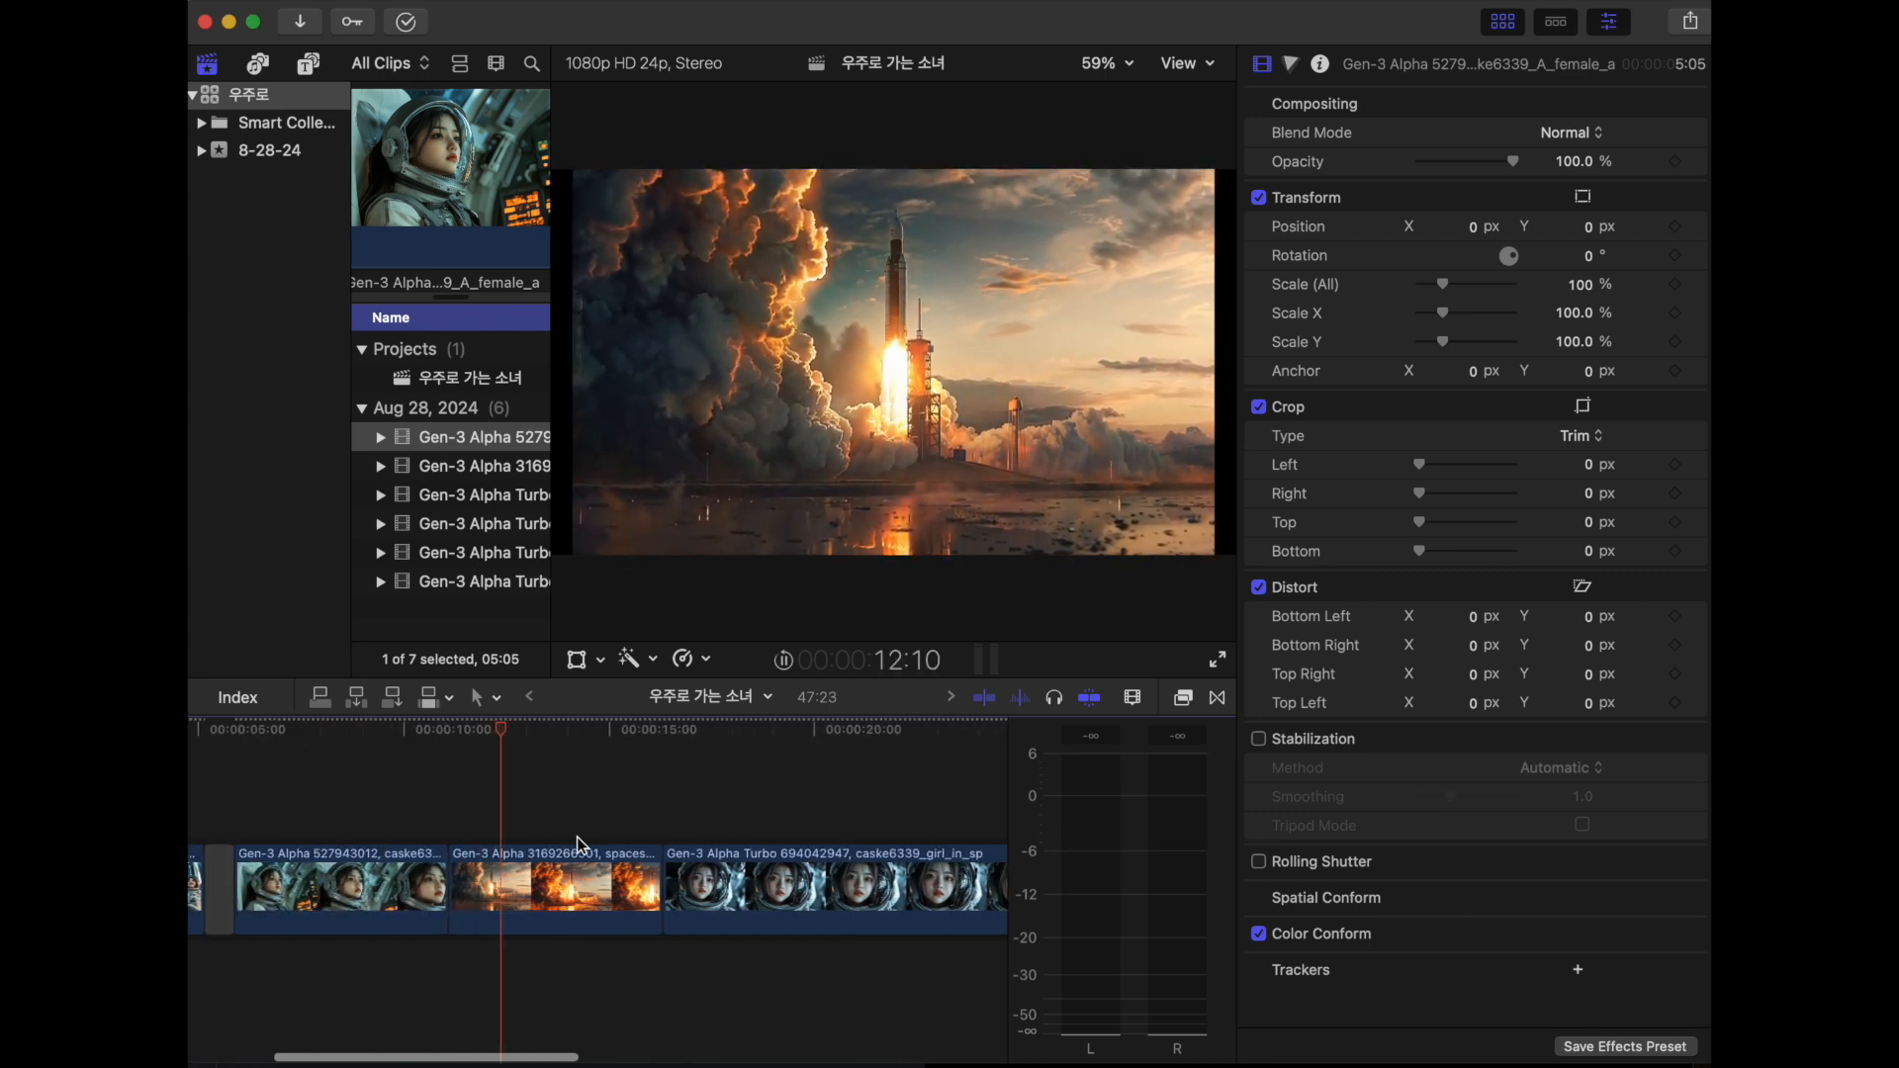
- Trim the rocket liftoff clip to 4:20, move the launch-pad rocket clip in front of it, and play the sequence
drag(660, 905, 643, 929)
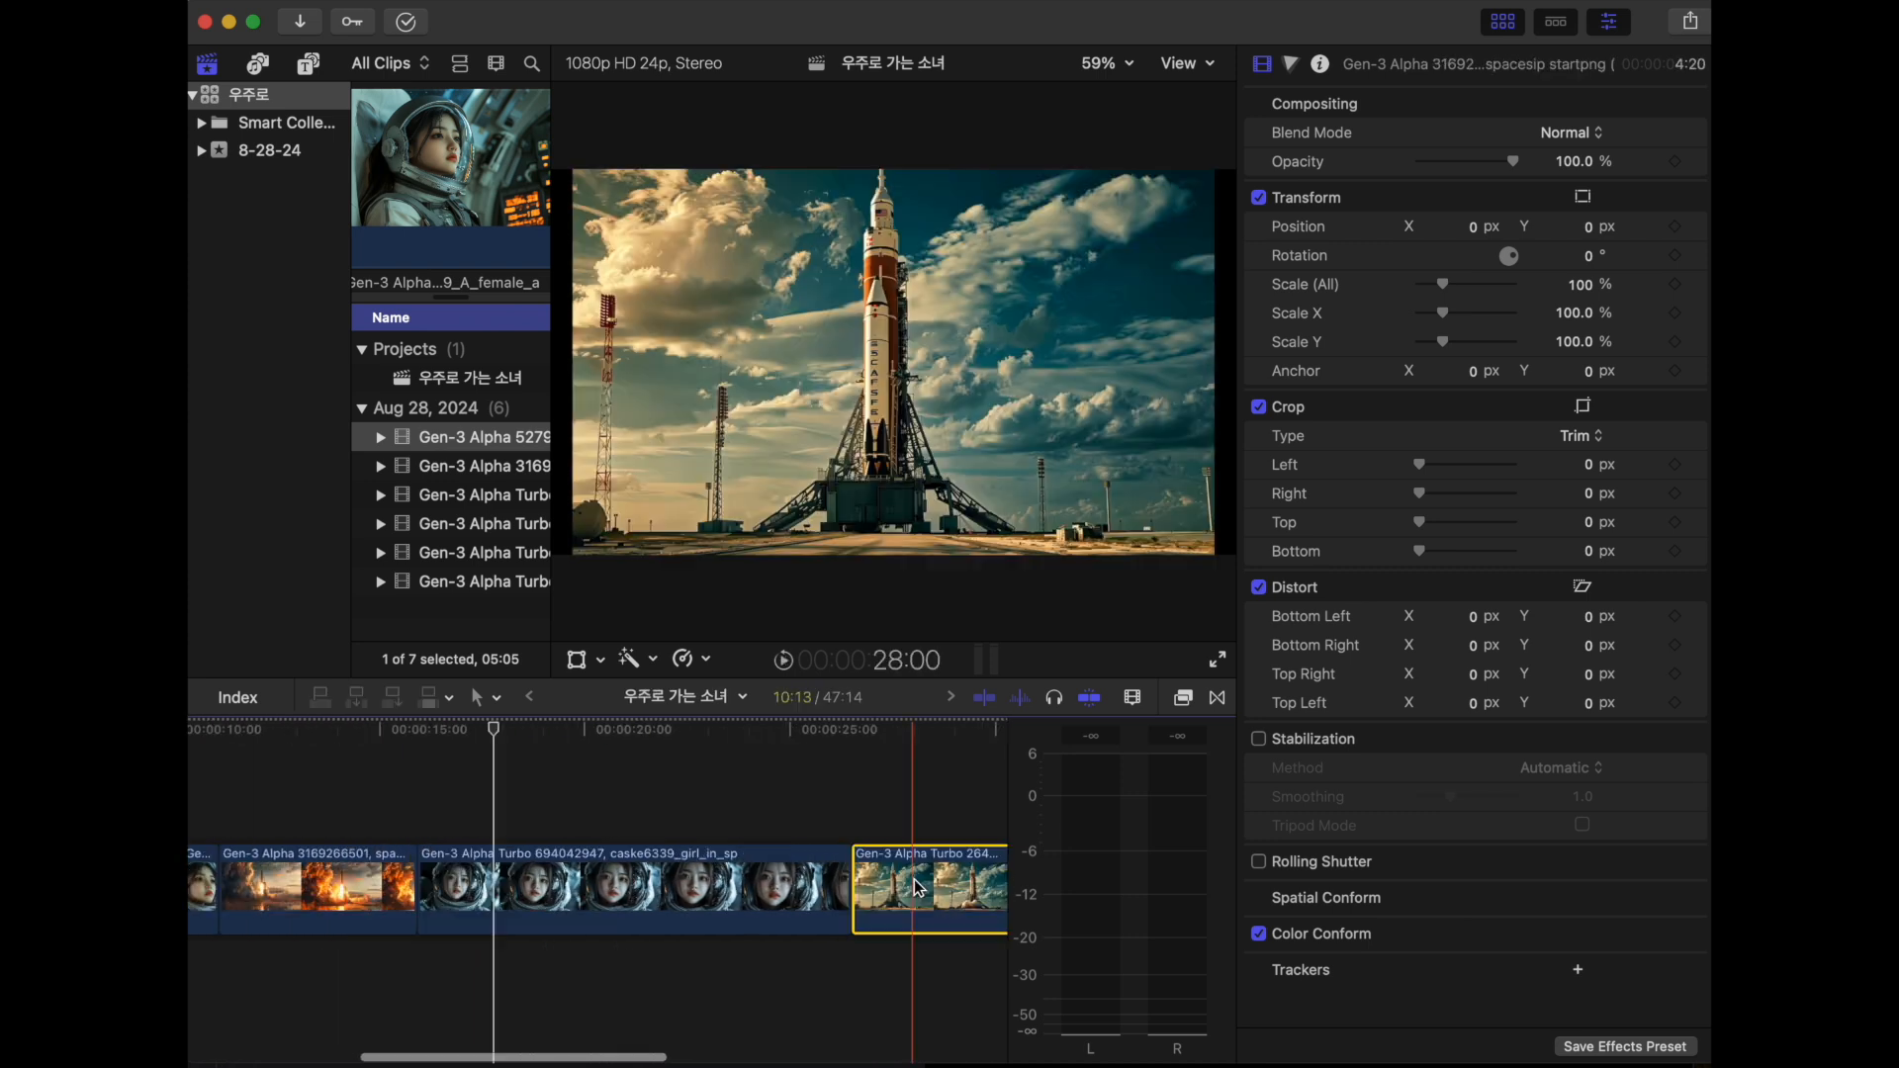
drag(920, 885, 383, 813)
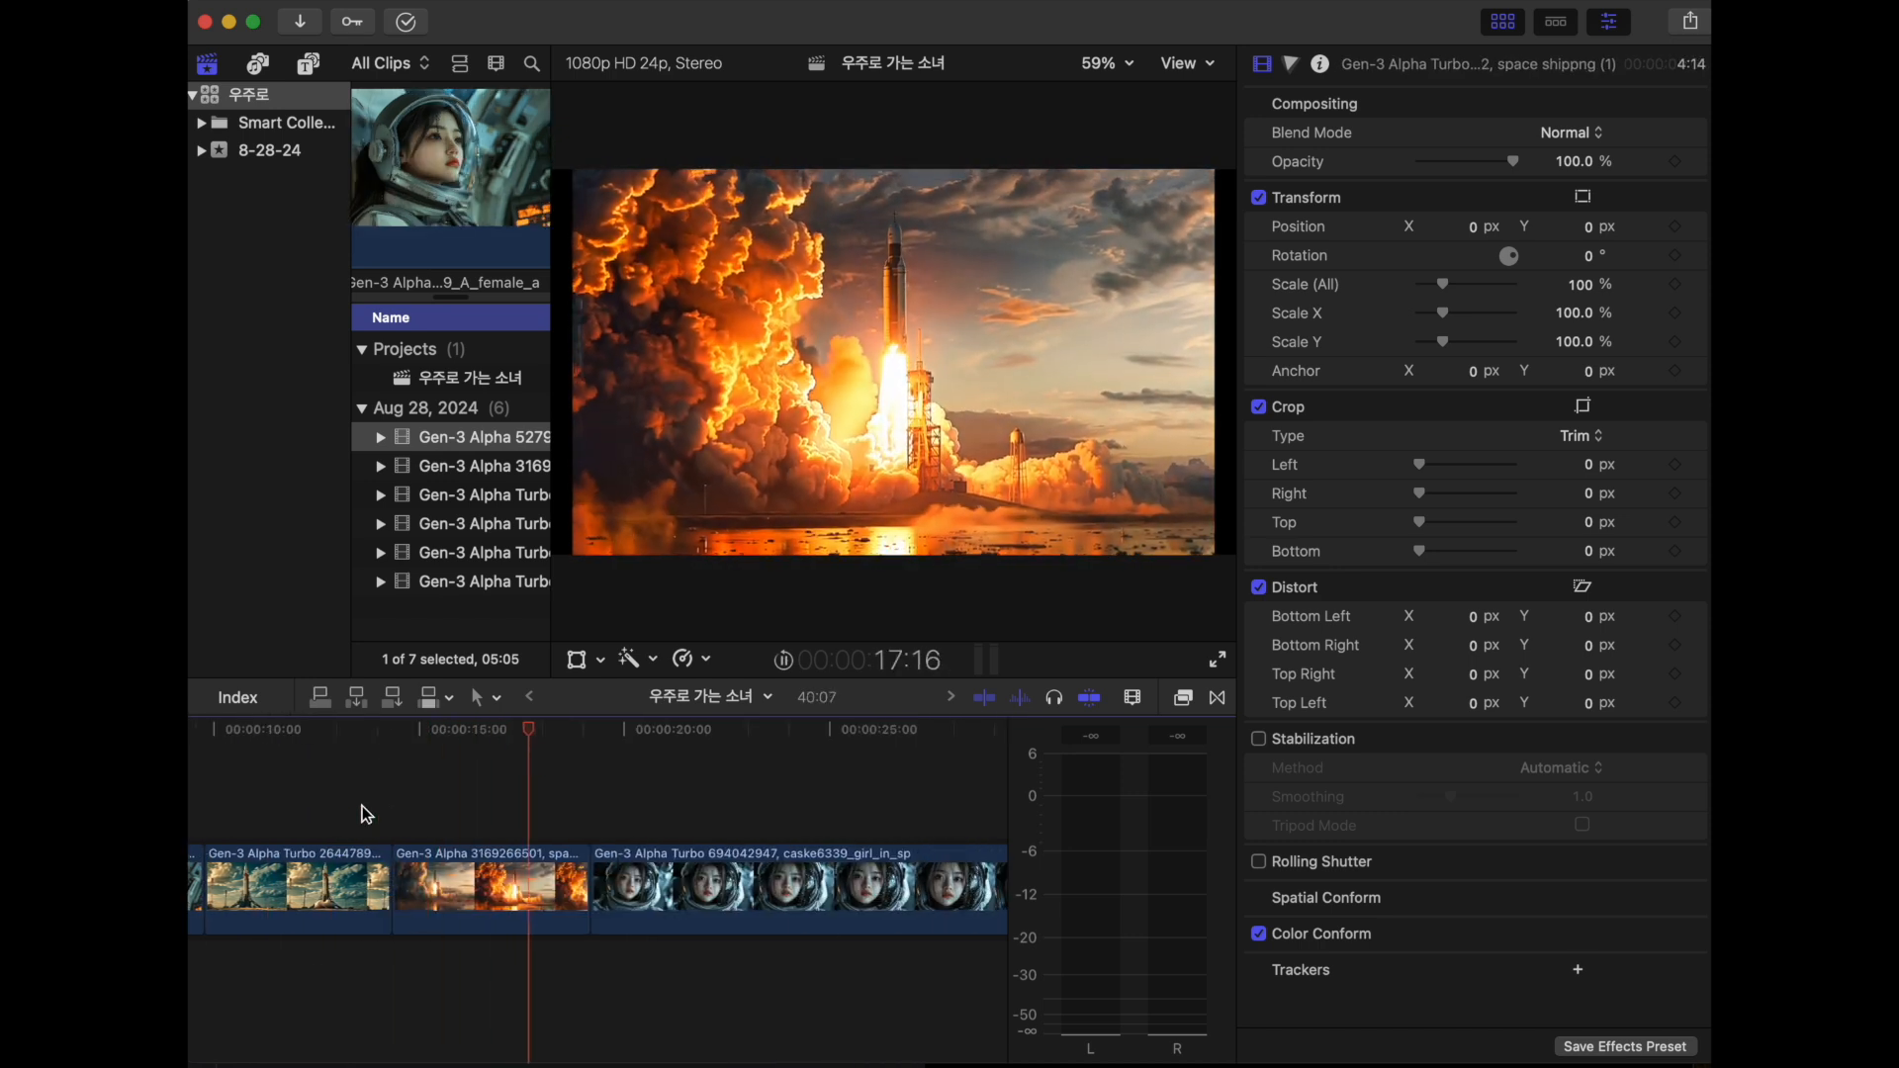
key(space)
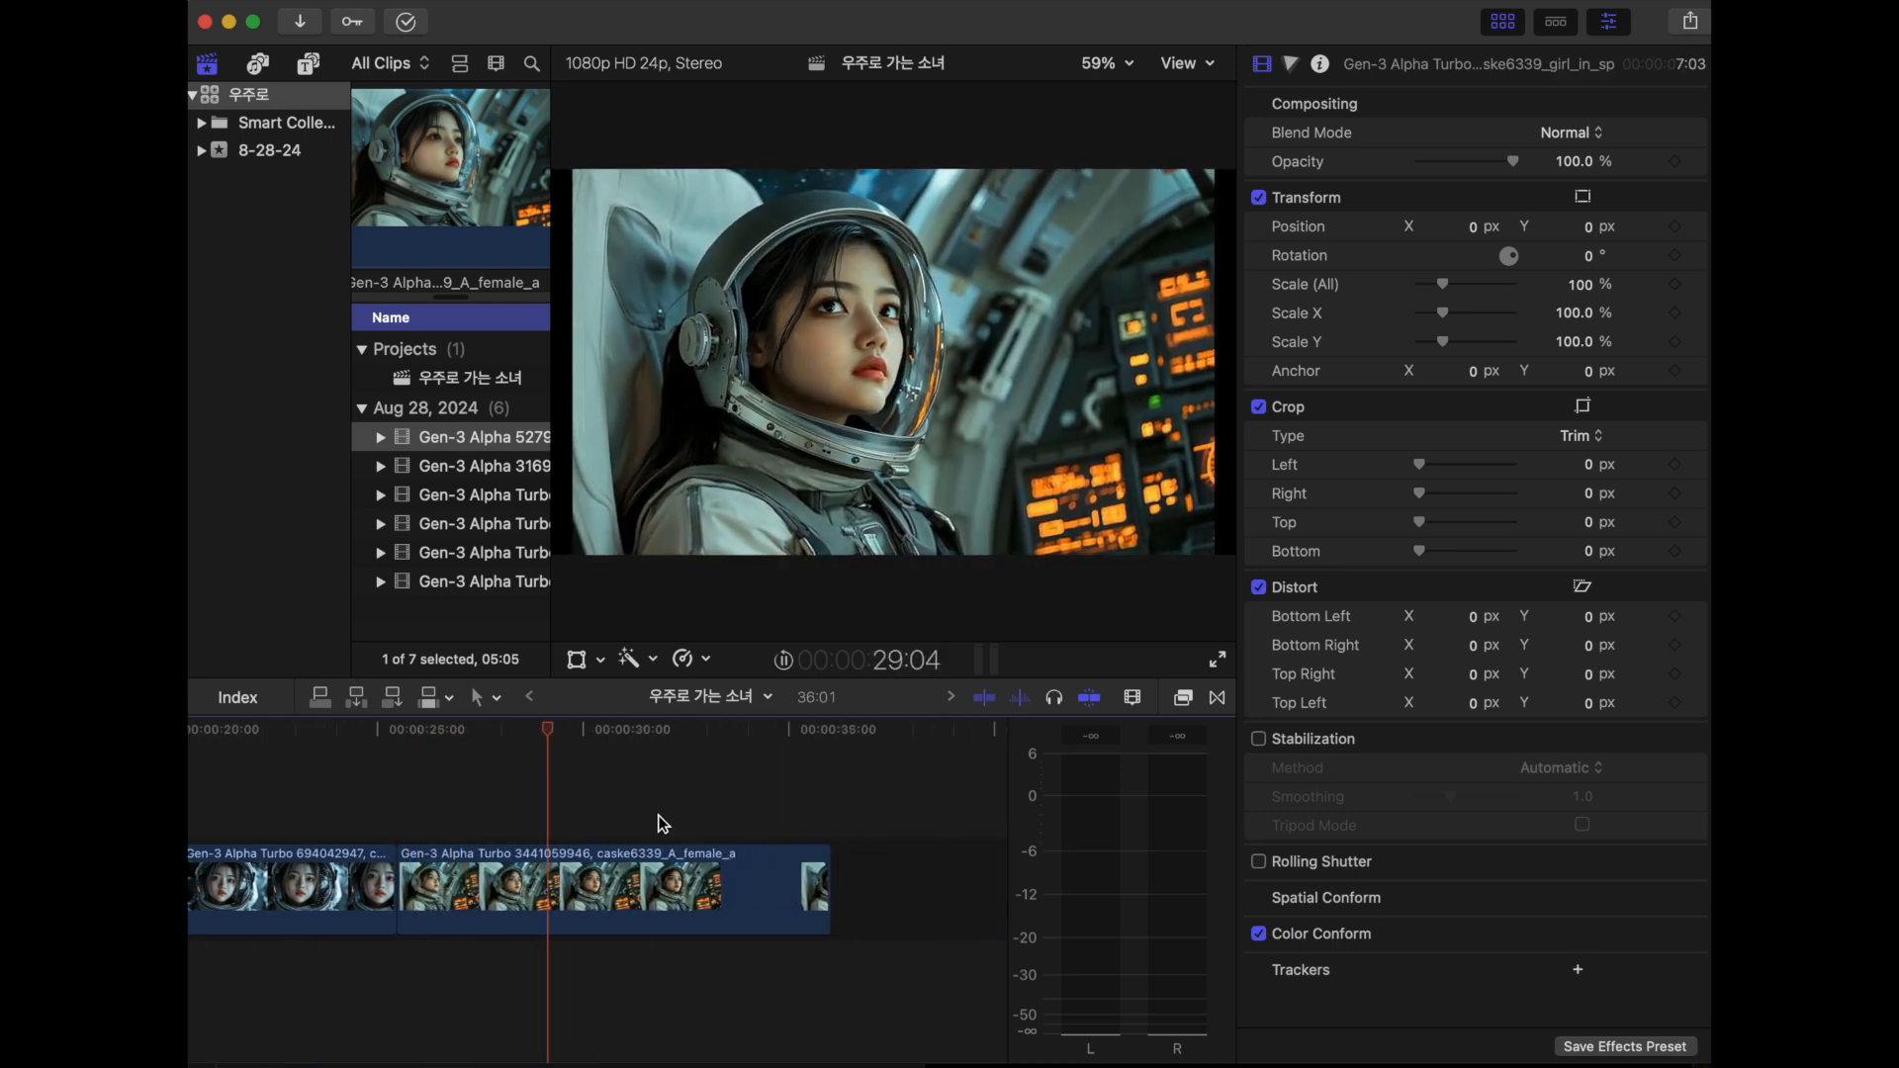
- Trim the end of the last astronaut clip to a length of 4:20 and review the clips across the timeline
key(alt+bracketright)
scroll(659, 818, left, 9)
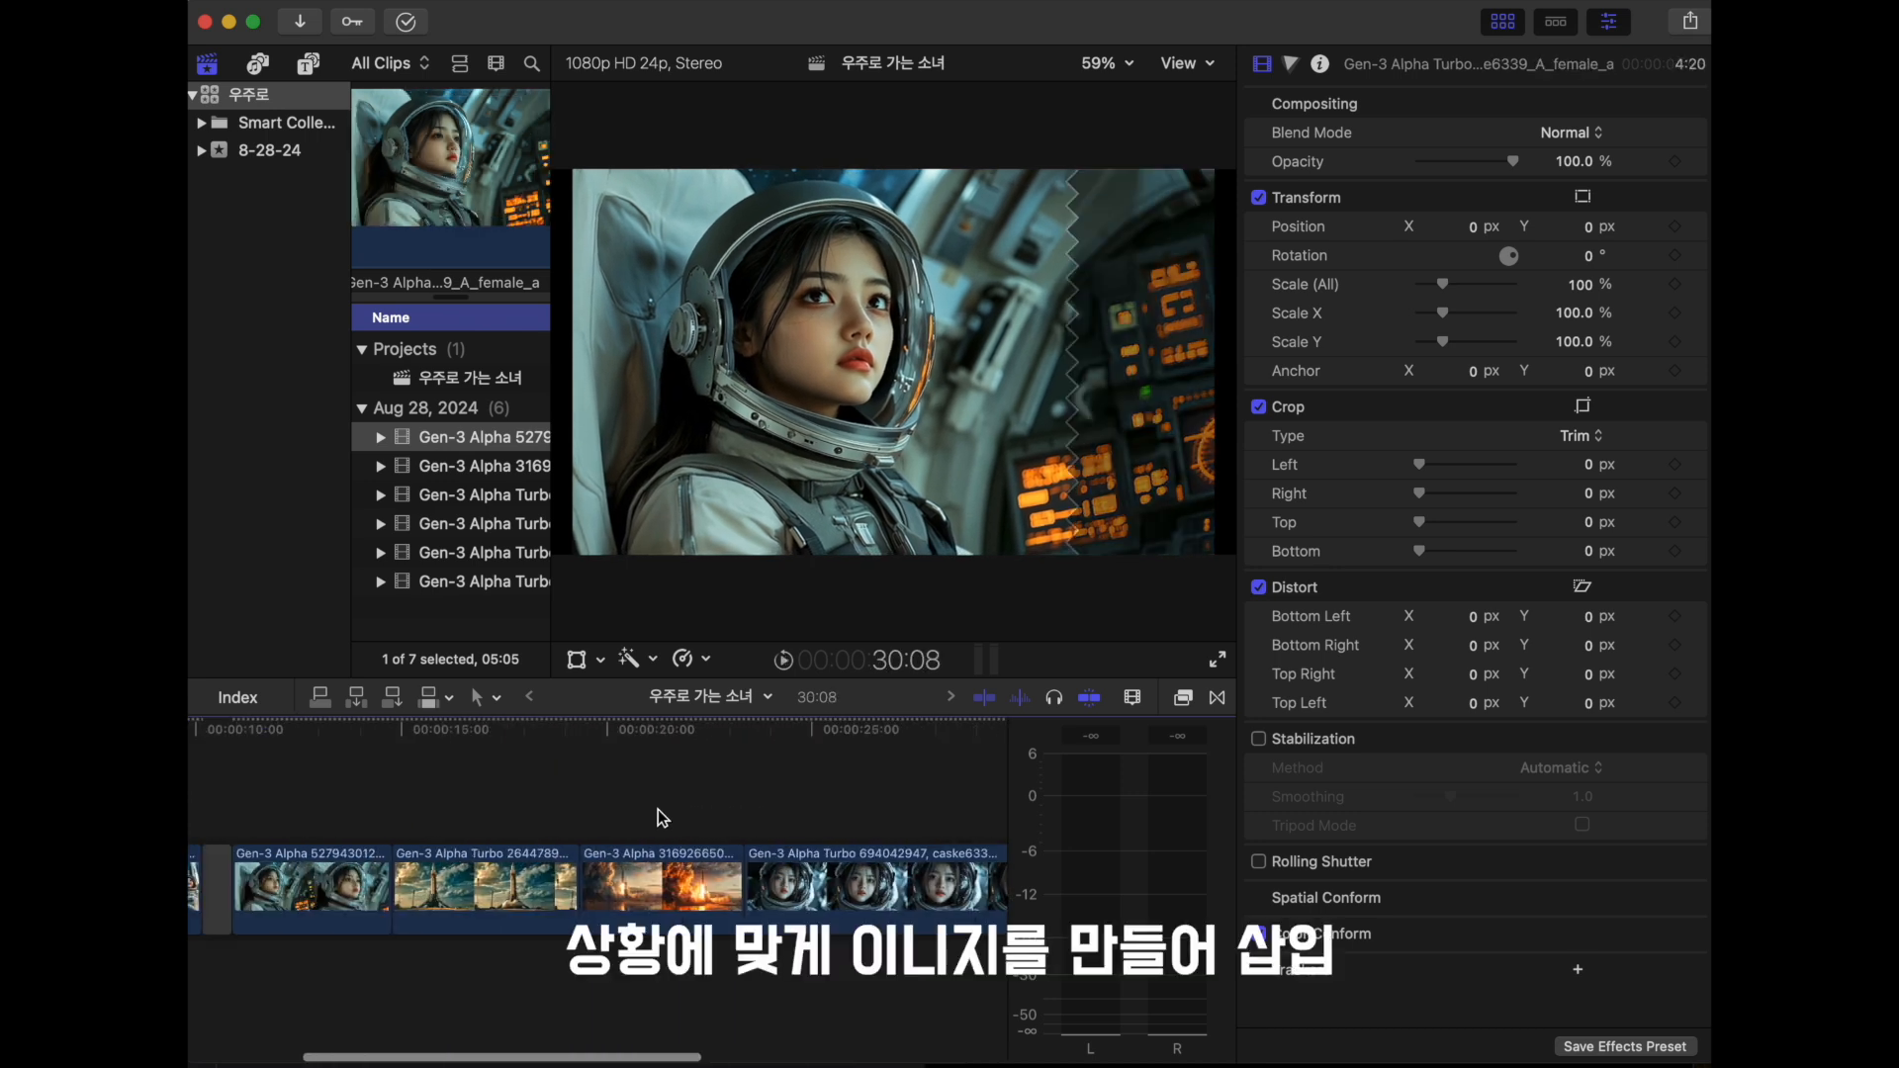
scroll(659, 817, right, 3)
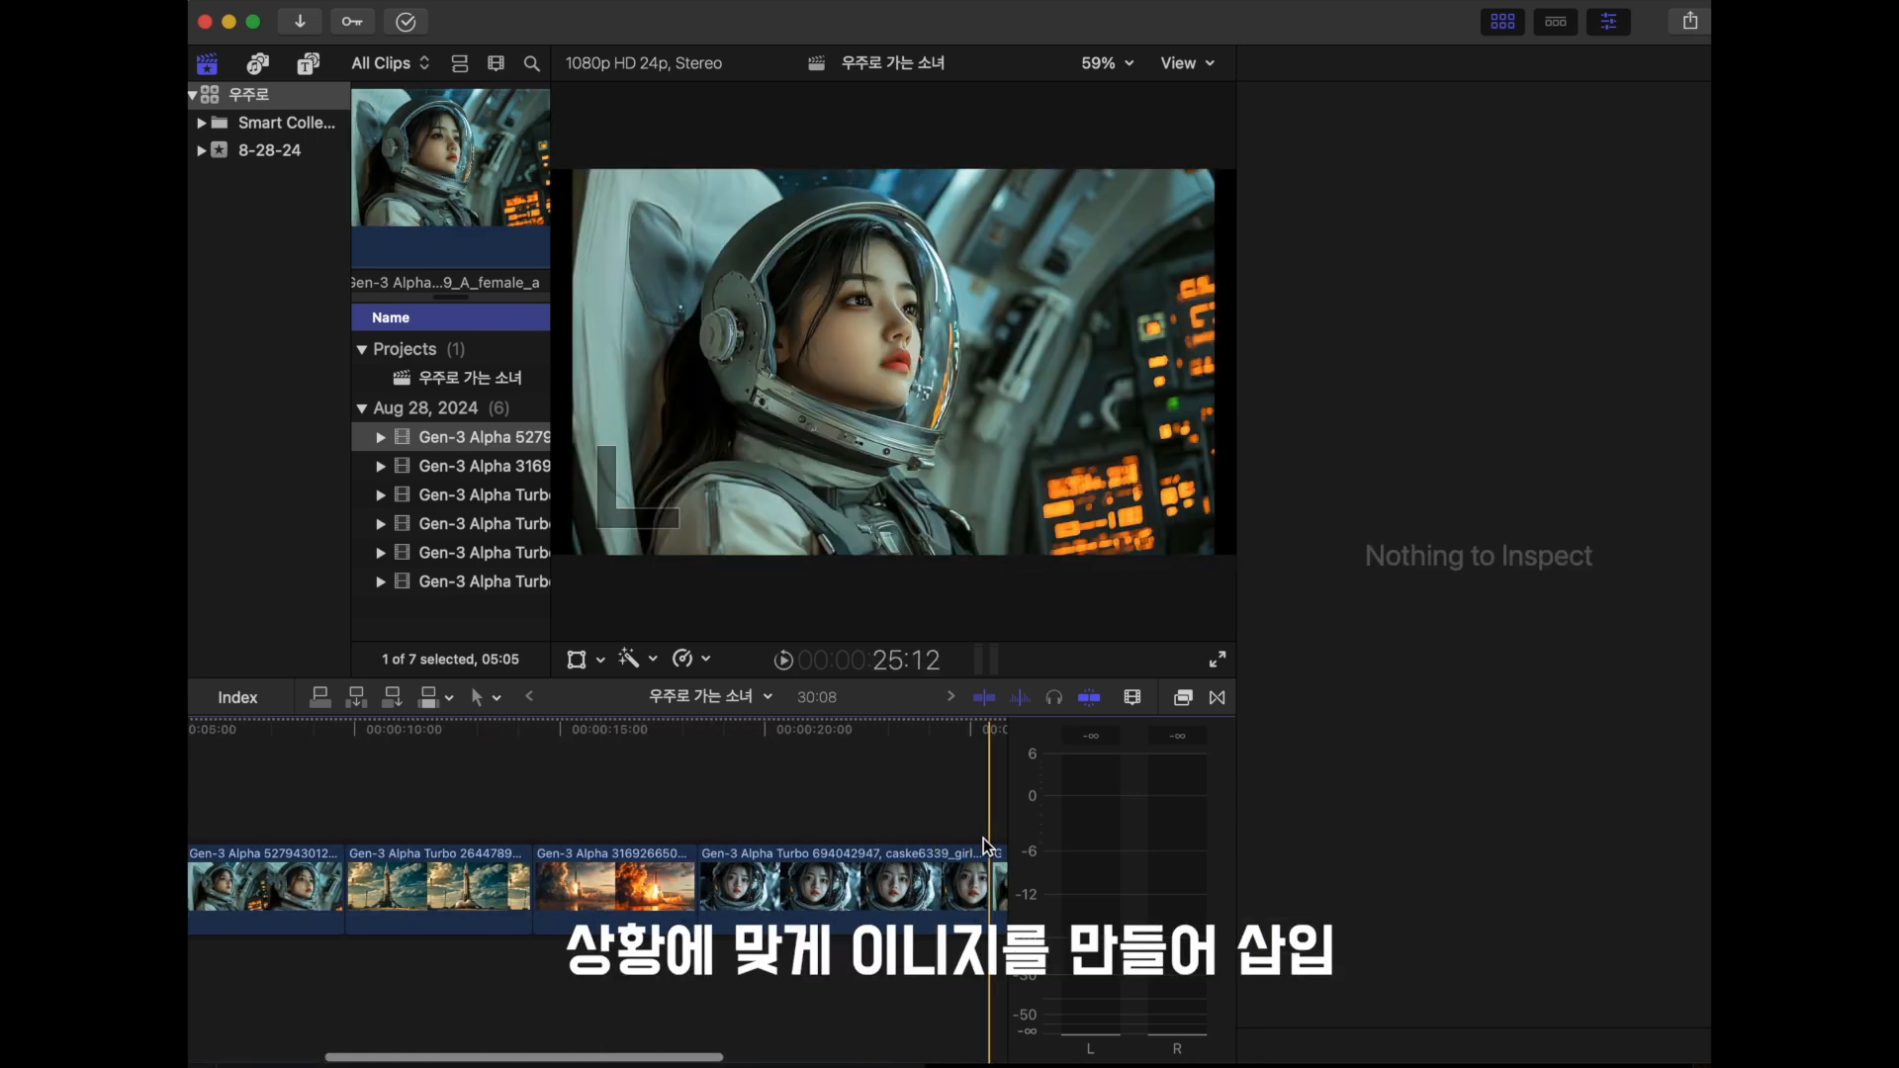
scroll(984, 838, right, 4)
scroll(983, 838, left, 4)
scroll(986, 845, left, 3)
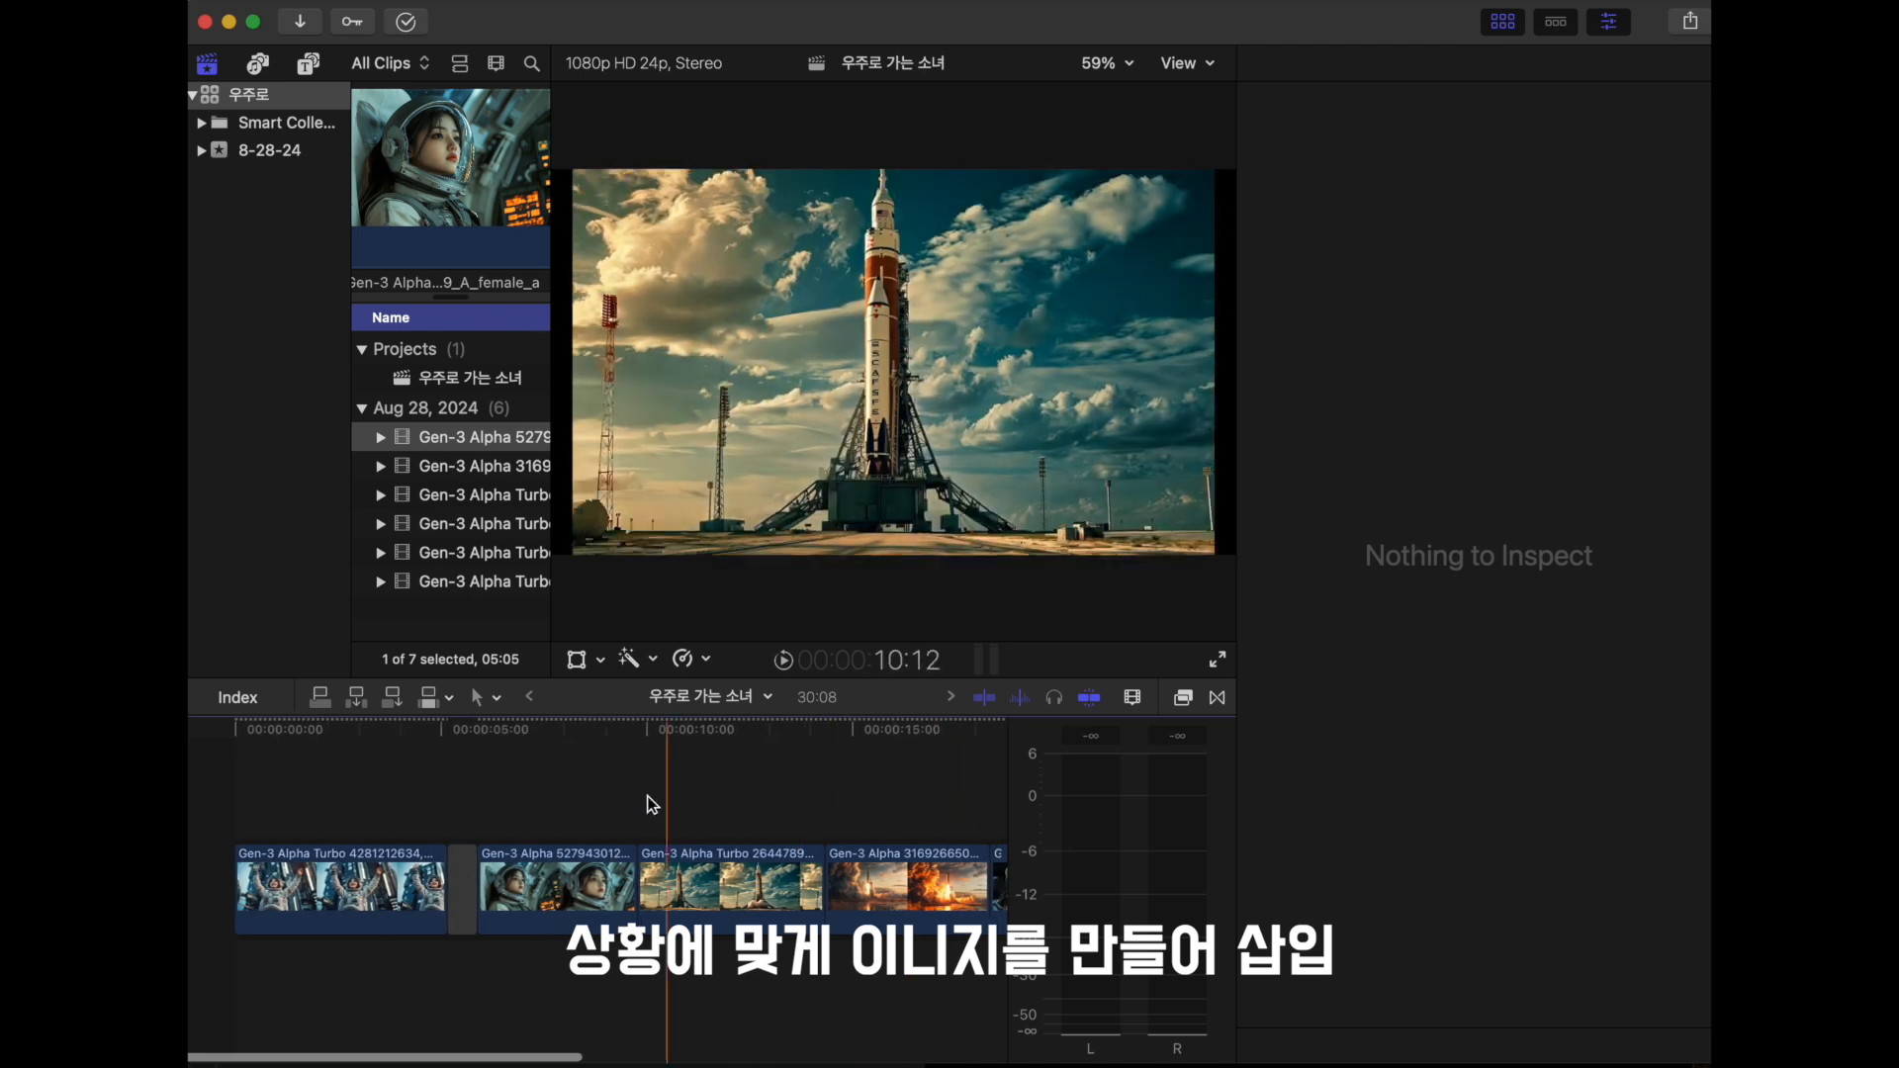
click(477, 836)
click(631, 863)
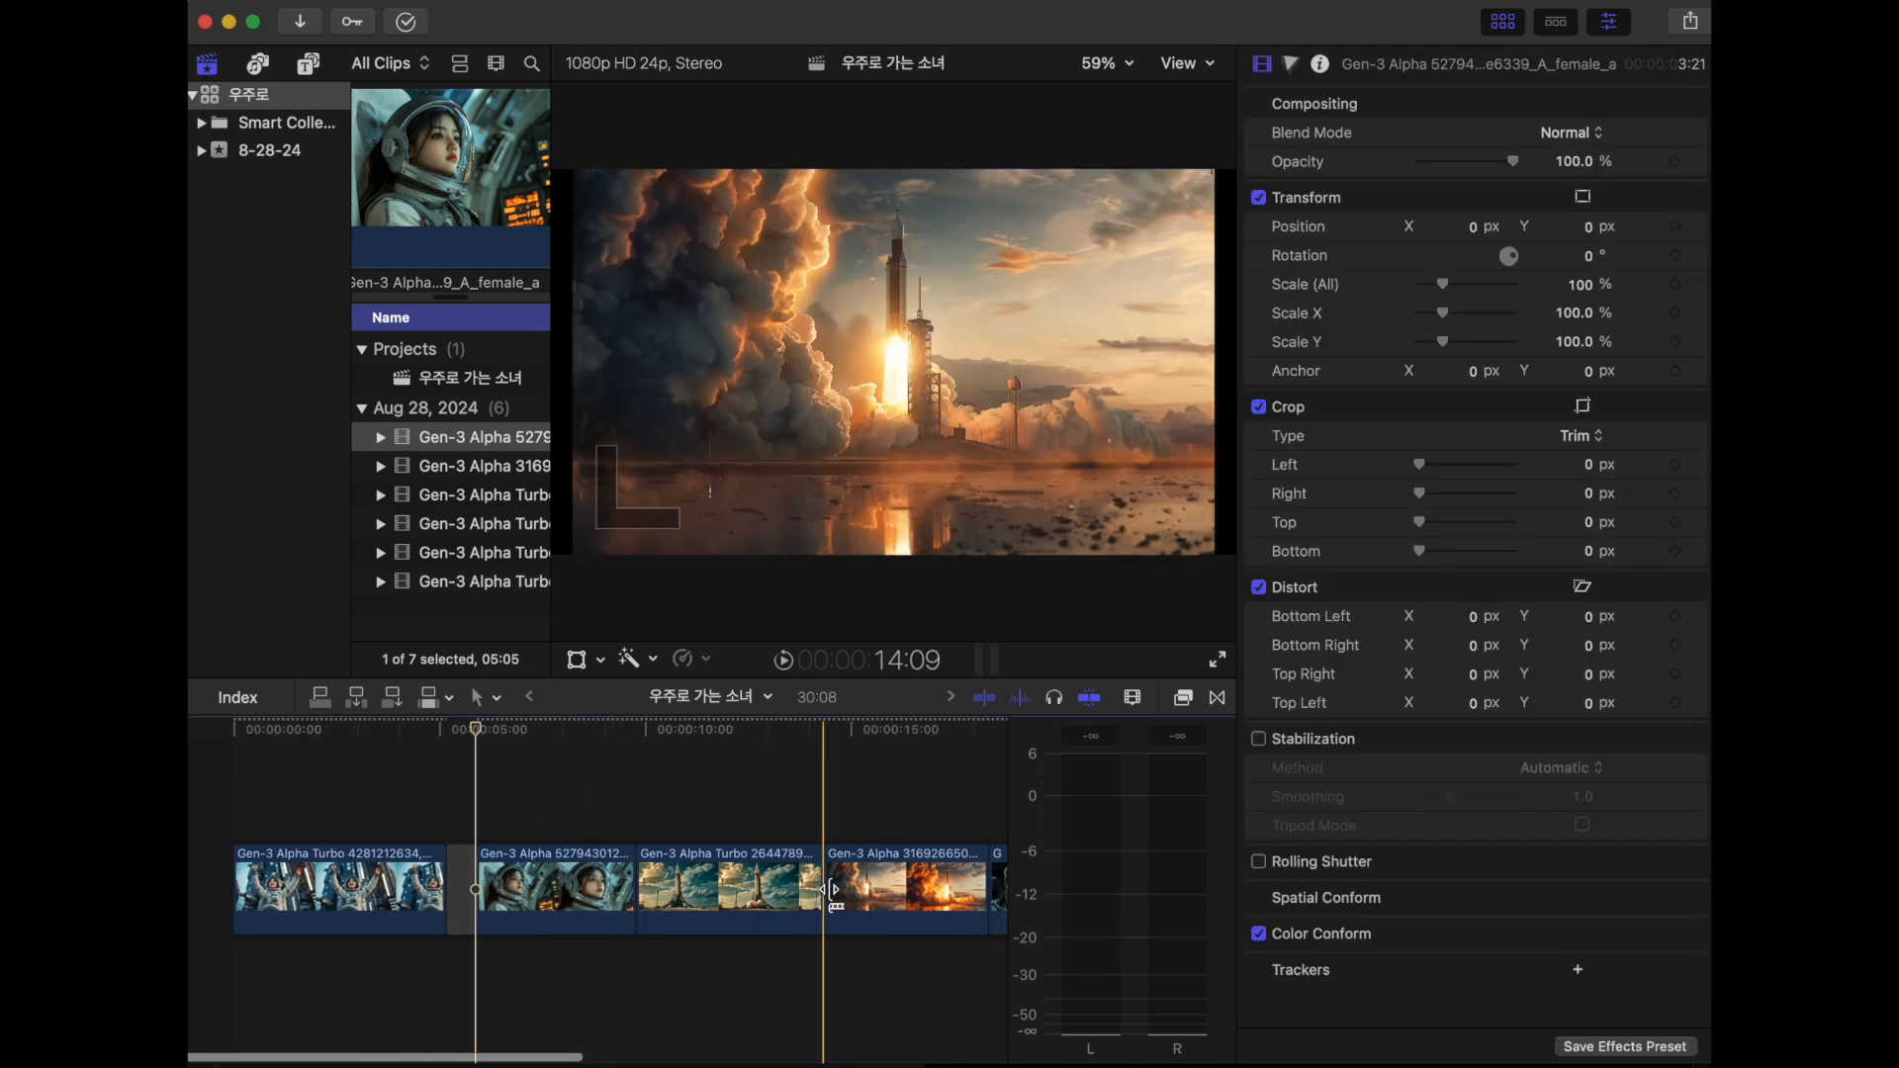
scroll(840, 802, right, 4)
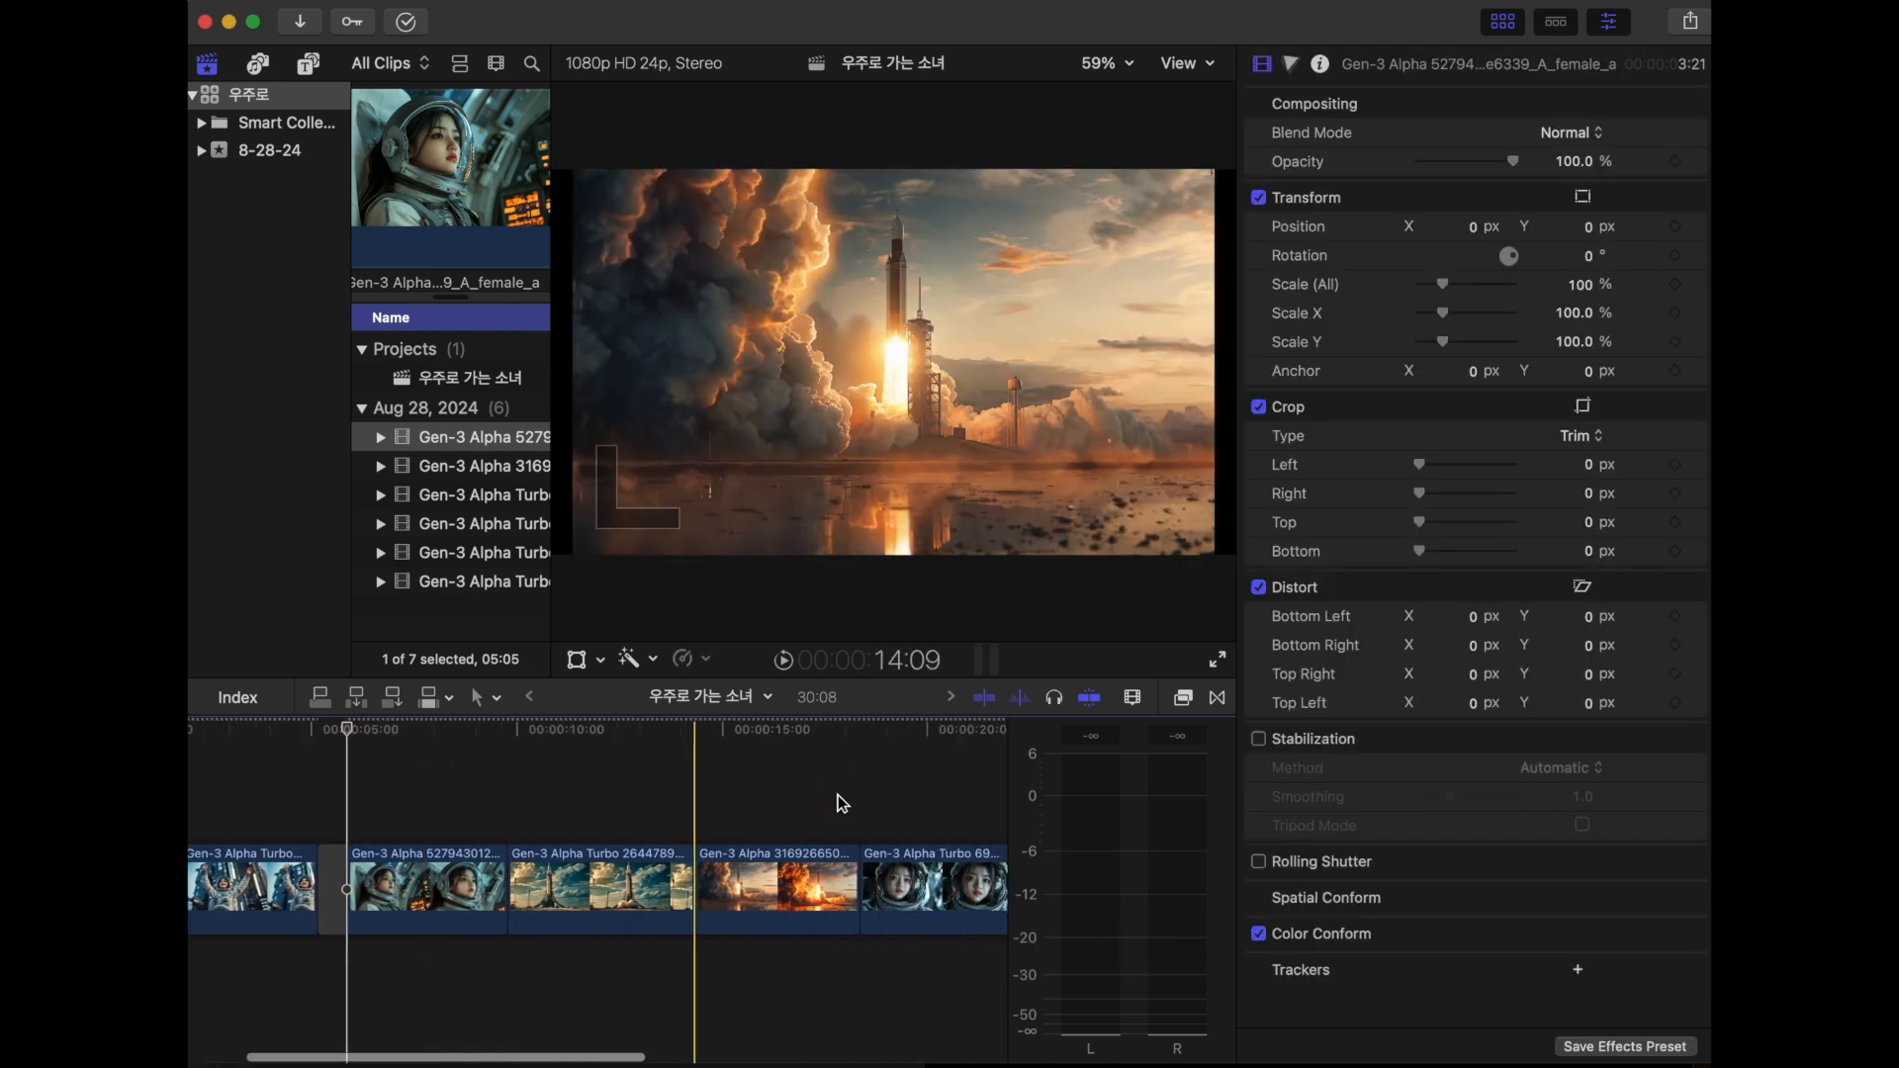
scroll(653, 787, left, 4)
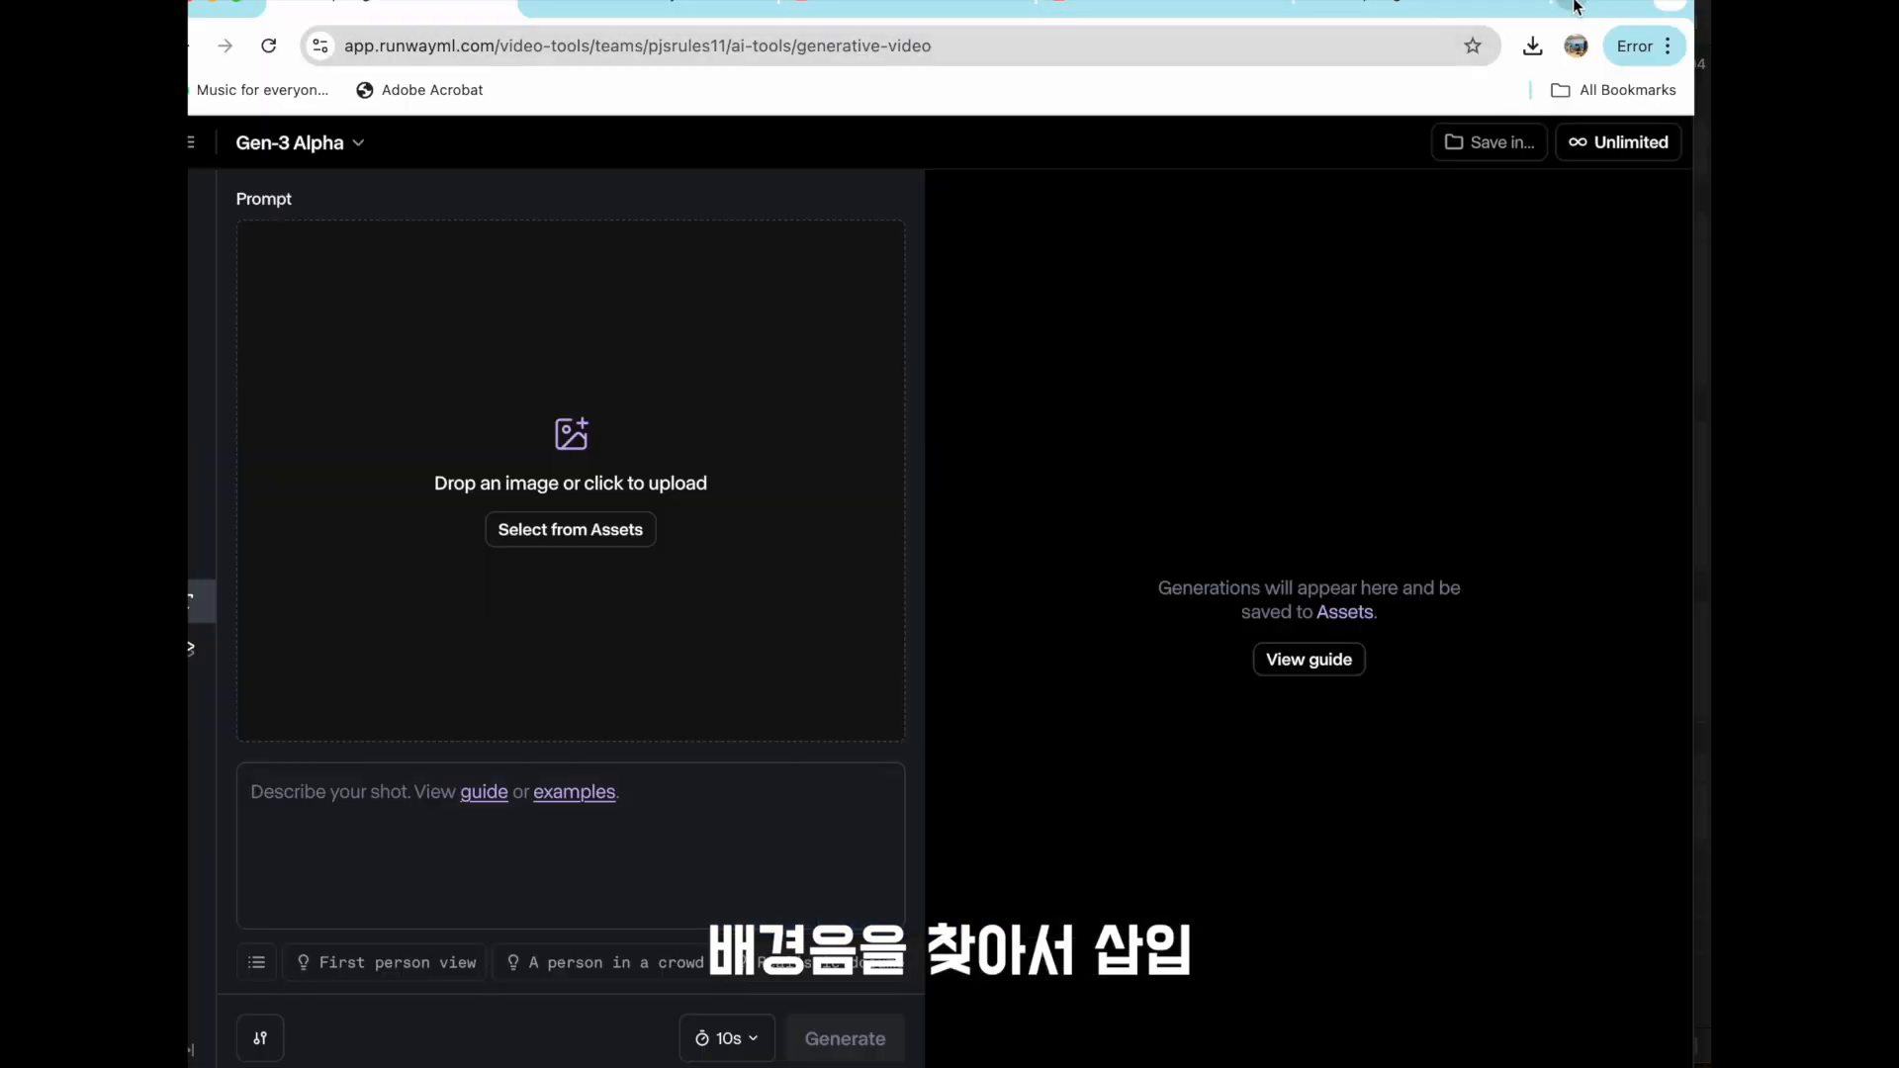
- Switch to a new browser tab, open YouTube Studio, and go to its audio library (오디오 보관함)
click(1576, 5)
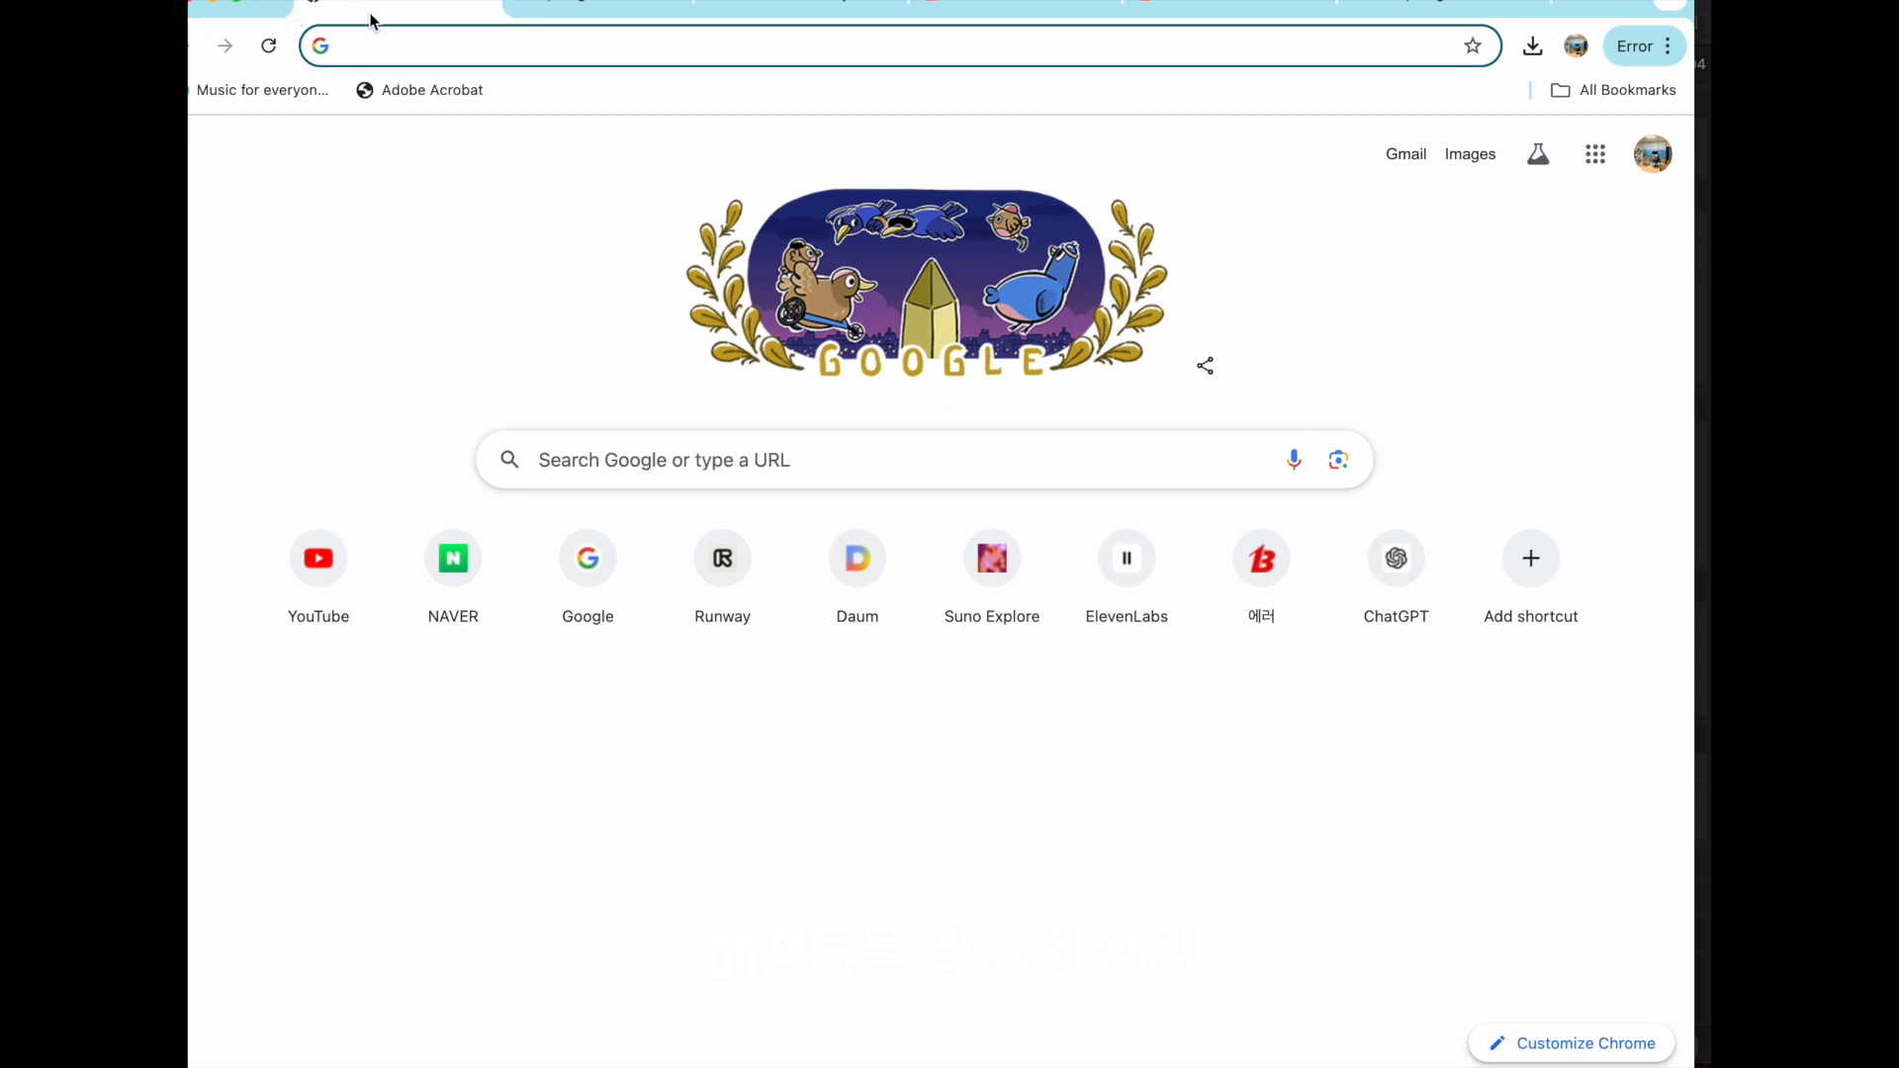
click(376, 46)
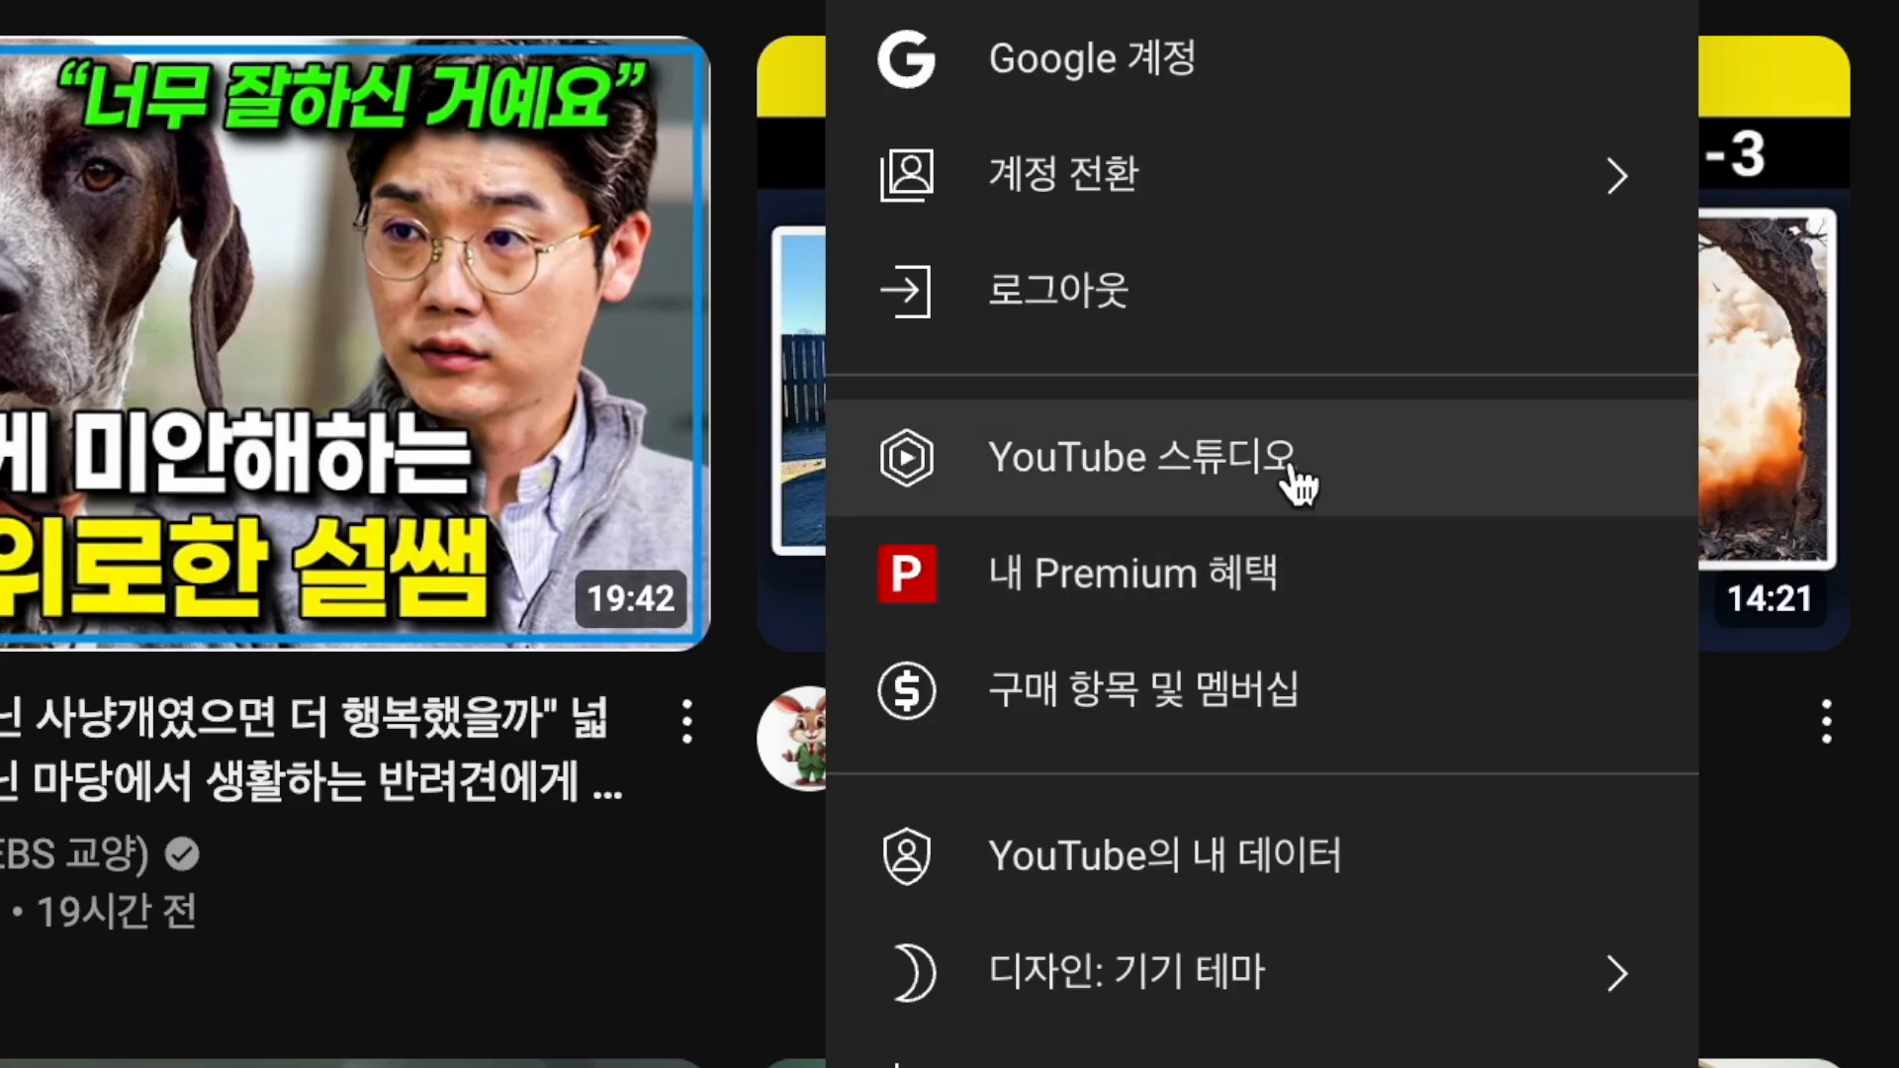
click(1330, 460)
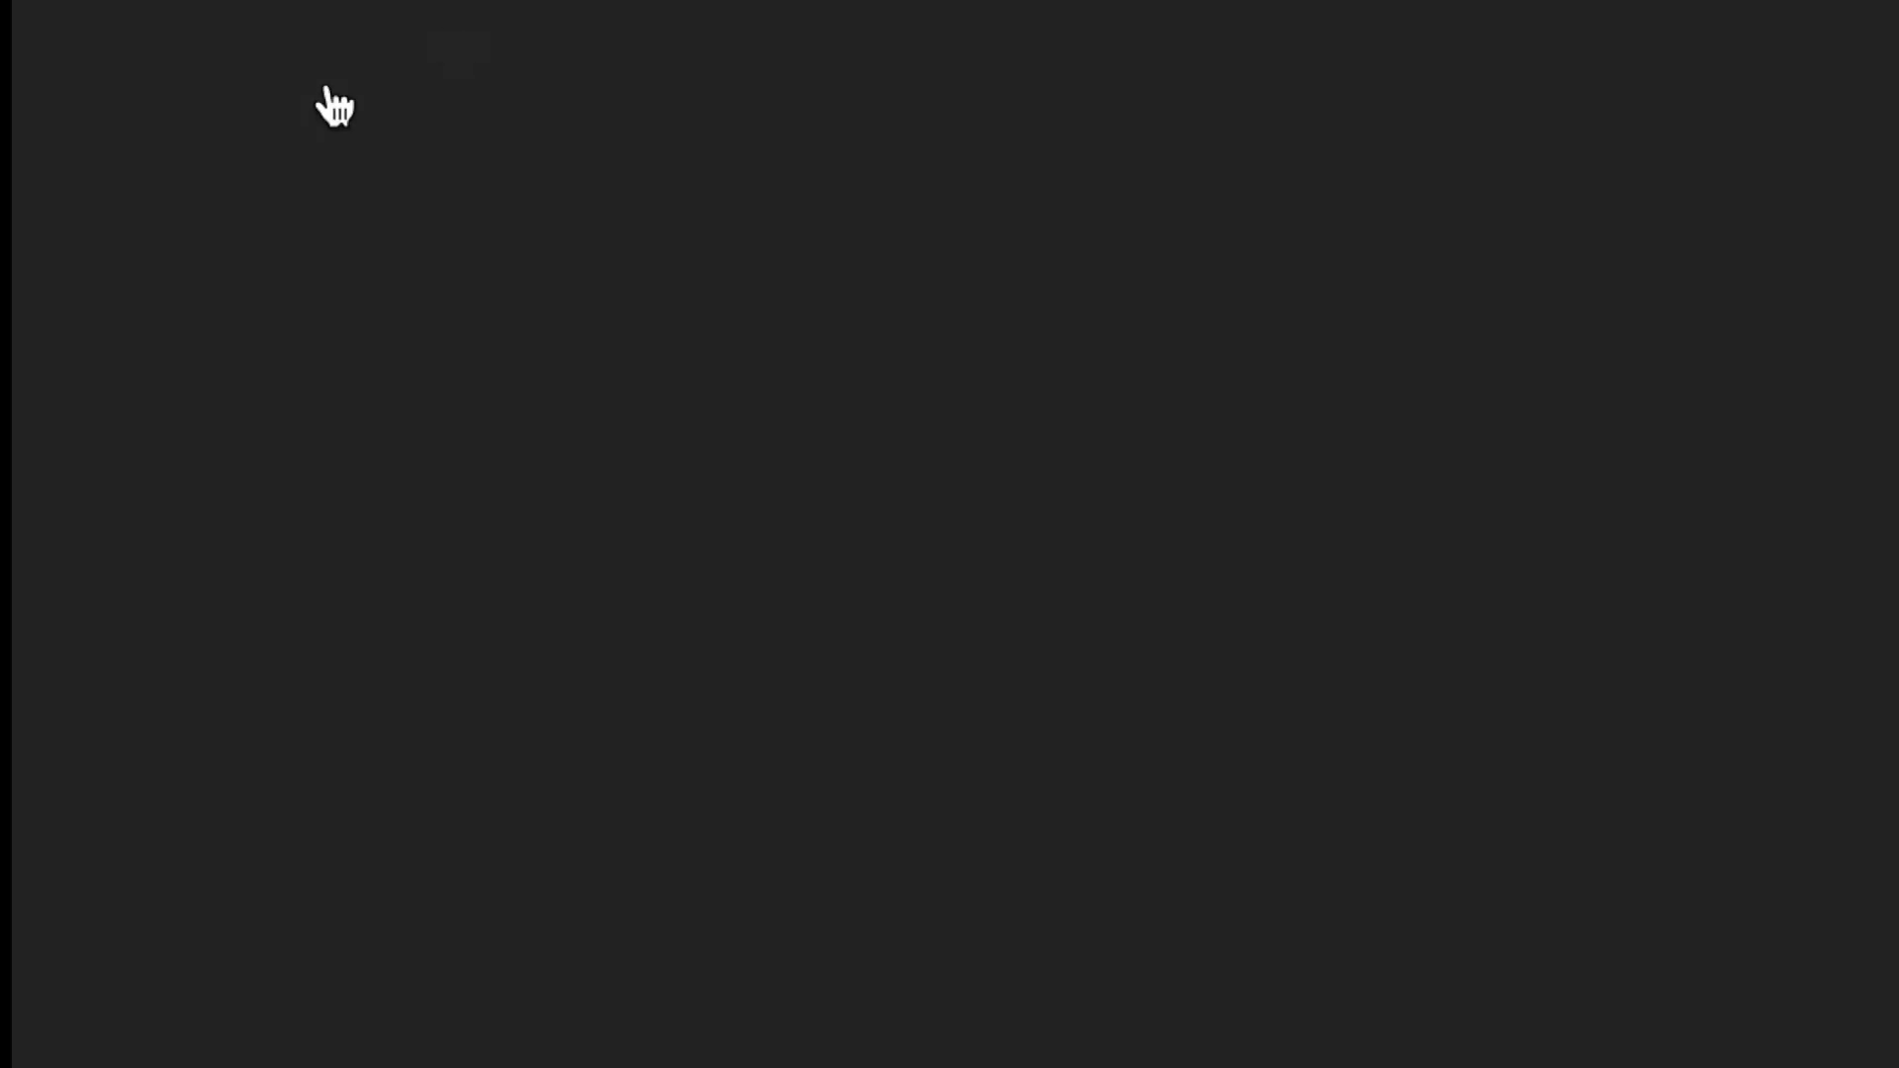
scroll(322, 326, down, 1)
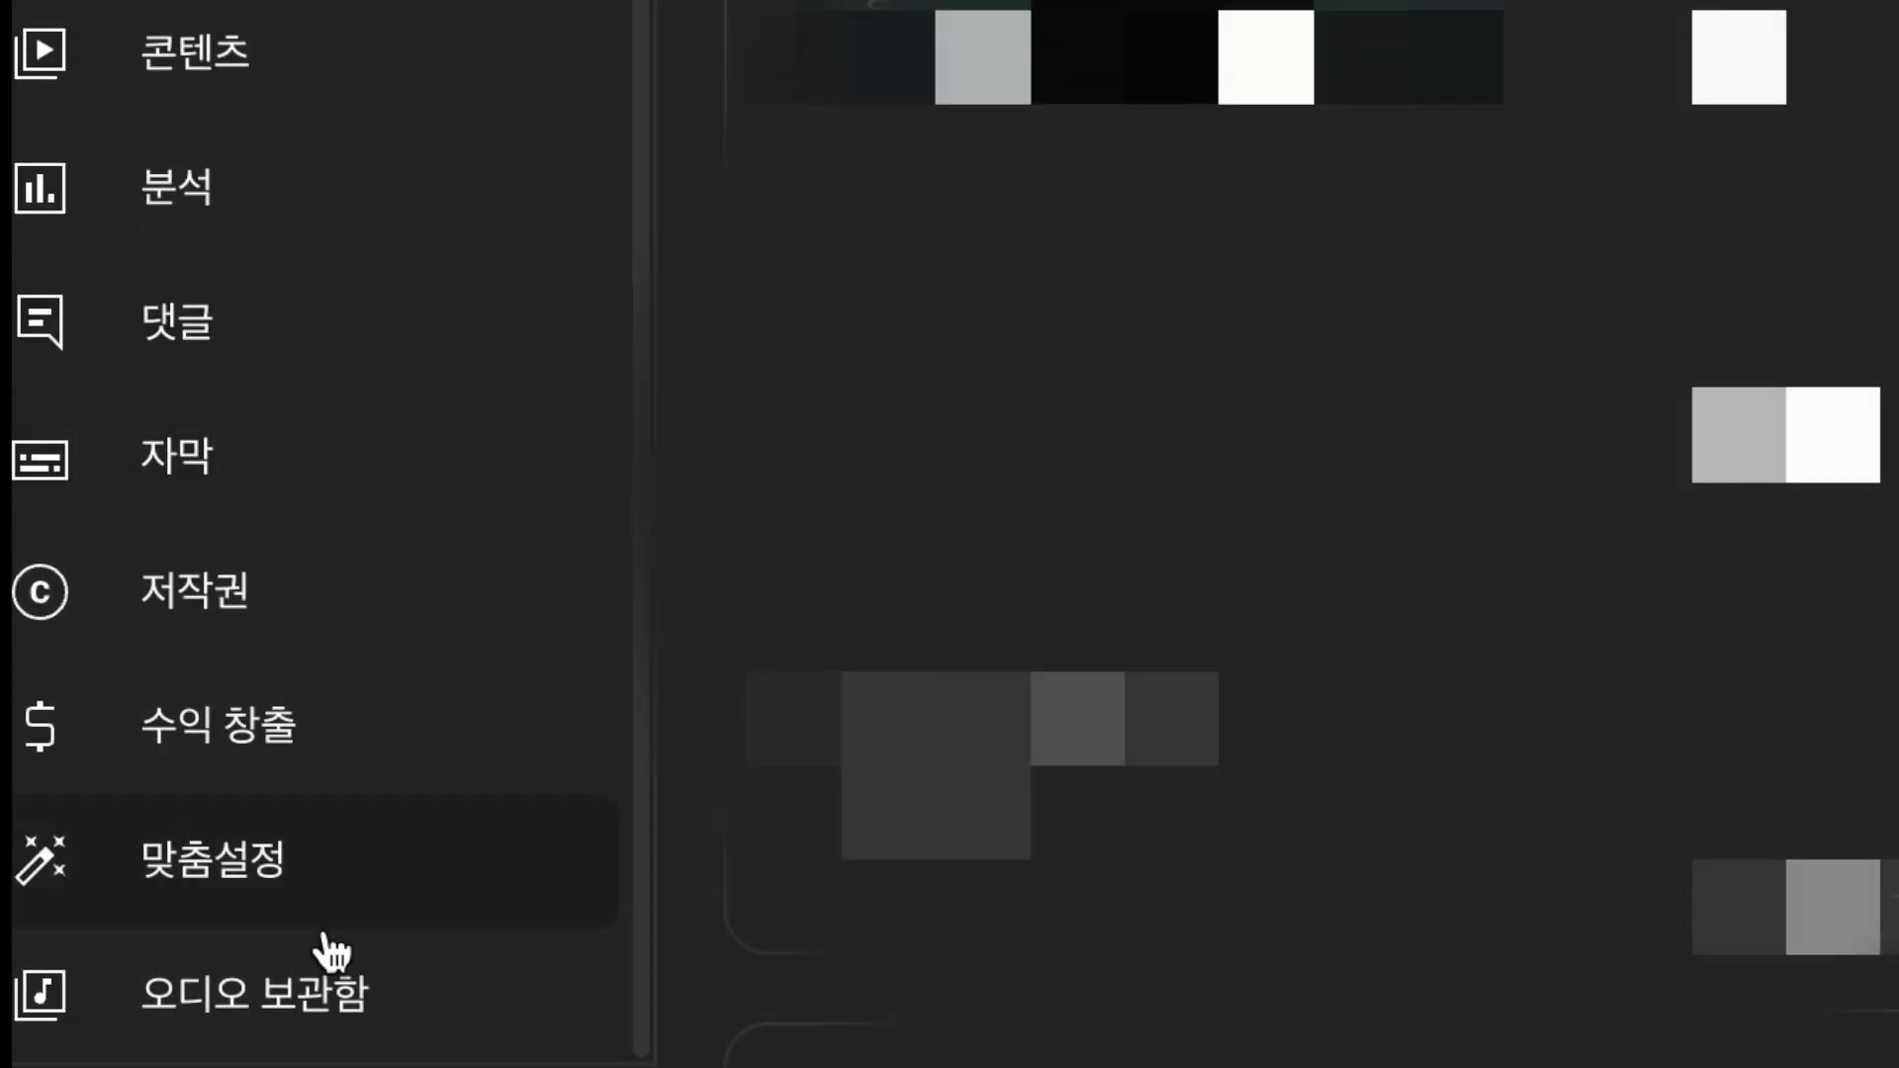
click(413, 1029)
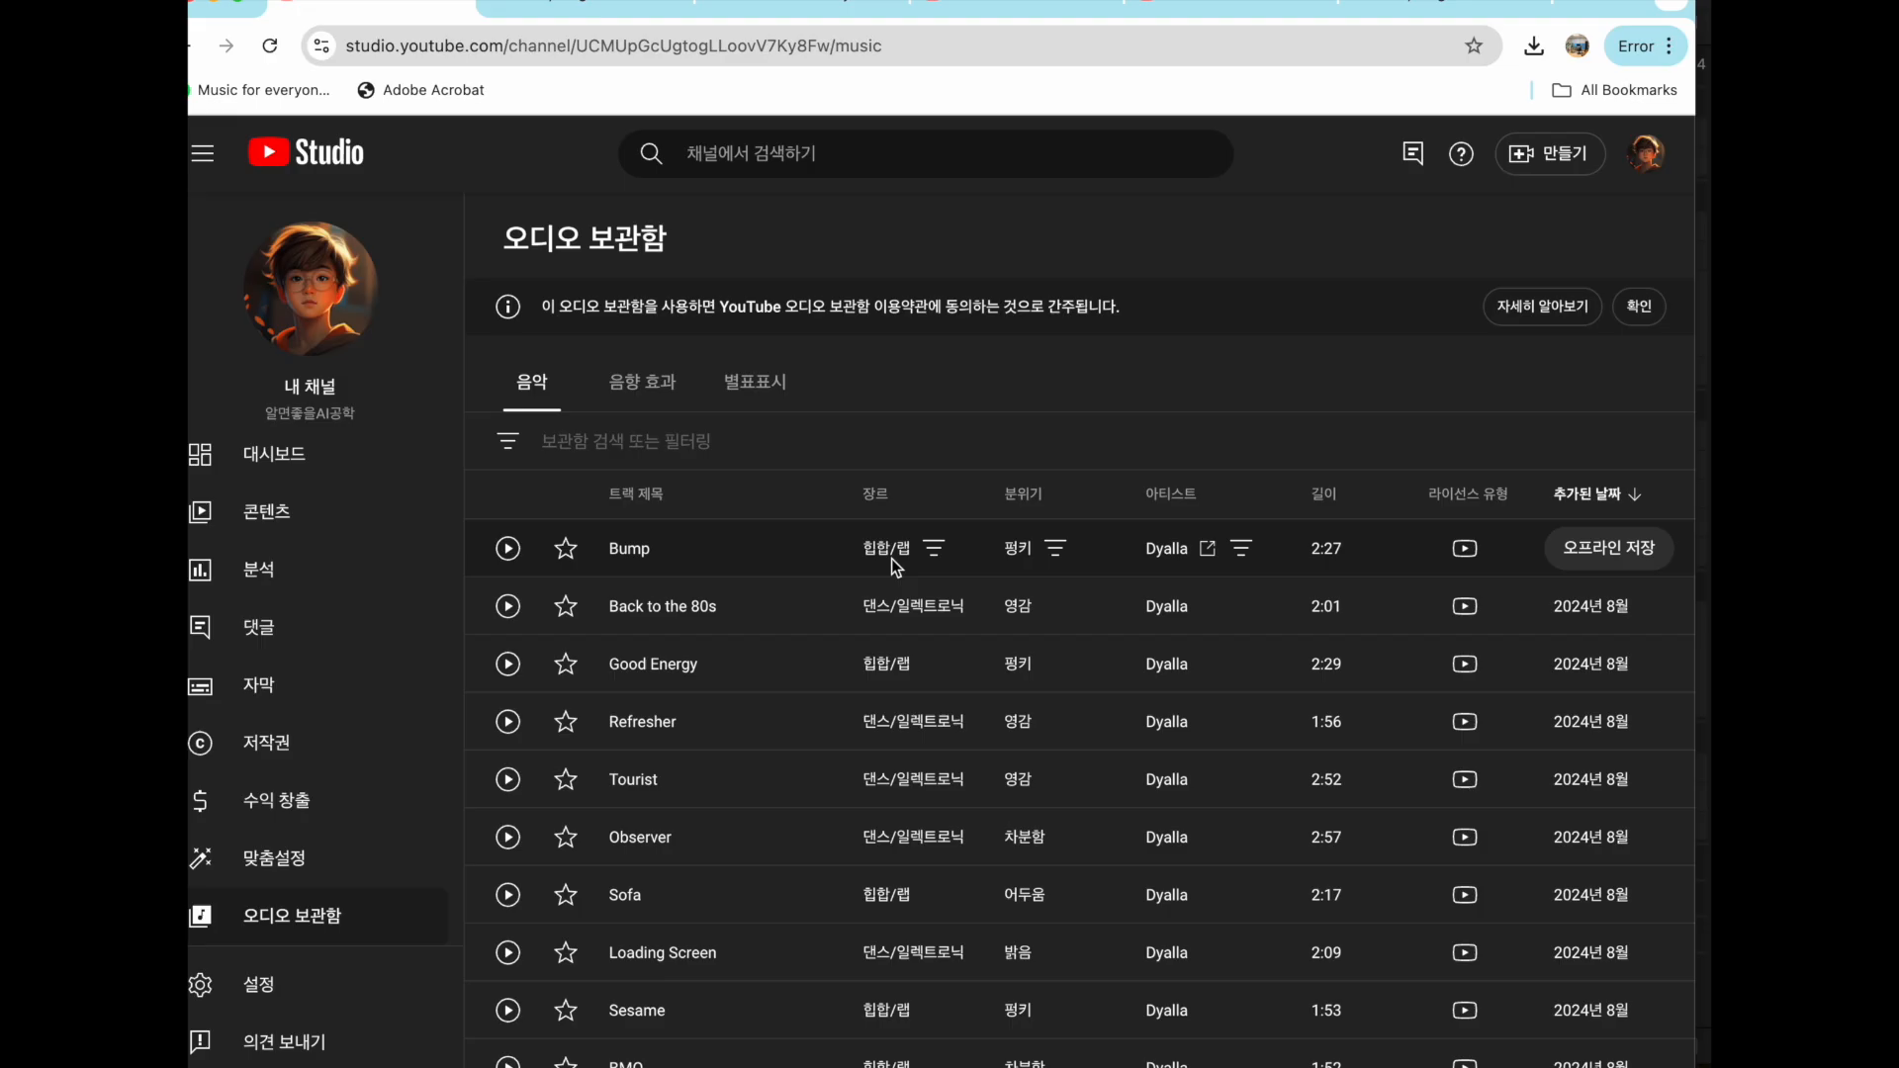
- Filter the music library to tracks with no attribution required (저작자 표시 필요 없음) and browse the first two result pages
click(697, 438)
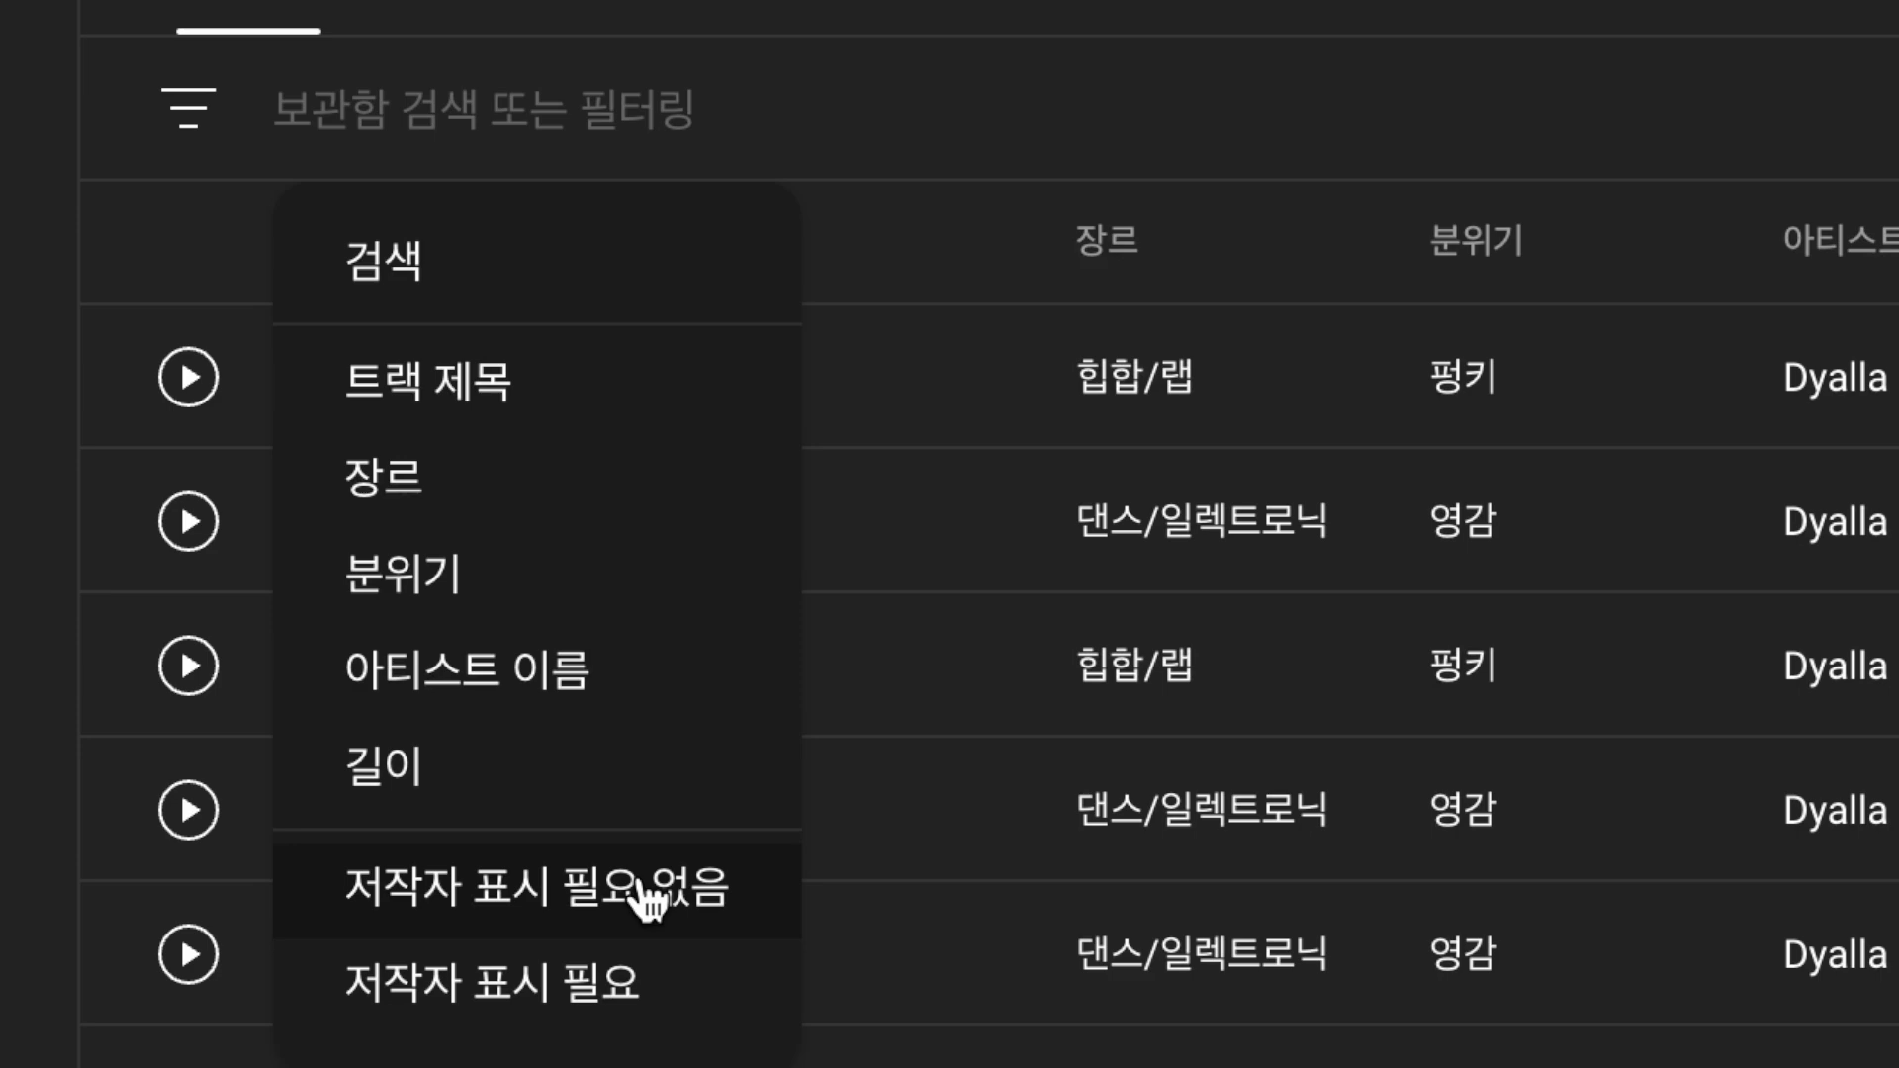
click(643, 890)
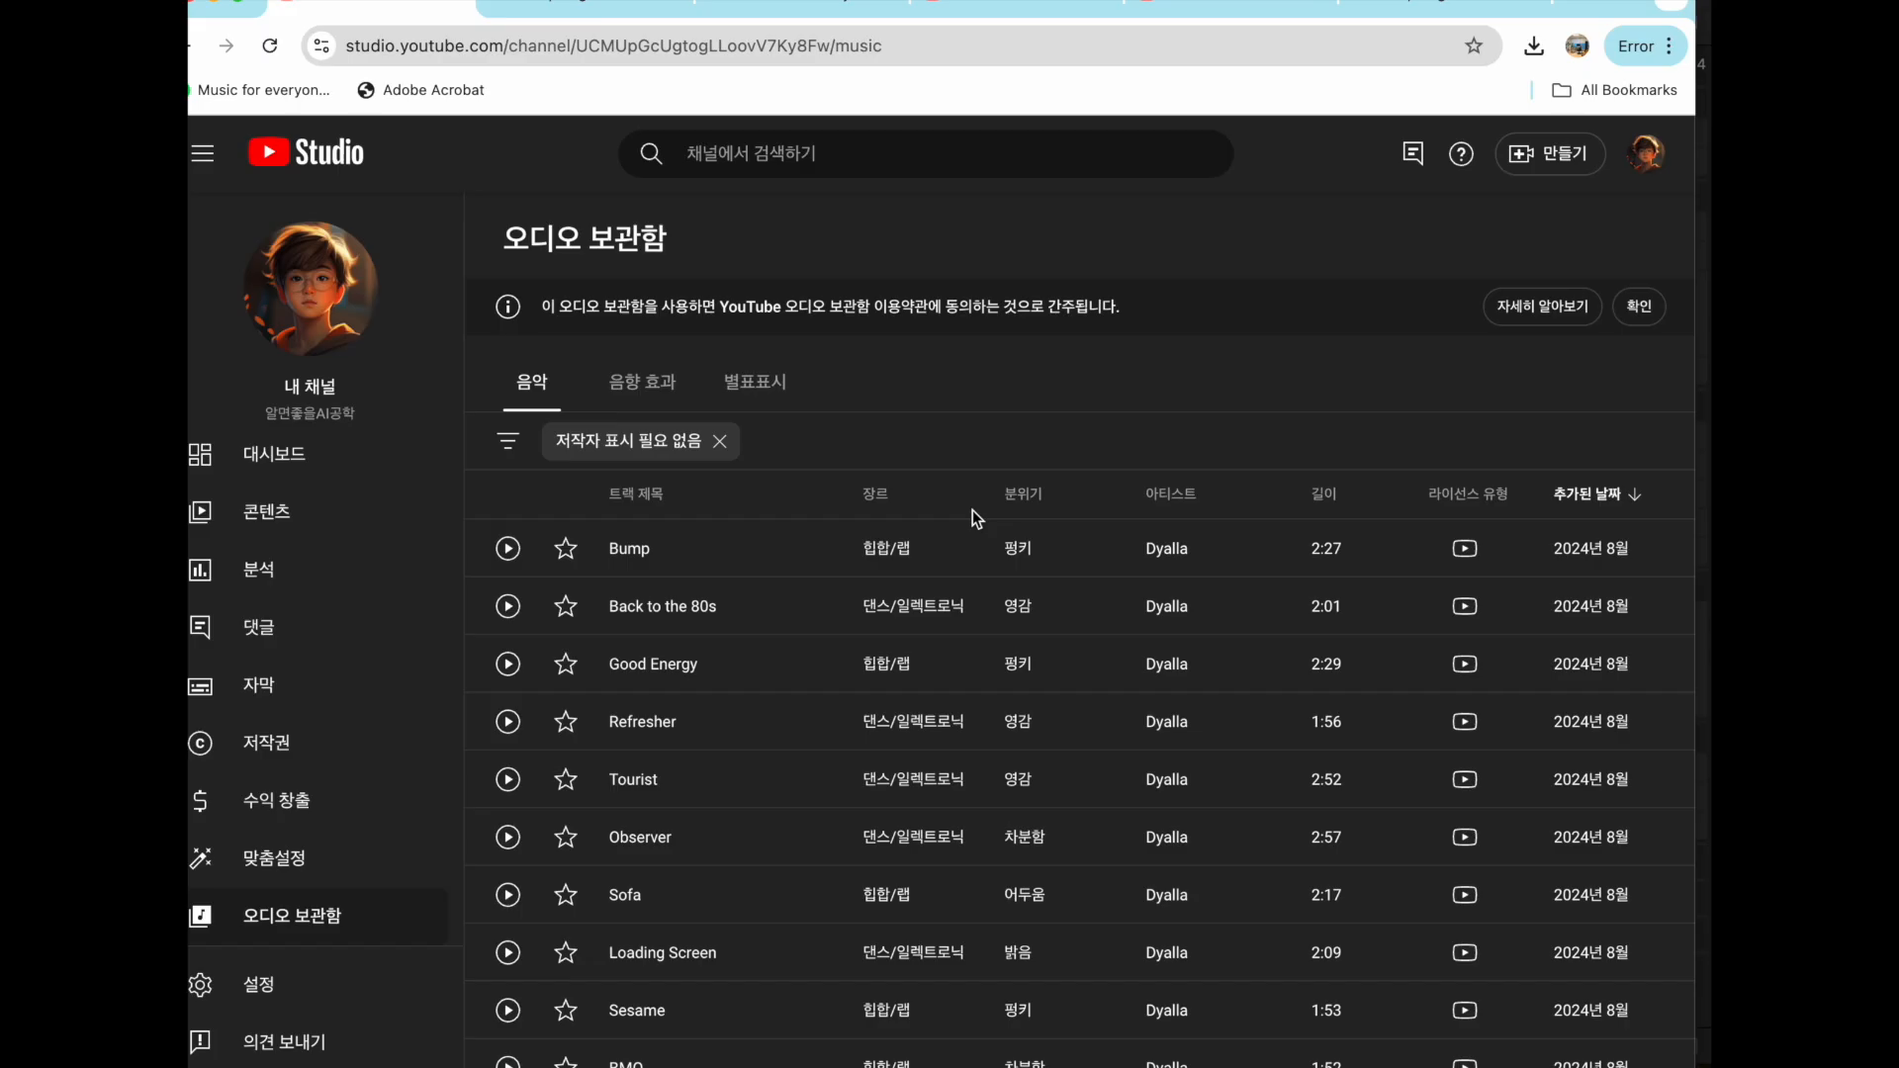
scroll(1347, 825, down, 10)
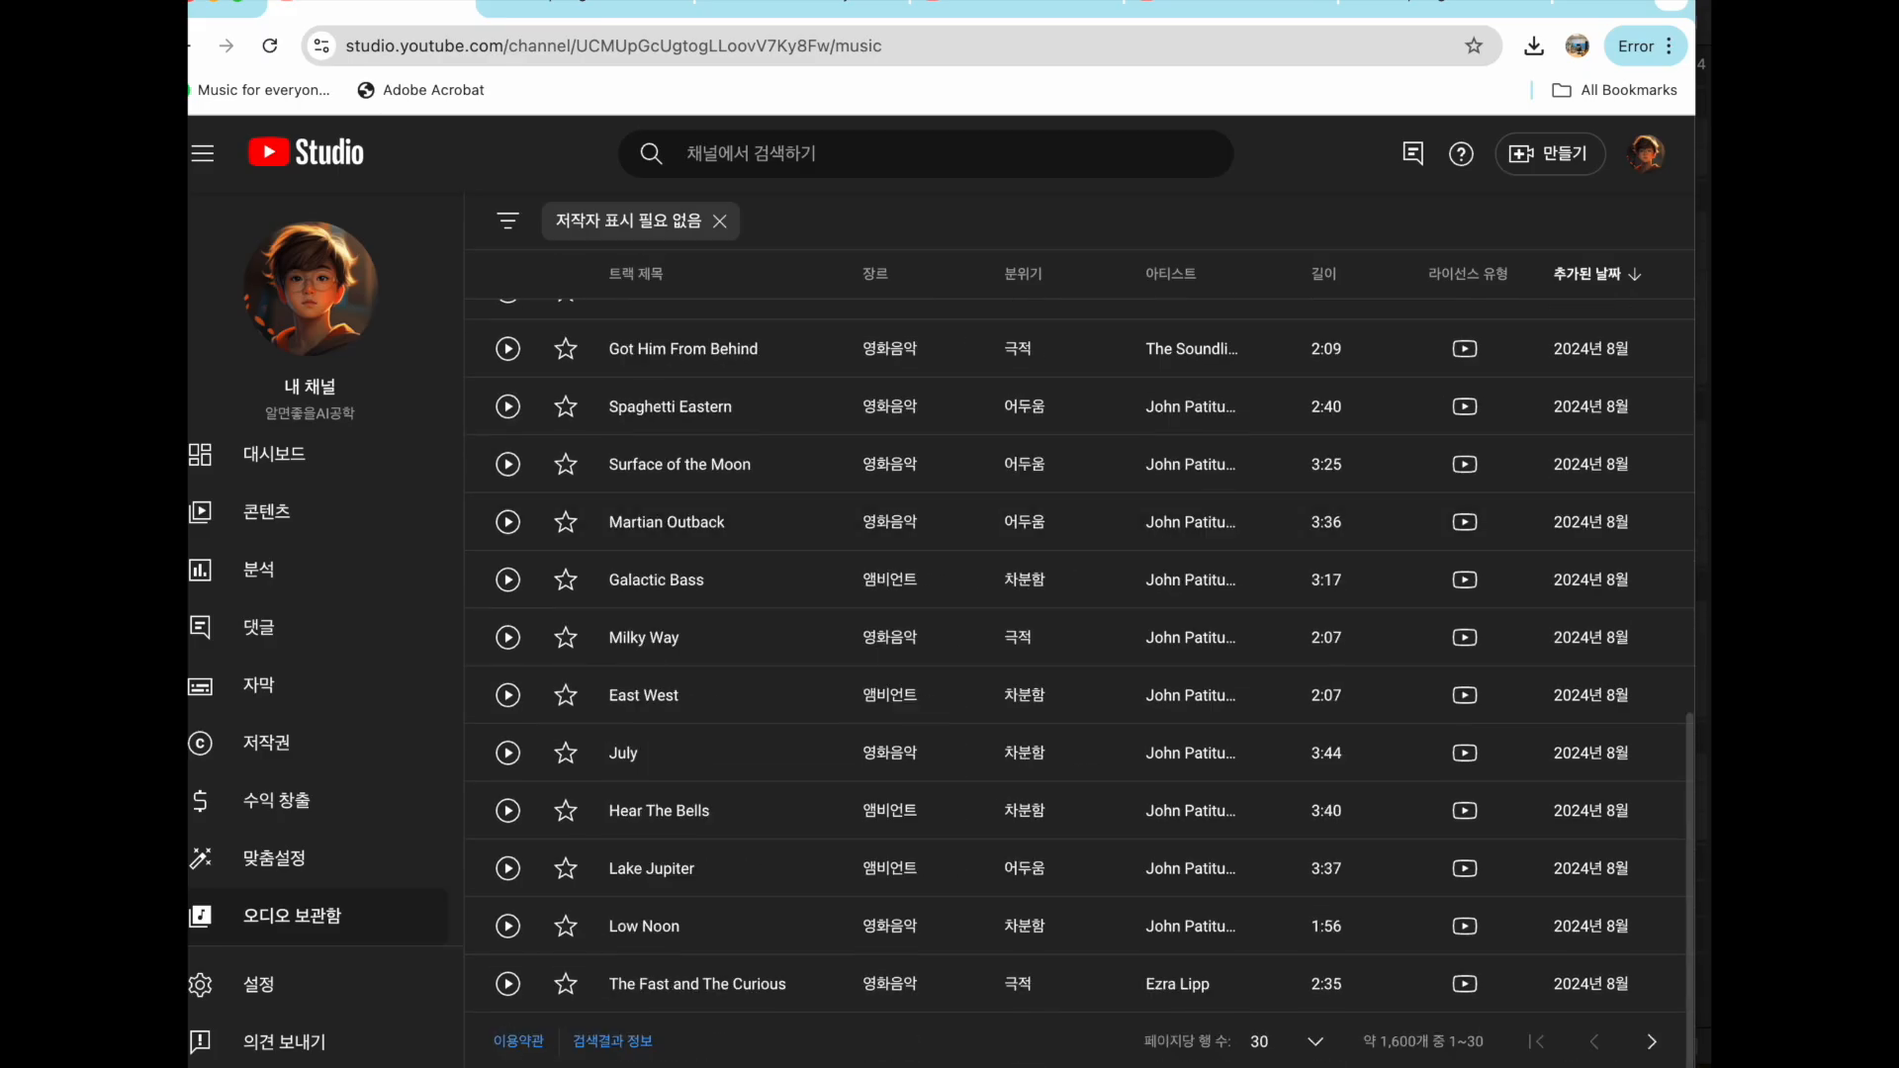
click(1650, 1041)
scroll(1632, 1036, down, 10)
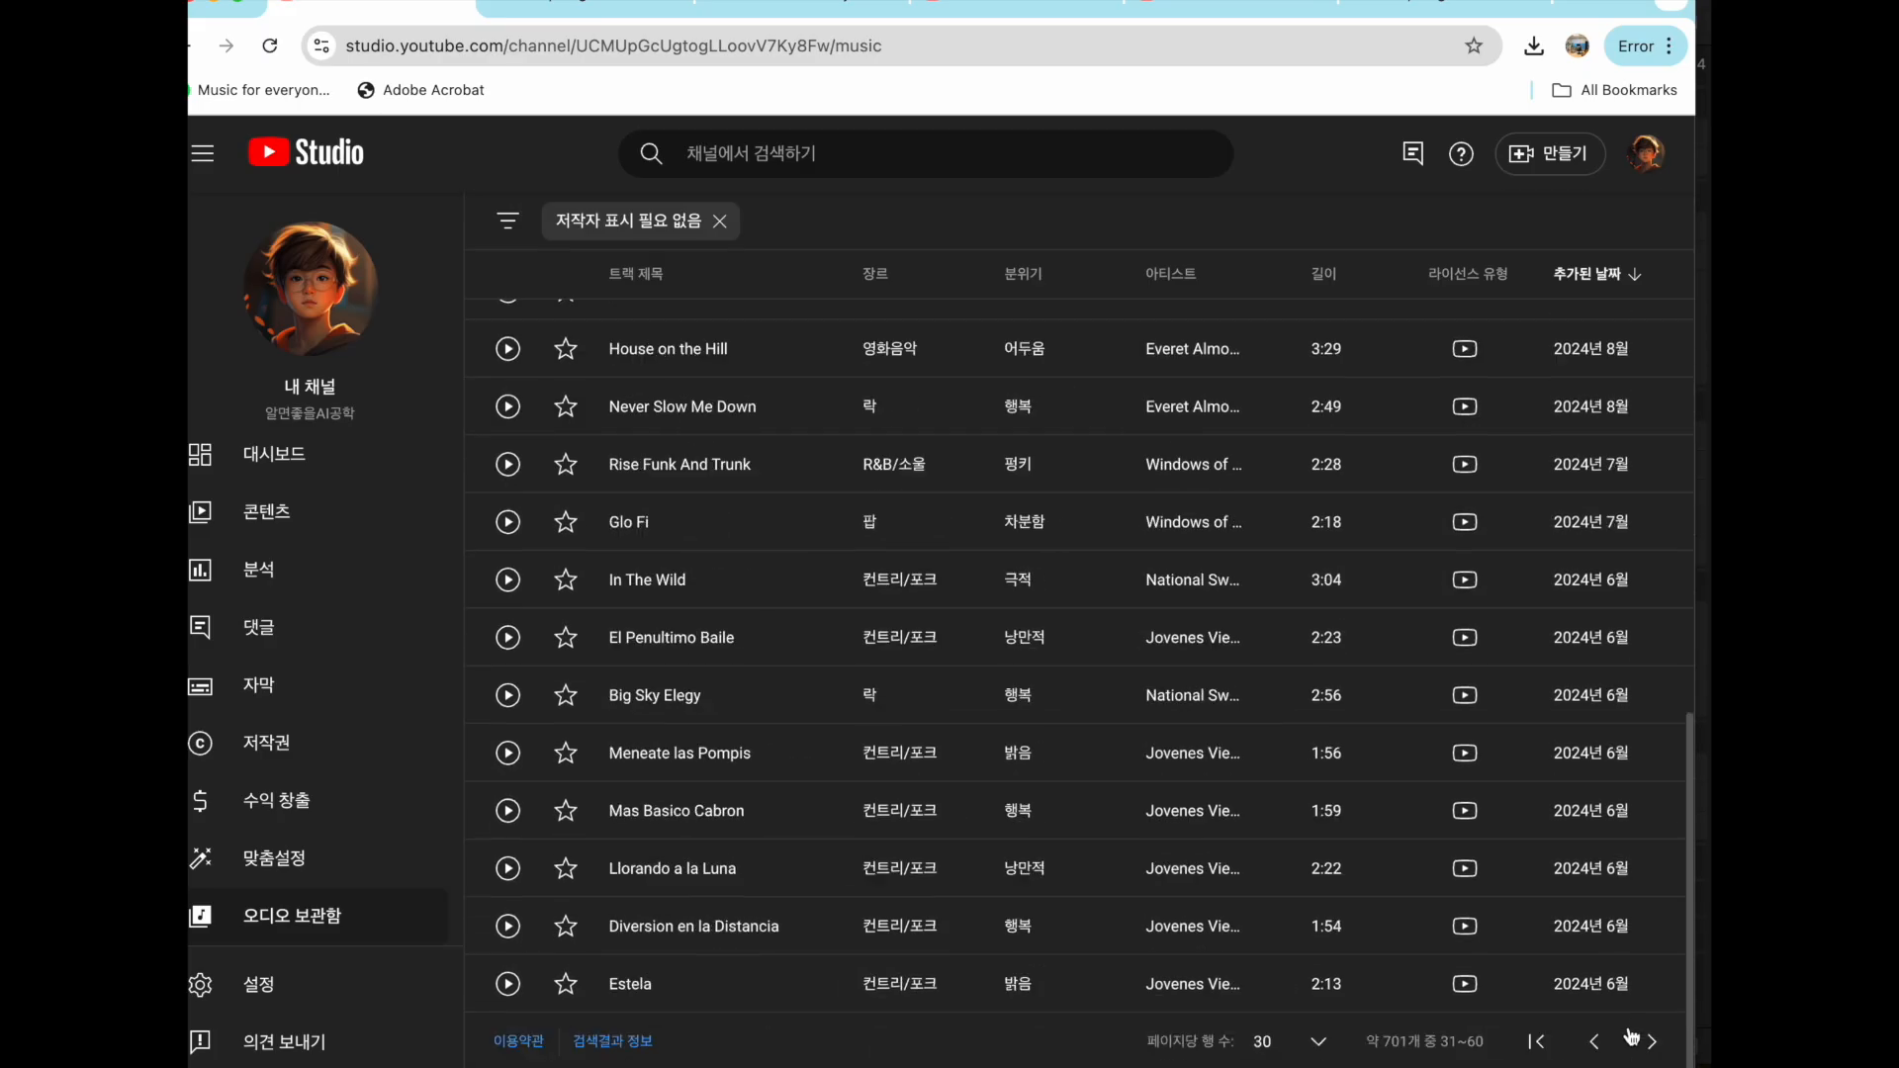
click(1596, 1041)
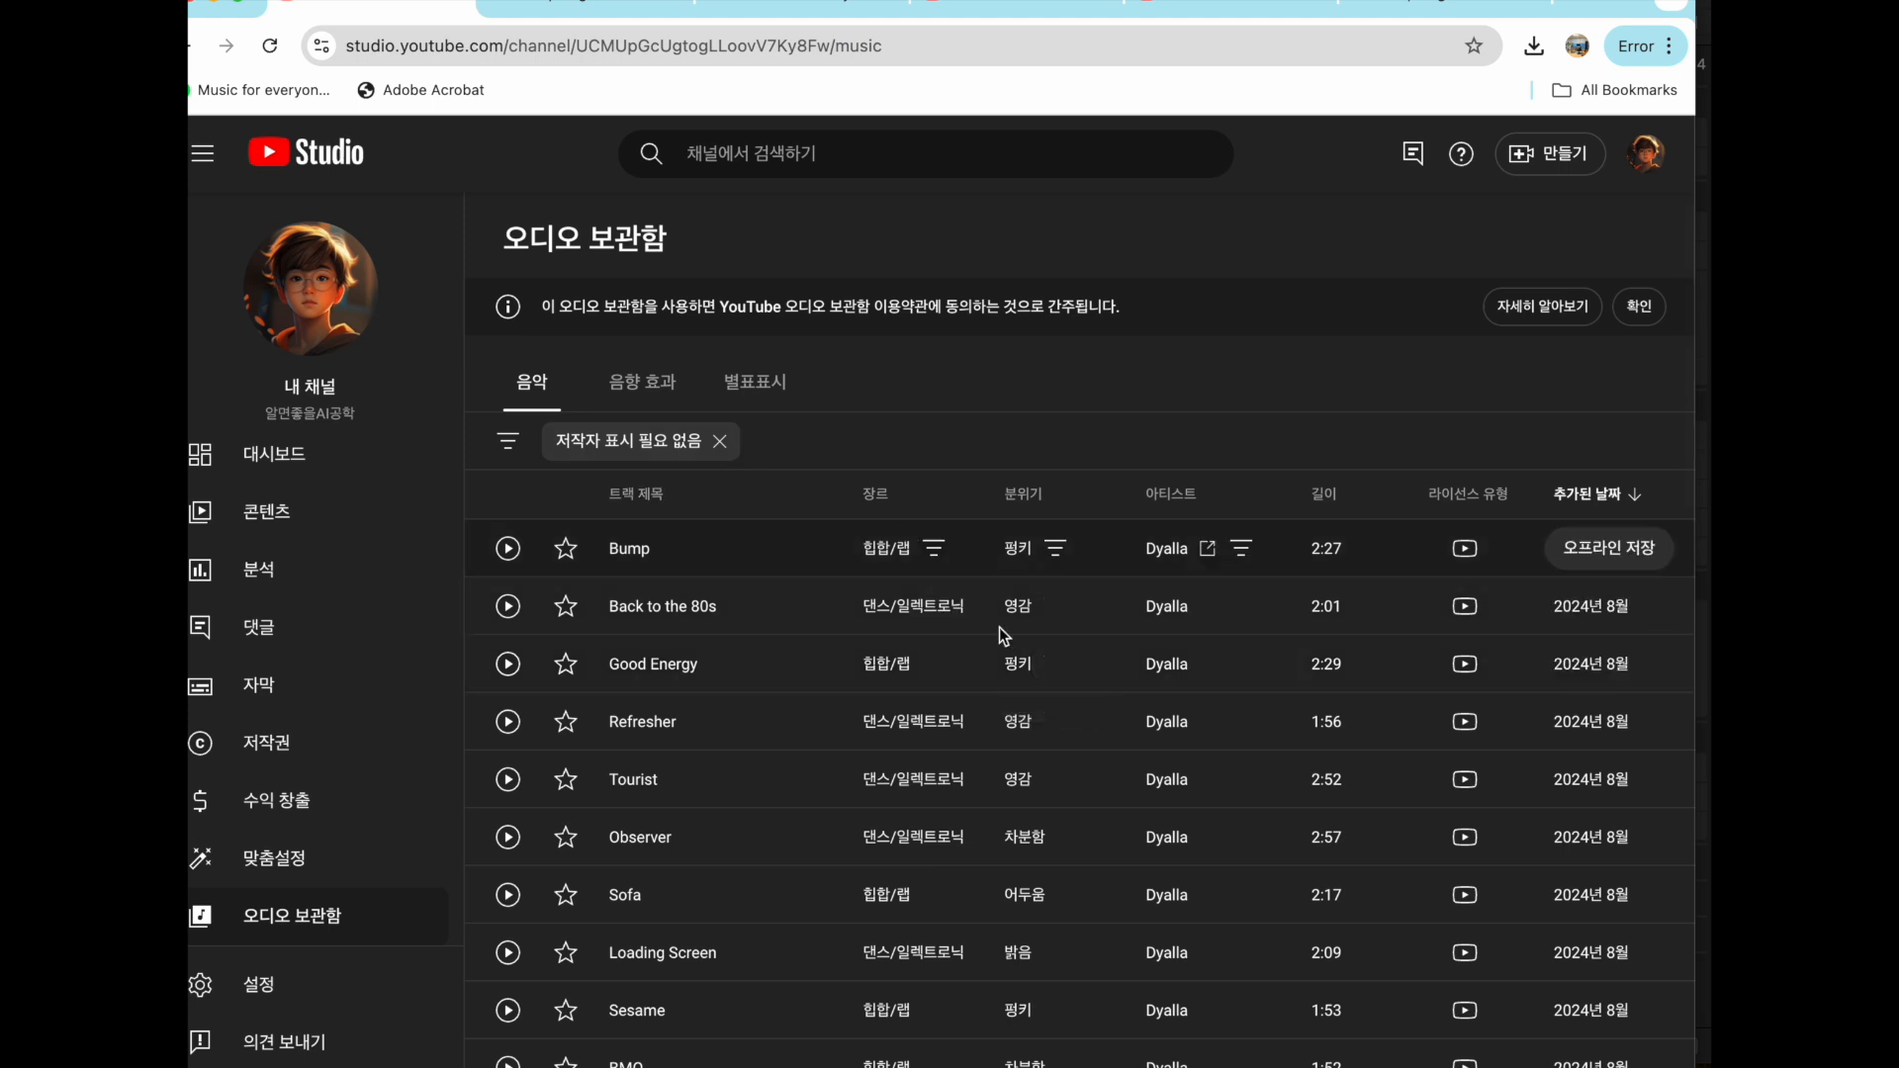
scroll(958, 668, down, 2)
scroll(549, 593, down, 1)
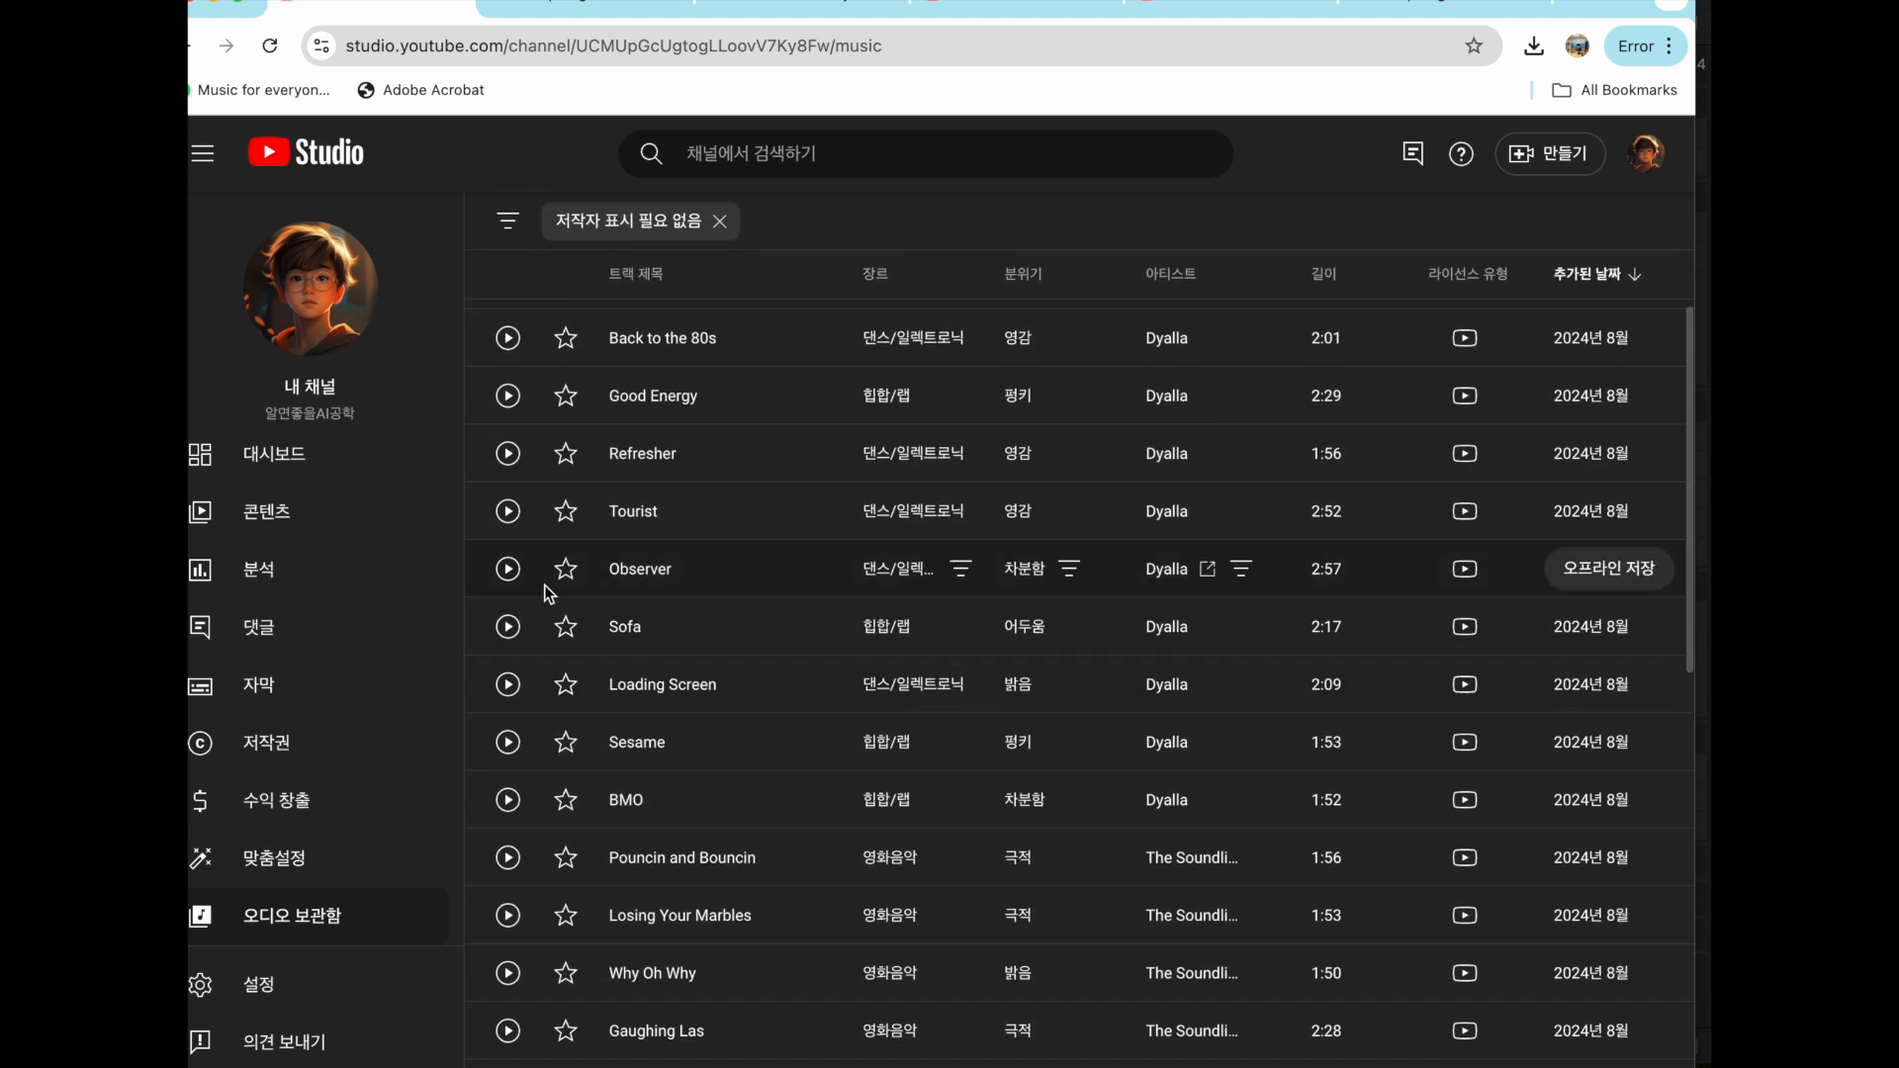
- Preview the tracks Observer, Sesame and Hear The Bells, raising the volume to listen
click(507, 571)
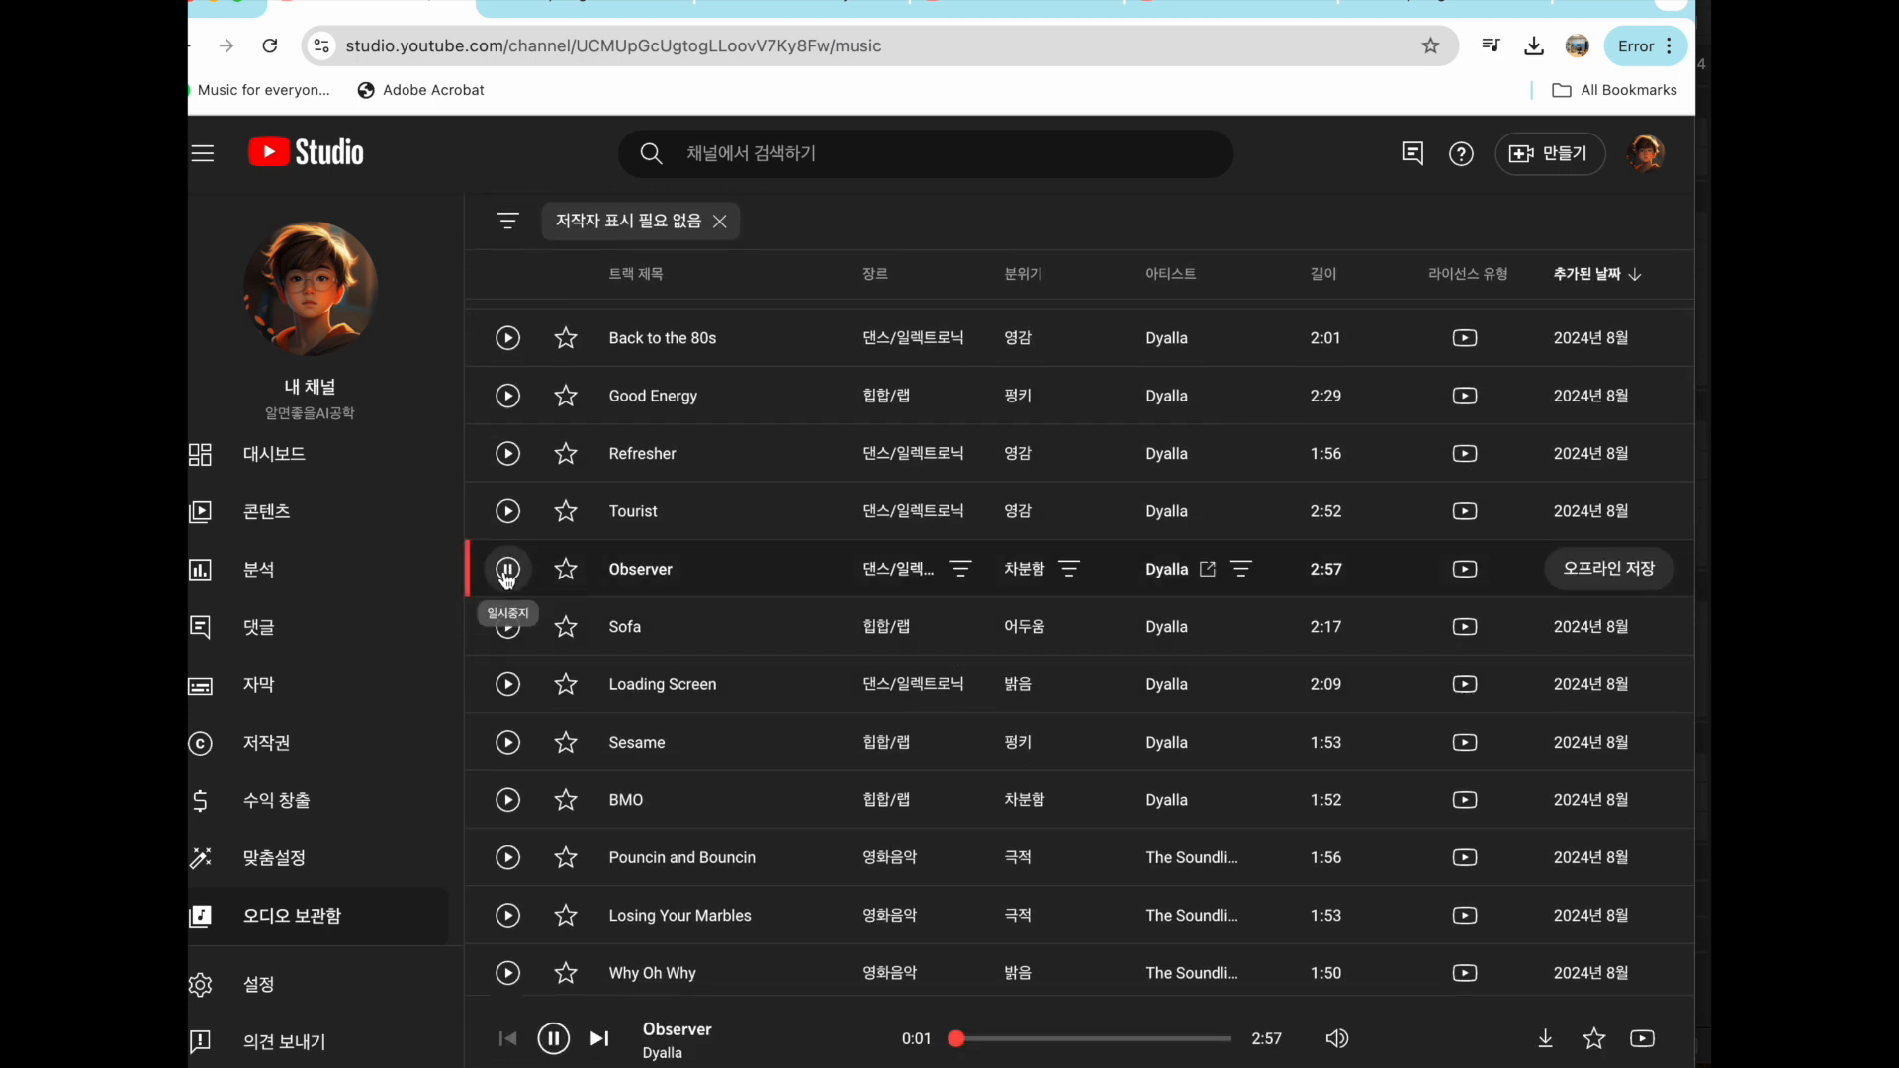
key(XF86AudioRaiseVolume)
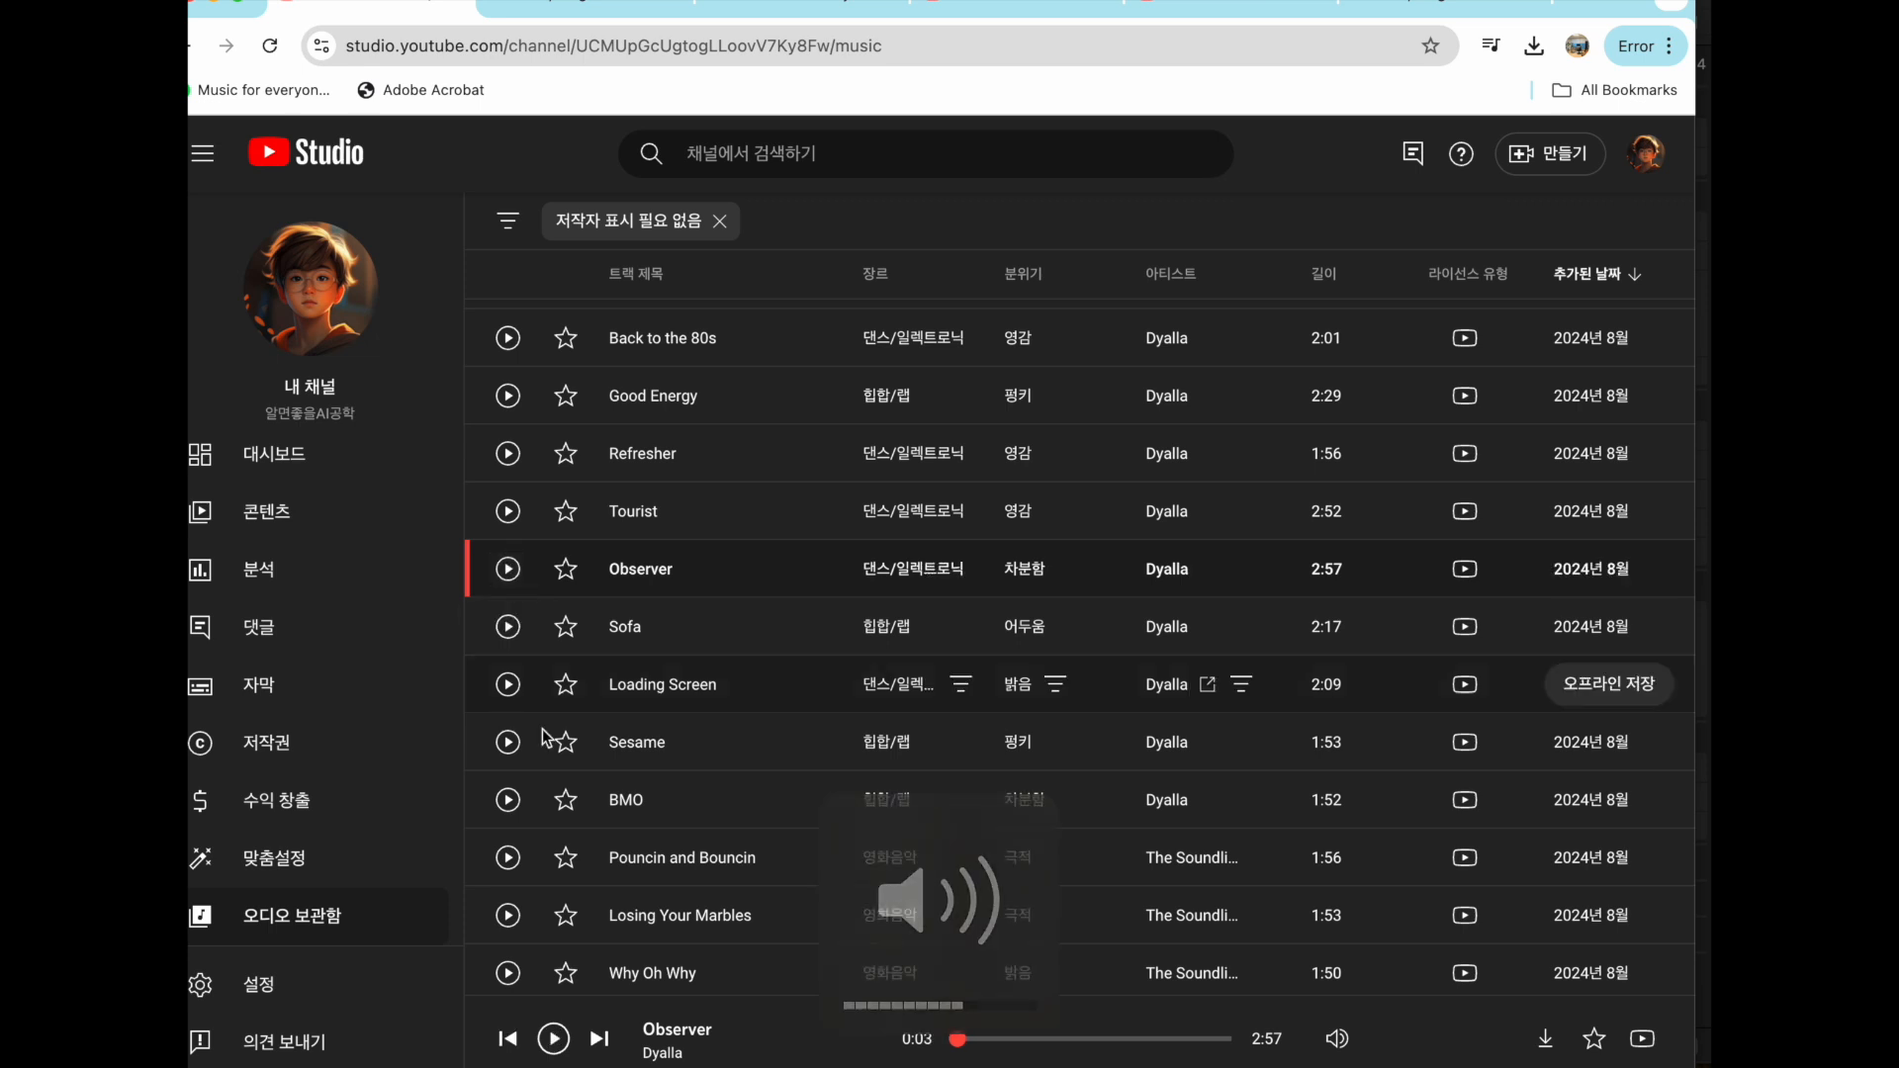
click(507, 742)
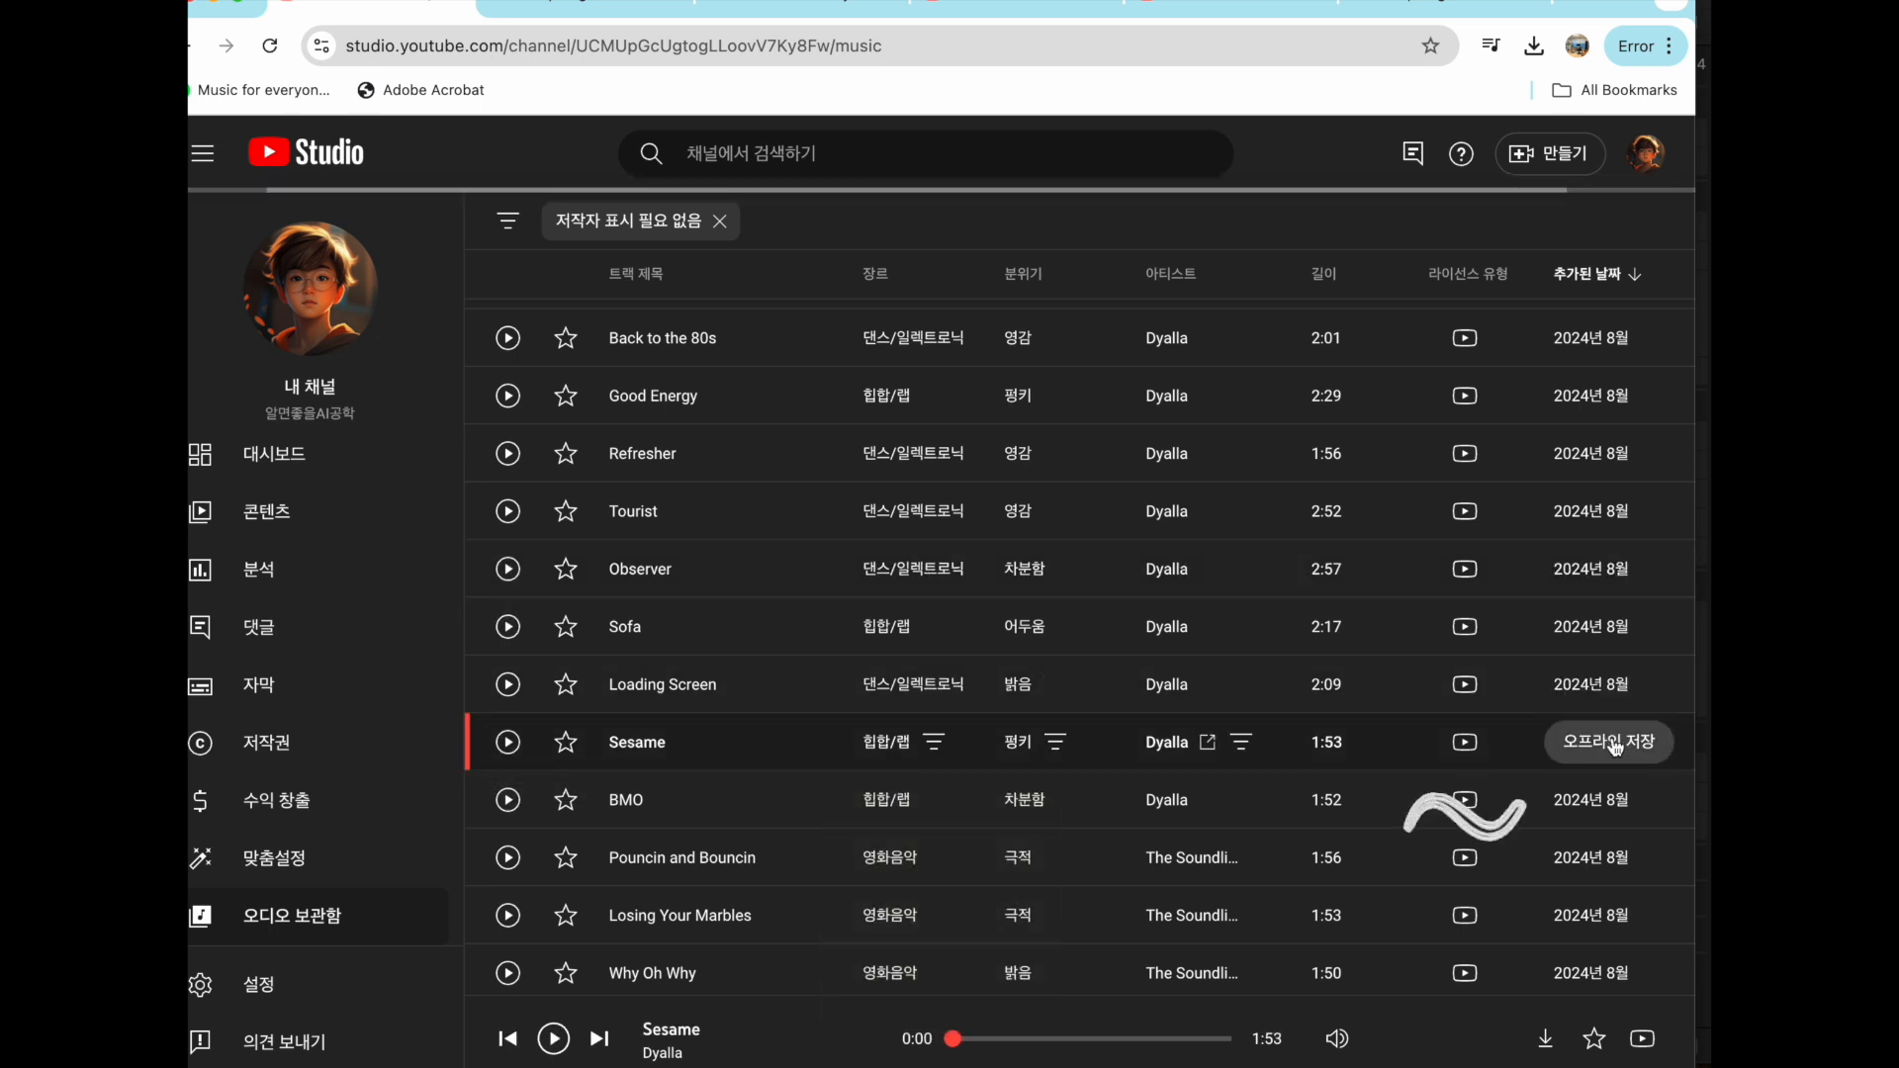
scroll(805, 413, up, 1)
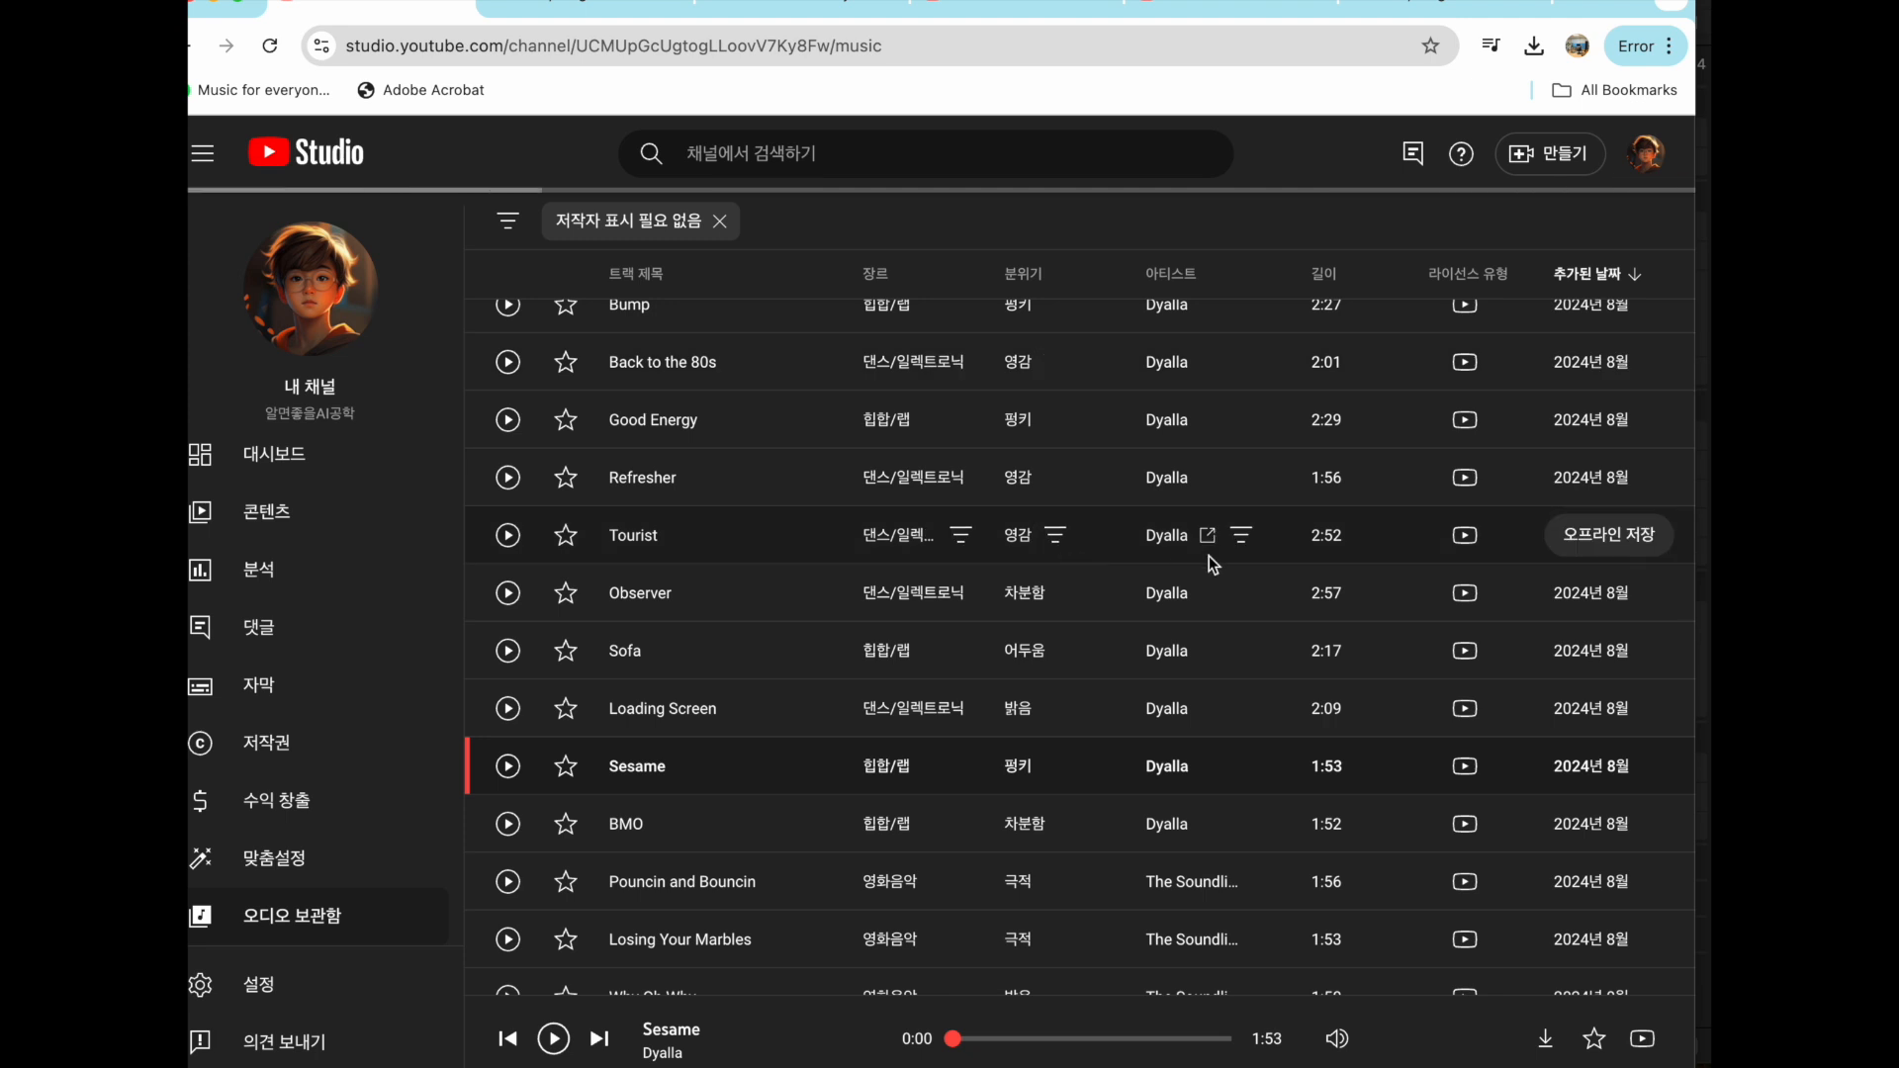
scroll(851, 594, down, 10)
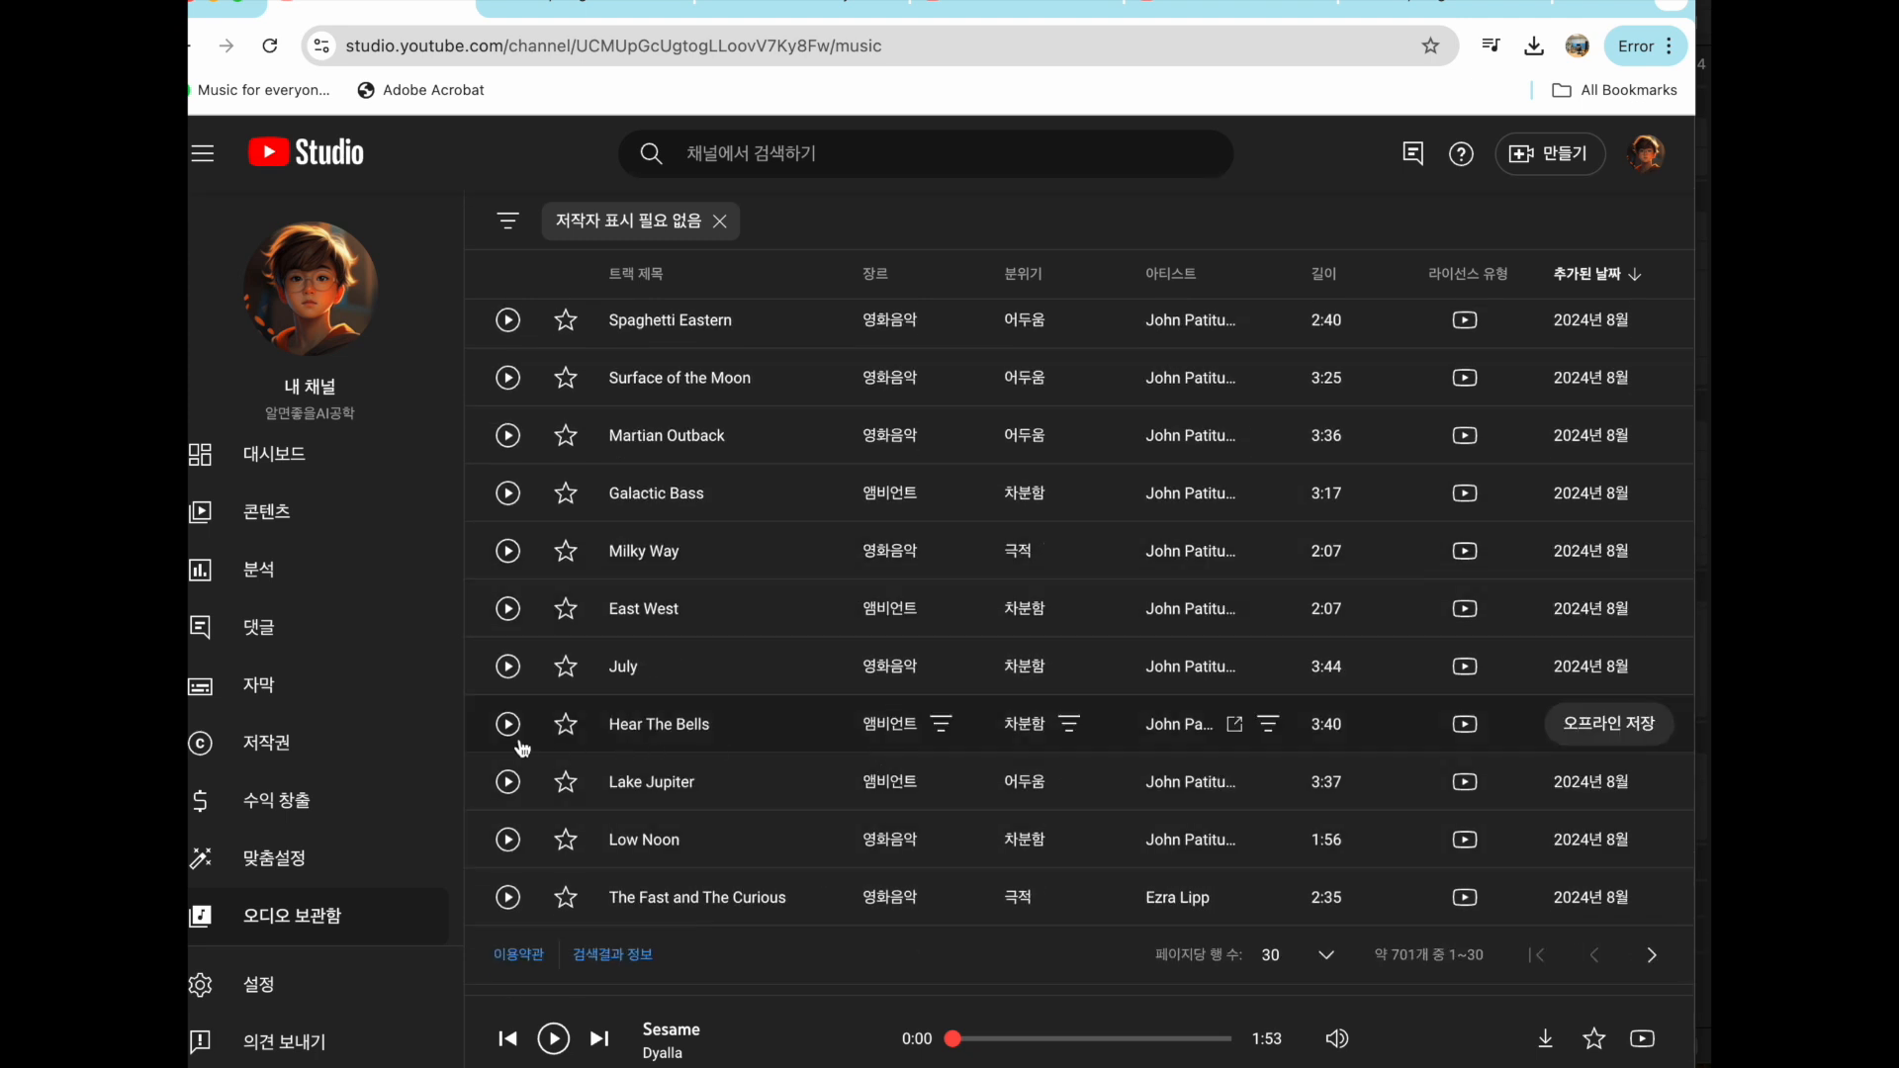
click(988, 1038)
key(XF86AudioRaiseVolume)
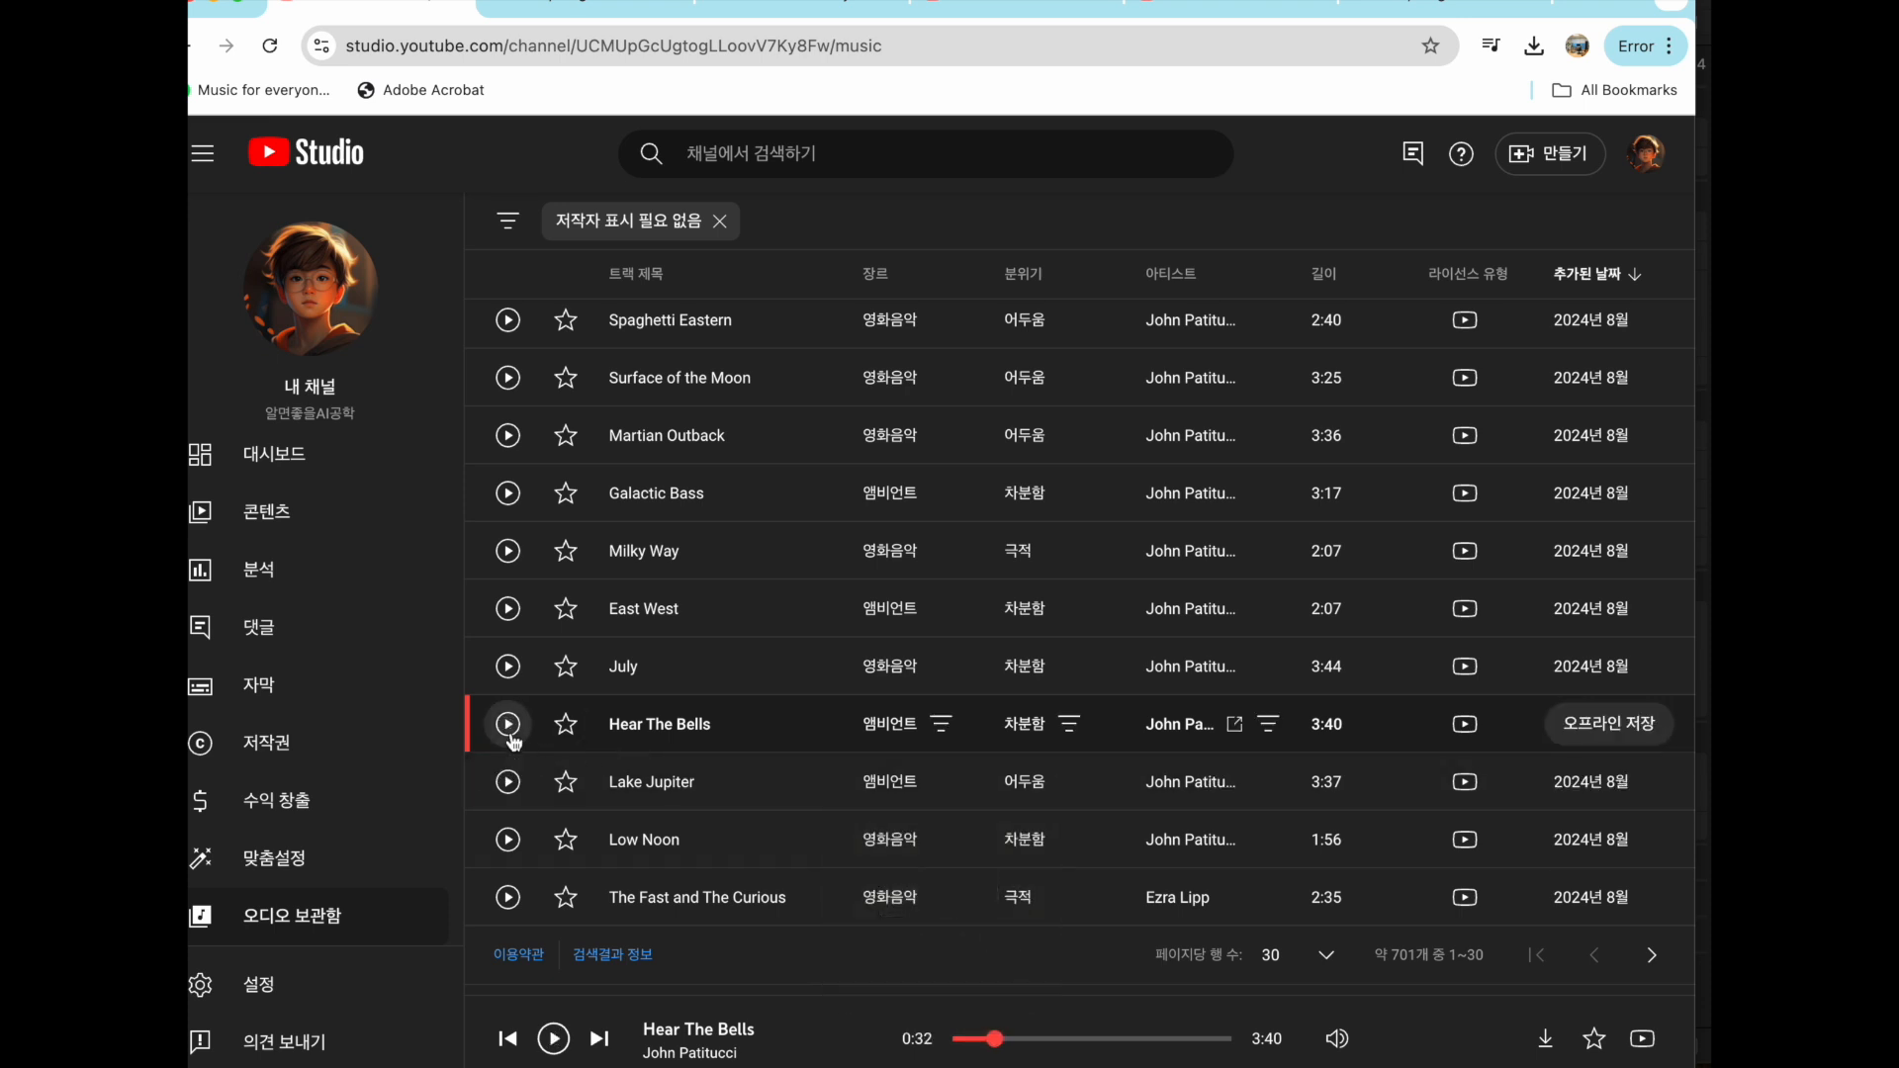
- Filter the tracks by the ambient genre (앰비언트) as well and preview some of them, including Galactic Bass
click(941, 724)
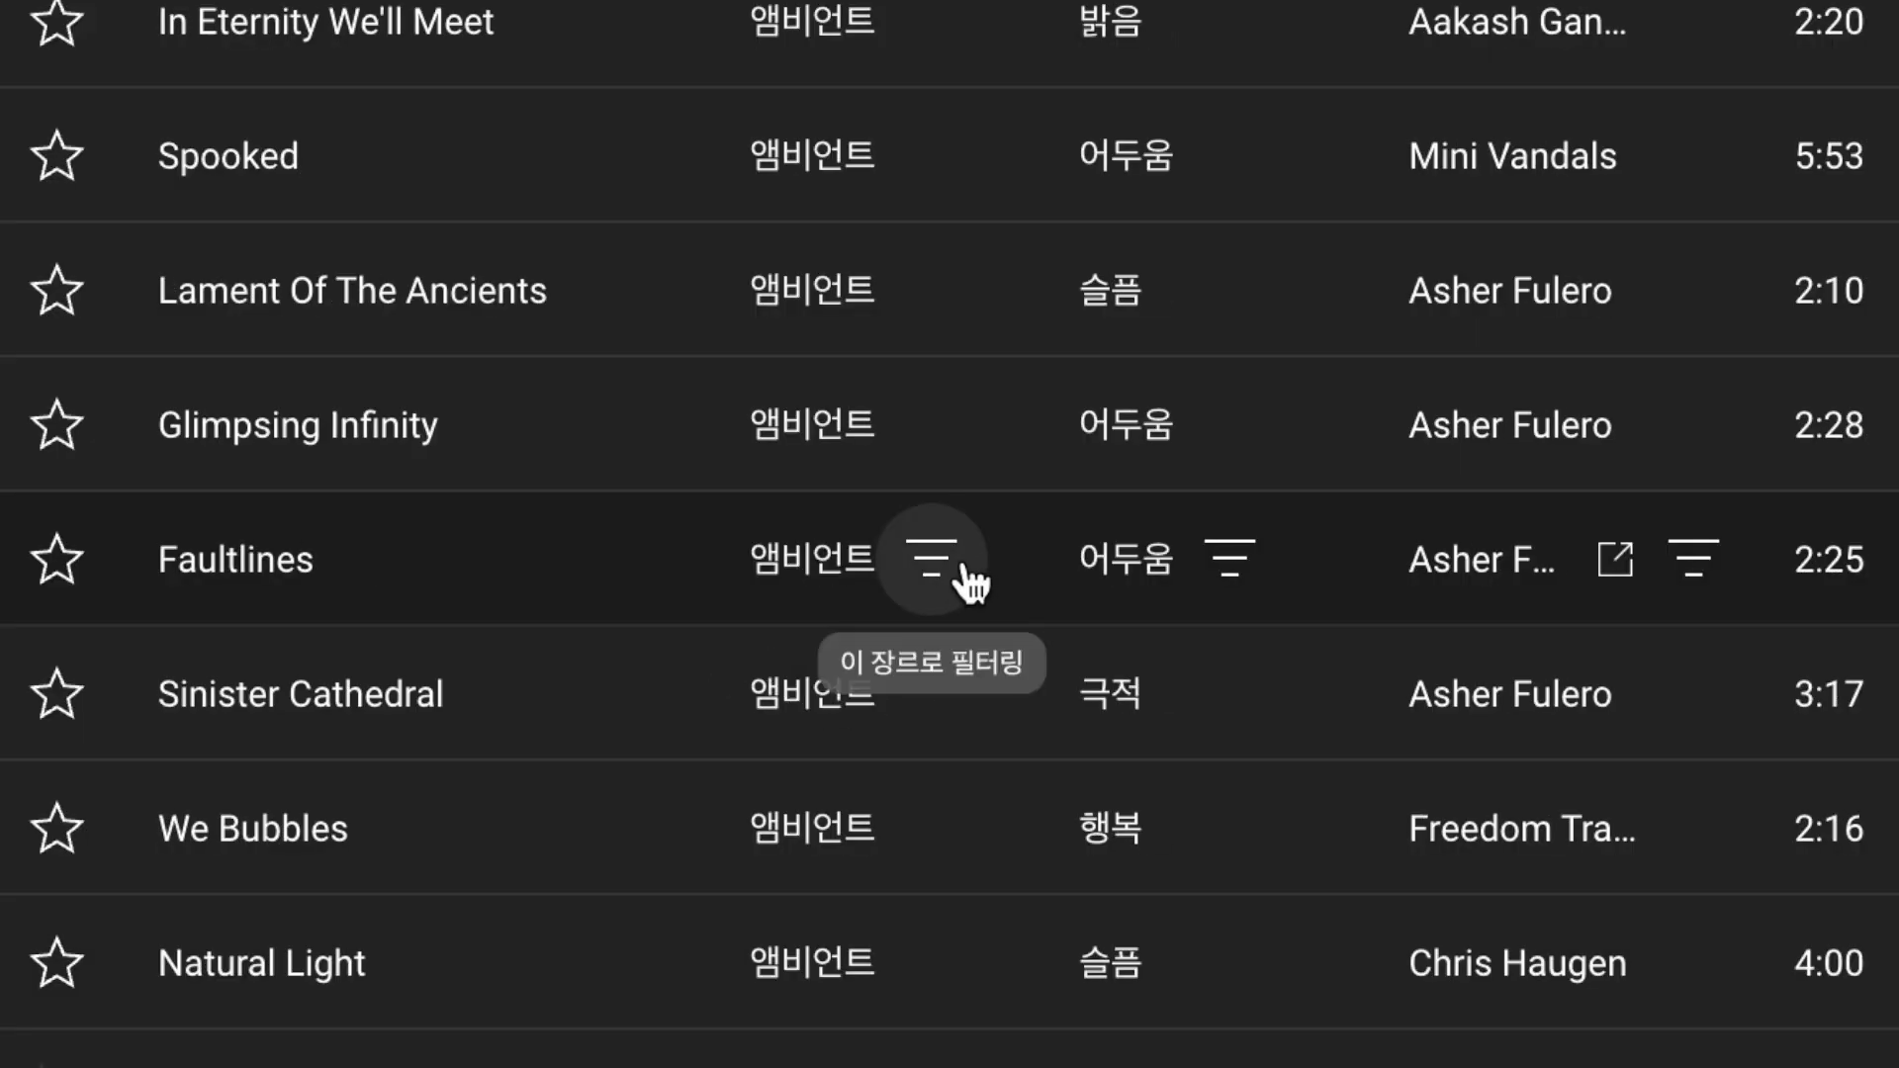
scroll(962, 573, up, 15)
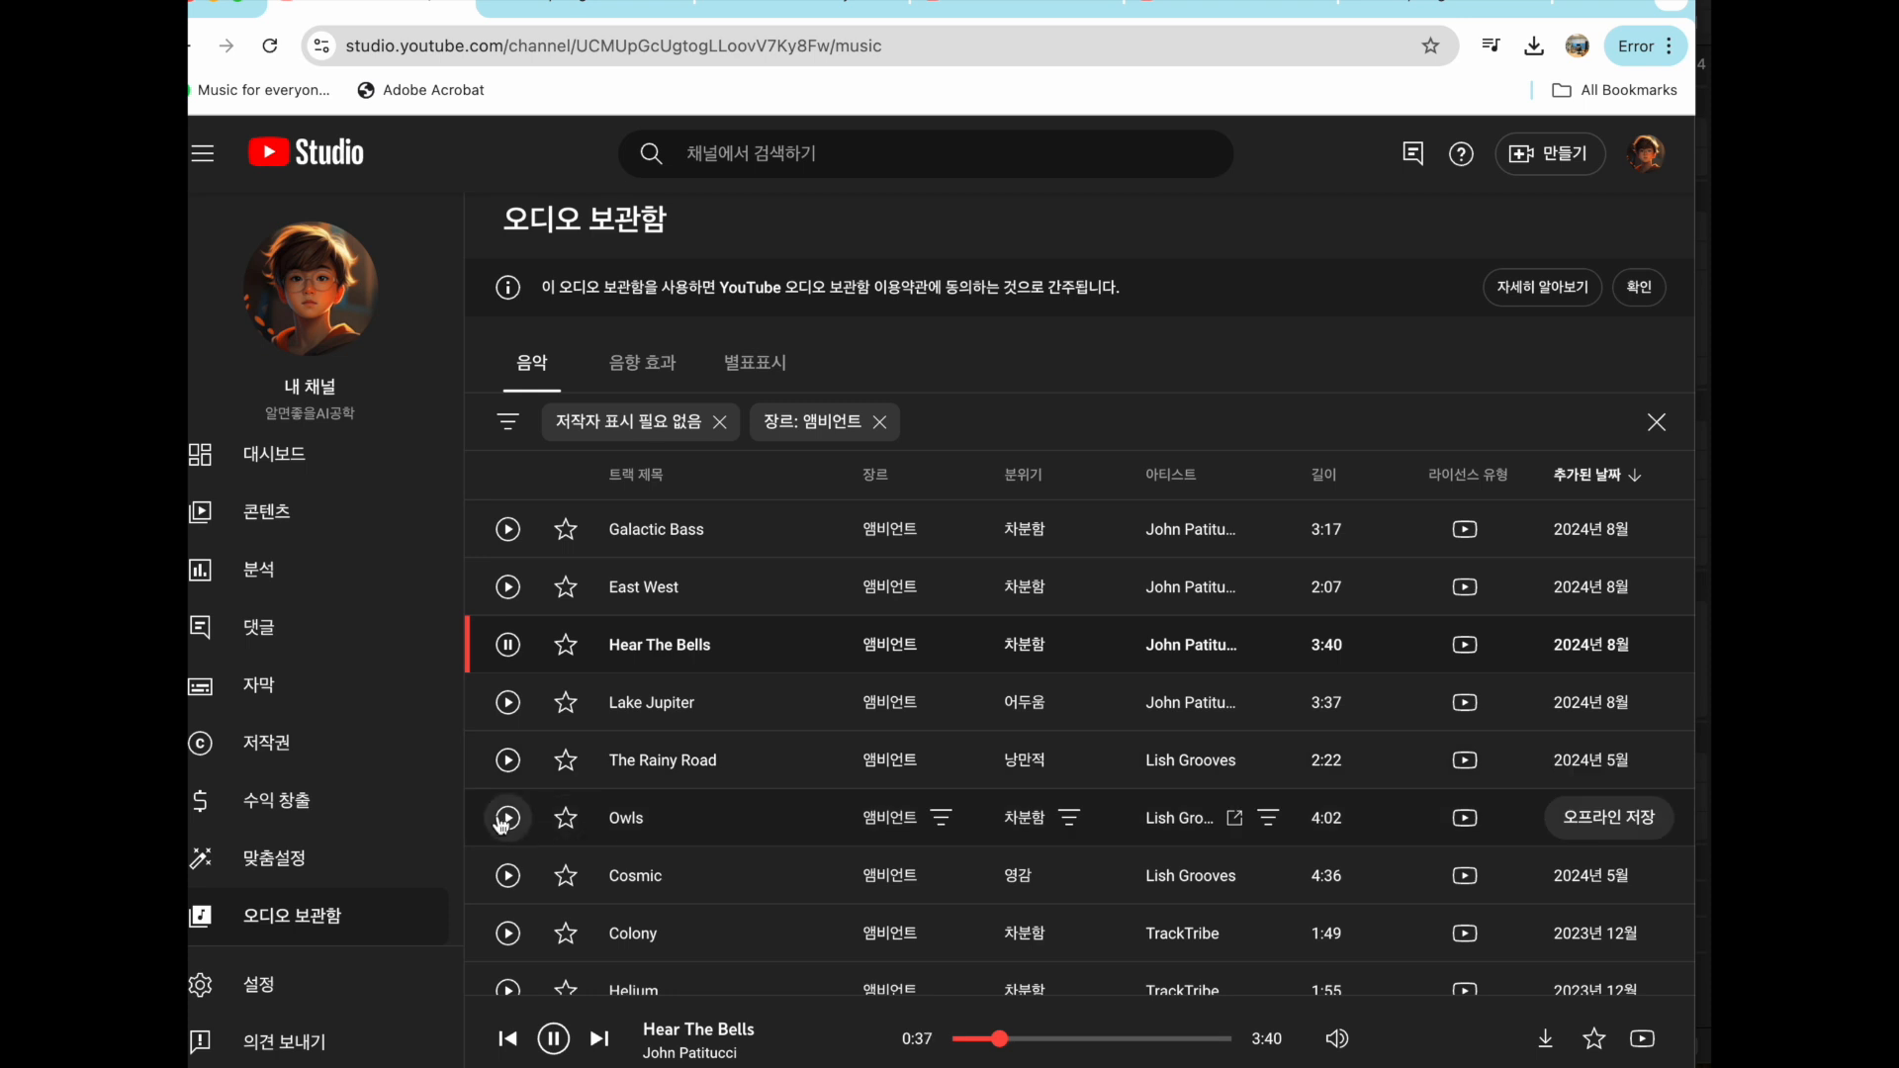
click(507, 932)
scroll(514, 851, down, 2)
scroll(594, 751, down, 1)
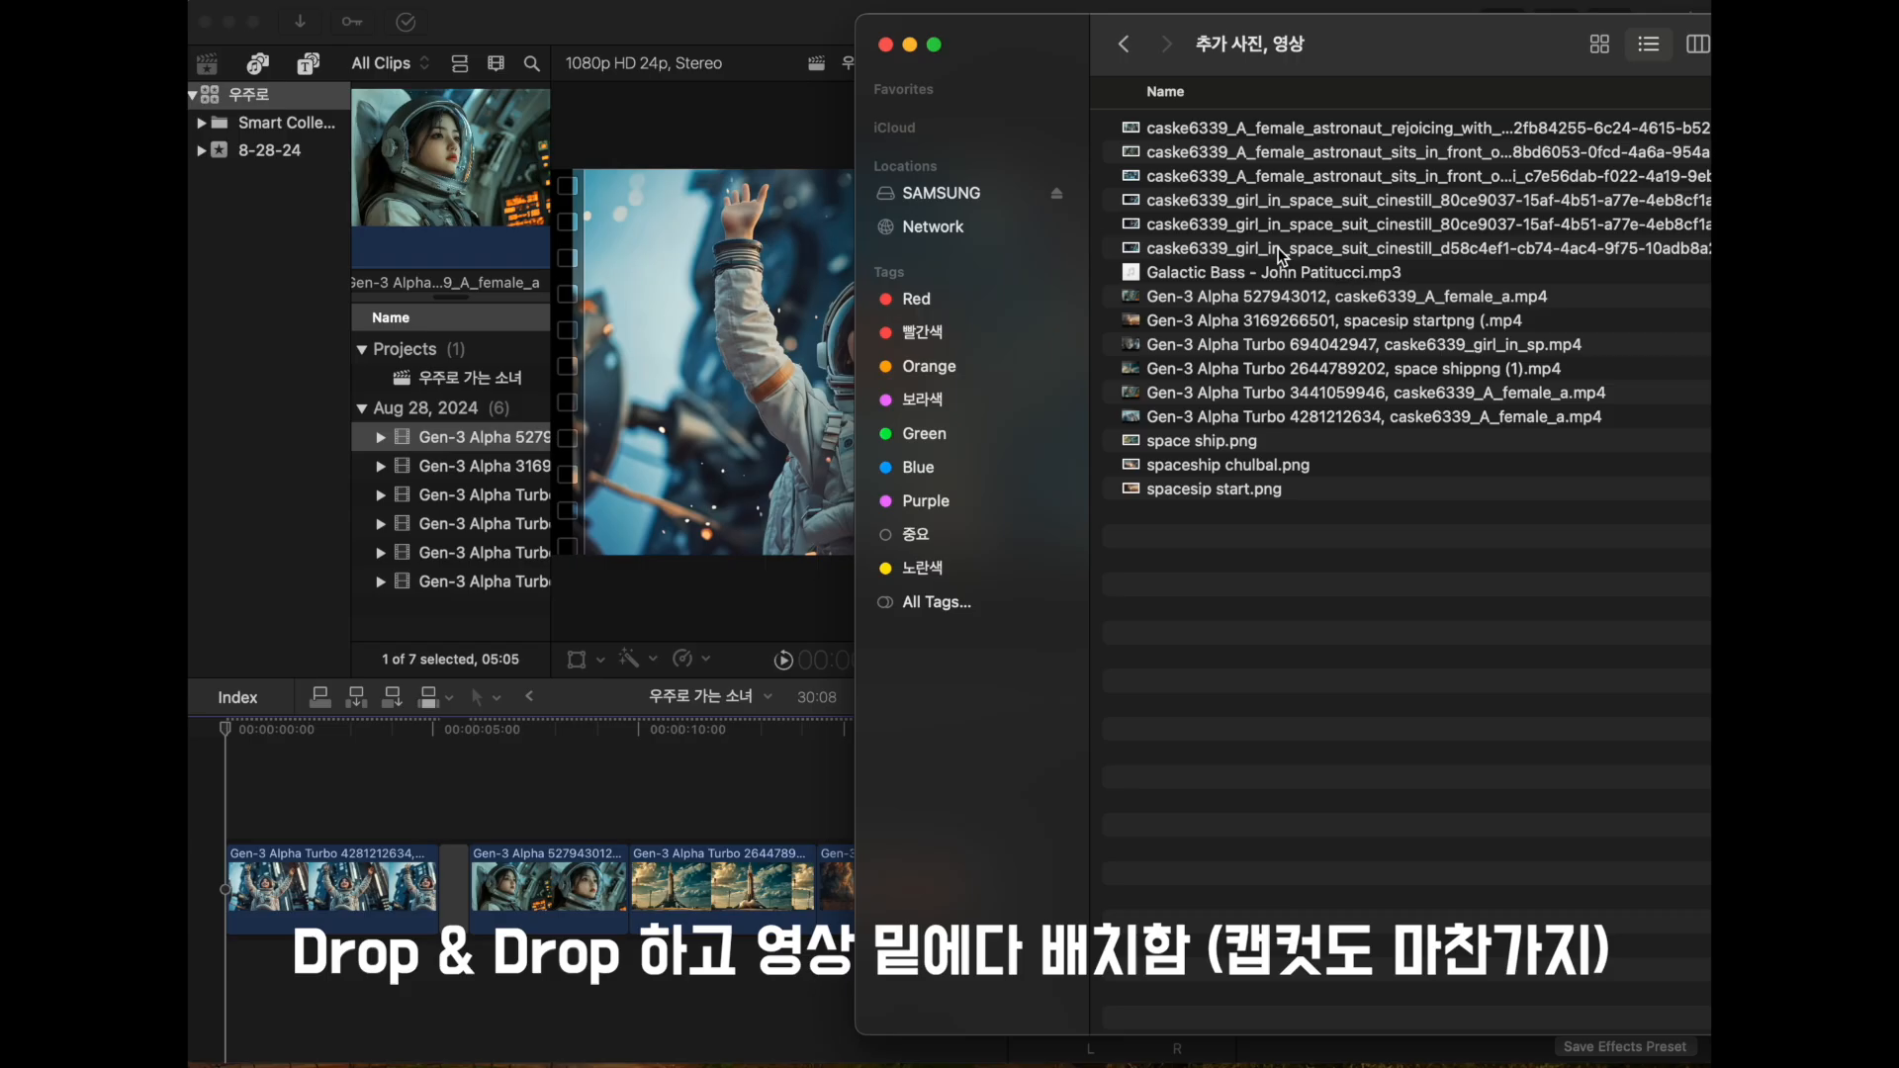
- Place the Galactic Bass MP3 from the 추가 사진, 영상 folder beneath the video clips at the timeline's start and play it
click(1284, 275)
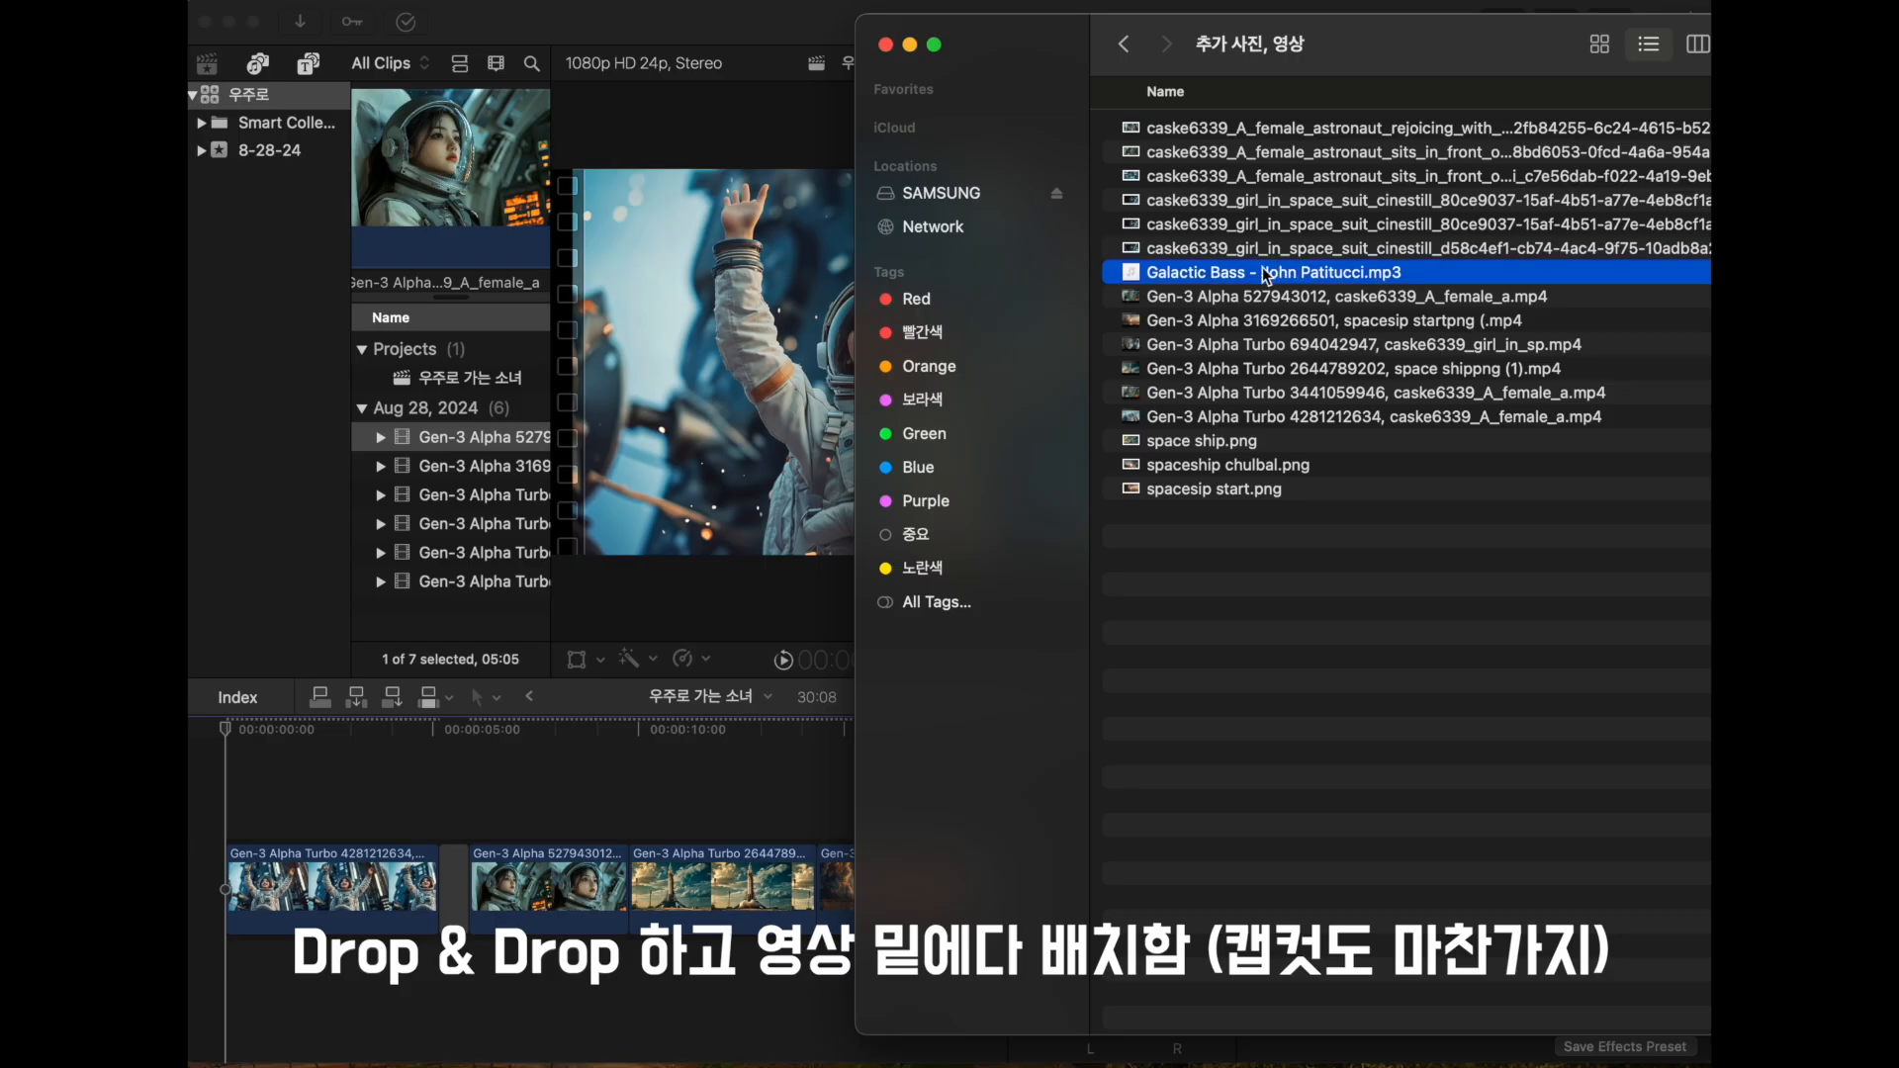
drag(1266, 277, 226, 990)
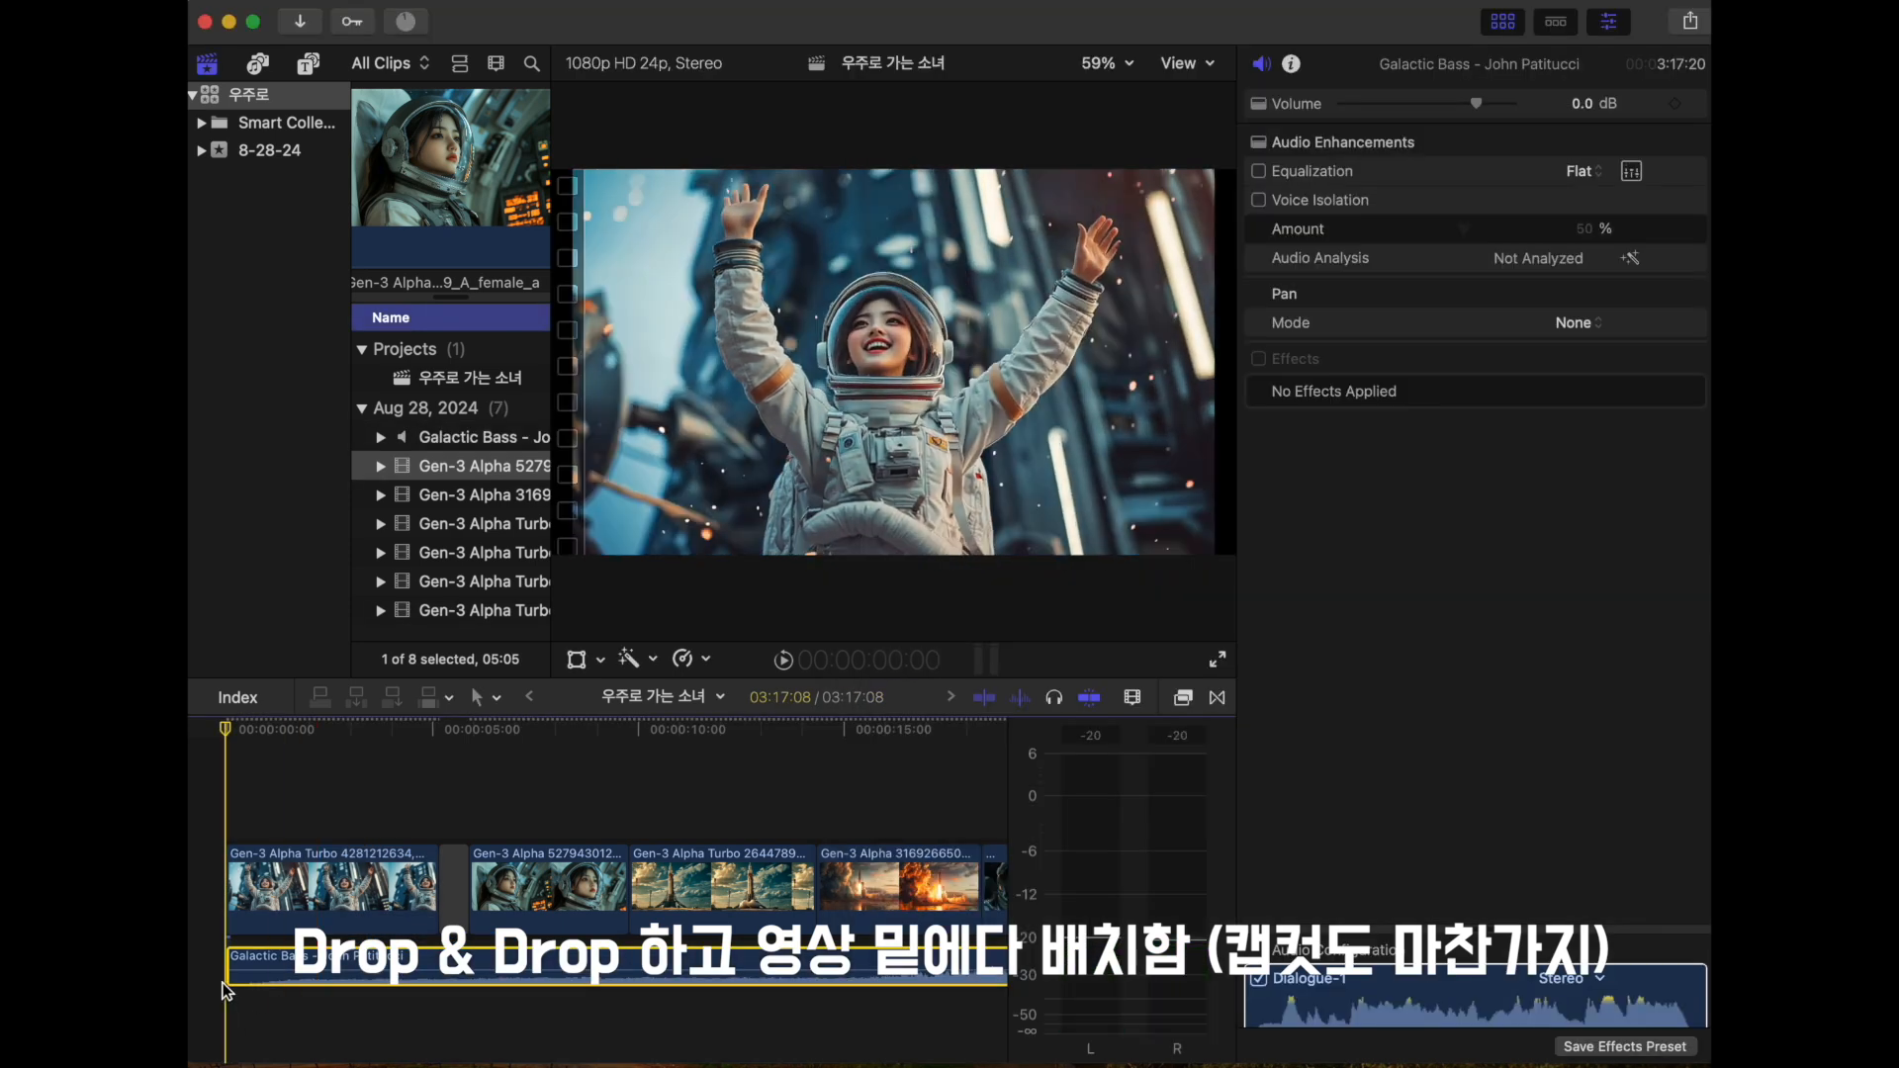
key(space)
scroll(364, 996, right, 3)
scroll(364, 997, left, 3)
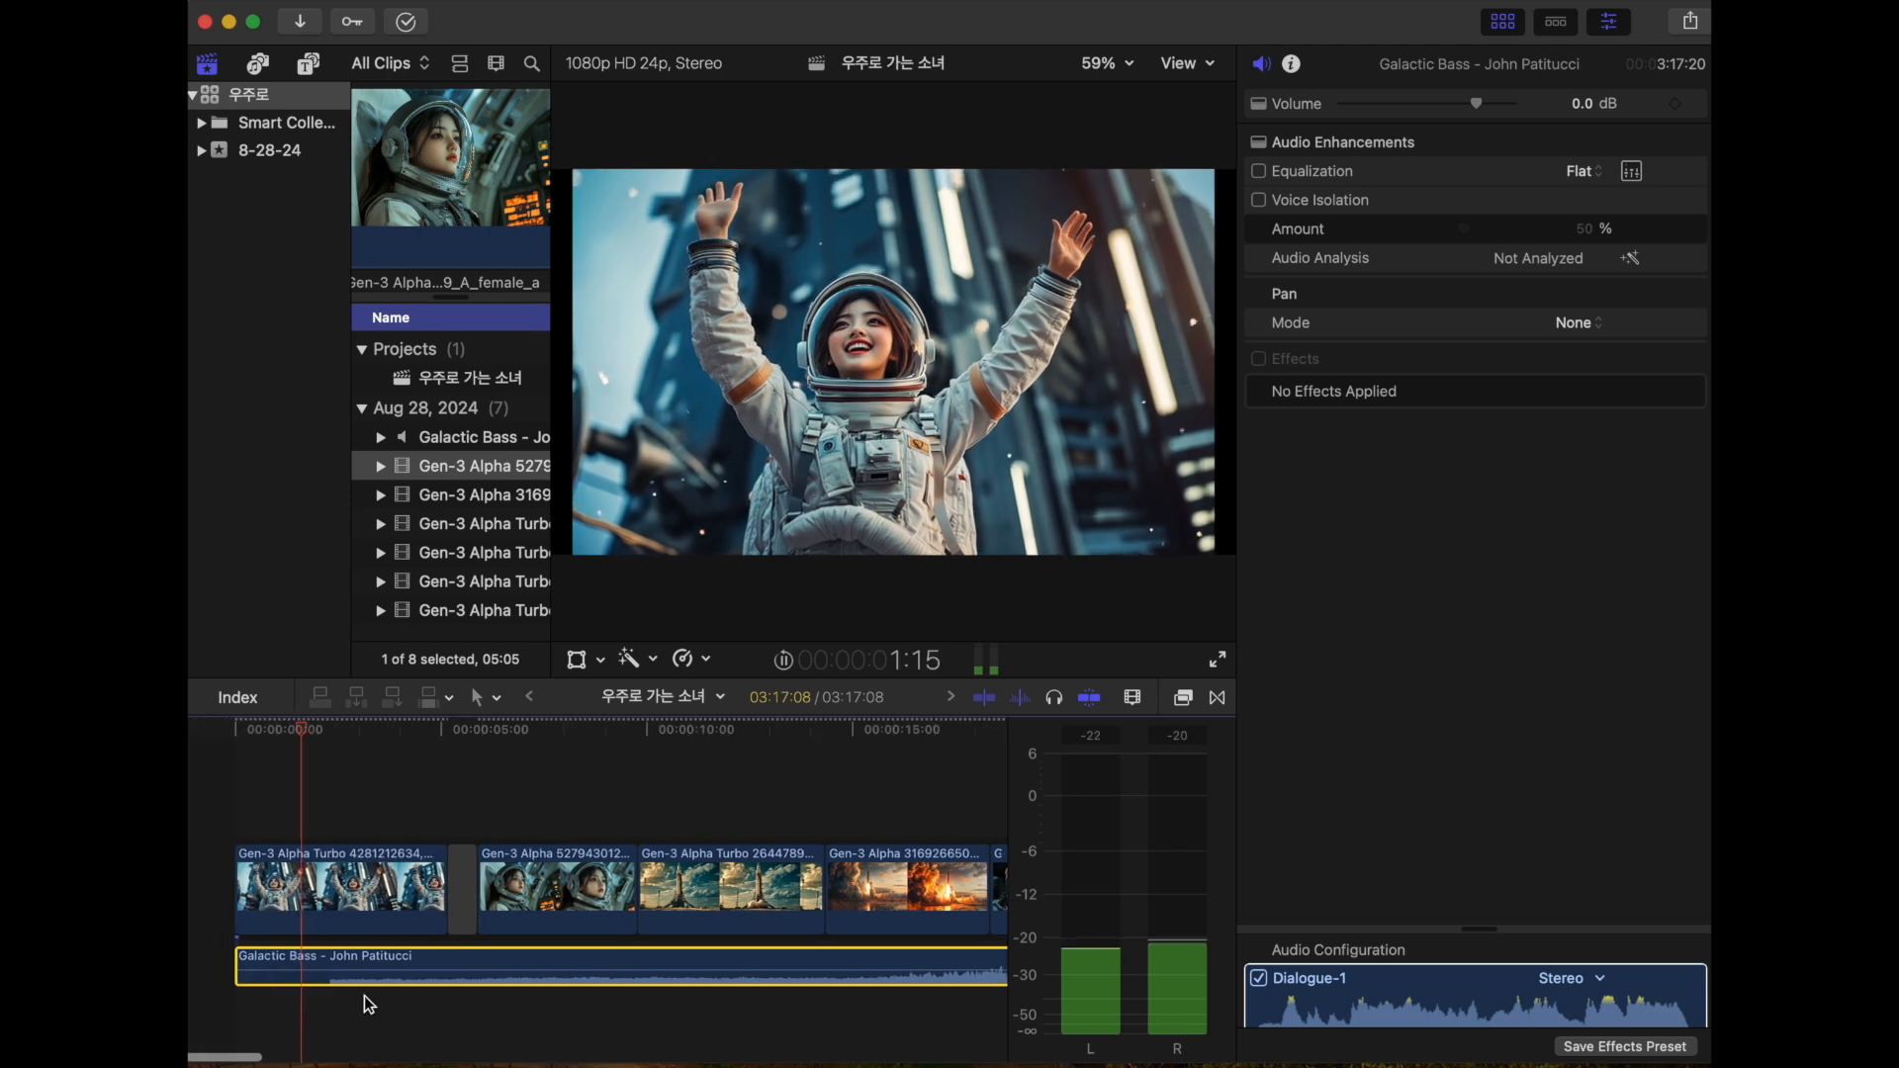
scroll(363, 995, right, 1)
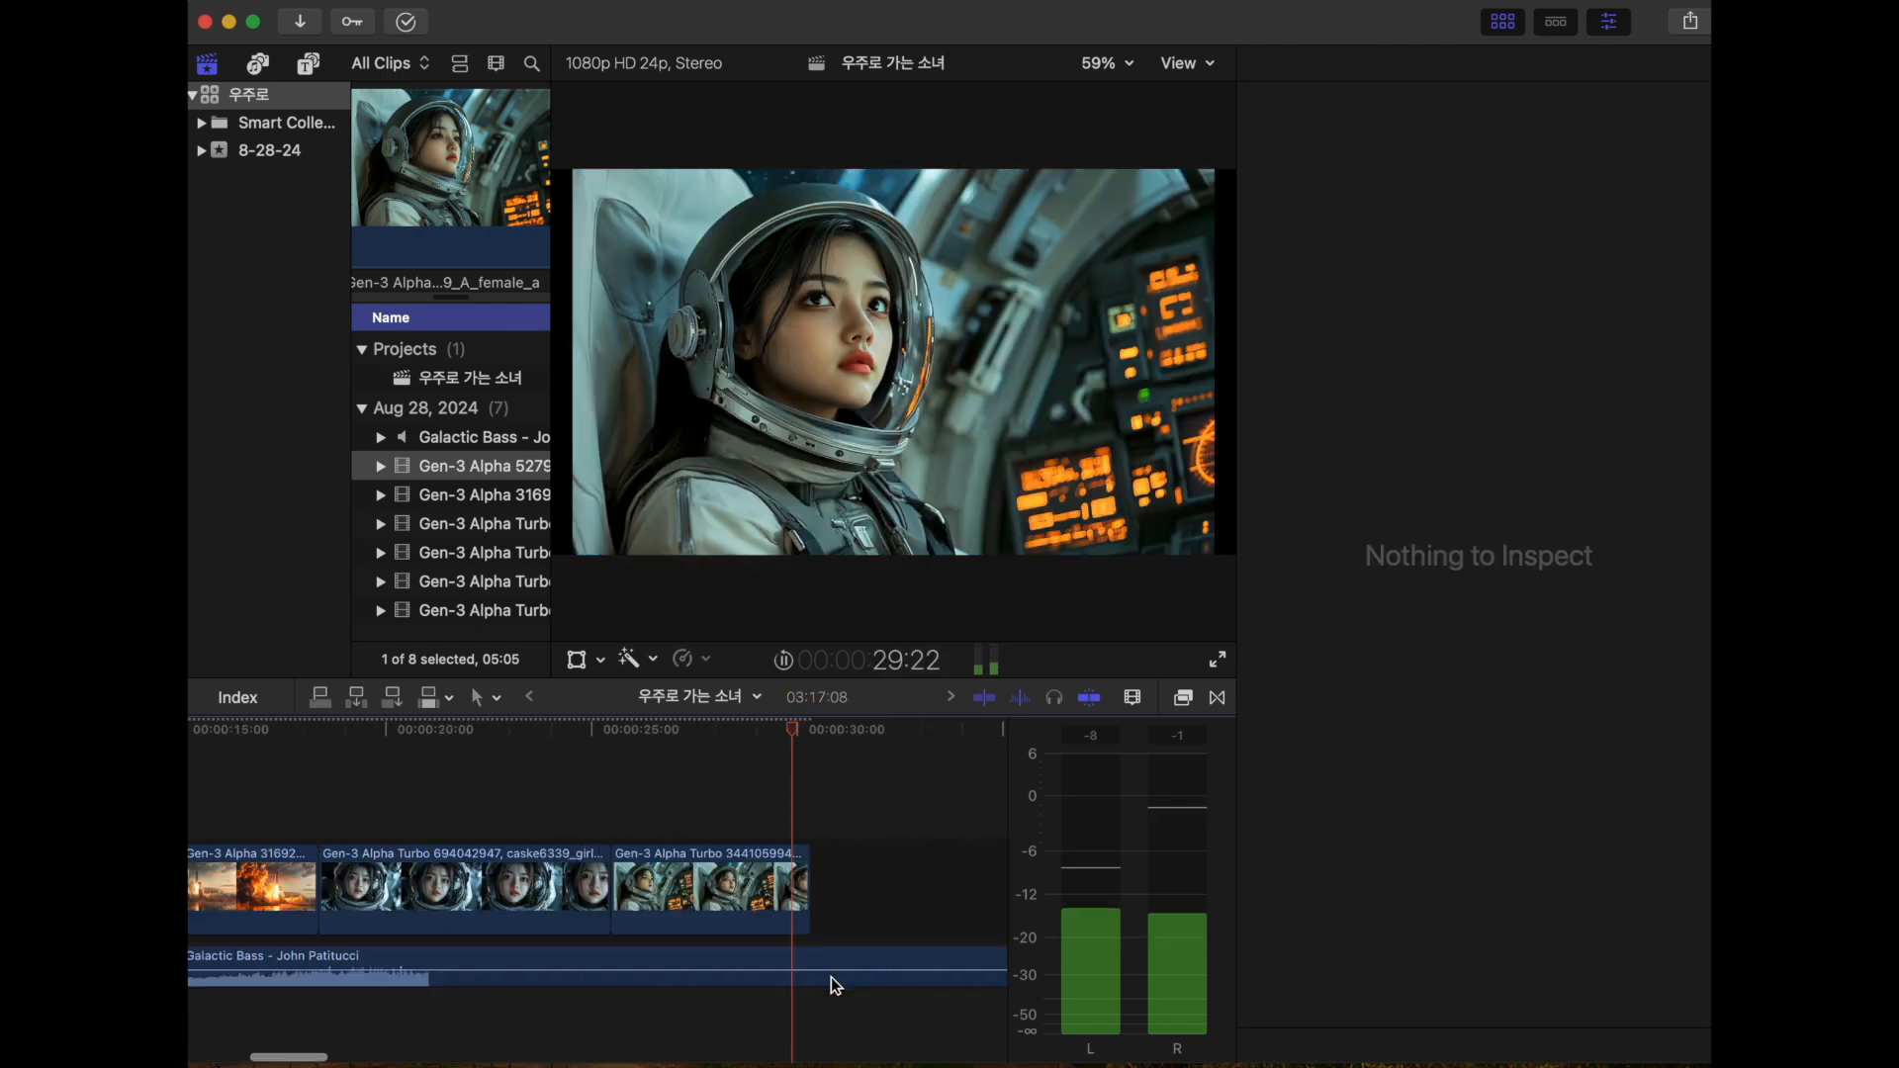
- Trim the Galactic Bass music to end with the last video clip at 30:08 and add a short fade-out at its end
click(818, 962)
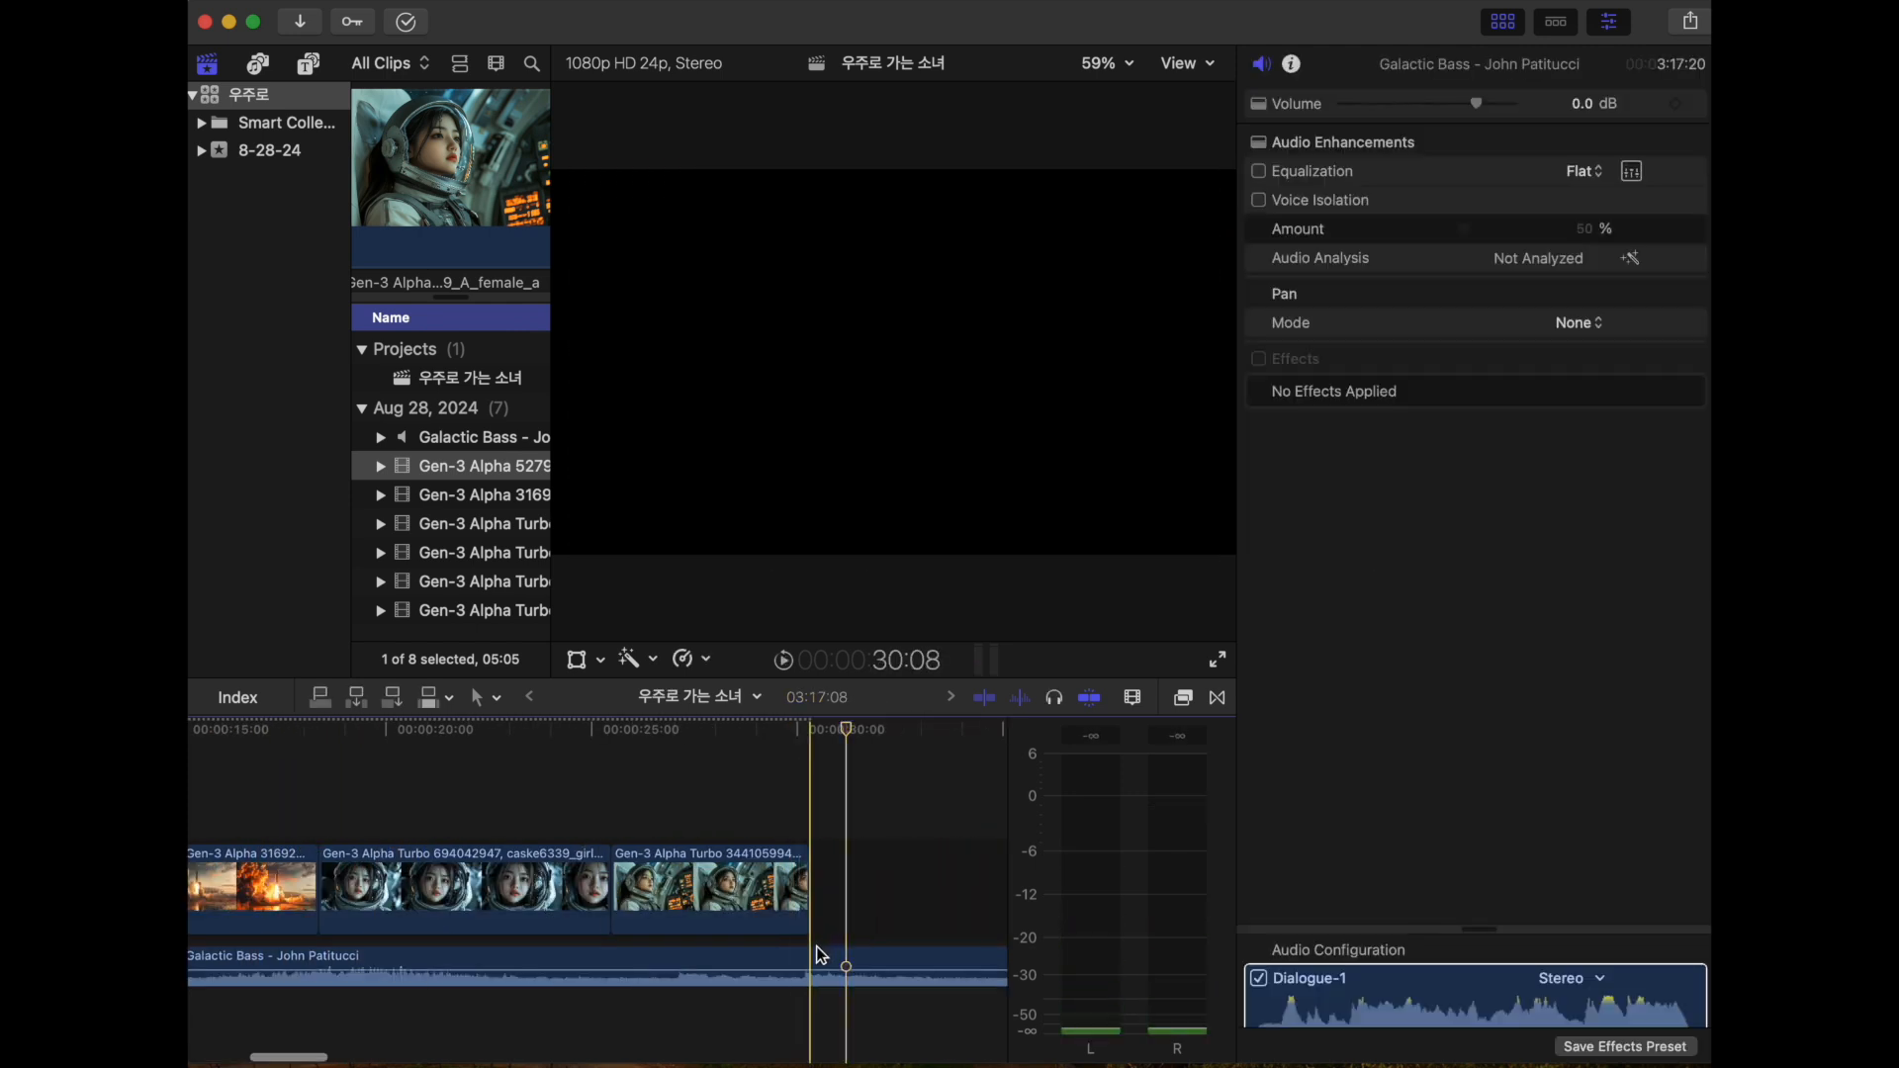
key(alt+])
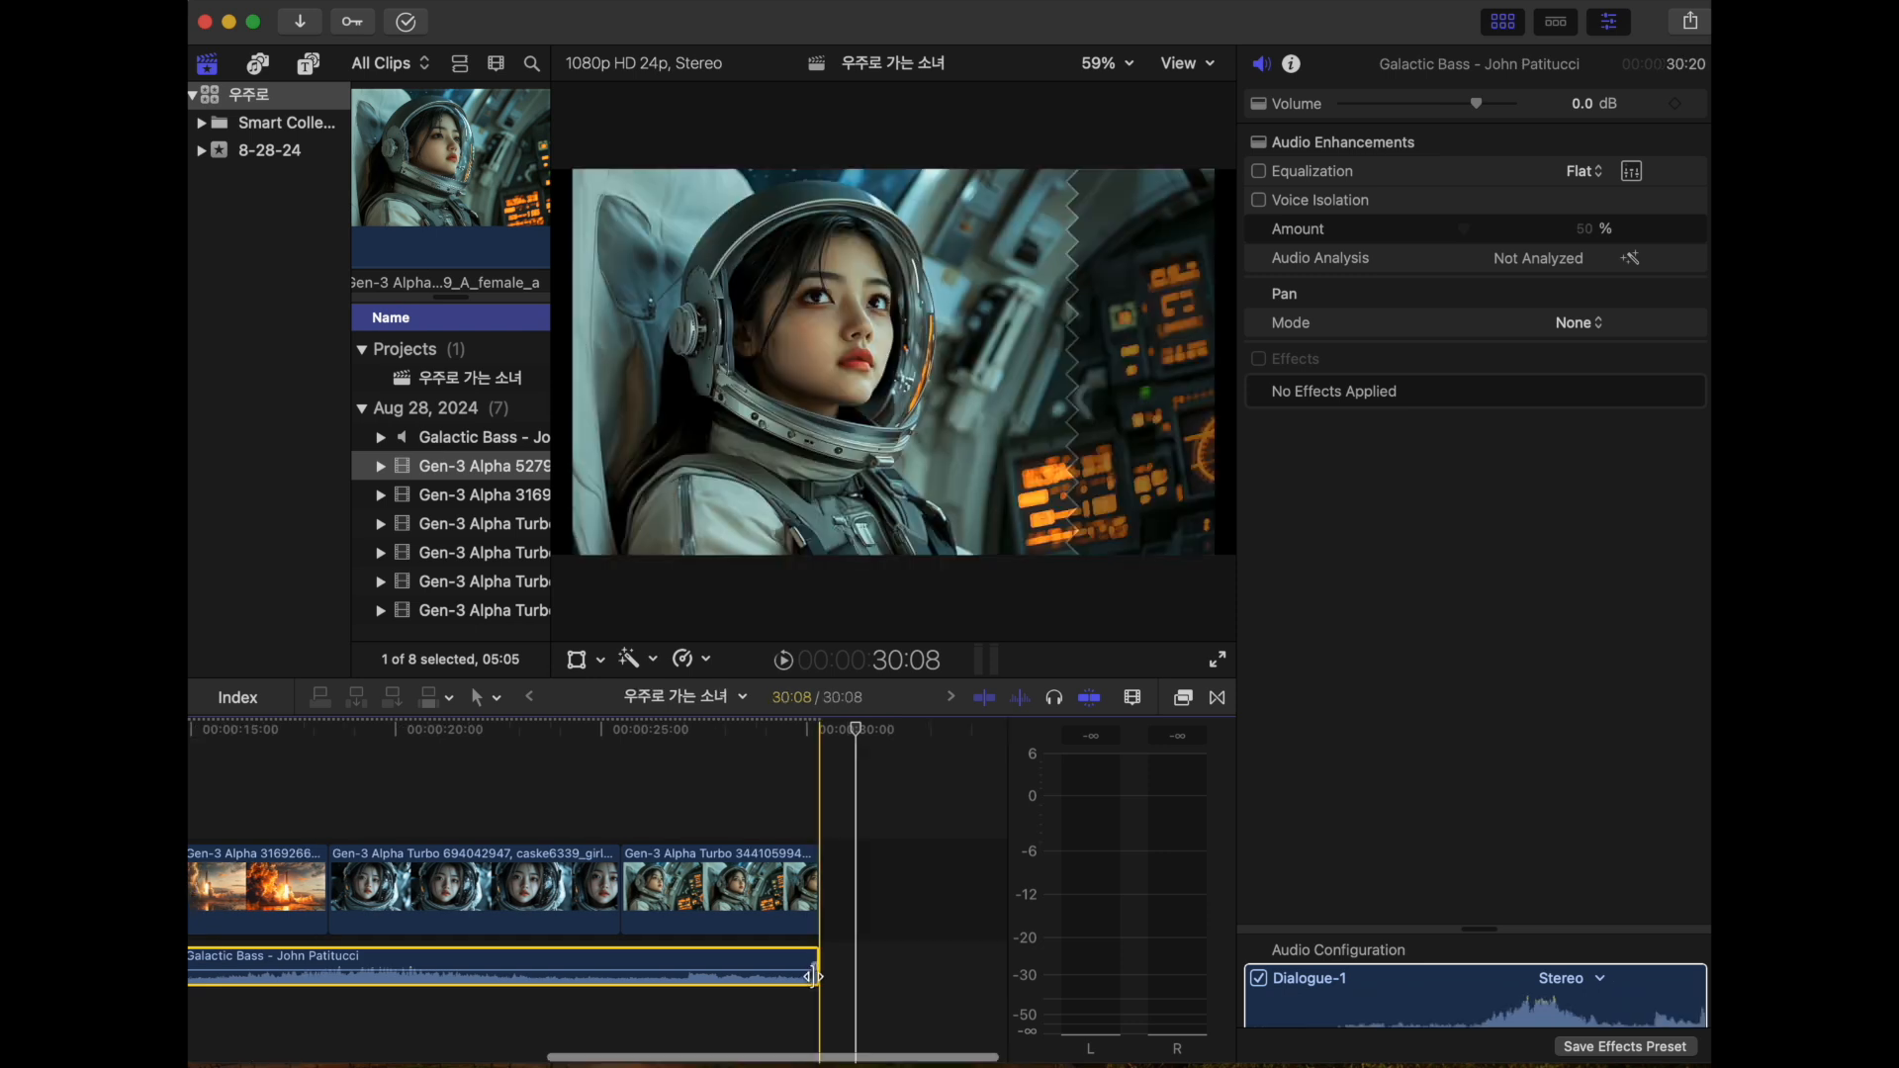
key(super+=)
key(super+=)
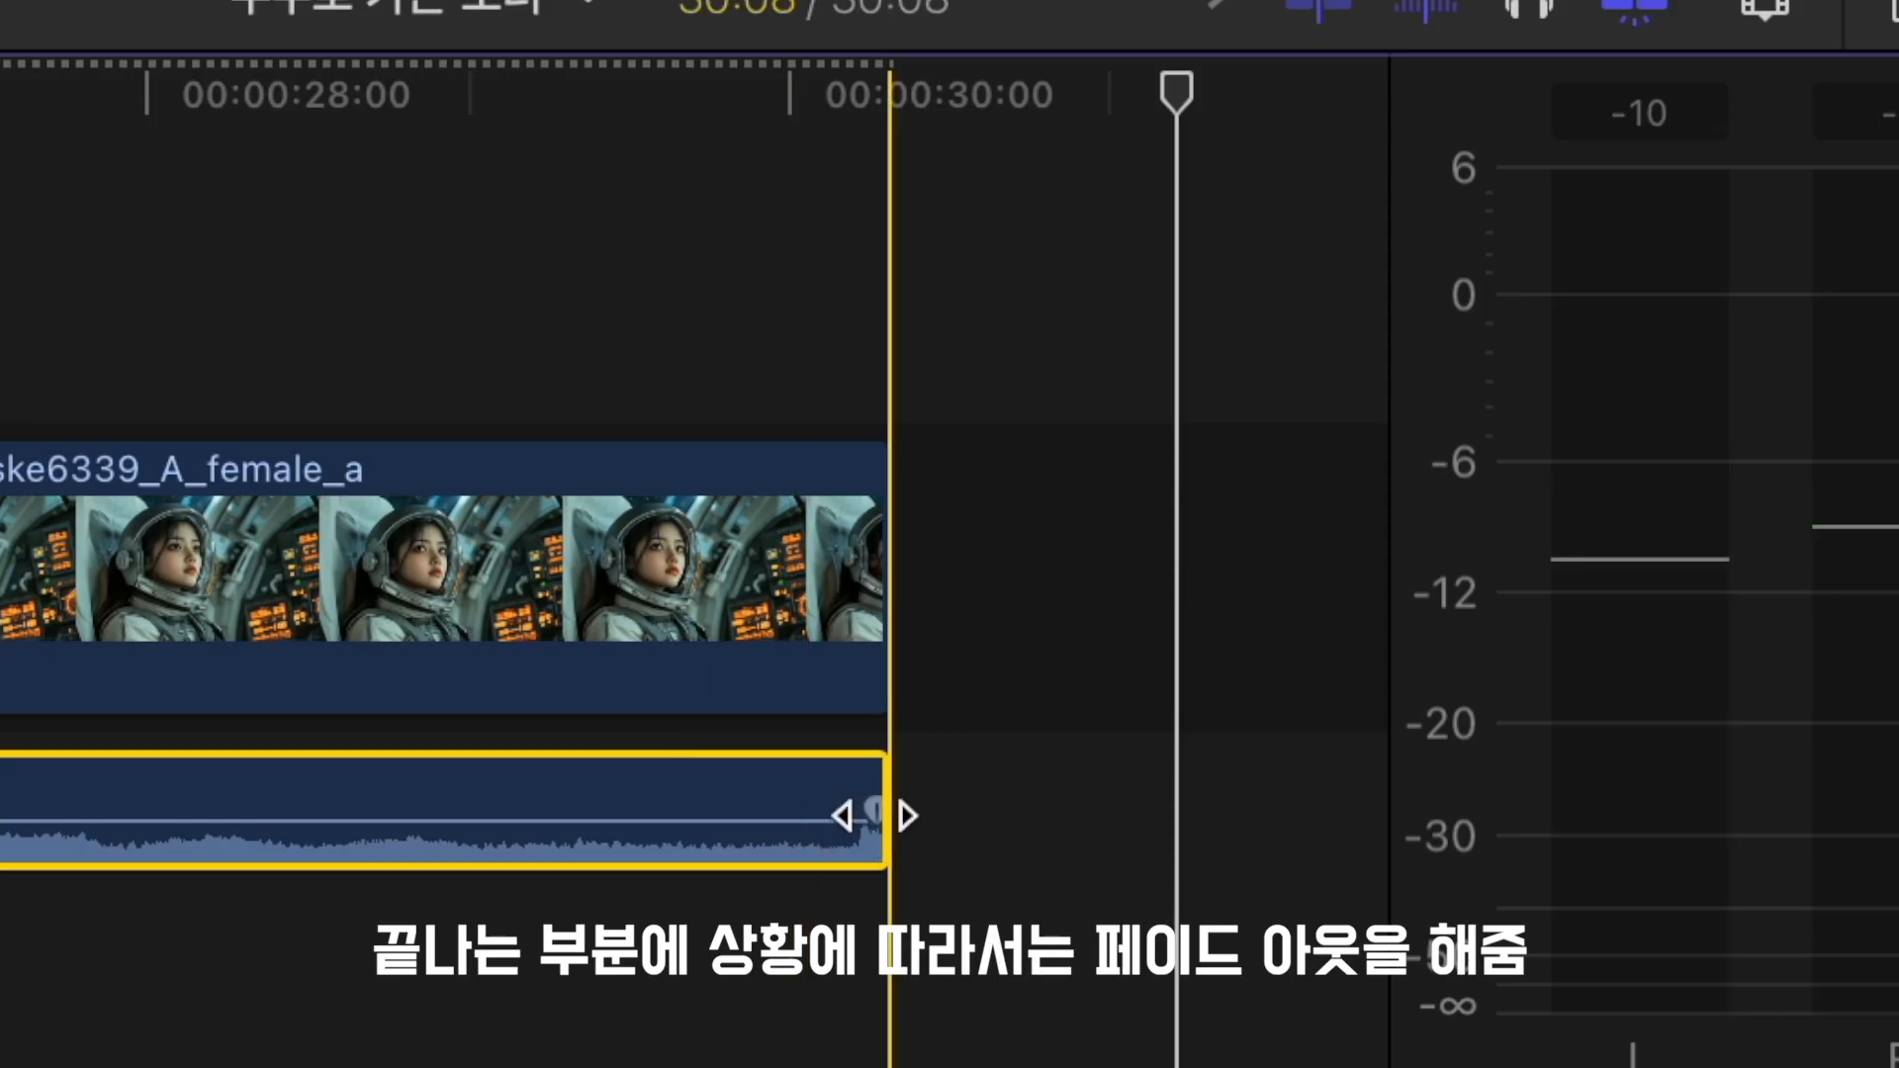
drag(876, 813, 704, 807)
click(799, 976)
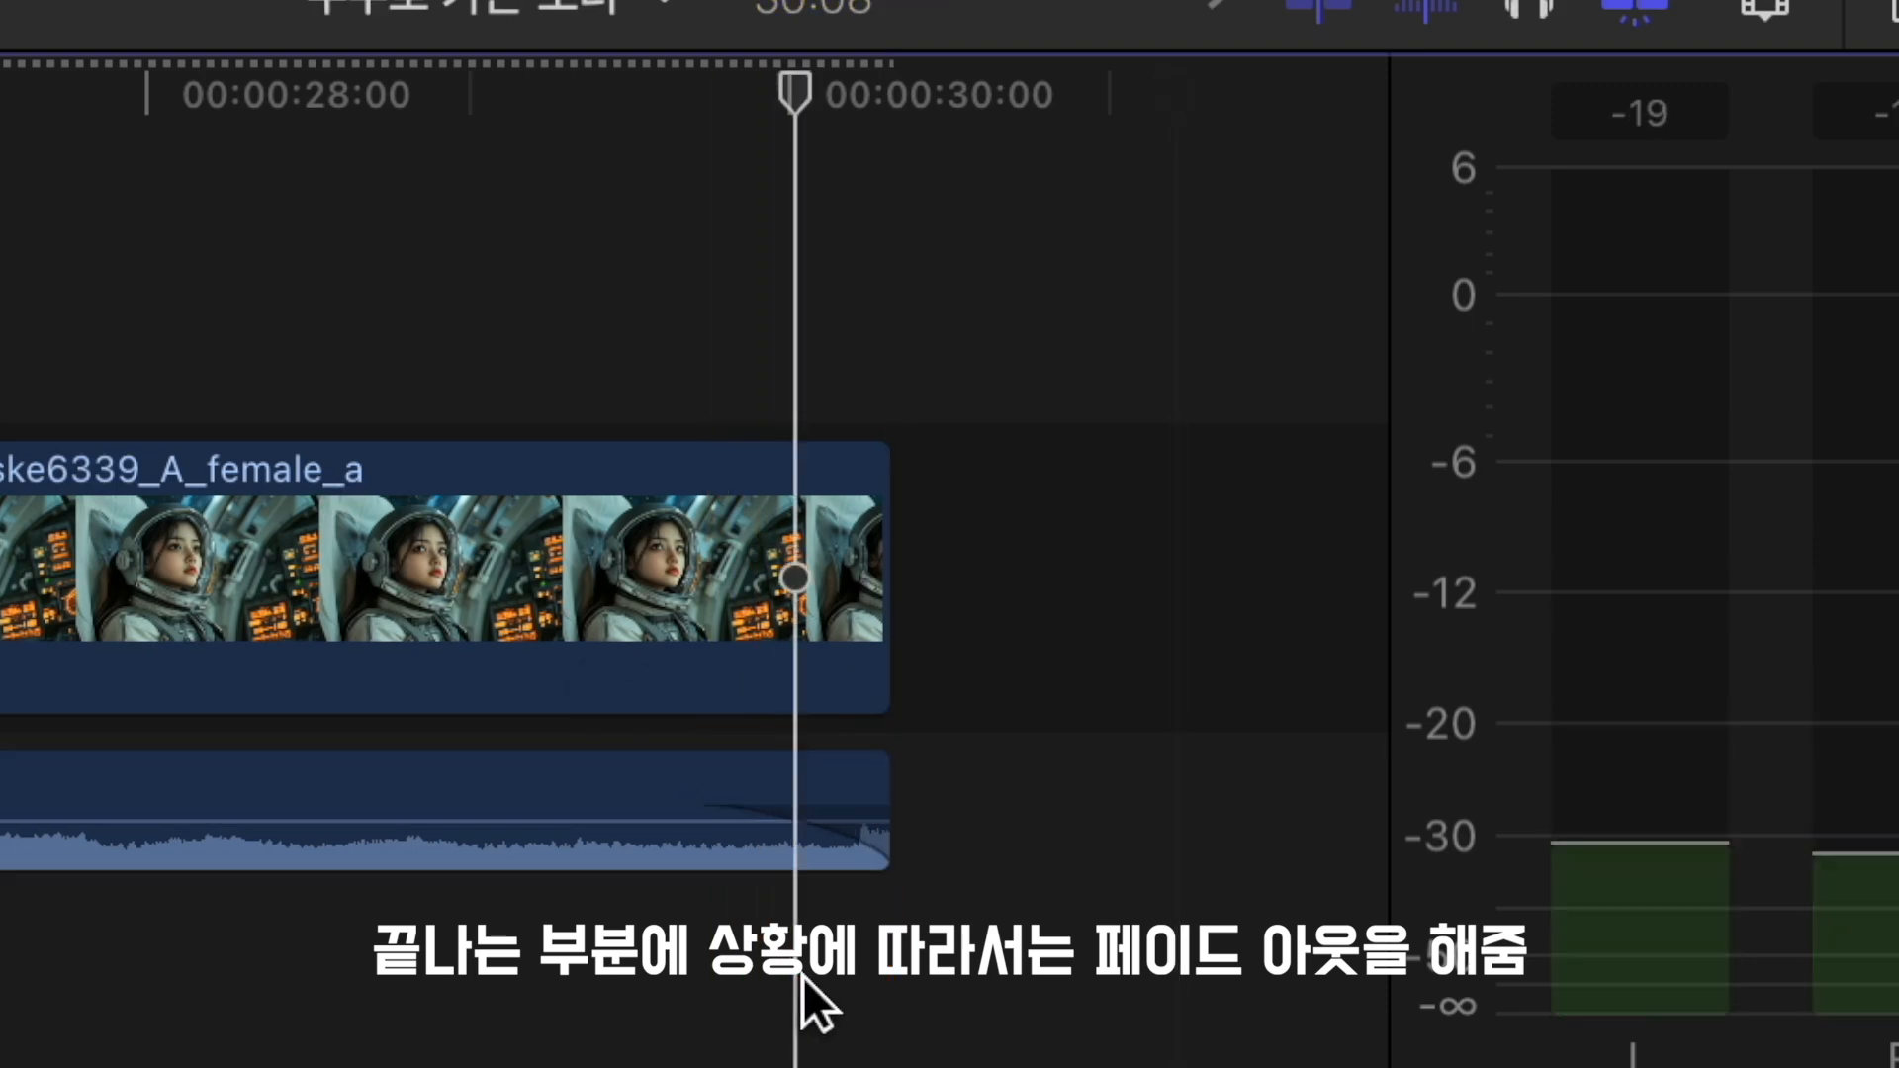
key(space)
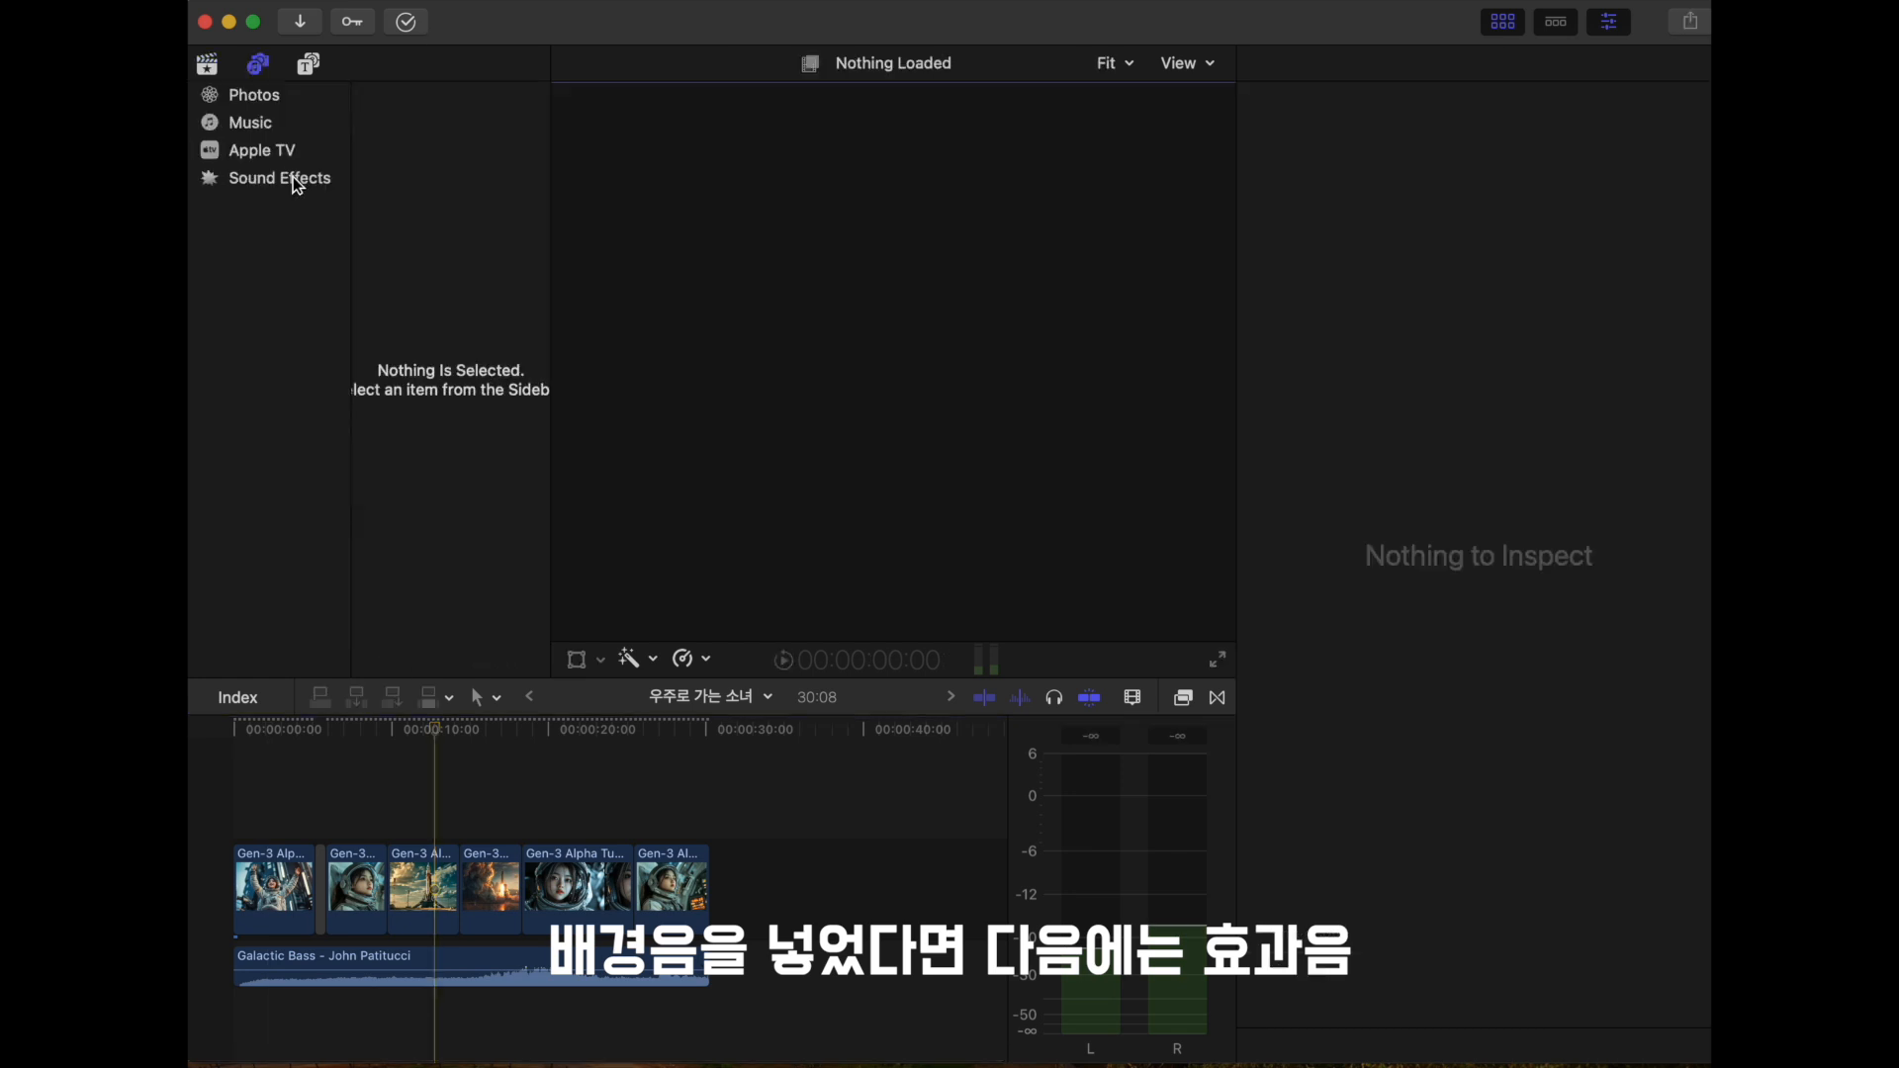
- Search the sound effects for "space", preview the matches and place Space Ship Interior beneath the start of the astronaut close-up clip
click(267, 178)
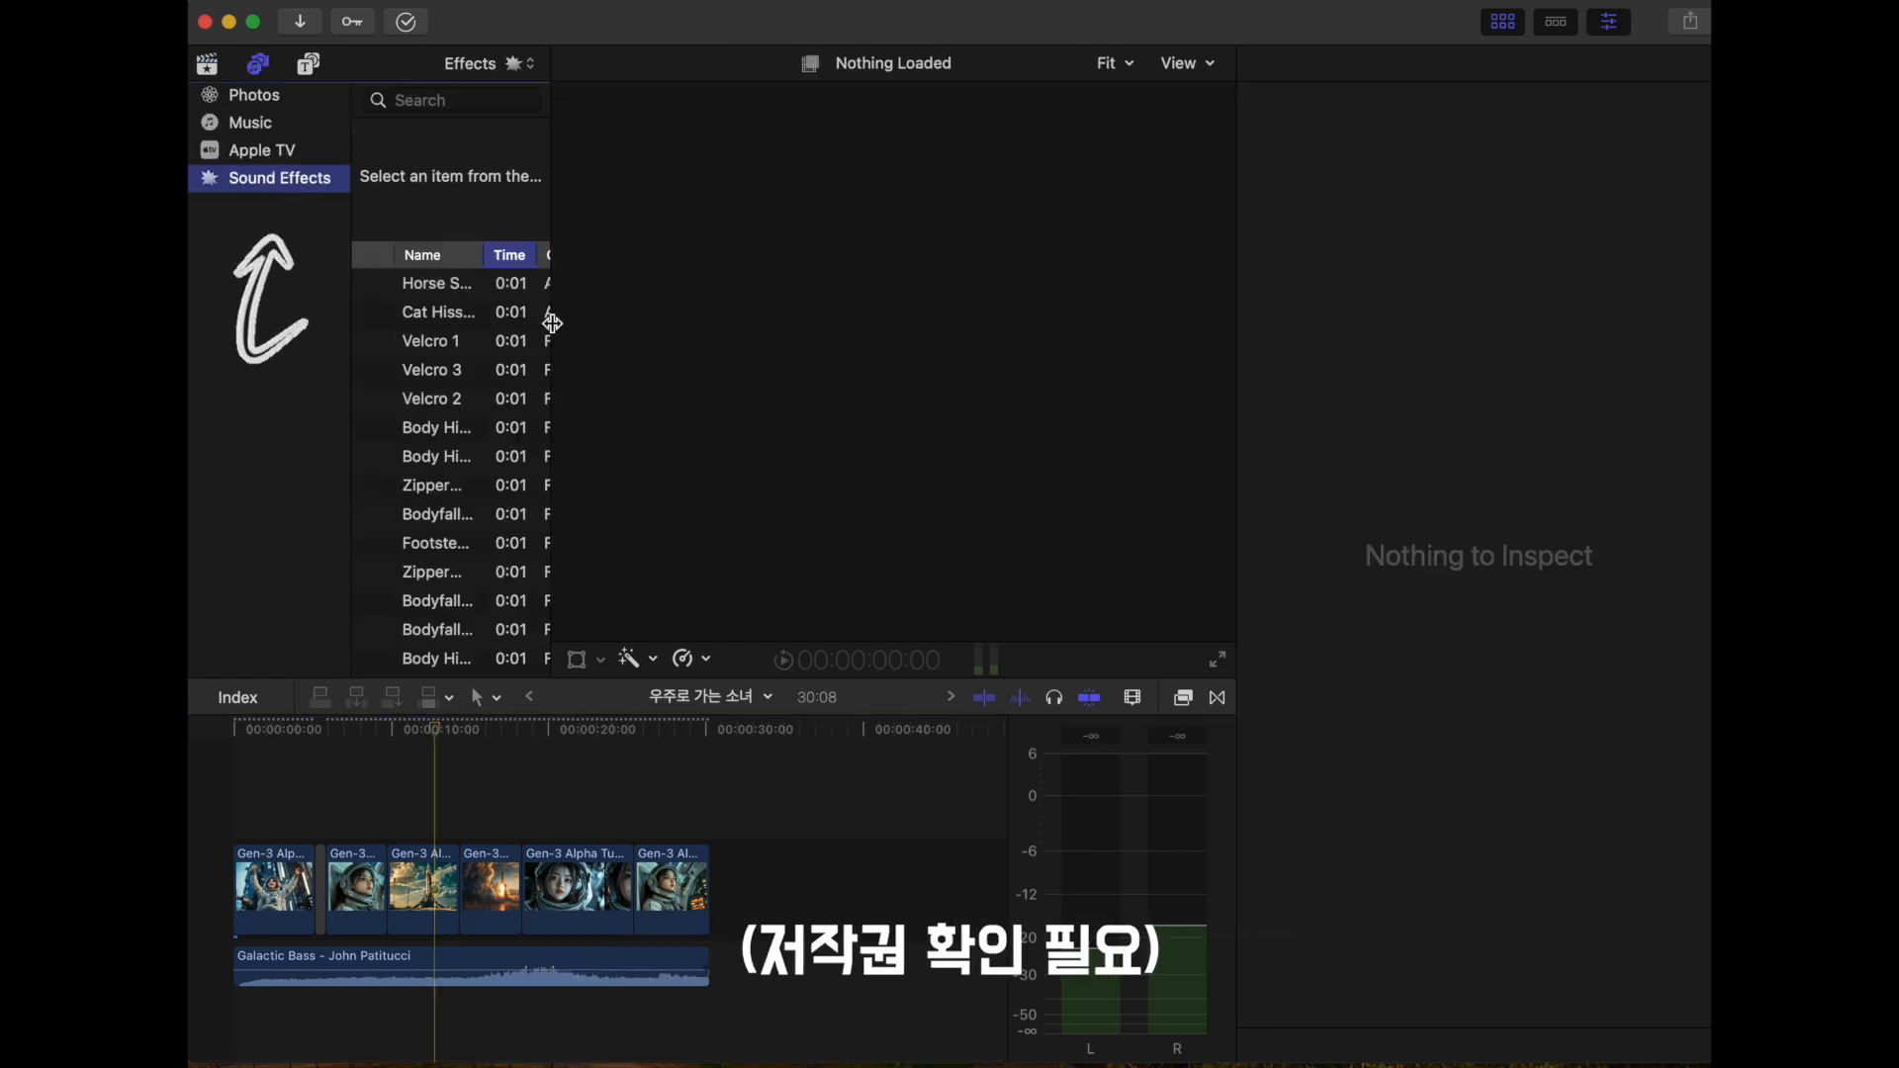
drag(551, 324, 647, 316)
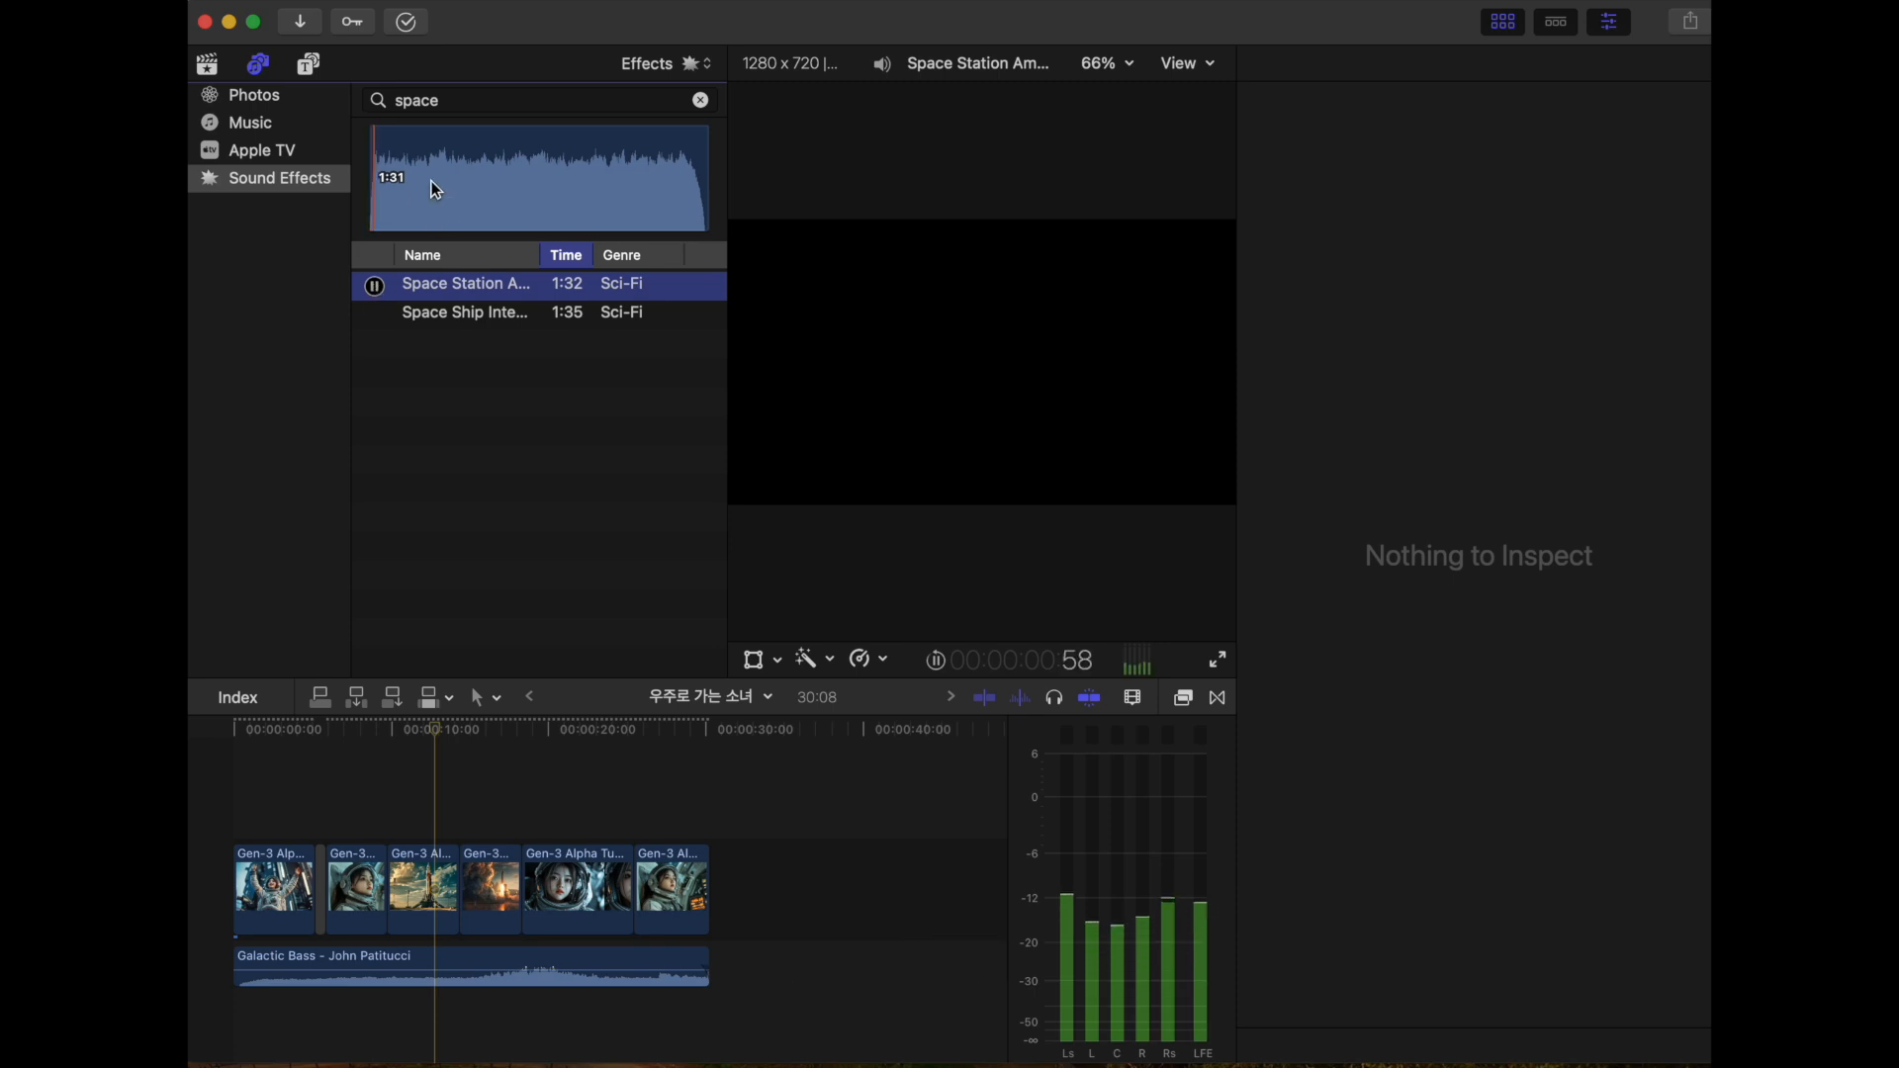
click(412, 145)
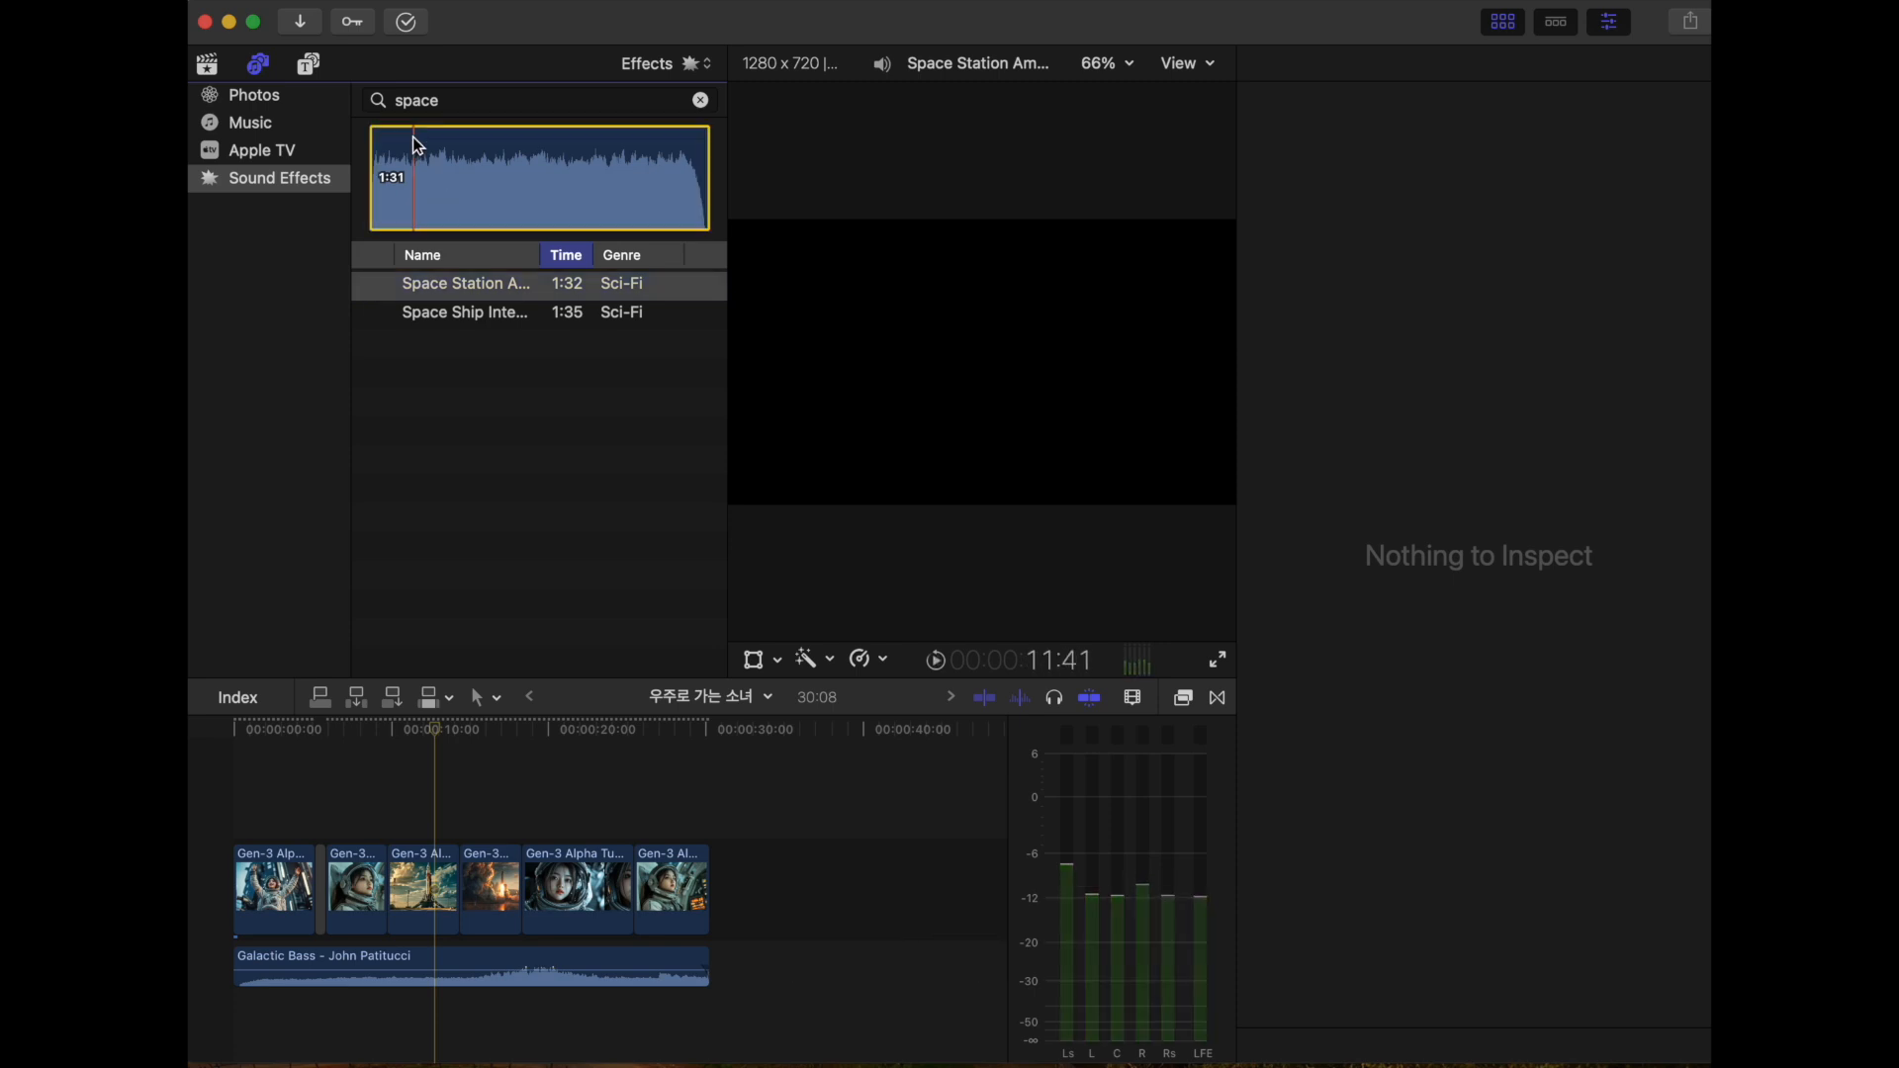
click(374, 288)
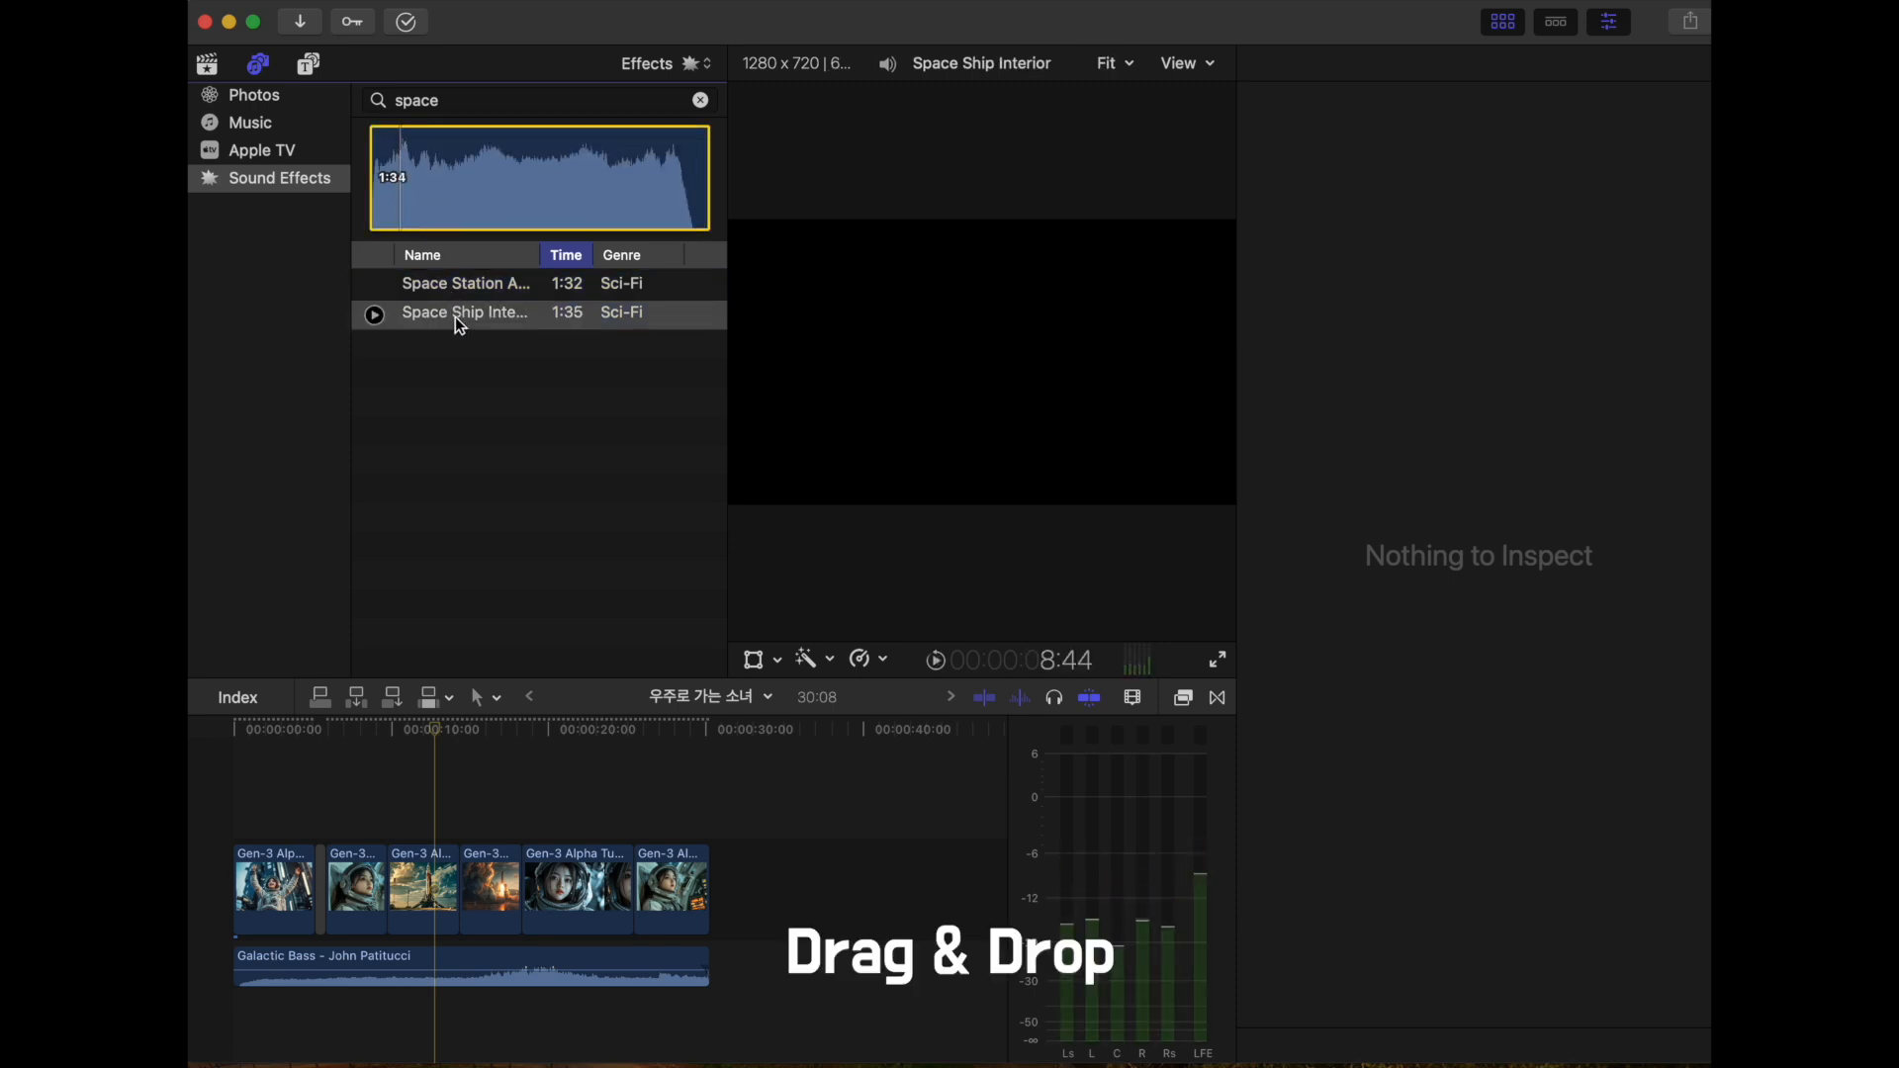
drag(455, 316, 537, 1016)
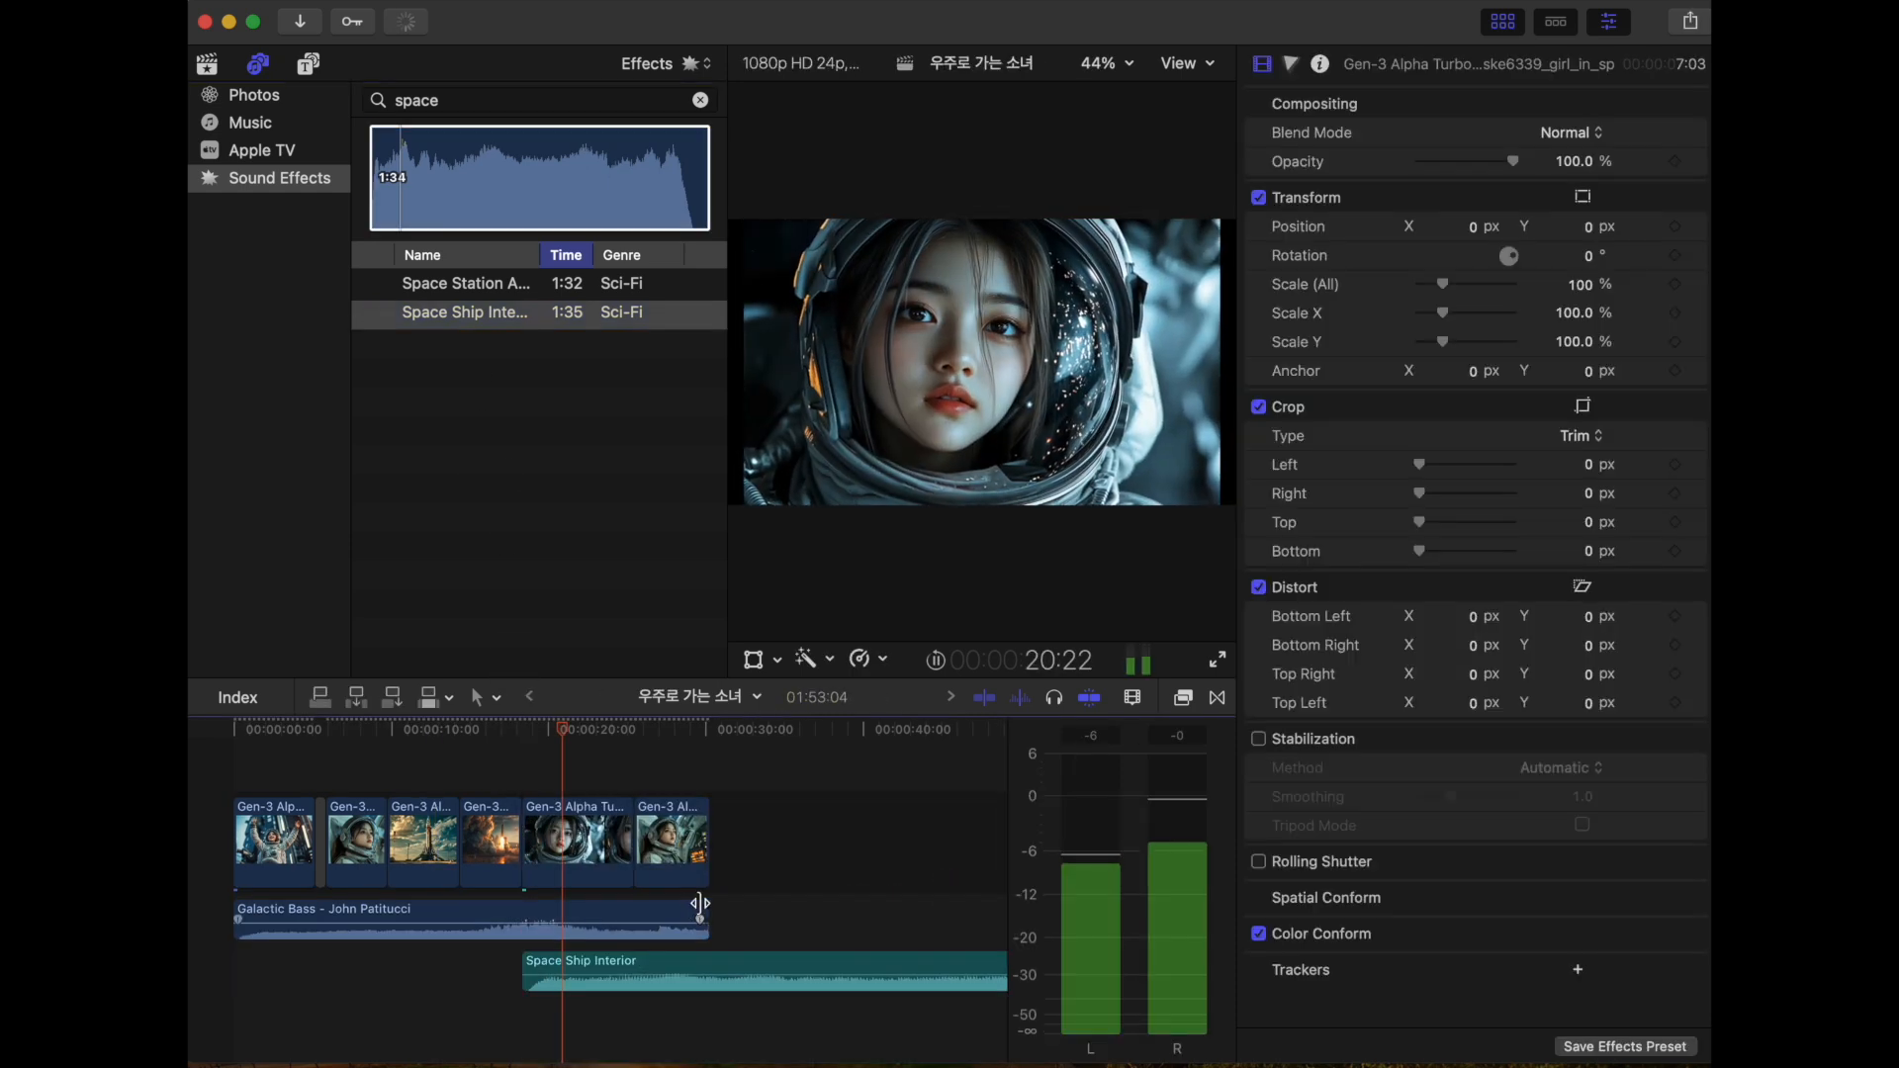
- Try ending the Galactic Bass music at the start of the rocket launch clip and play the result
drag(708, 905, 489, 920)
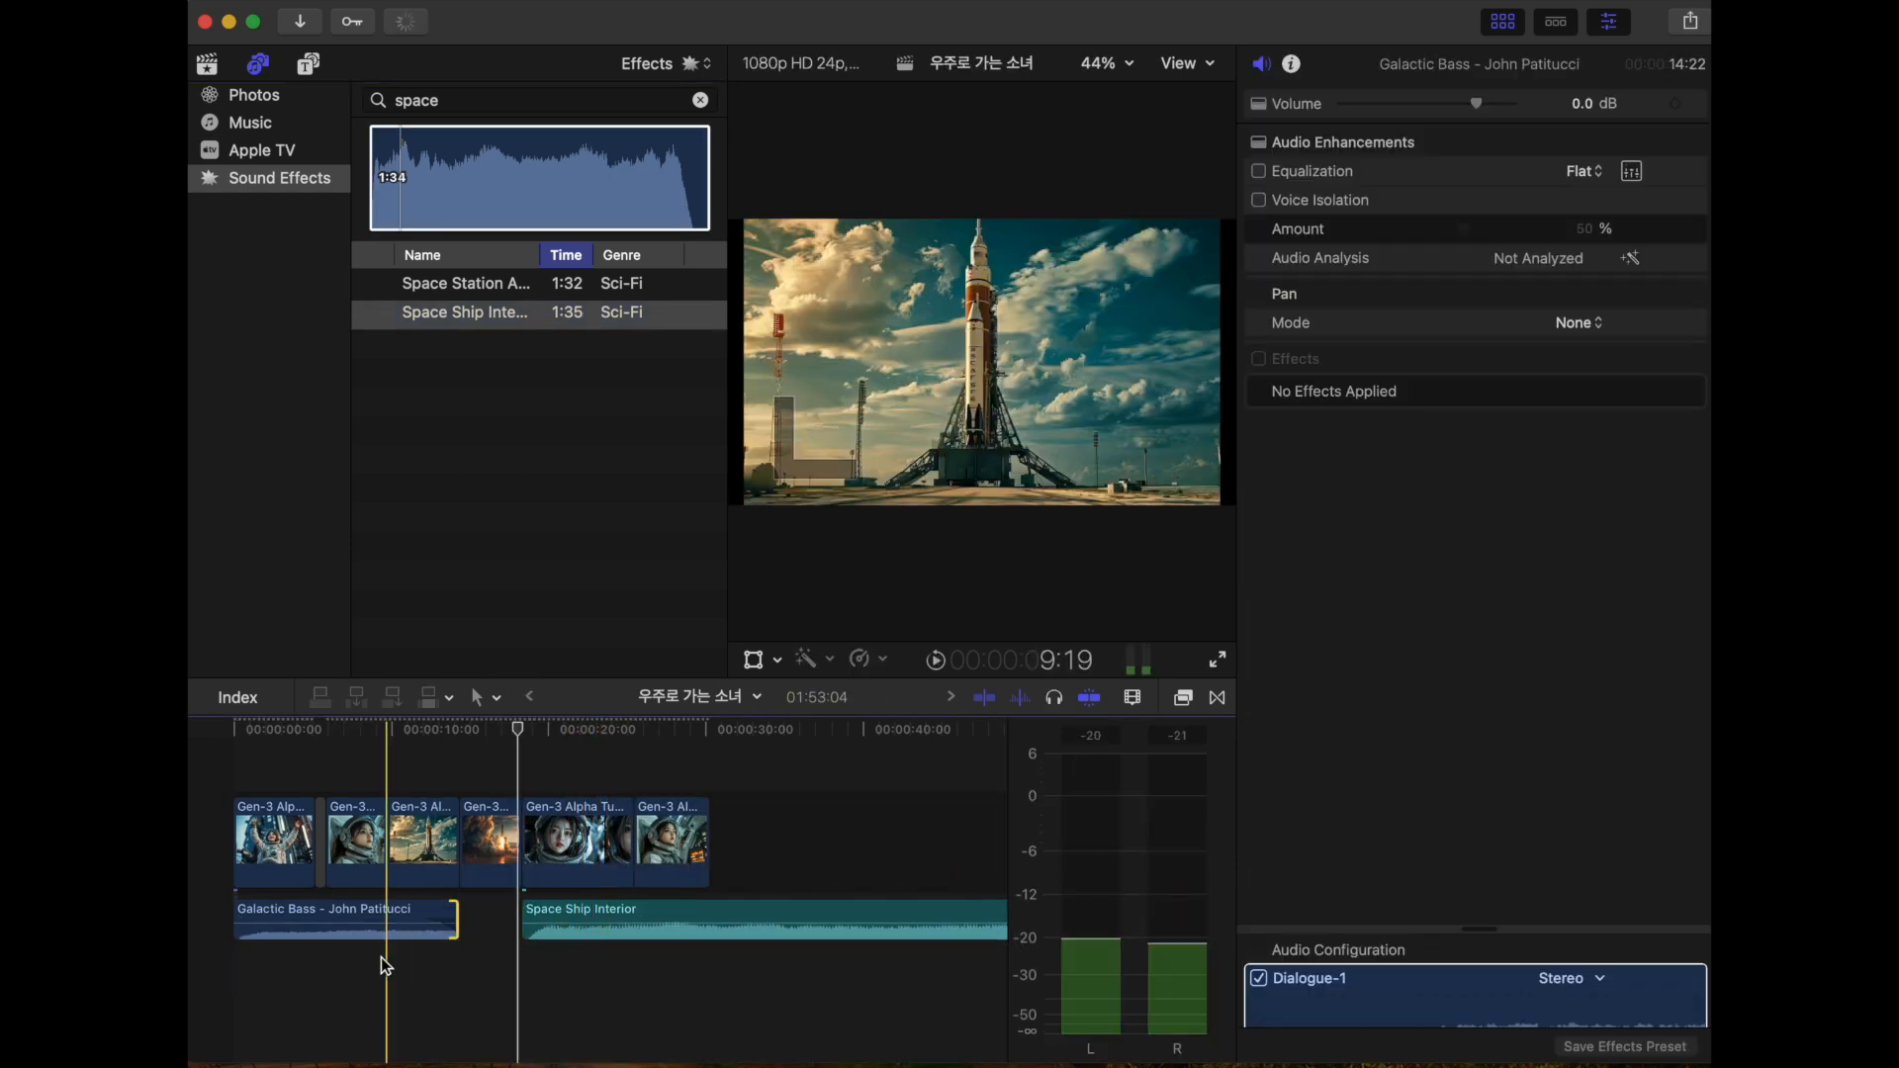
click(384, 959)
key(space)
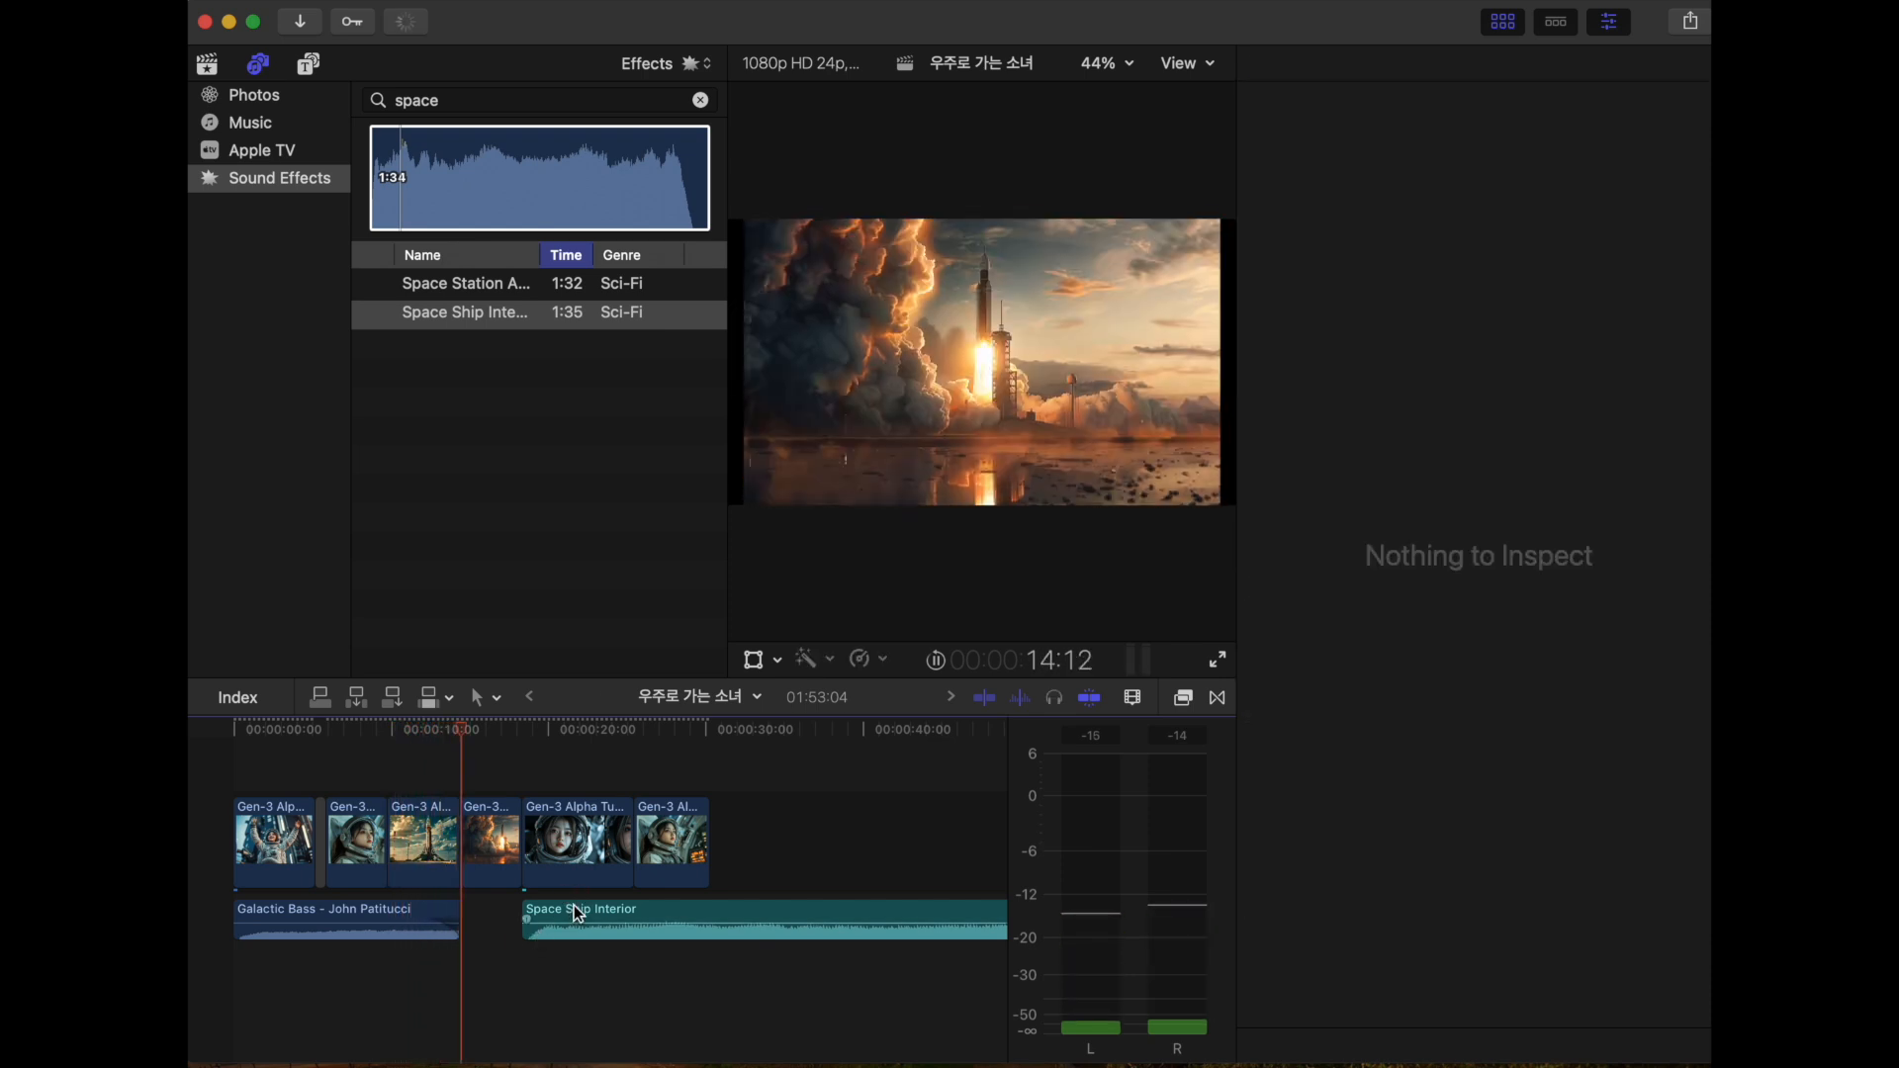
- Restore the Galactic Bass music to its full length and lower its volume to -11.0 dB
mouse_move(573, 911)
mouse_down()
mouse_move(508, 908)
mouse_move(591, 912)
mouse_up()
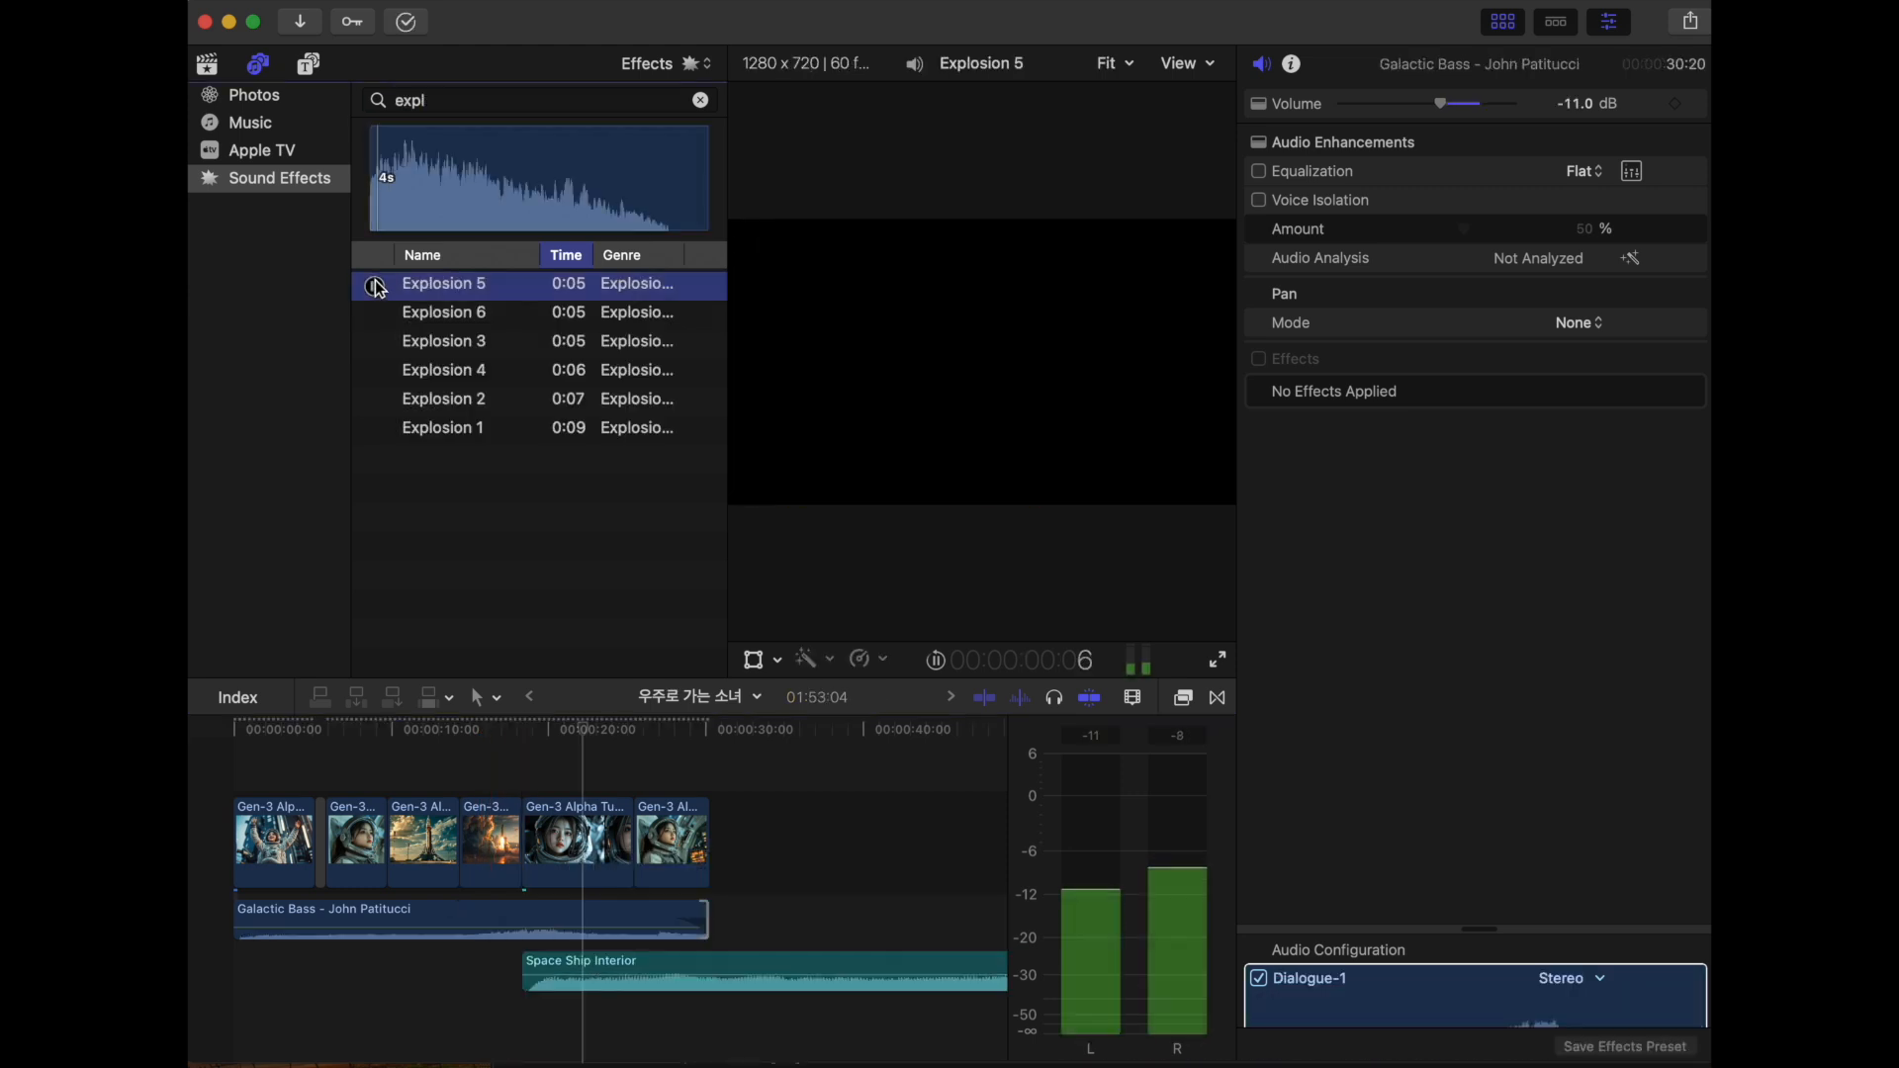
- Preview the explosion sound effects and place Explosion 1 beneath the start of the rocket launch clip
click(376, 316)
click(376, 344)
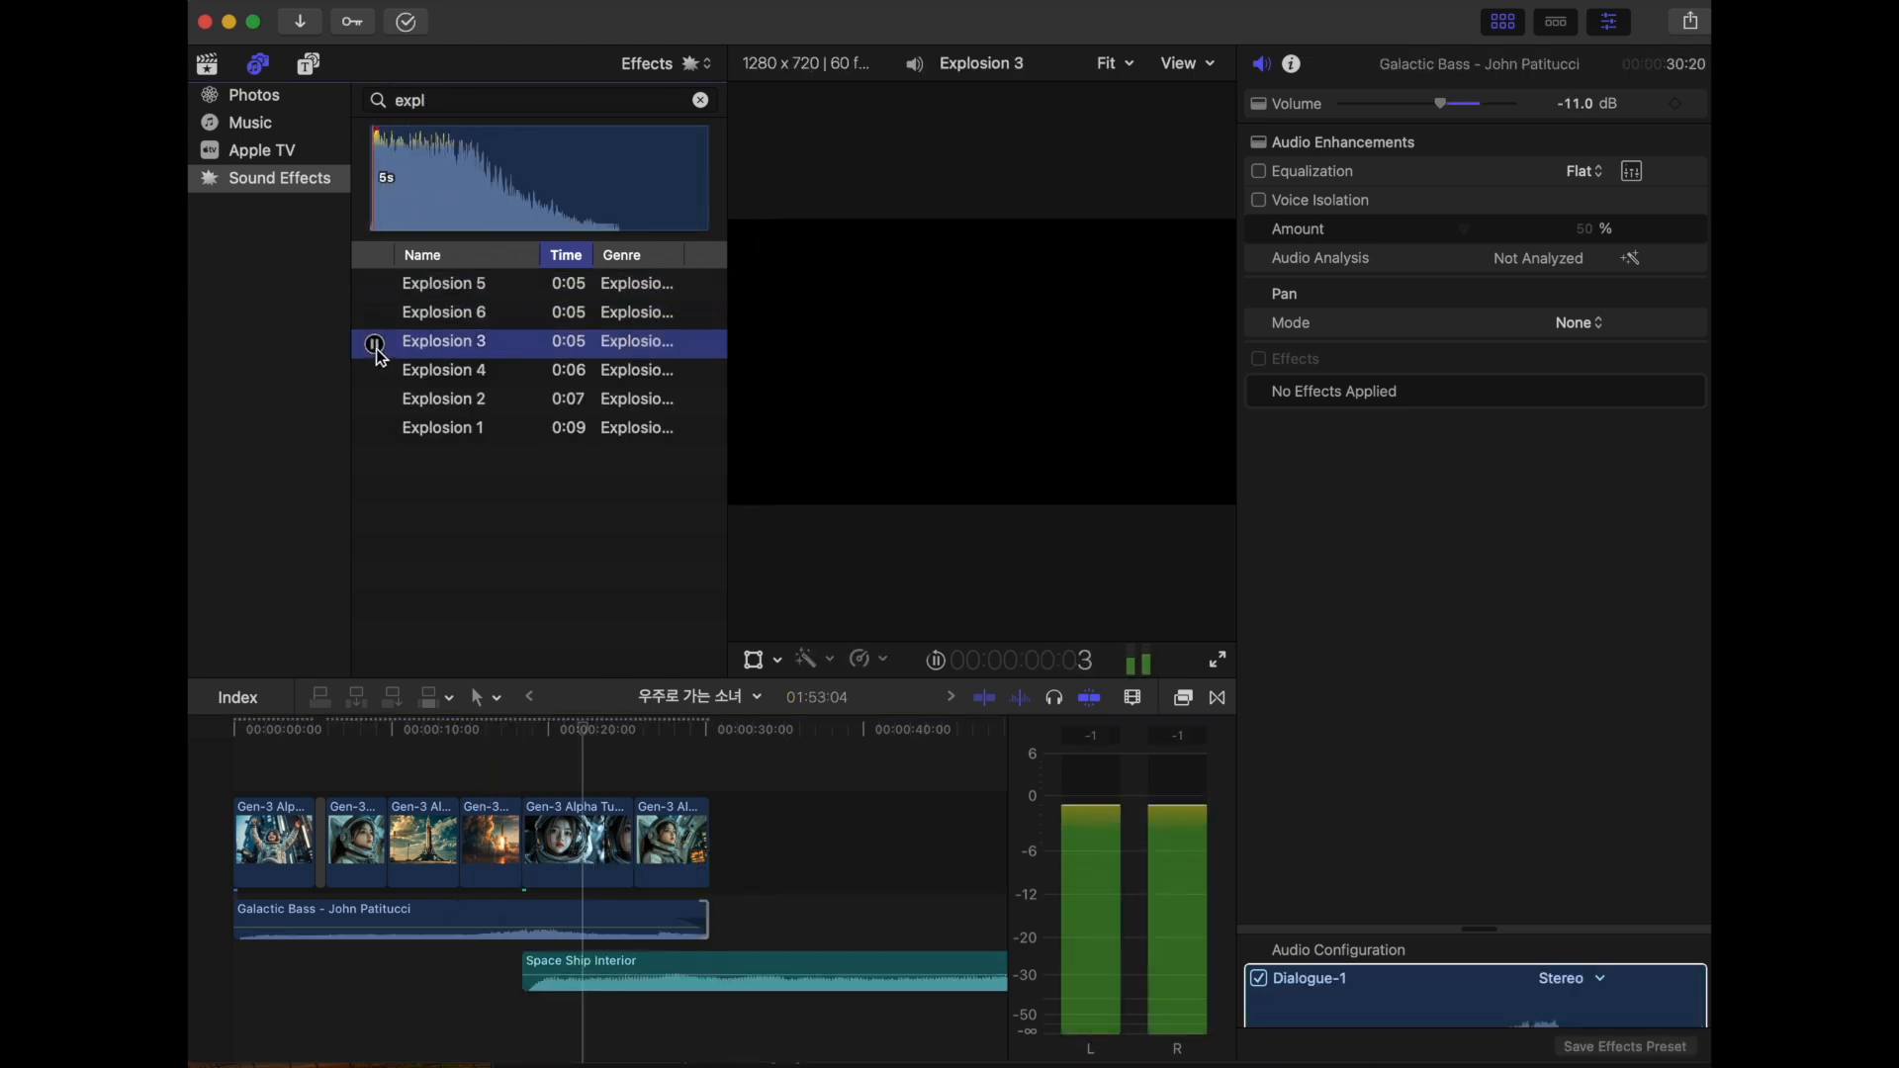
click(377, 376)
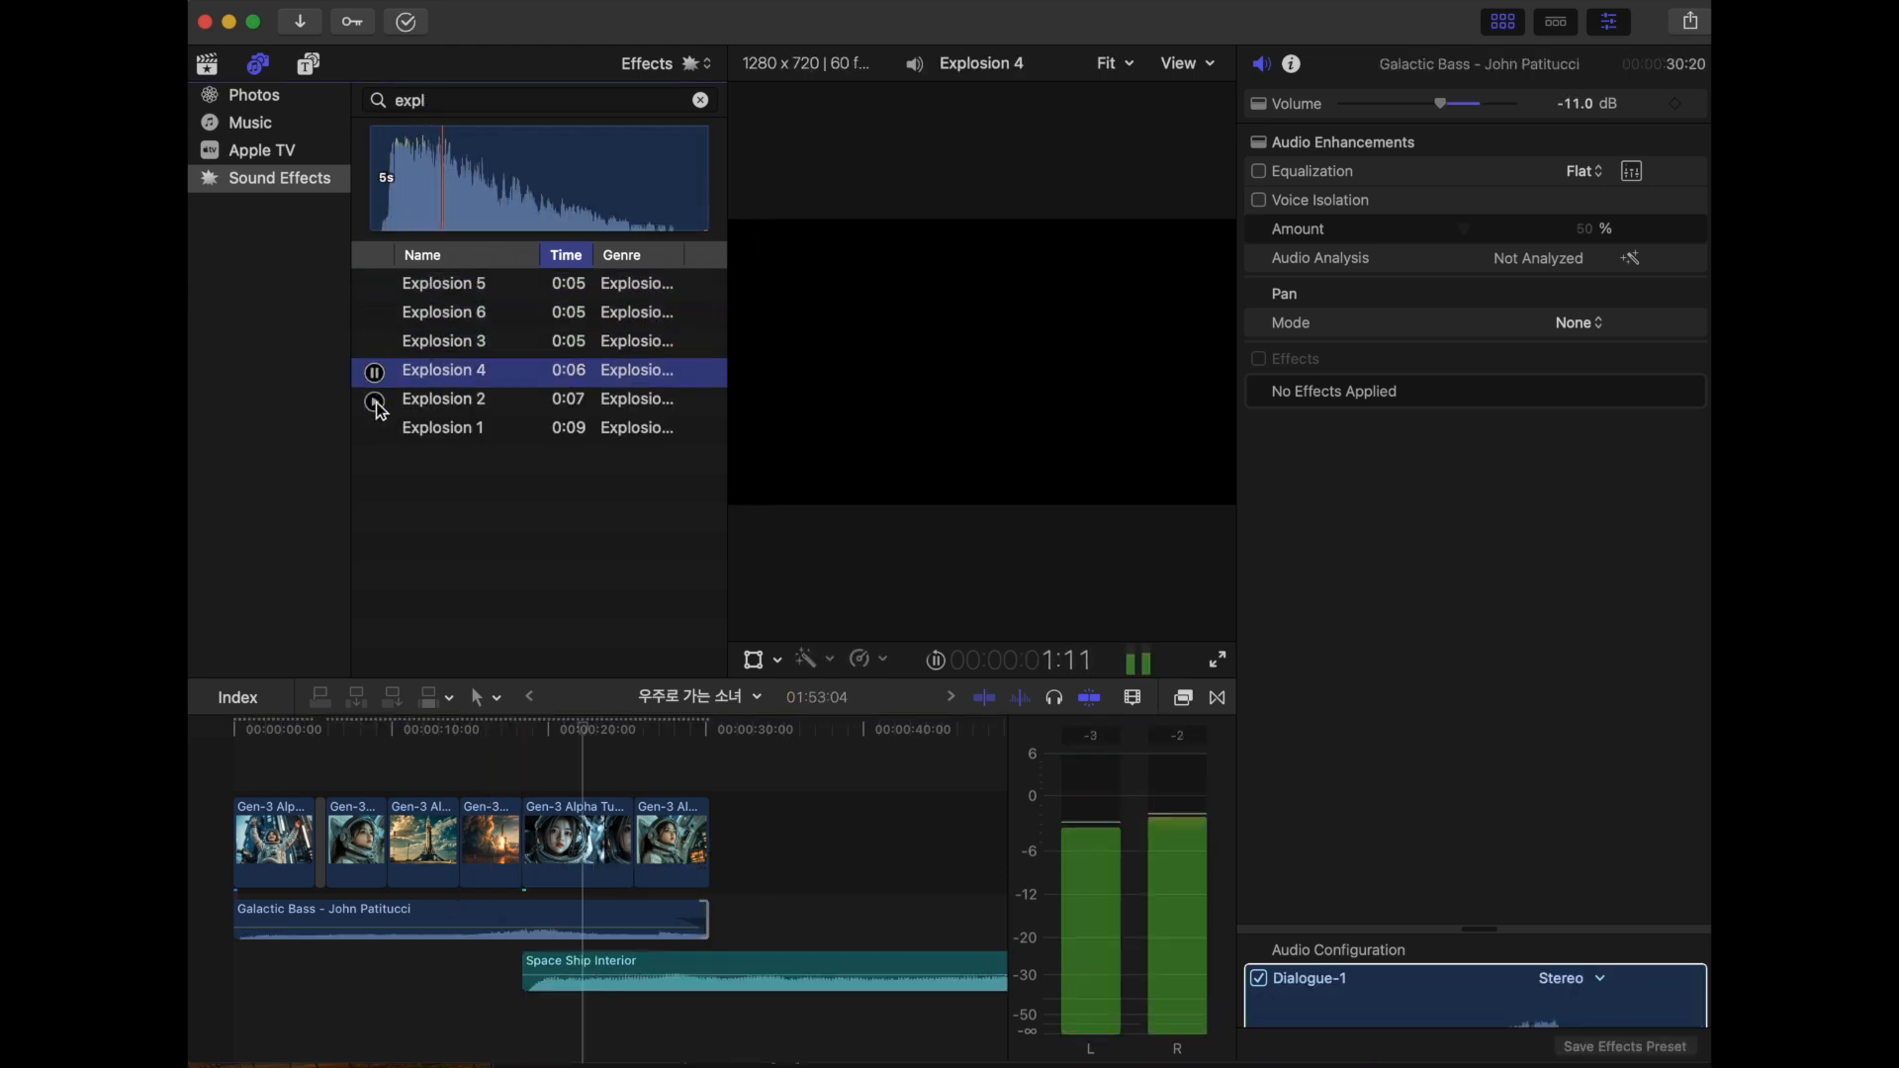
click(376, 429)
drag(482, 671, 546, 973)
- Trim the Explosion 1 effect to end with the rocket launch clip and play the result
click(461, 1033)
key(space)
key(space)
key(super+equal)
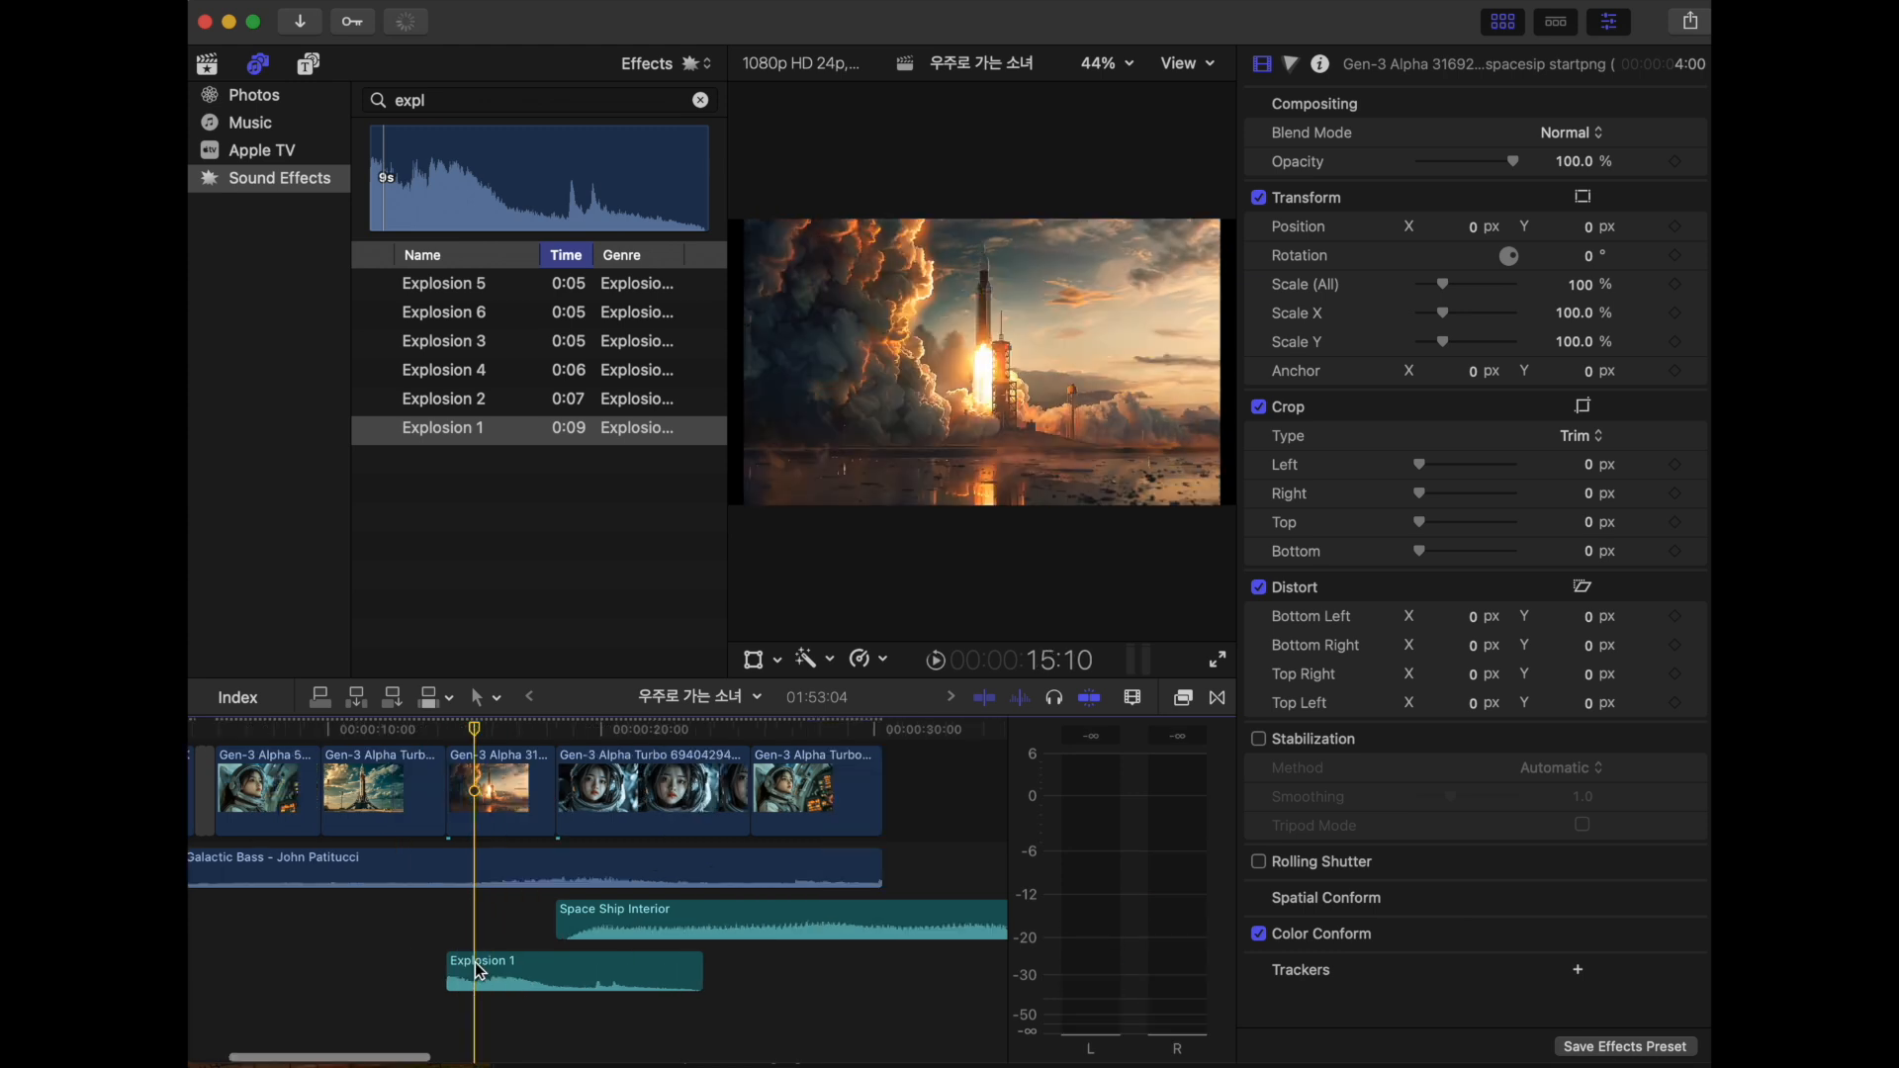
click(477, 963)
key(alt+bracketright)
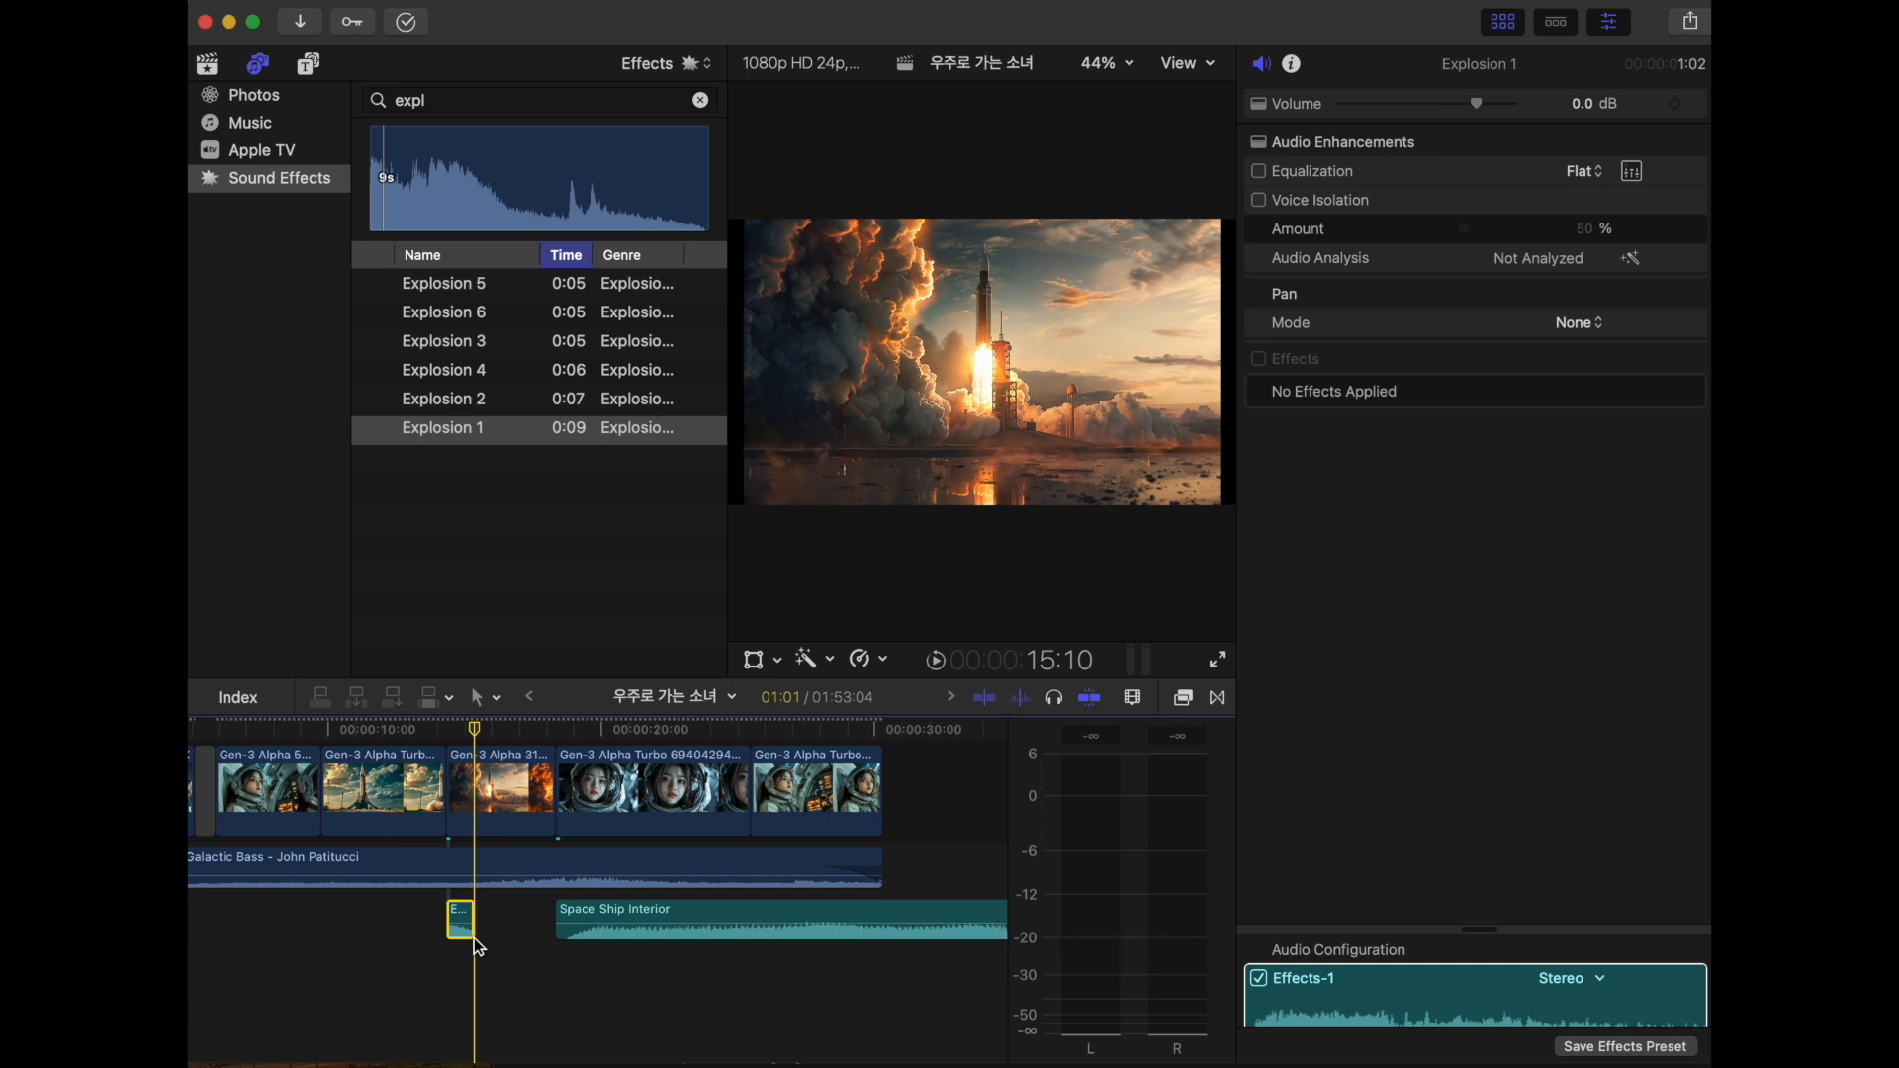
click(417, 950)
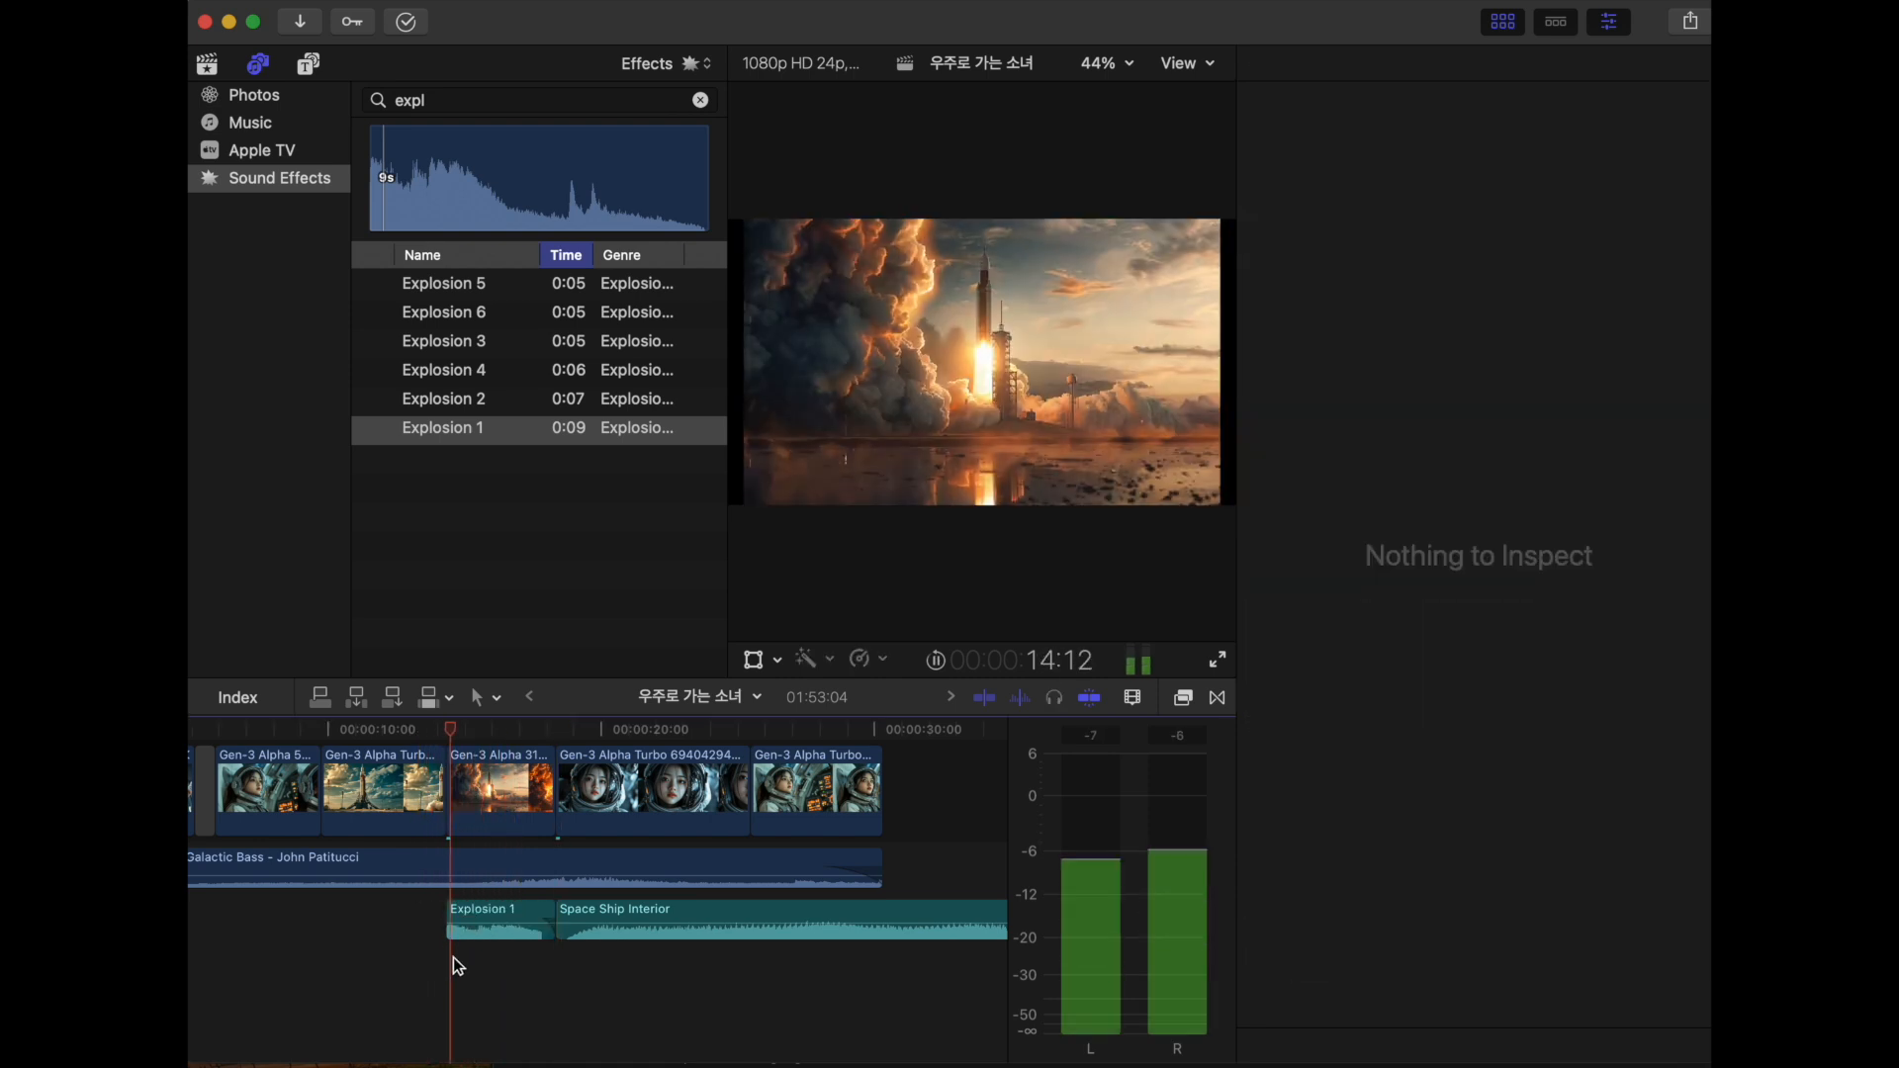
- Shift Space Ship Interior slightly earlier to overlap the end of Explosion 1, and add a short gap before the astronaut close-up clip
drag(449, 920, 483, 920)
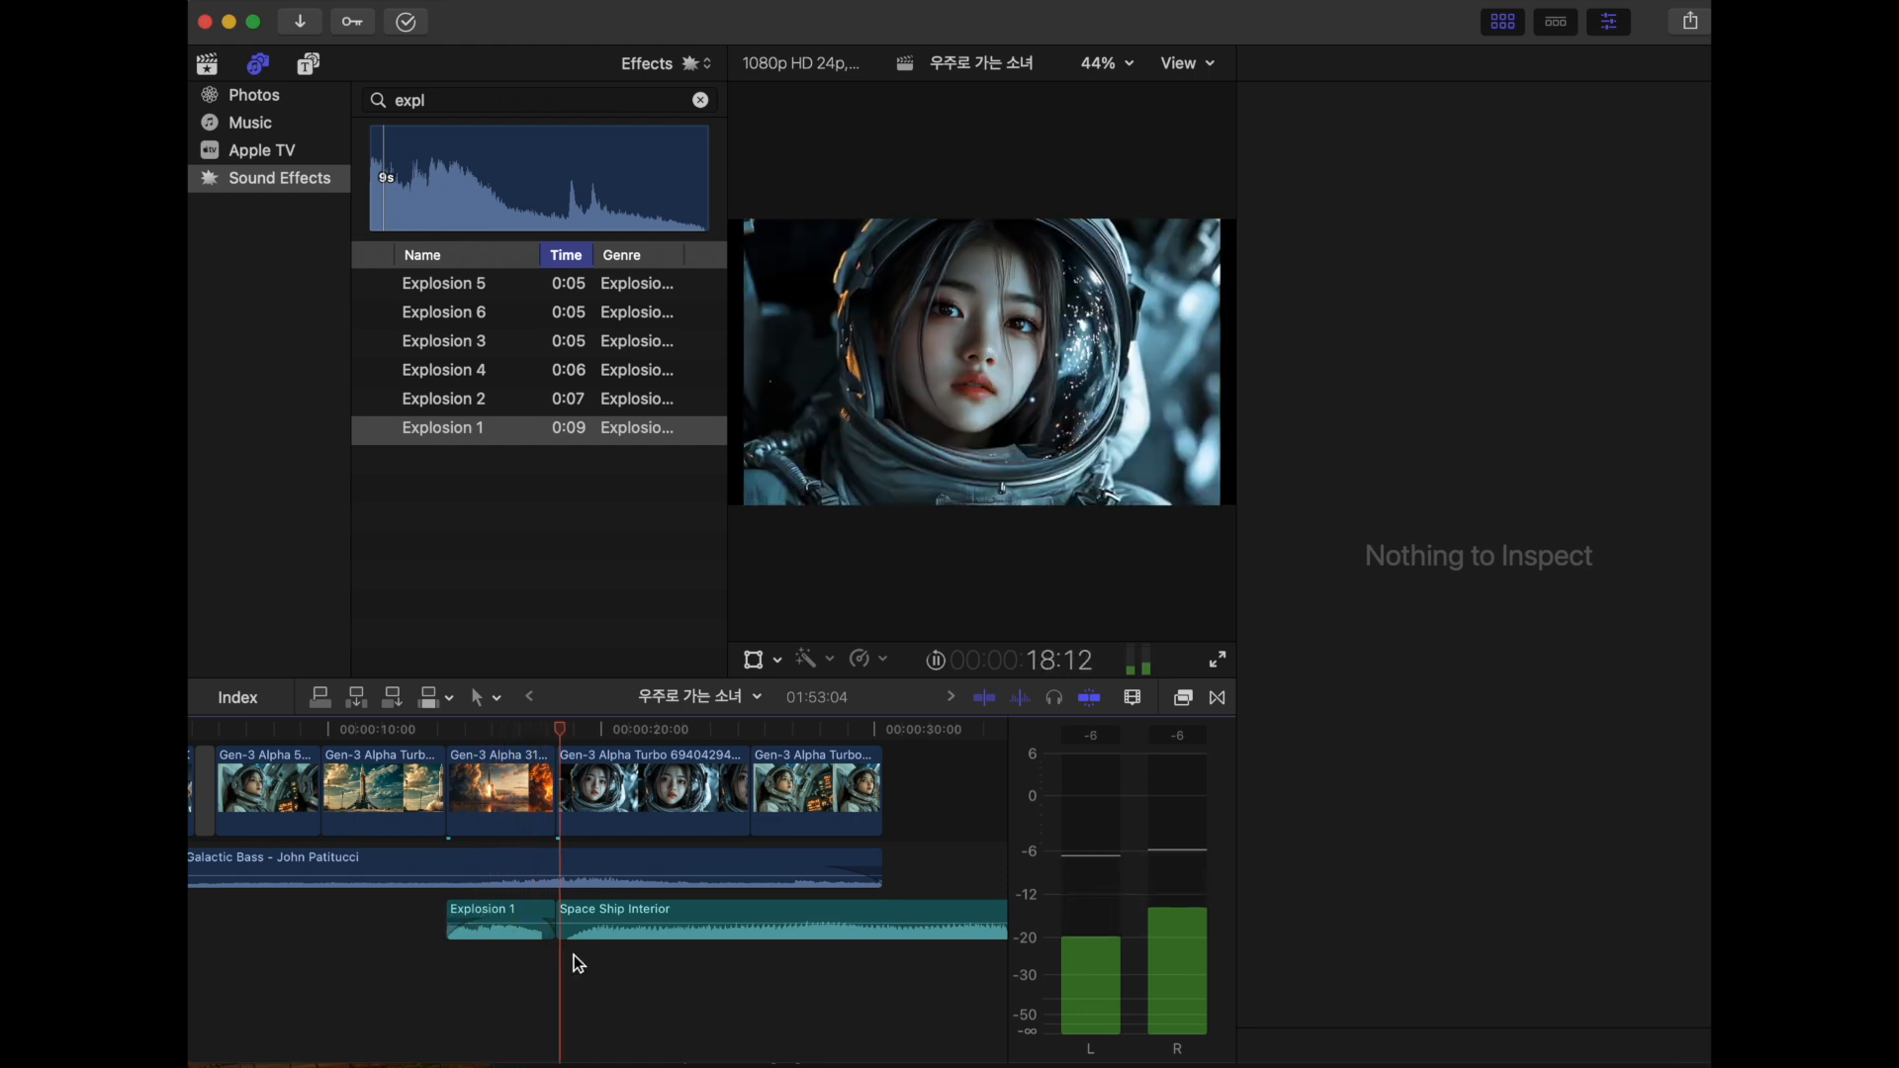
drag(574, 953, 574, 1005)
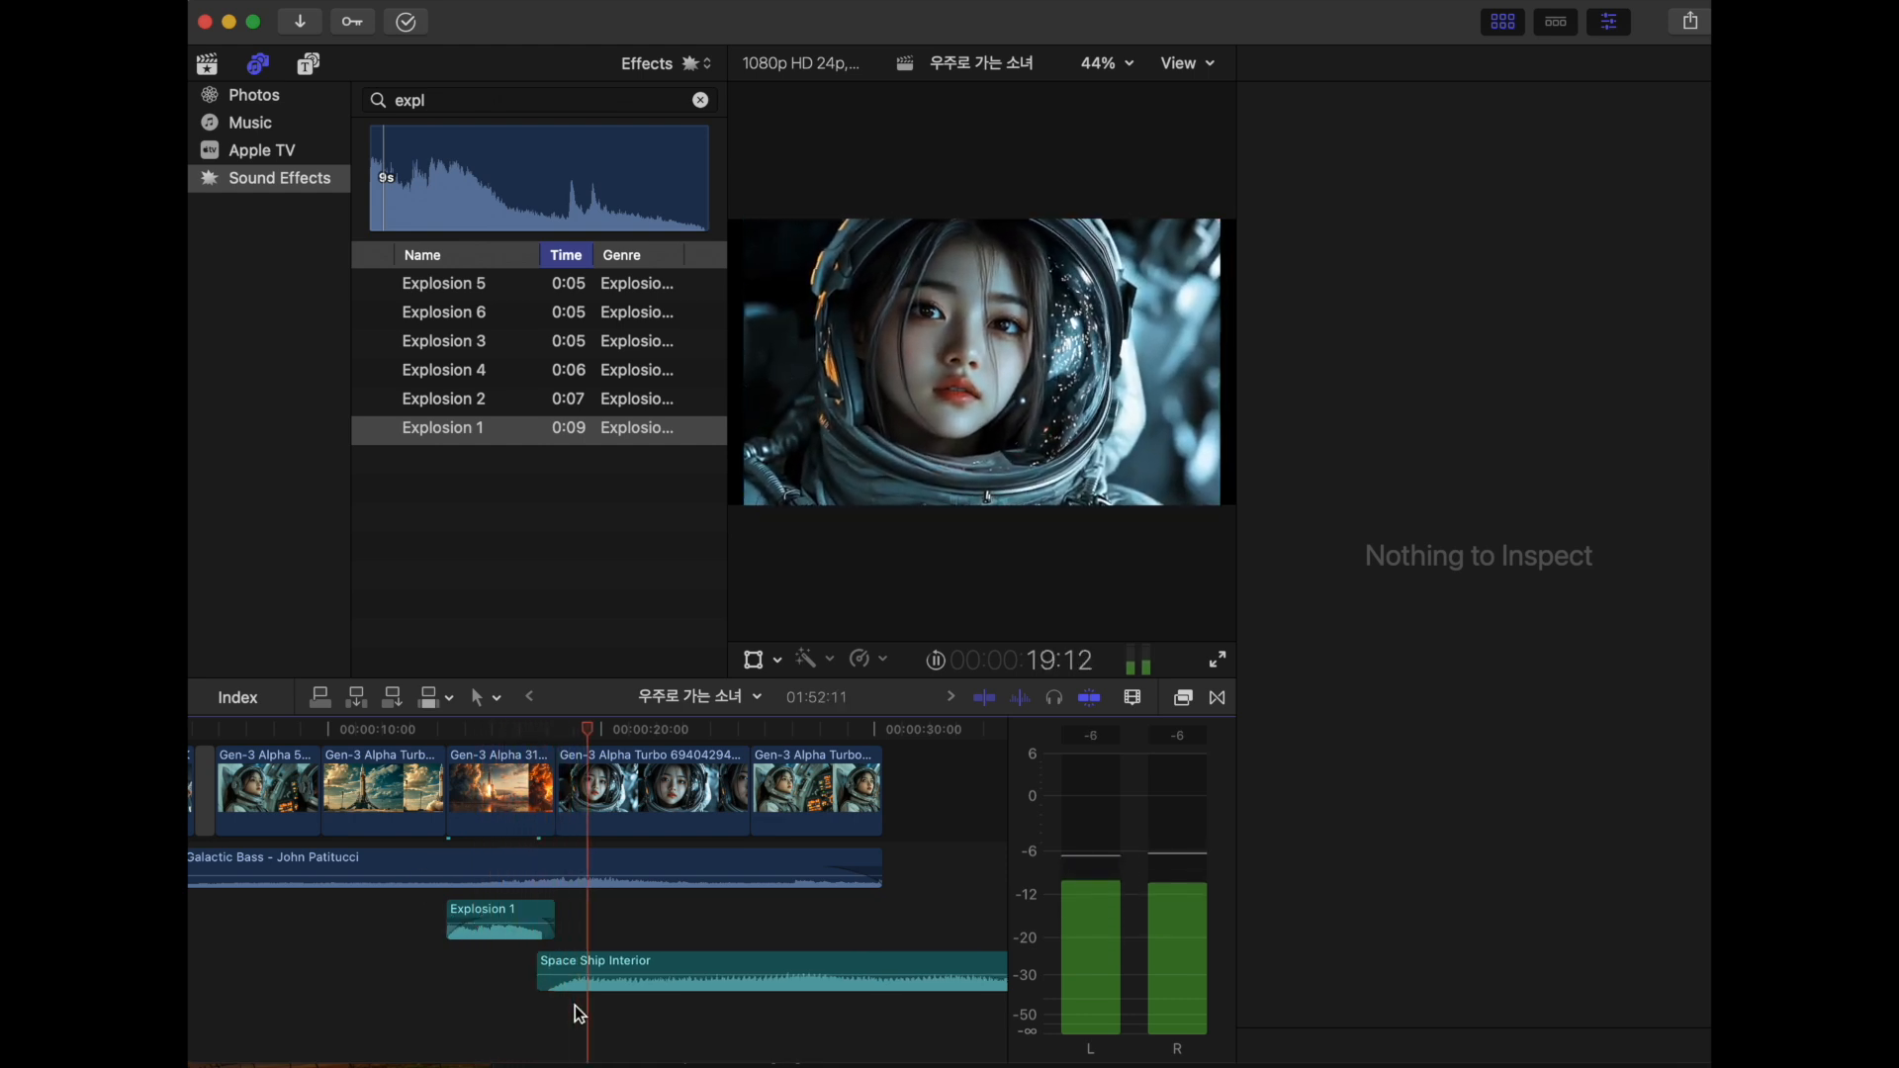
scroll(720, 976, right, 3)
- Trim the Space Ship Interior effect to end with the last video clip at 30:21
click(720, 977)
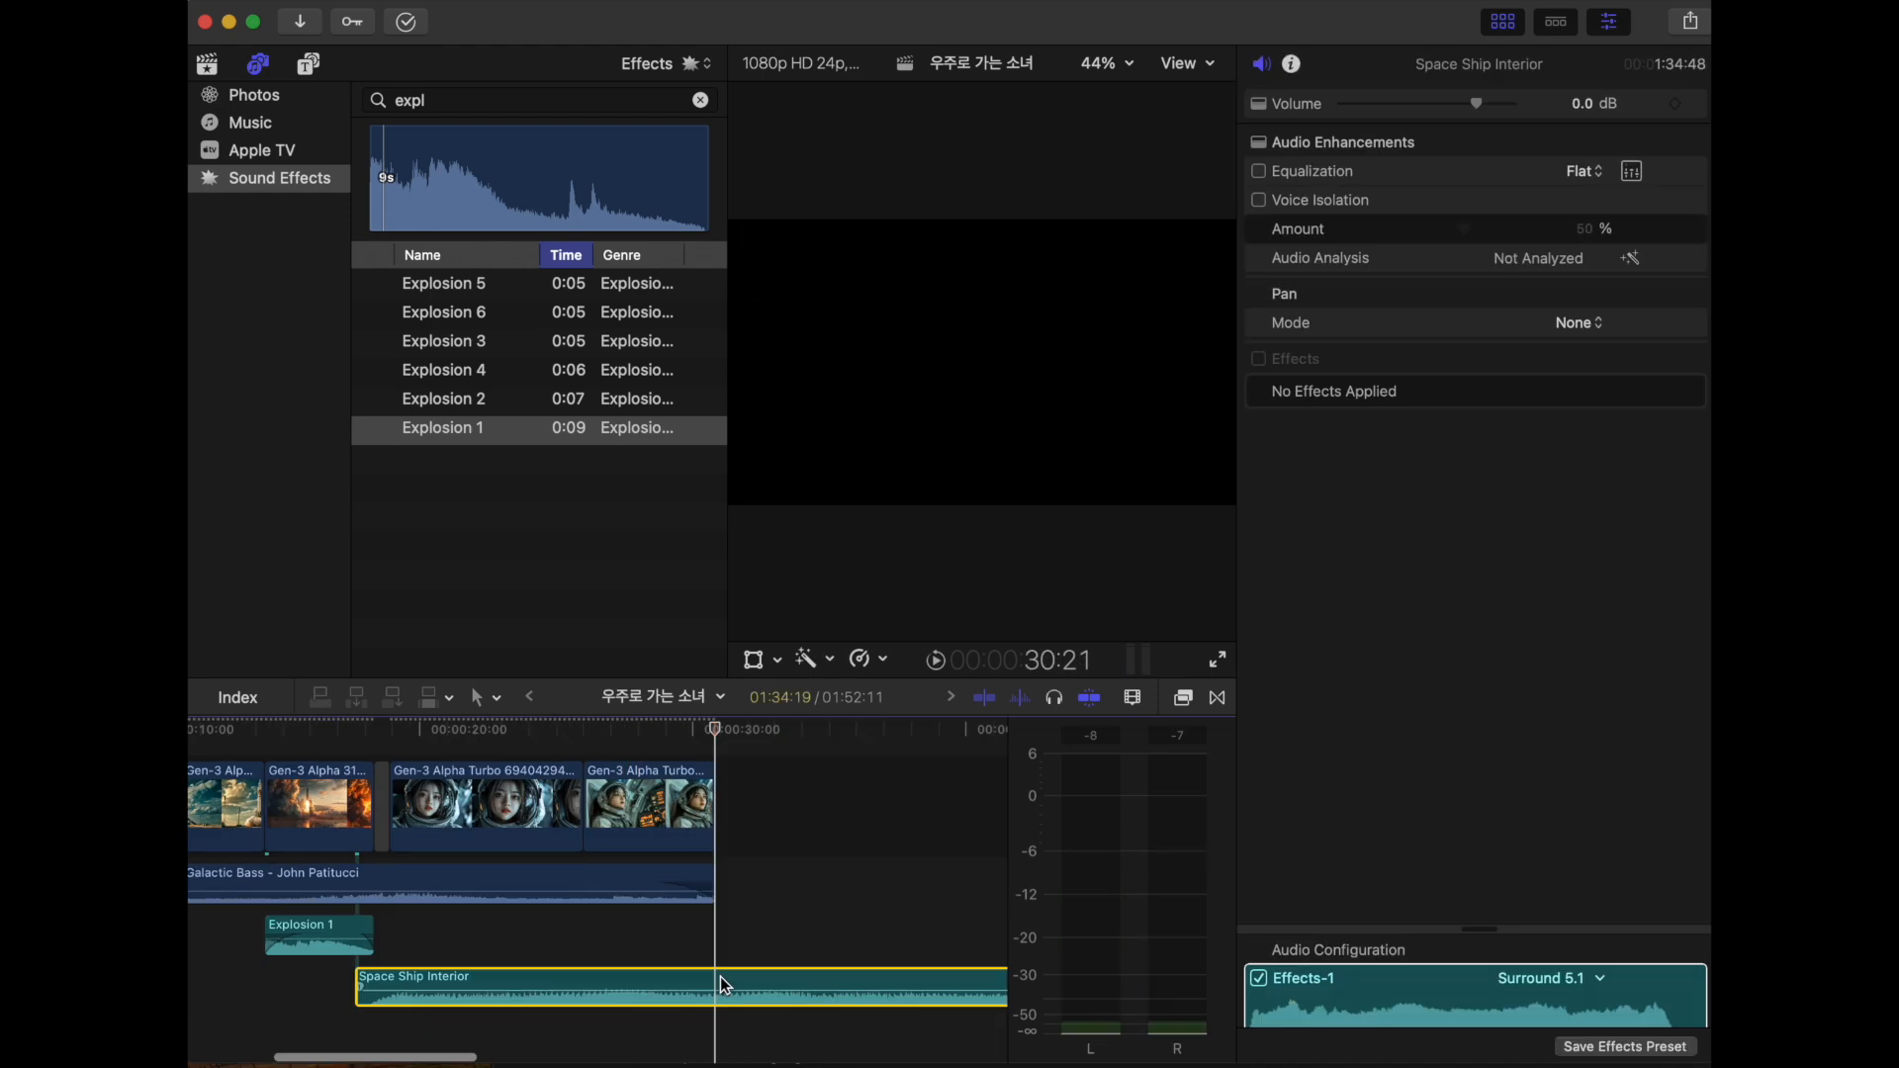
key(alt+])
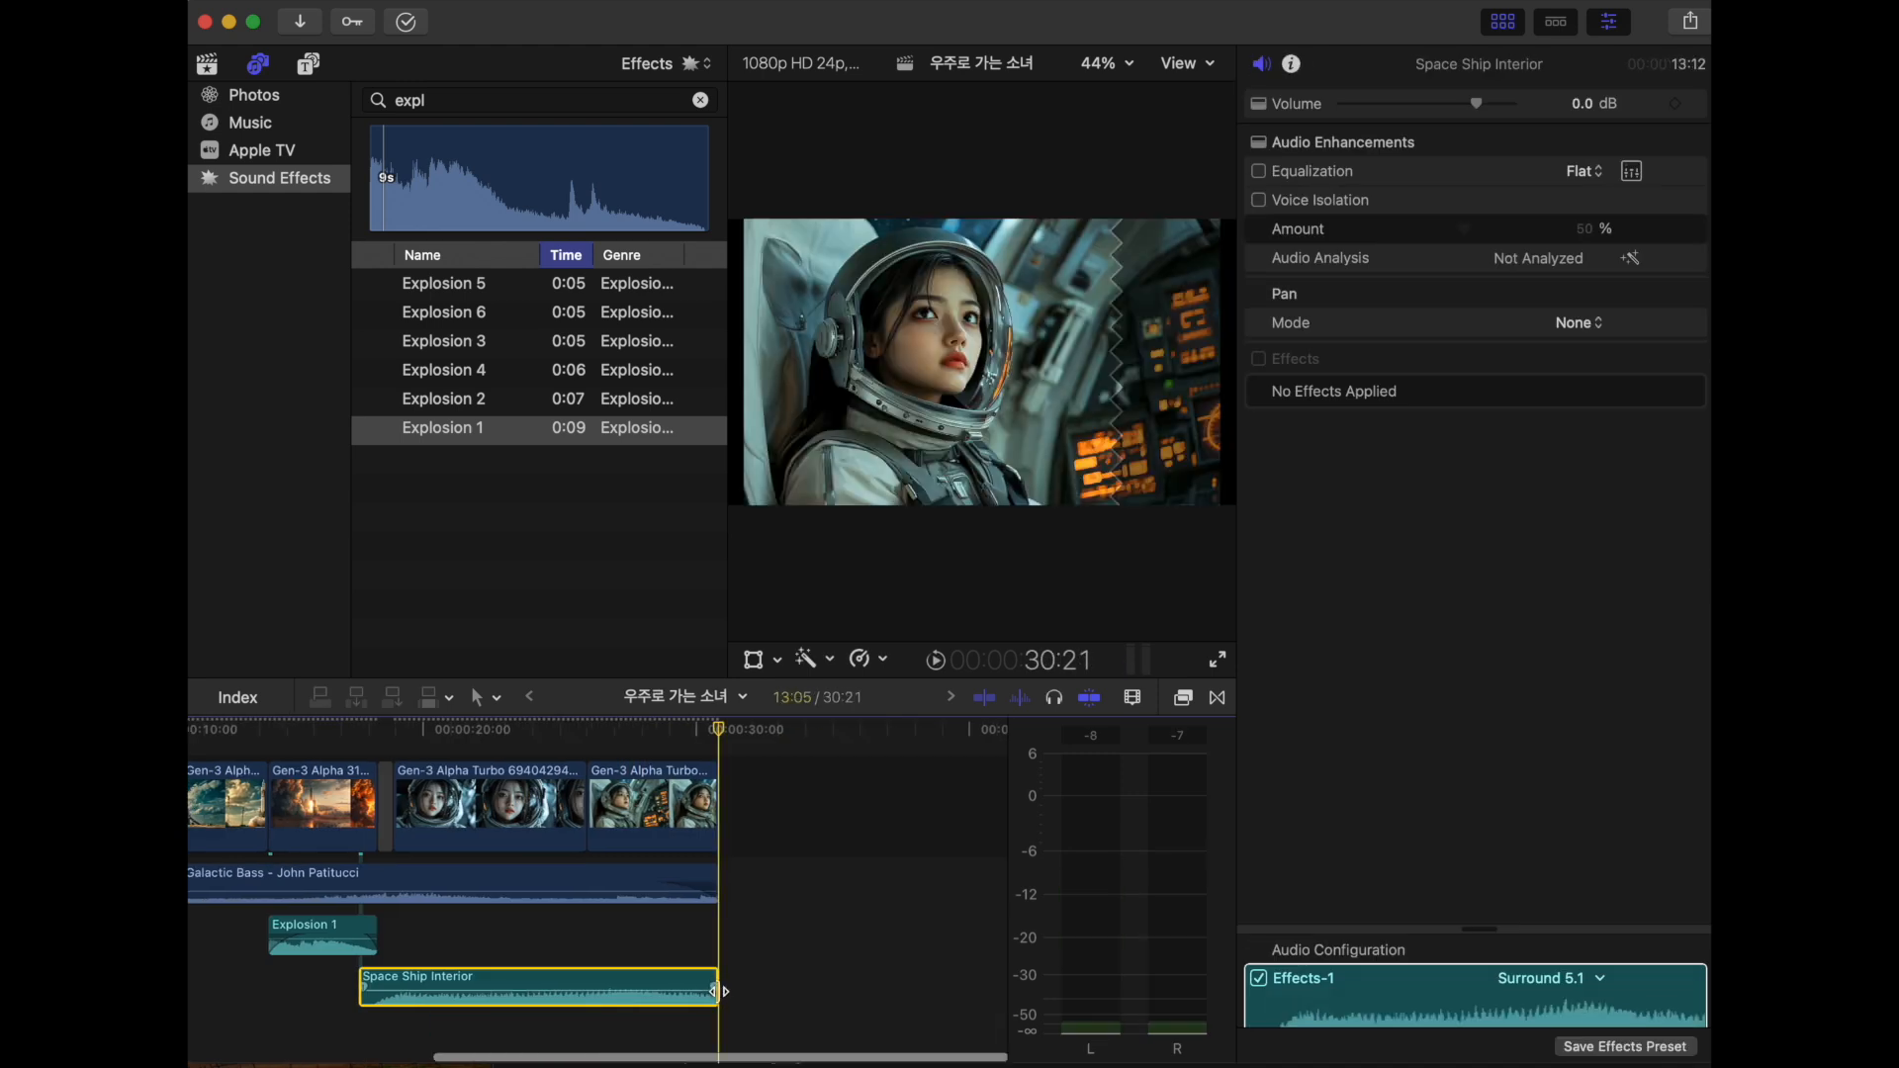
click(717, 987)
scroll(717, 987, left, 5)
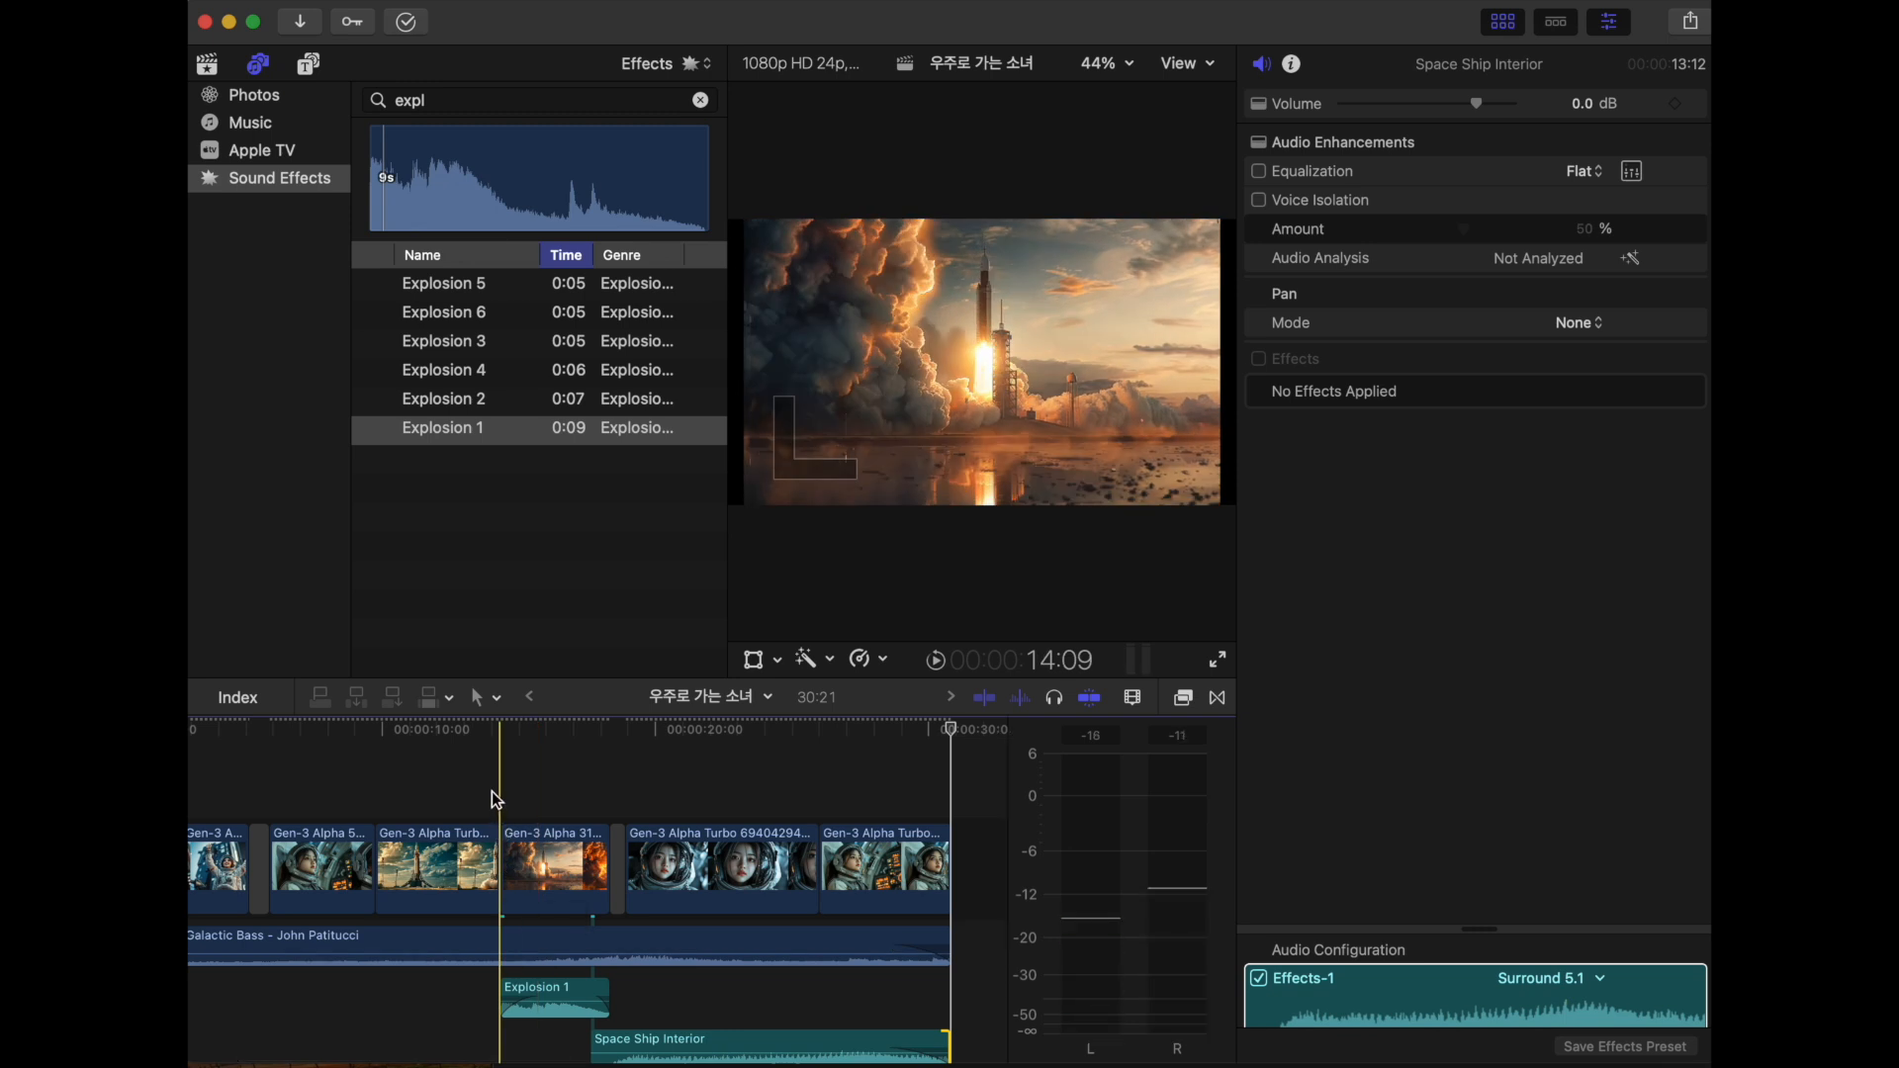
- Open the sharing options for exporting the finished project
click(1691, 24)
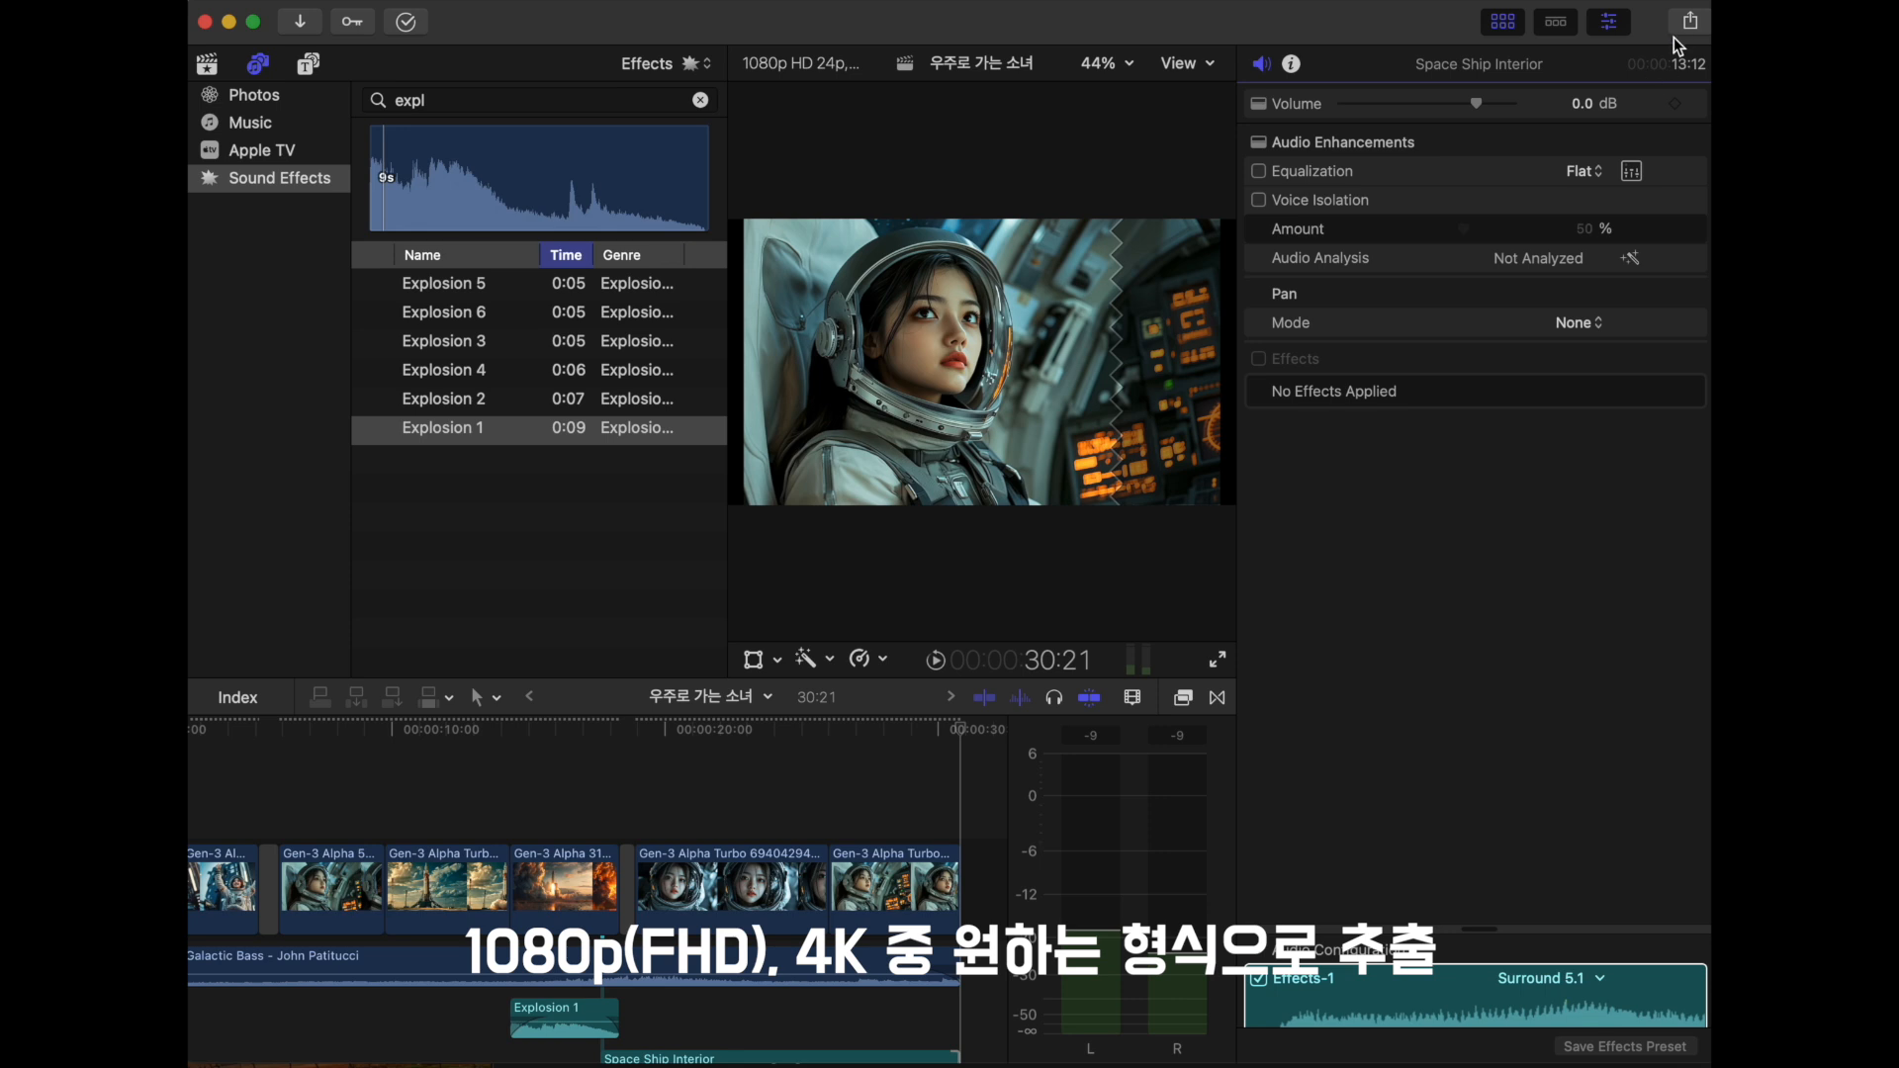
click(1684, 23)
click(1421, 551)
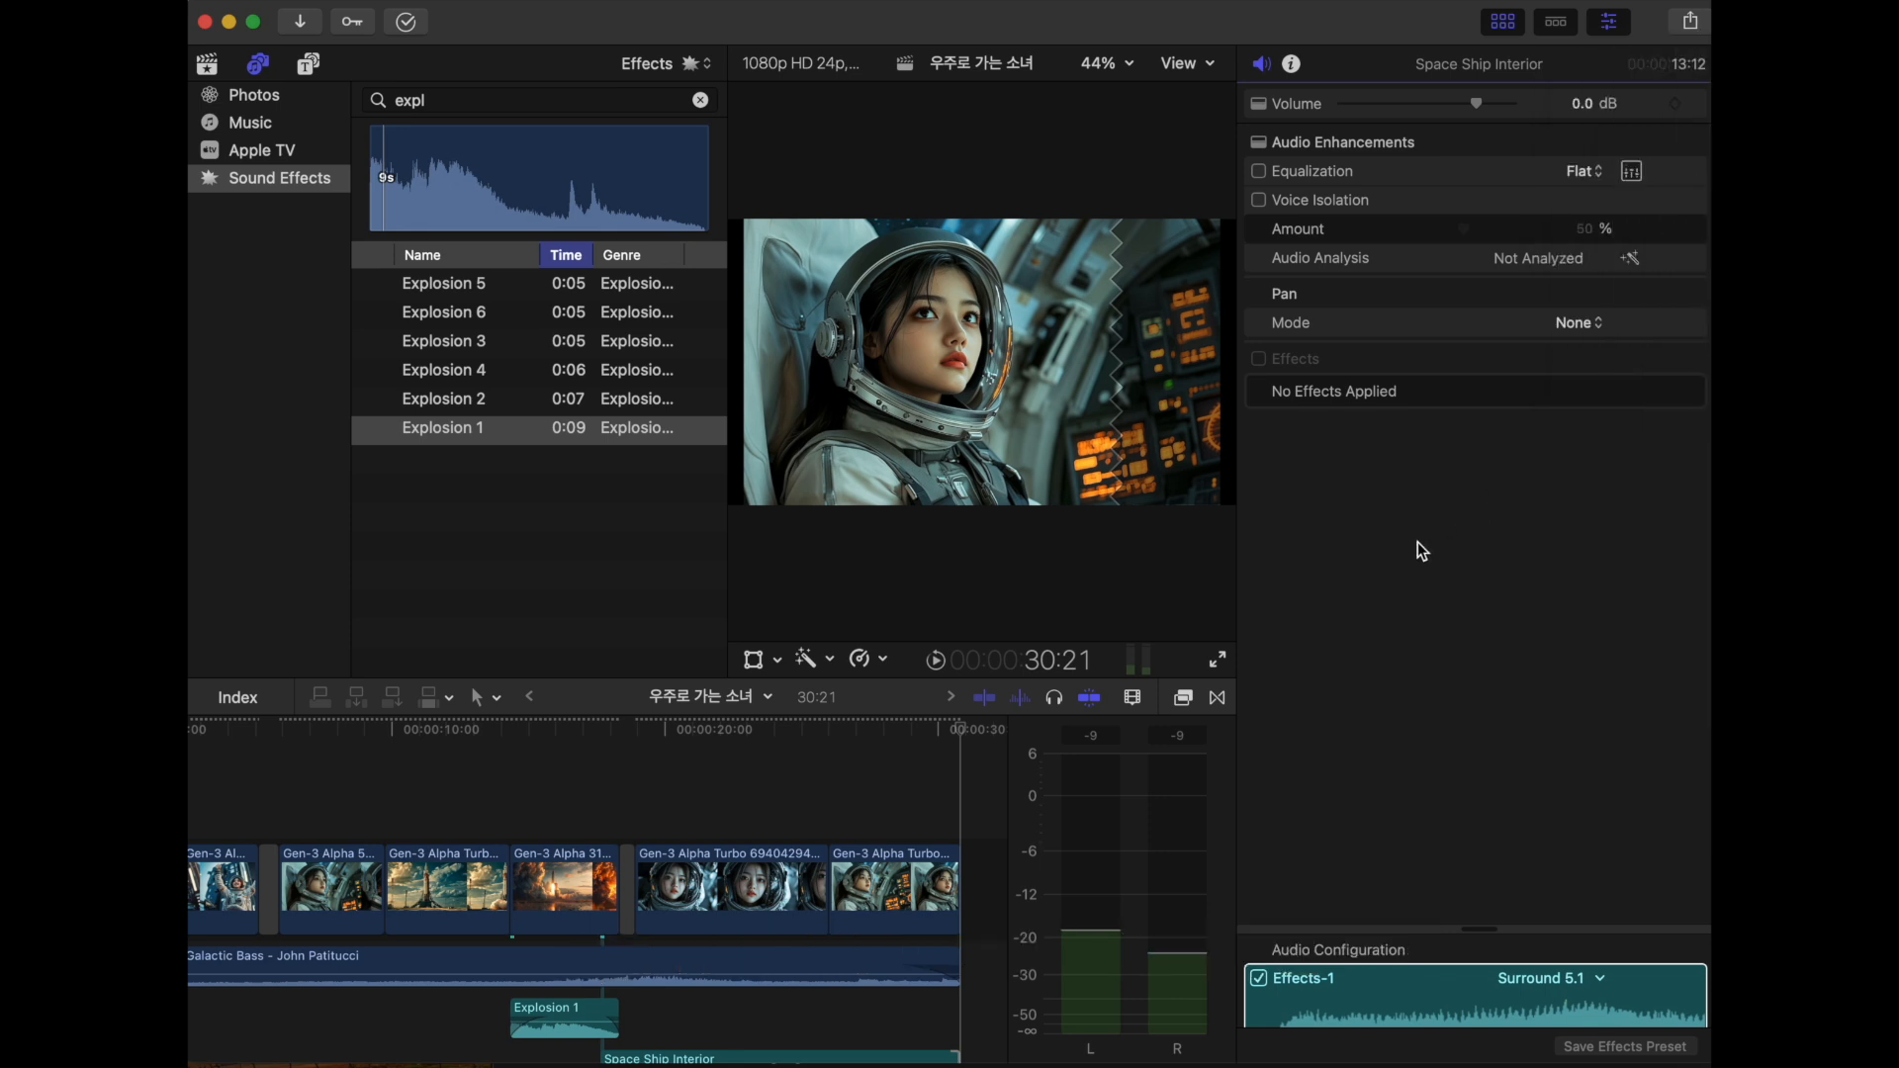